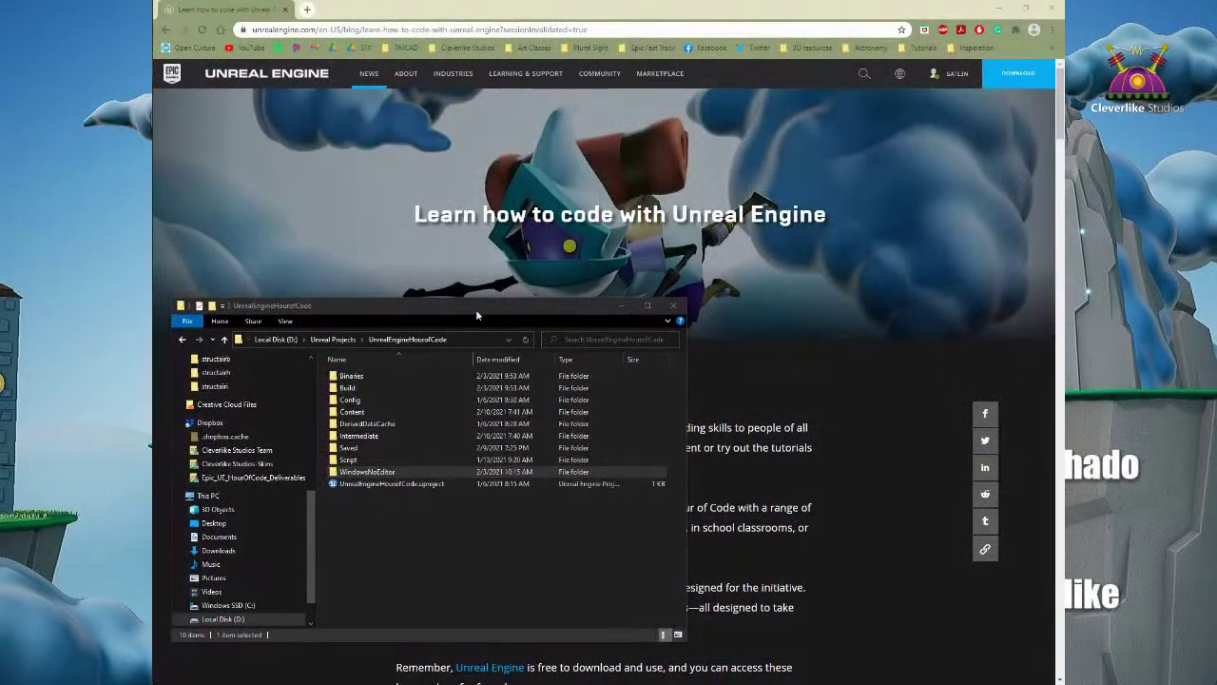
Step: Launch UnrealEngineHourofCode.exe from the project's WindowsNoEditor folder
drag(476, 310, 496, 285)
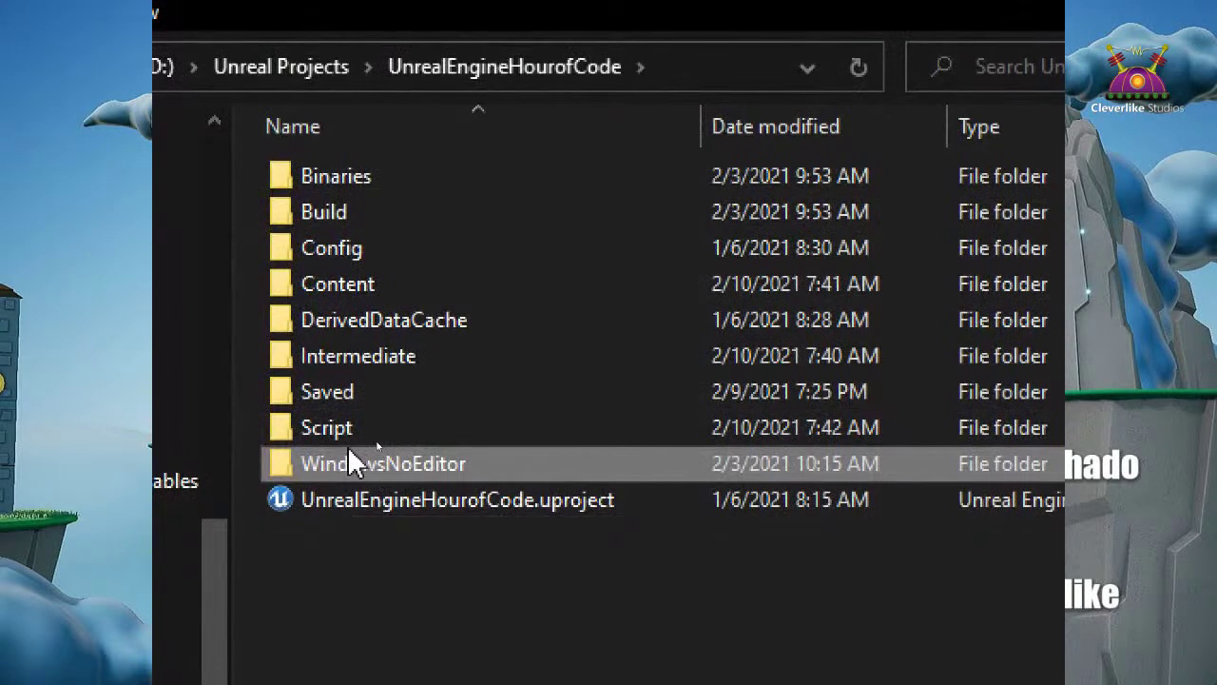
mouse_move(385, 444)
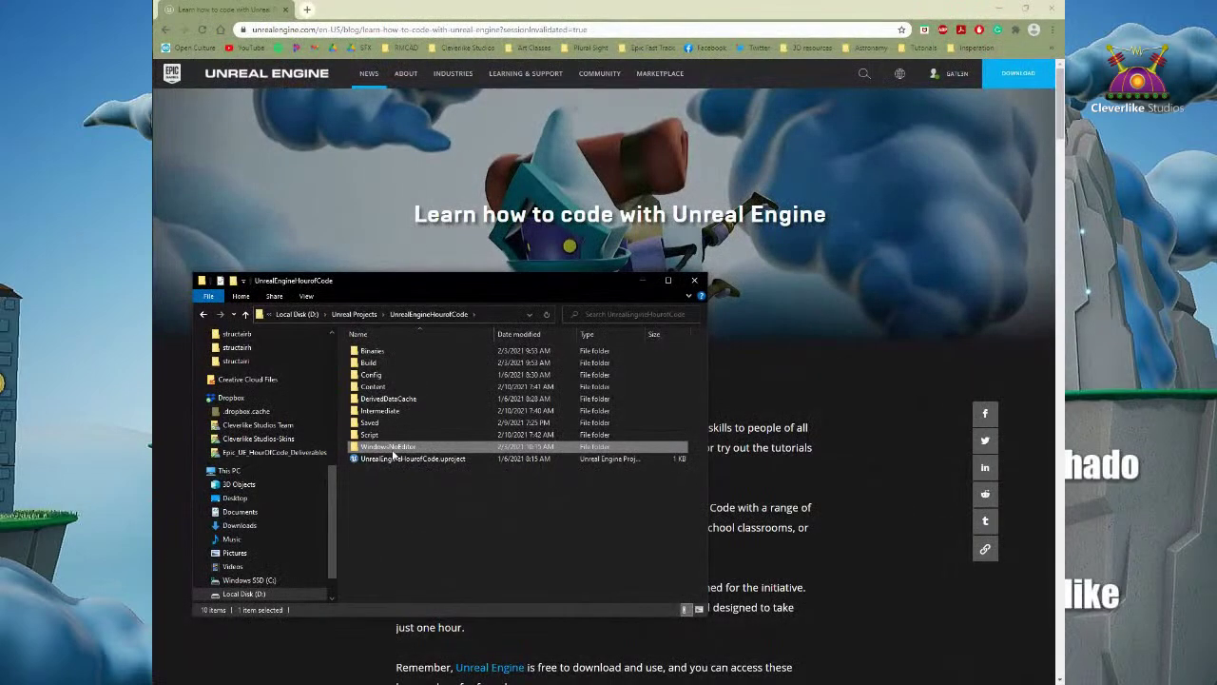
double_click(388, 446)
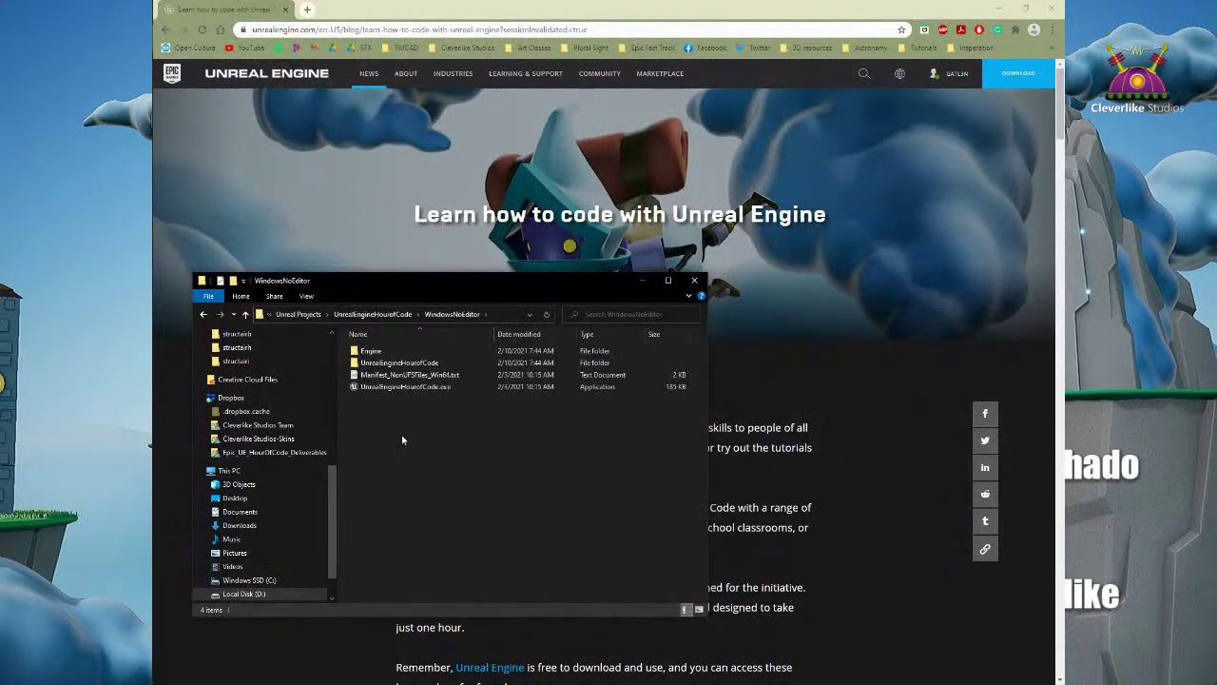
click(454, 388)
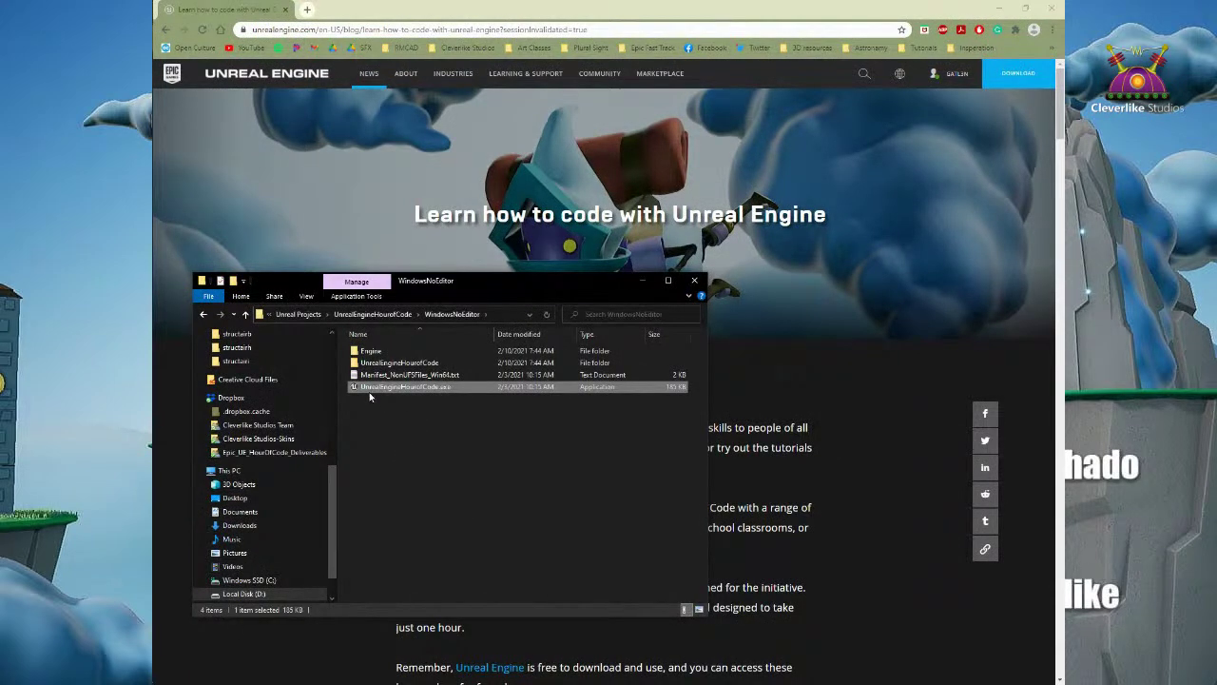
mouse_move(453, 389)
double_click(428, 388)
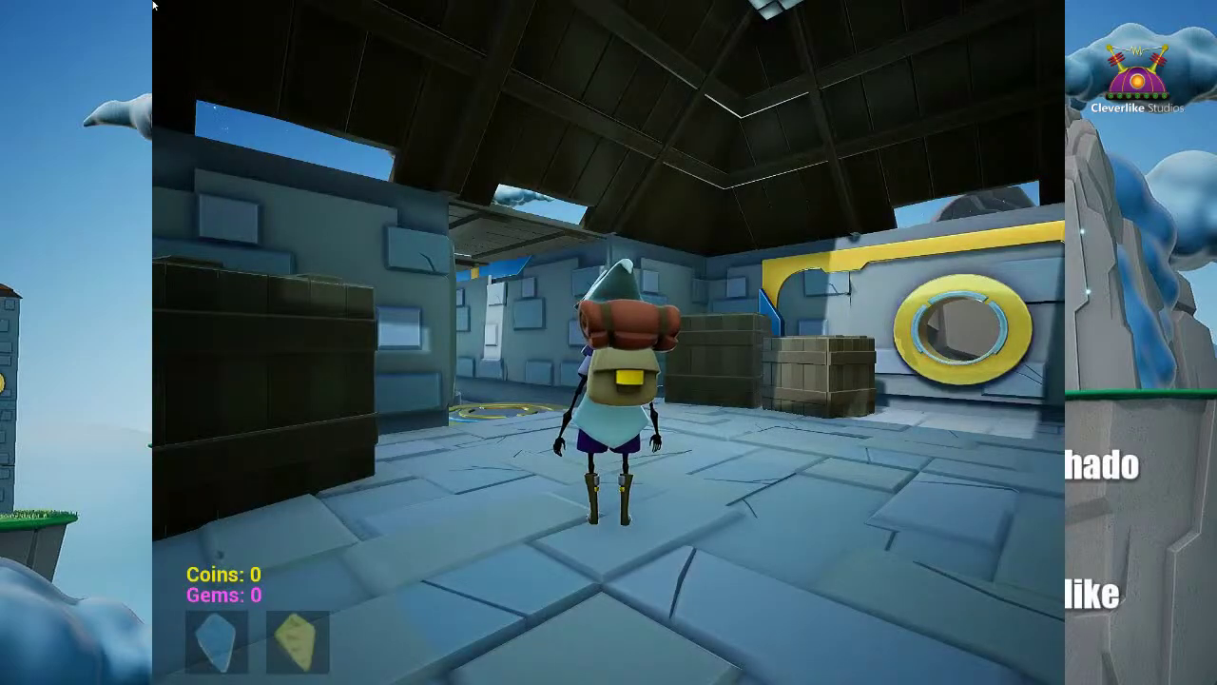
Step: Run the character out of the starting room and jump across the round platforms in the corridor
key(d)
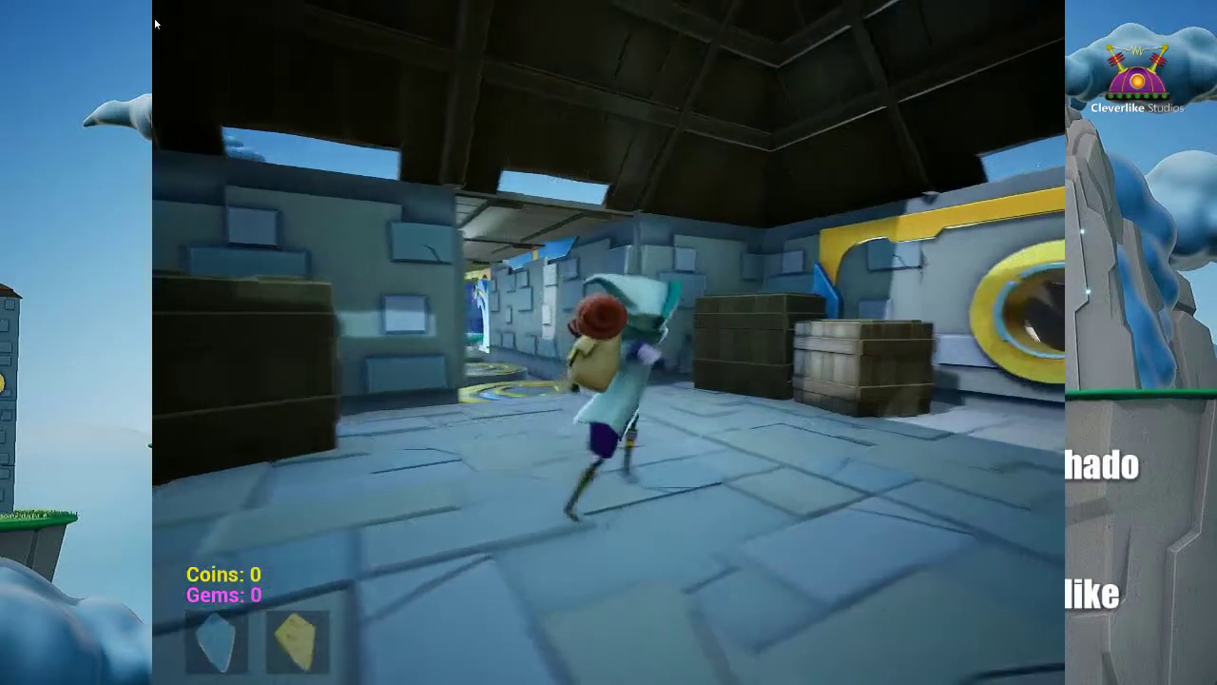
key(w)
key(s)
key(w)
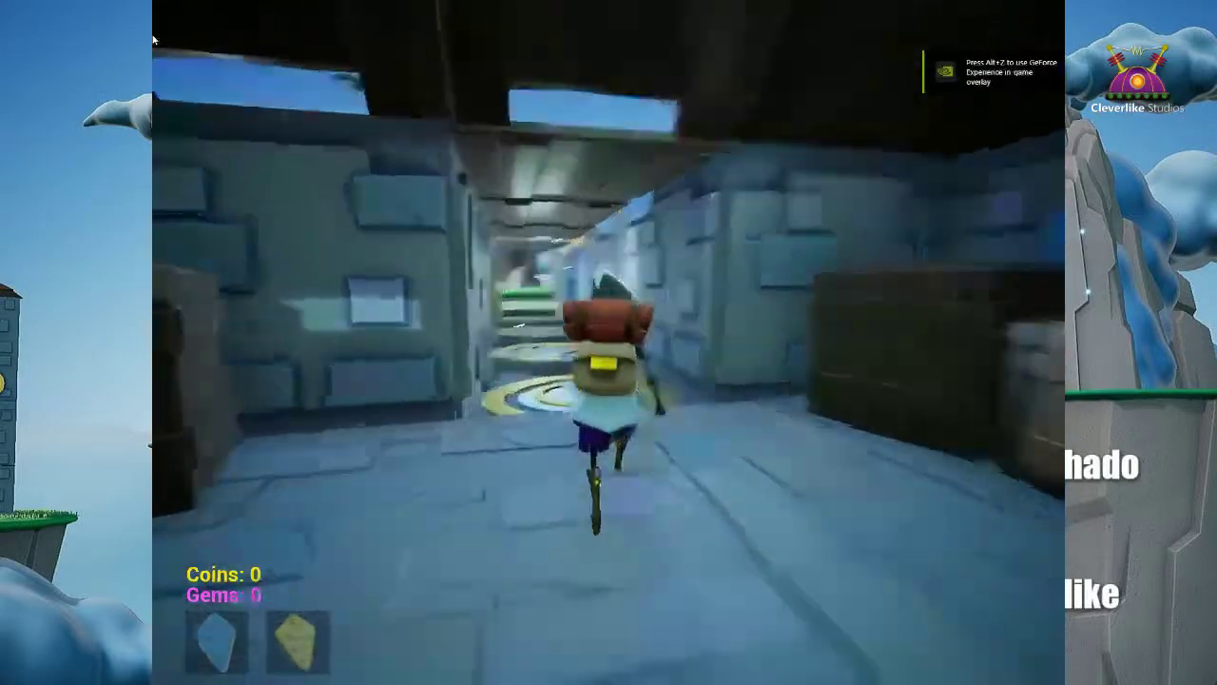
key(space)
key(space)
key(w)
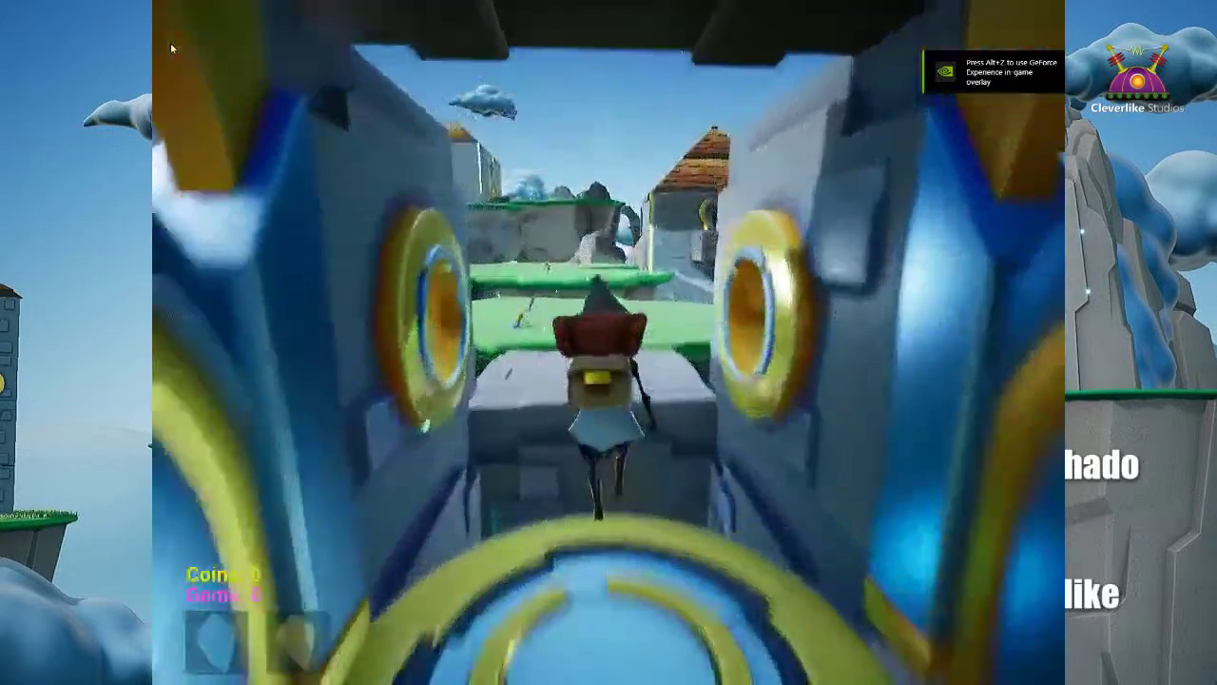
Step: Leap from the last round platform over the stone blocks onto the first grassy island
key(w)
key(space)
key(space)
key(a)
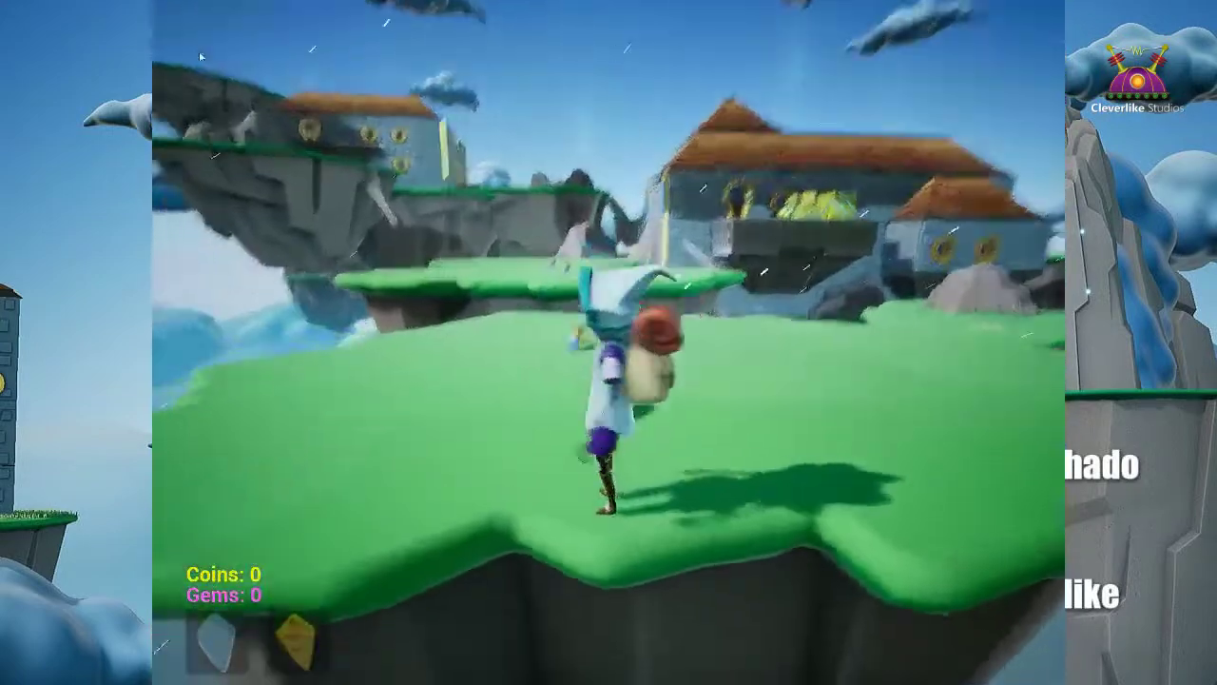
Step: Run and jump across the grassy islands toward the castle, collecting four coins
key(d)
key(w)
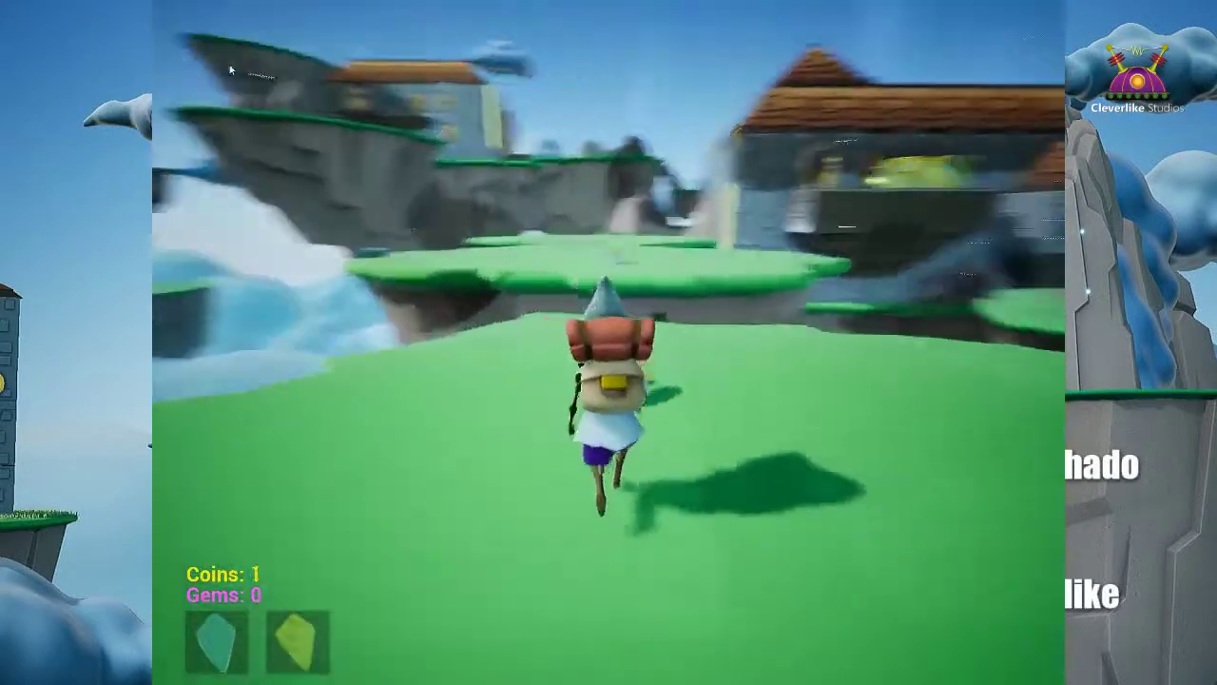
key(w)
key(space)
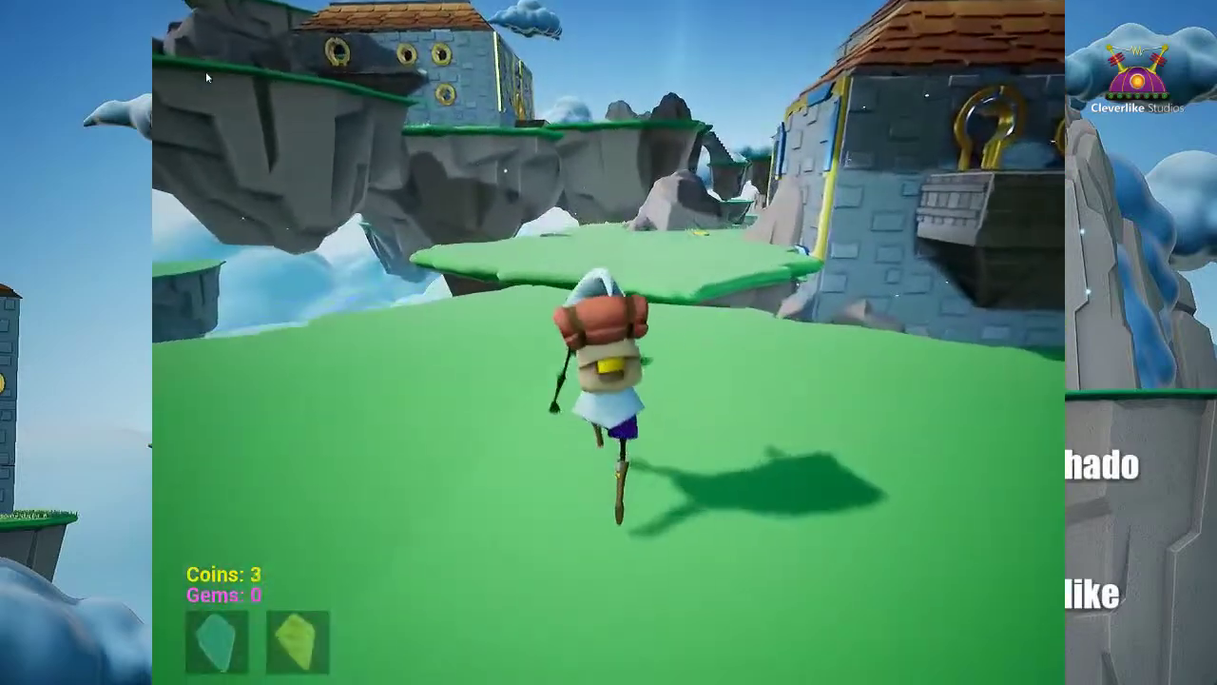
key(w)
key(space)
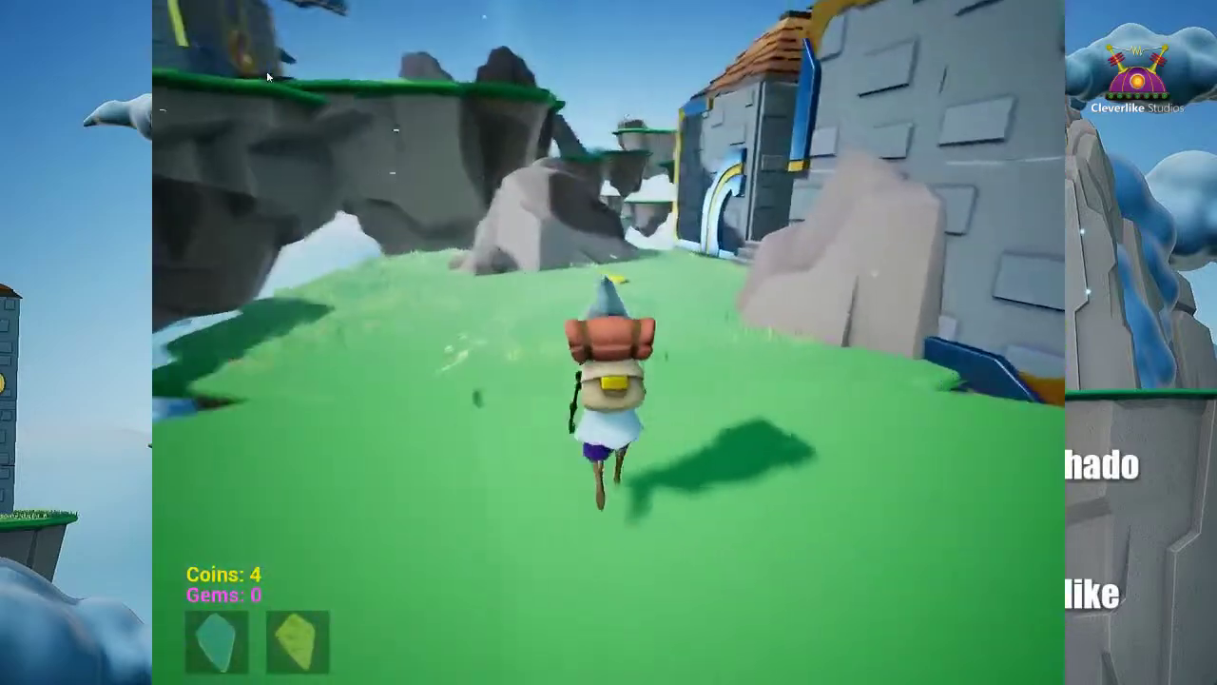
Step: Run past the blue checkpoint pad beside the castle and jump off the island's edge
key(w)
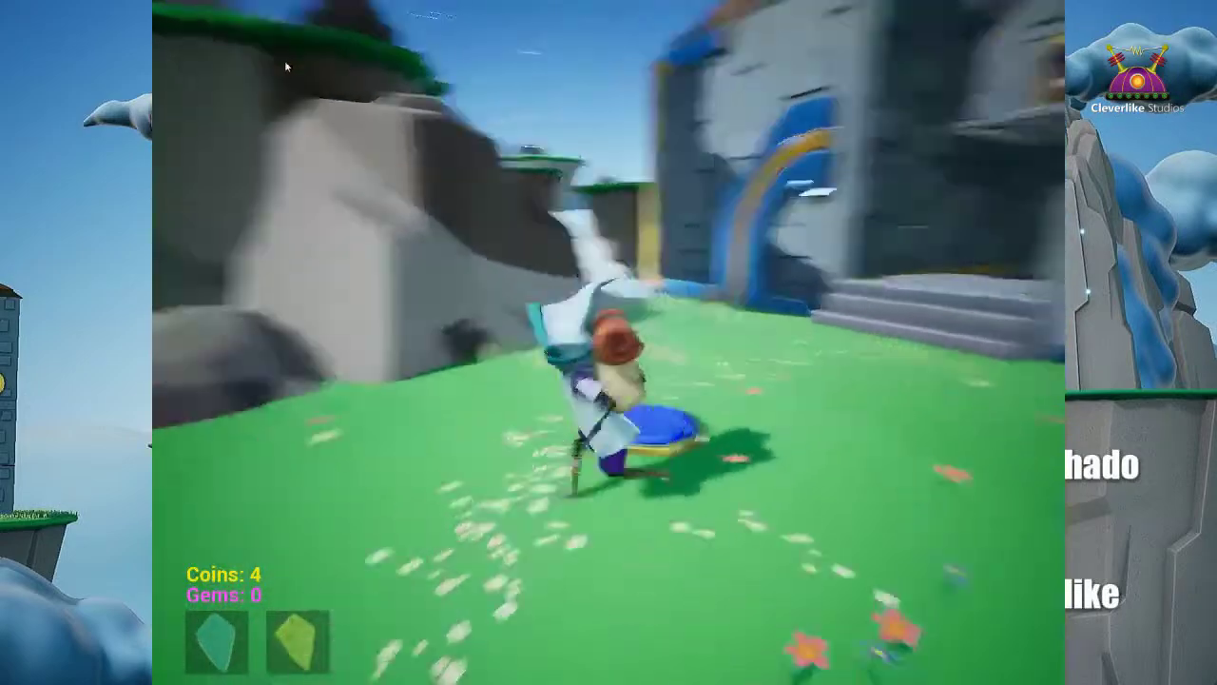
key(w)
key(space)
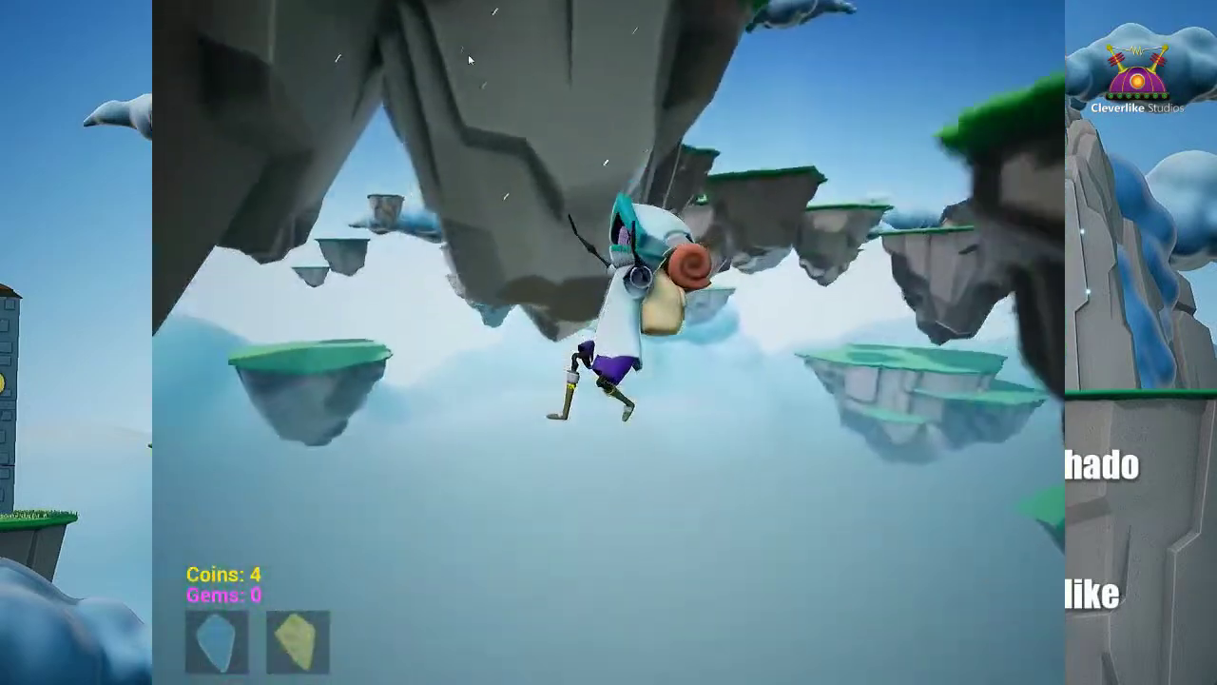
Step: Try to jump across the pit inside the castle passage
key(w)
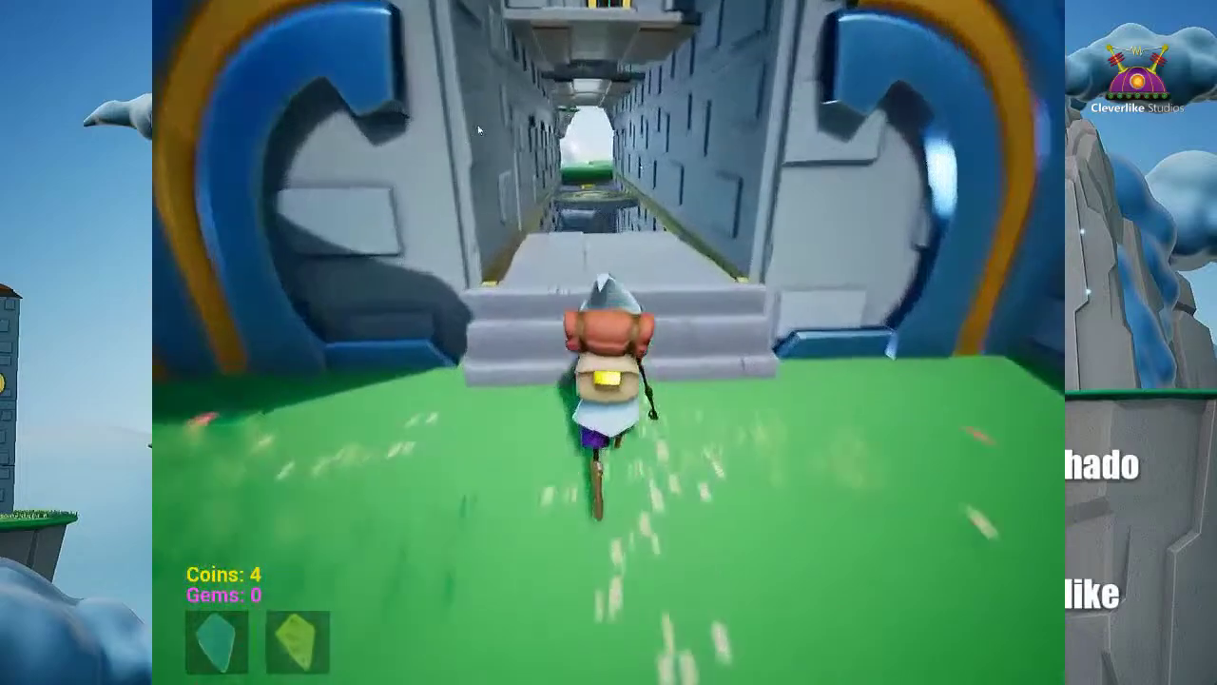
key(w)
key(space)
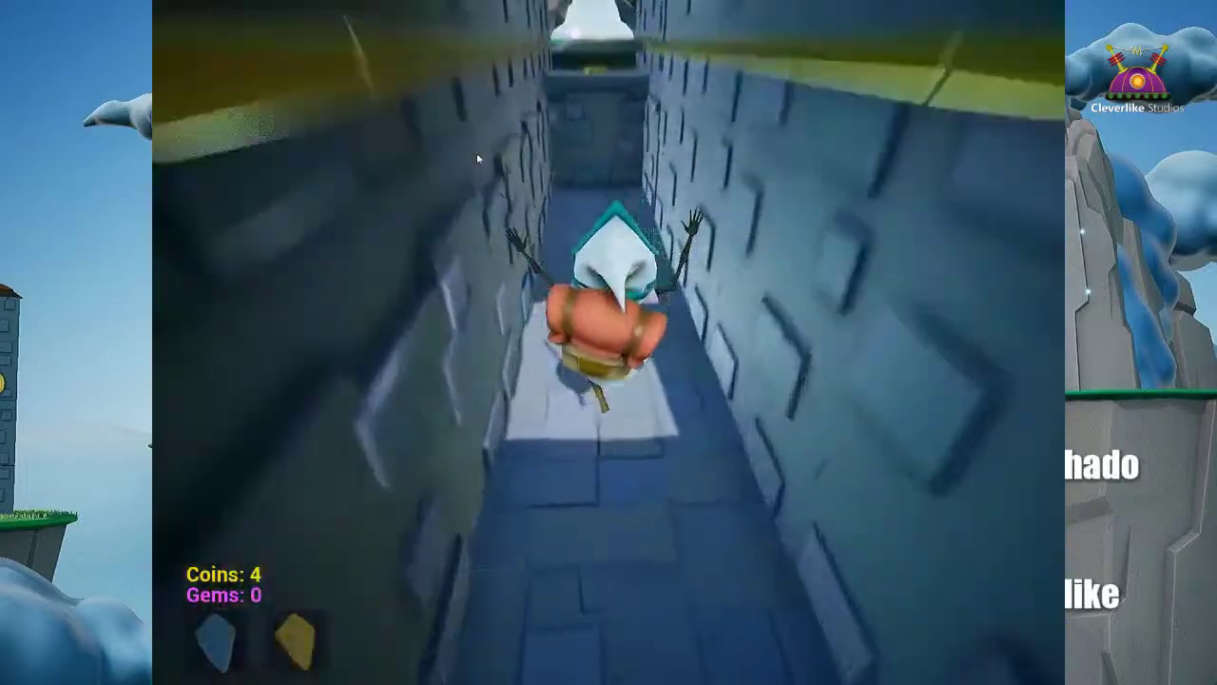
Step: Re-enter the castle passage and cross the pit on the round platform to the checkpoint at the far end
key(w)
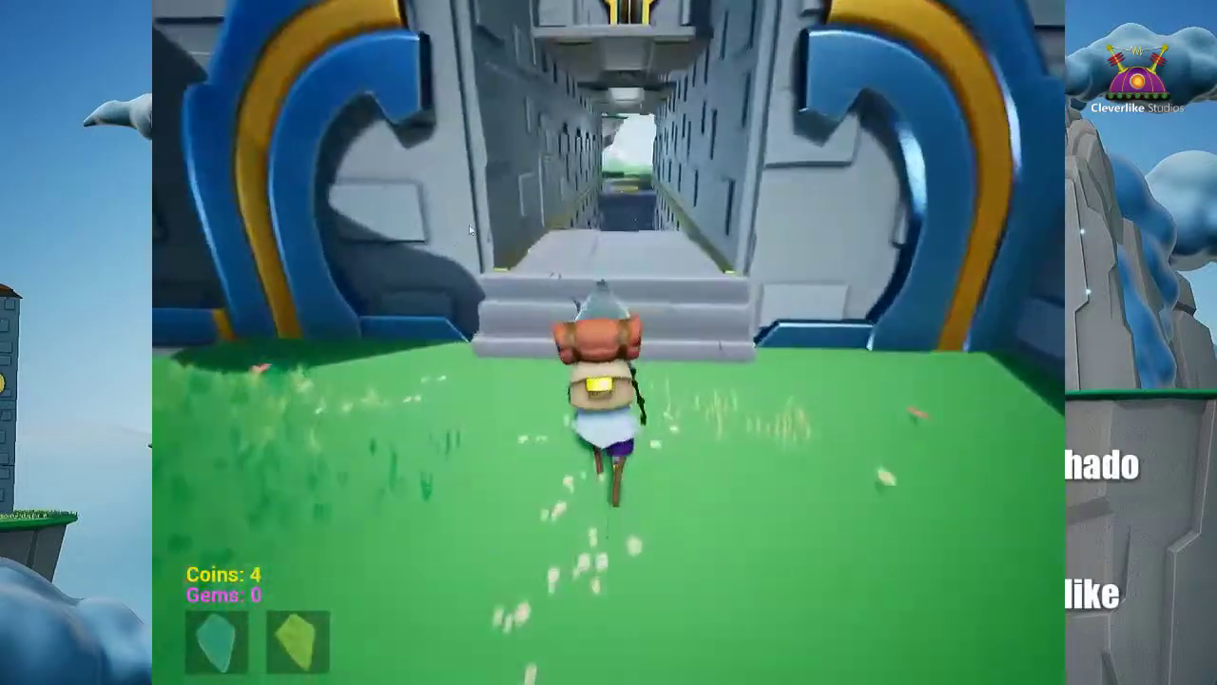
key(w)
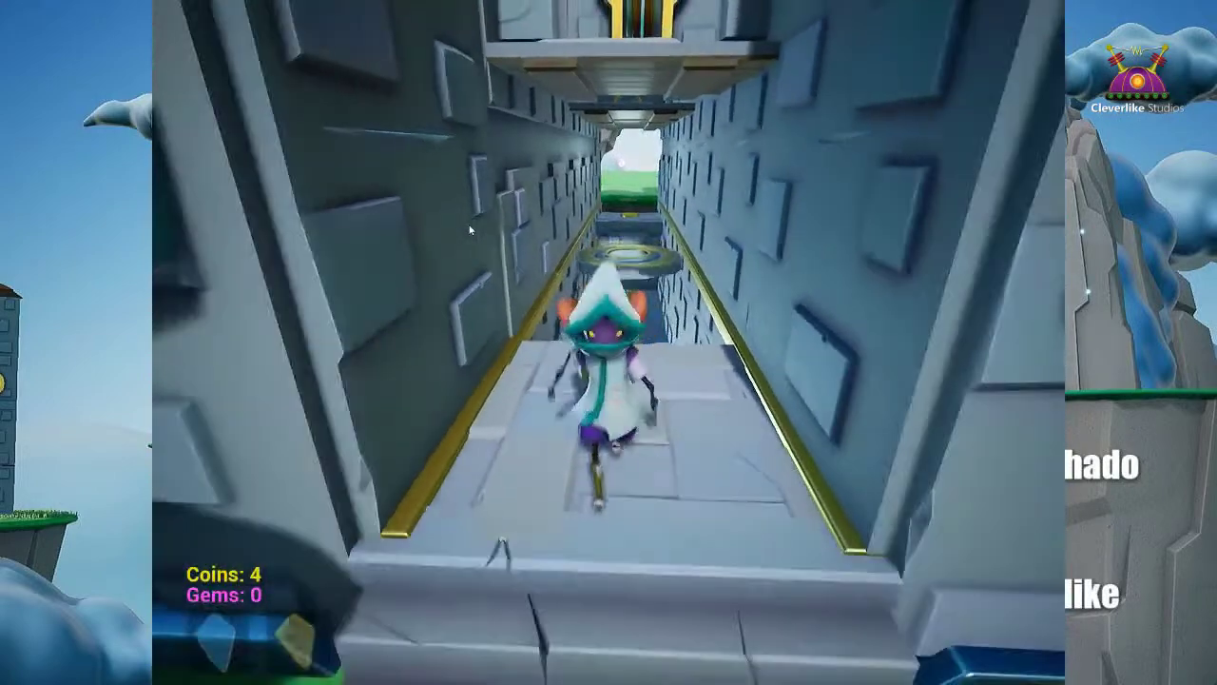
key(w)
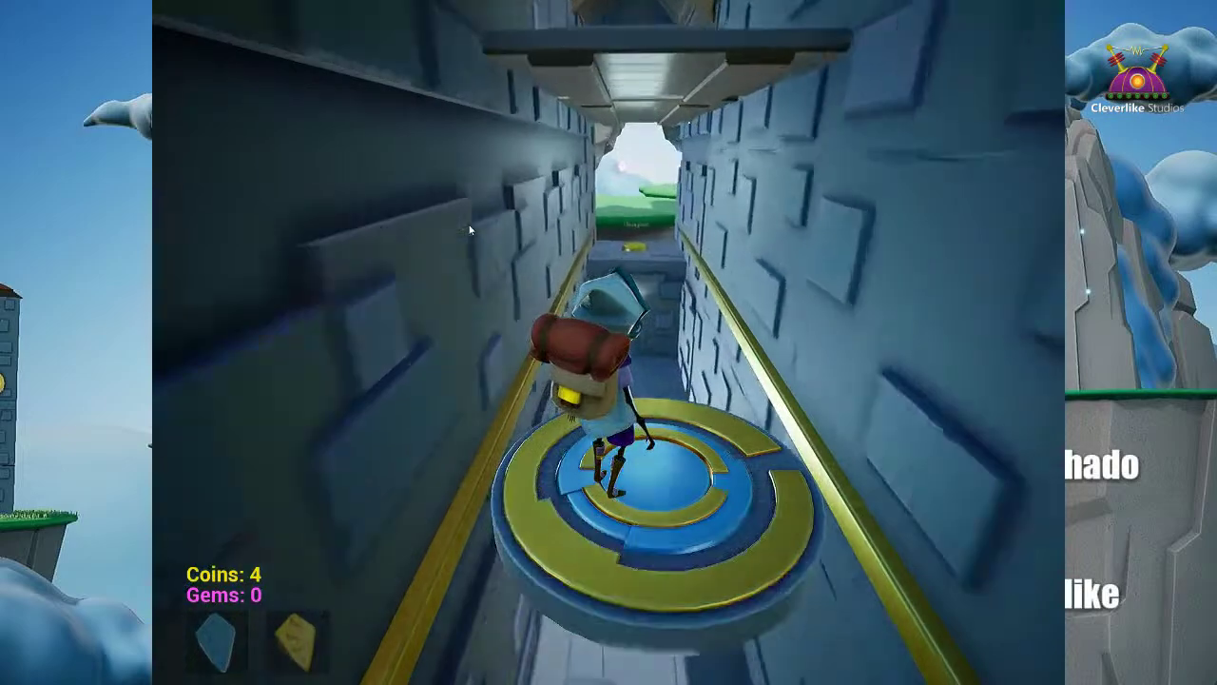
key(w)
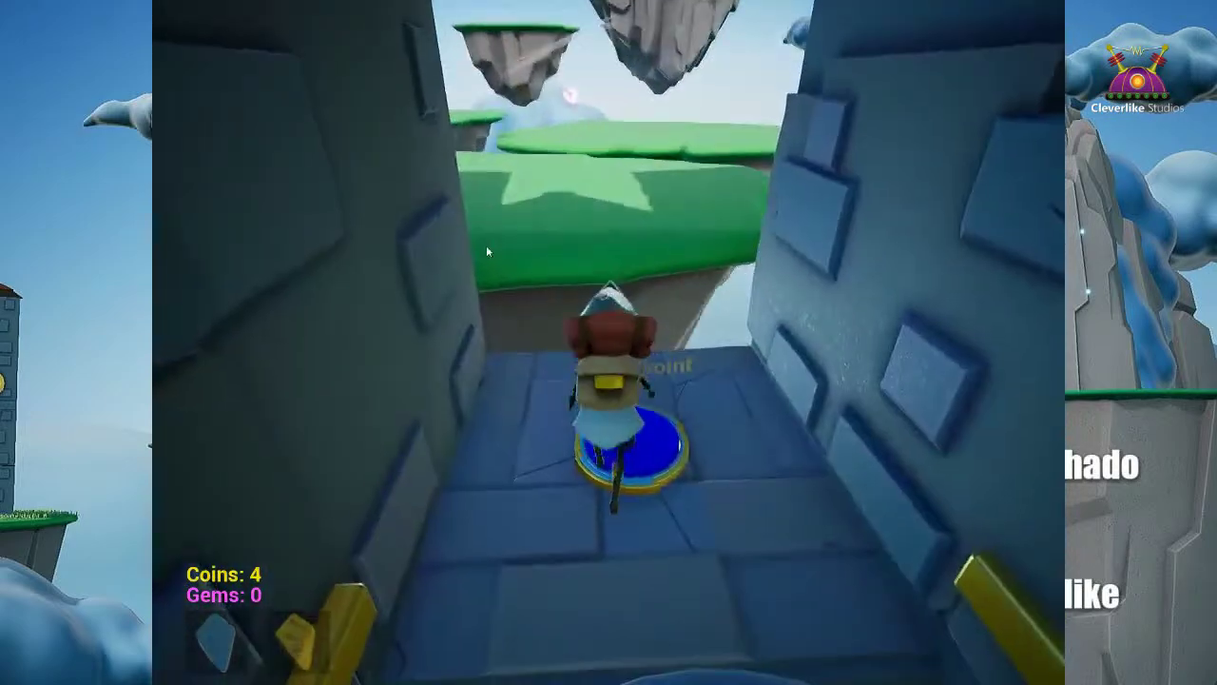
Step: Jump from the passage onto the grassy island outside and collect a gem
key(w)
key(space)
key(space)
key(w)
key(space)
key(a)
key(w)
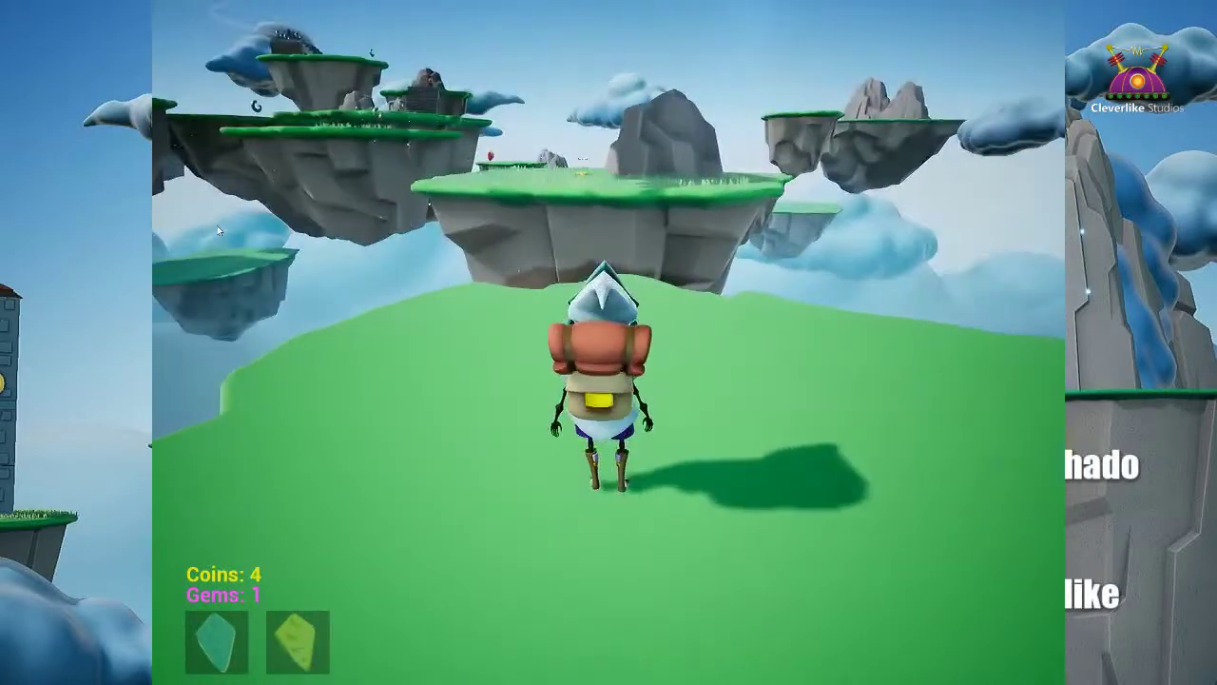
Step: Jump up to the island with the large rock and pick up the yellow power-up beyond its blue pad
key(w)
key(space)
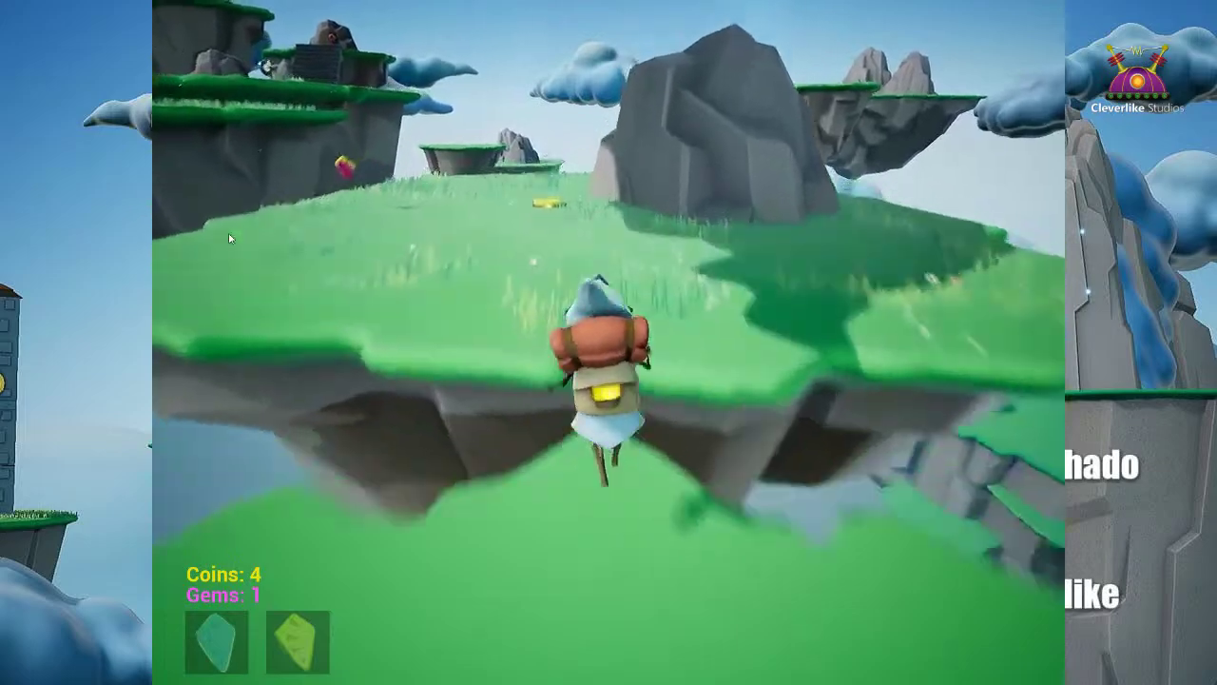
key(w)
key(a)
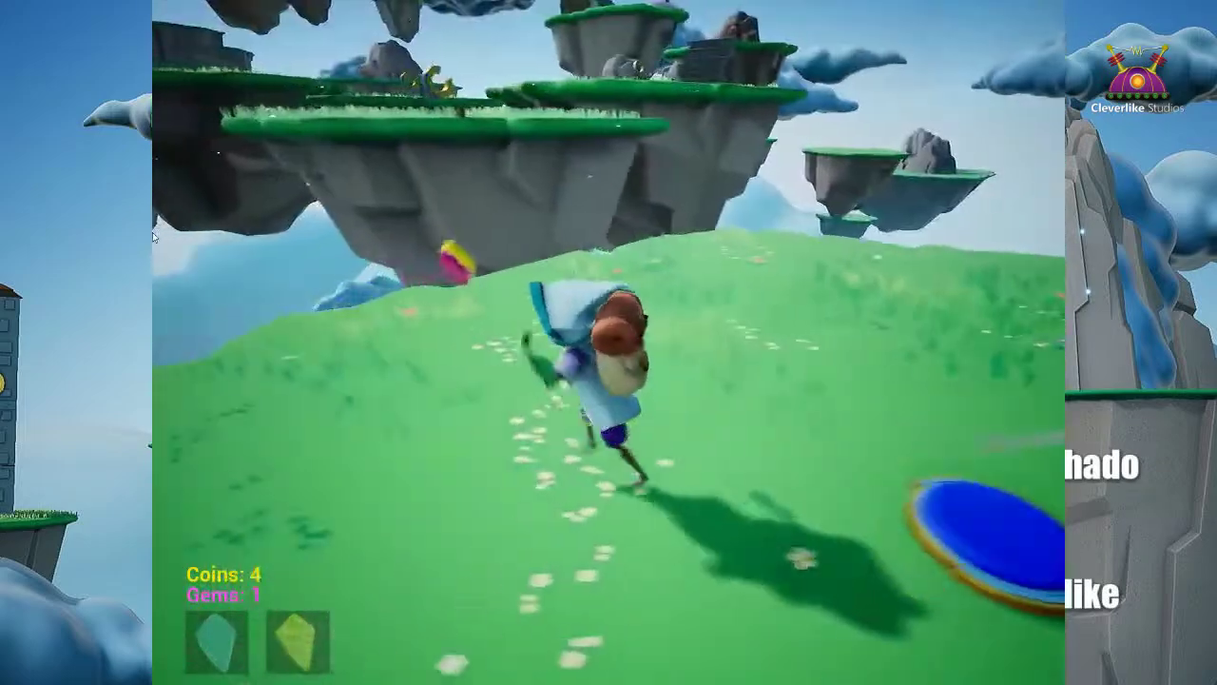
key(w)
key(space)
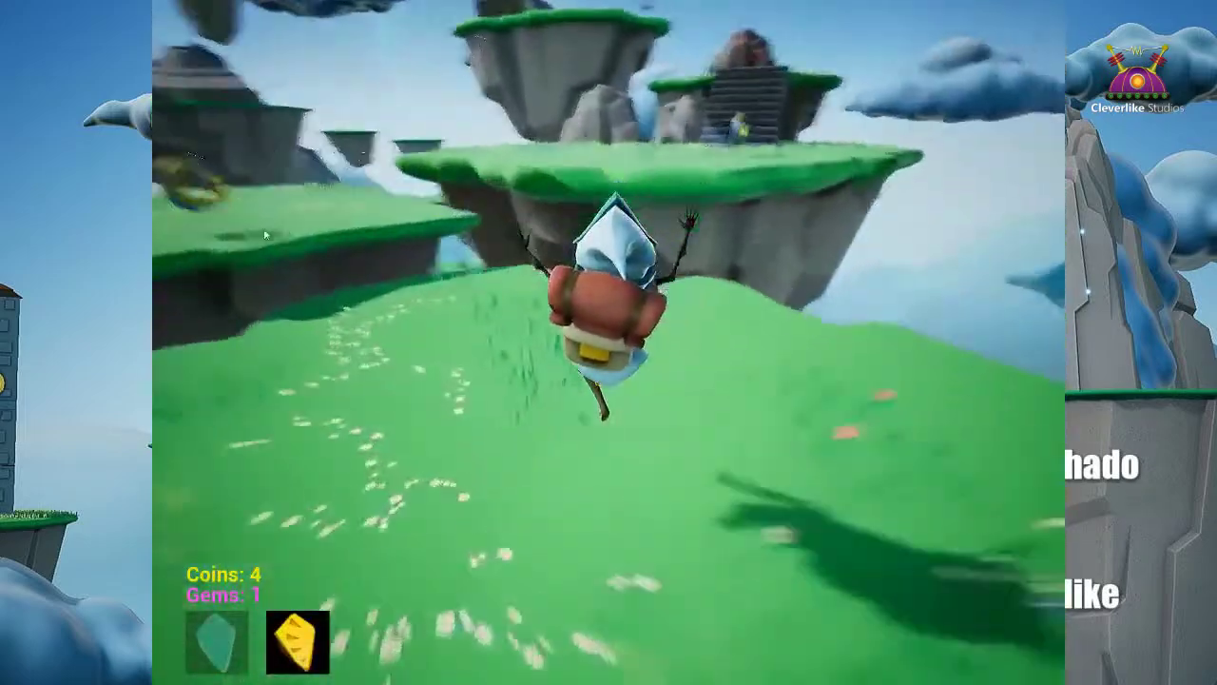
Step: Leap over to the next islands, pick up another yellow power-up and jump toward the island with the wooden ramp
key(w)
key(space)
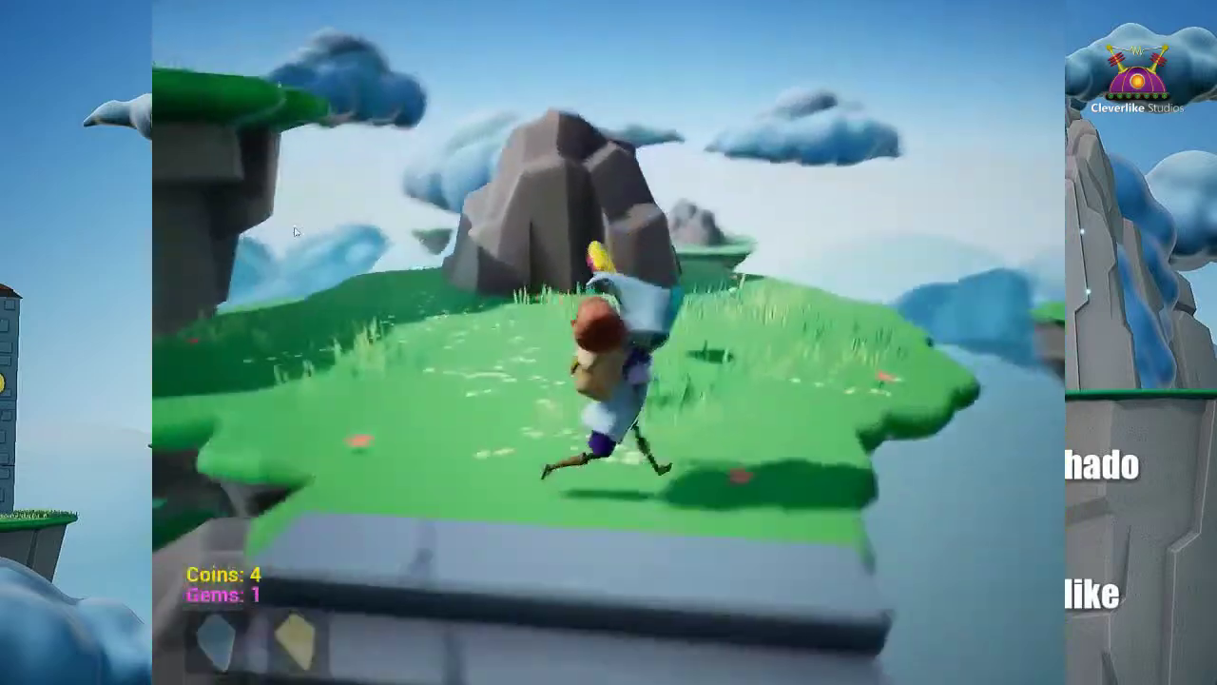
key(w)
key(space)
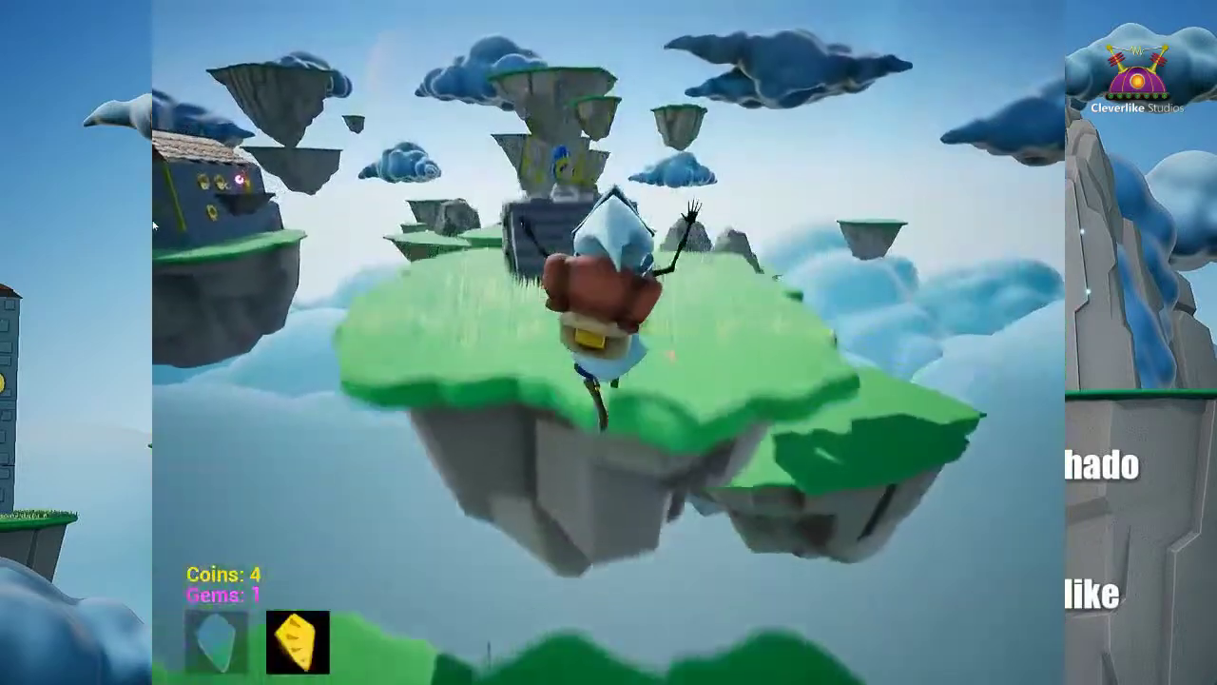
Step: Cross the wooden platform and the grassy island beyond, collecting the blue power-up and three more coins
key(w)
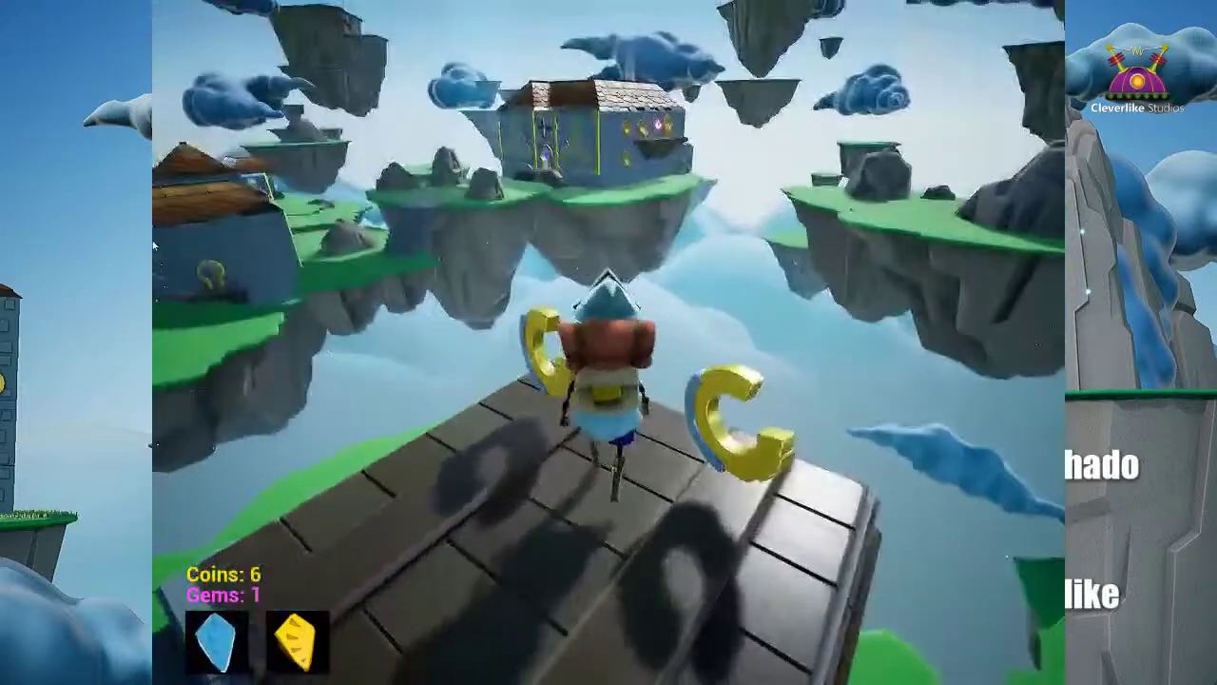
key(w)
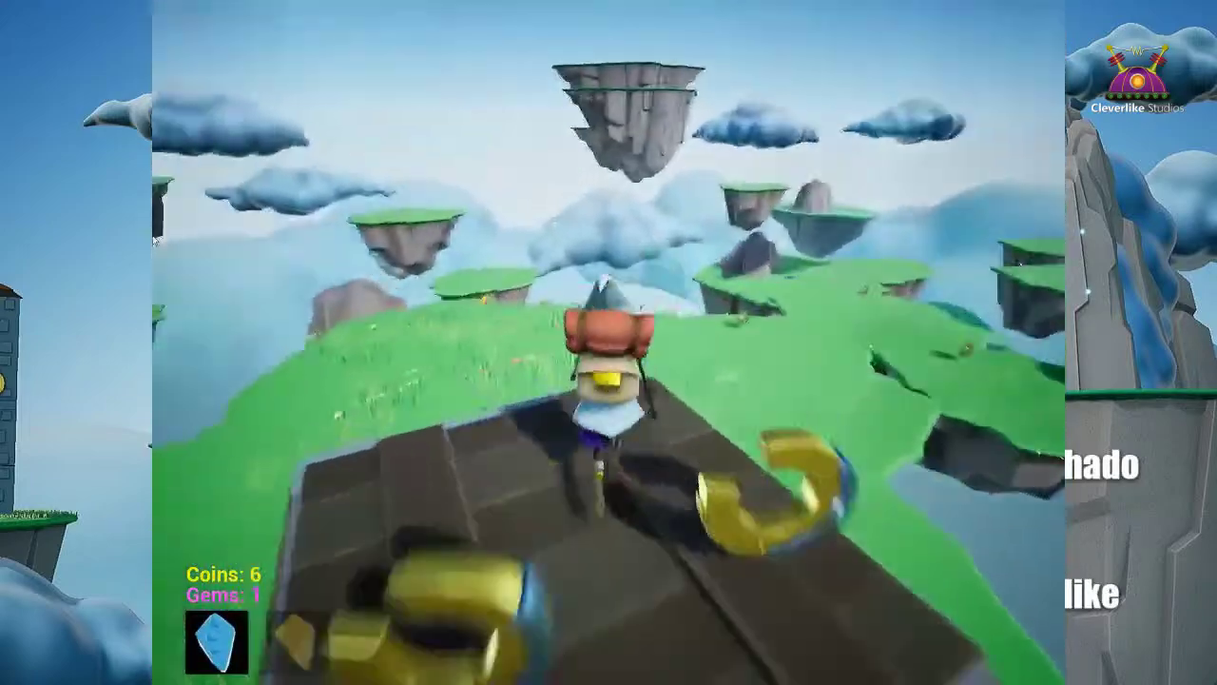
key(w)
key(space)
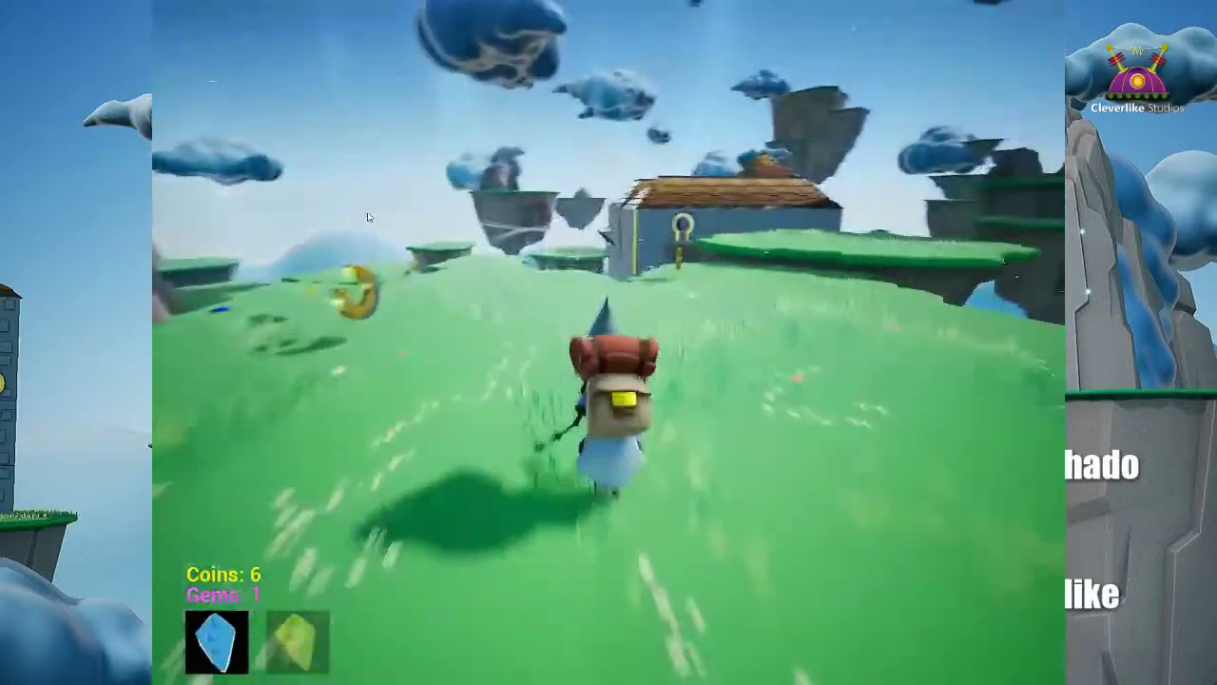
key(w)
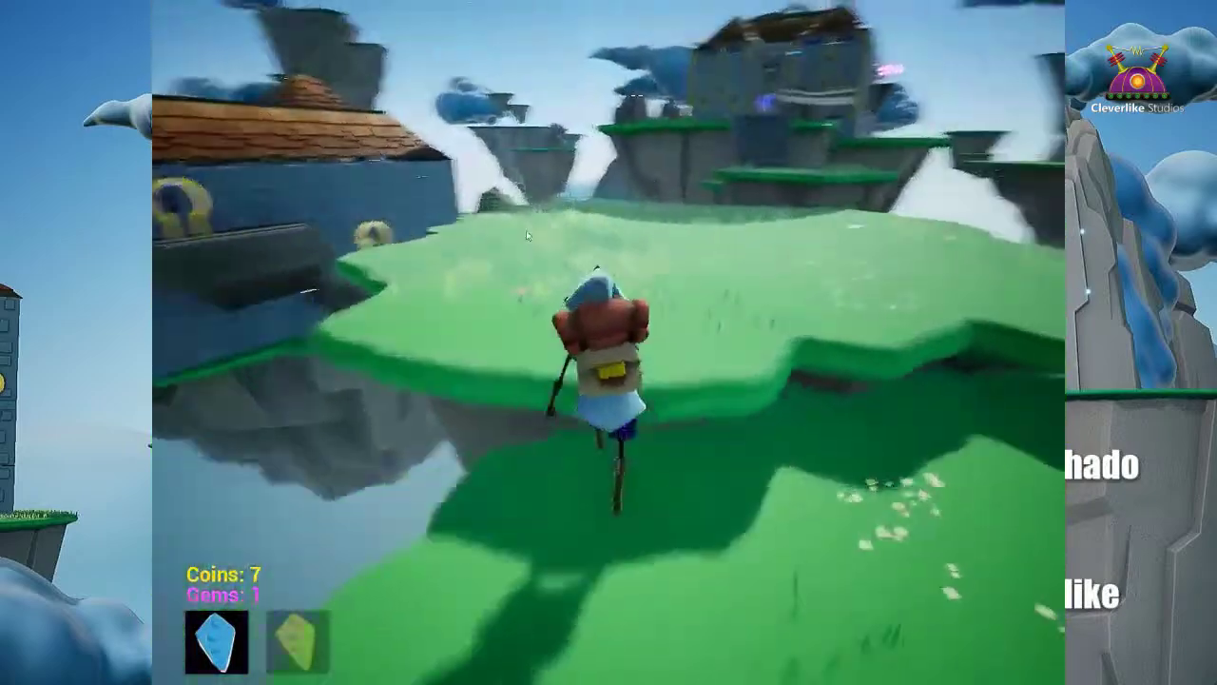
Step: Jump across the floating islands and run up to the glowing keyhole door of the large castle
key(w)
key(space)
key(space)
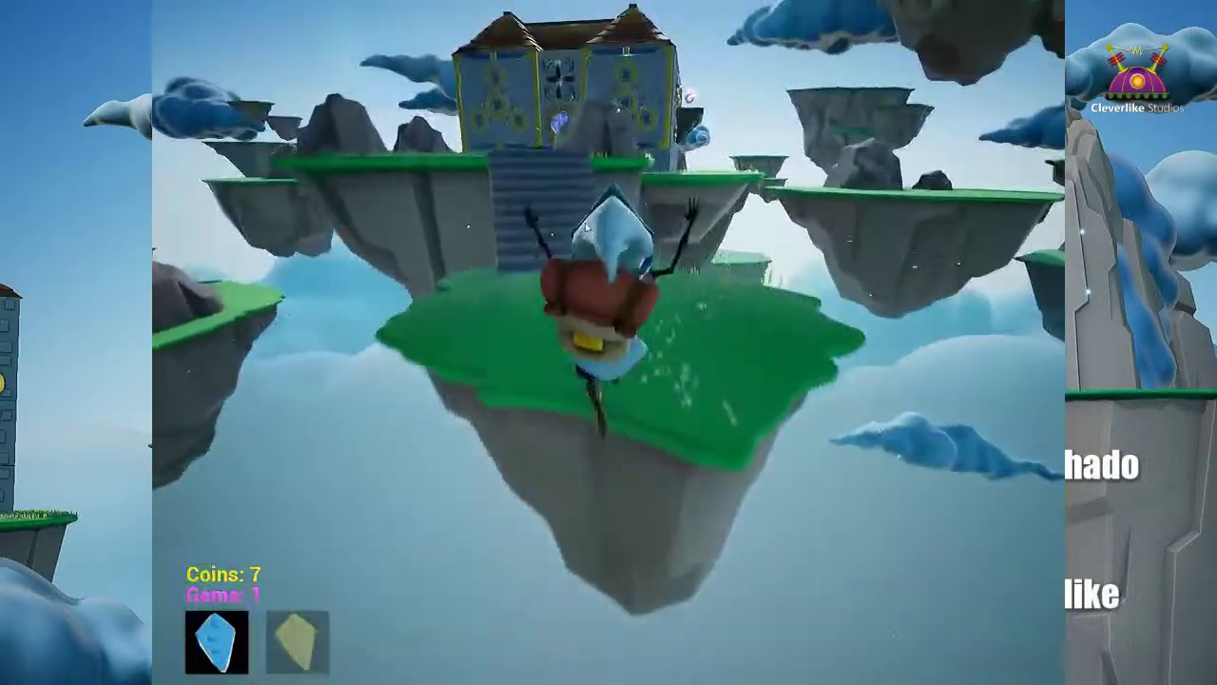
key(w)
key(space)
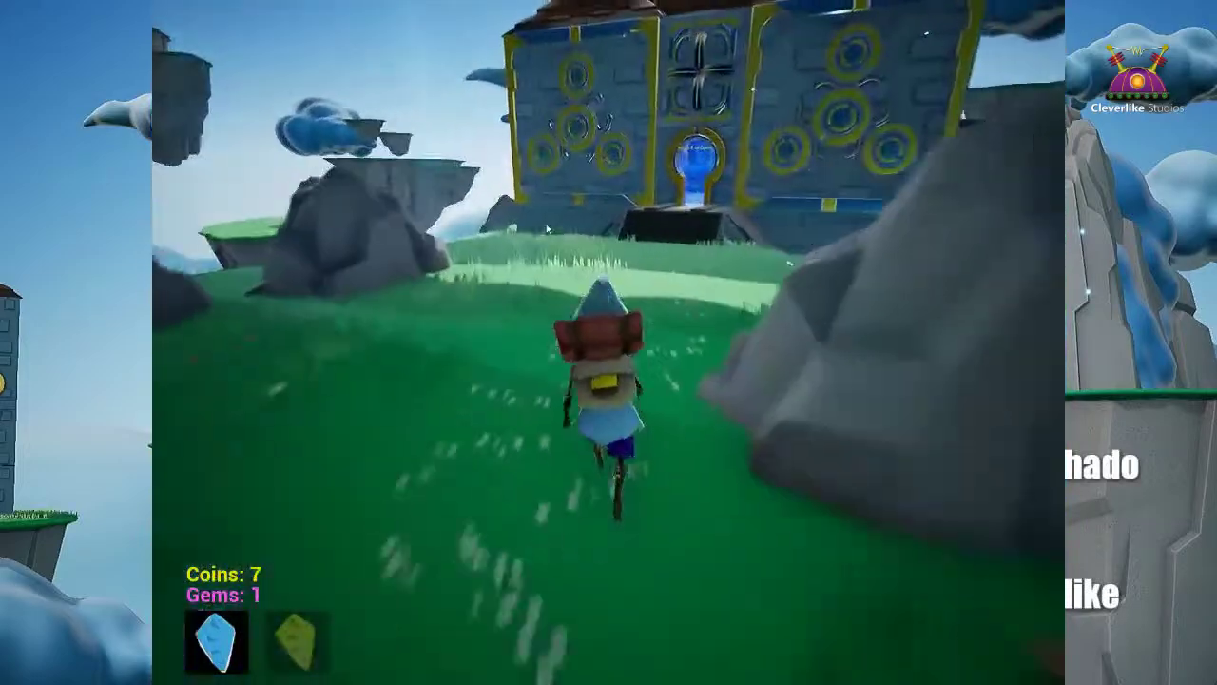
key(w)
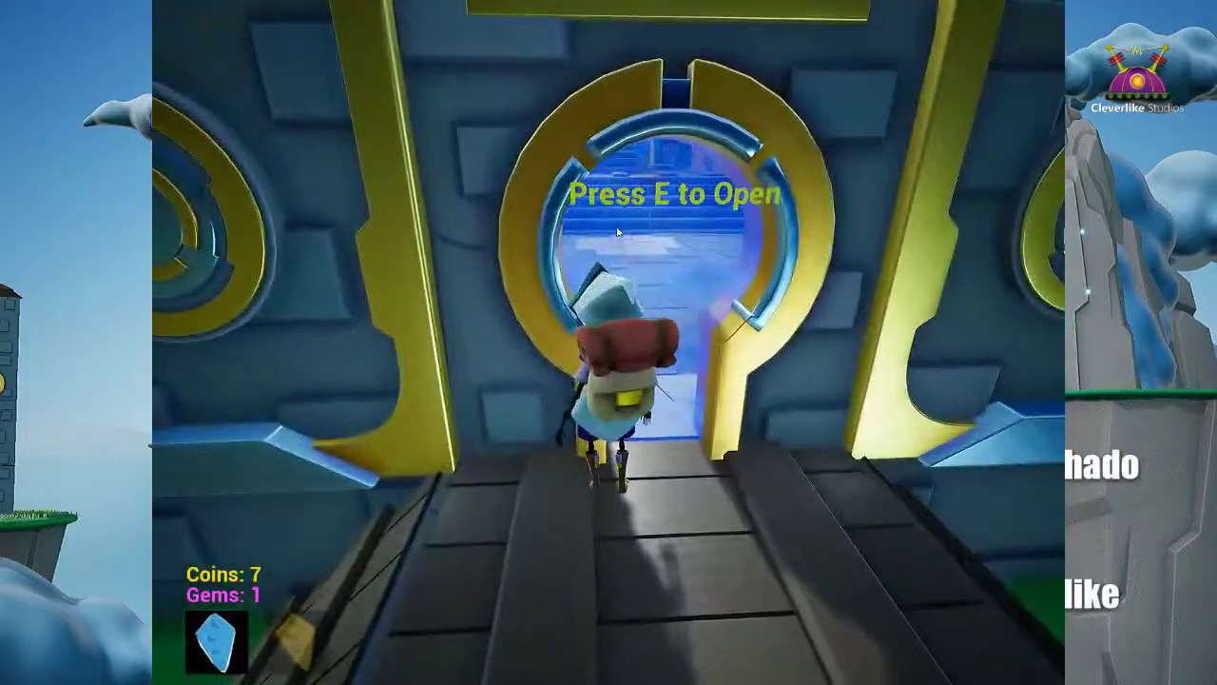
Step: Go through the keyhole door, cross the great hall and exit onto the castle's outer wooden ledge
key(w)
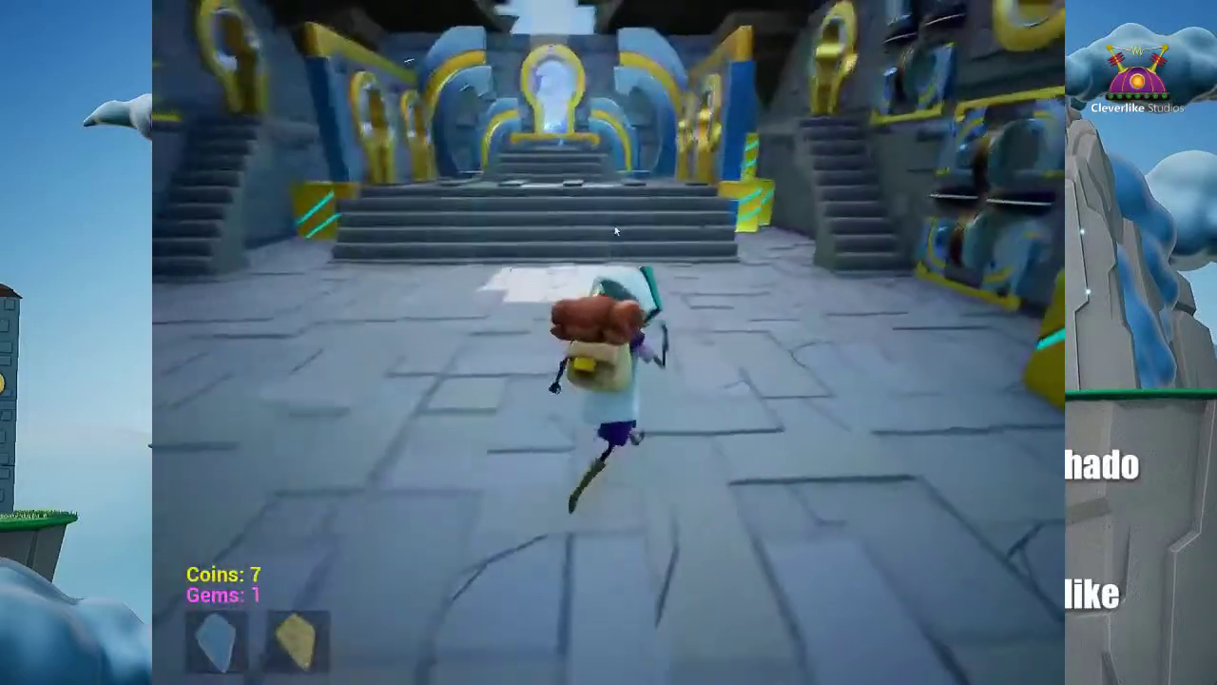
key(w)
key(d)
key(w)
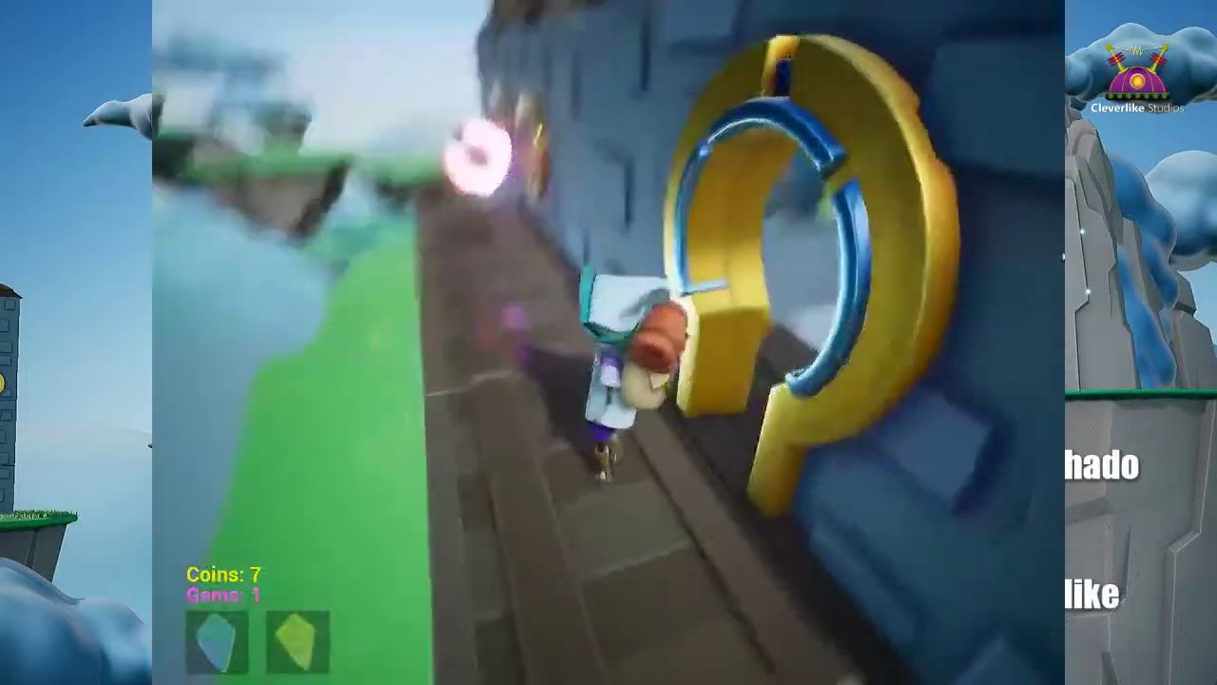
Step: Run along the outer ledge to collect the coin and gem, and re-enter the castle hall through the keyhole opening
key(w)
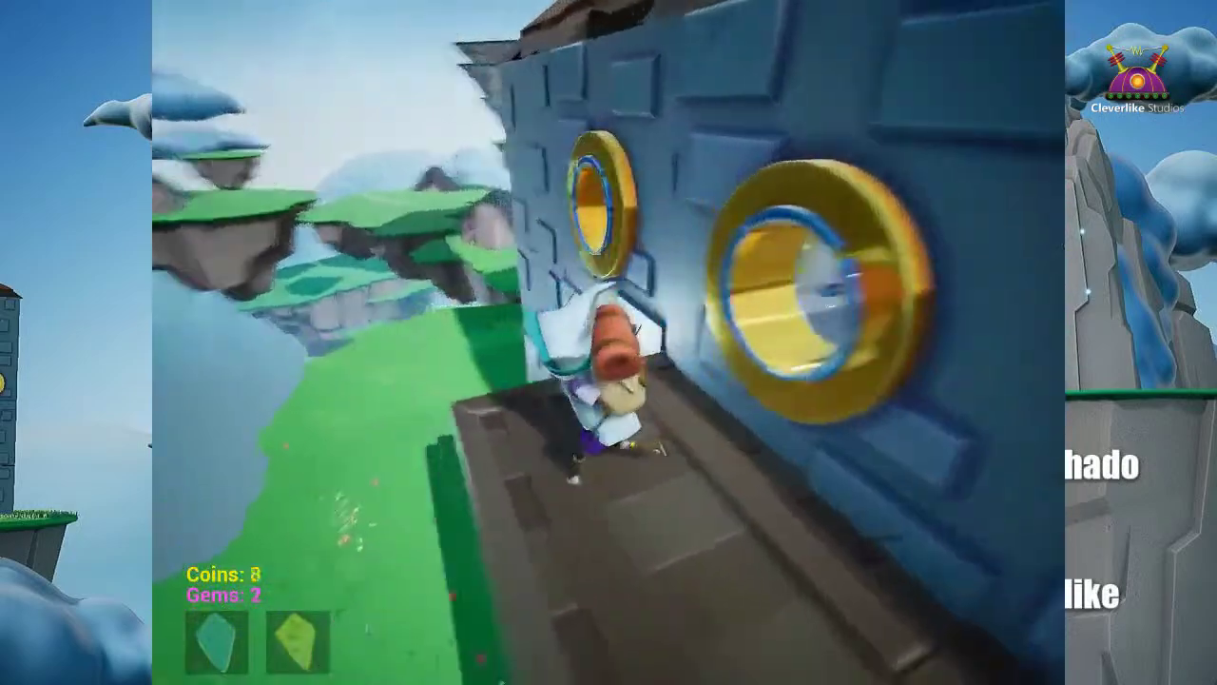
key(w)
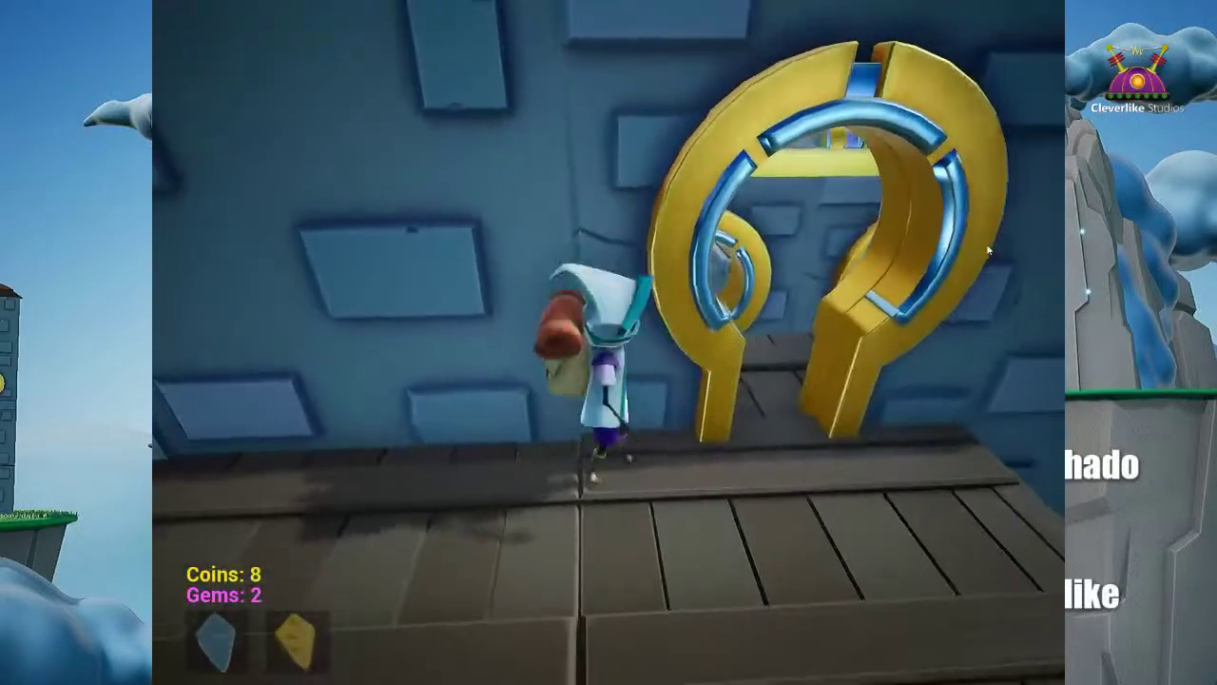
key(w)
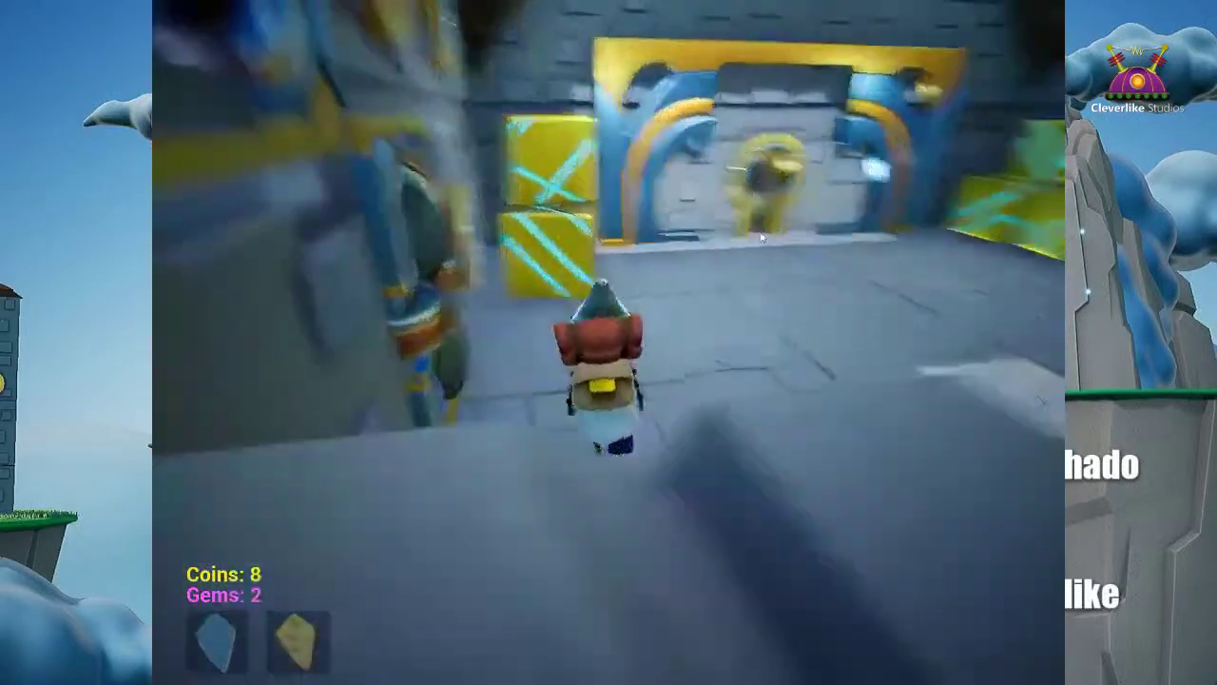
Step: Climb the great hall's stairs to the glowing goal keyhole to finish the level, and quit the game
key(w)
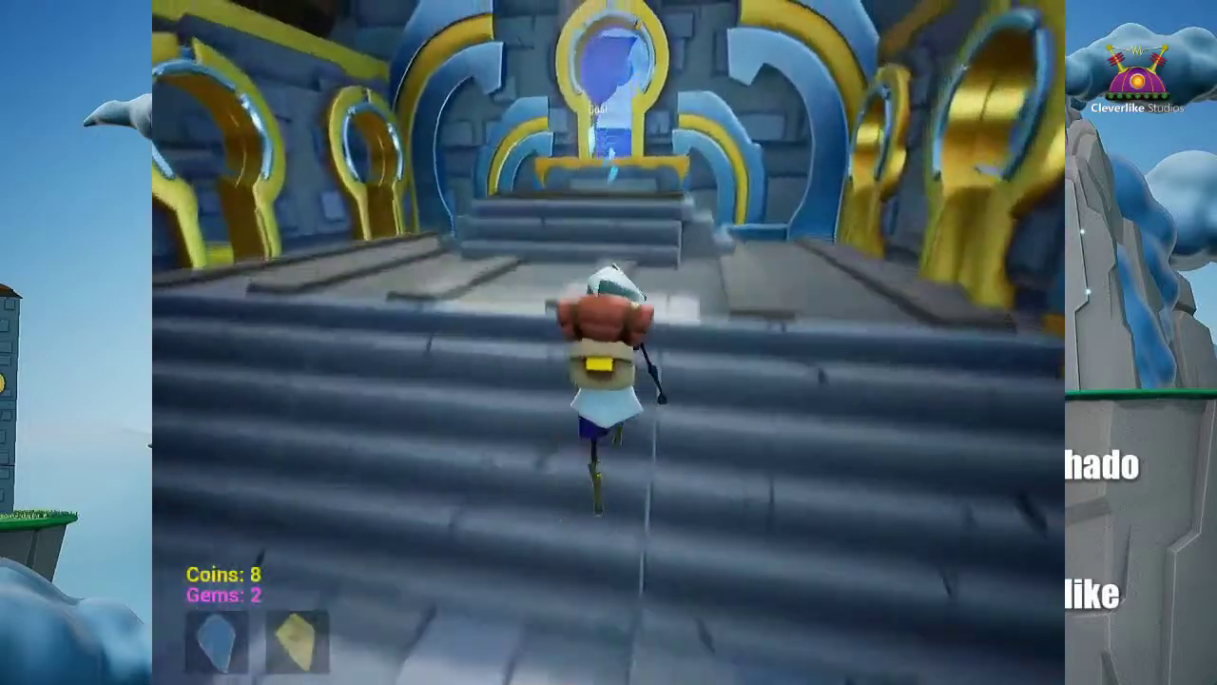
key(w)
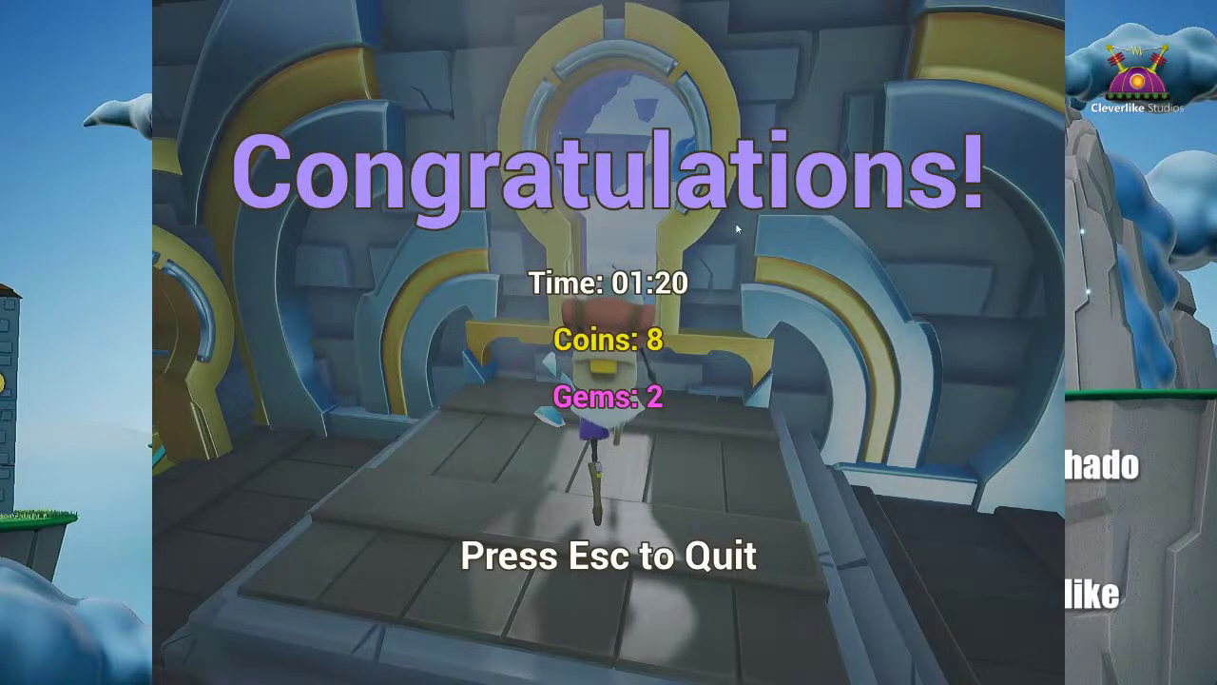
key(Escape)
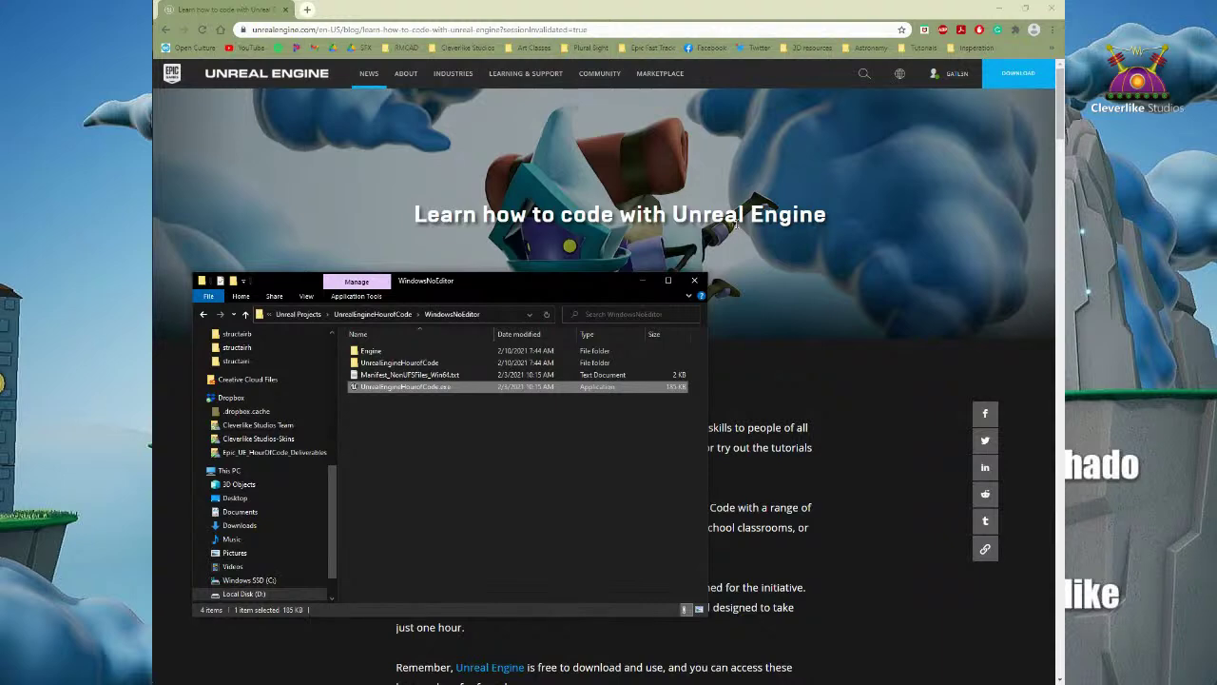
Step: Switch to the browser's "Learn how to code with Unreal Engine" article and highlight its web address
click(584, 5)
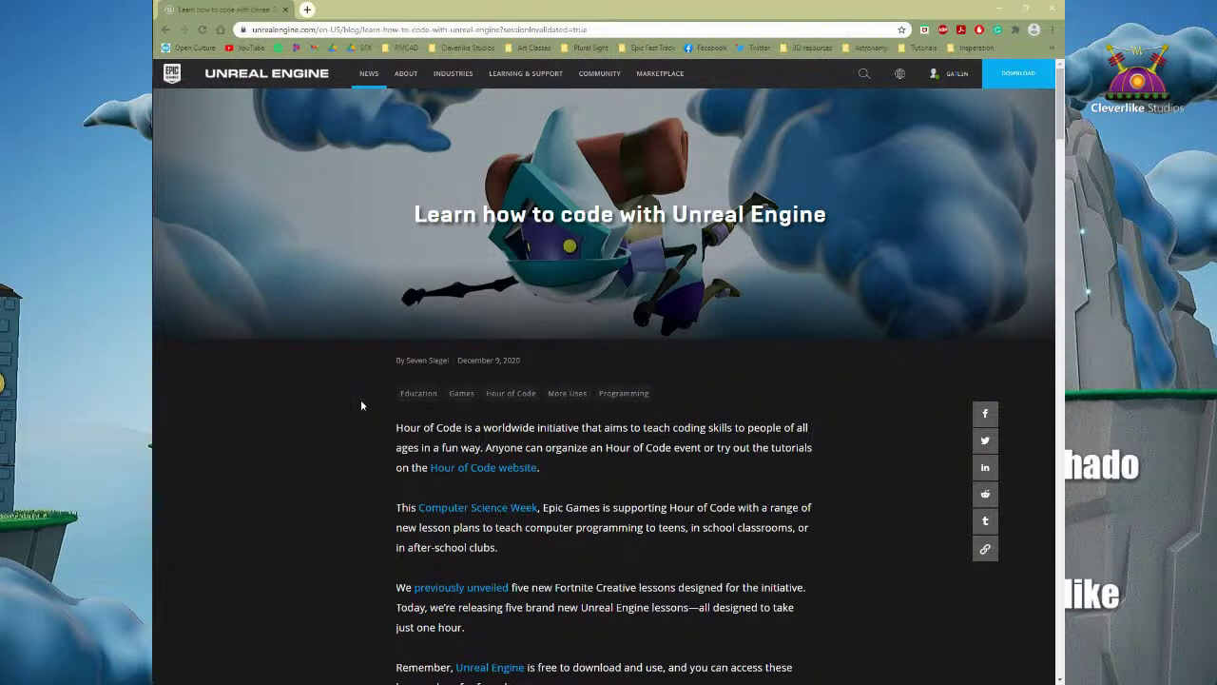
click(622, 28)
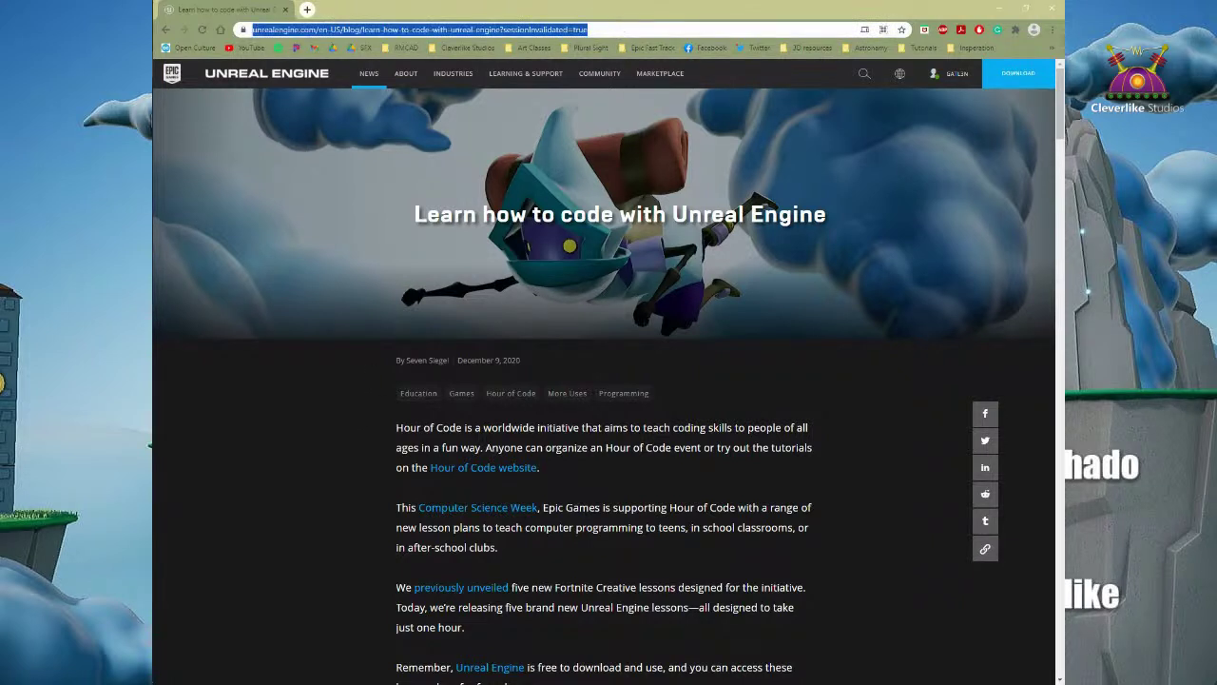
key(alt+Tab)
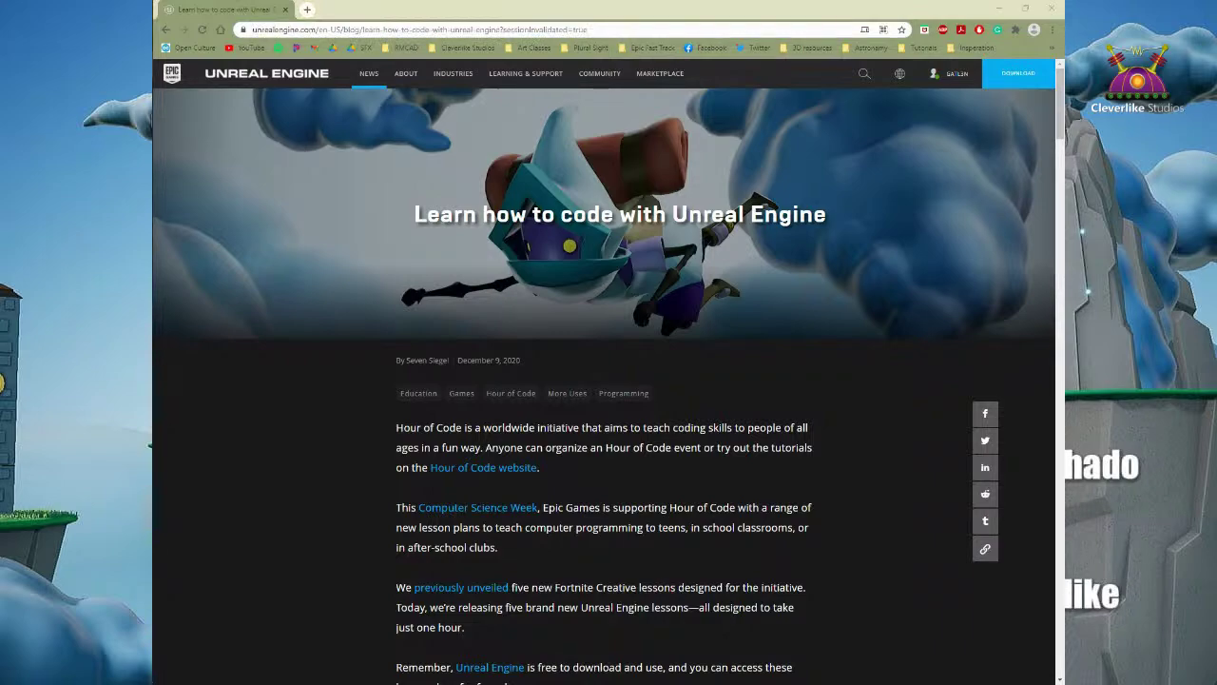
Step: Find the conditional statements lesson in the article and open "The Key to Unlocking the Final Area" lesson page
scroll(779, 382, down, 6)
scroll(780, 383, down, 6)
scroll(842, 380, down, 2)
scroll(842, 385, down, 9)
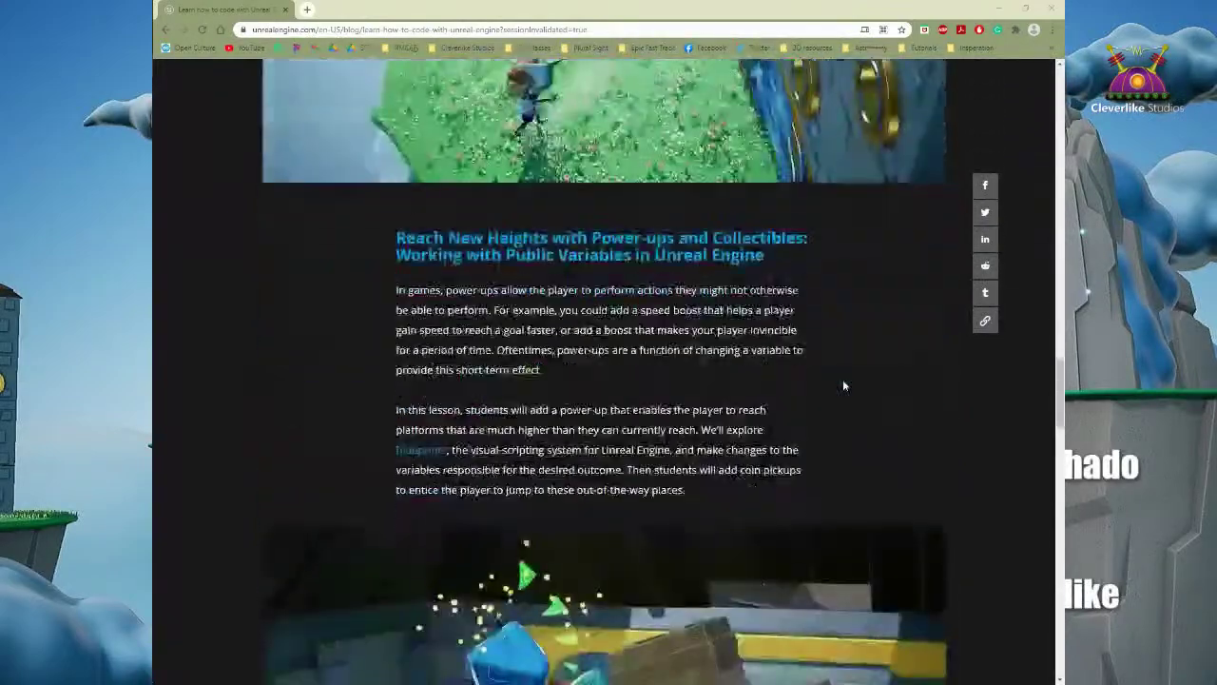
scroll(842, 385, down, 5)
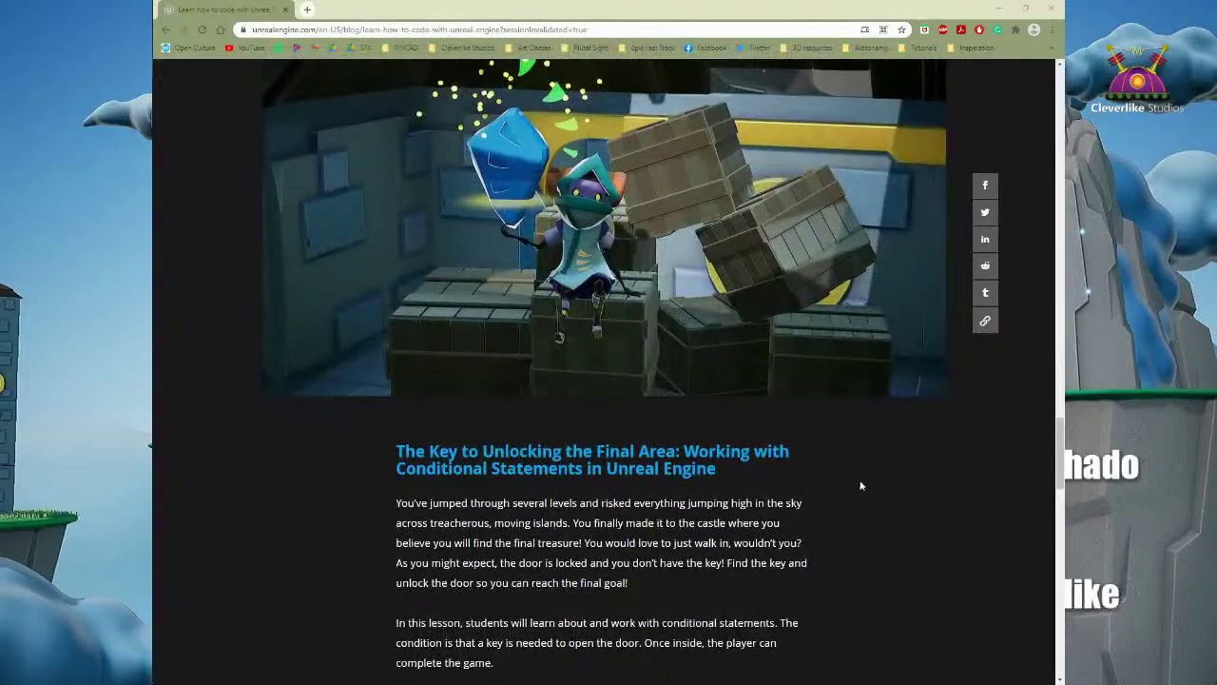
click(544, 469)
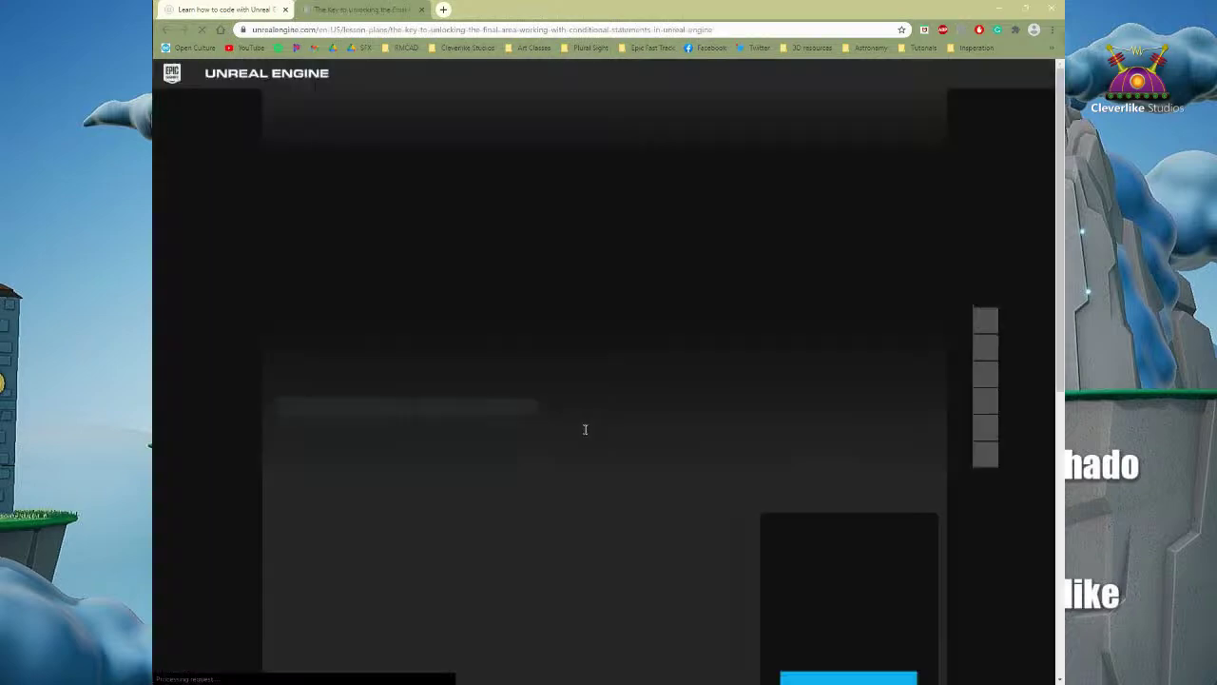
Step: Review the lesson page's overview, learning objectives and the Lesson Plan, Student Guide and Teacher Guide links
scroll(643, 425, down, 4)
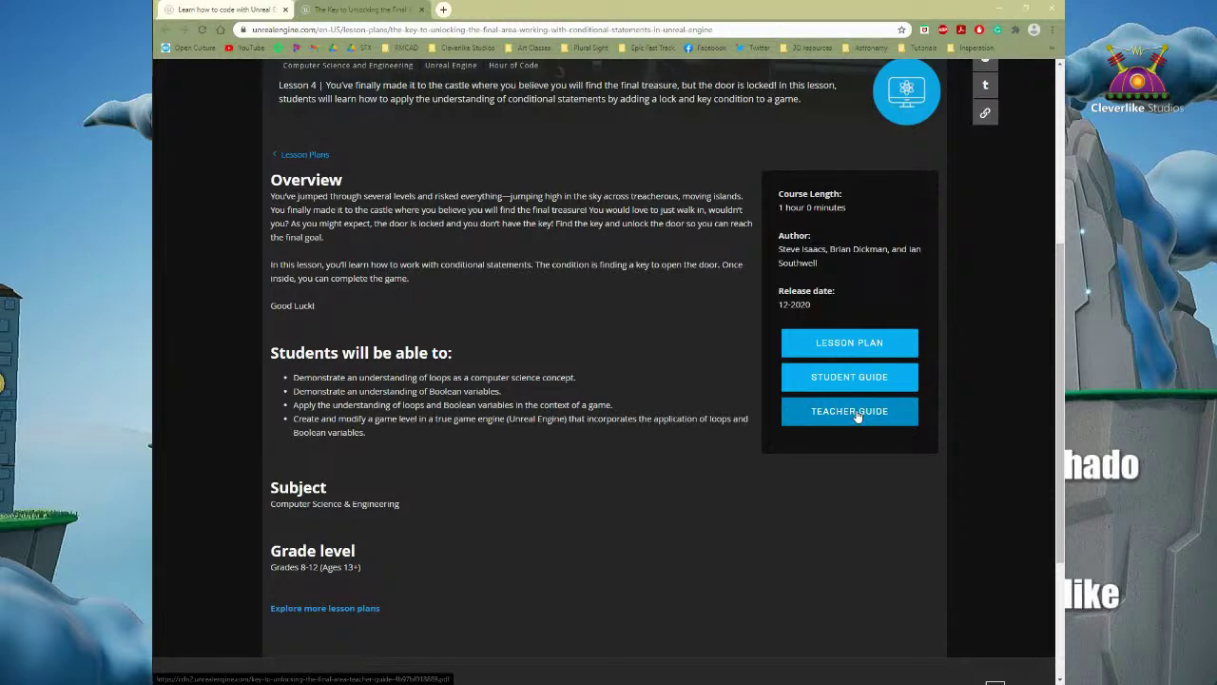
scroll(858, 415, up, 1)
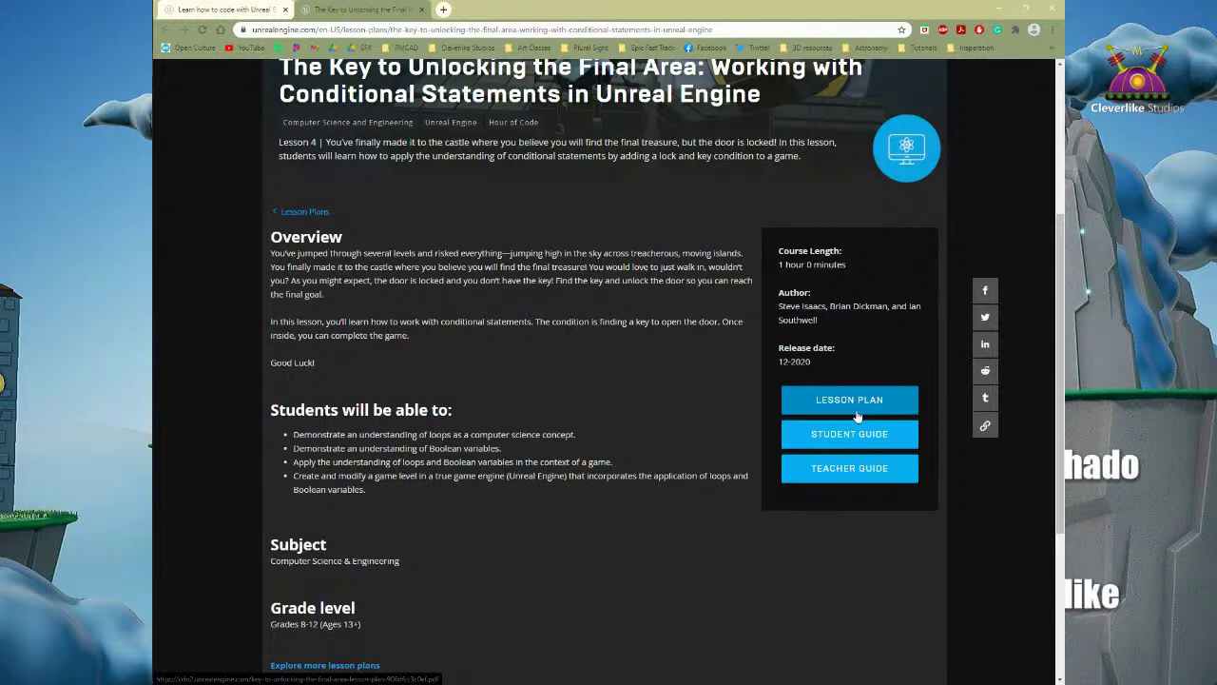
scroll(857, 415, up, 1)
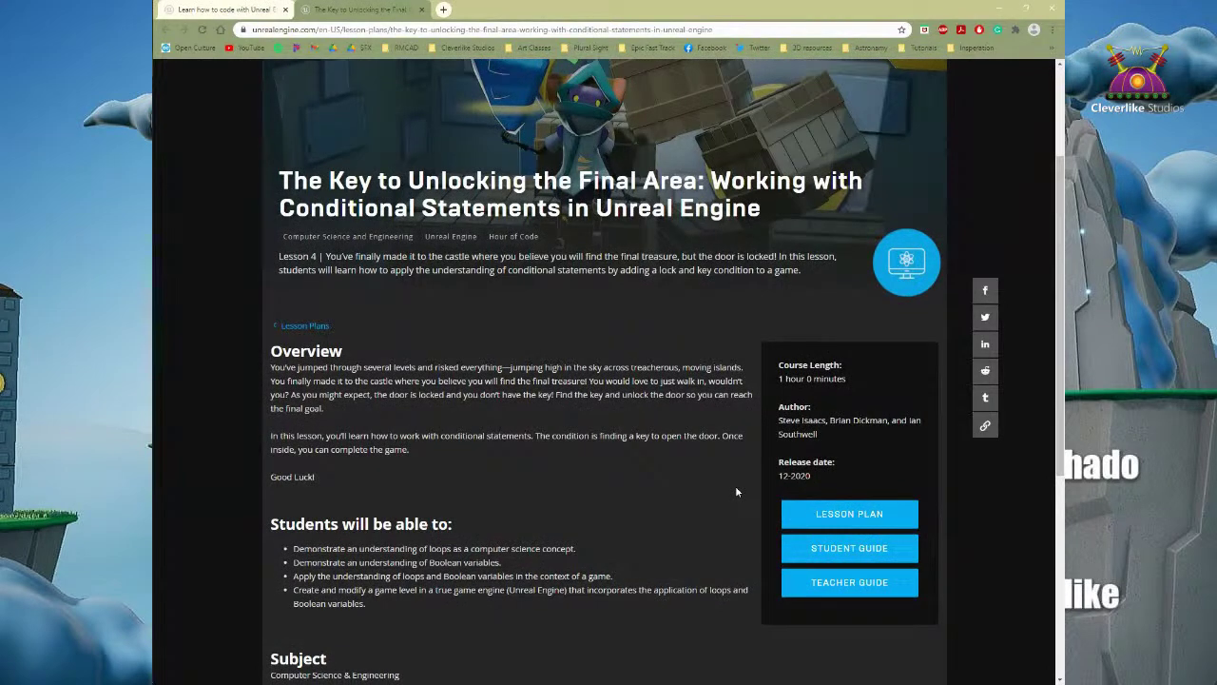
scroll(735, 488, up, 2)
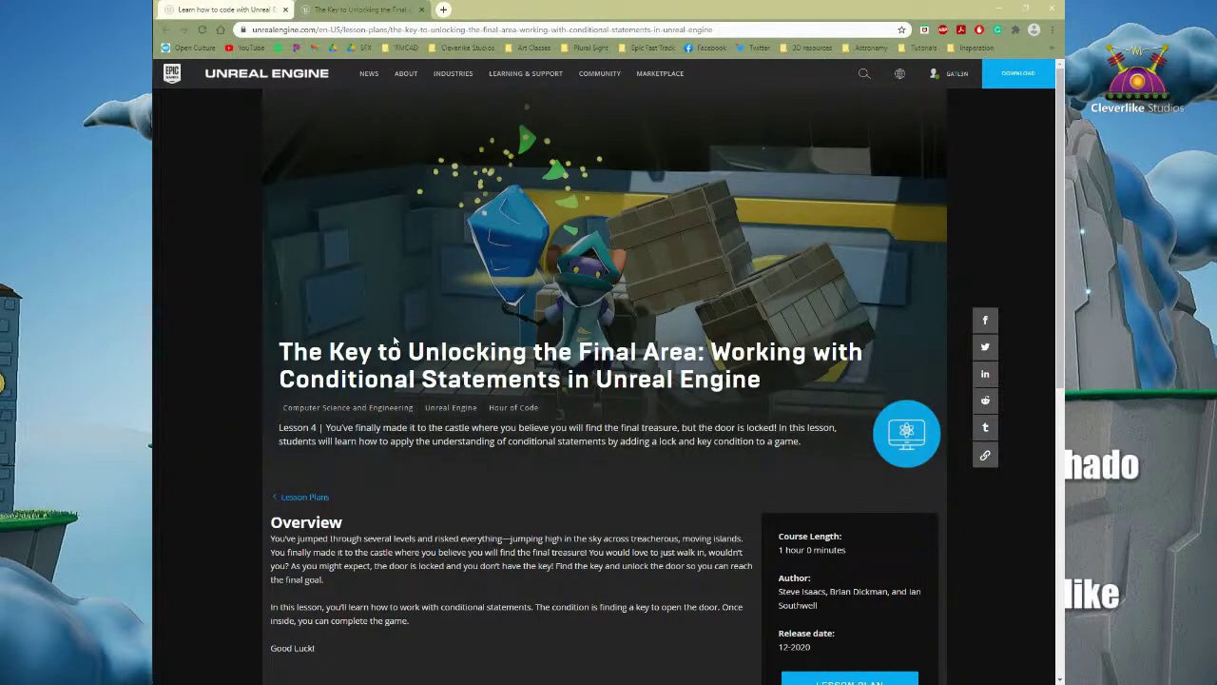
Step: Close the lesson page, the browser and the WindowsNoEditor folder window to return to the Unreal Editor
click(421, 8)
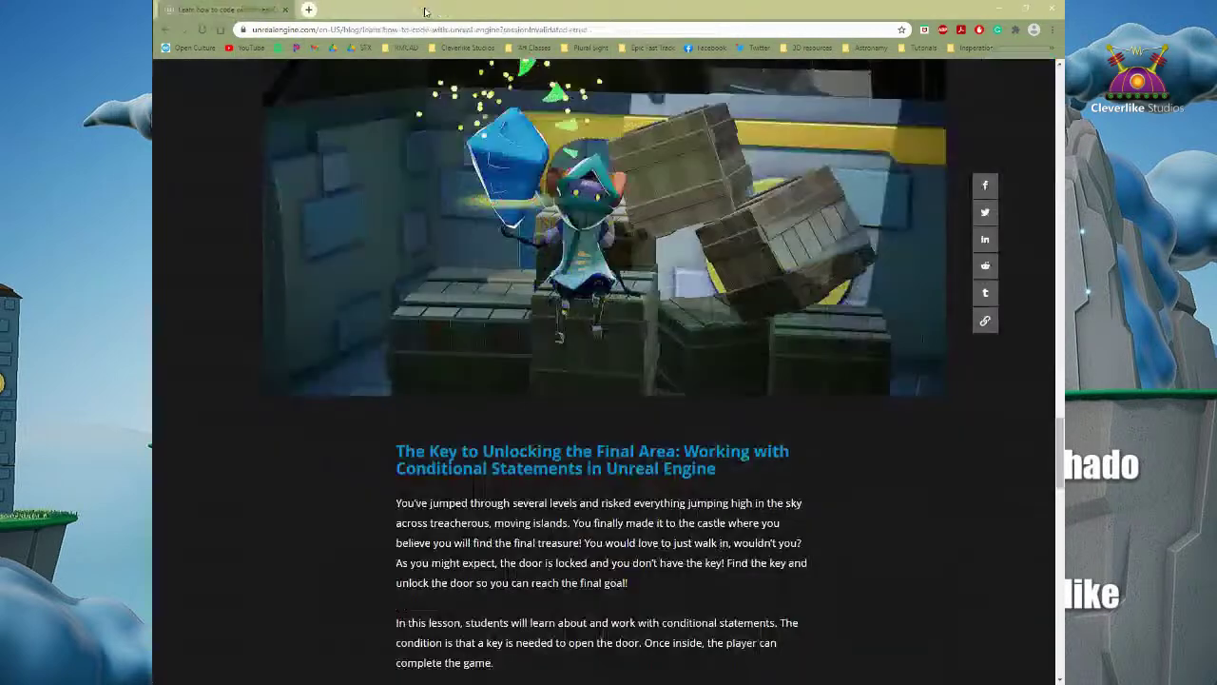
click(287, 8)
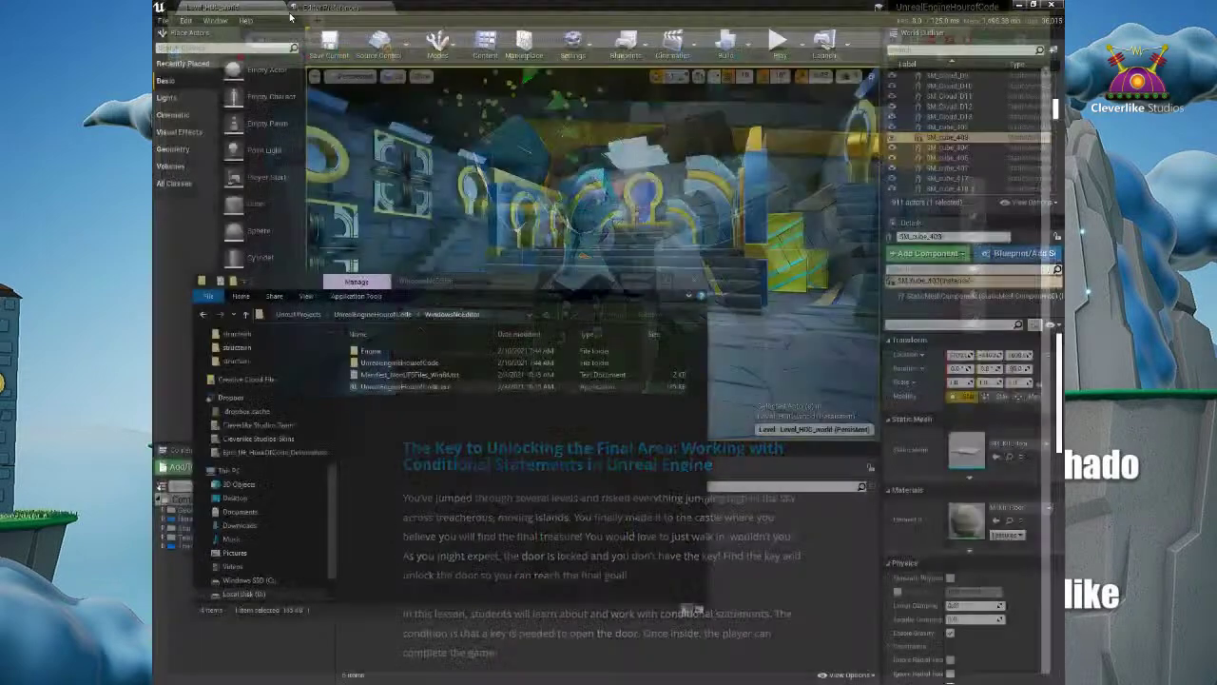
click(693, 281)
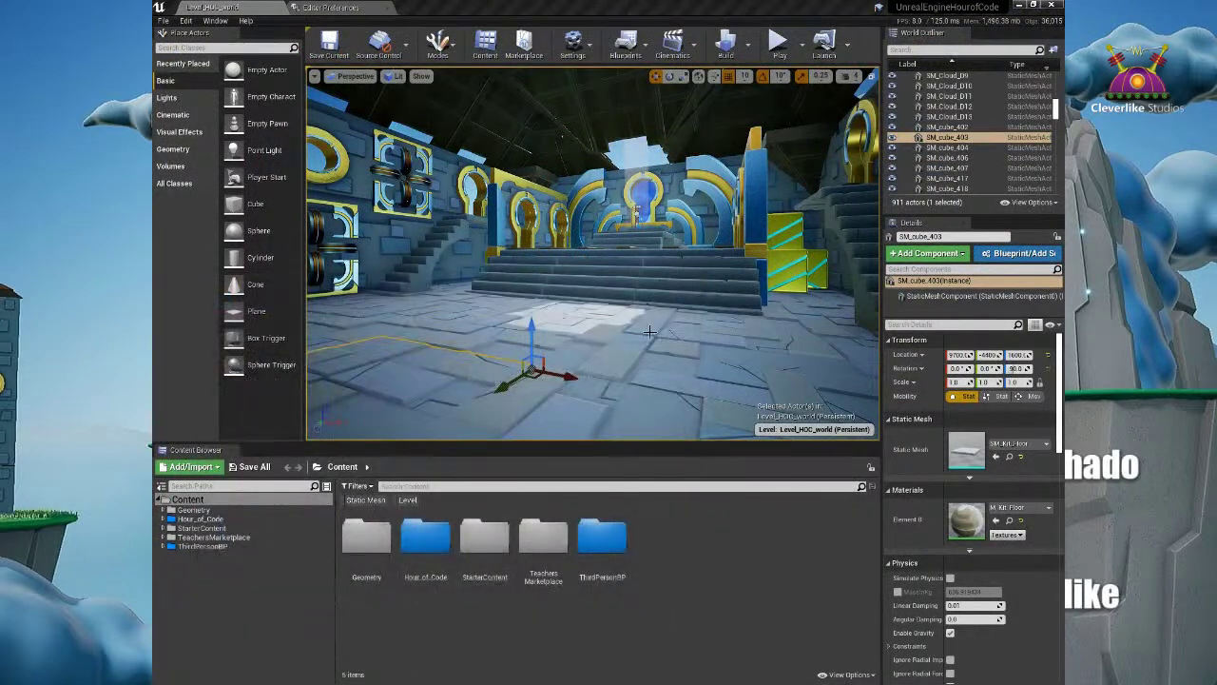
Step: Fly the viewport camera out of the castle hall to an overview of the floating islands
right_drag(639, 306, 659, 322)
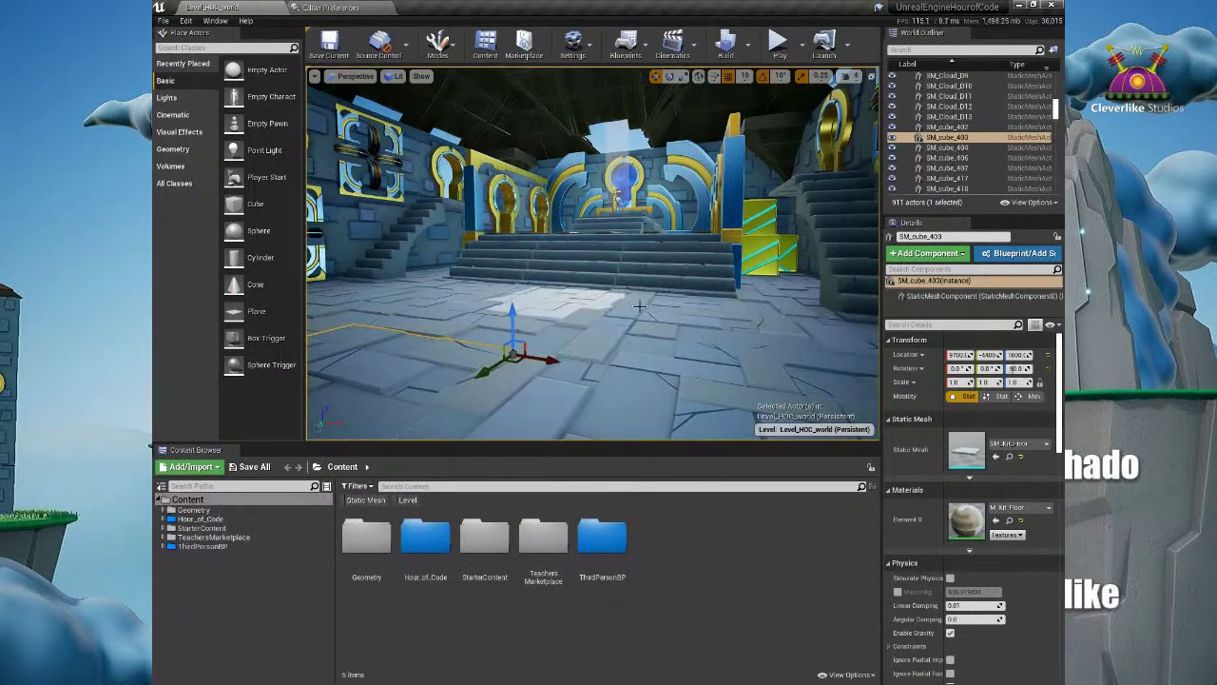
right_drag(726, 422, 444, 429)
key(e)
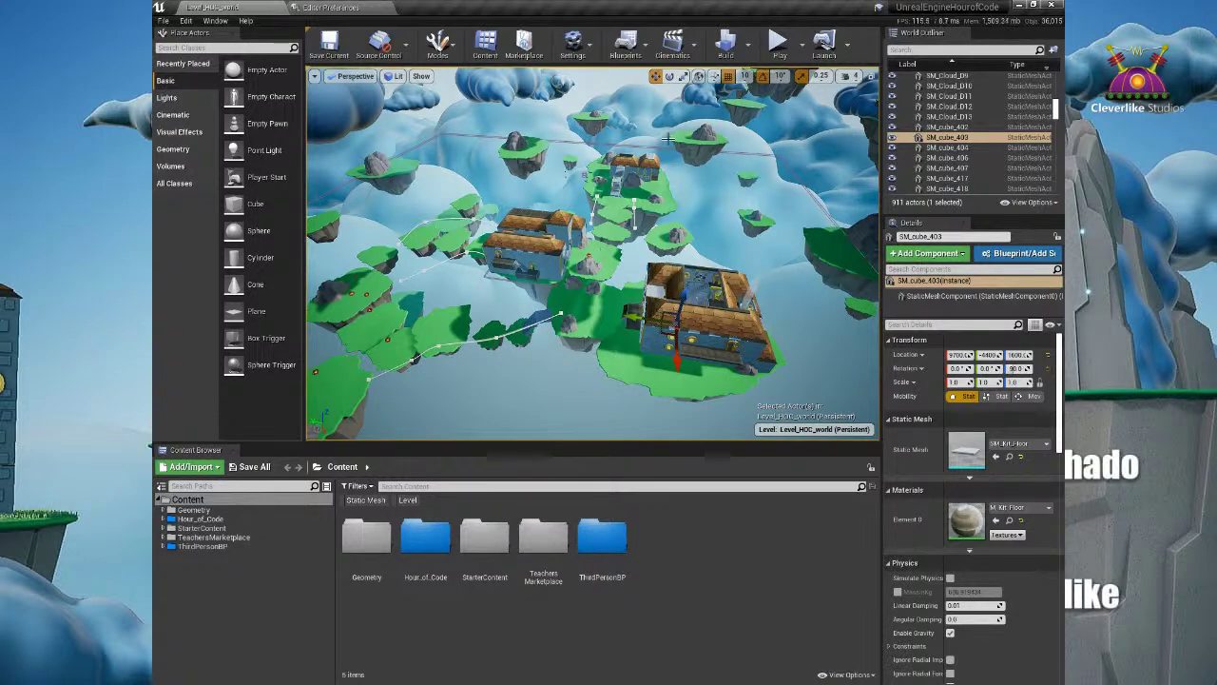
Step: Play-test the level from the Default Player Start to check the on-screen coin and gem HUD, and stop the session
click(802, 44)
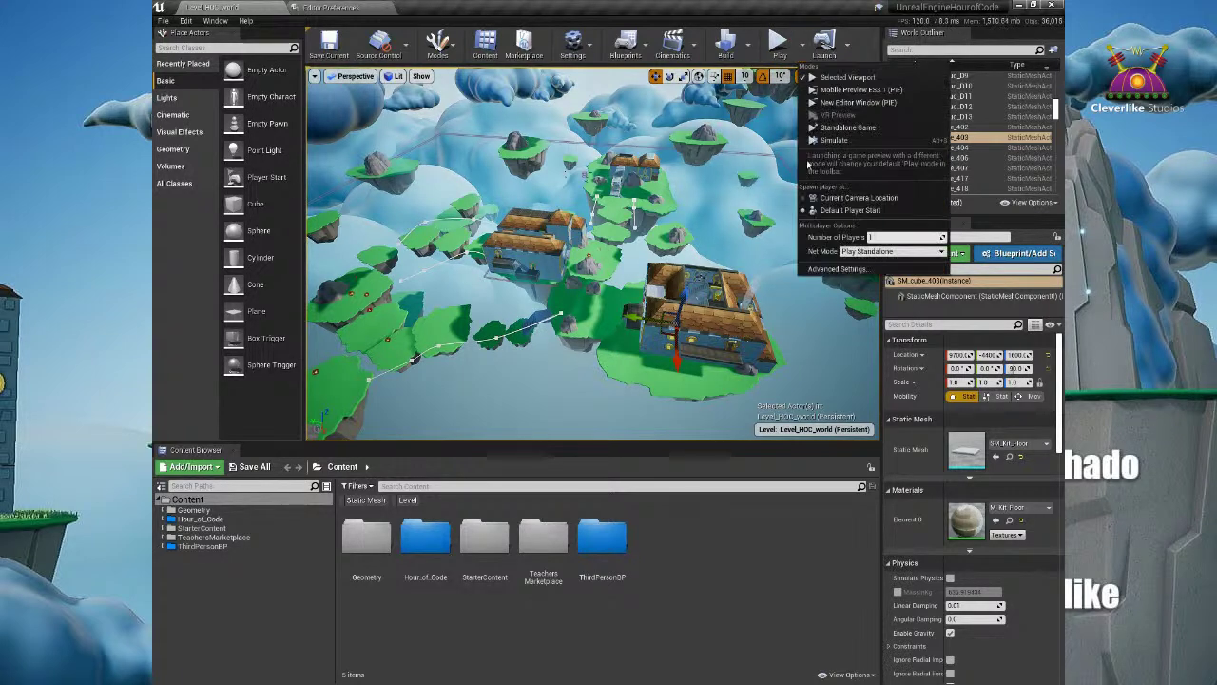
click(849, 210)
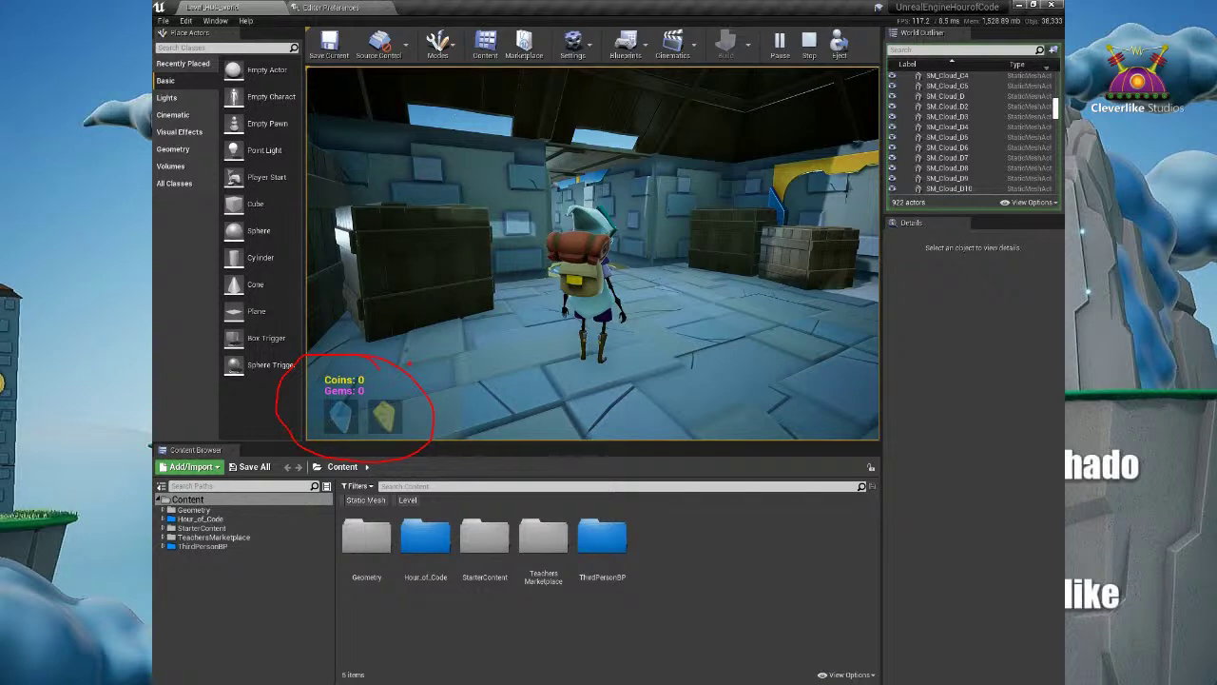
click(513, 320)
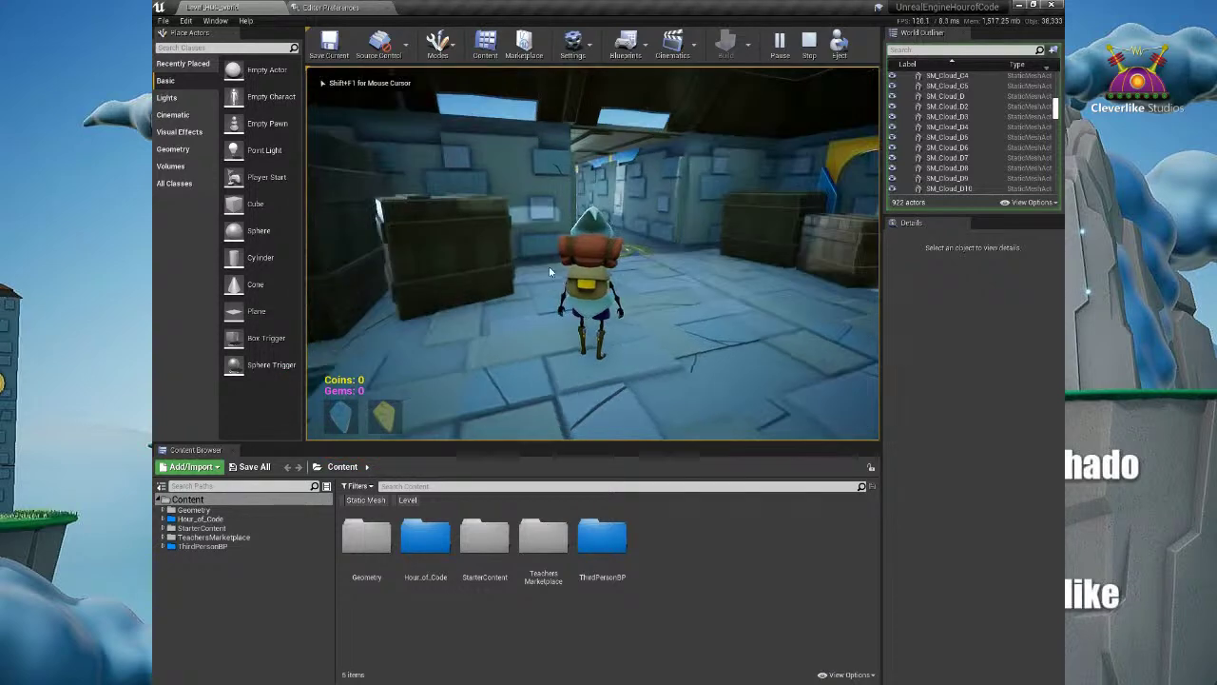
key(Escape)
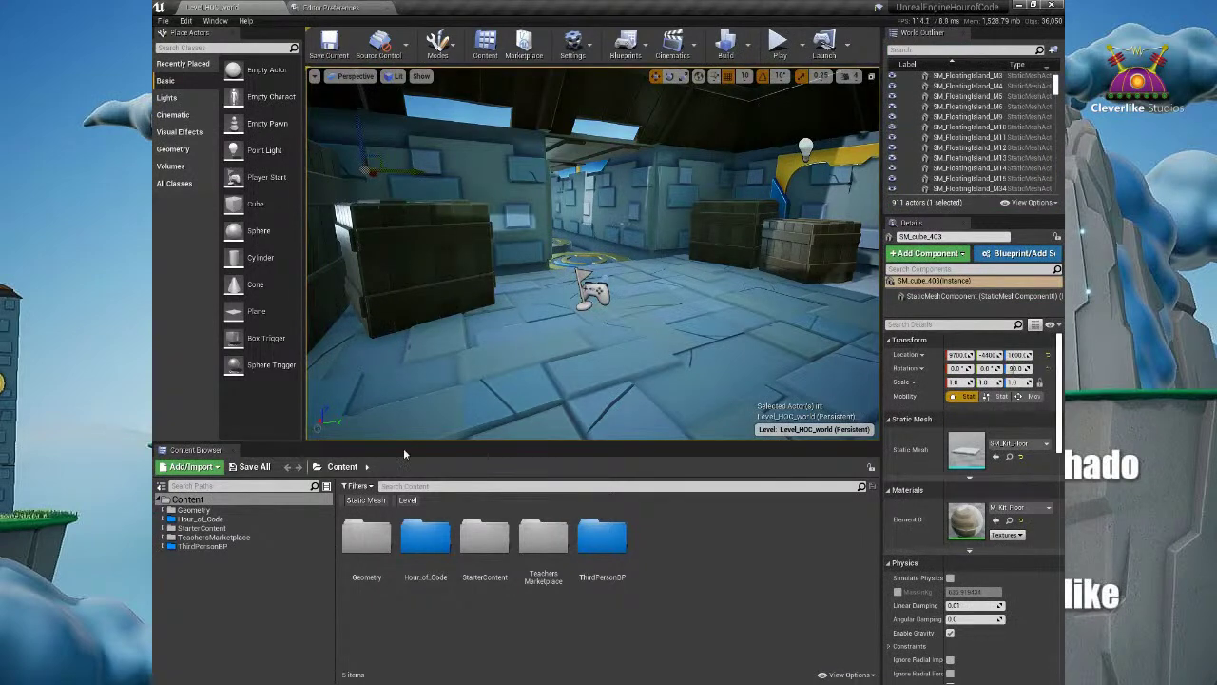
Step: Open the ThirdPersonGameMode blueprint from the ThirdPersonBP Blueprints folder, enlarging the asset thumbnails
click(181, 547)
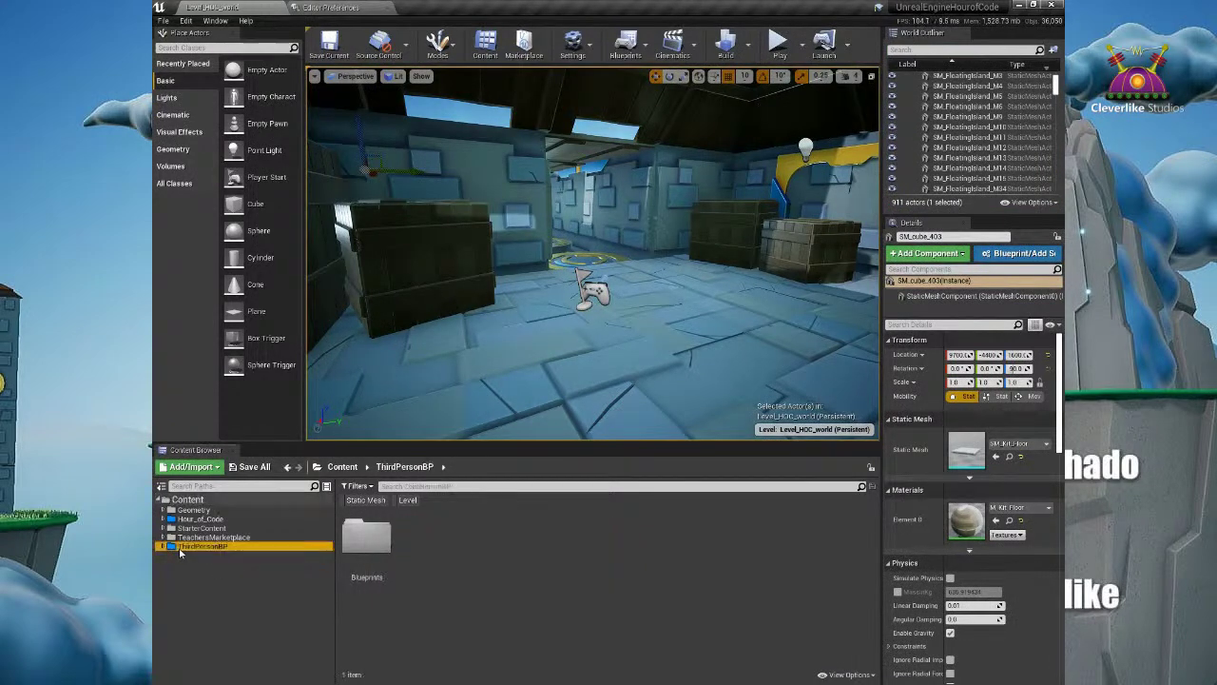
double_click(366, 538)
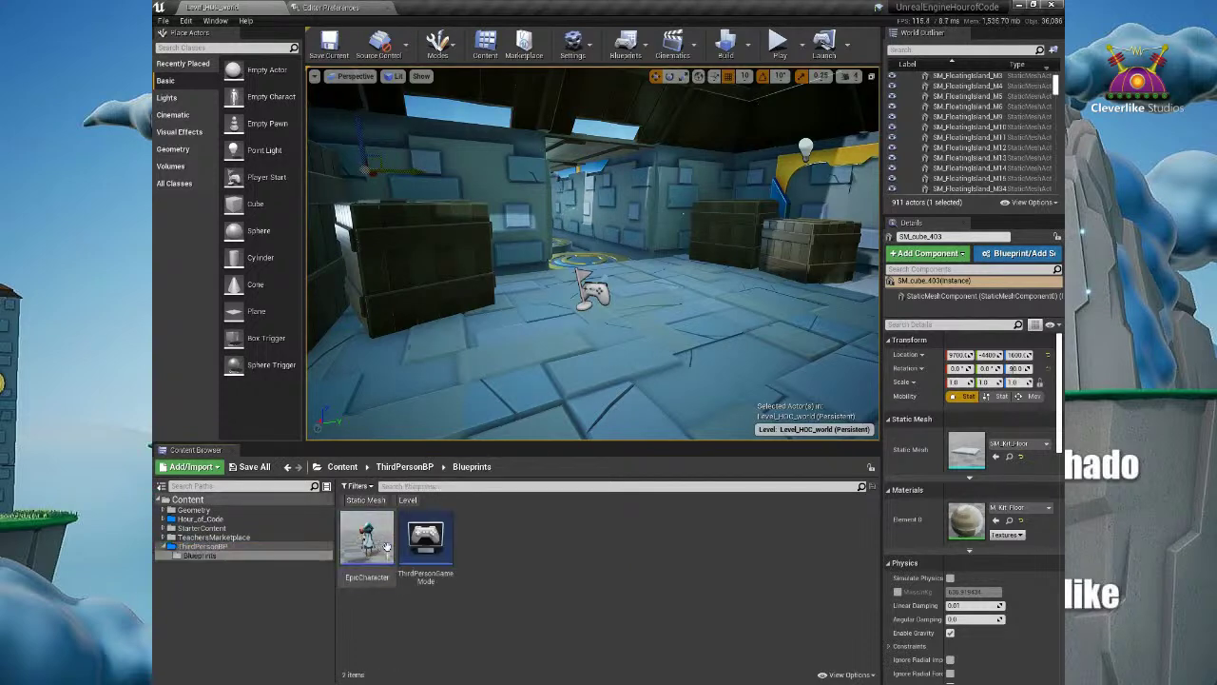
click(429, 551)
ctrl+scroll(508, 555, up, 5)
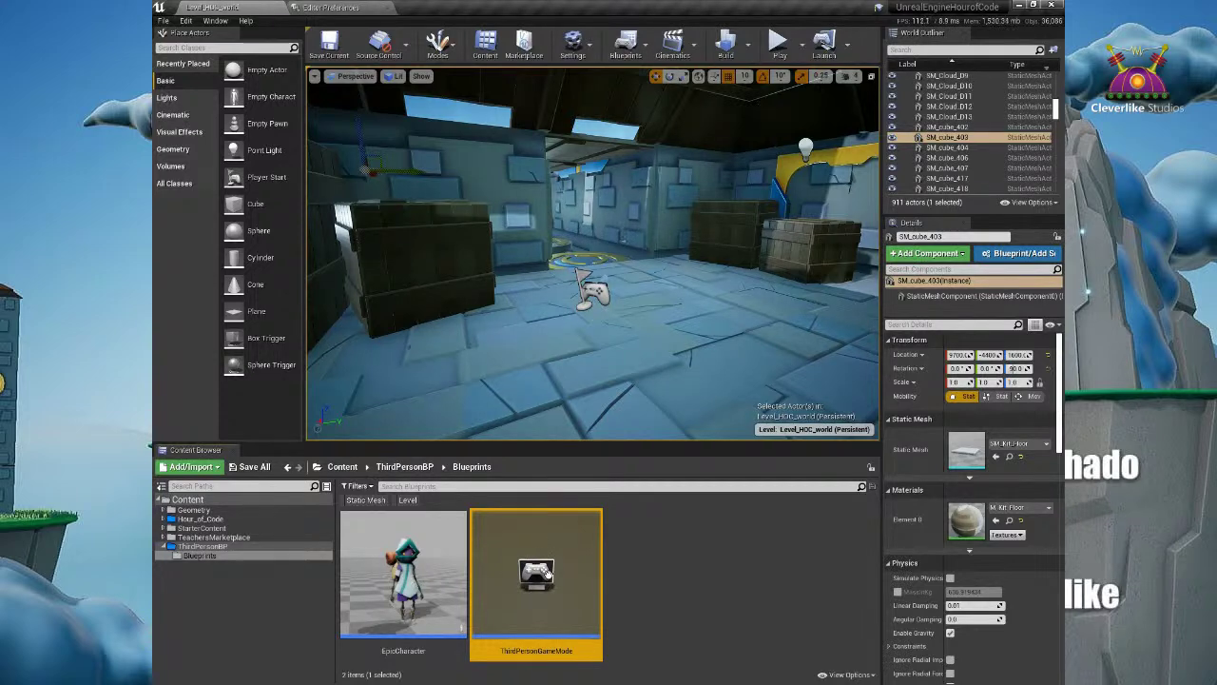
double_click(548, 576)
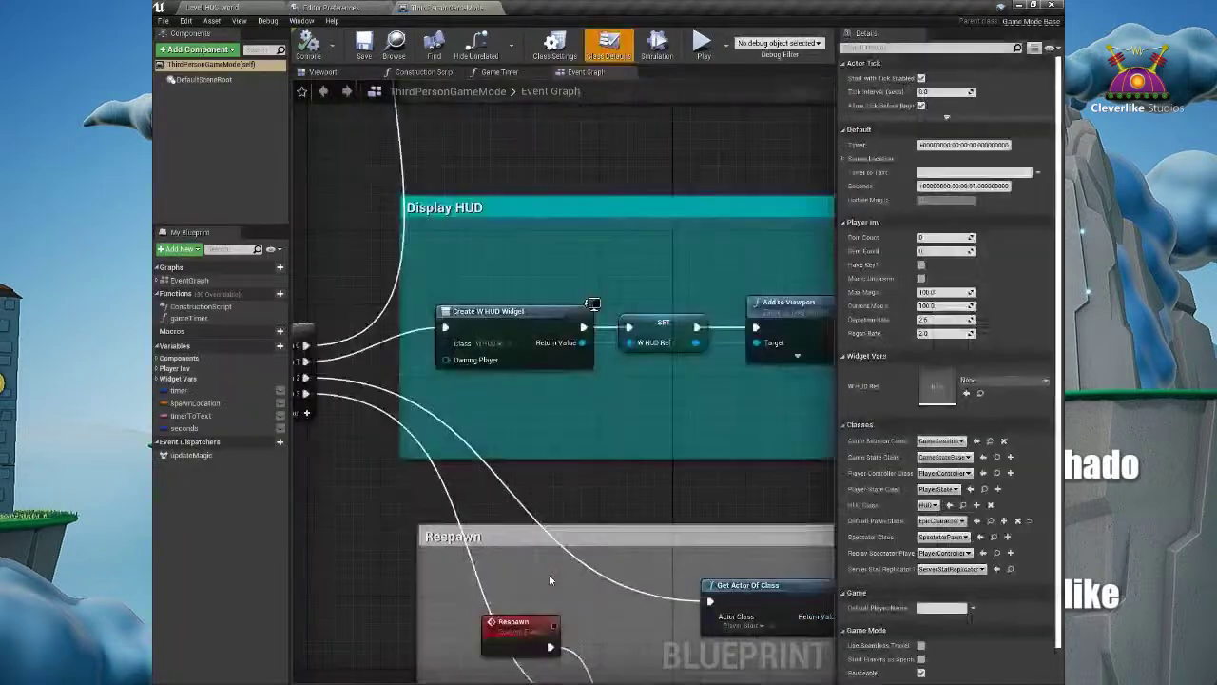
Step: Select the Display HUD comment in the Event Graph and reposition the Event BeginPlay and Sequence nodes that lead into it
click(461, 210)
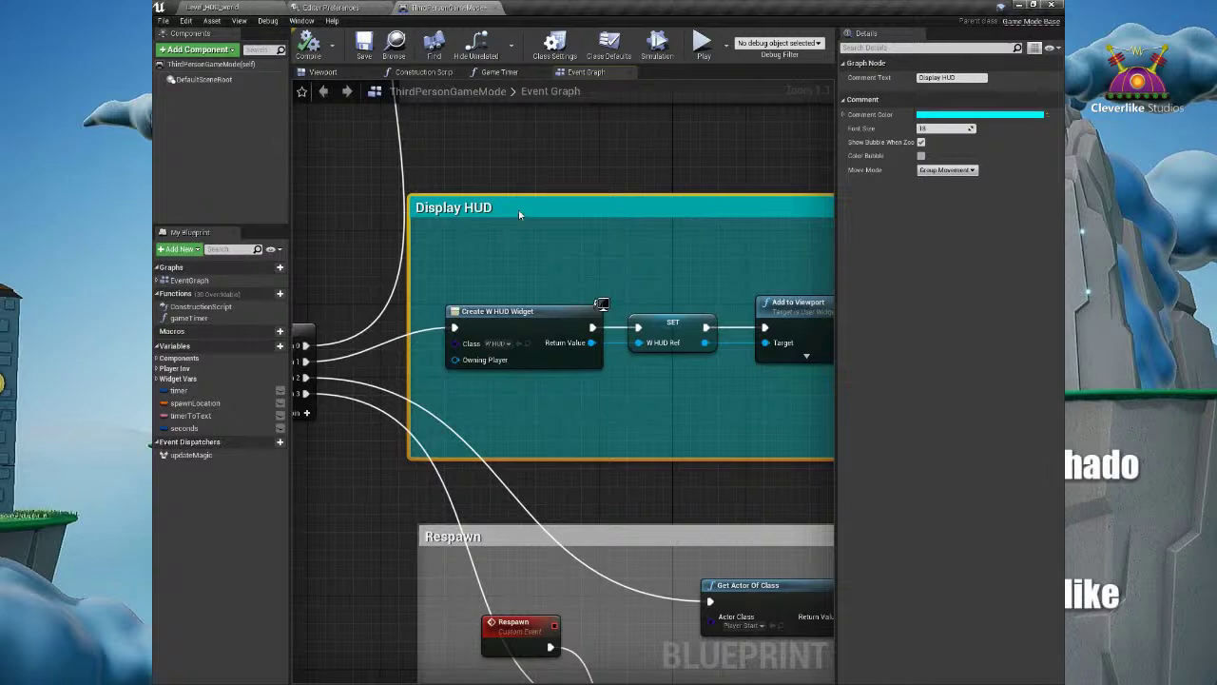
scroll(532, 209, down, 2)
right_drag(641, 224, 747, 257)
scroll(563, 246, up, 2)
right_drag(524, 277, 726, 245)
drag(459, 321, 385, 284)
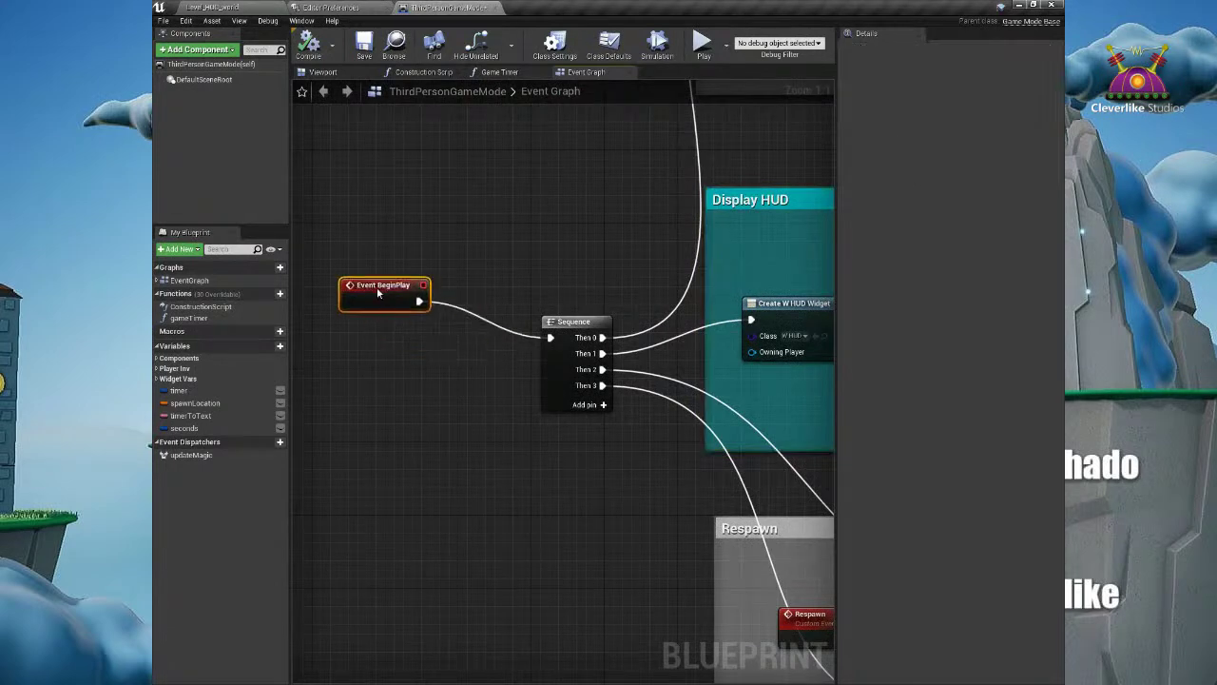
drag(580, 322, 570, 305)
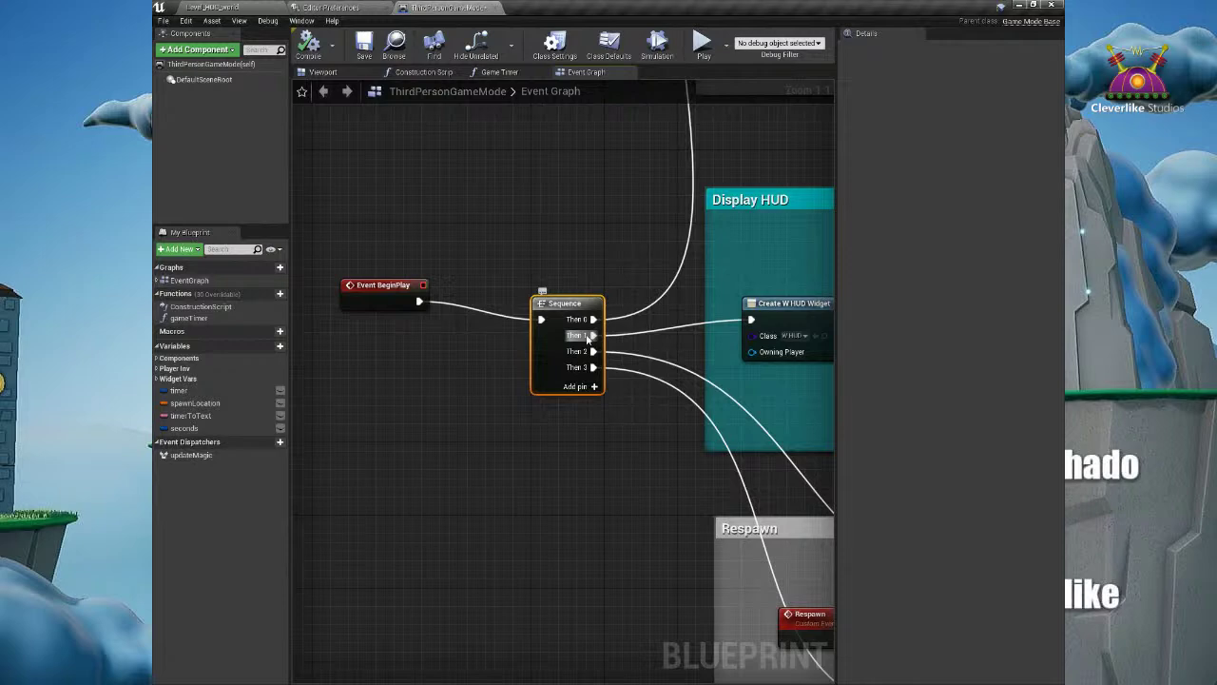
Step: Go through the Display HUD group, shifting its Create W HUD Widget, SET W HUD Ref and Add to Viewport nodes slightly
right_drag(768, 391, 508, 327)
click(508, 327)
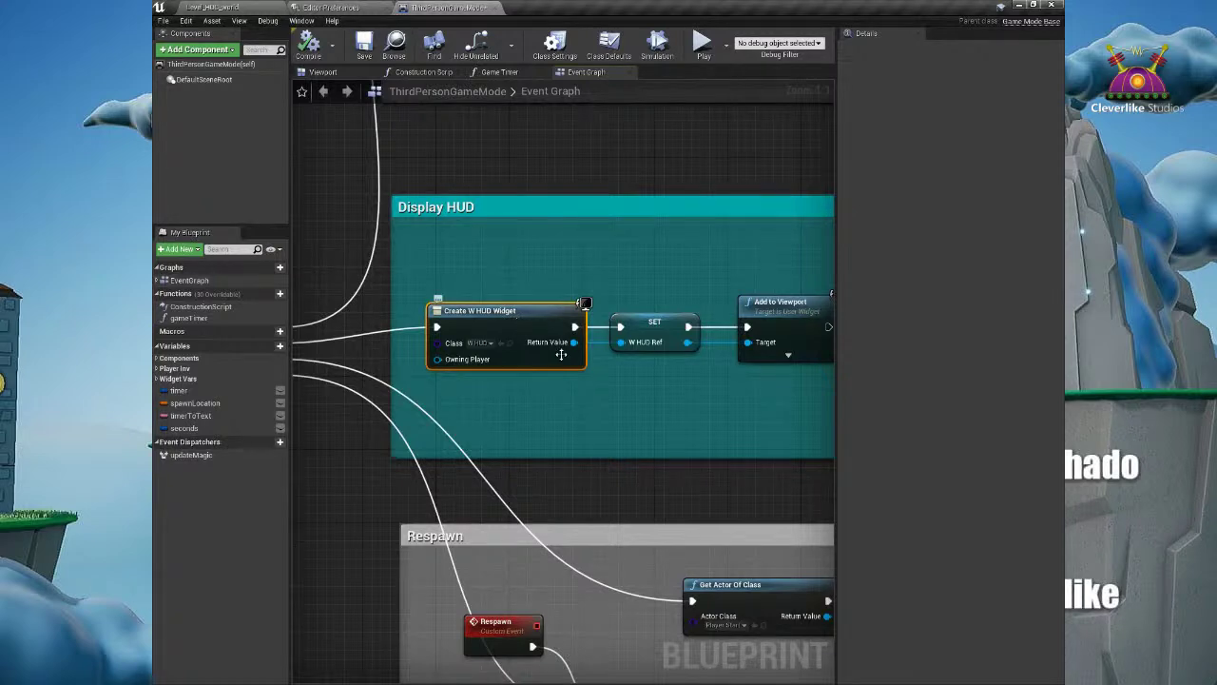
right_drag(687, 407, 504, 409)
drag(605, 319, 611, 318)
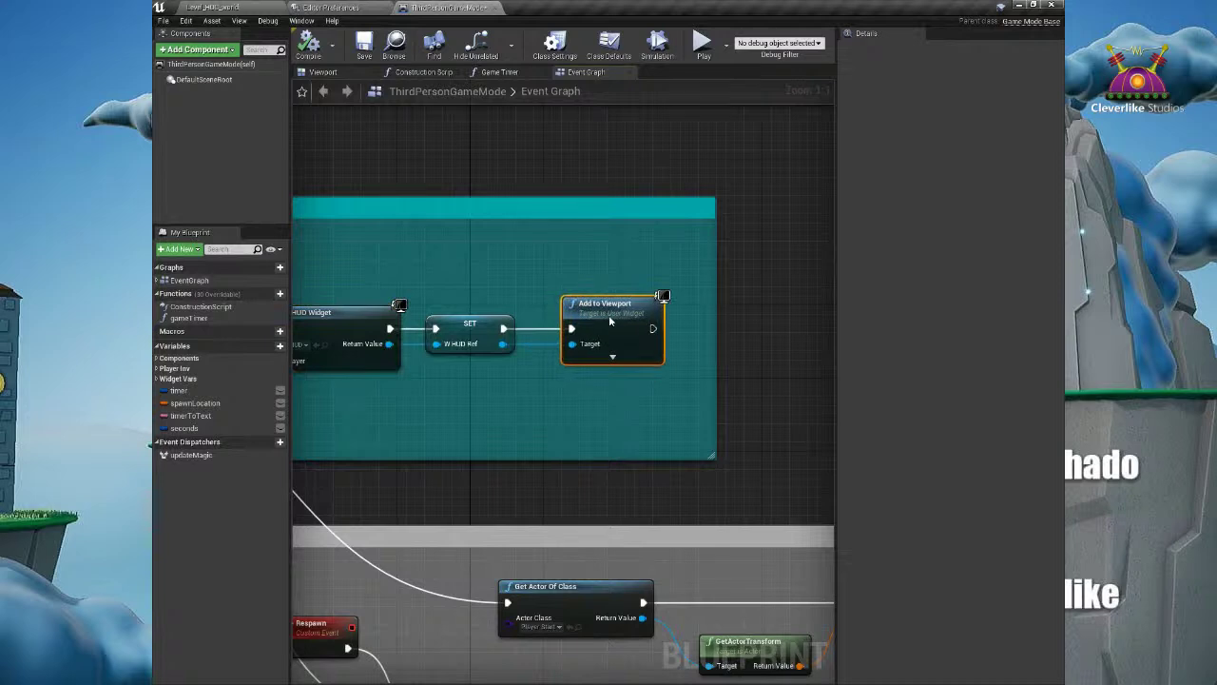
mouse_move(465, 325)
mouse_down()
mouse_move(464, 348)
mouse_move(476, 321)
mouse_move(479, 334)
mouse_up()
right_drag(467, 389, 613, 377)
click(473, 291)
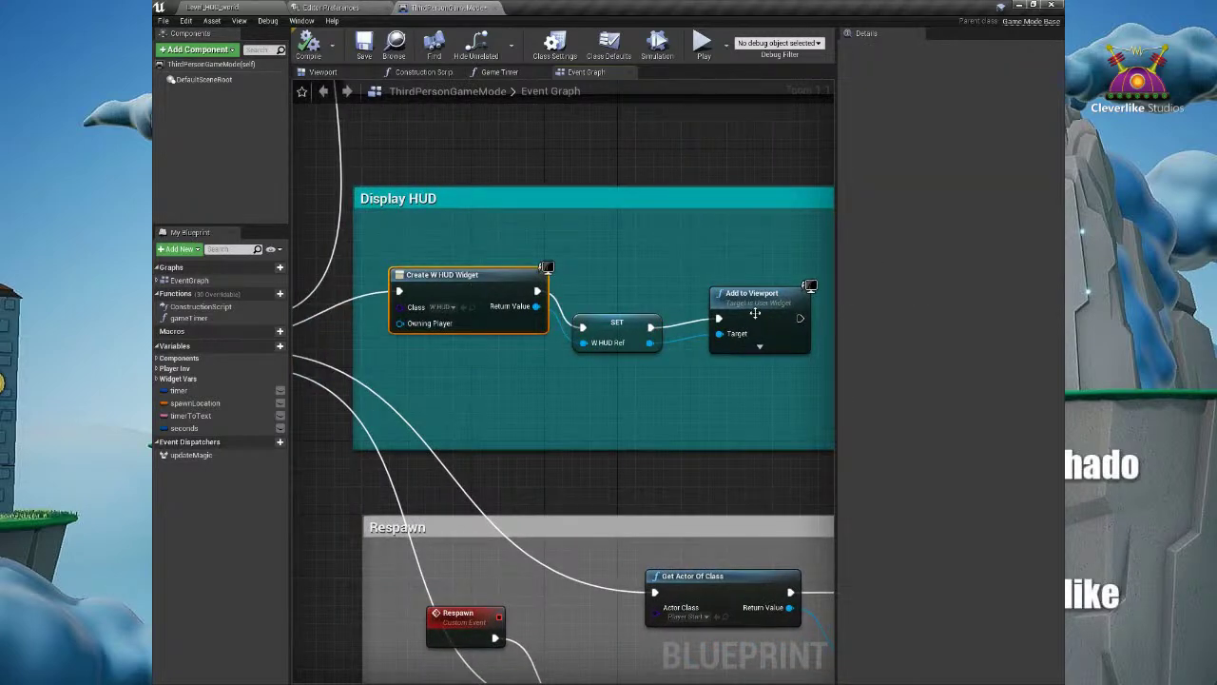
Step: Move the Add to Viewport node up level with Create W HUD Widget and review both nodes in the Display HUD group
drag(760, 311, 749, 283)
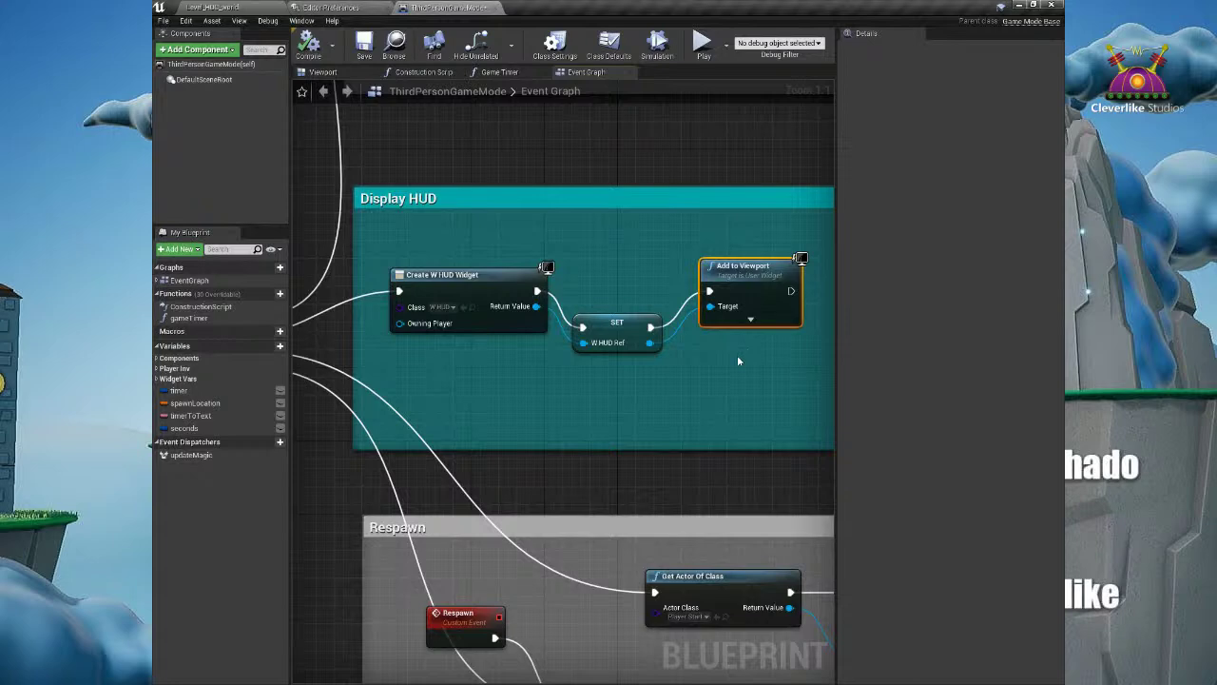
click(504, 279)
click(730, 283)
Step: Return to the level editor and open the Widgets folder under Hour_of_Code, showing assets with smaller thumbnails
click(228, 7)
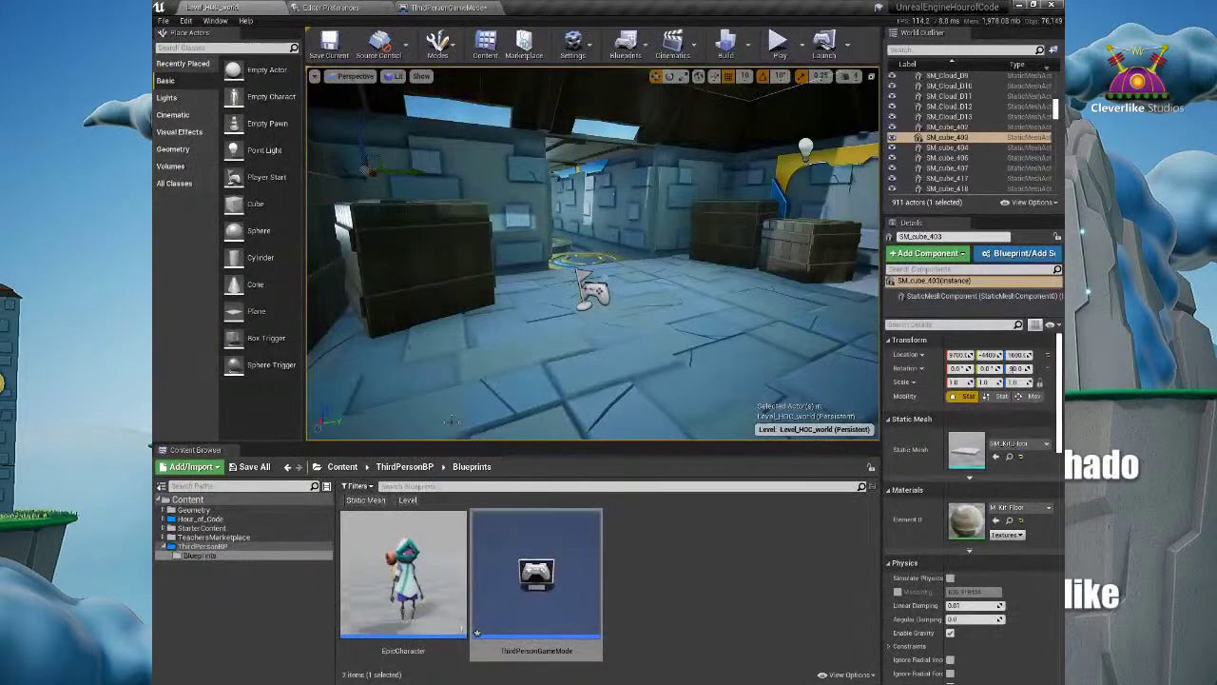
ctrl+scroll(538, 569, down, 1)
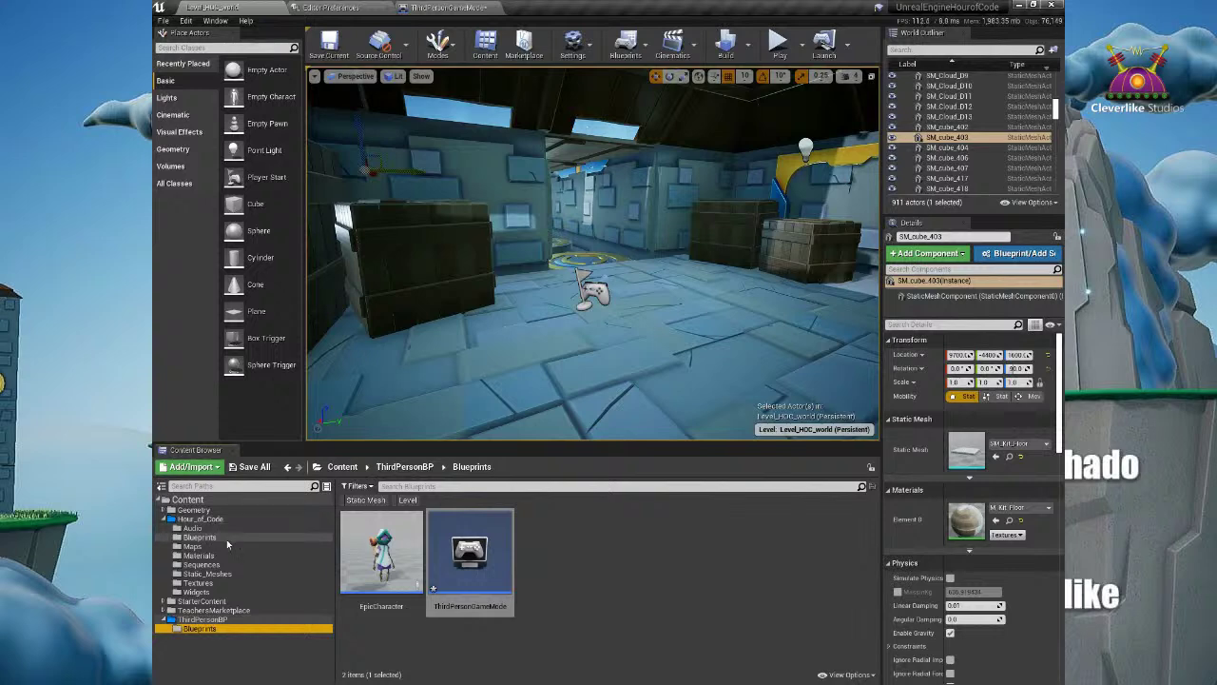
click(219, 592)
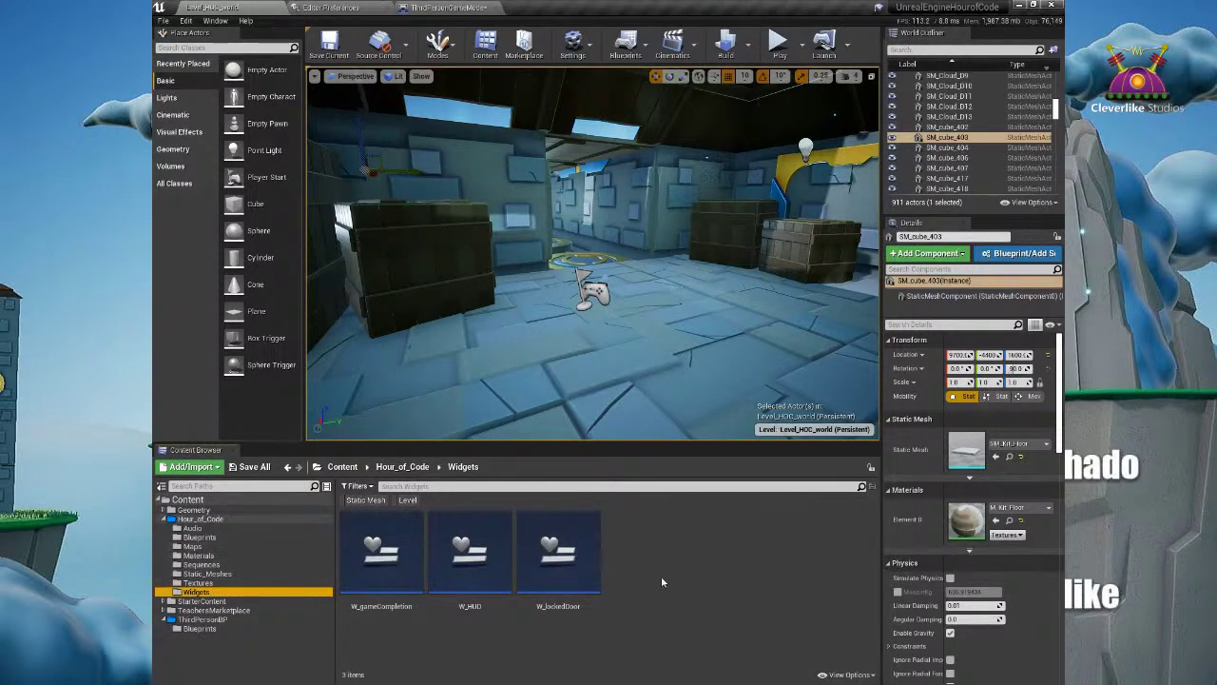
Step: Create a User Interface Widget Blueprint named W_TeamName in the Widgets folder
right_click(640, 531)
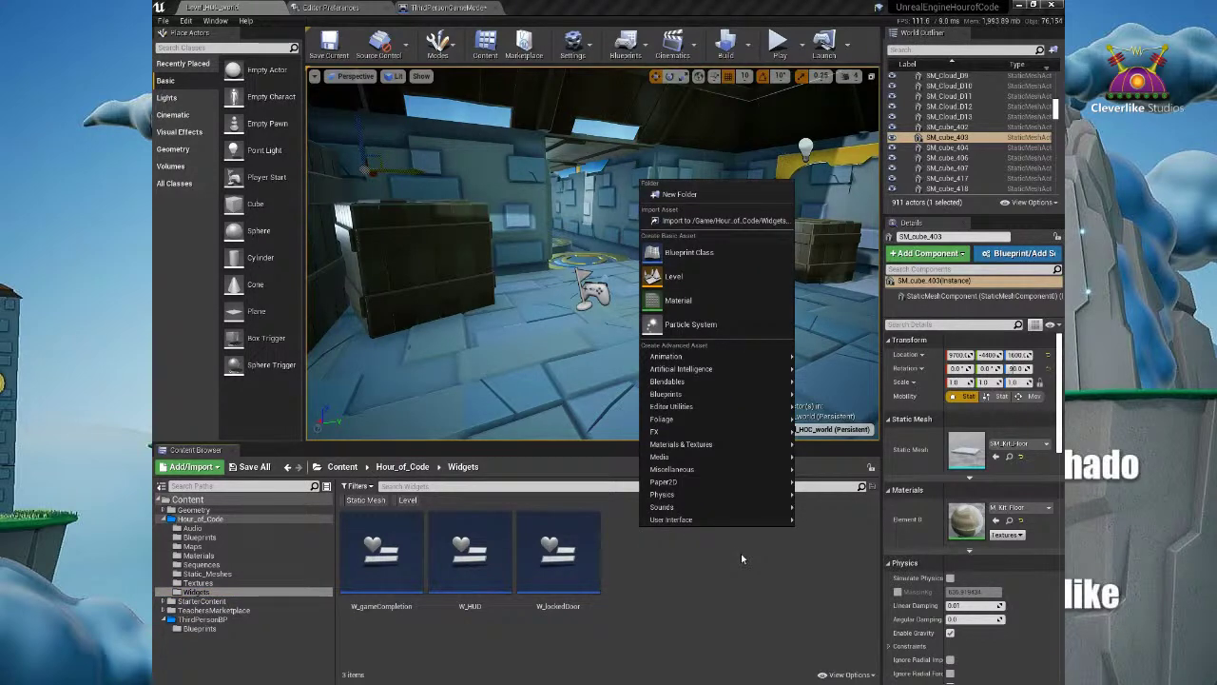
mouse_move(768, 507)
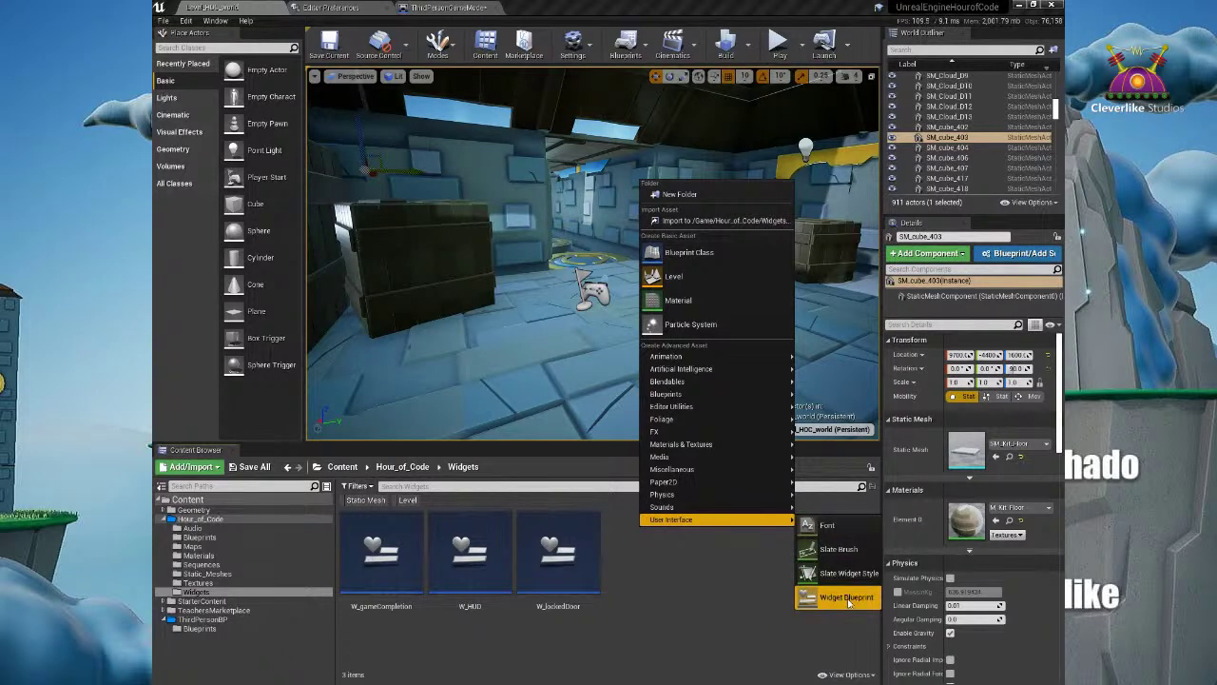
click(845, 597)
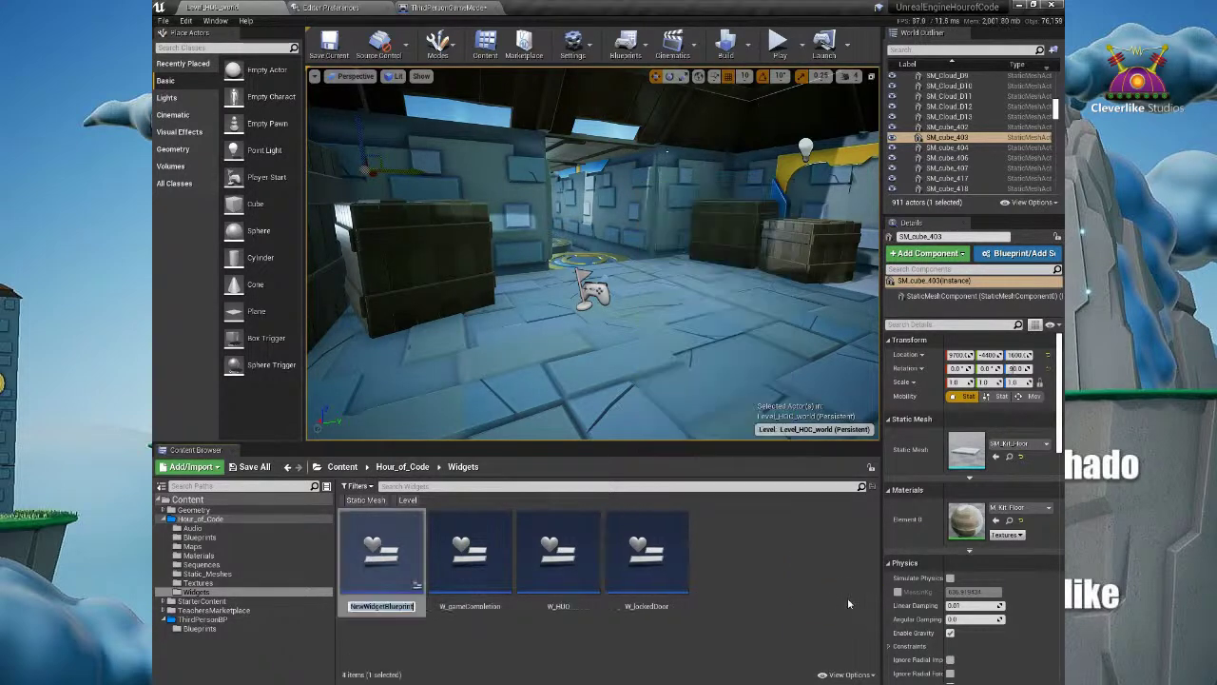
text(W)
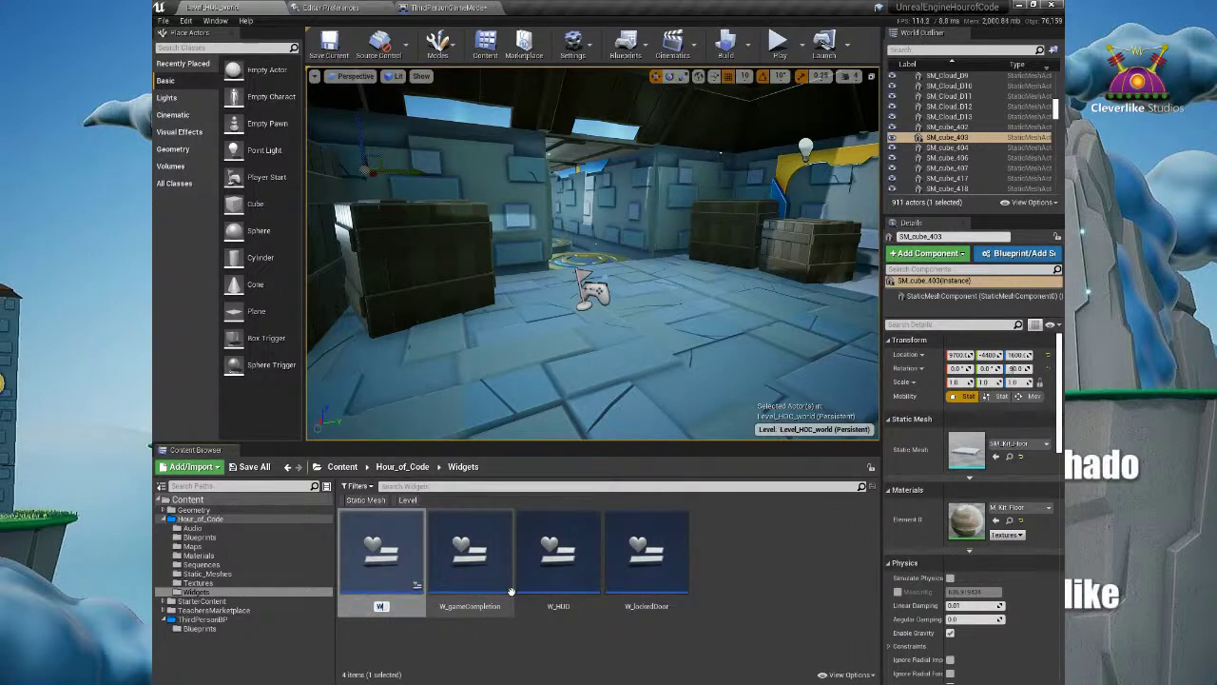
text(_TeamName)
key(Return)
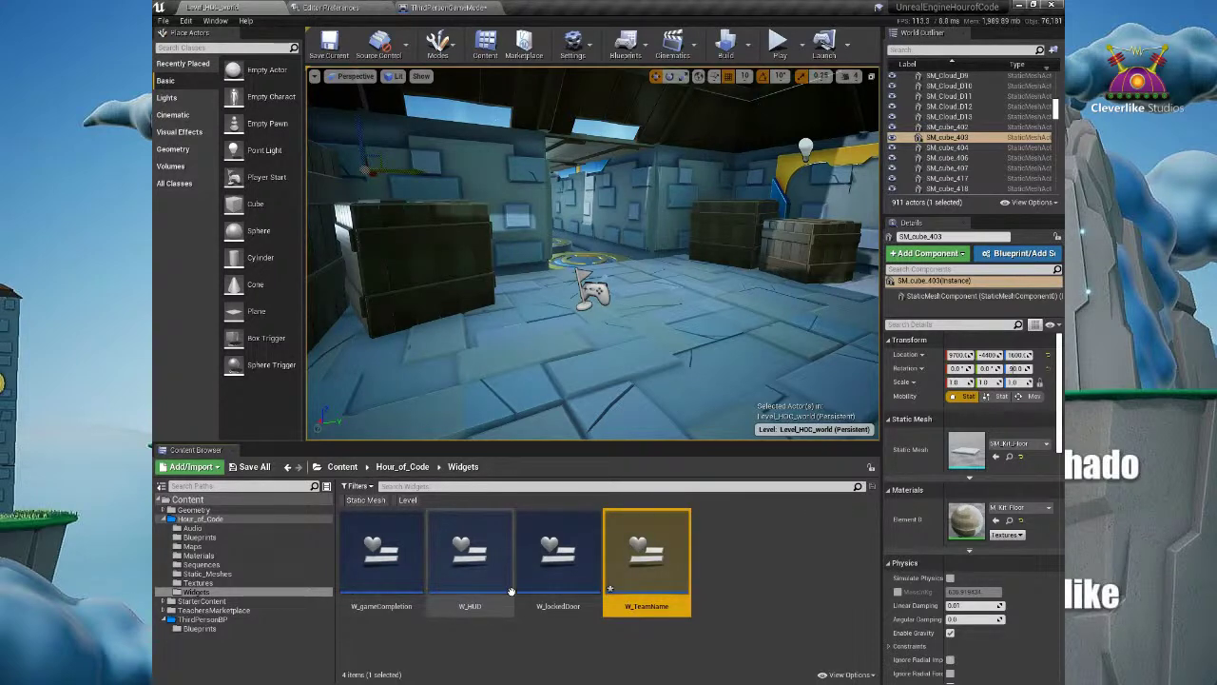
click(745, 534)
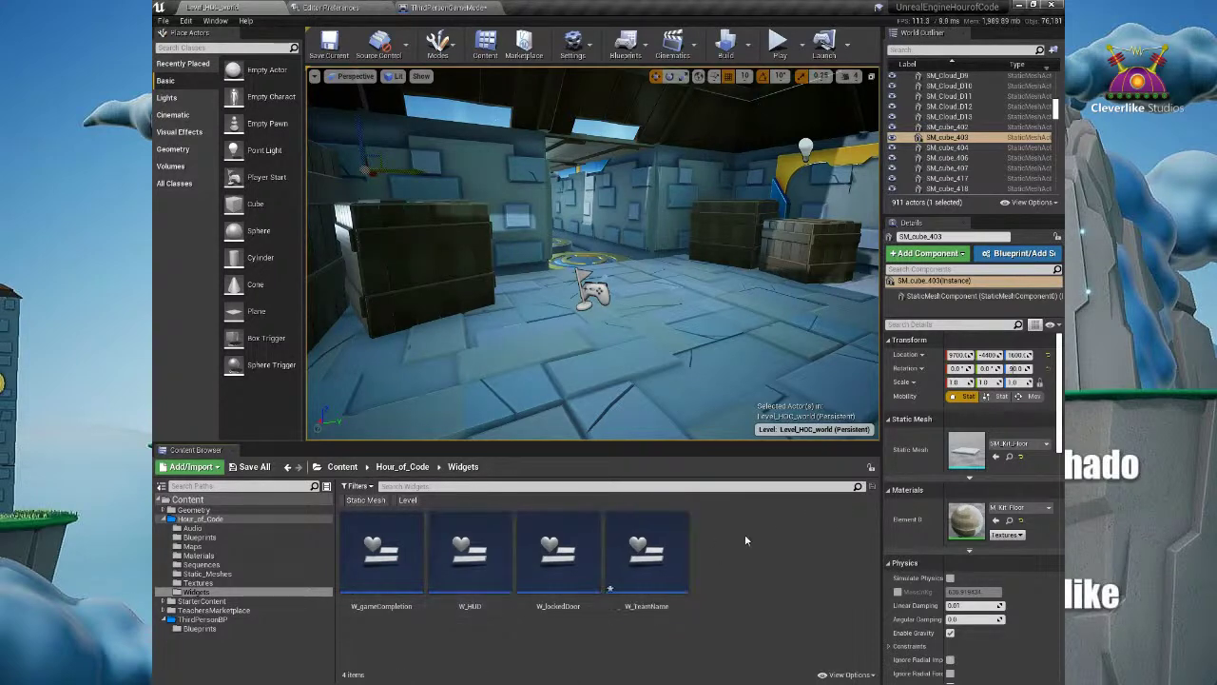
Step: Open the W_TeamName widget blueprint and dock its floating editor window alongside the other open editors
double_click(668, 552)
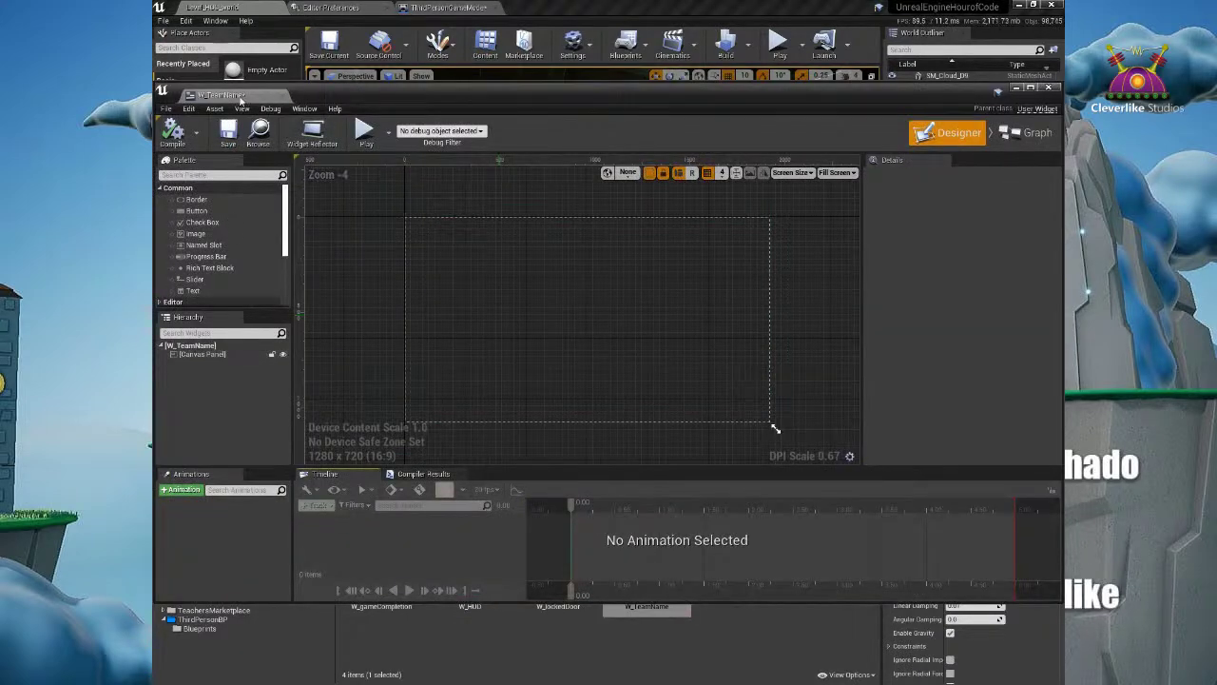
double_click(394, 101)
right_drag(619, 250, 650, 319)
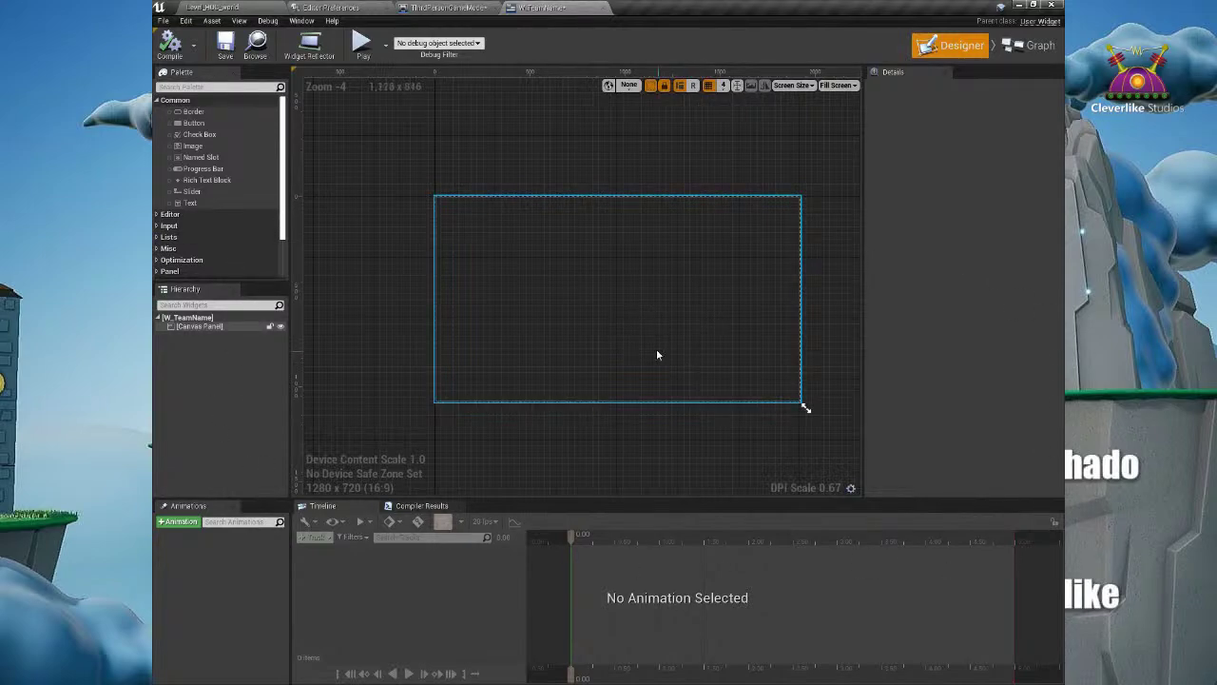
scroll(609, 310, up, 1)
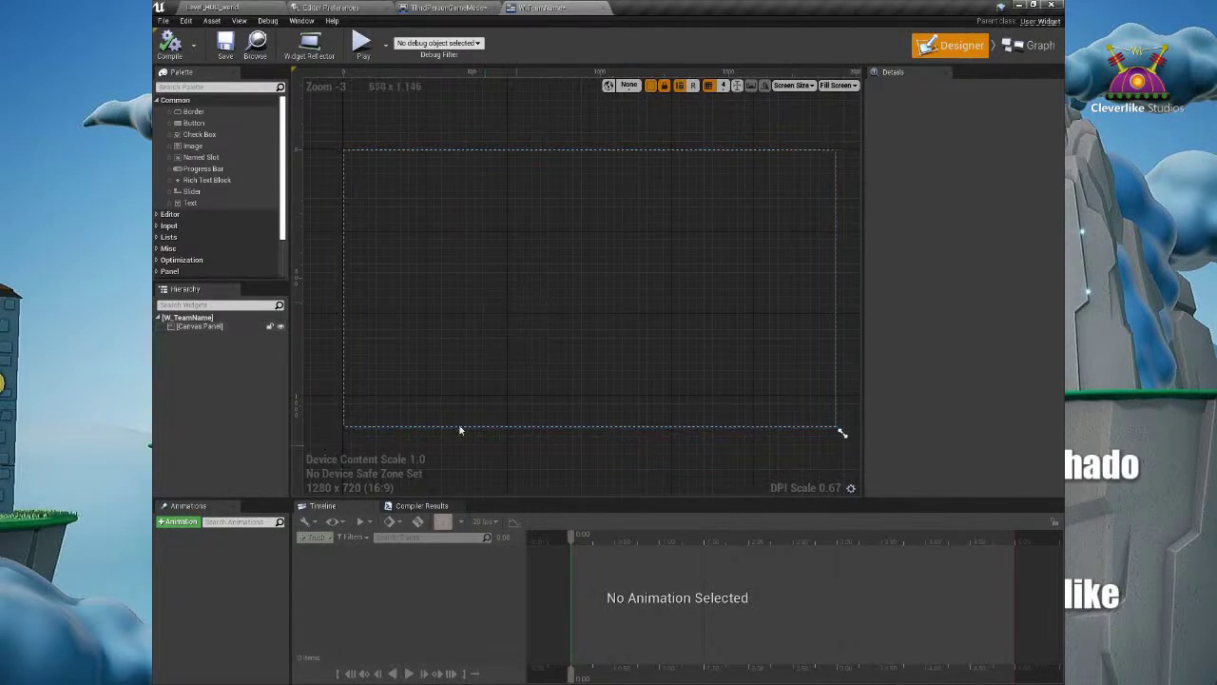
Step: Add a Text widget near the middle of the canvas, at about X 904, Y 508
click(197, 203)
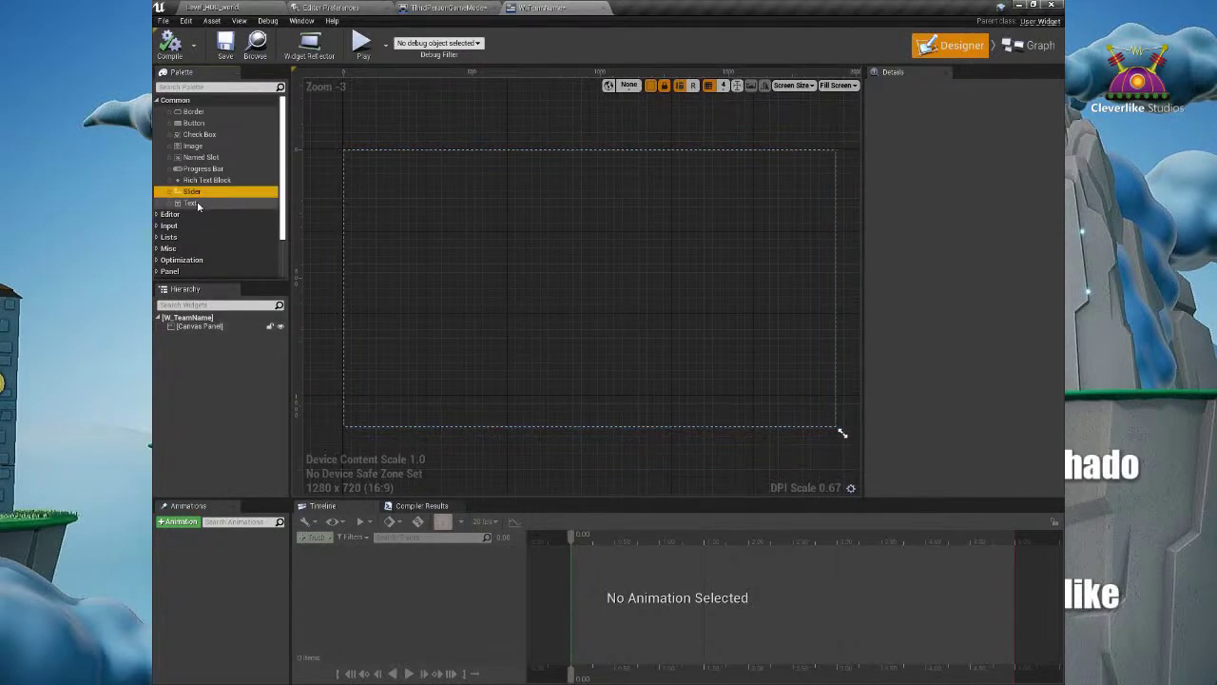
click(201, 81)
drag(190, 199, 590, 285)
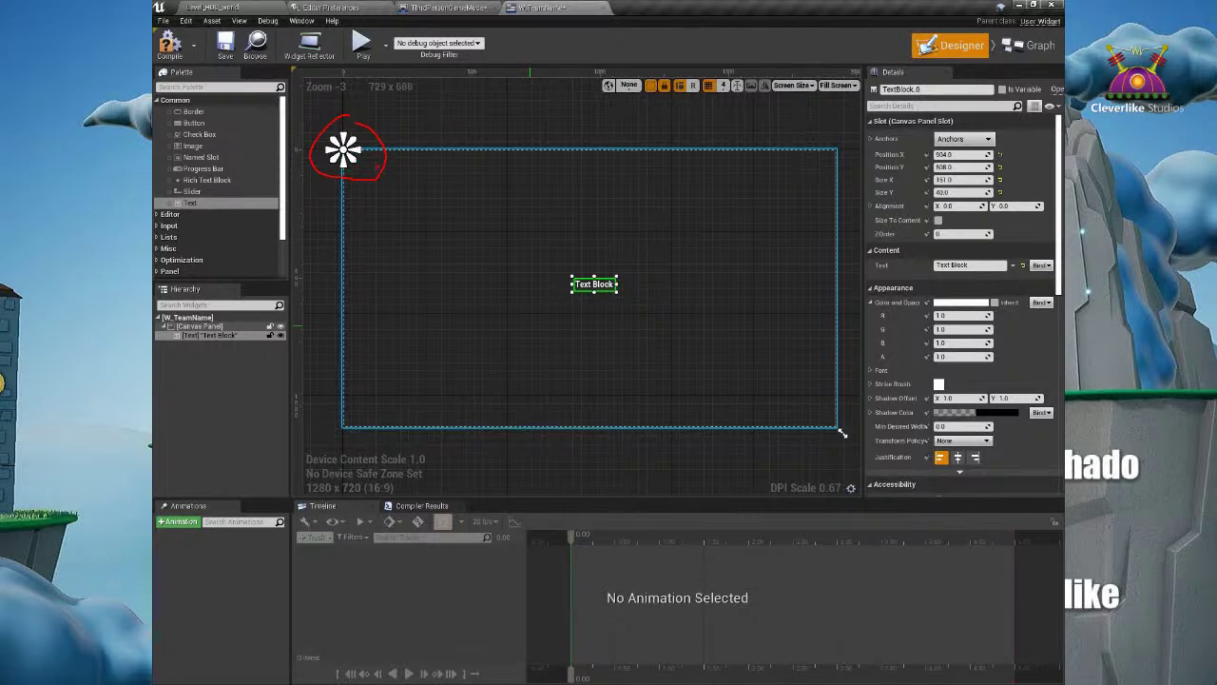
key(Escape)
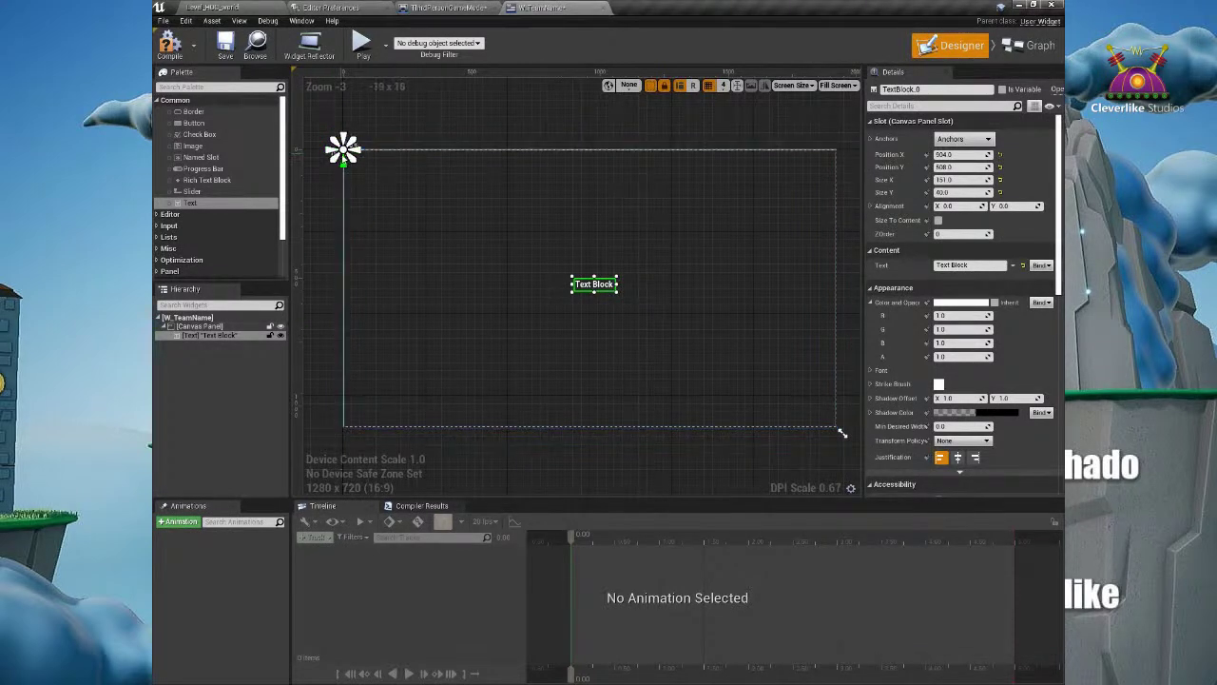
Step: Move the text block near the canvas's lower-right corner and set its anchor to that corner
drag(344, 149, 774, 398)
click(673, 334)
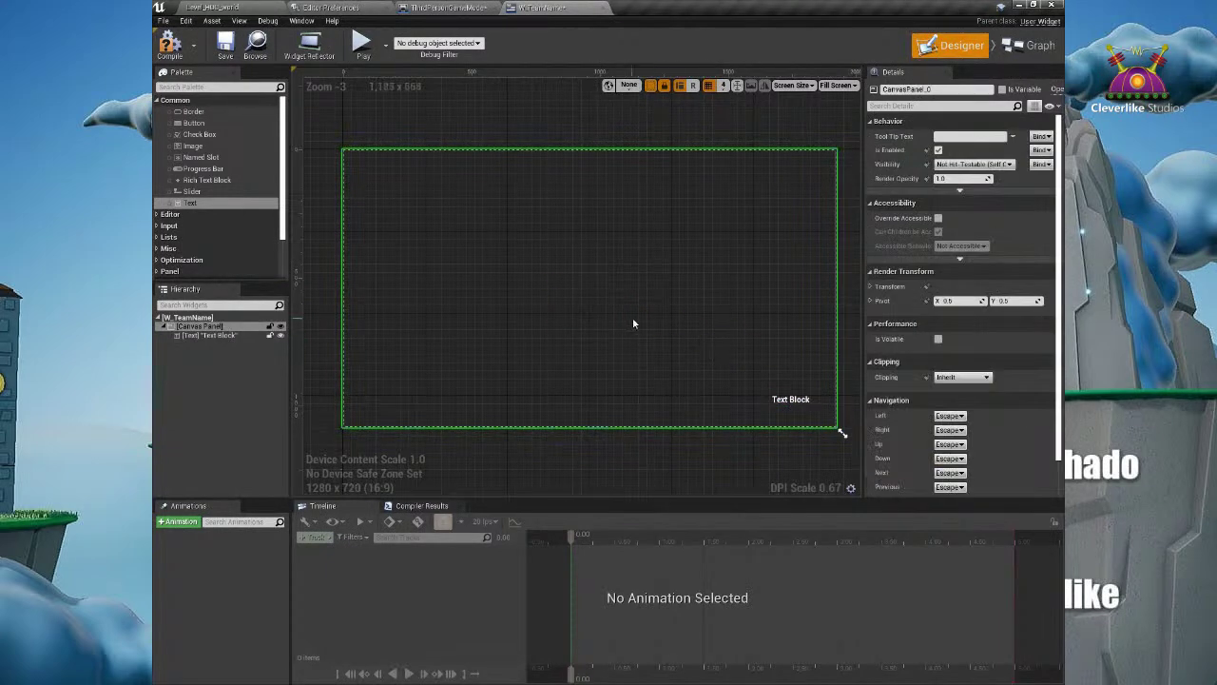
click(775, 402)
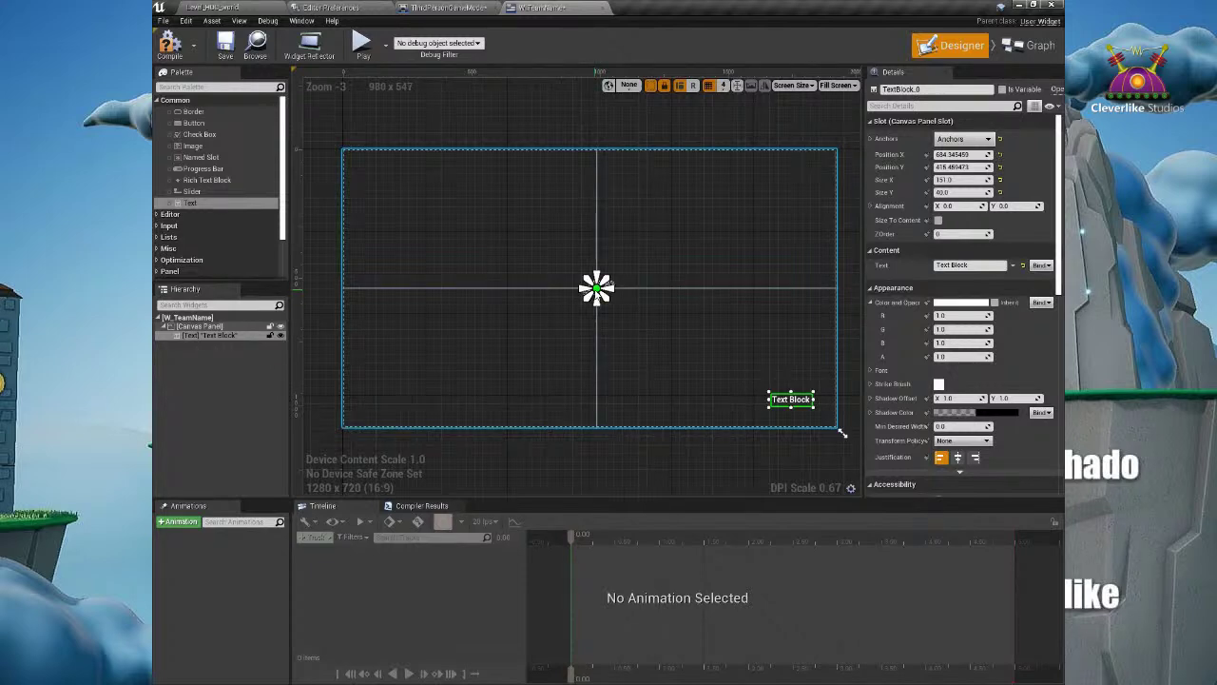
drag(597, 287, 771, 419)
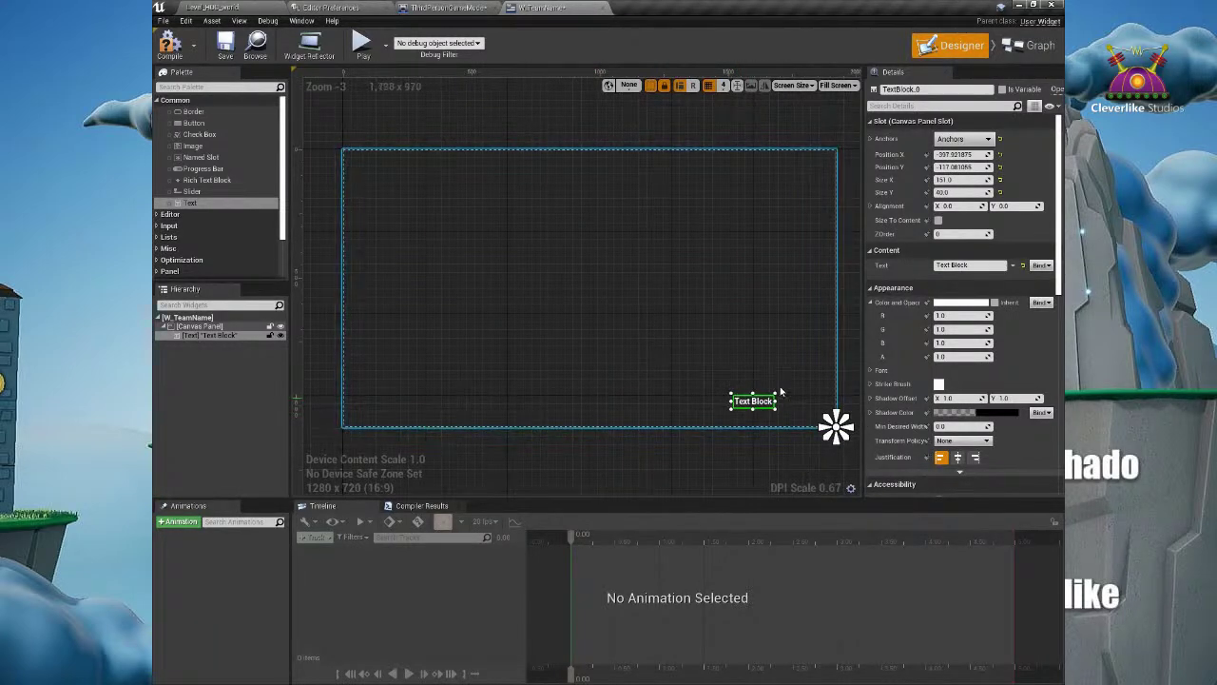
Step: Look over the level viewport to judge where on-screen text would sit, and return to the W_TeamName designer
click(237, 5)
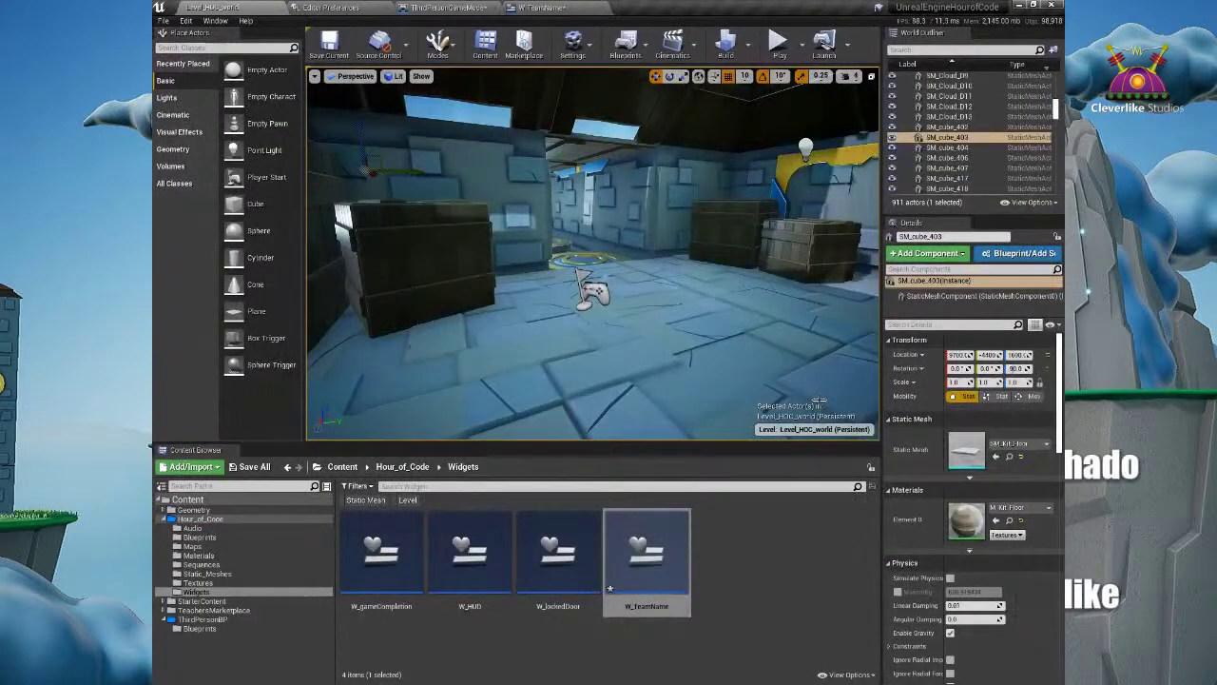
drag(837, 358, 760, 360)
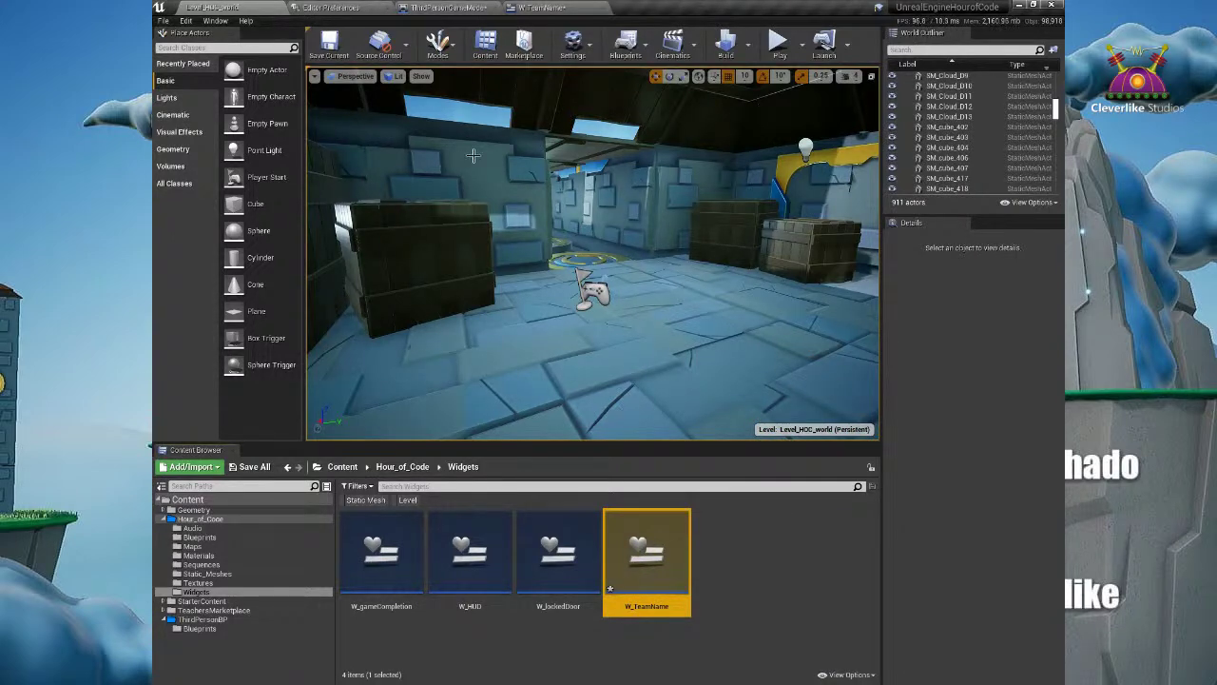
click(538, 9)
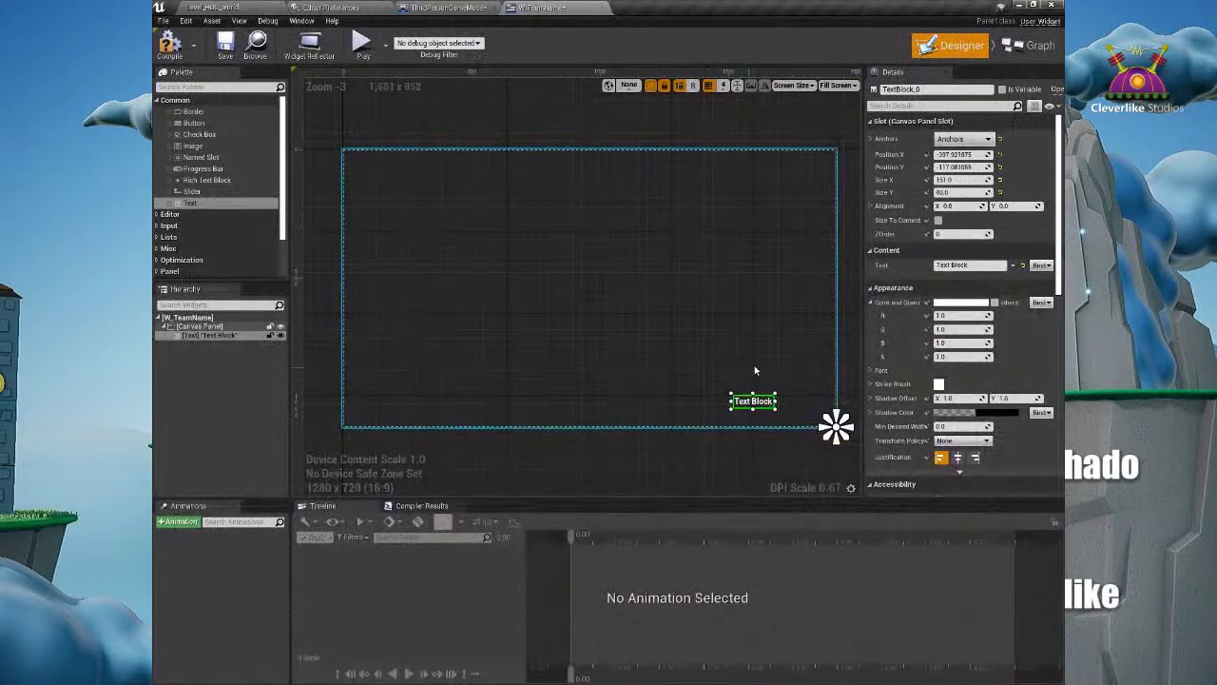
Step: Shift the text block toward its anchor to about X -322 and set its text to "Team Awesome And Stuff"
scroll(754, 411, up, 4)
right_drag(805, 381, 719, 259)
scroll(719, 258, up, 2)
drag(623, 340, 676, 337)
click(969, 266)
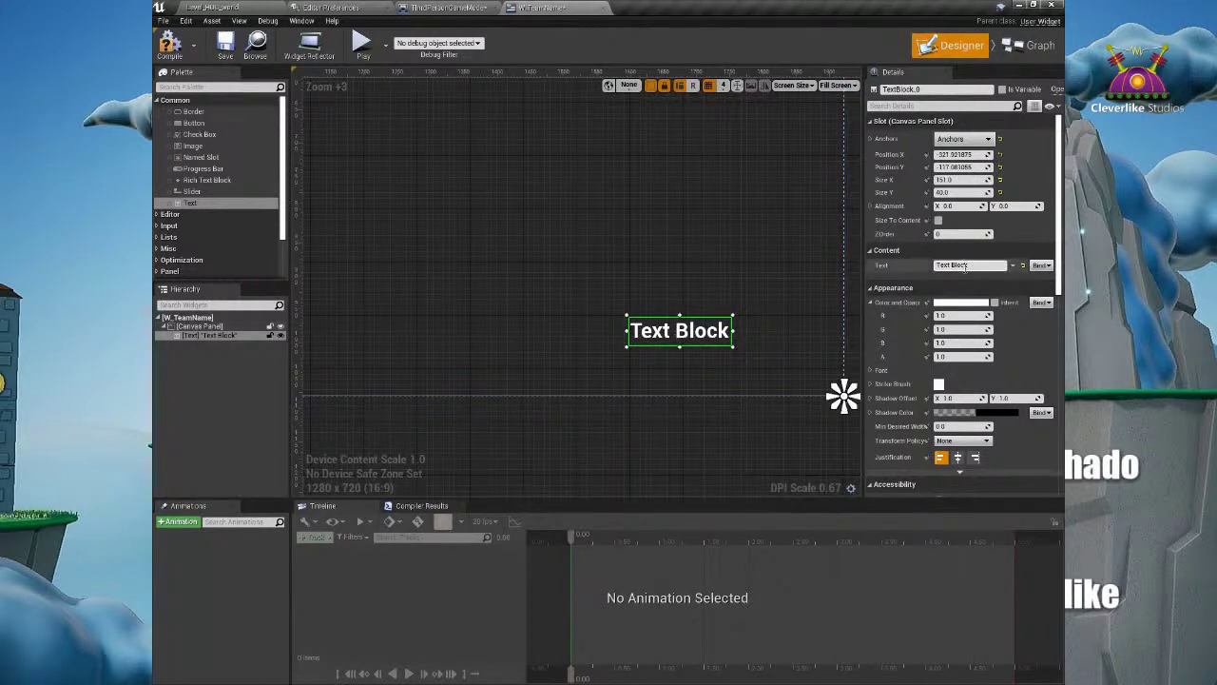
text(Team Awesome And Stuff)
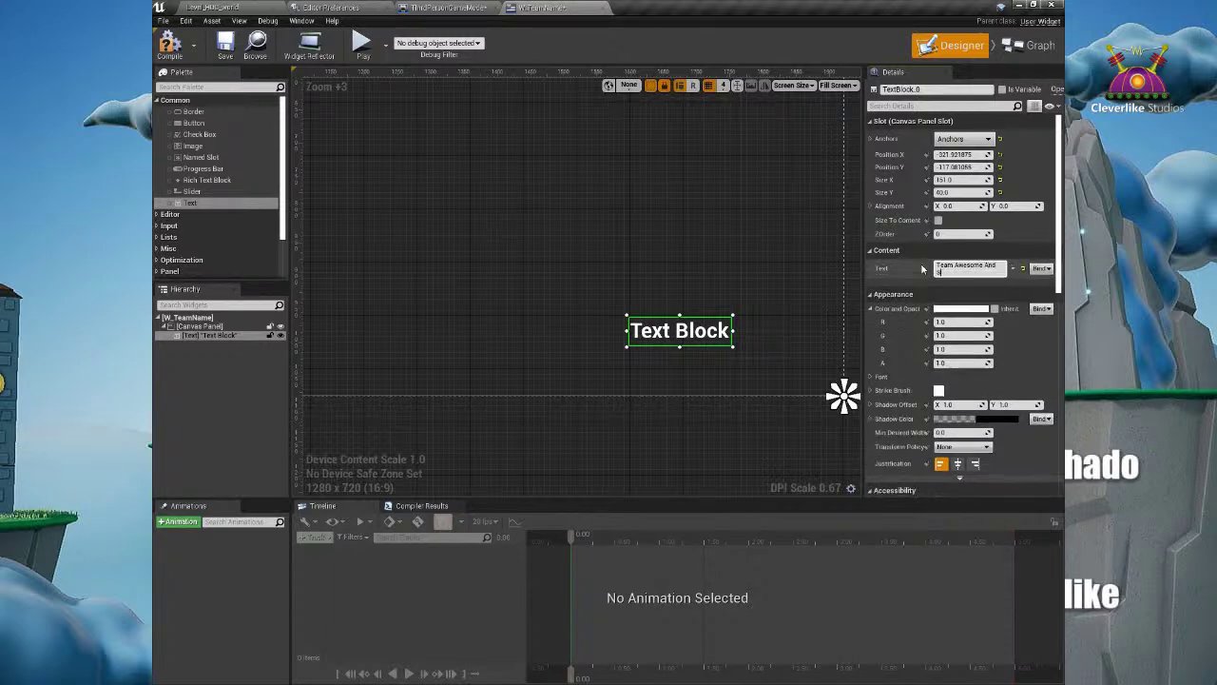
key(Return)
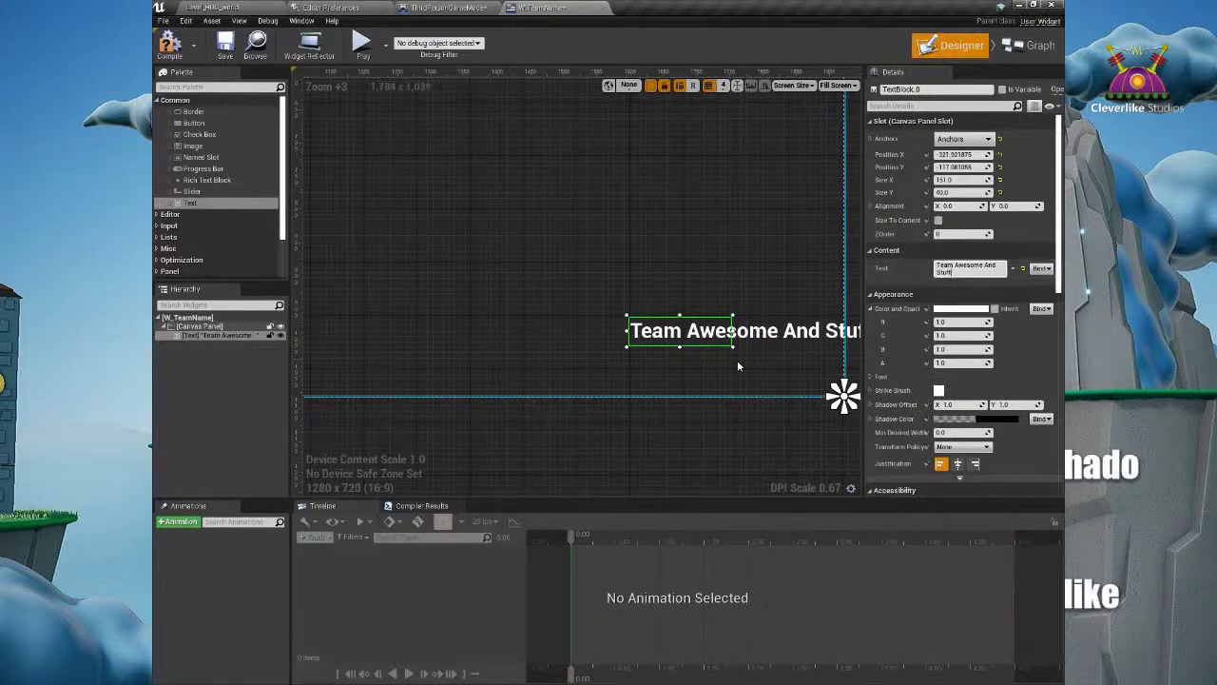
Step: Widen the text block to about 372, place it at about X -418, Y -73, and compile and save the widget
drag(690, 342, 596, 374)
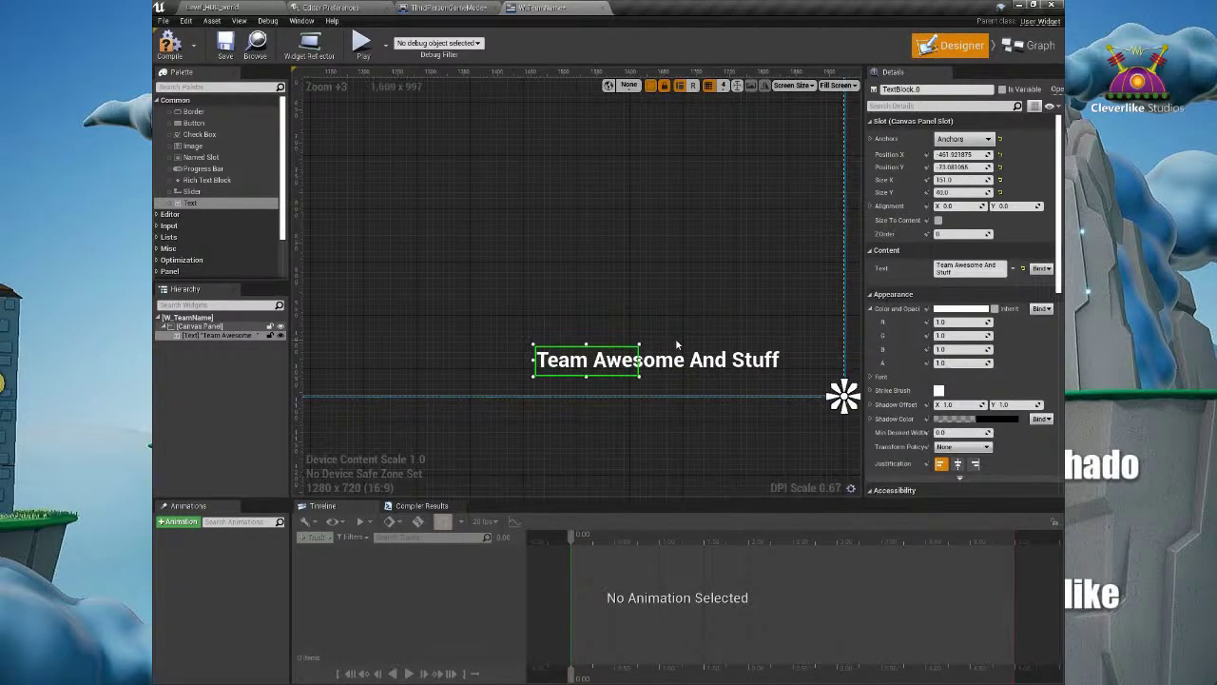
drag(640, 360, 757, 364)
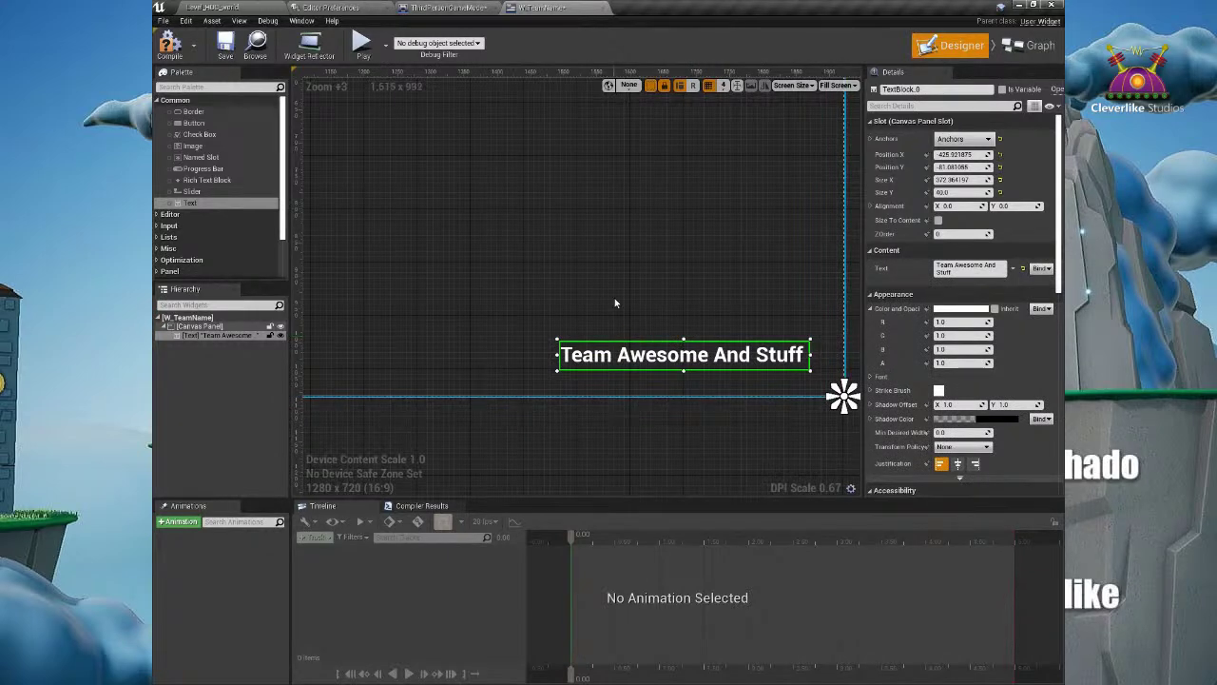
scroll(614, 302, down, 1)
drag(659, 369, 667, 375)
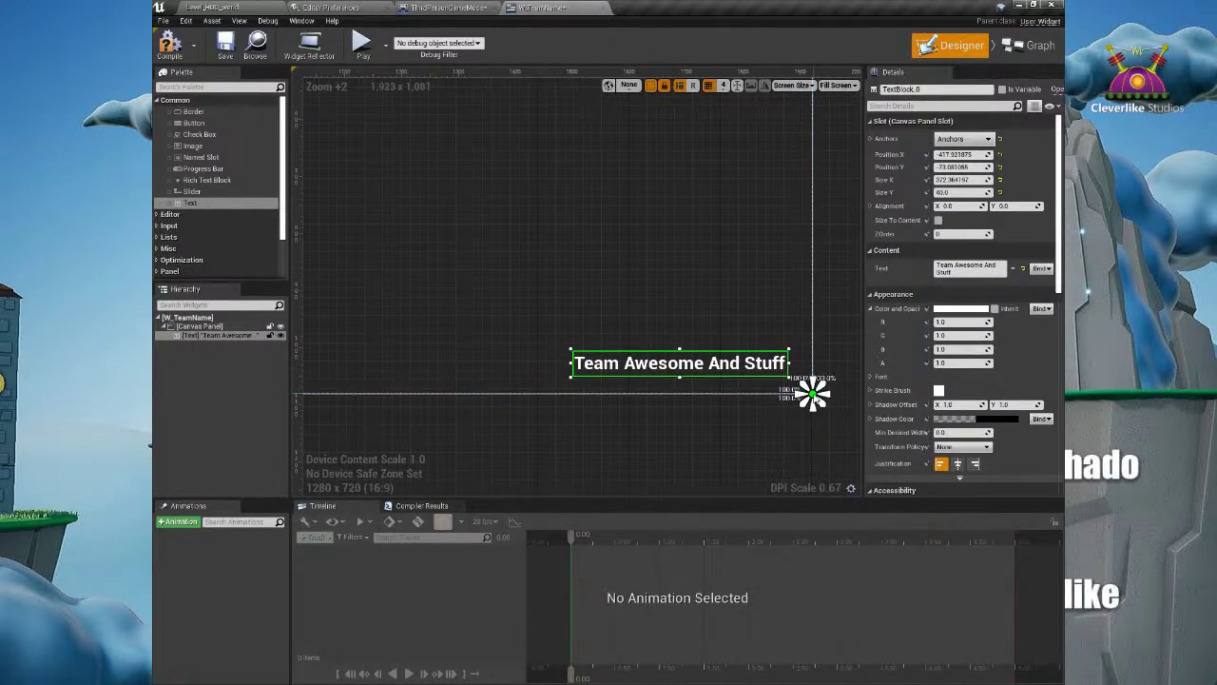
drag(813, 398, 813, 397)
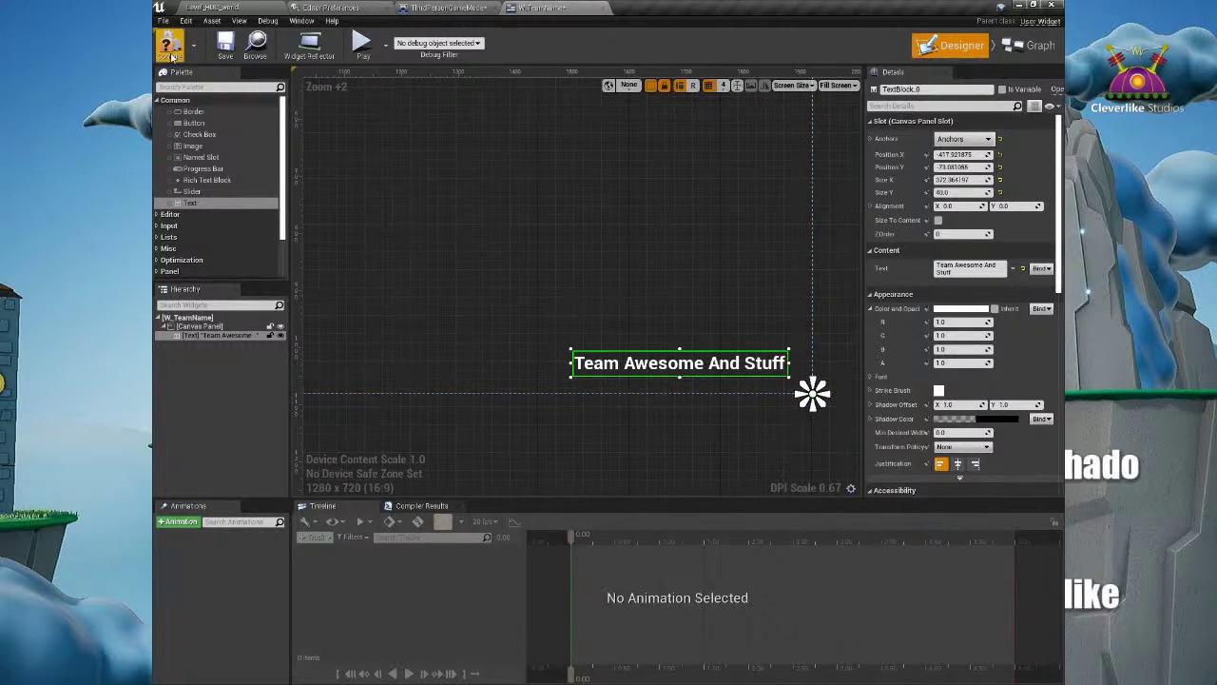
click(171, 49)
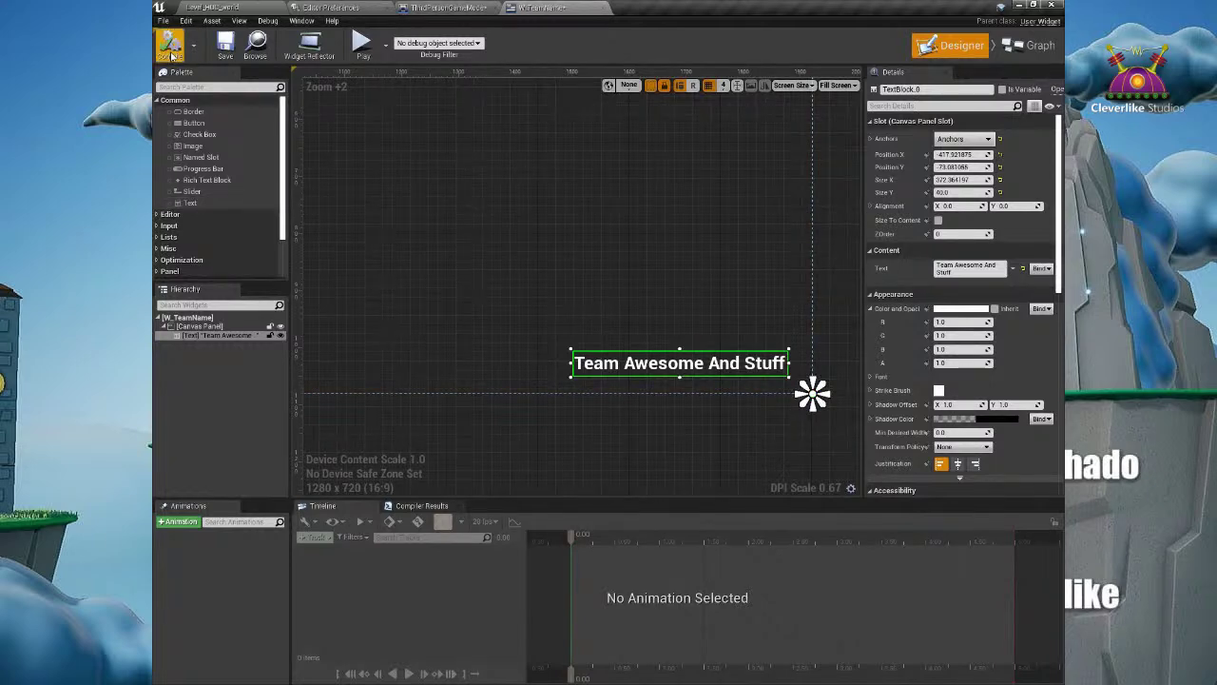
click(225, 44)
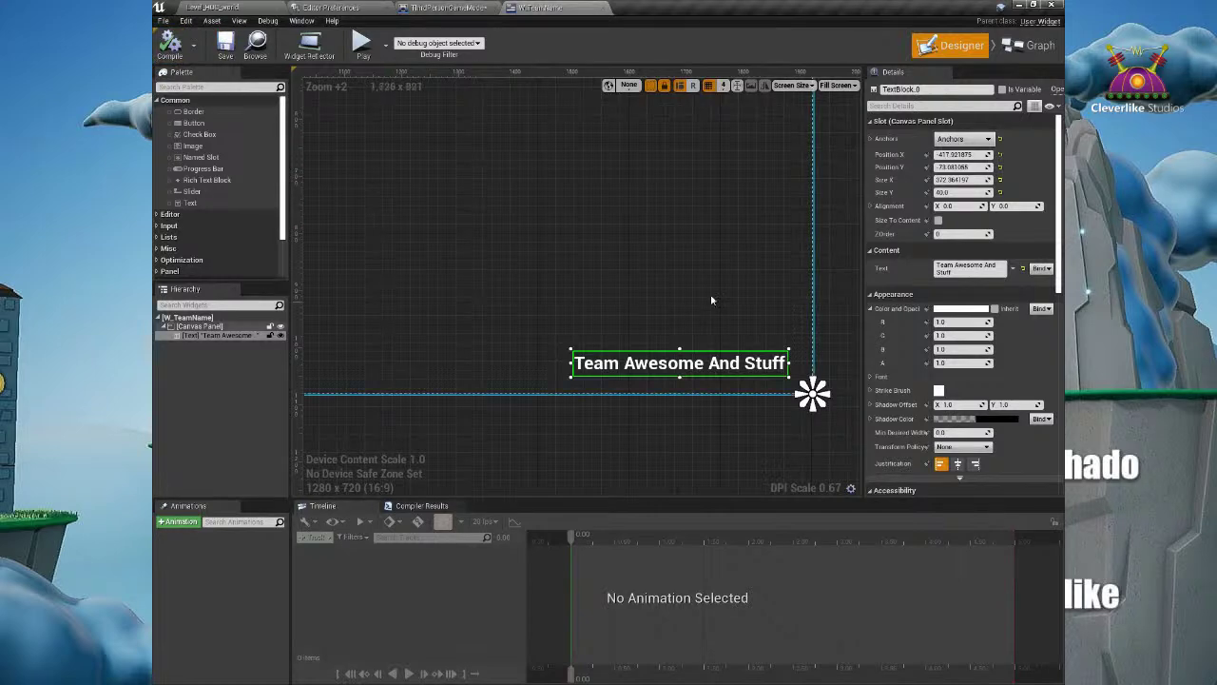
Step: Move the text block farther from the canvas corner, to about X -462, Y -125, and recompile the widget
scroll(543, 252, down, 3)
scroll(670, 338, down, 3)
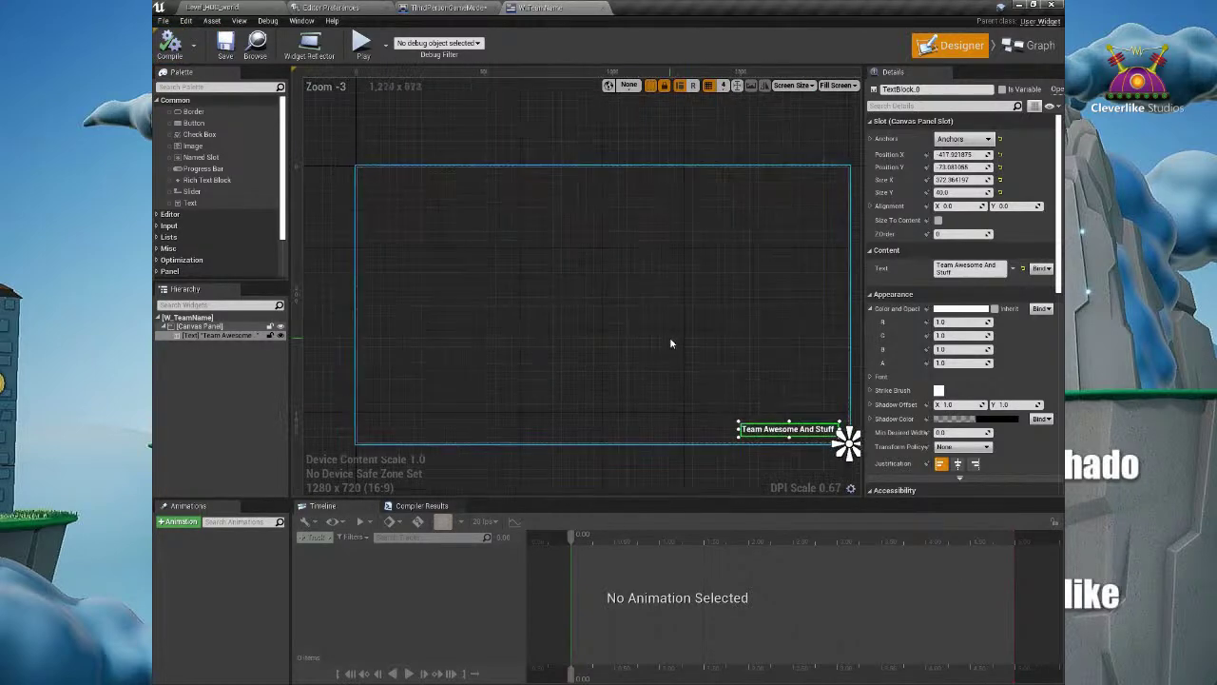
drag(722, 390, 720, 372)
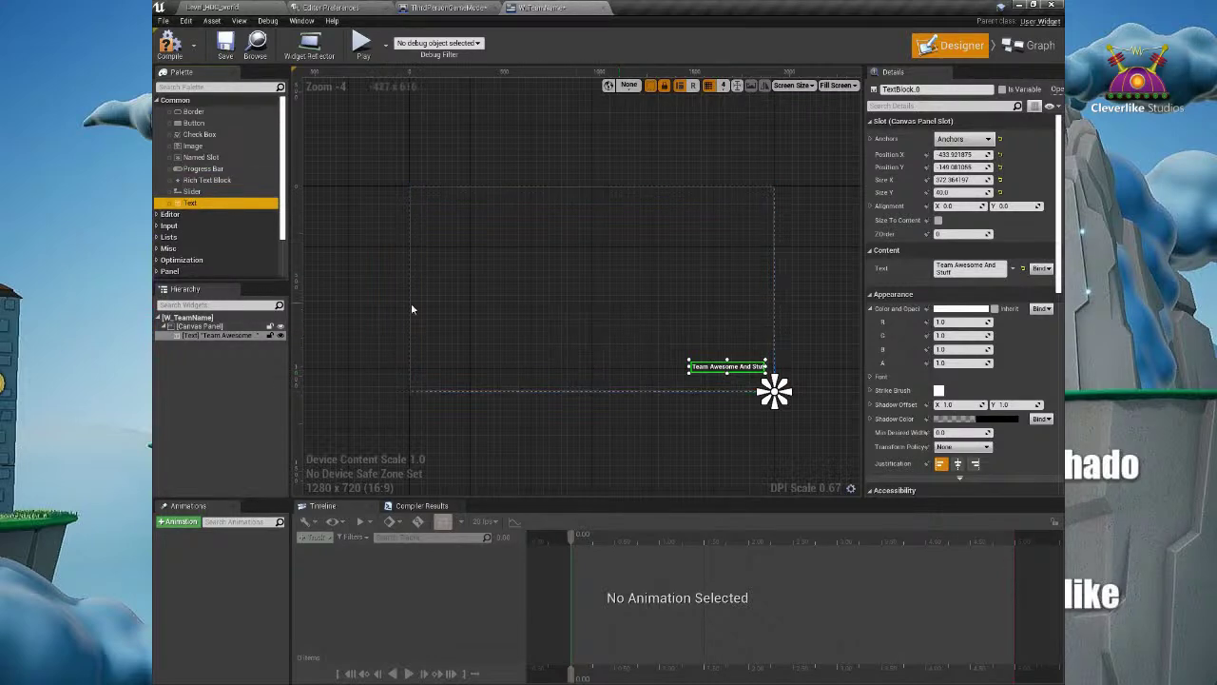
drag(716, 375, 703, 381)
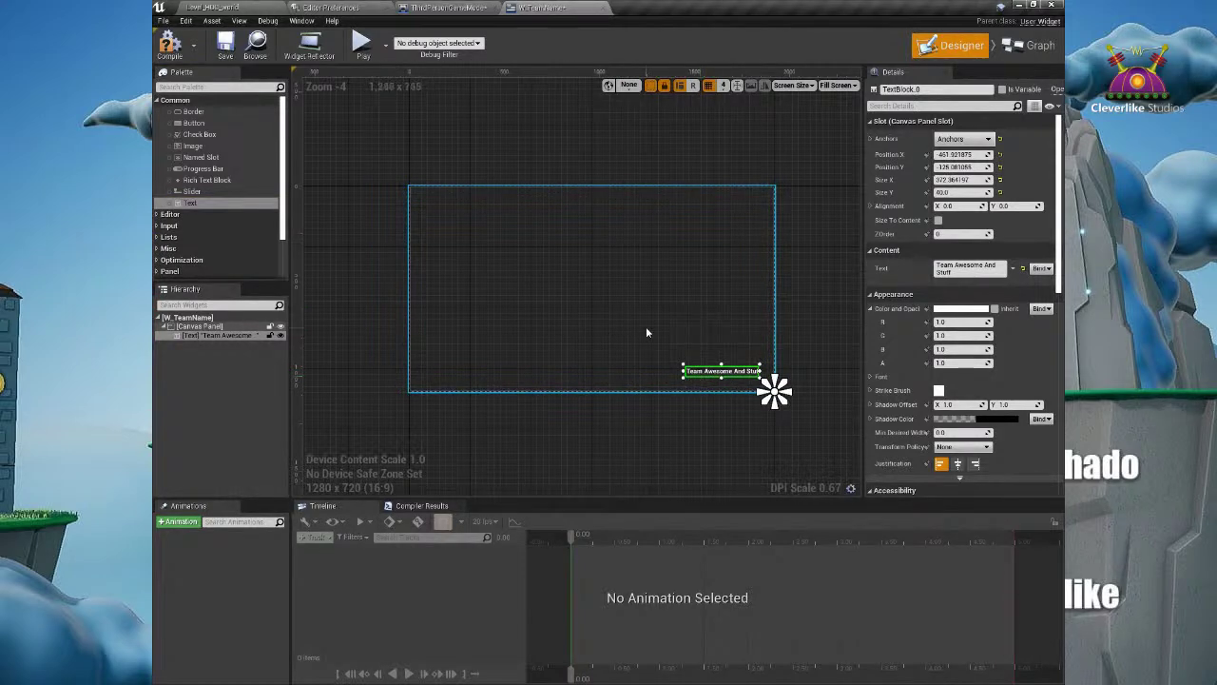
click(171, 45)
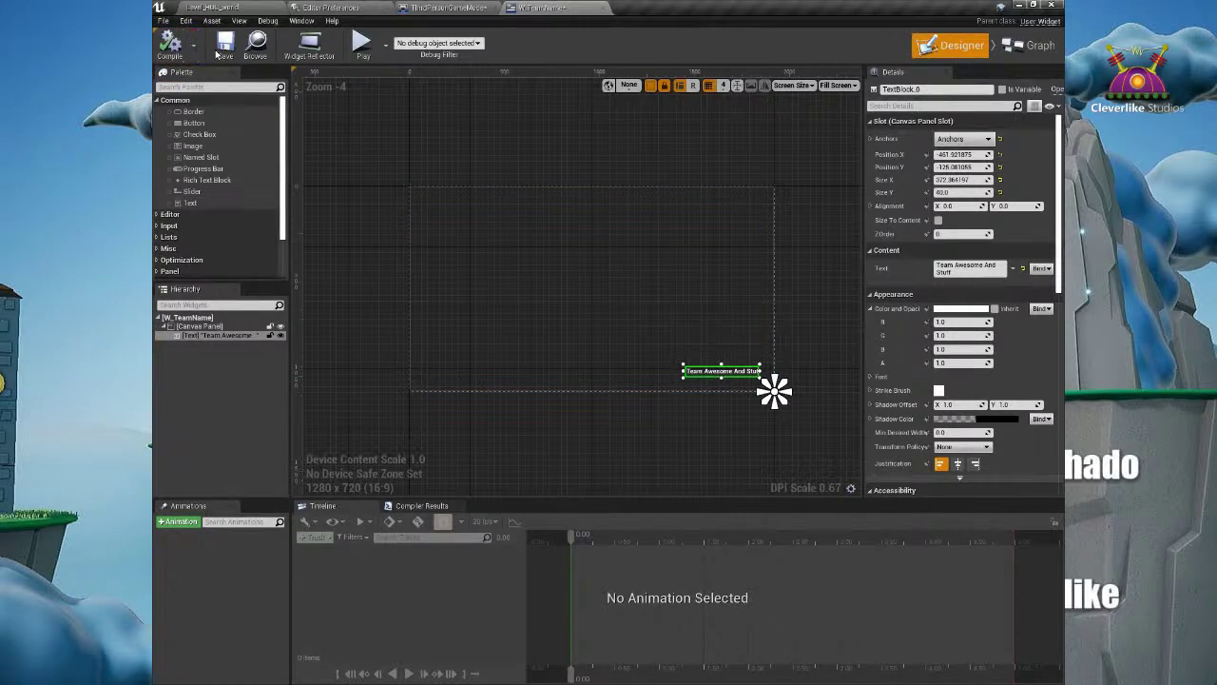
Step: Duplicate the Create W HUD Widget node in the ThirdPersonGameMode event graph and place the copy beside the Display HUD group
click(422, 7)
scroll(625, 257, down, 1)
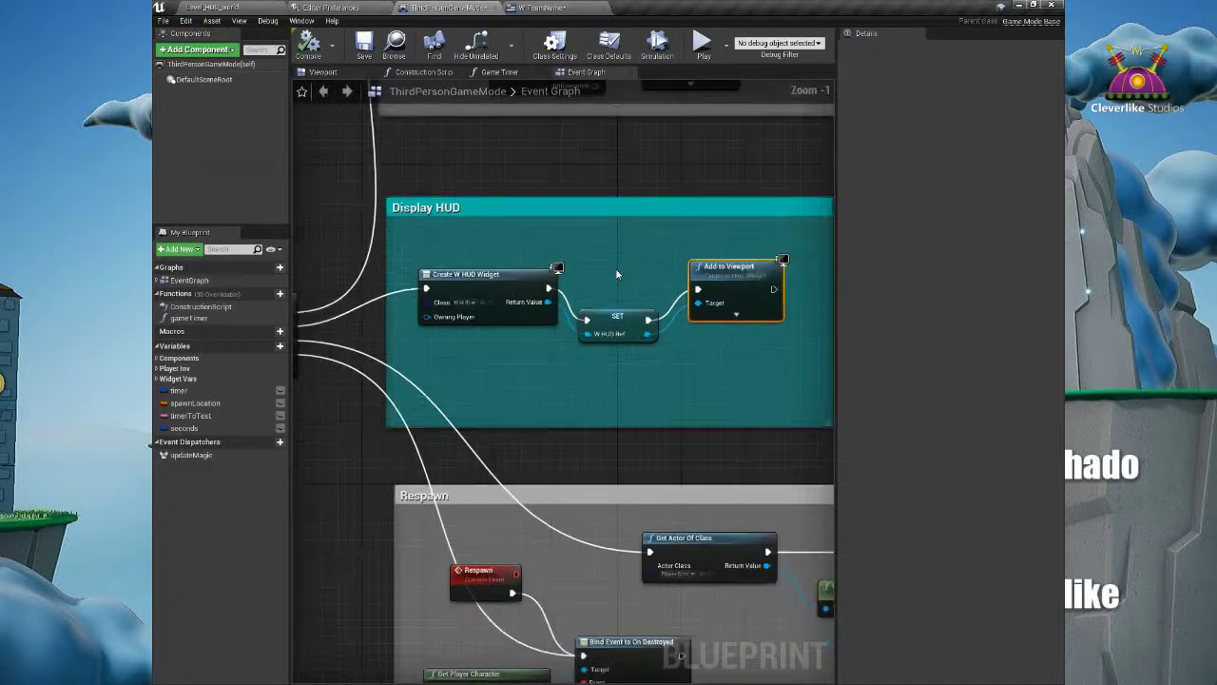
click(489, 274)
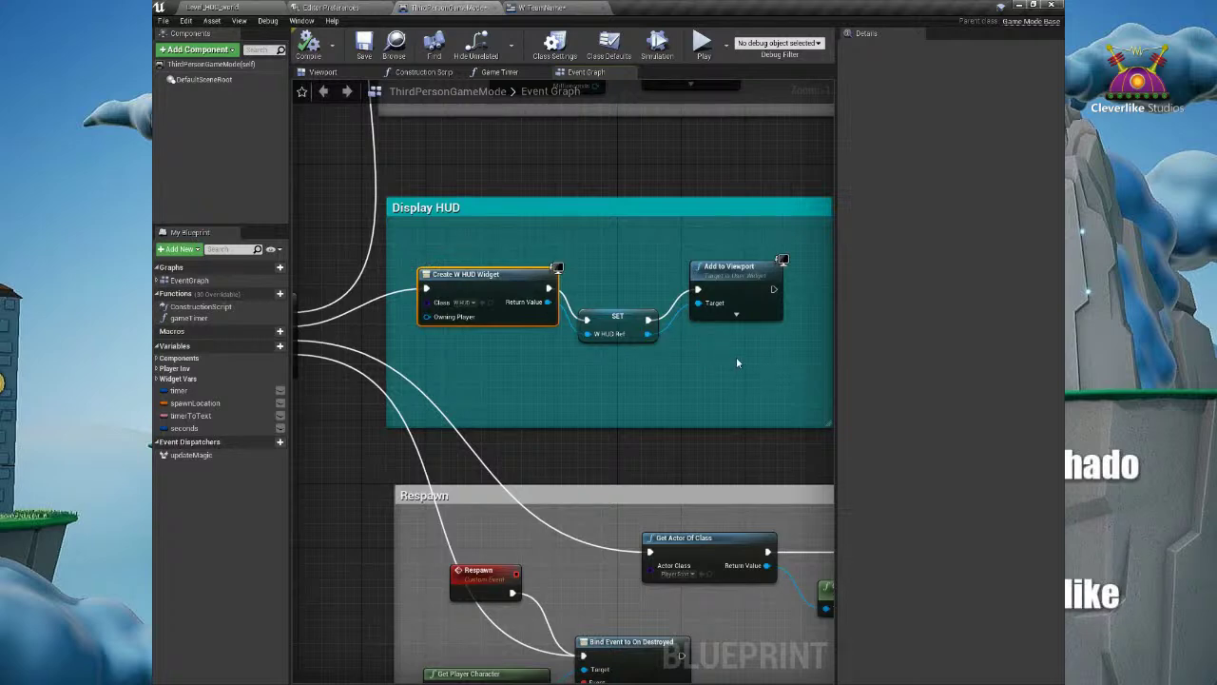
right_drag(643, 350, 652, 353)
right_drag(483, 359, 450, 362)
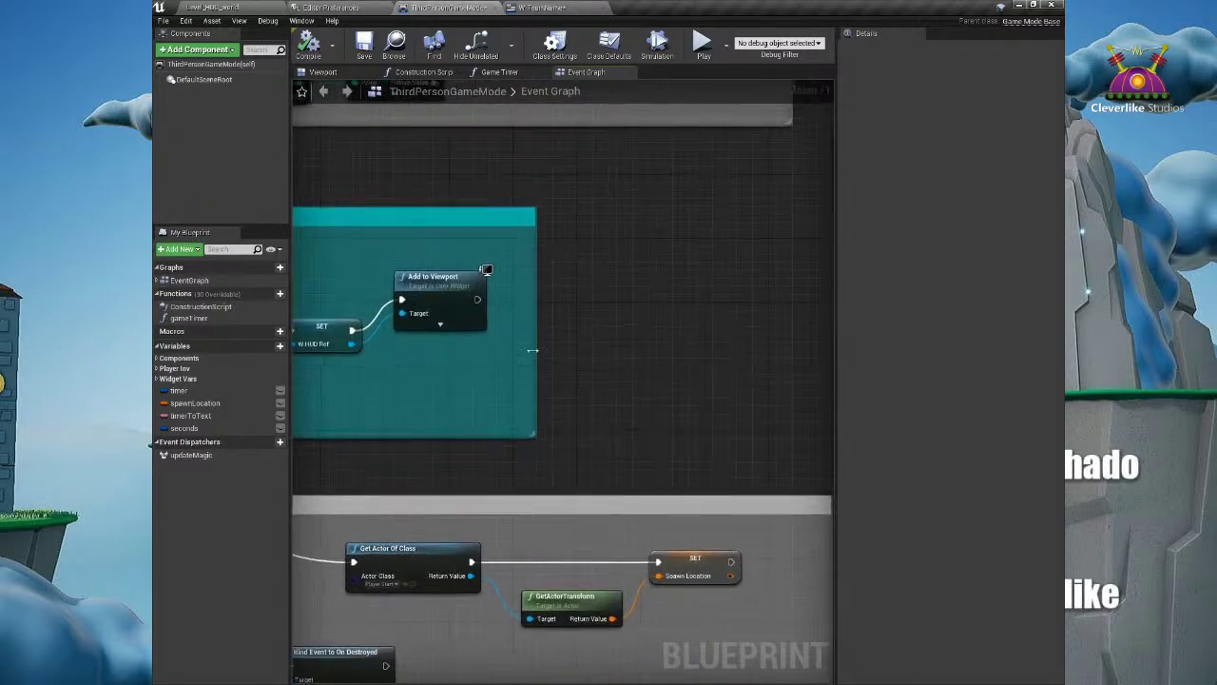
right_drag(360, 234, 390, 245)
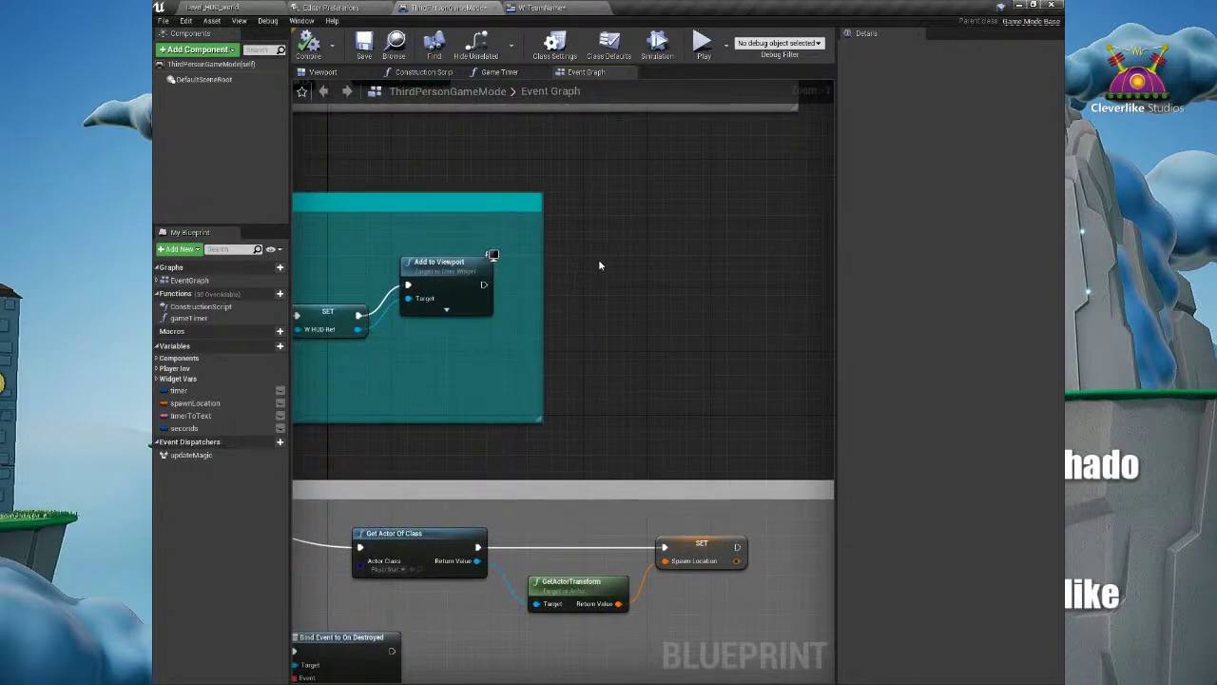
key(ctrl+v)
drag(638, 278, 611, 276)
Step: Set the class of the copied Create Widget node to W_TeamName
scroll(609, 277, up, 1)
scroll(637, 289, up, 5)
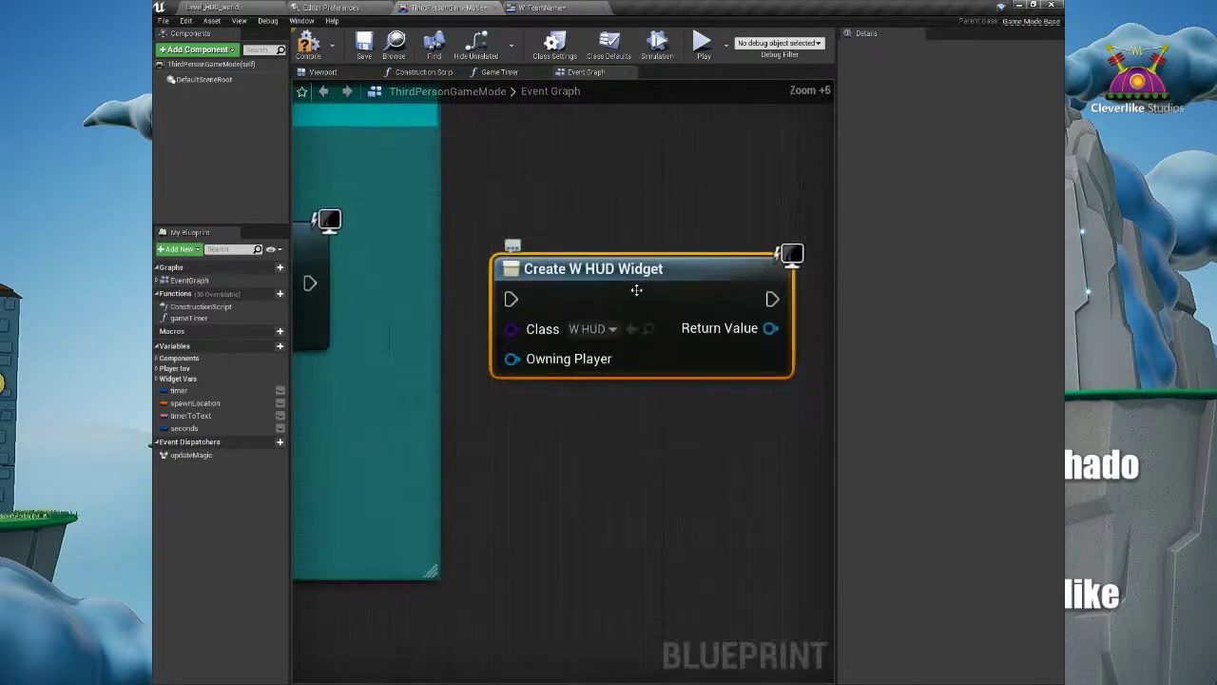
click(612, 333)
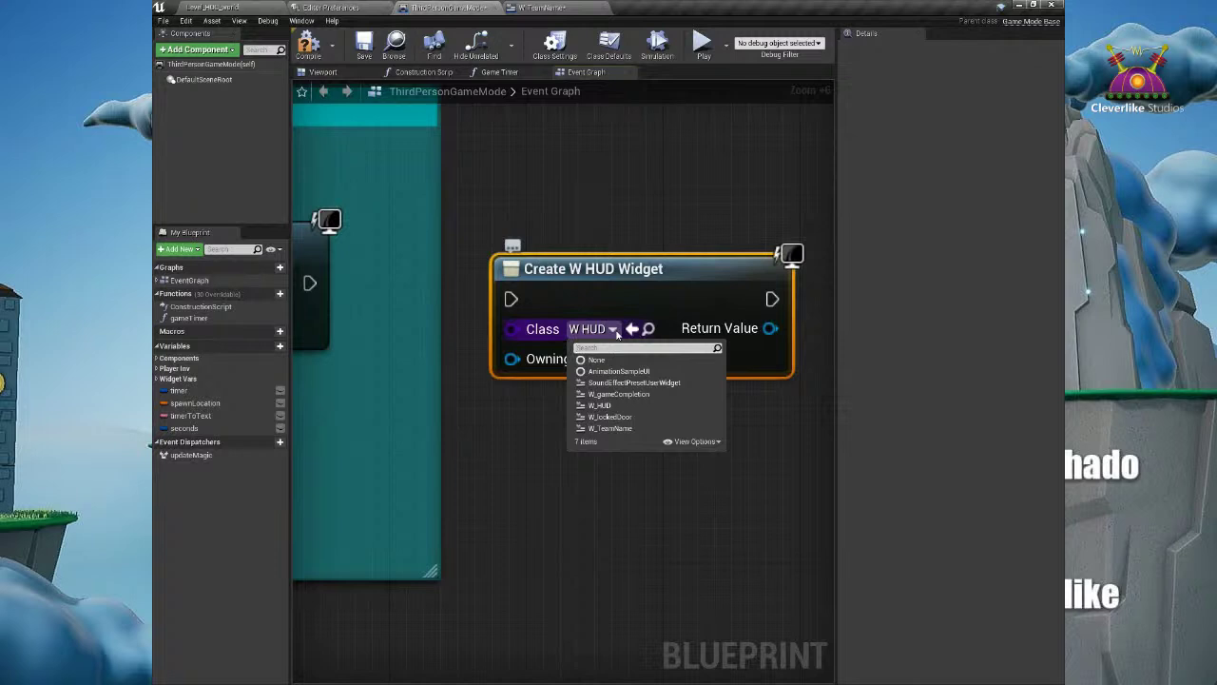
click(611, 429)
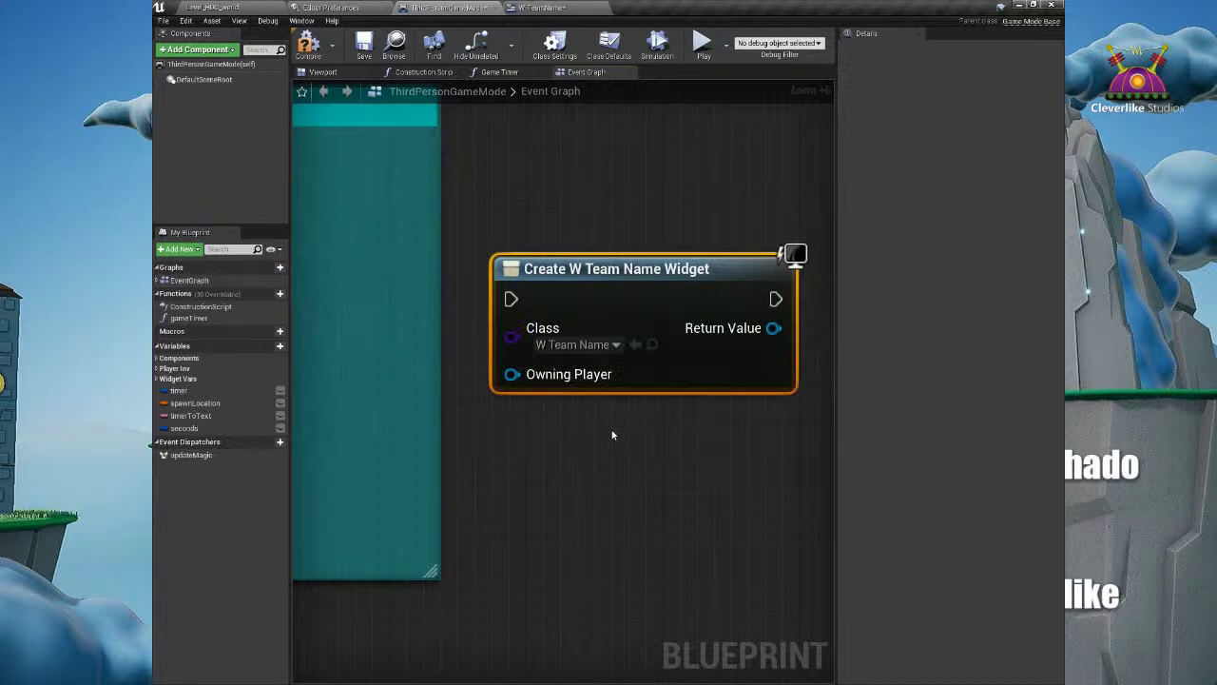
Step: Duplicate the HUD's Add to Viewport node and place the copy beside the Create W Team Name Widget node
scroll(523, 227, down, 3)
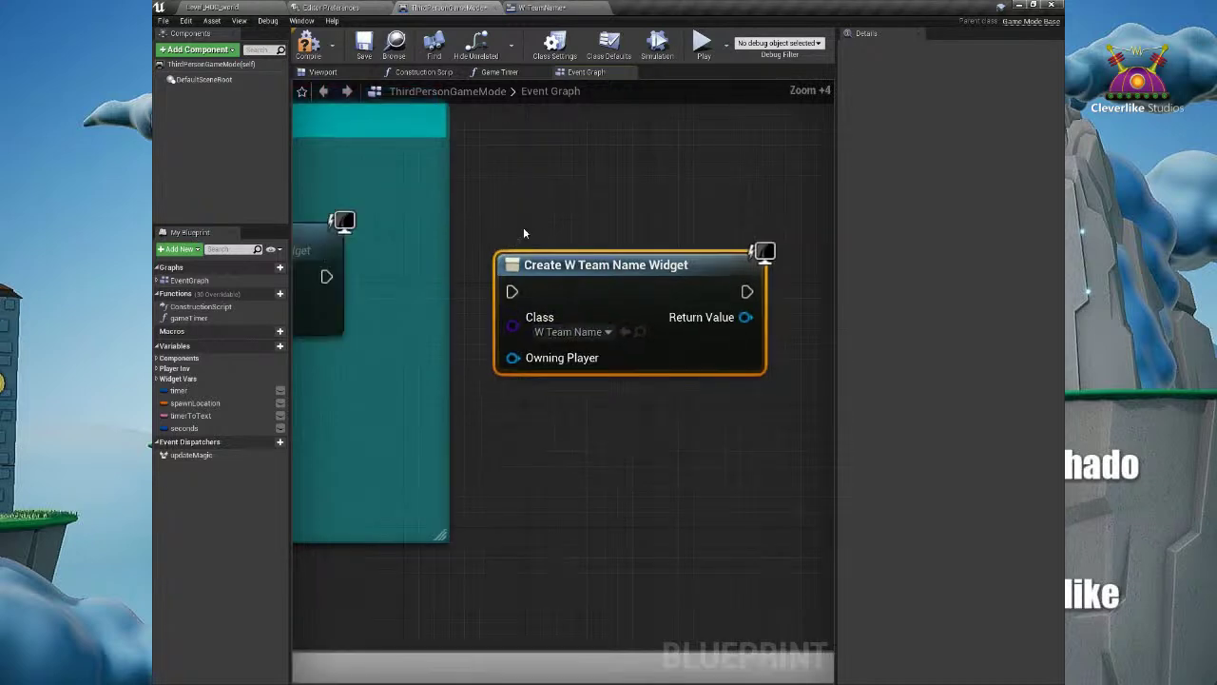
right_drag(488, 206, 657, 212)
scroll(649, 249, down, 4)
right_drag(638, 290, 580, 298)
click(497, 278)
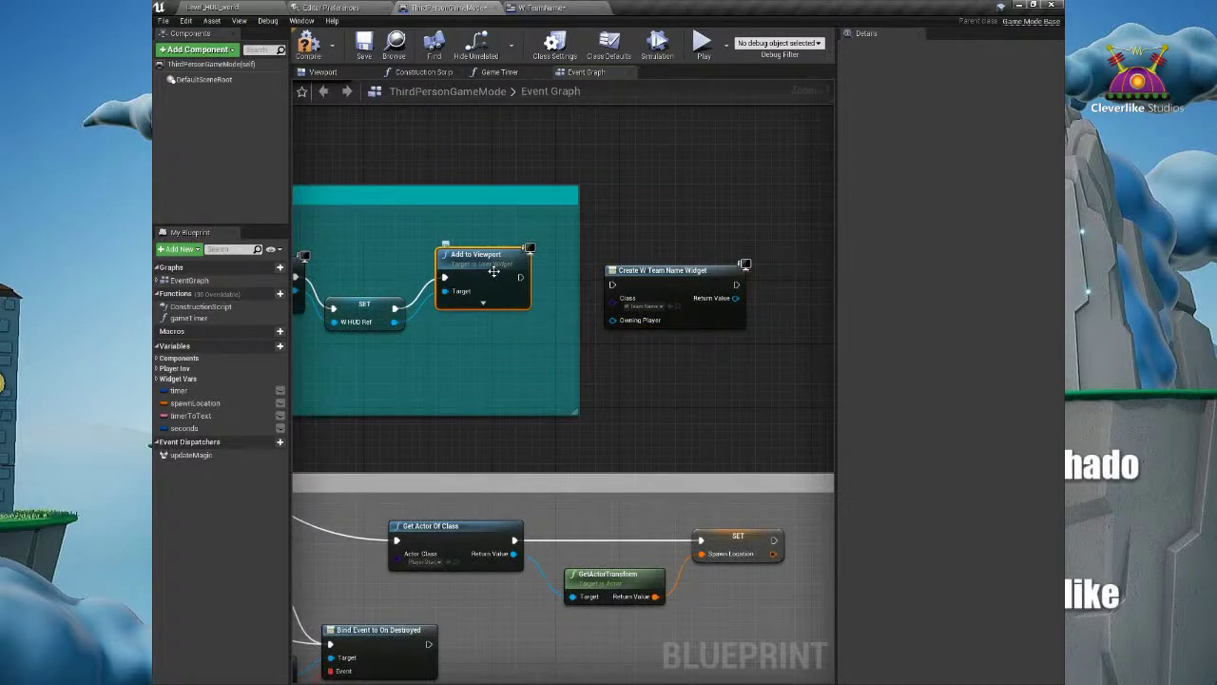
right_drag(641, 226, 585, 275)
key(ctrl+v)
drag(719, 308, 693, 287)
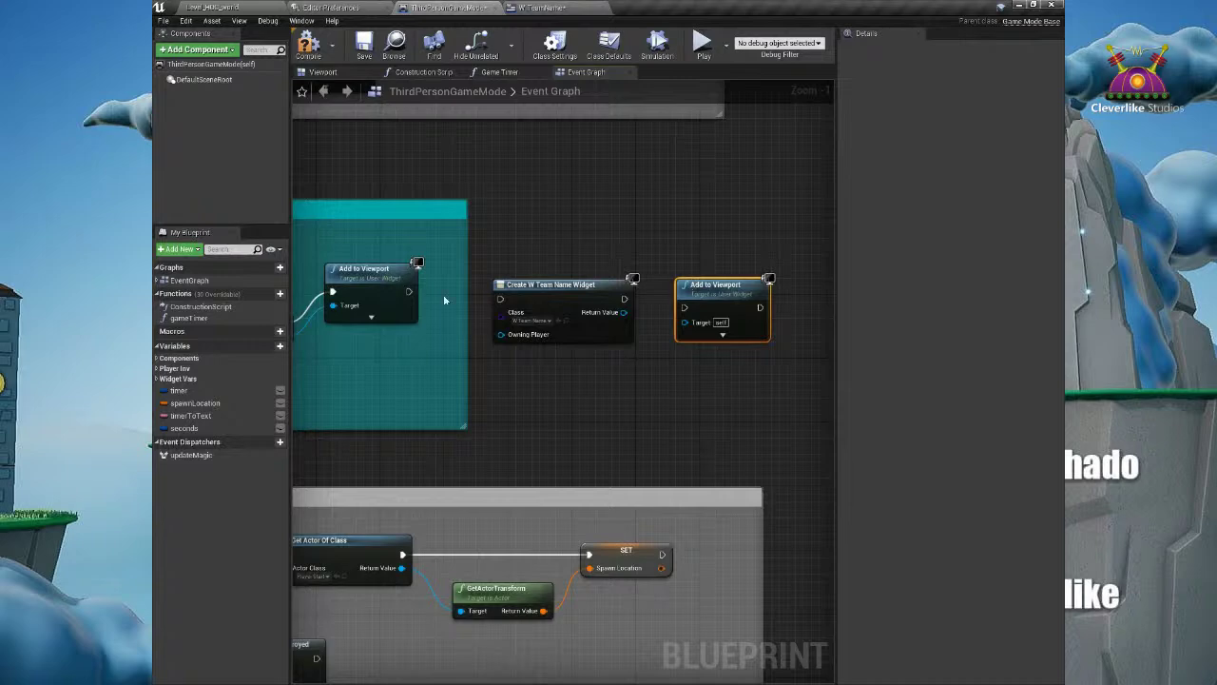
Step: Link the HUD's Add to Viewport to Create W Team Name Widget, and wire its execution and Return Value into the copied Add to Viewport
right_drag(480, 349, 650, 350)
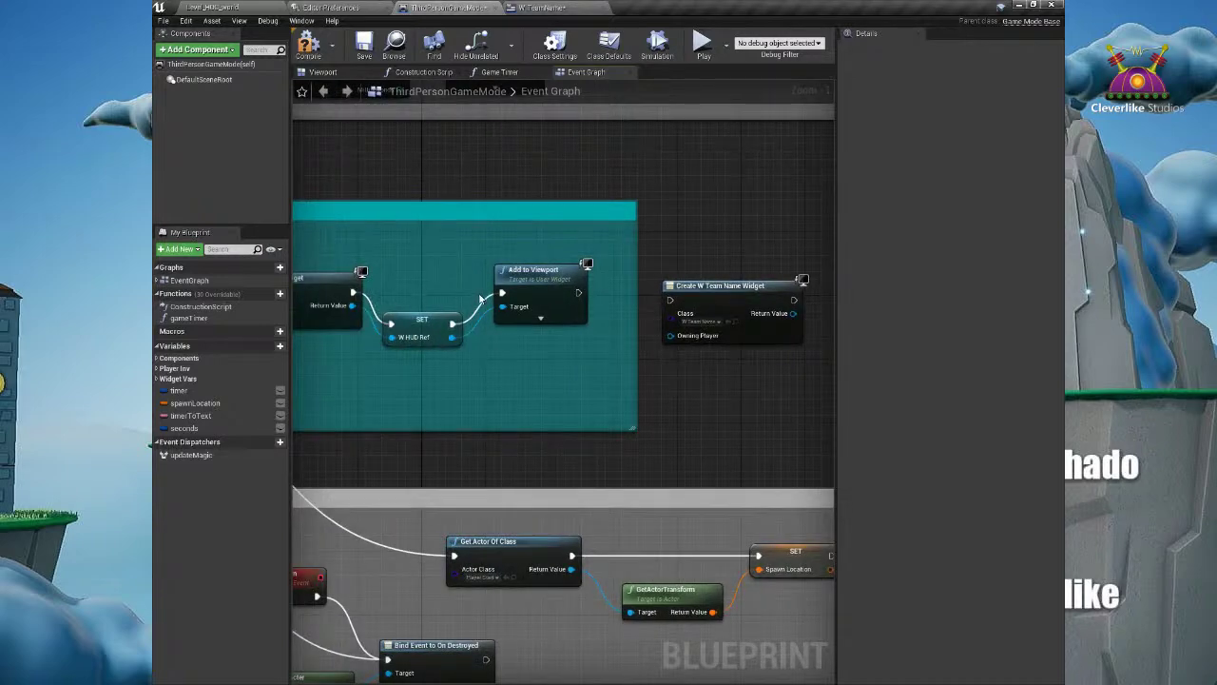
drag(575, 293, 670, 300)
right_drag(714, 257, 557, 224)
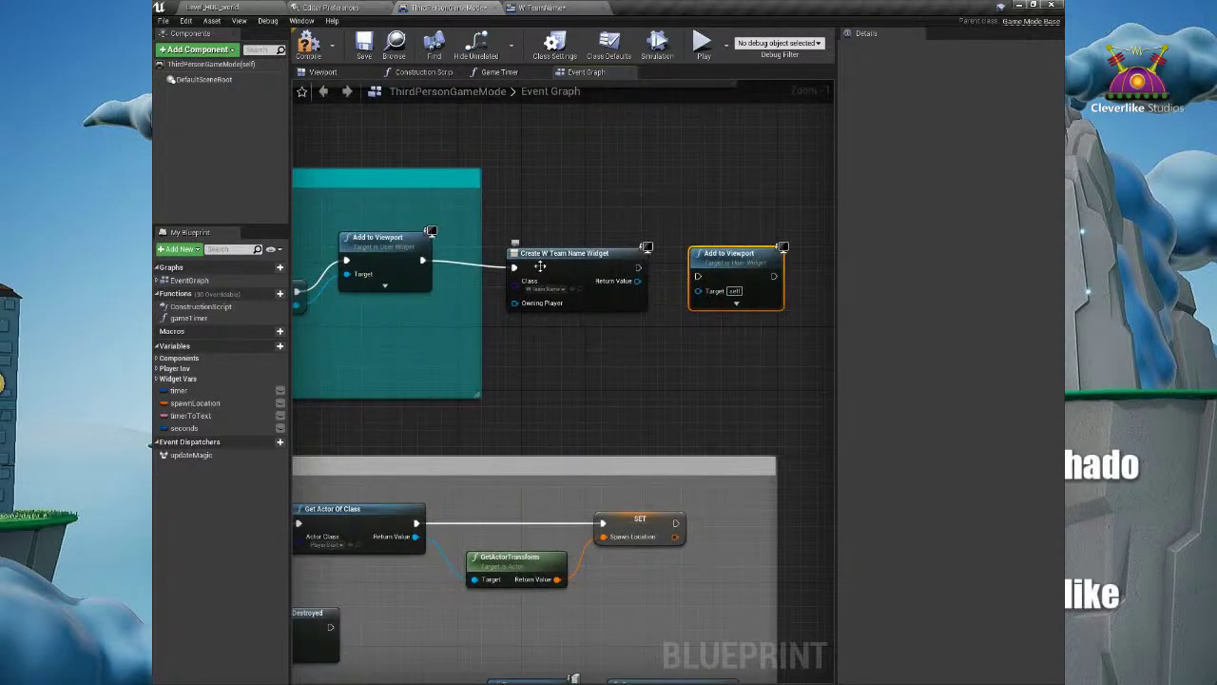
right_drag(658, 342, 608, 347)
drag(590, 273, 663, 261)
drag(590, 291, 649, 287)
scroll(570, 337, down, 2)
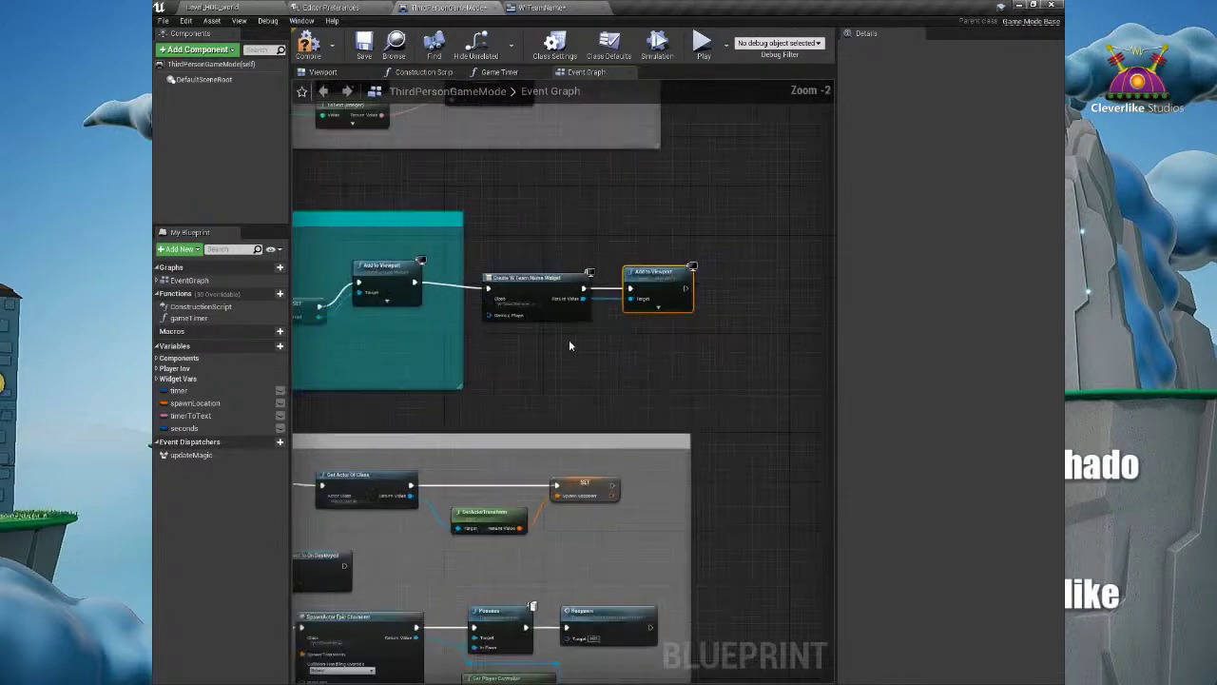
Step: Trace the widget chain back to Event BeginPlay, and compile and save the ThirdPersonGameMode blueprint
drag(715, 221, 512, 332)
right_drag(385, 361, 833, 364)
drag(348, 290, 341, 289)
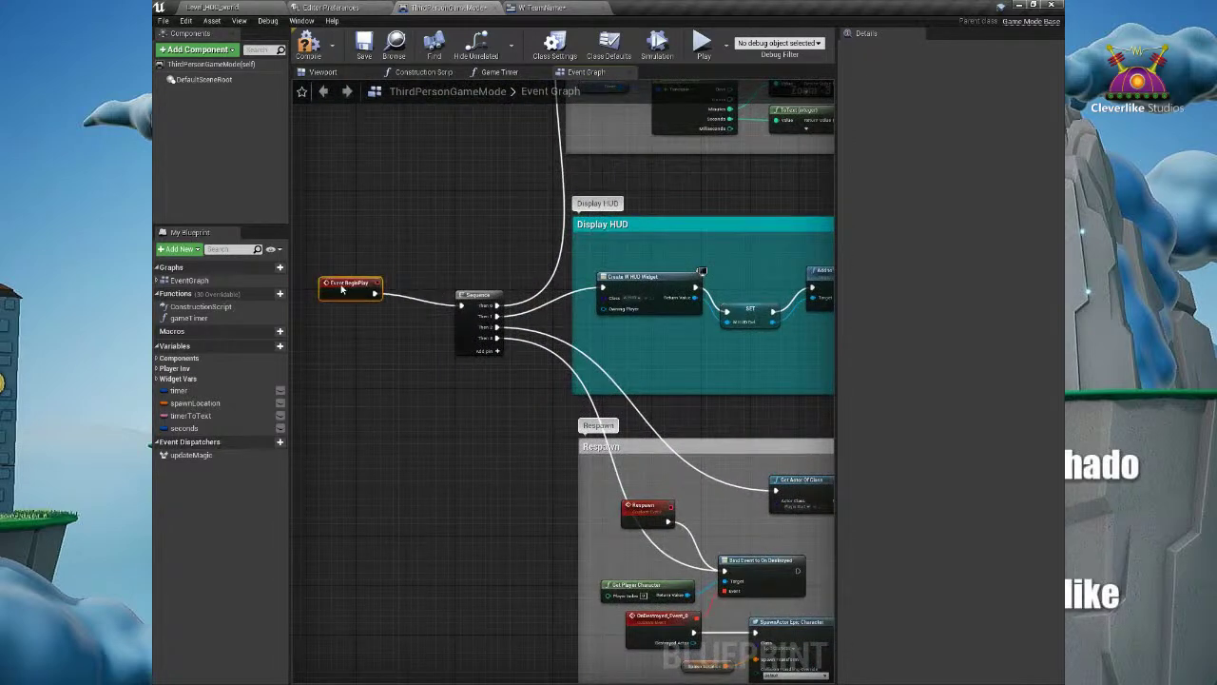
click(308, 43)
click(365, 42)
Step: Play the level and run the character around to check the on-screen team name, and end the play session
click(224, 6)
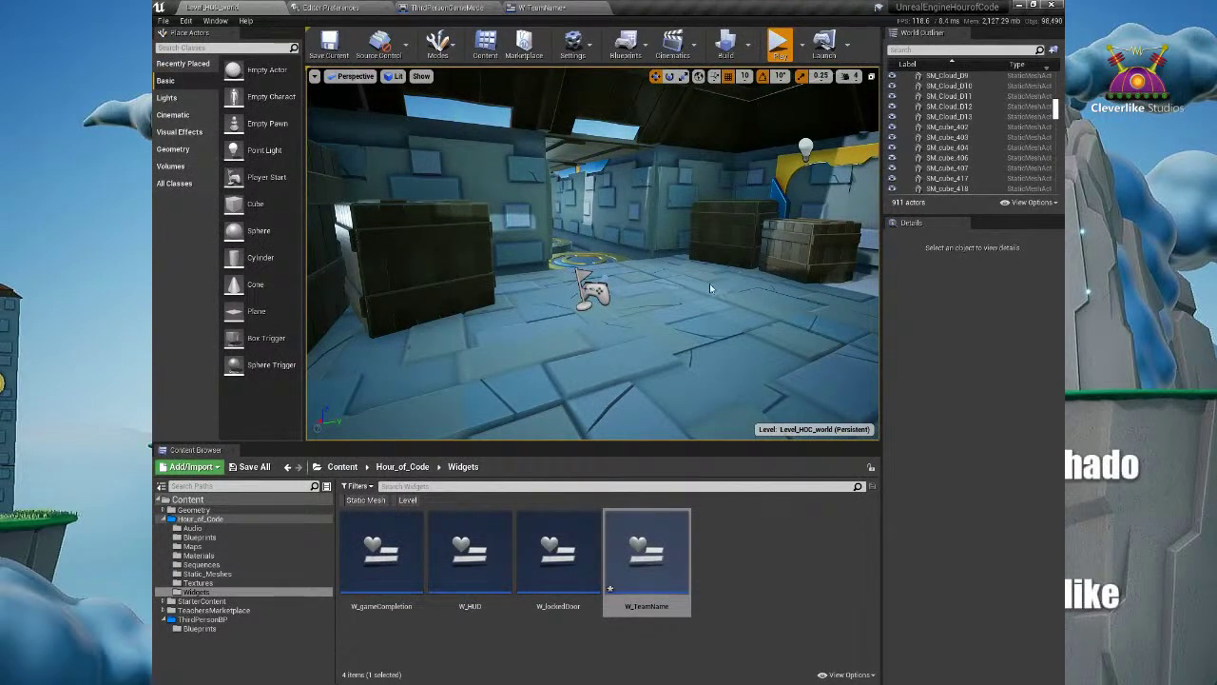
key(alt+p)
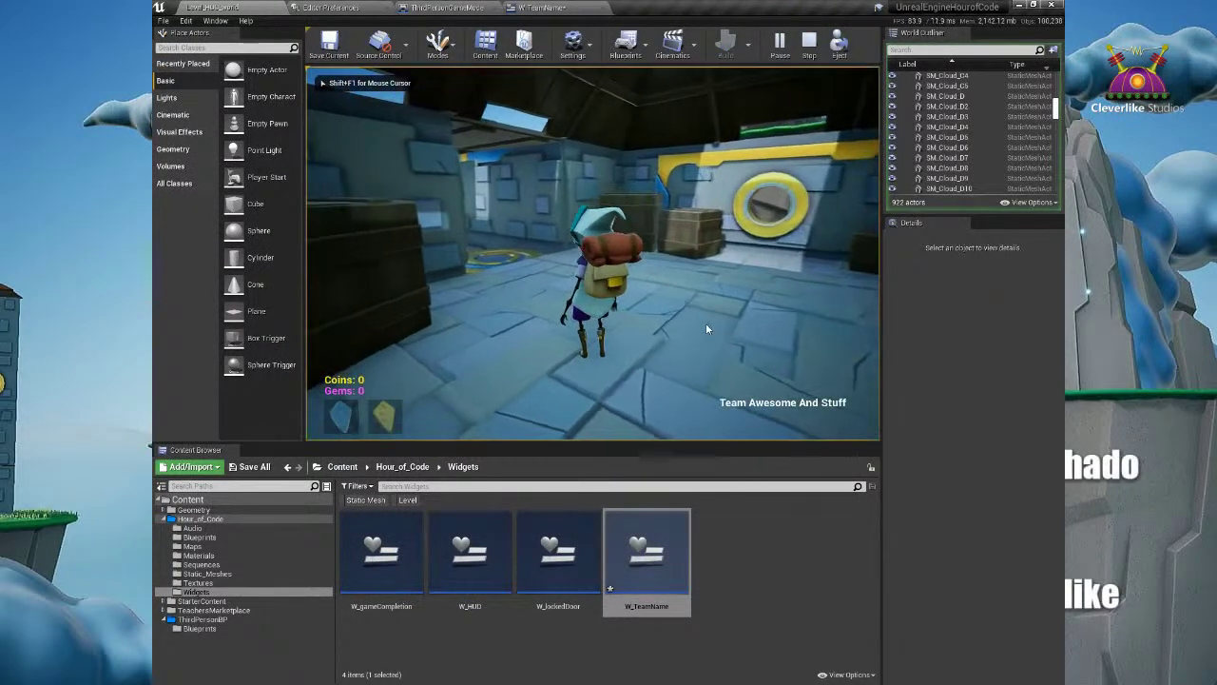
key(w)
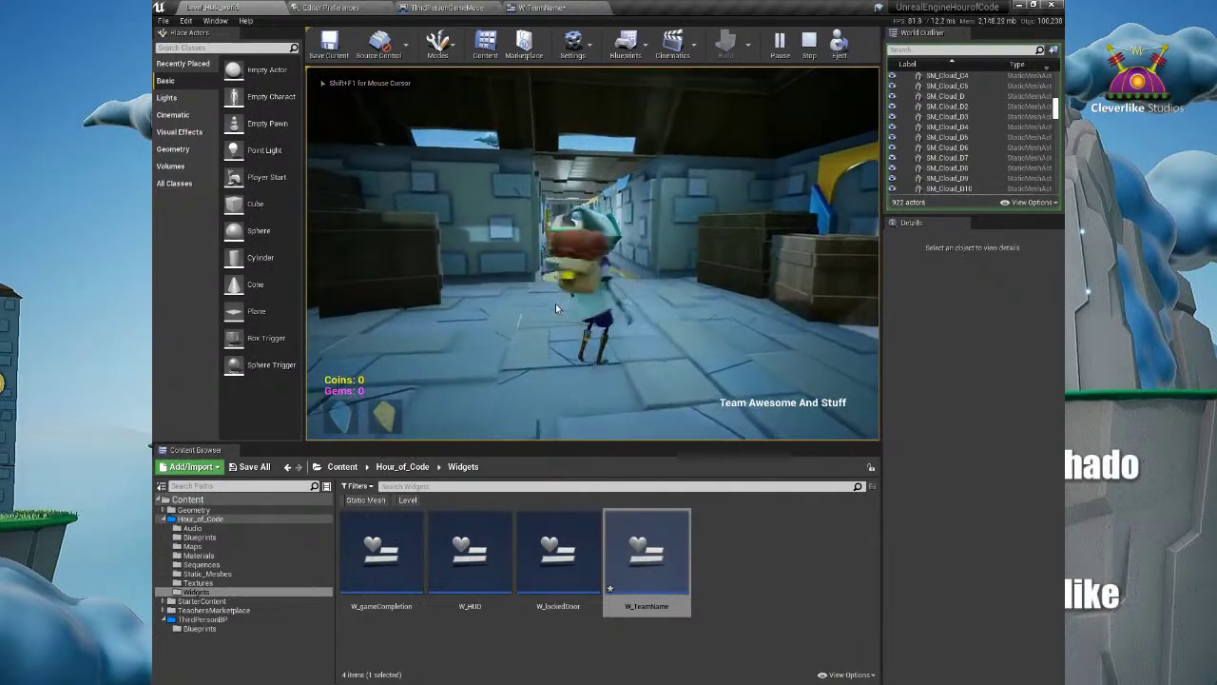
key(w)
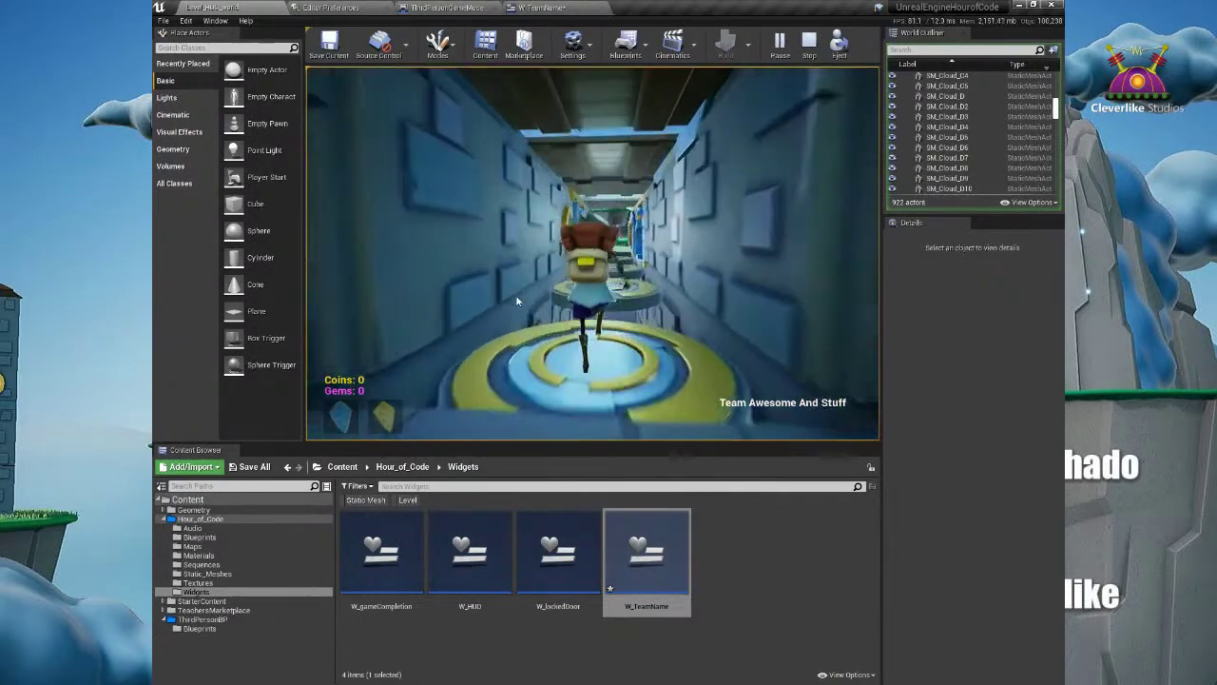
key(w)
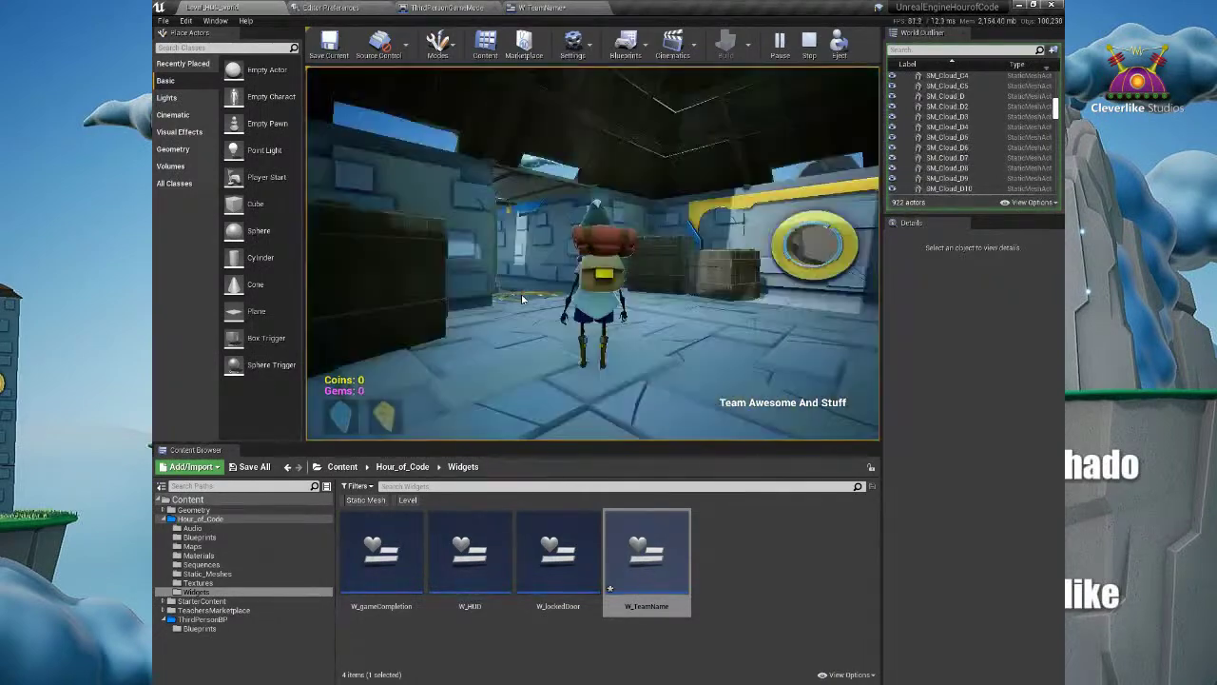
key(d)
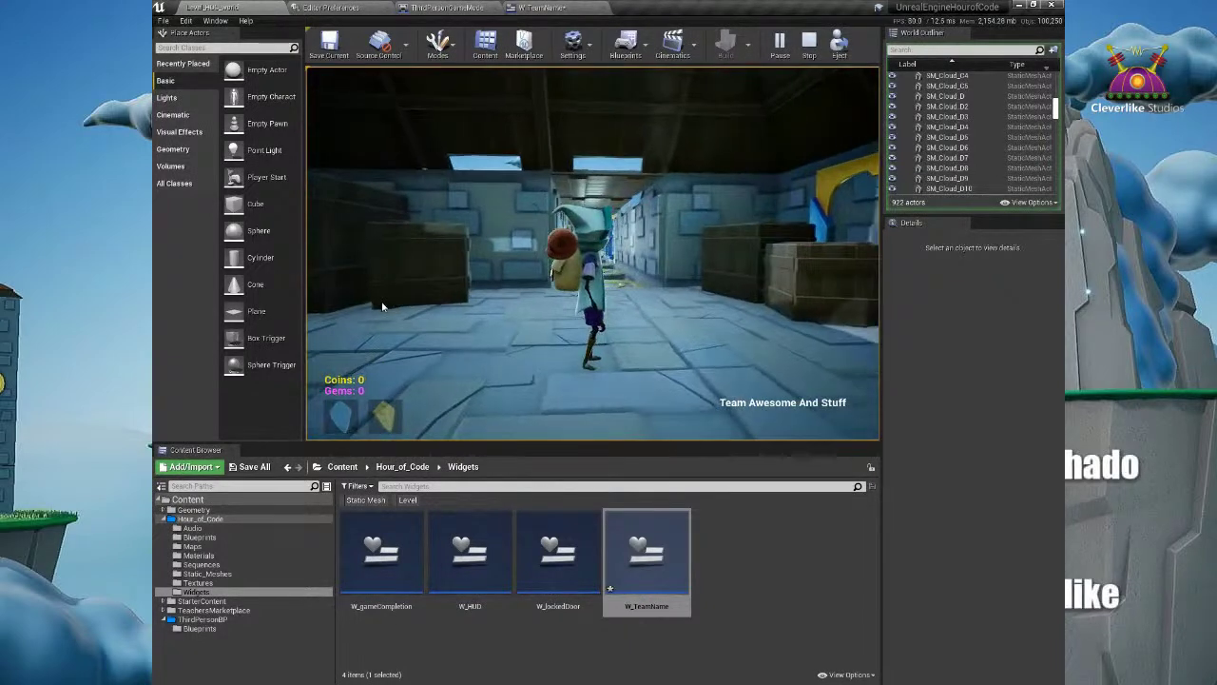
key(Escape)
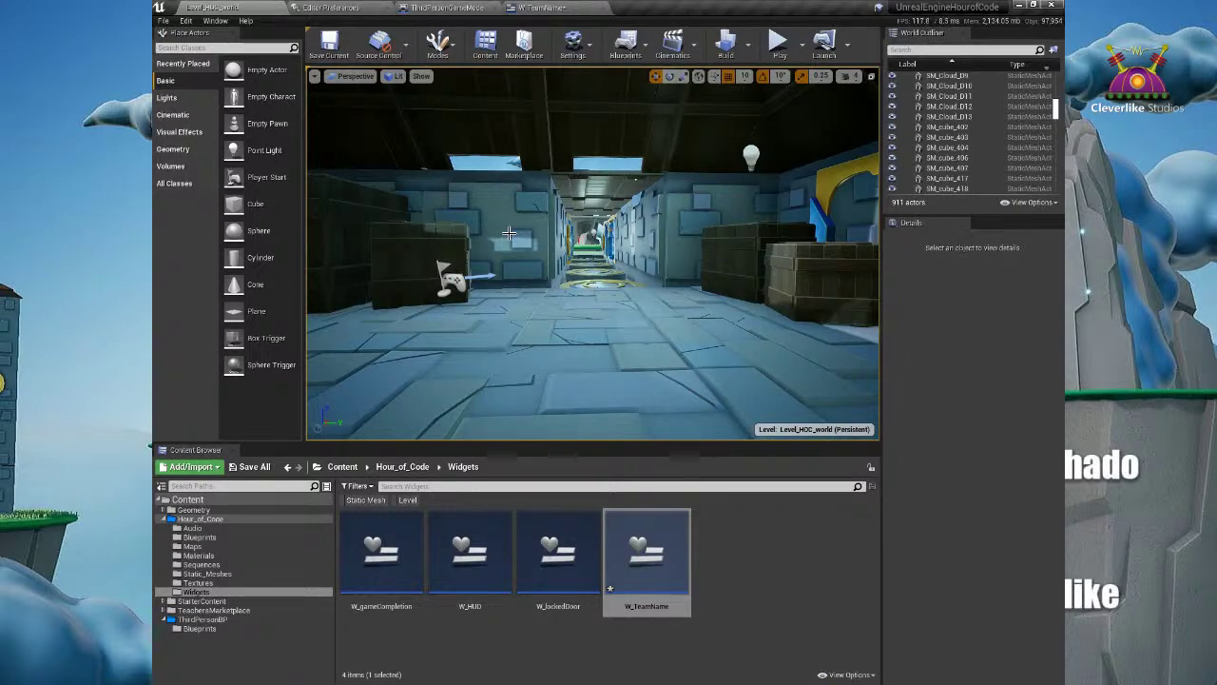
click(530, 7)
click(328, 6)
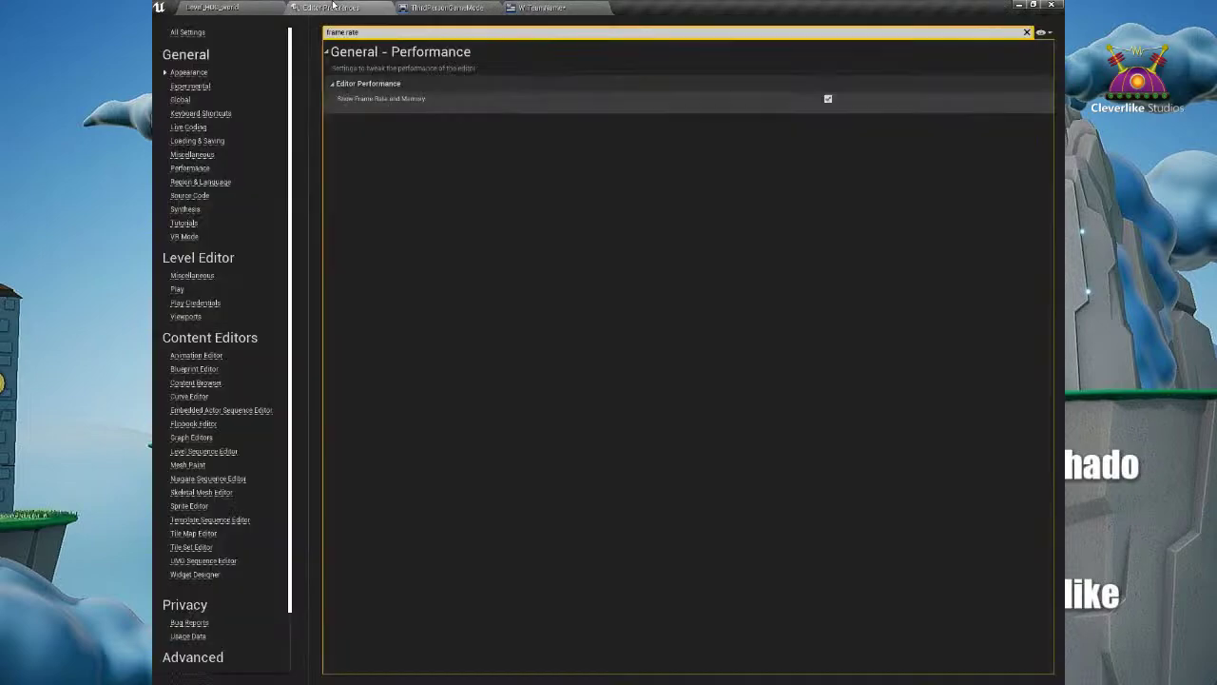
click(274, 7)
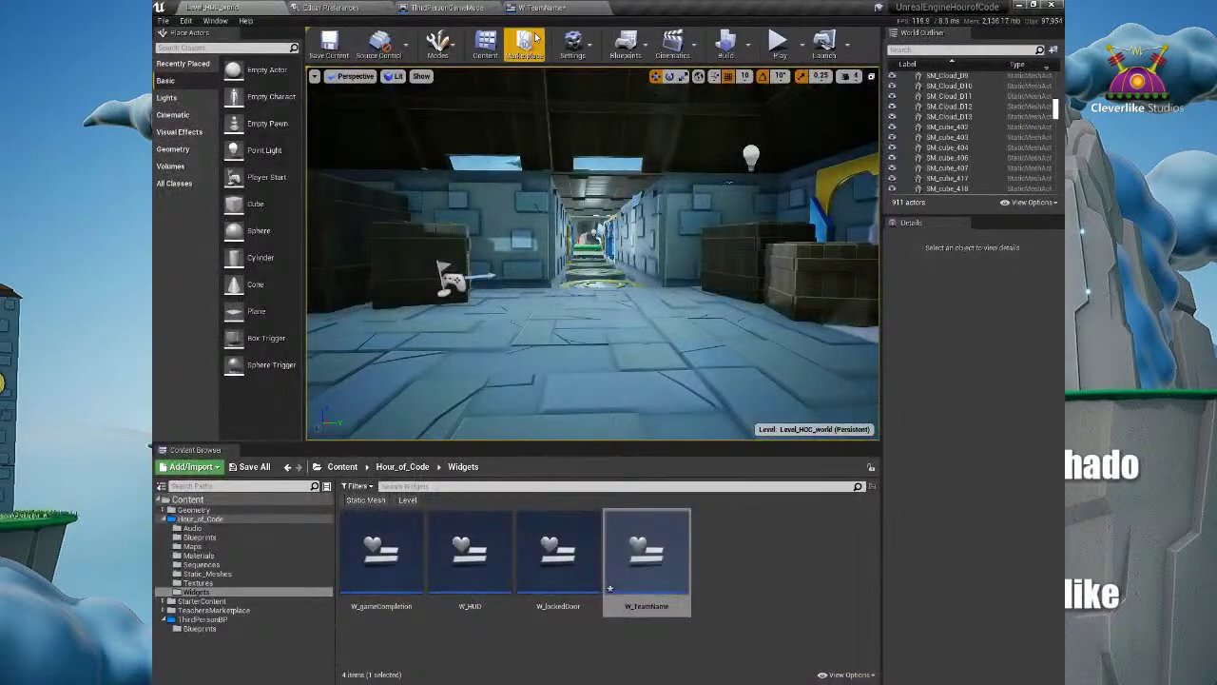
Step: Return to the ThirdPersonGameMode event graph and examine the Create W Team Name Widget and Add to Viewport nodes
click(447, 6)
right_drag(704, 358, 419, 331)
scroll(617, 325, up, 2)
right_drag(617, 325, 450, 337)
right_drag(546, 356, 465, 336)
drag(656, 208, 496, 219)
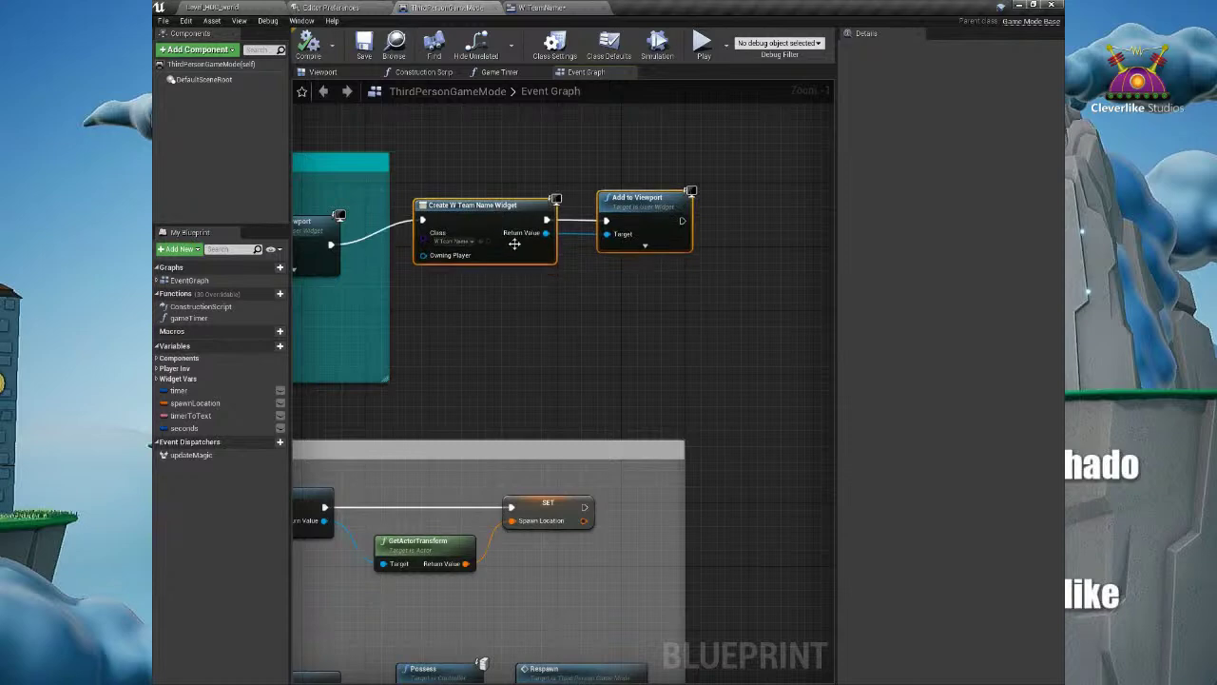
right_drag(527, 300, 563, 331)
scroll(580, 278, up, 4)
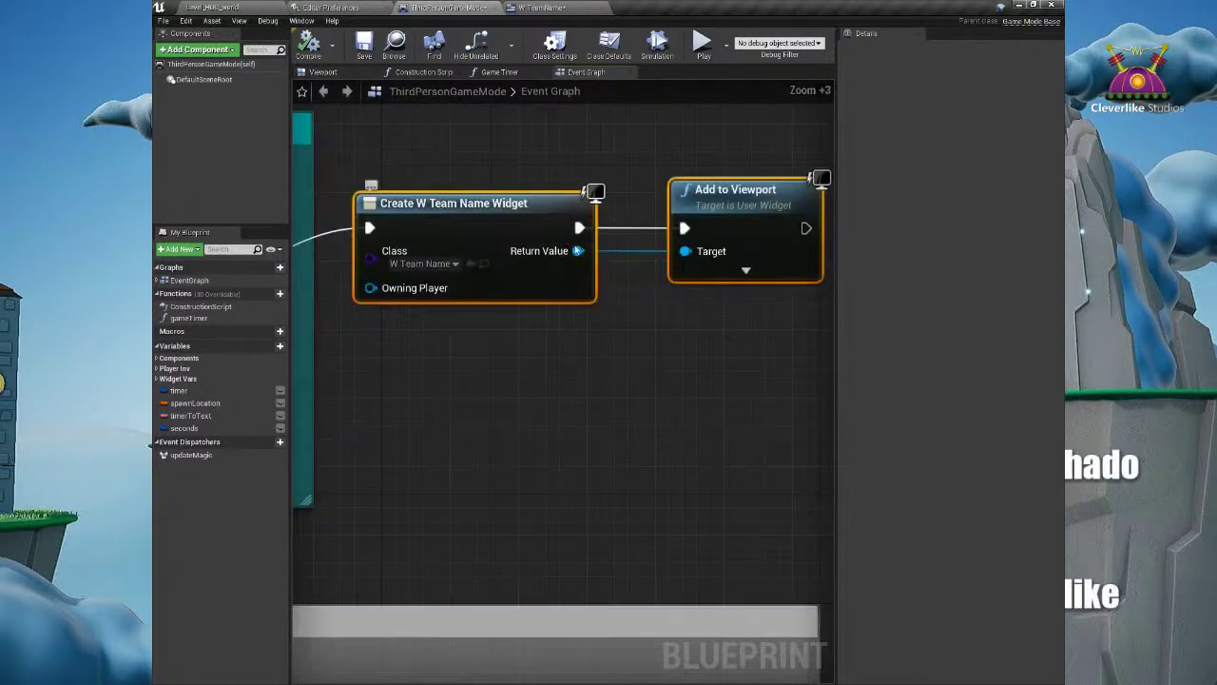
click(529, 204)
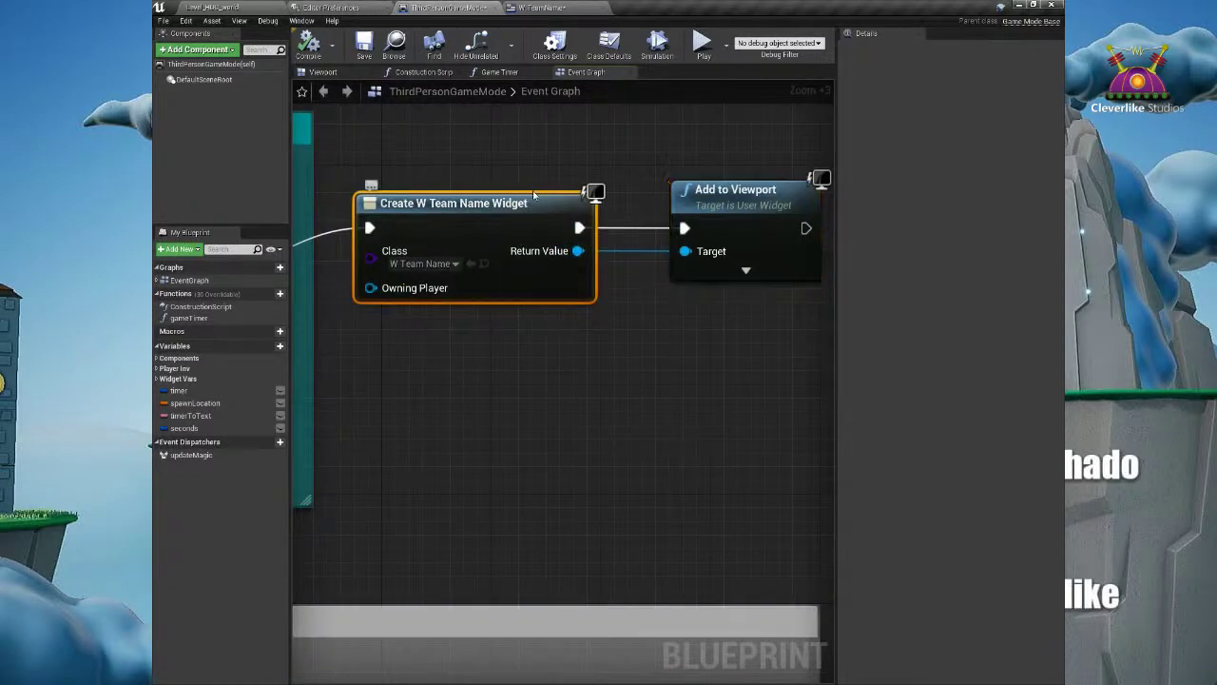
drag(524, 203, 522, 189)
click(731, 196)
scroll(692, 350, down, 5)
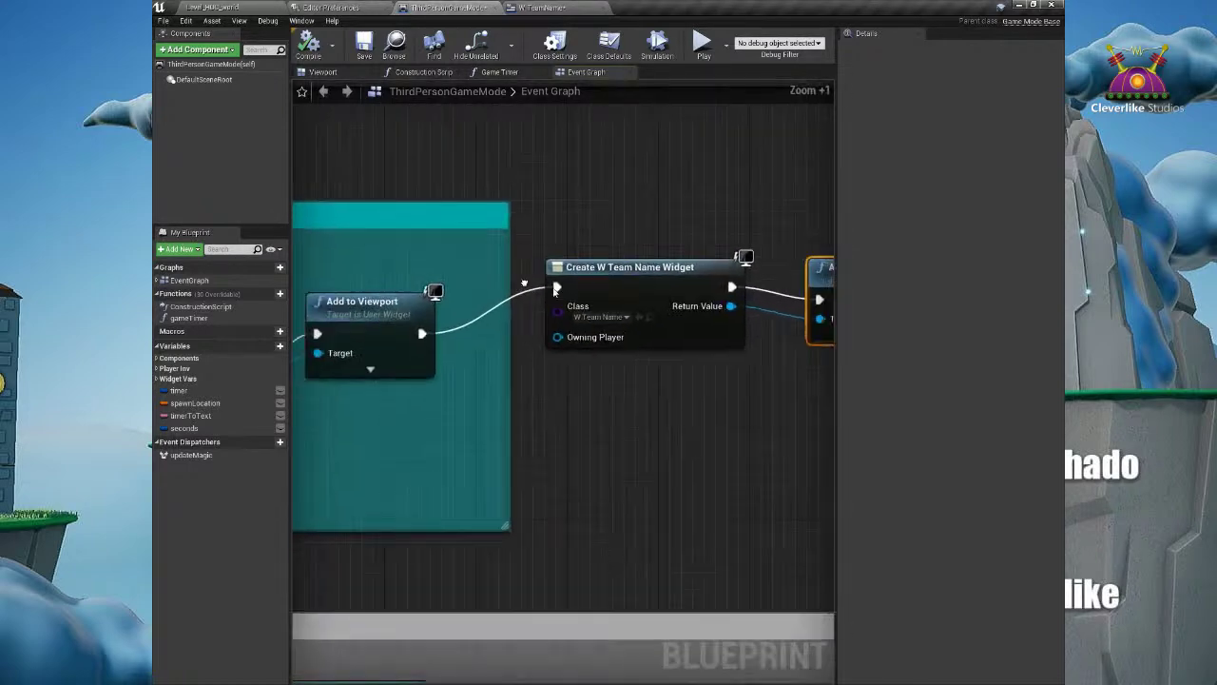
Step: Disconnect the Create W Team Name Widget node and move it above Create W HUD Widget, undoing a trial link from the Sequence node
alt+click(731, 323)
right_drag(751, 323, 557, 317)
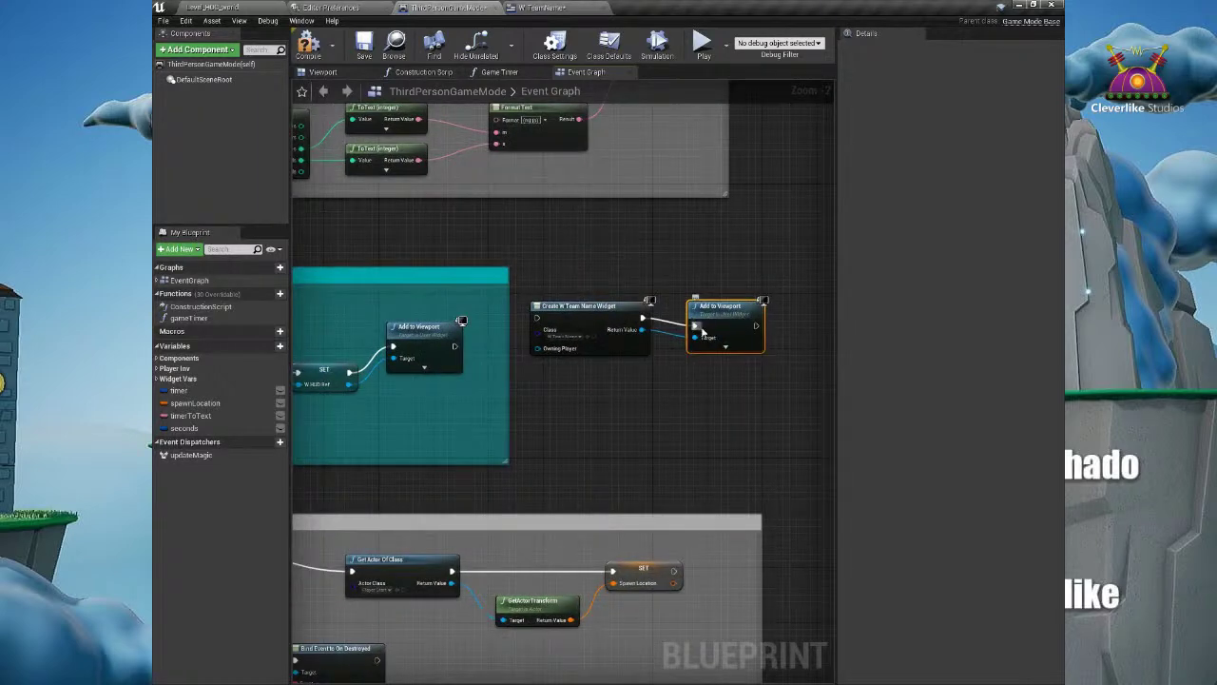
right_drag(556, 303, 706, 314)
drag(706, 314, 334, 278)
right_drag(318, 345, 451, 355)
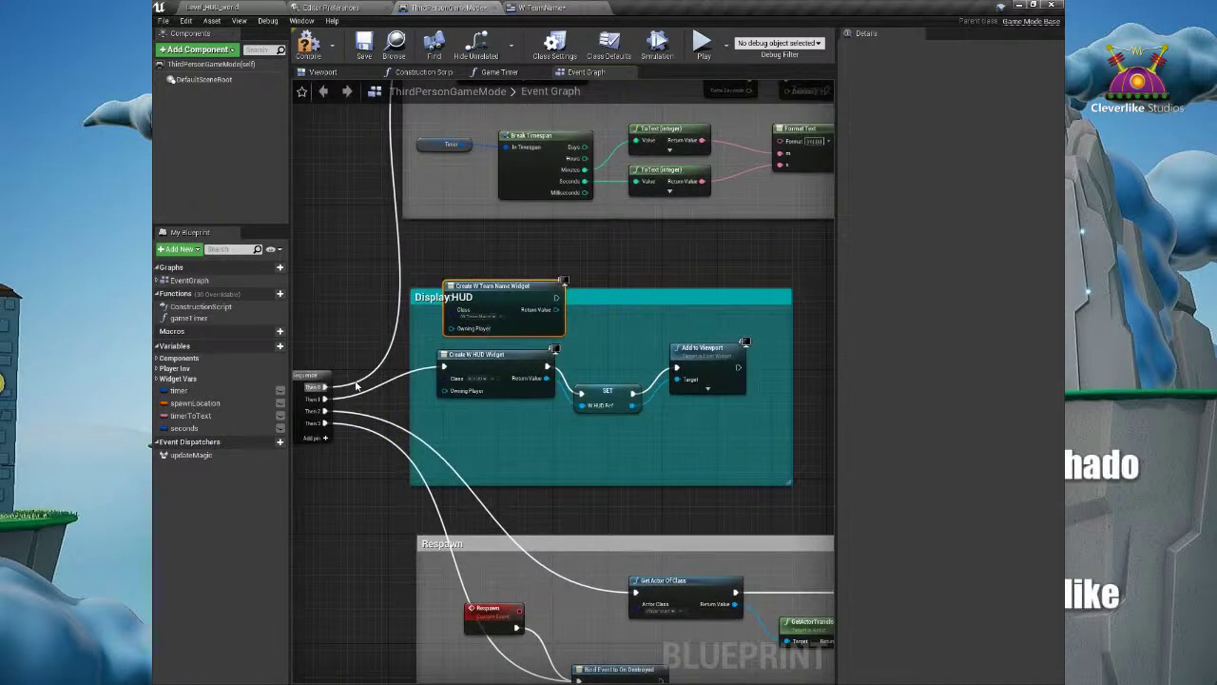
drag(322, 399, 459, 302)
key(ctrl+z)
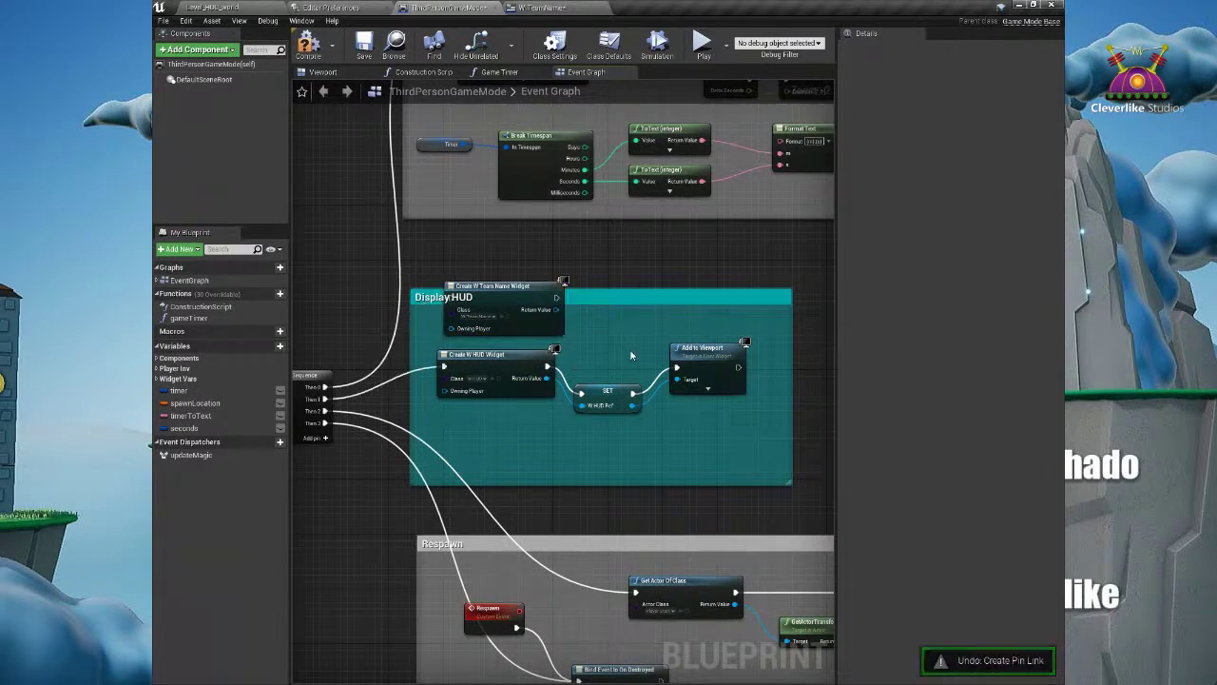
Step: Move Create W Team Name Widget between the W HUD Ref SET node and the HUD's Add to Viewport, and link SET's execution output to it
right_drag(631, 354, 552, 350)
drag(624, 356, 690, 350)
drag(452, 307, 784, 365)
right_drag(727, 318, 620, 302)
drag(469, 307, 524, 314)
drag(447, 395, 516, 323)
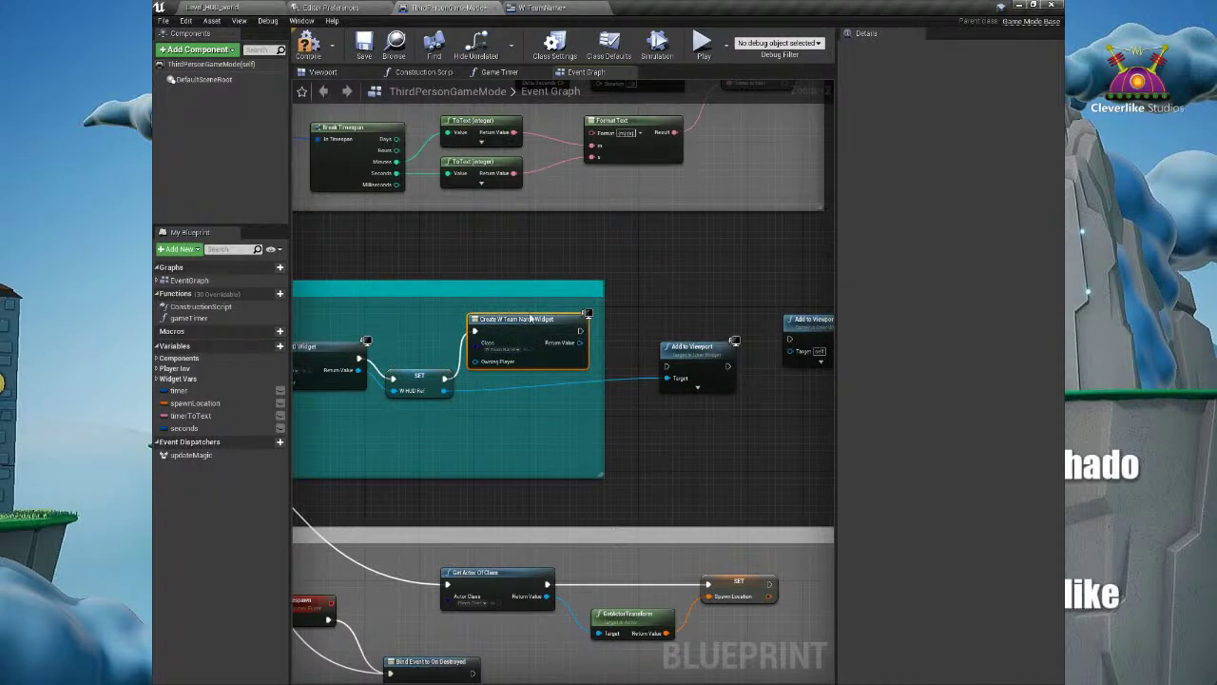
Step: Wire Create W Team Name Widget's execution and Return Value into the HUD's Add to Viewport, and delete the spare Add to Viewport node
drag(527, 321, 666, 366)
drag(601, 345, 670, 384)
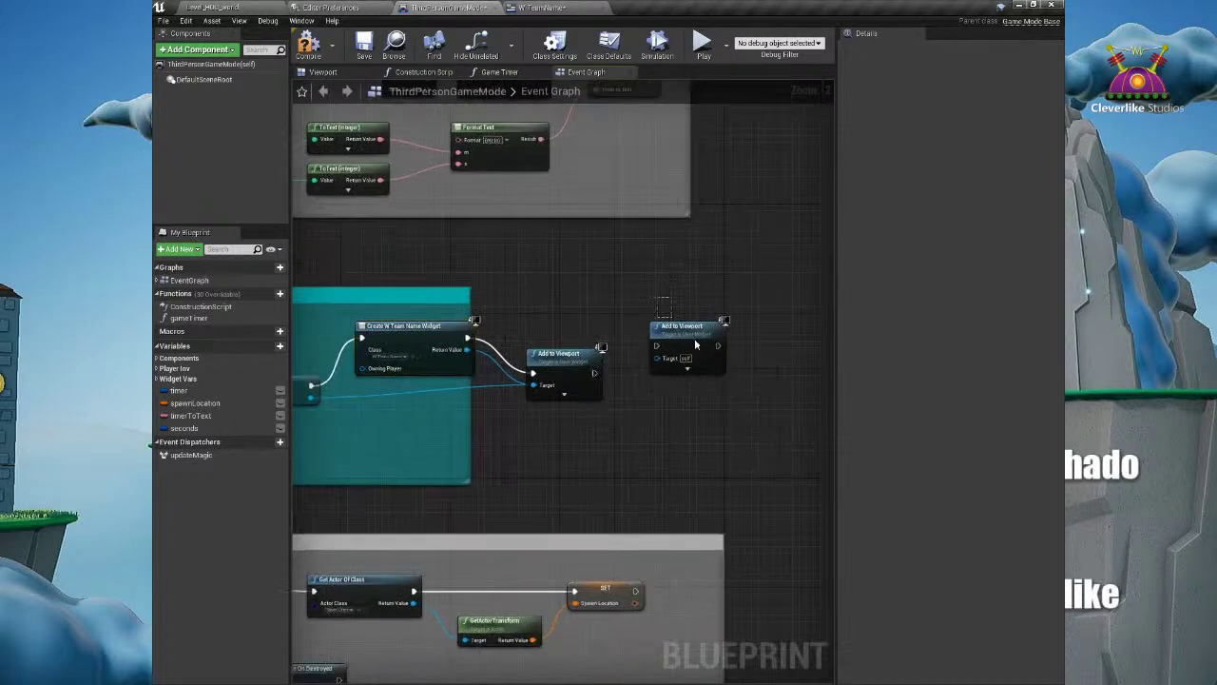
click(723, 350)
key(Delete)
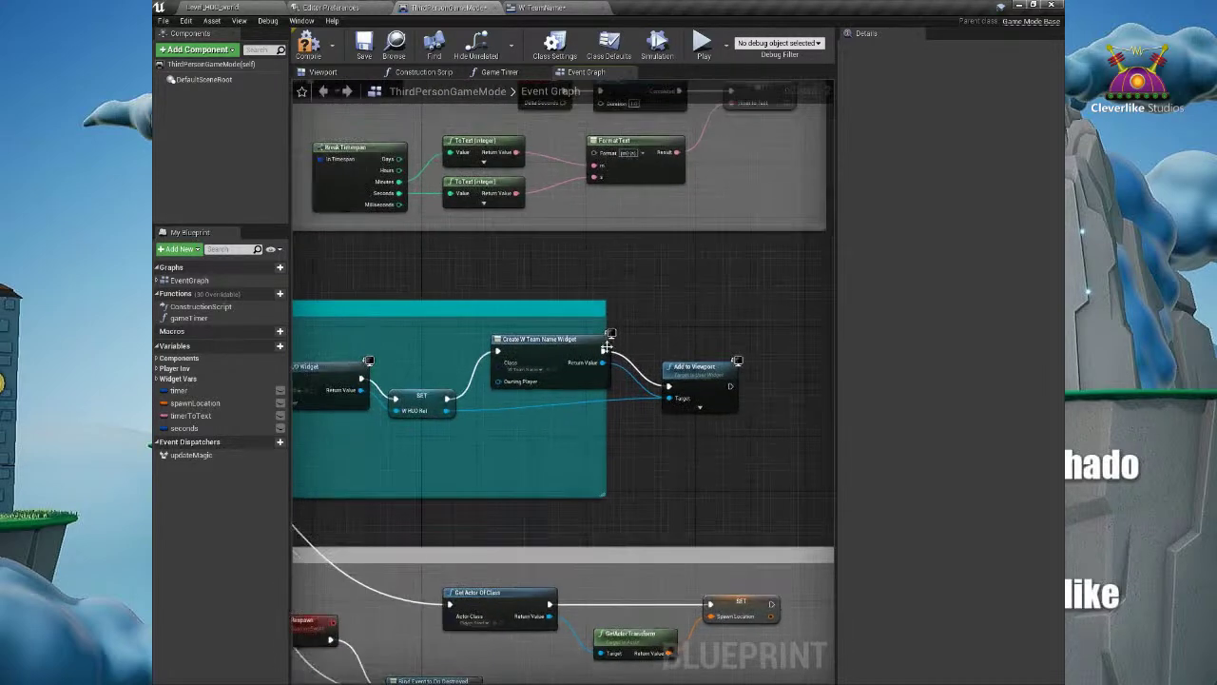
Step: Compile the ThirdPersonGameMode blueprint, return to the Level_HOC_world viewport and start playing the level in the editor
click(308, 43)
click(218, 7)
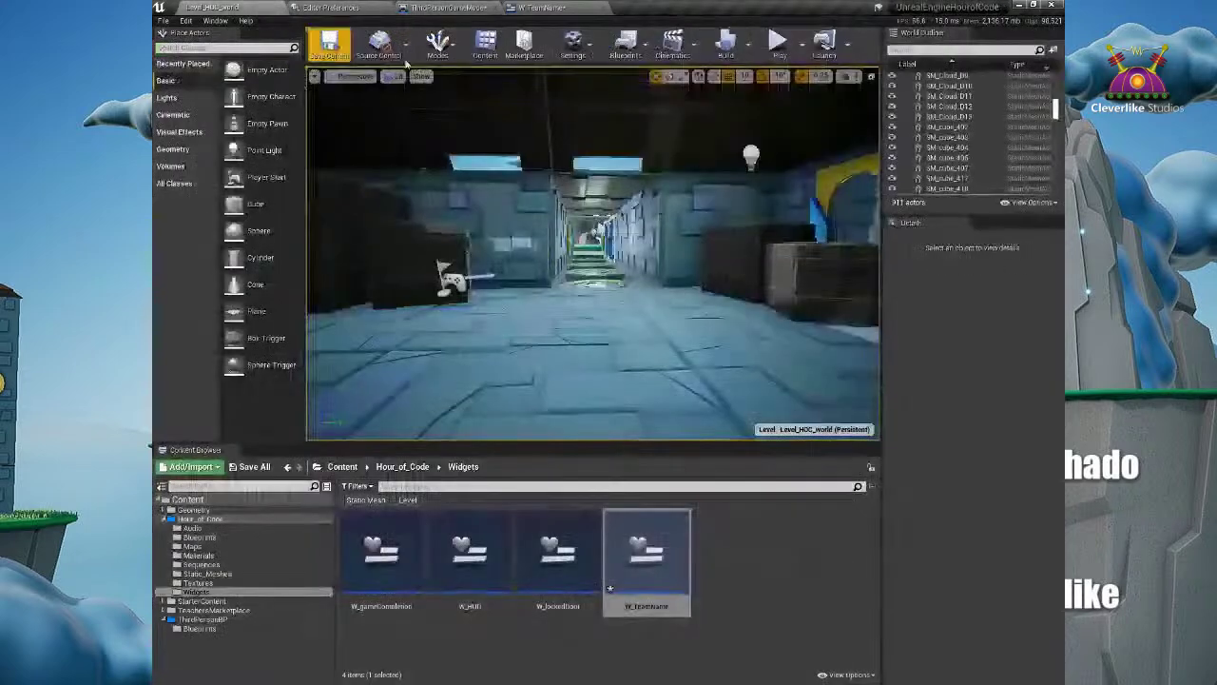
click(779, 48)
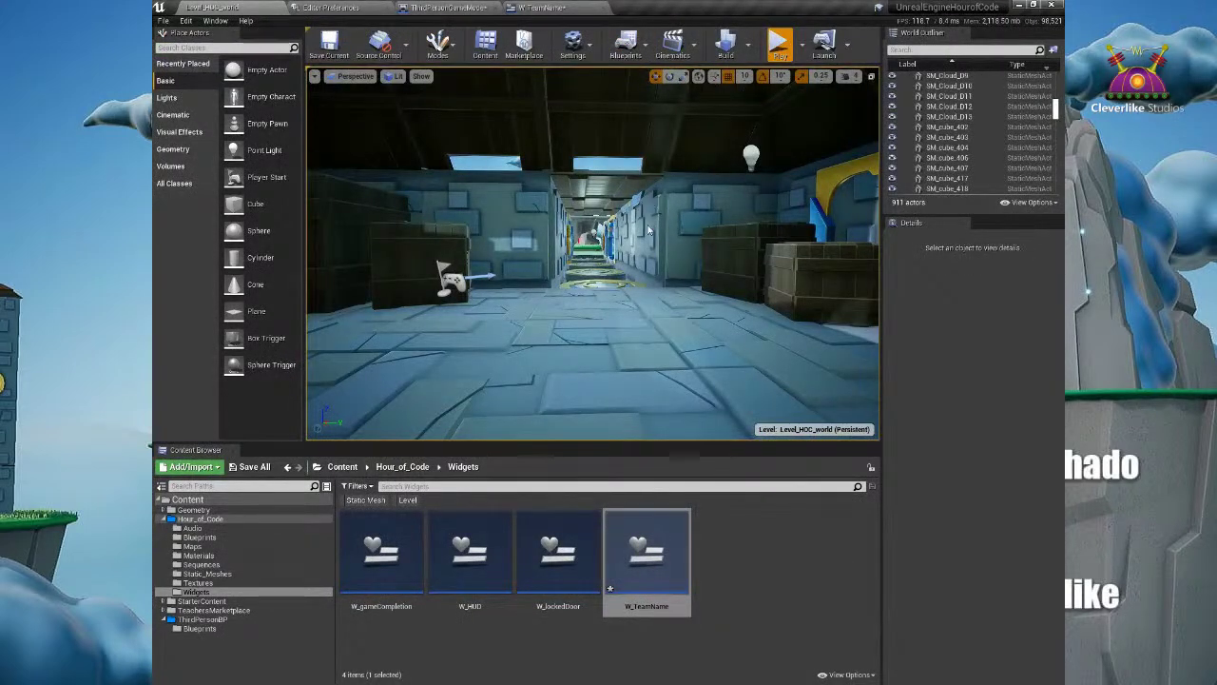
click(614, 279)
Step: Walk the character around the hallway to check the team name text alongside the HUD, and stop the play session
key(w)
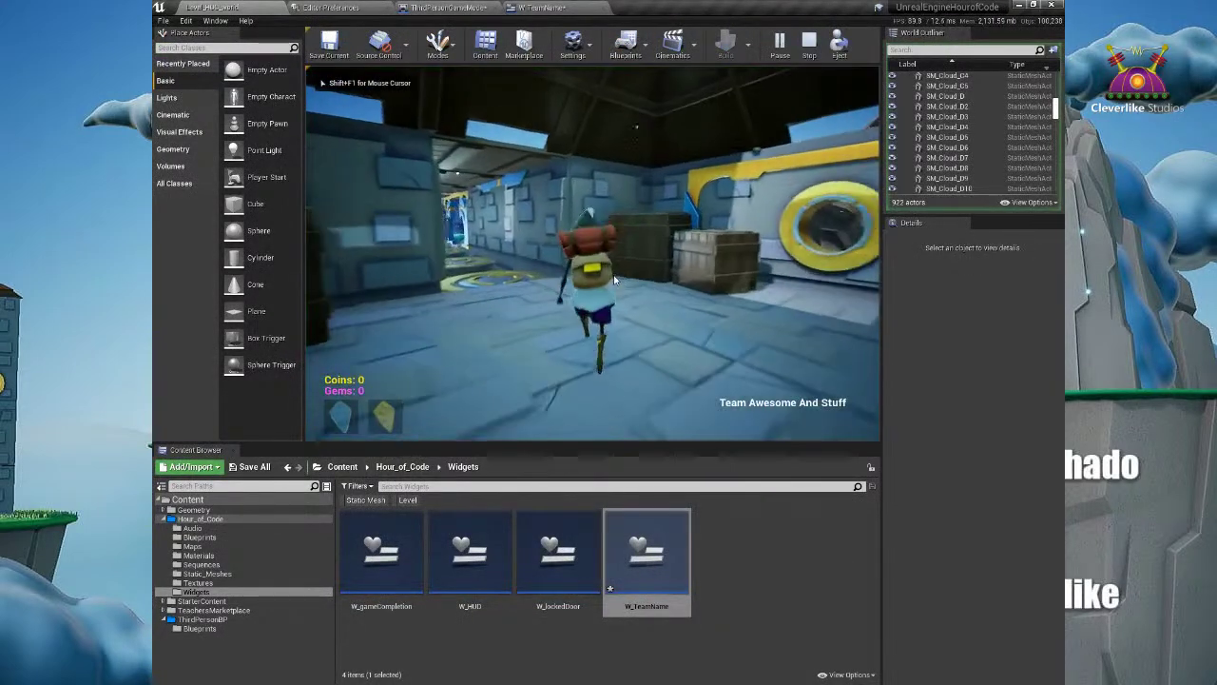
key(w)
key(d)
key(a)
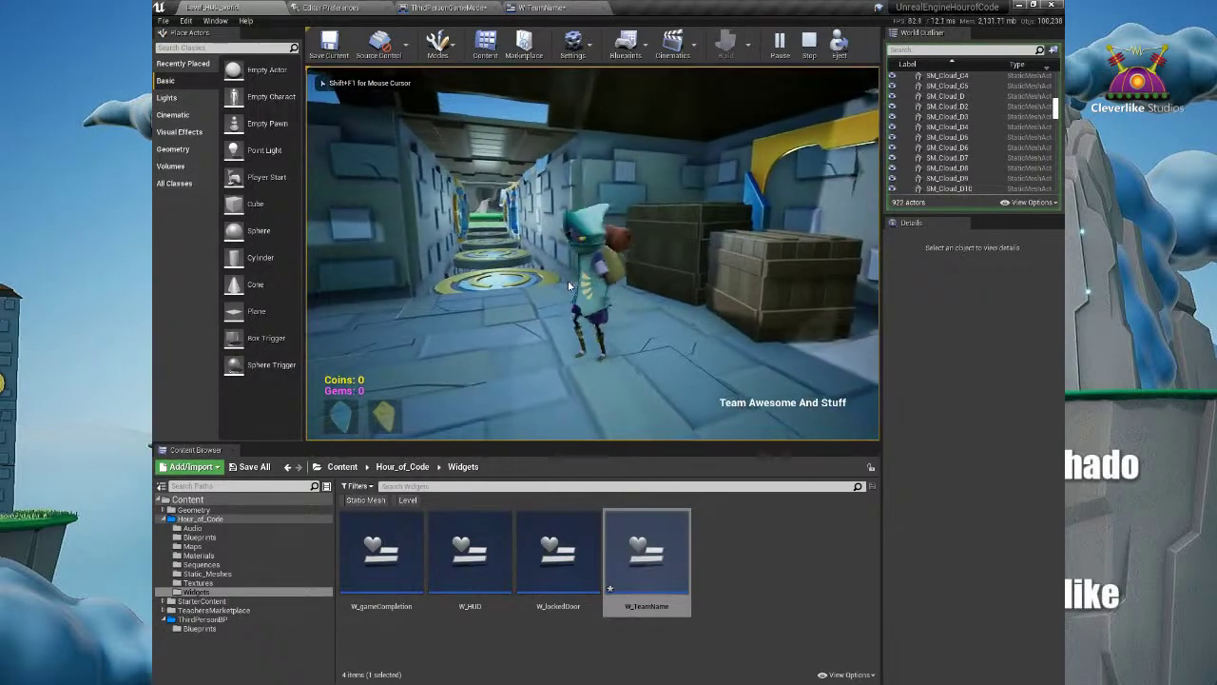
key(s)
key(w)
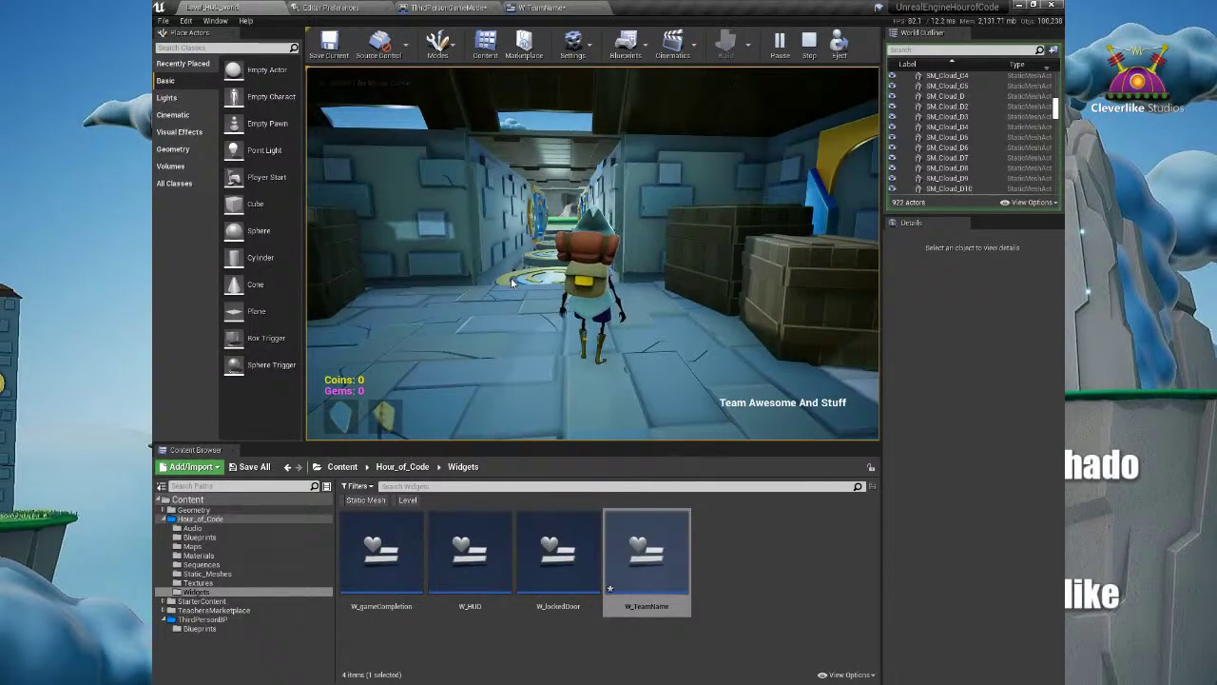
key(a)
key(w)
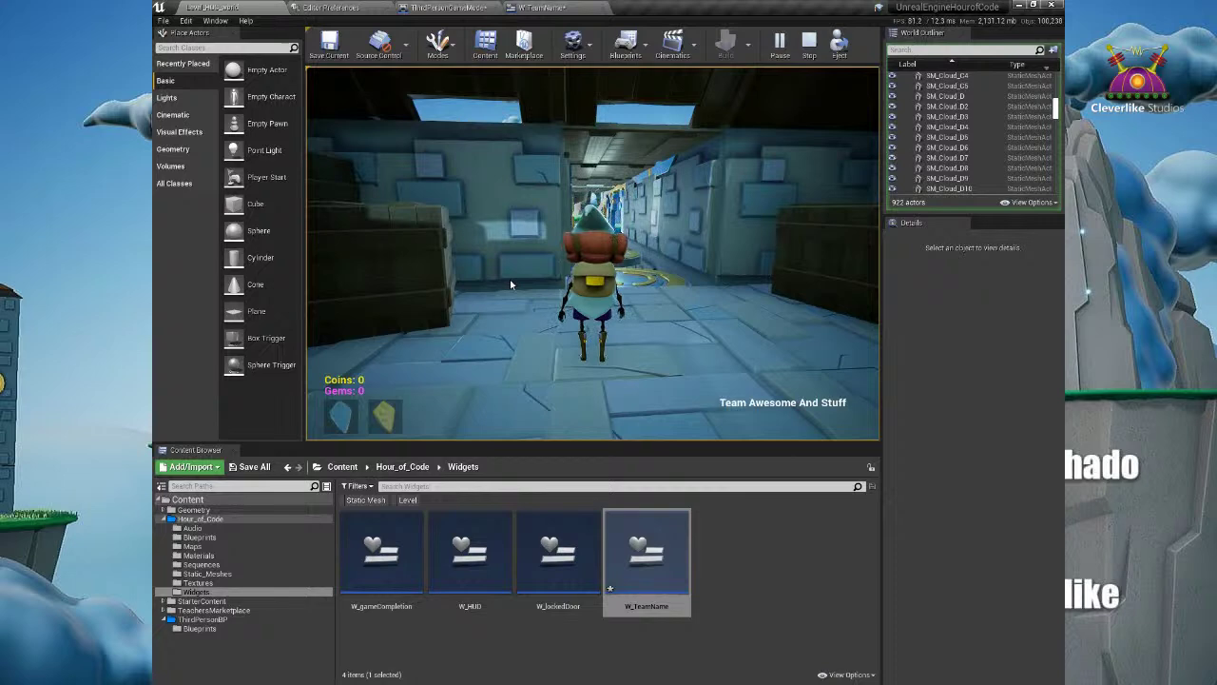
drag(511, 278, 491, 276)
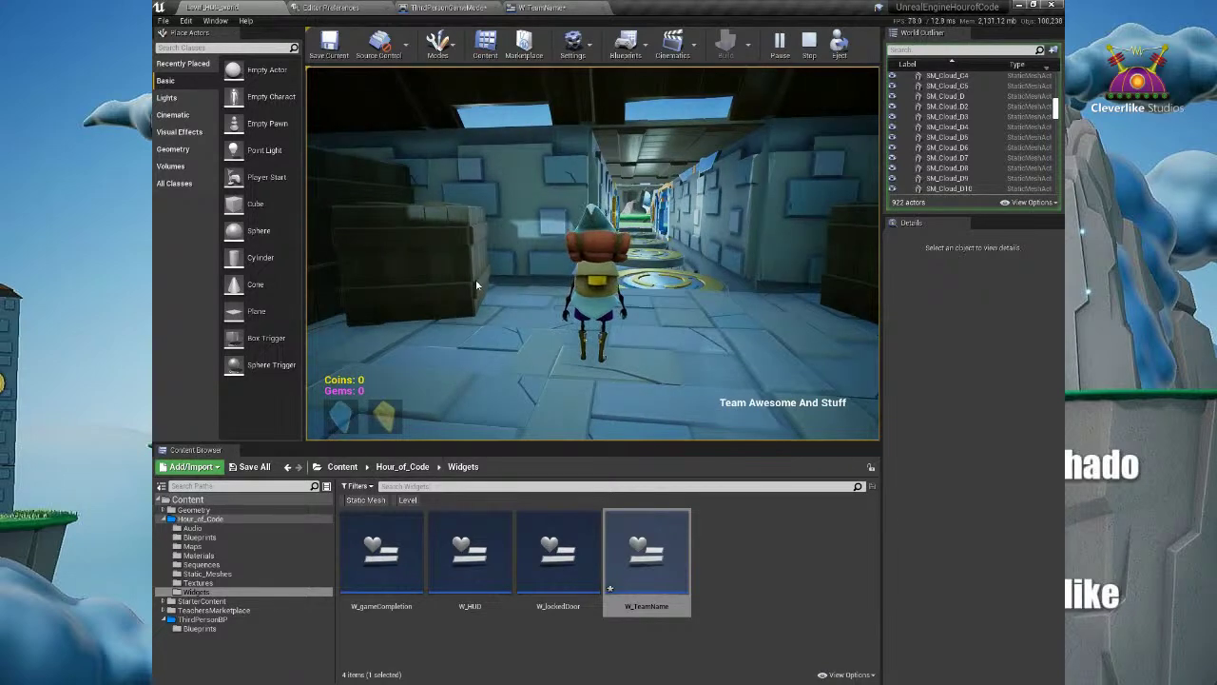
key(Escape)
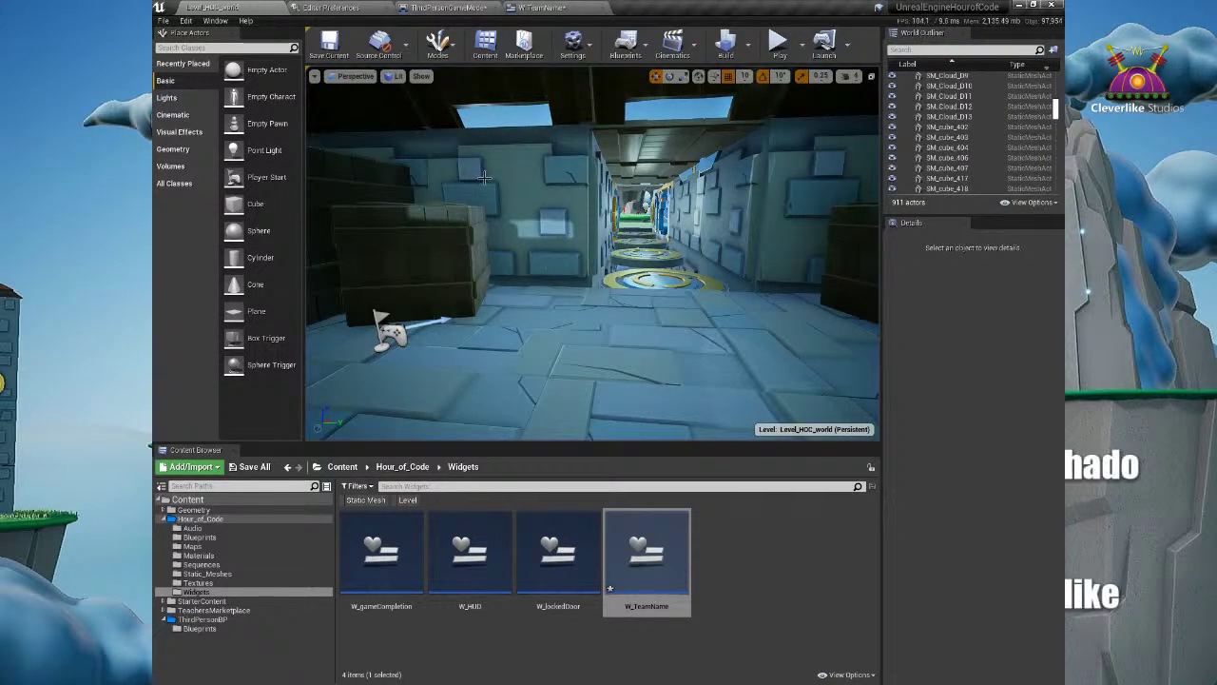
Step: Return to the W_TeamName designer and examine where the Team Awesome And Stuff text sits on the canvas
click(542, 8)
right_drag(609, 293, 564, 247)
scroll(572, 251, up, 2)
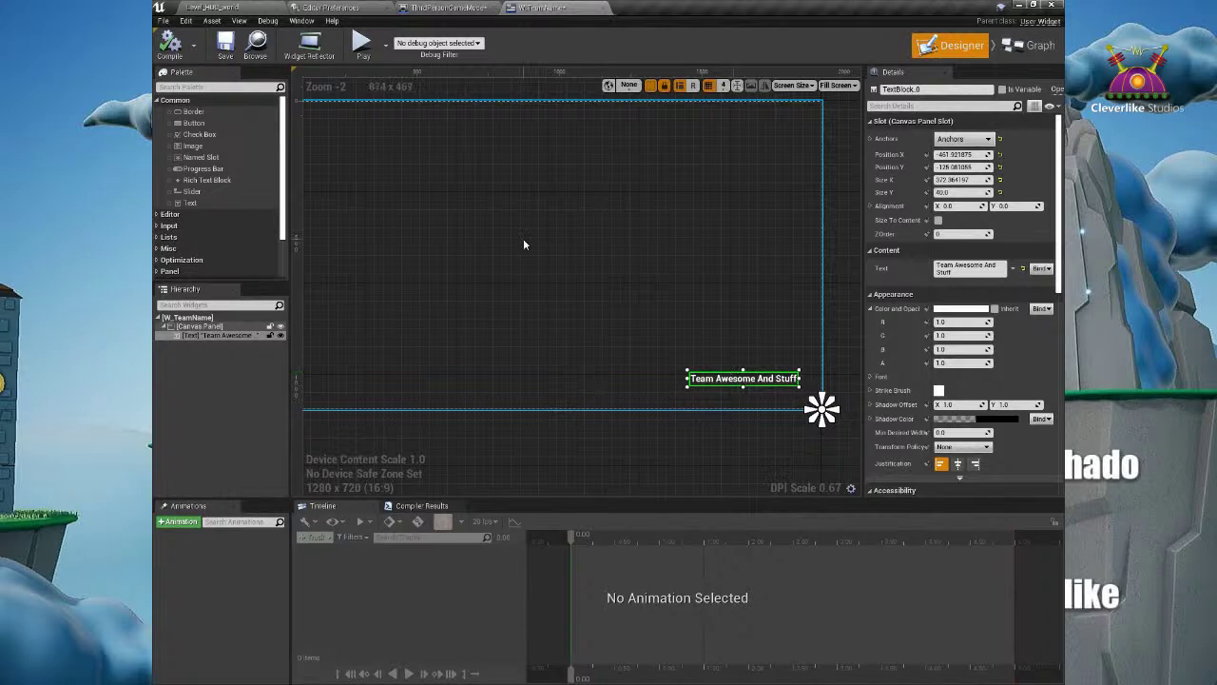
scroll(547, 245, down, 2)
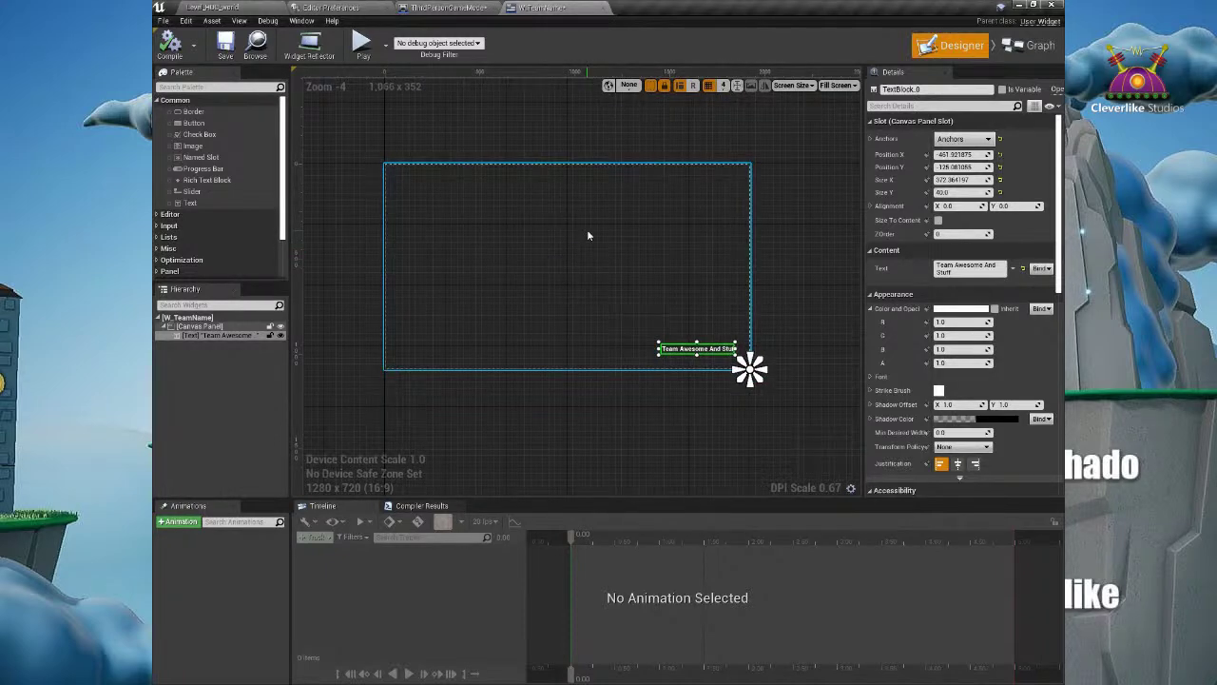
Step: Open the Epic Games Launcher, search the Unreal Engine Marketplace for "hour of code", and close the launcher
key(super)
text(ep)
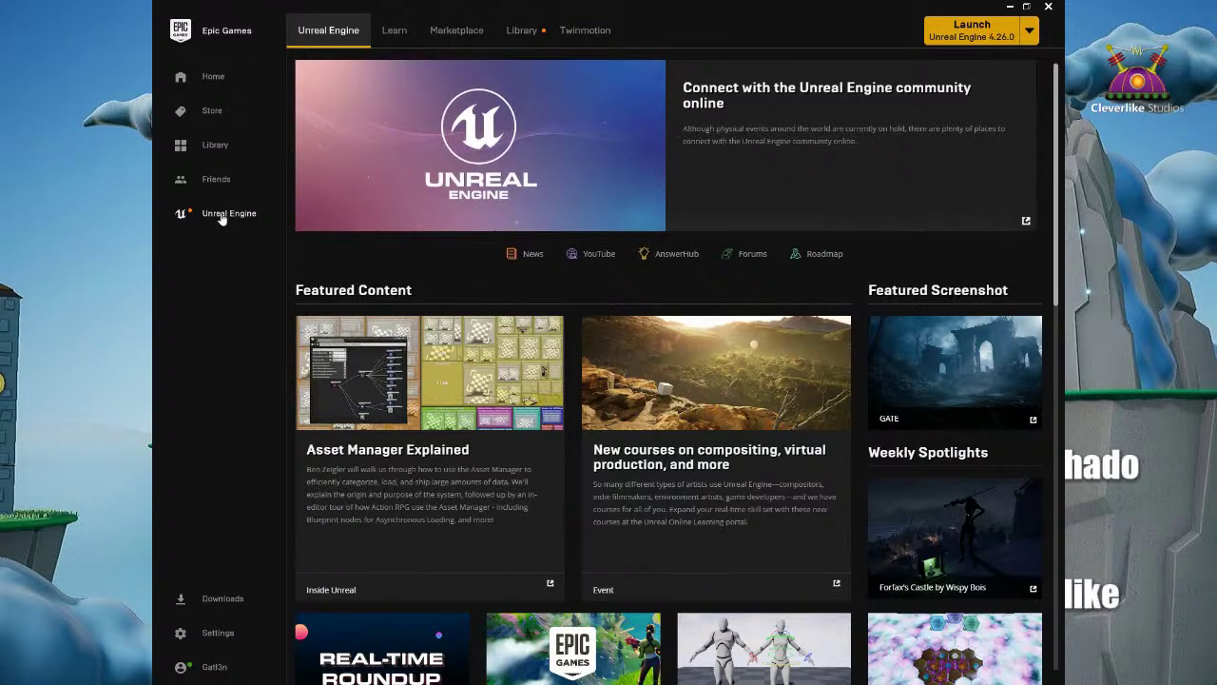
click(458, 31)
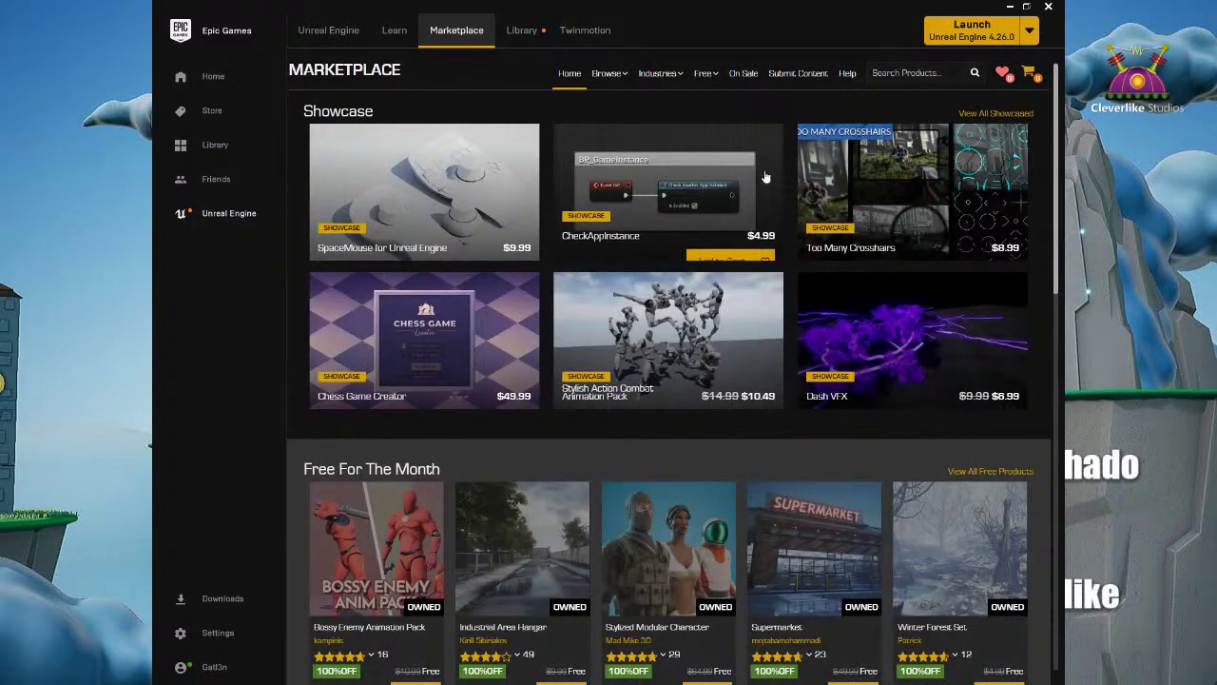
click(910, 71)
text(hour)
key(space)
text(f co)
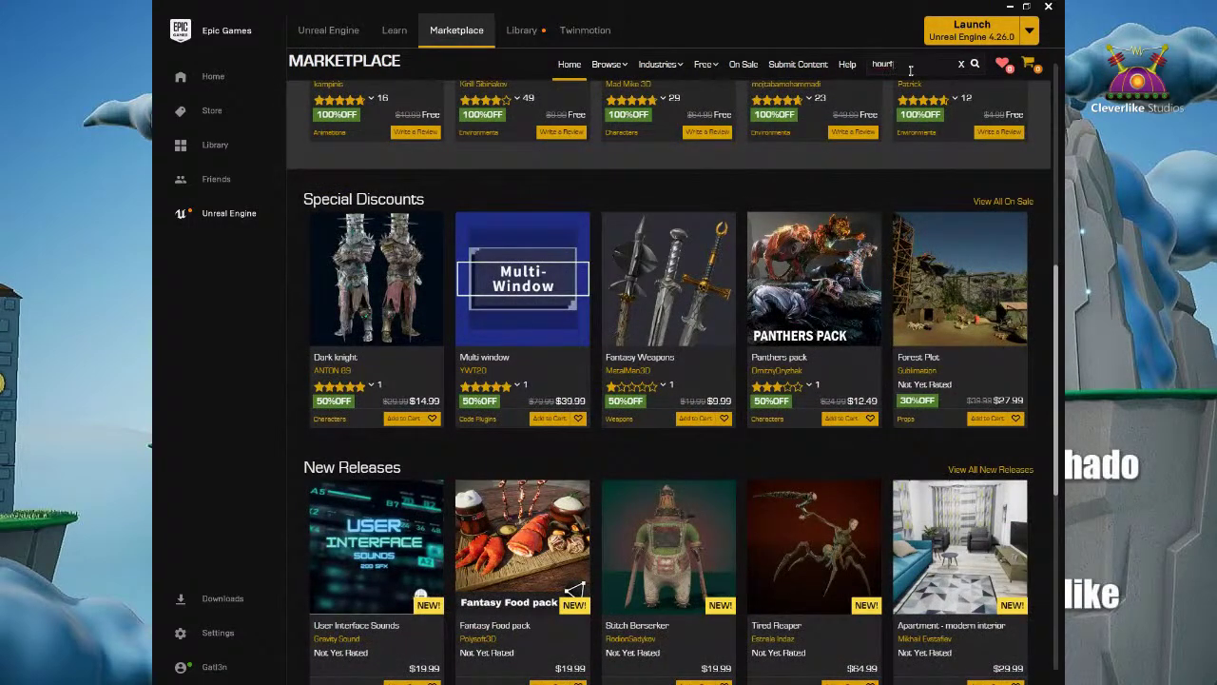
text(de)
key(Return)
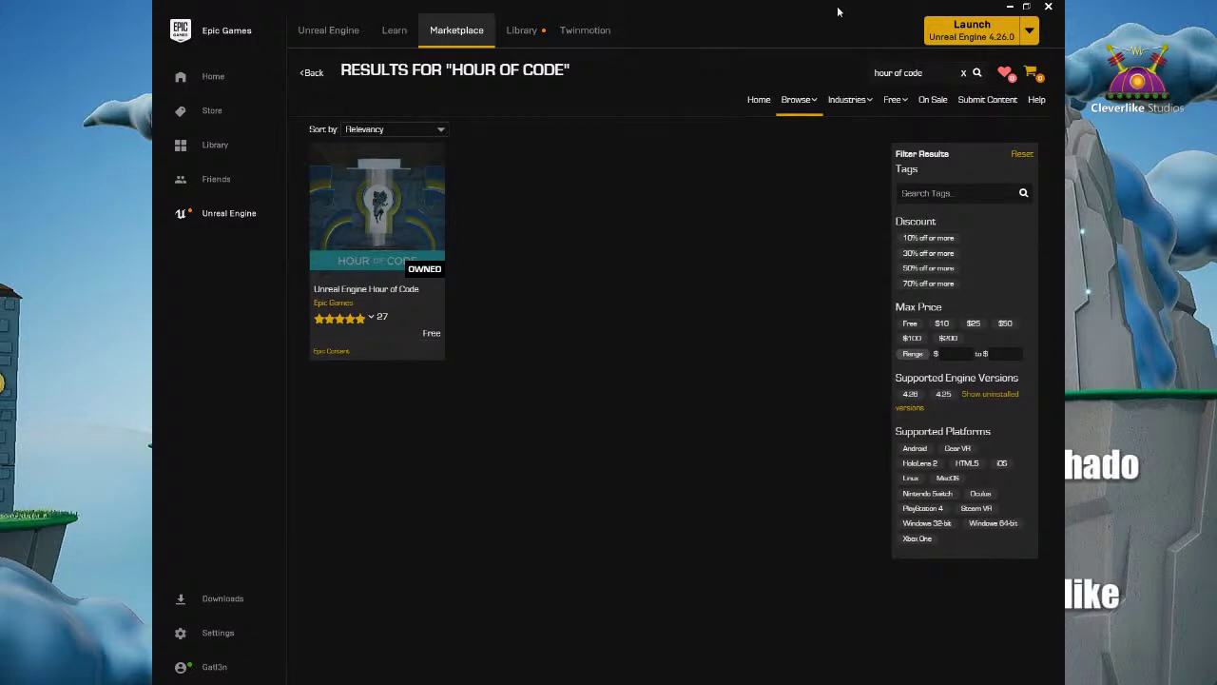
click(1049, 10)
Step: Return to the Level_HOC_world viewport, view the outdoor bridge and islands, and open the Levels window
click(395, 7)
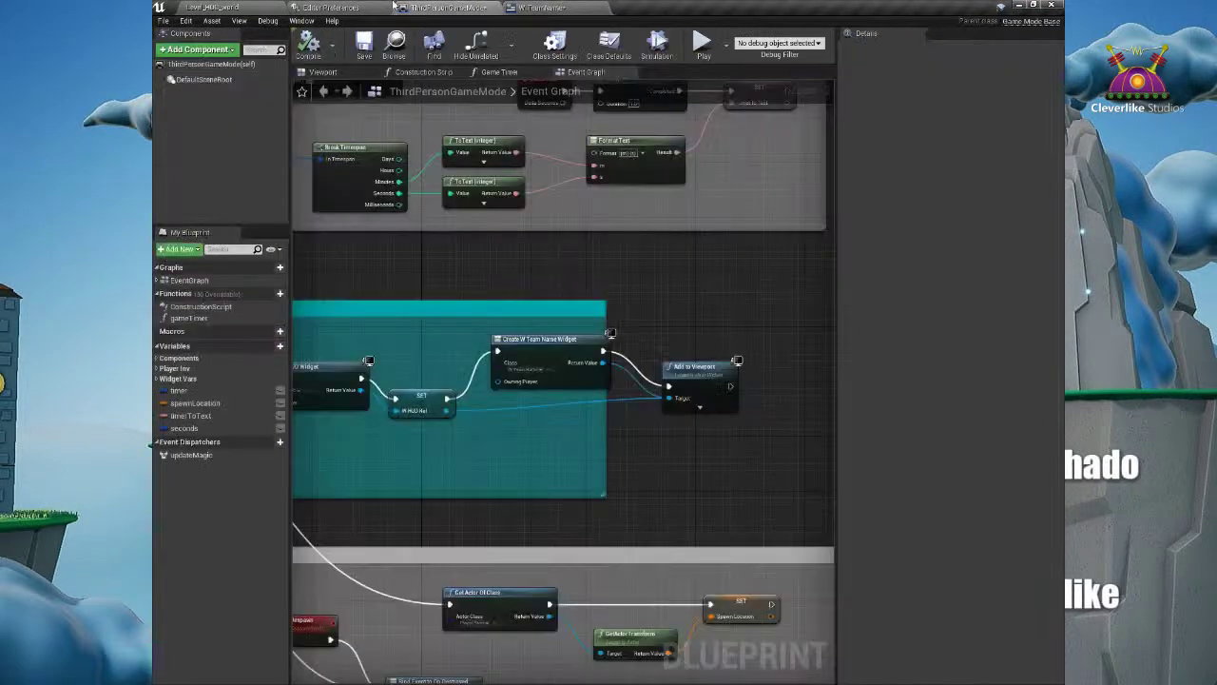
click(344, 6)
click(262, 6)
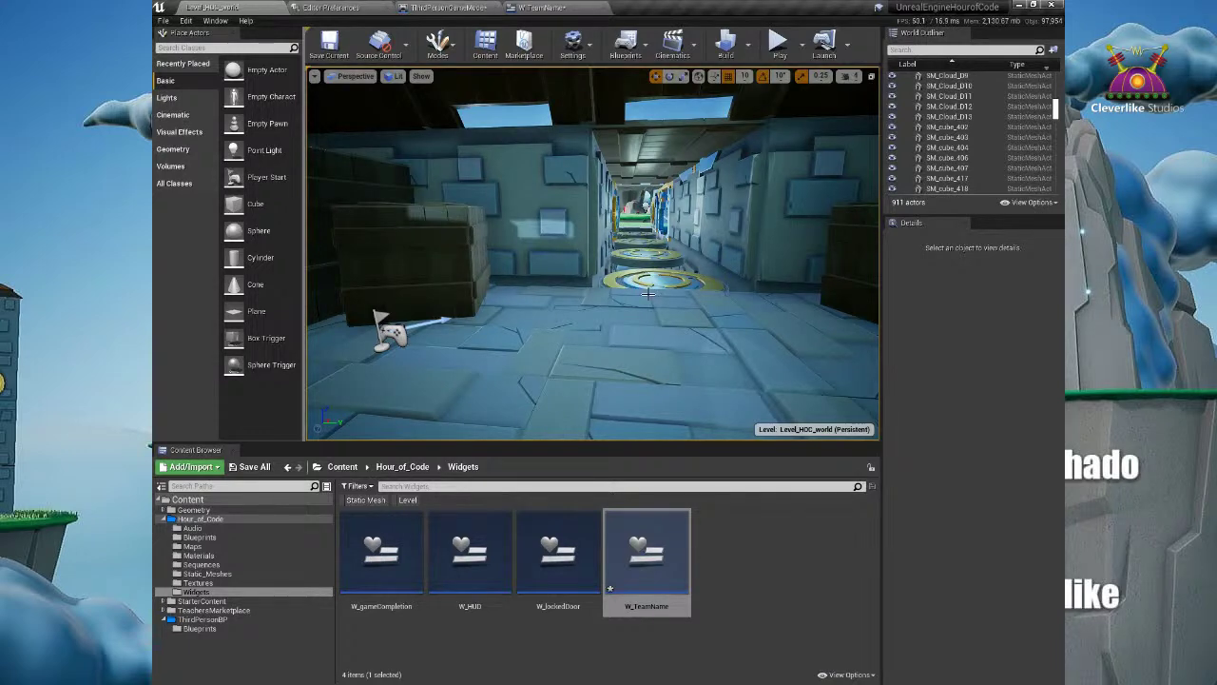
right_drag(607, 310, 586, 338)
middle_drag(588, 337, 626, 5)
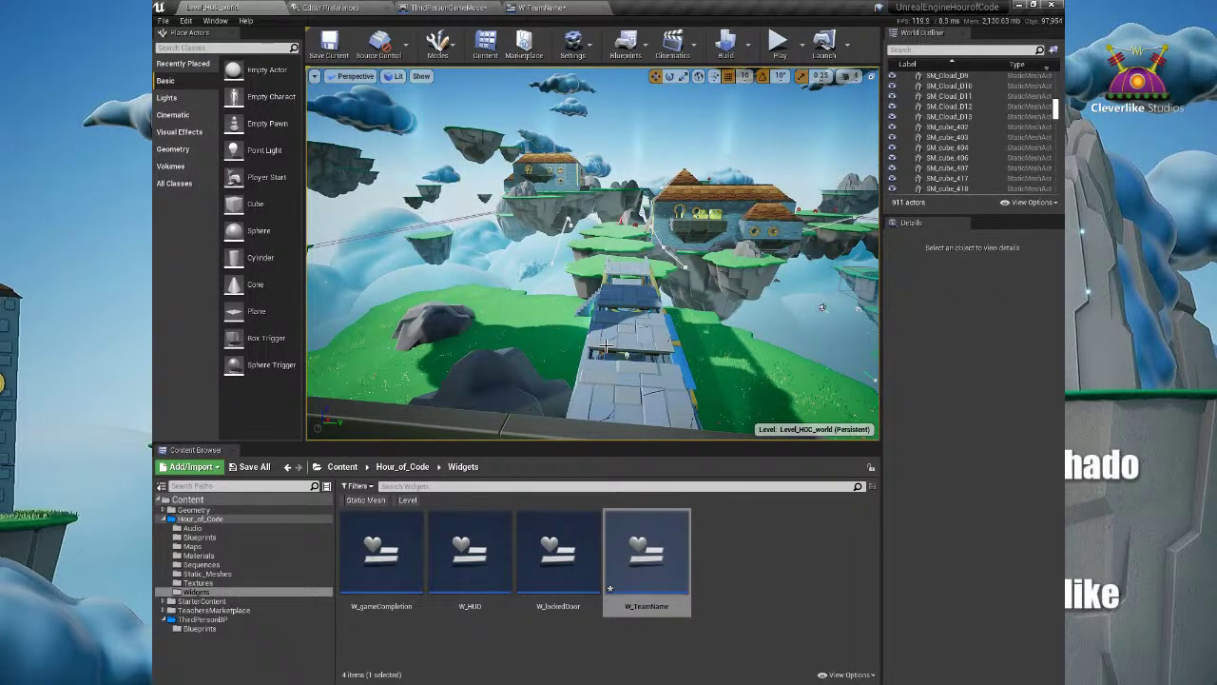
click(213, 20)
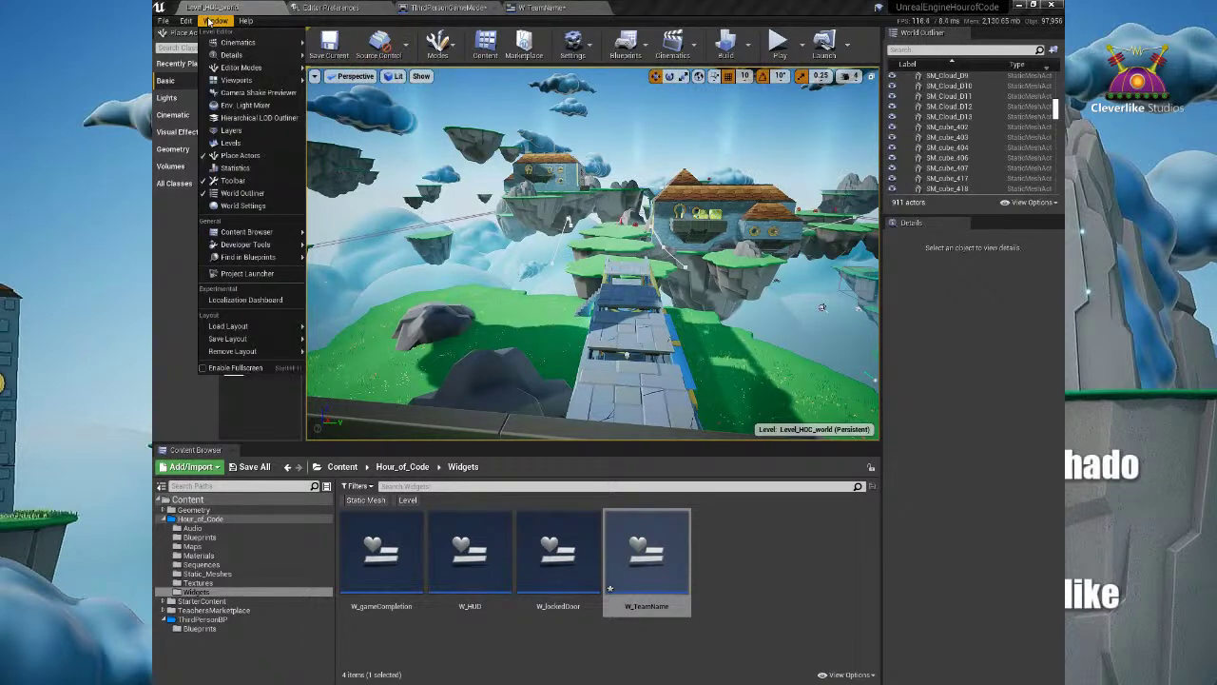
click(273, 145)
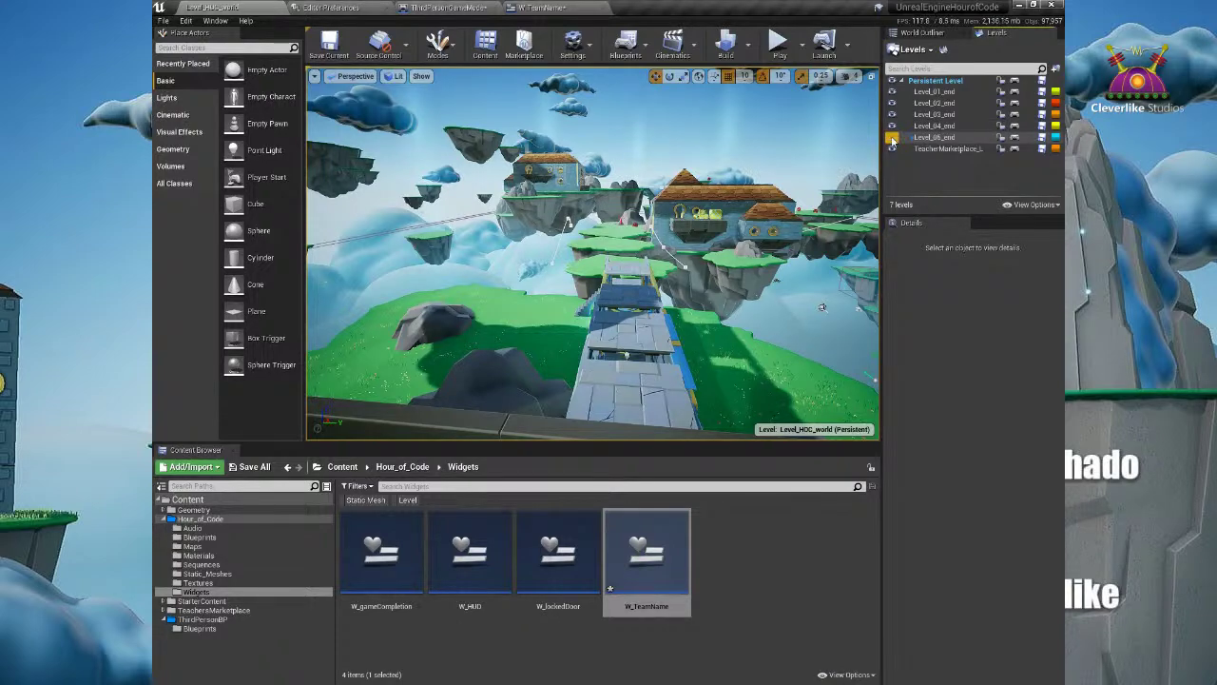
Step: Inspect the stone building with the Level_05_end sublevel hidden, and make that sublevel visible again
right_drag(670, 198, 748, 296)
key(w)
key(s)
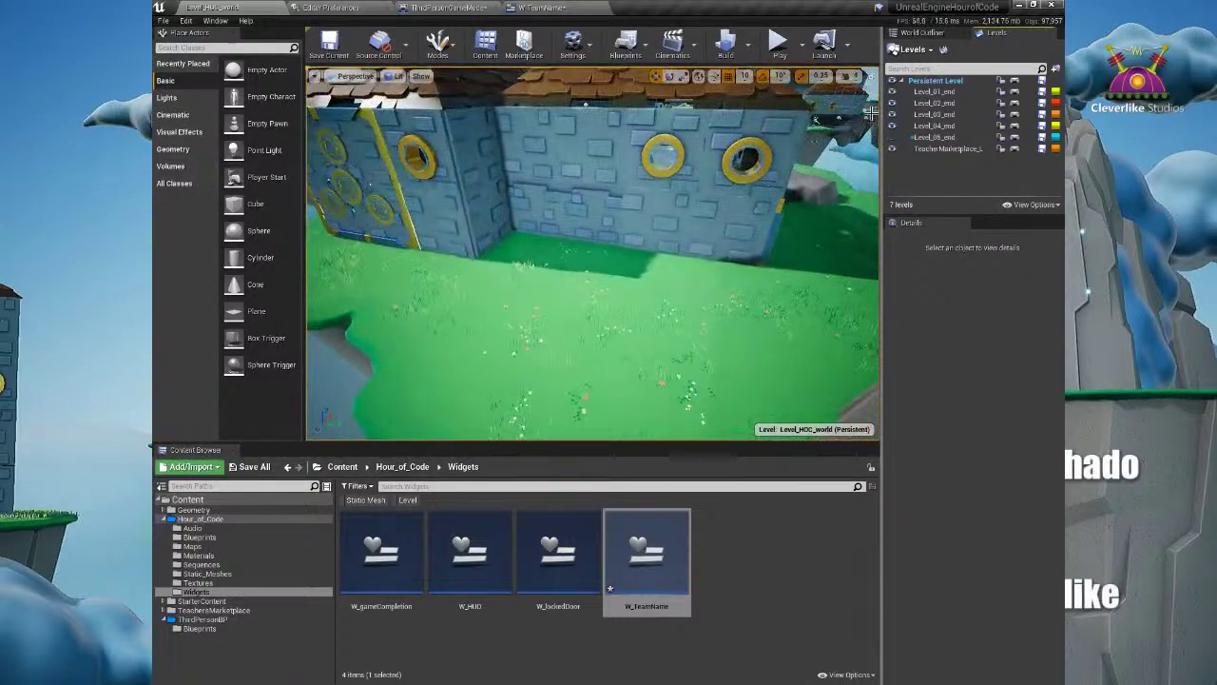
click(891, 137)
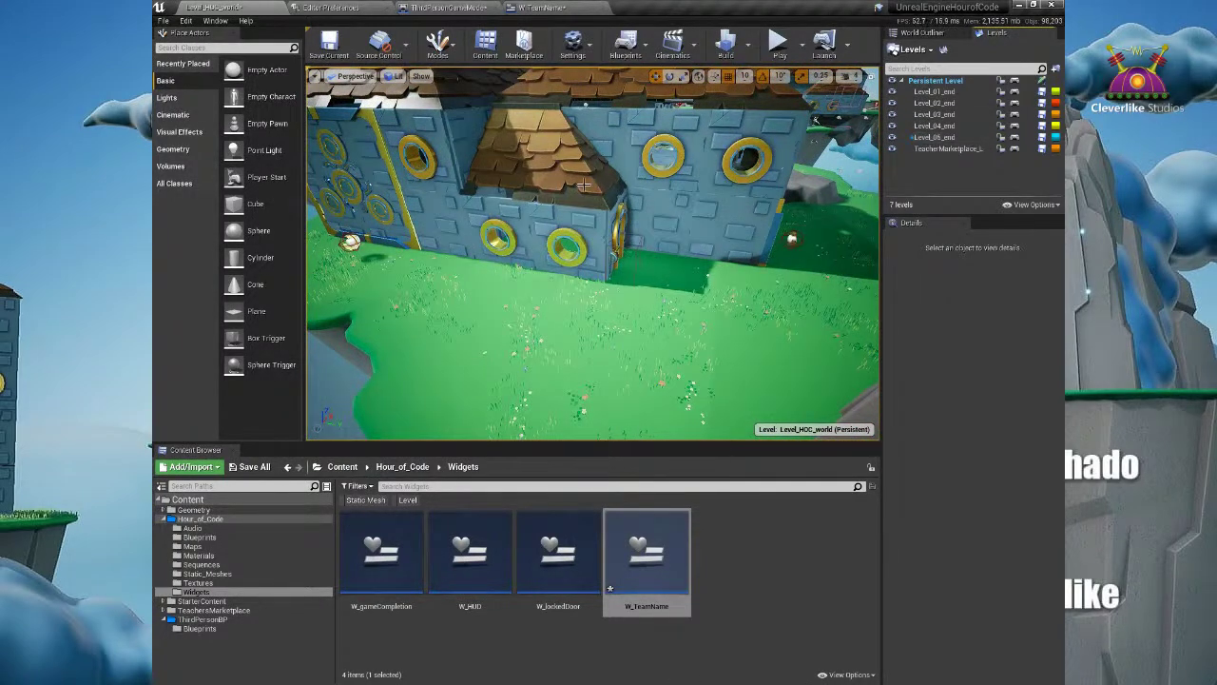
Step: Select the two coins beside the building one after the other to check which level each belongs to
right_drag(494, 123, 485, 125)
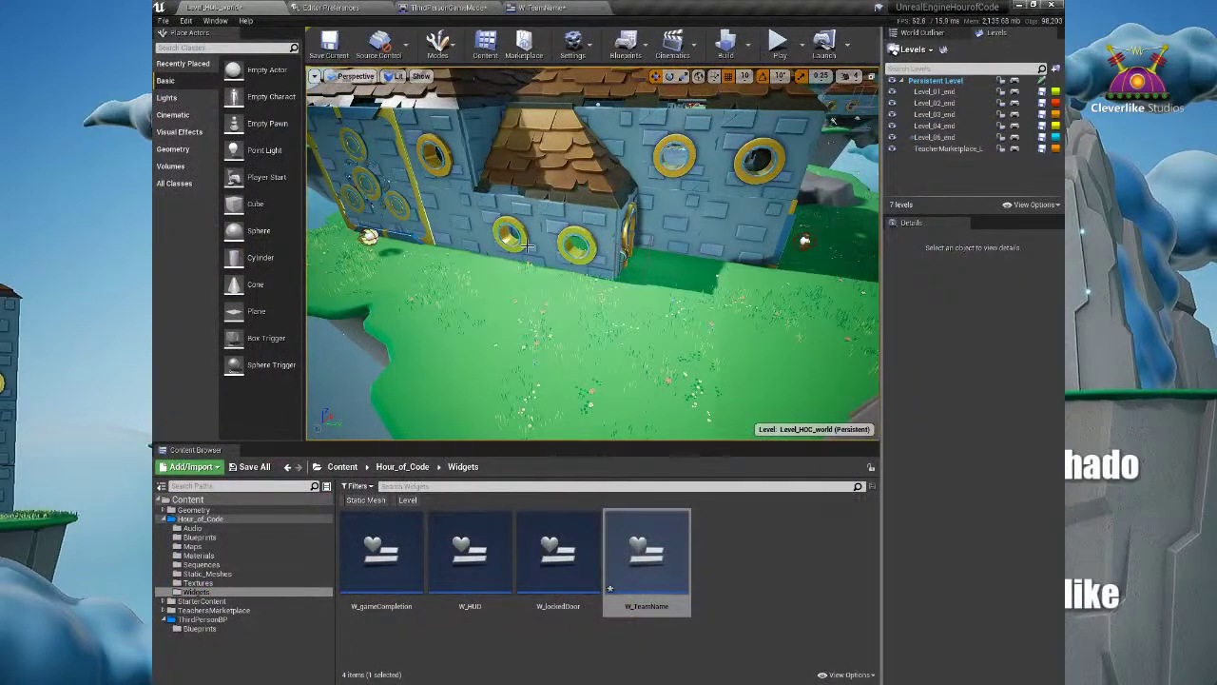
click(369, 238)
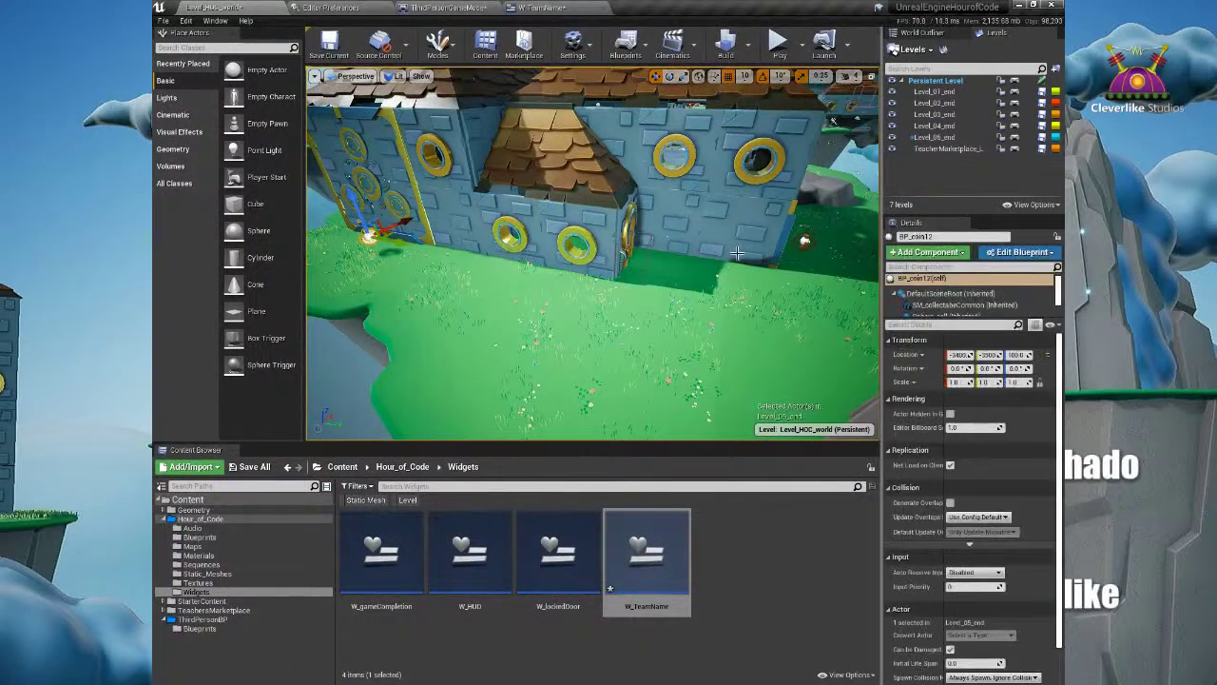
click(803, 241)
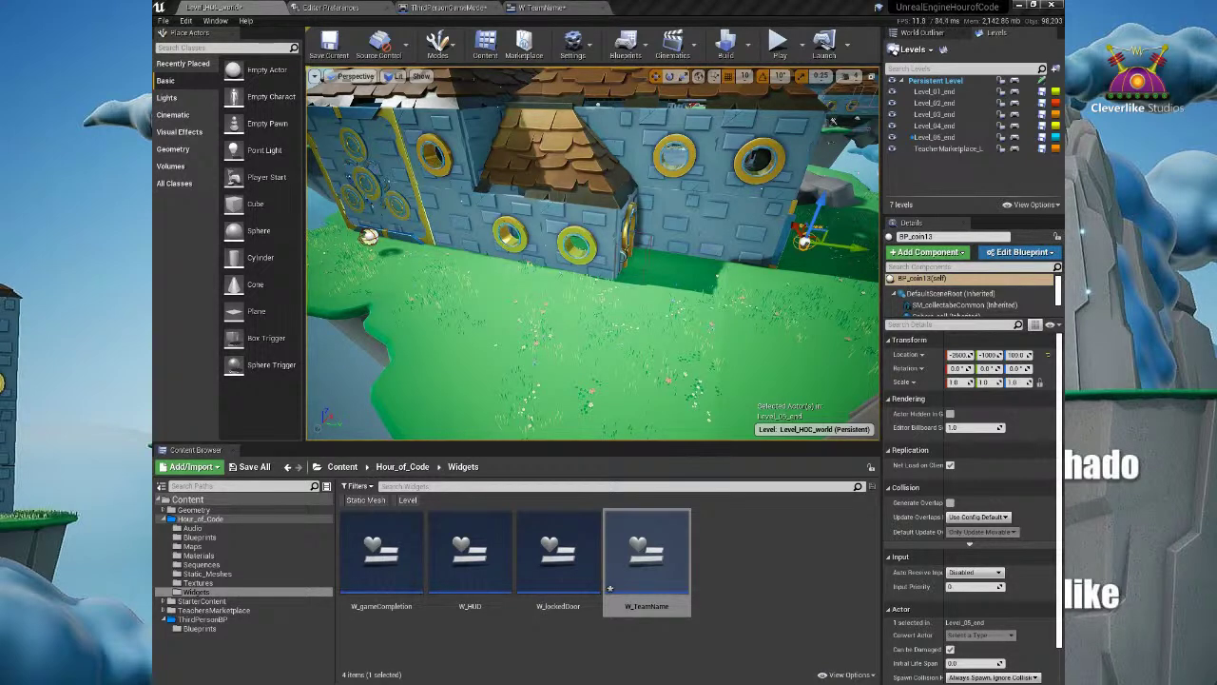
mouse_move(554, 241)
right_down()
mouse_move(572, 232)
mouse_move(557, 258)
right_up()
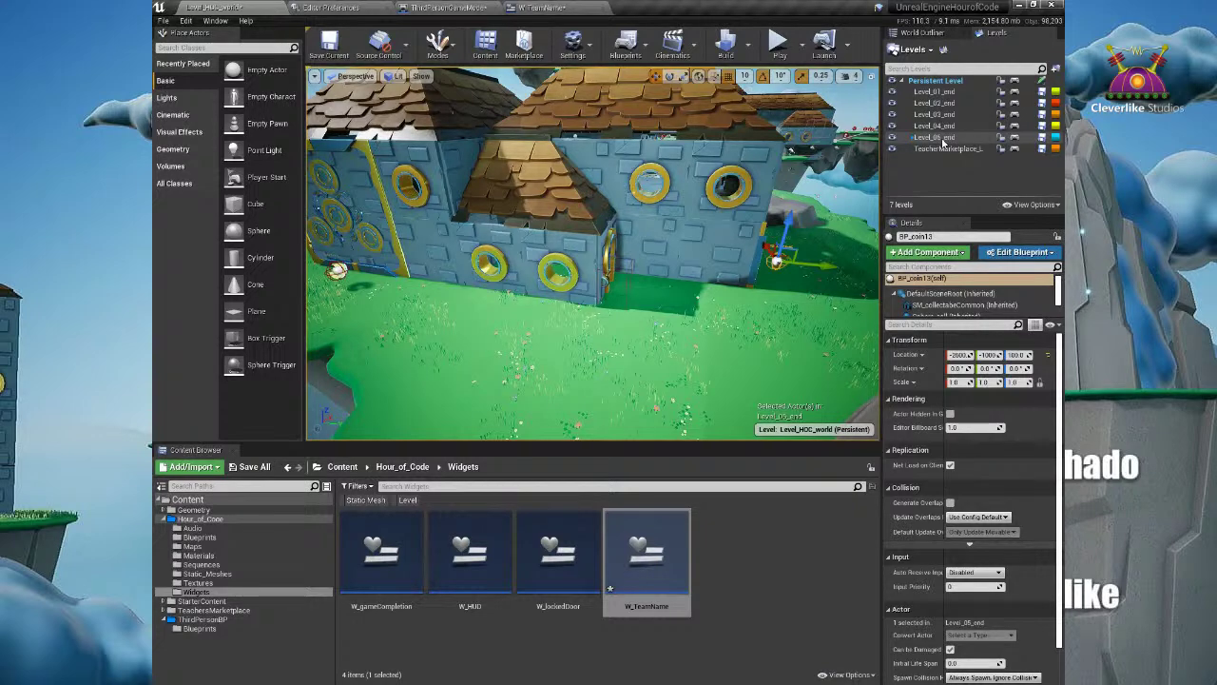
Step: Filter the root Content folder to show only Level assets, and shrink the asset thumbnails
click(254, 501)
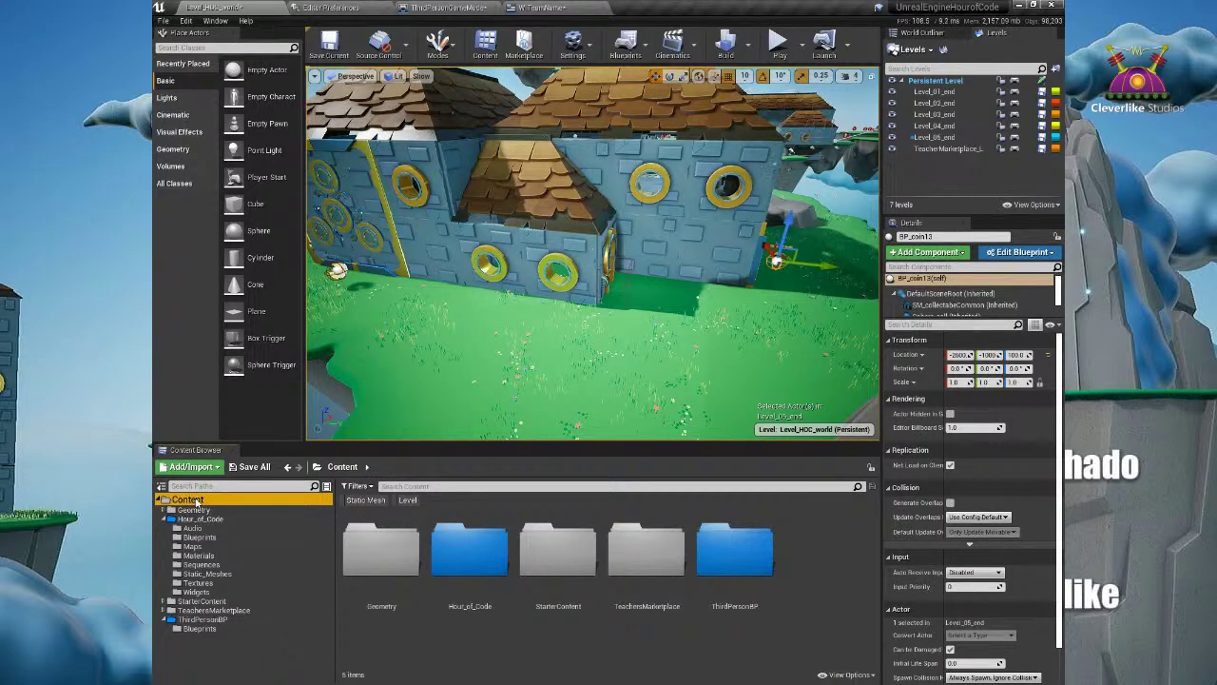
click(359, 487)
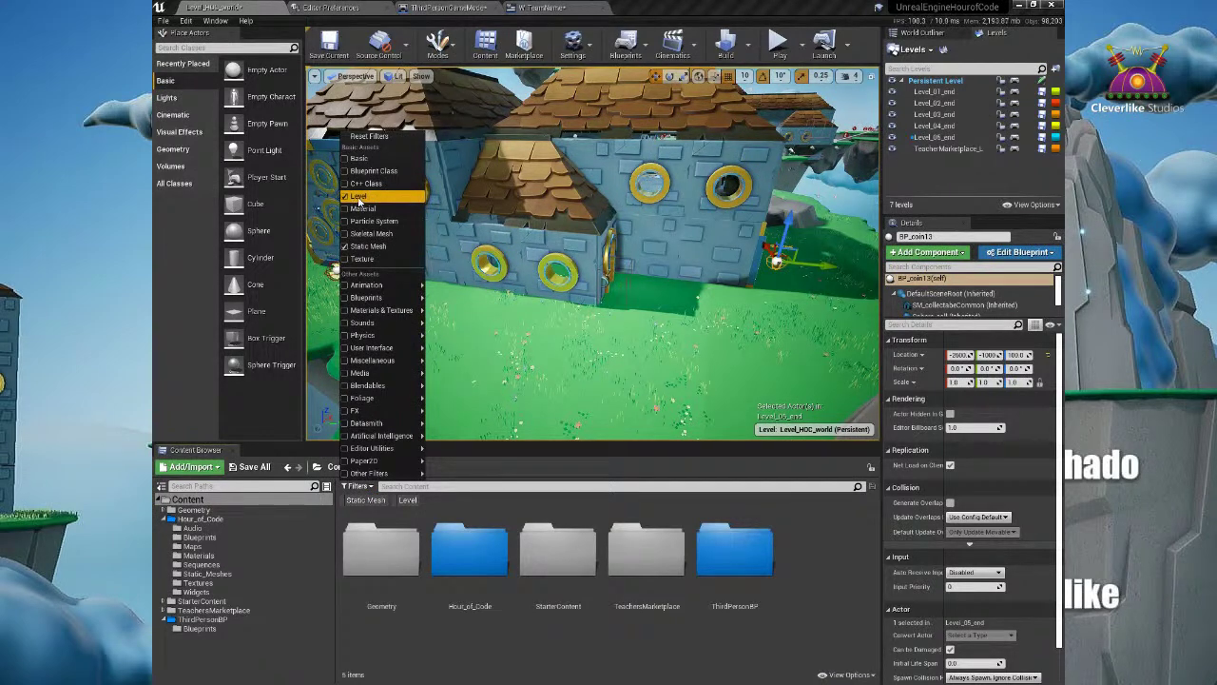
click(566, 499)
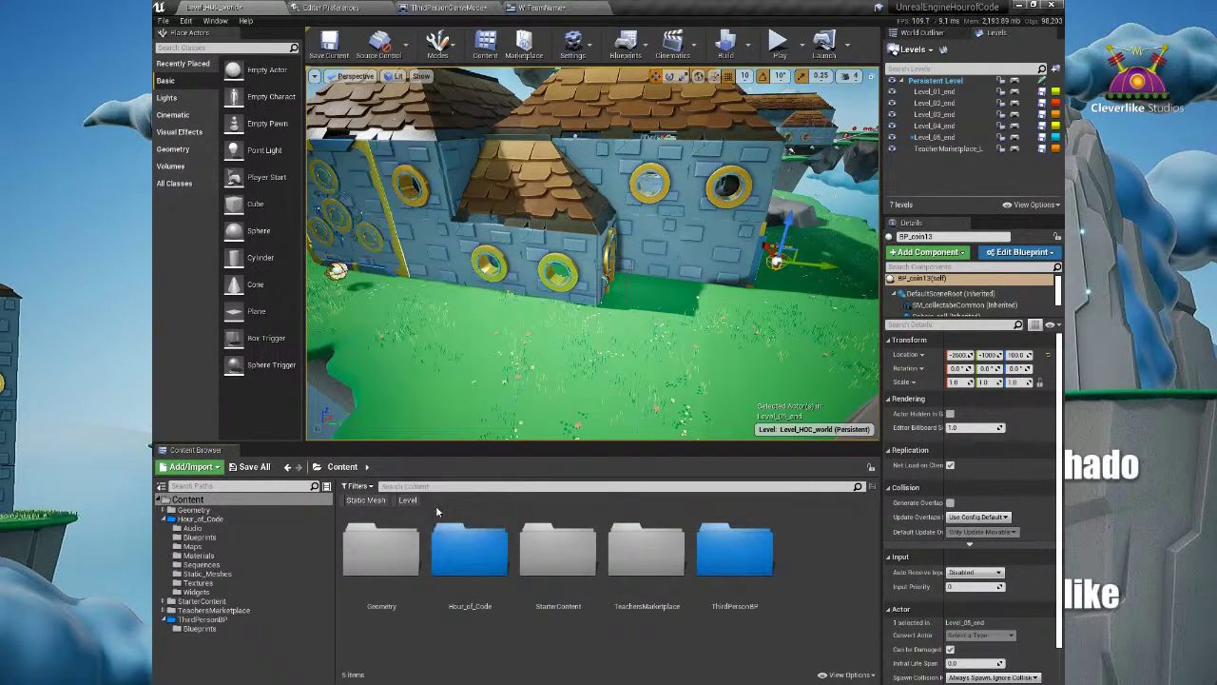
click(408, 499)
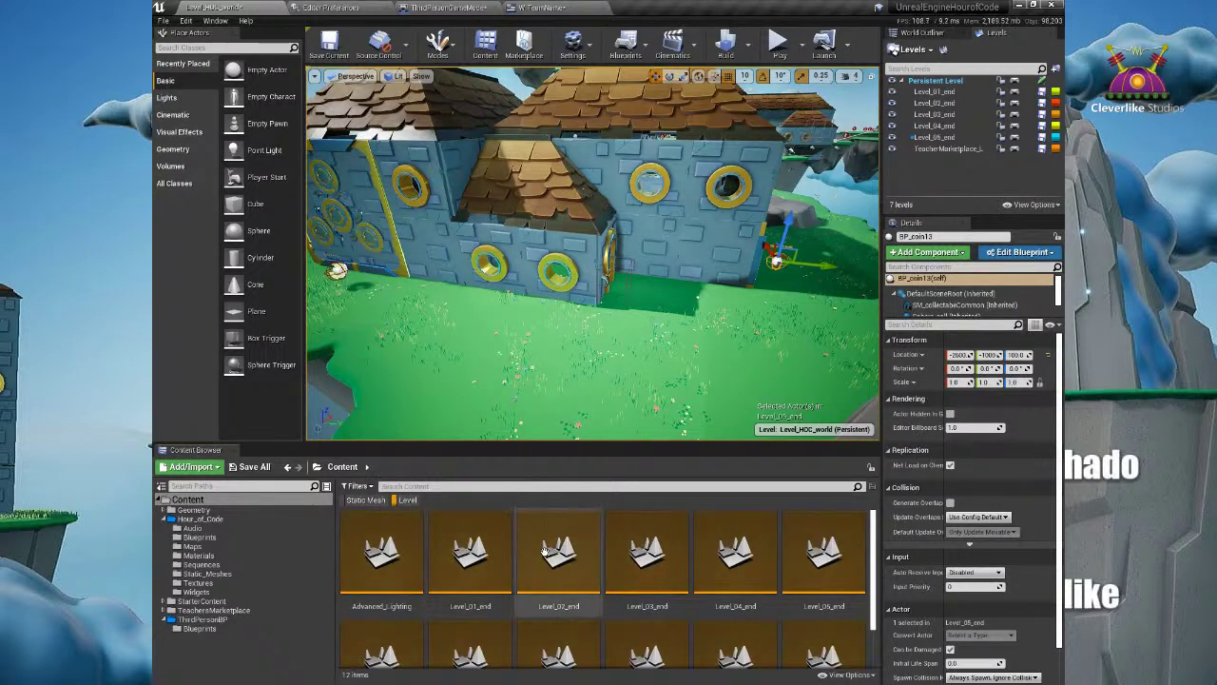
ctrl+scroll(559, 561, down, 2)
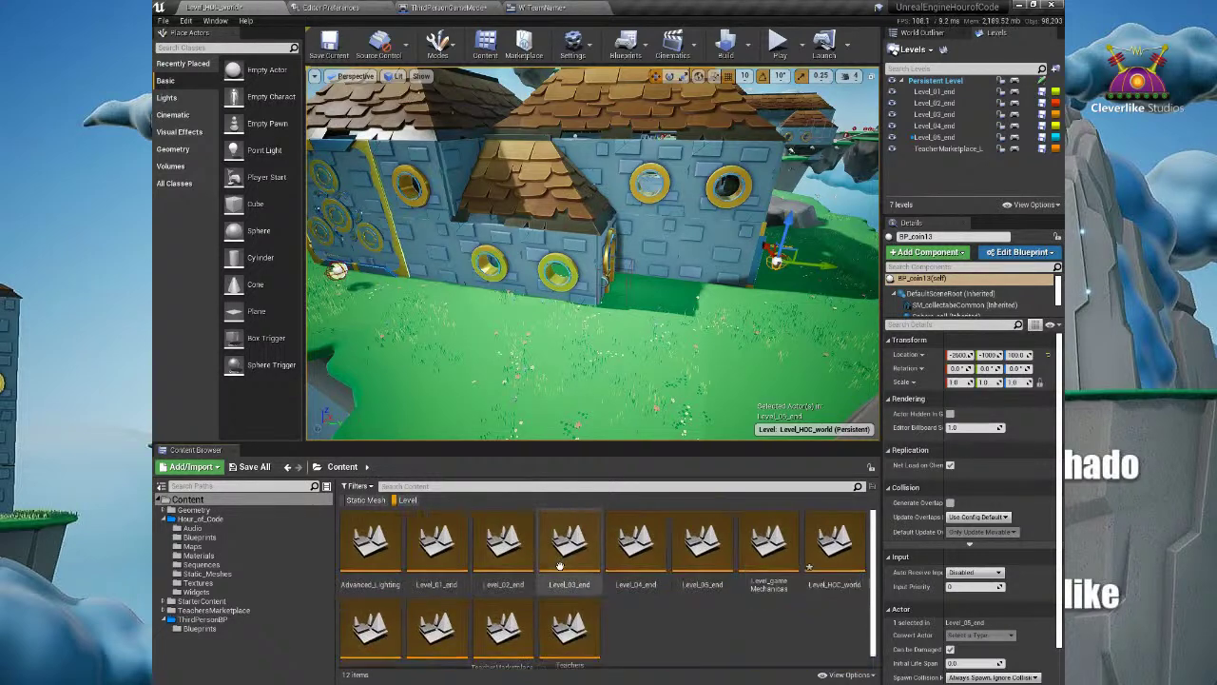
Step: Compare the Level_01_end to Level_05_end assets with the sublevels of the same names, and select the Persistent Level
click(452, 569)
click(516, 559)
click(568, 555)
click(622, 553)
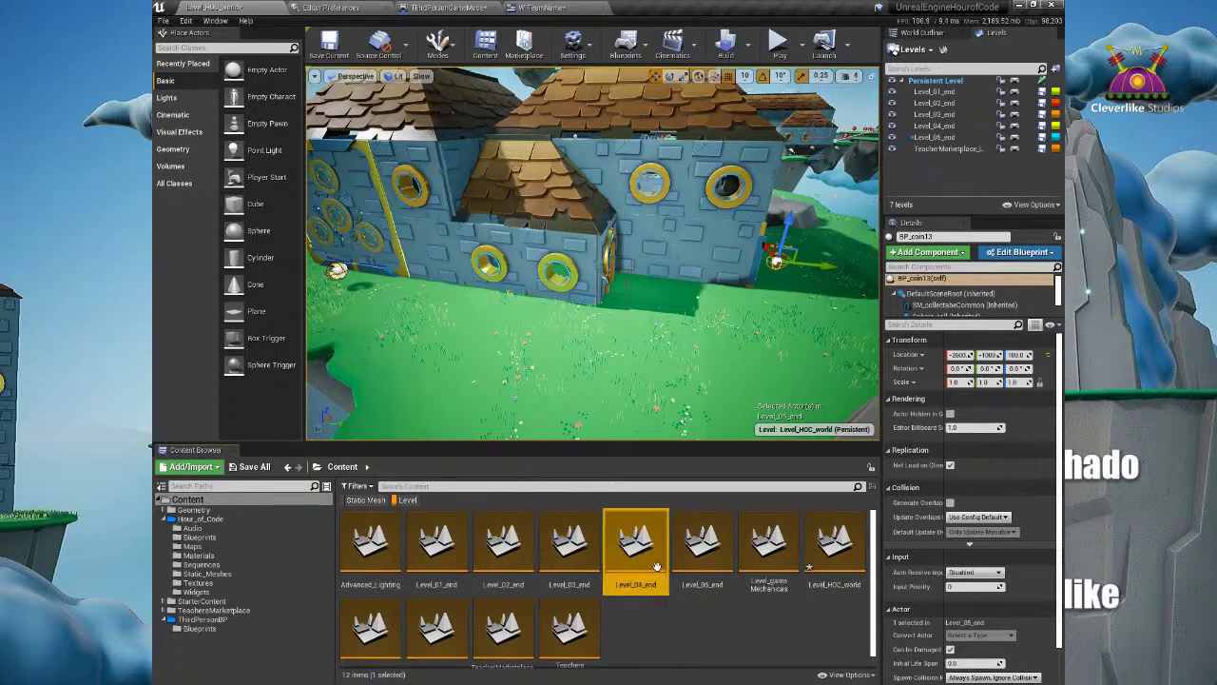
click(695, 550)
click(937, 91)
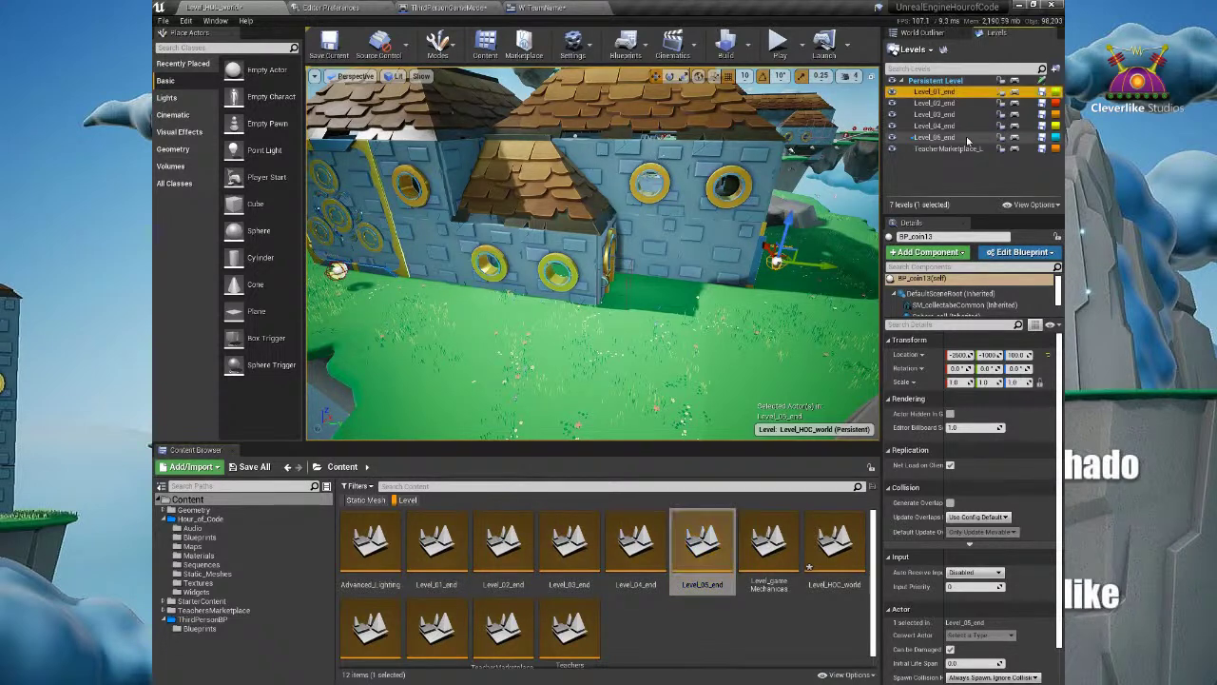
shift+click(965, 138)
click(958, 82)
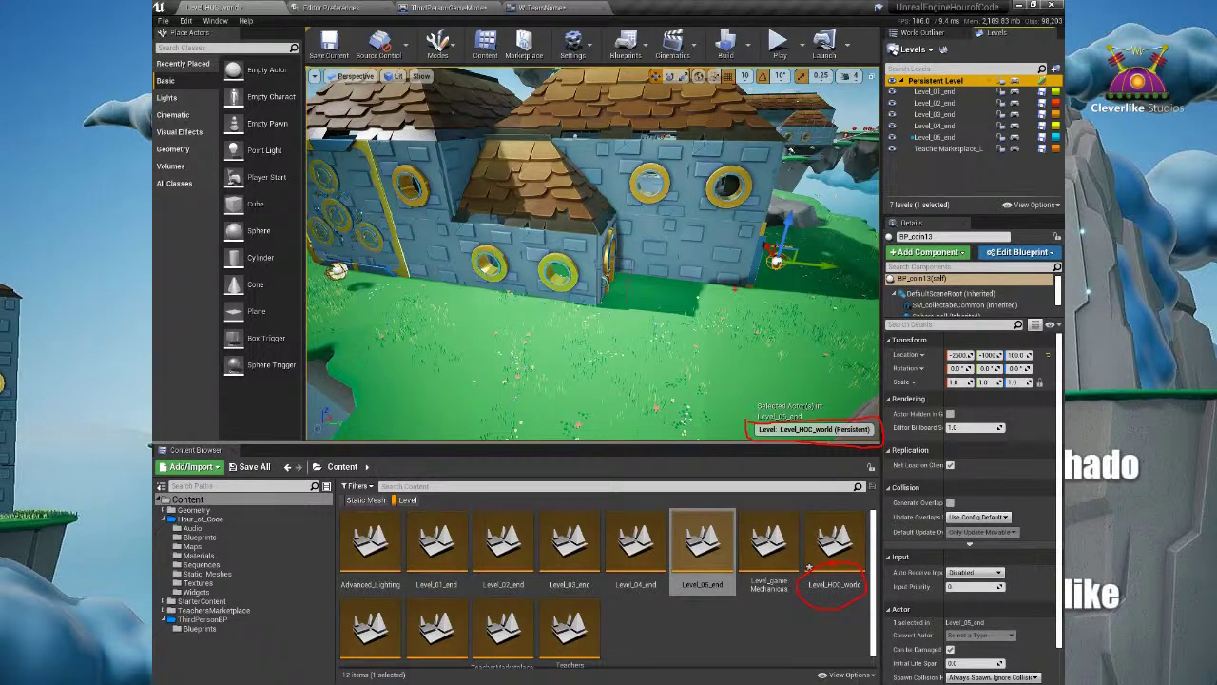
Step: Open the Level_05_end level, saving the modified Level_HOC_world, ThirdPersonGameMode and W_TeamName assets
click(818, 625)
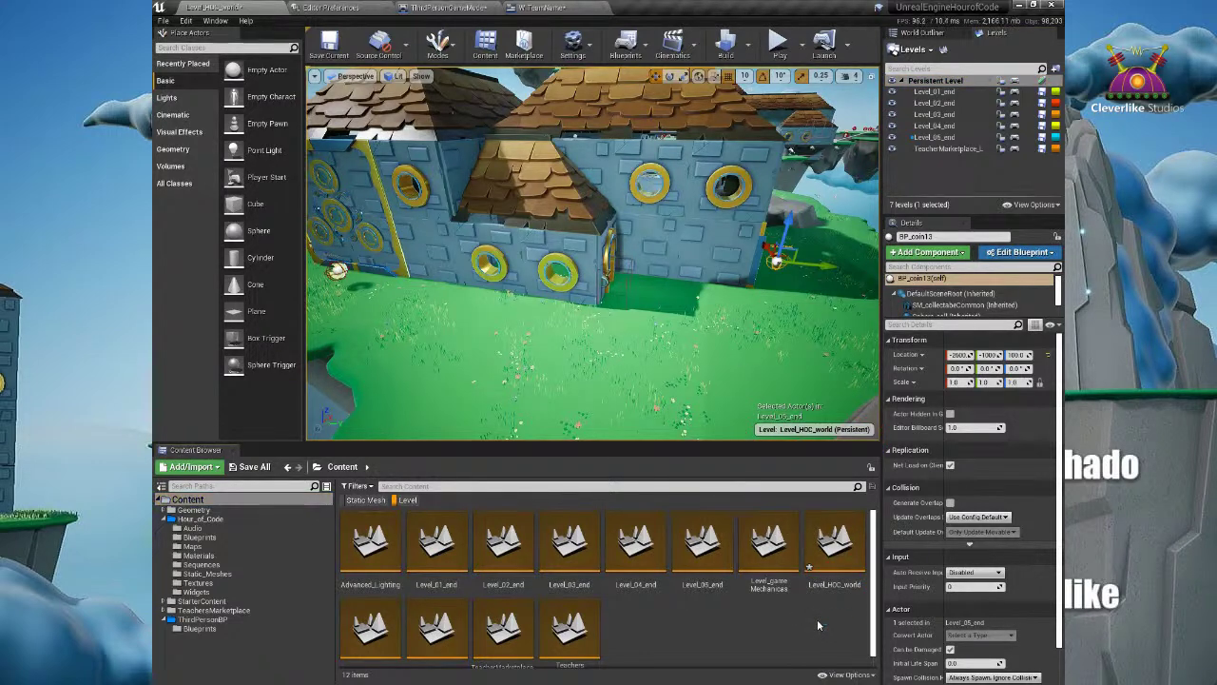
click(708, 547)
double_click(709, 545)
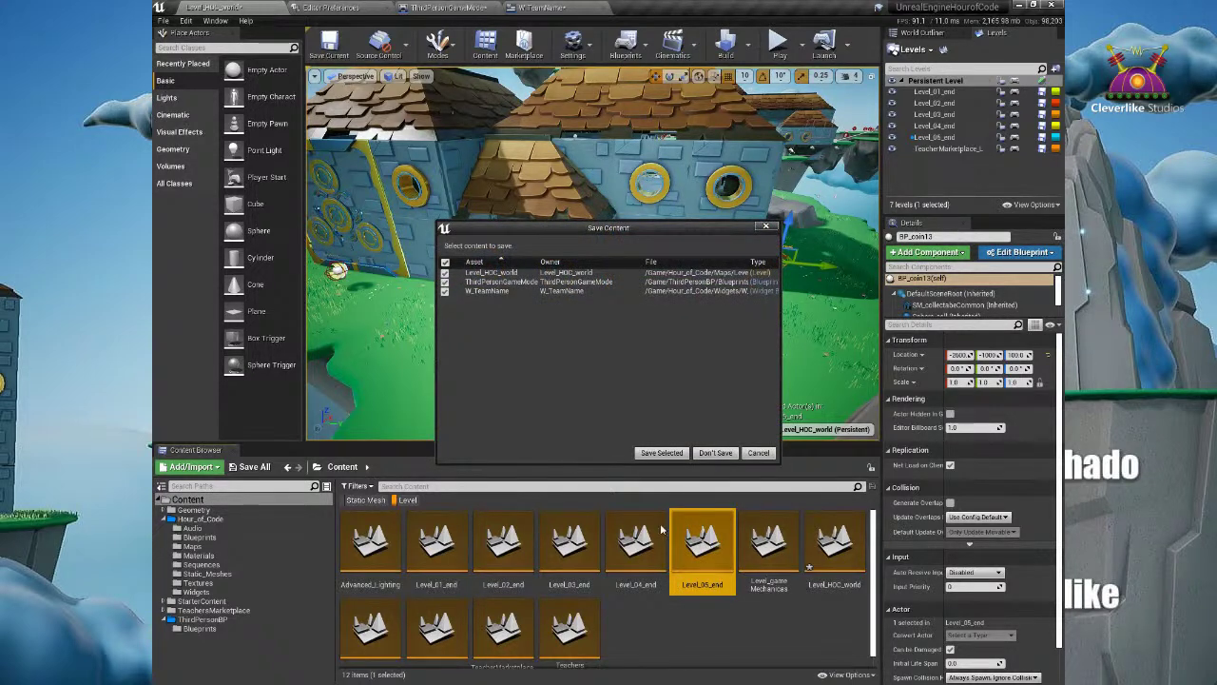
click(675, 454)
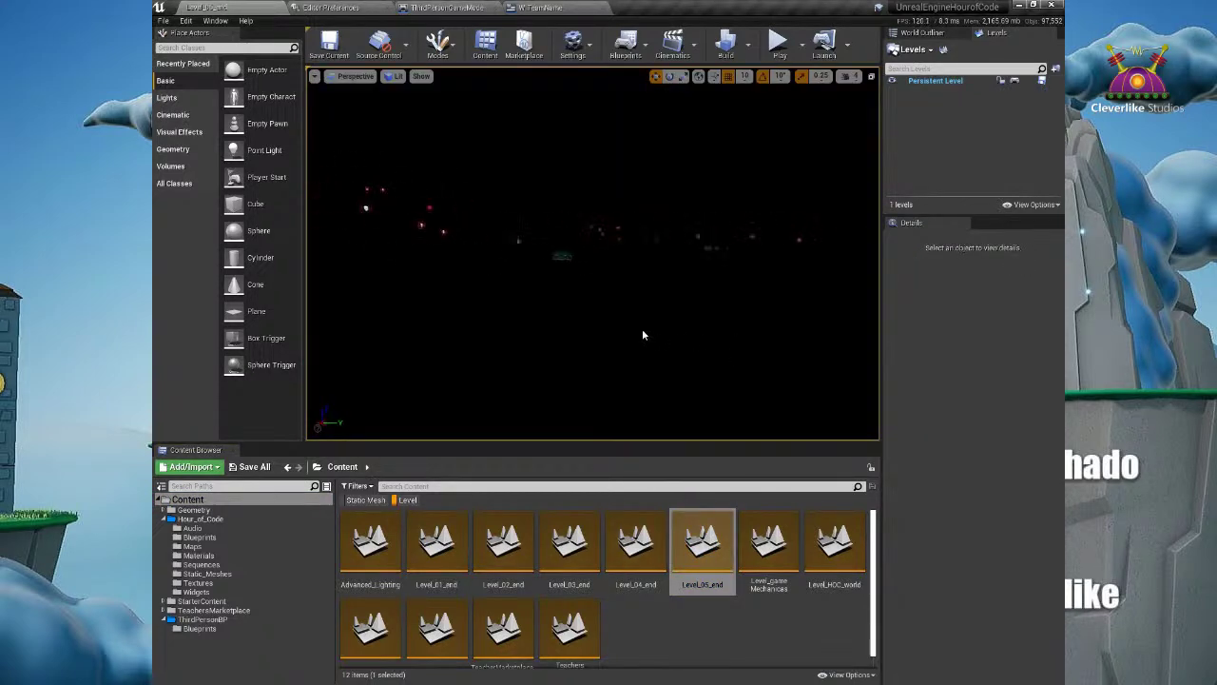
Step: Switch the viewport to Unlit shading and examine the small distant object in Level_05_end from several angles
click(395, 76)
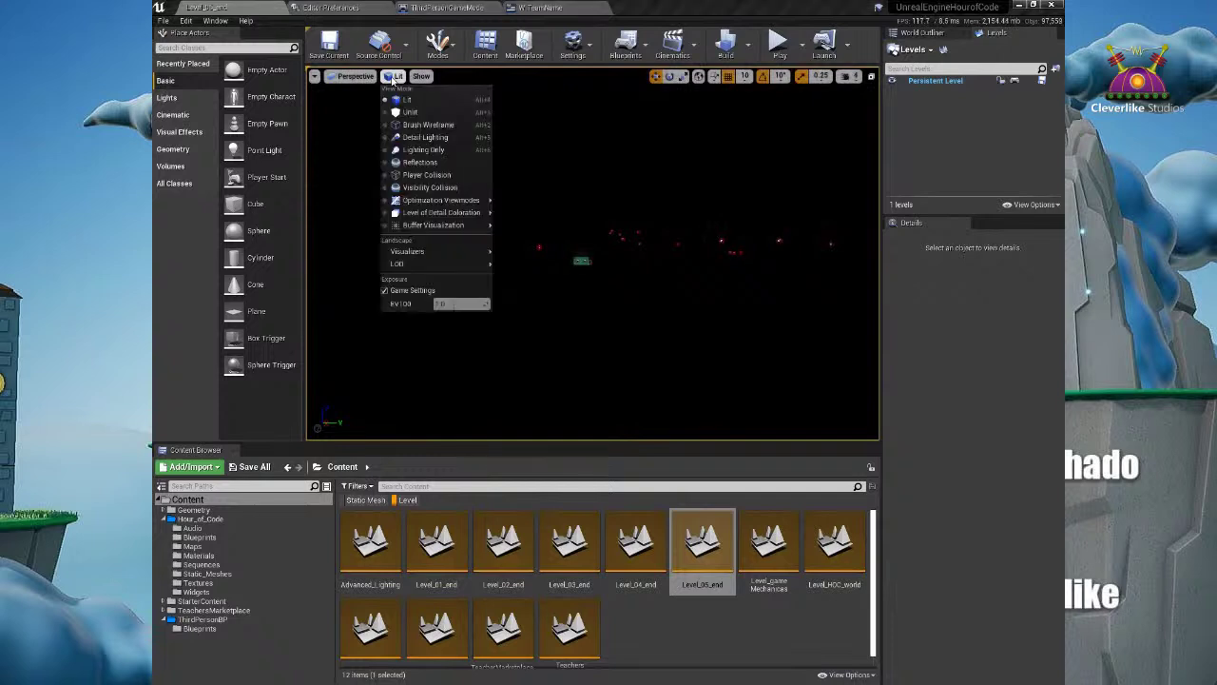
click(429, 113)
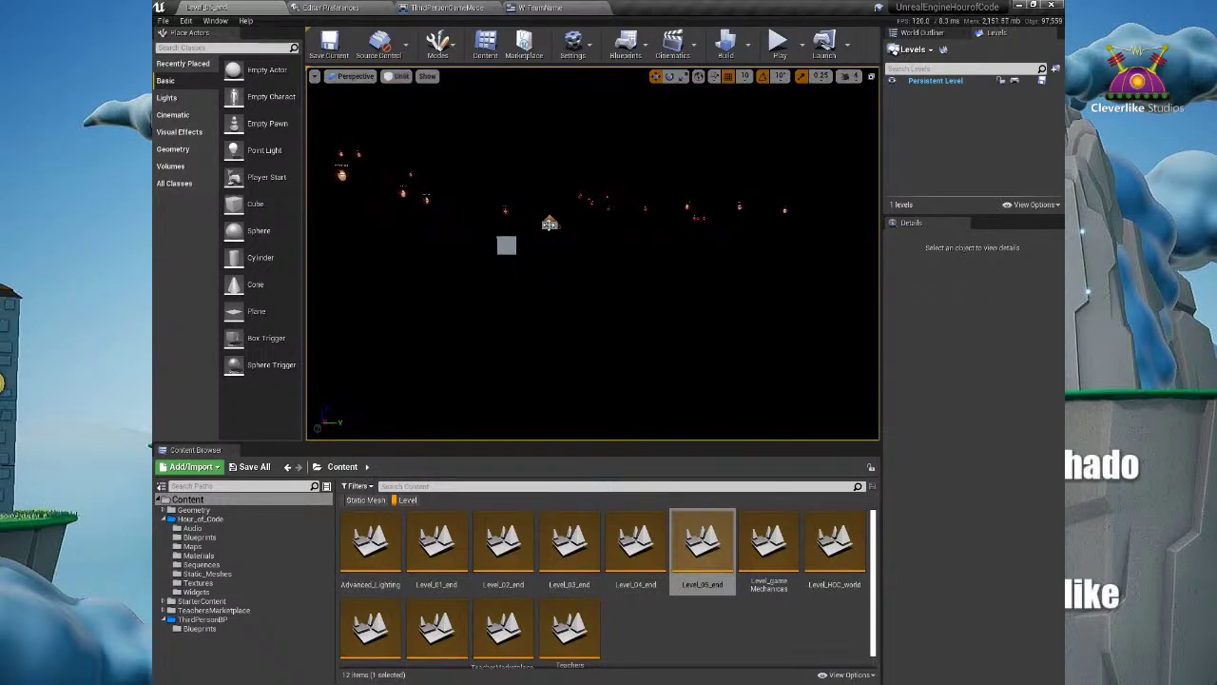
click(548, 225)
key(f)
scroll(666, 314, down, 5)
alt+drag(711, 346, 571, 344)
scroll(723, 299, down, 2)
alt+drag(724, 296, 612, 243)
scroll(755, 320, down, 5)
Step: Focus on the SM_Kit_Roof_Middle29 roof piece and inspect the house it belongs to from outside
click(464, 233)
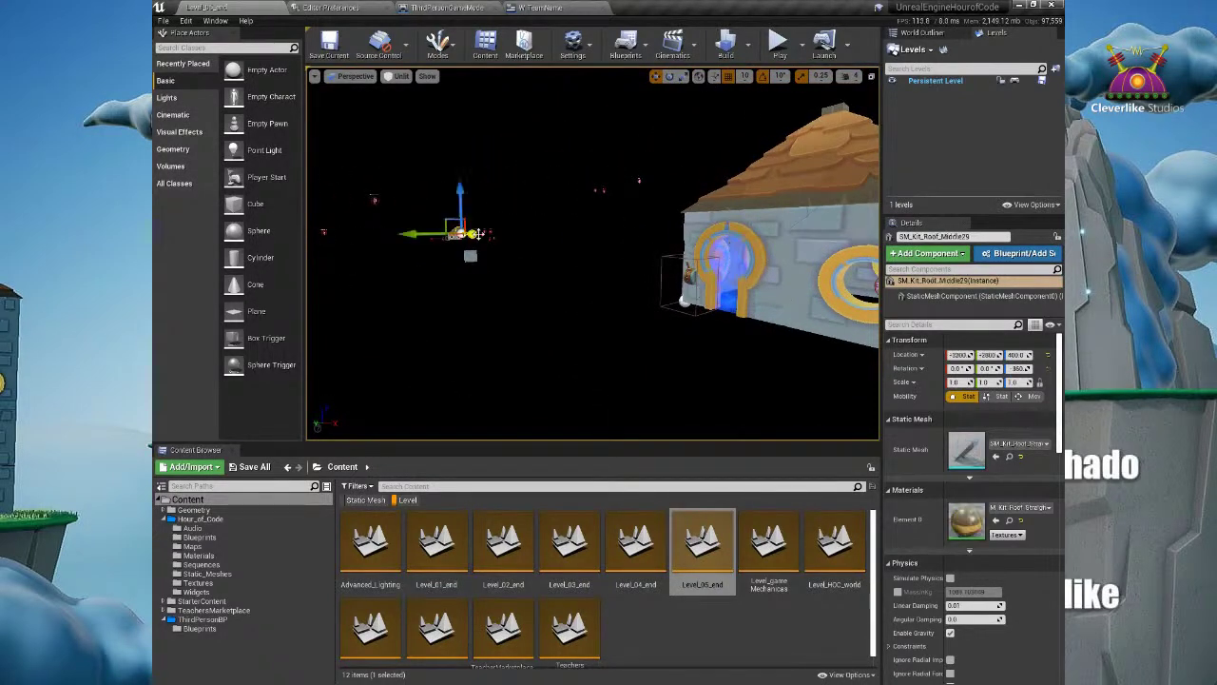
key(f)
scroll(549, 235, down, 6)
alt+drag(574, 238, 504, 346)
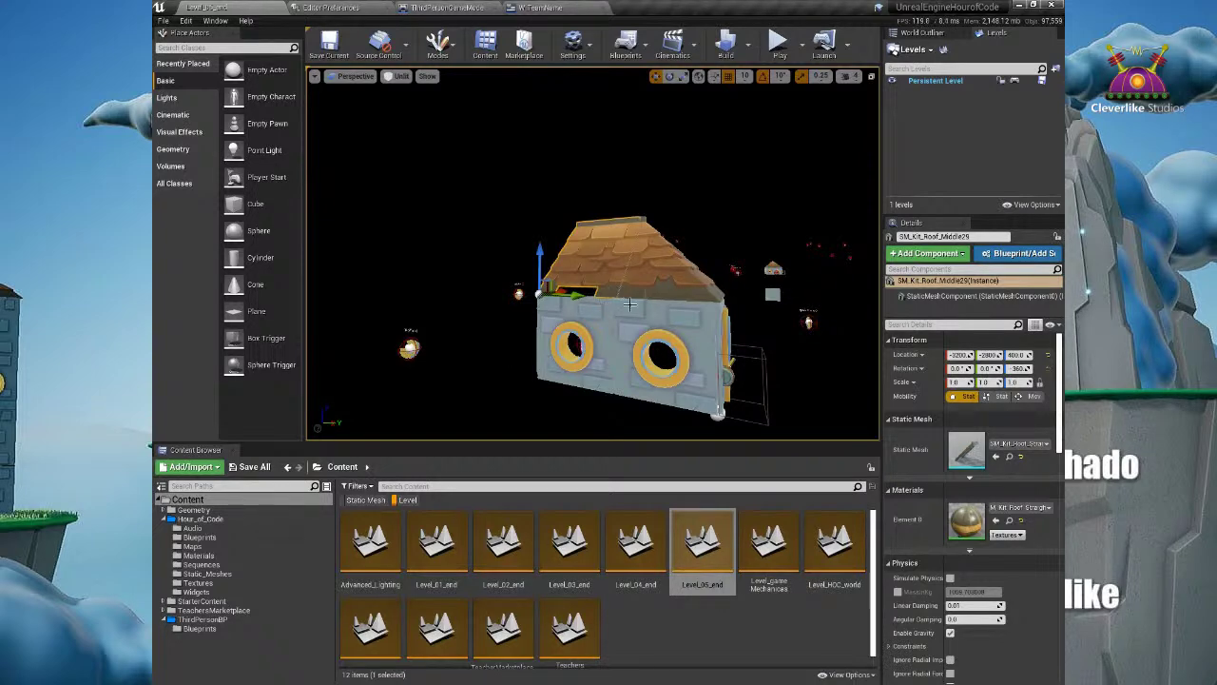
right_drag(551, 378, 506, 366)
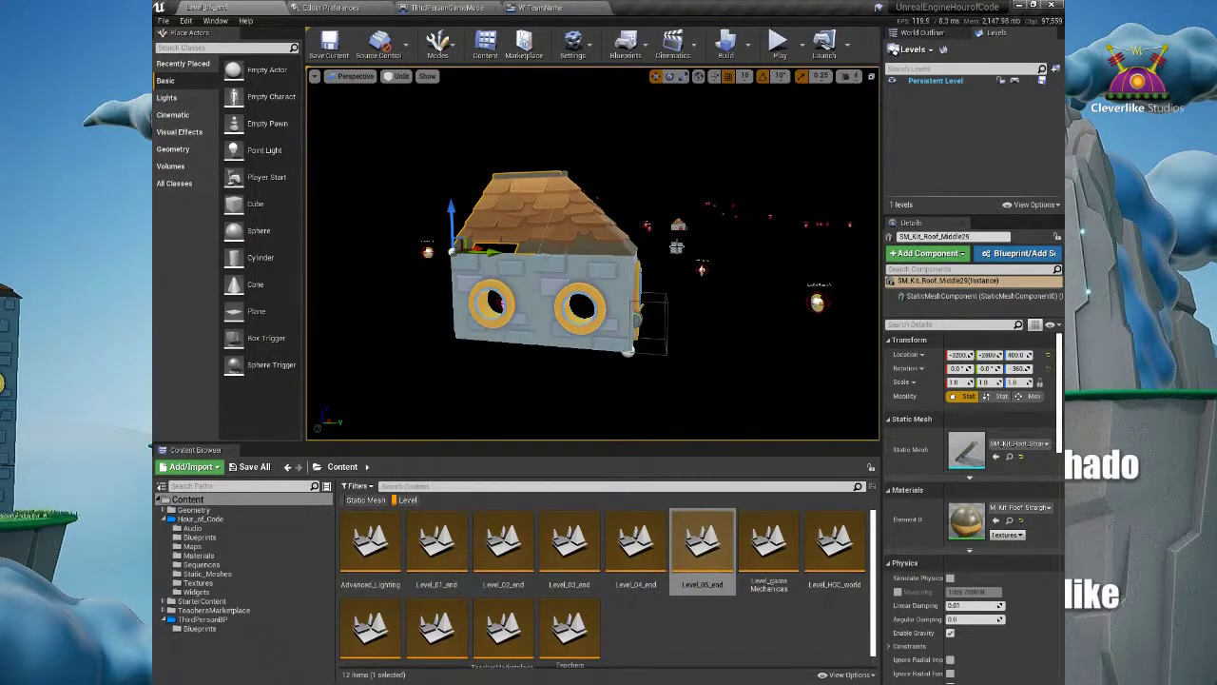
Step: Find the stray SM_Kit_Wall_Straight77 wall piece away from the house and delete it
click(677, 249)
key(f)
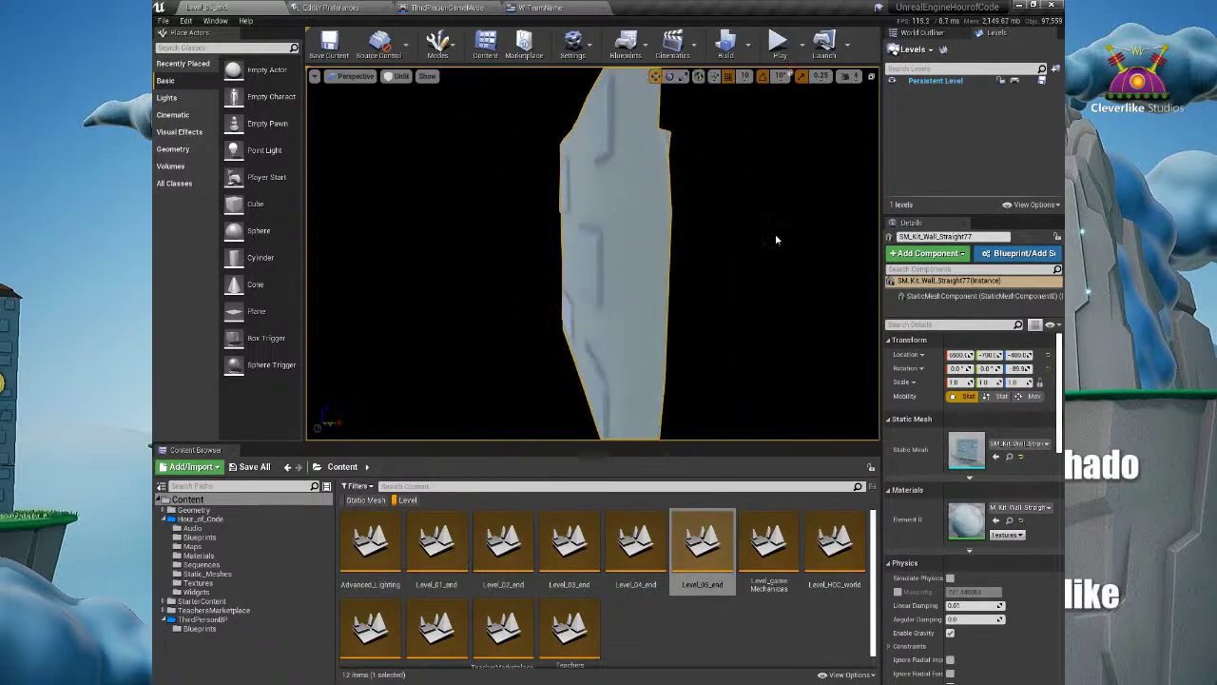
scroll(776, 239, down, 8)
alt+drag(769, 238, 475, 253)
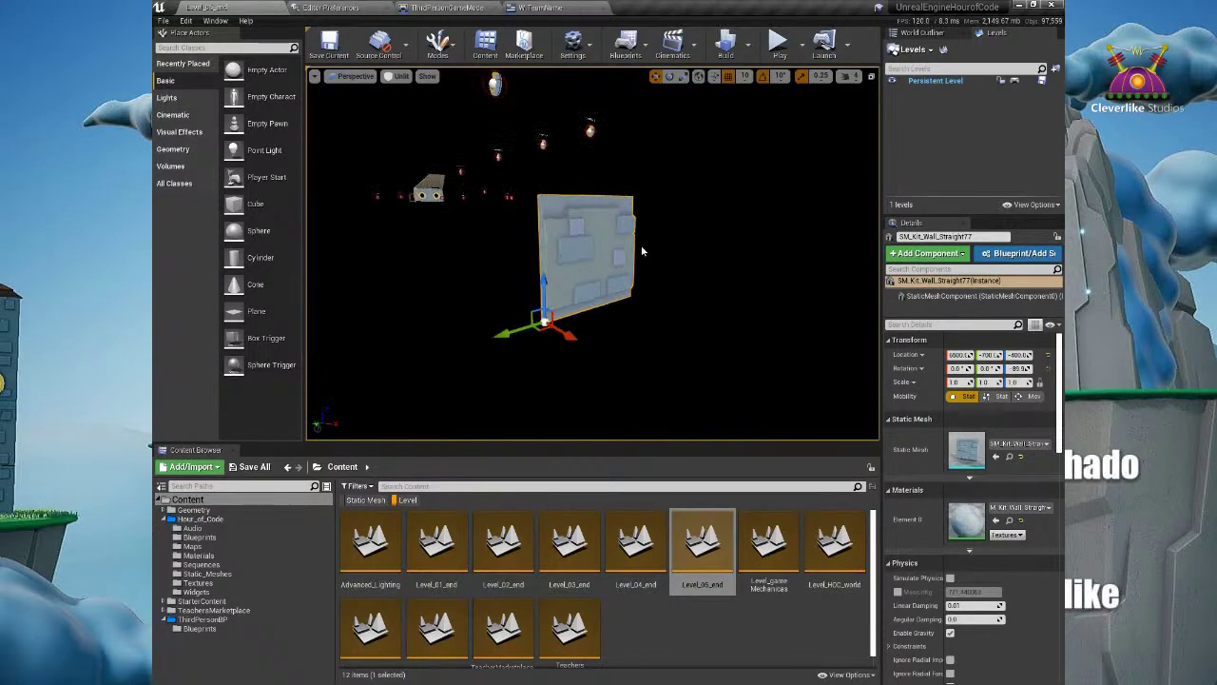
key(Delete)
alt+drag(615, 230, 595, 278)
scroll(595, 278, down, 8)
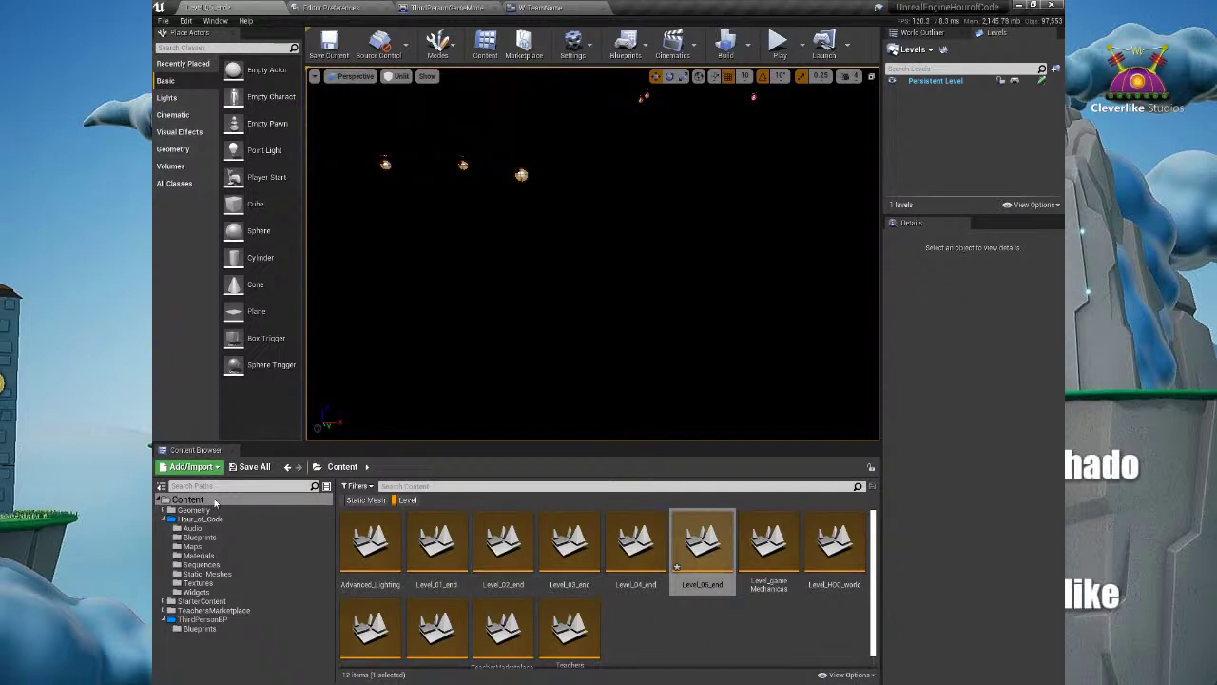
Step: Collapse the Hour_of_Code folder and turn off the Level asset filter
click(165, 519)
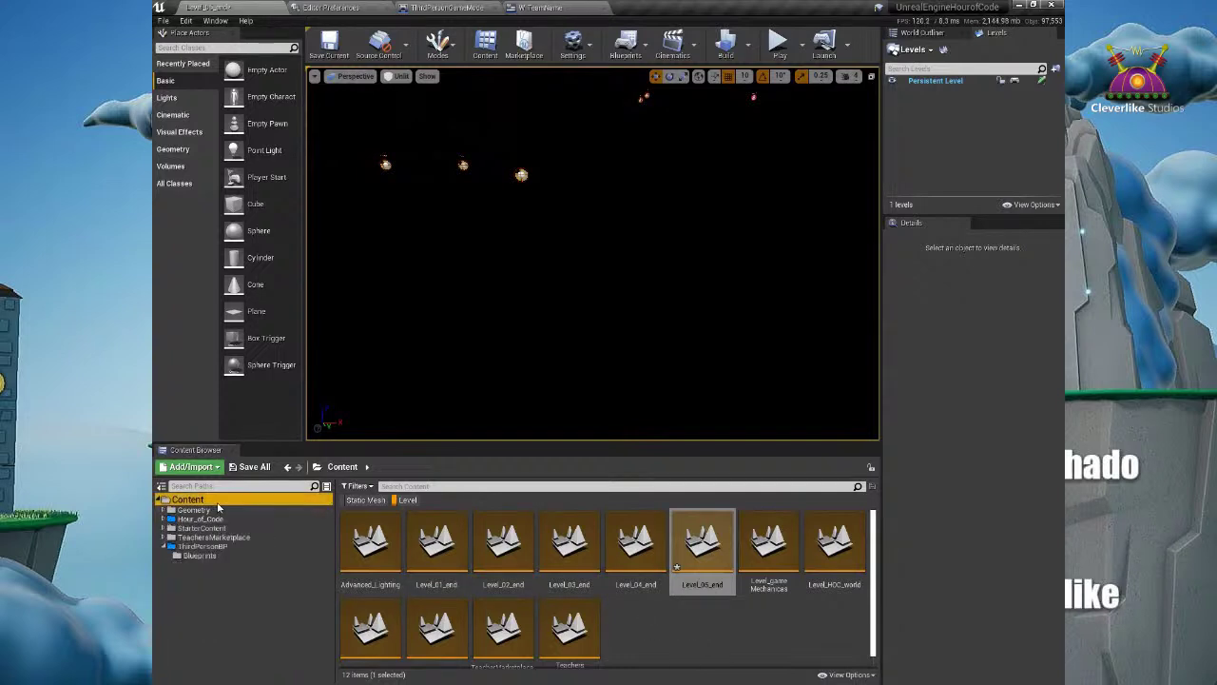
click(407, 500)
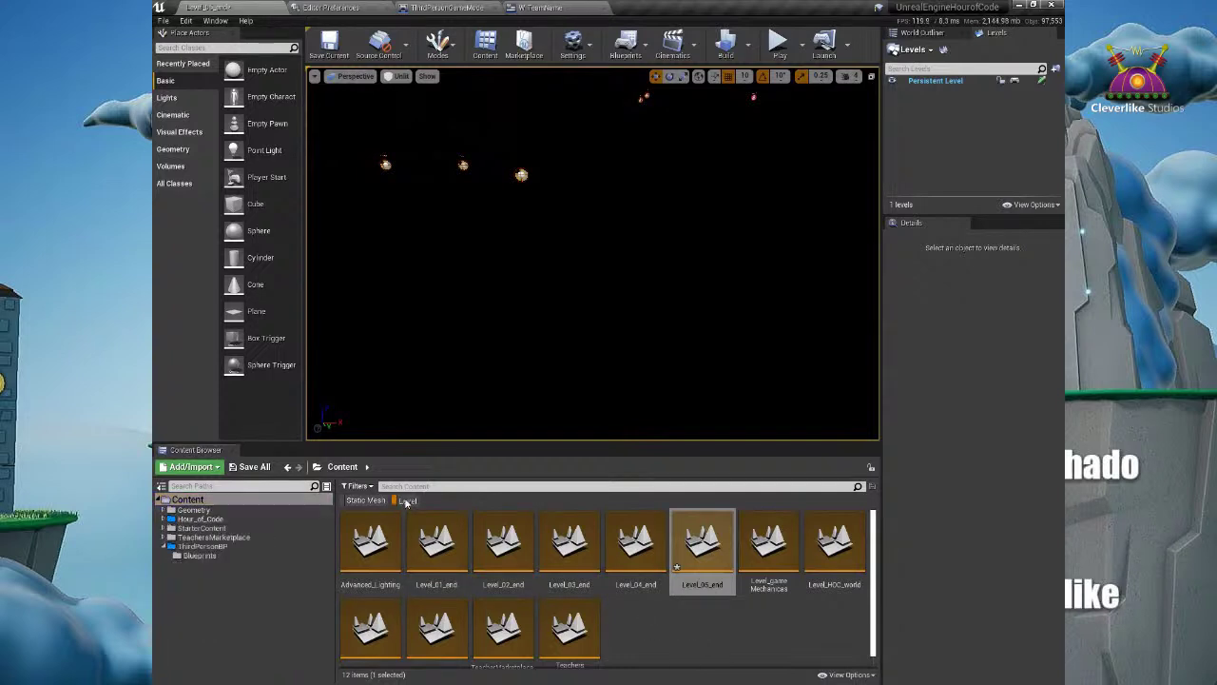
click(247, 572)
Step: Create a new folder in the root Content folder, named with the author's first name followed by _Assets
right_click(232, 588)
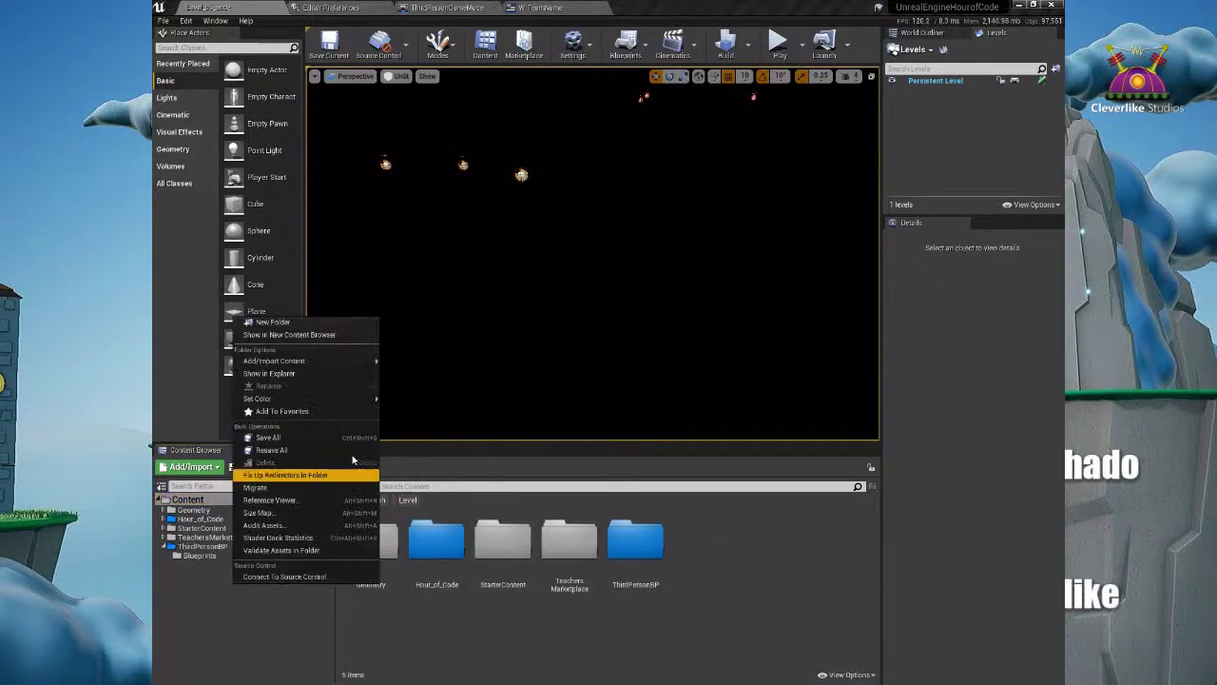
click(316, 323)
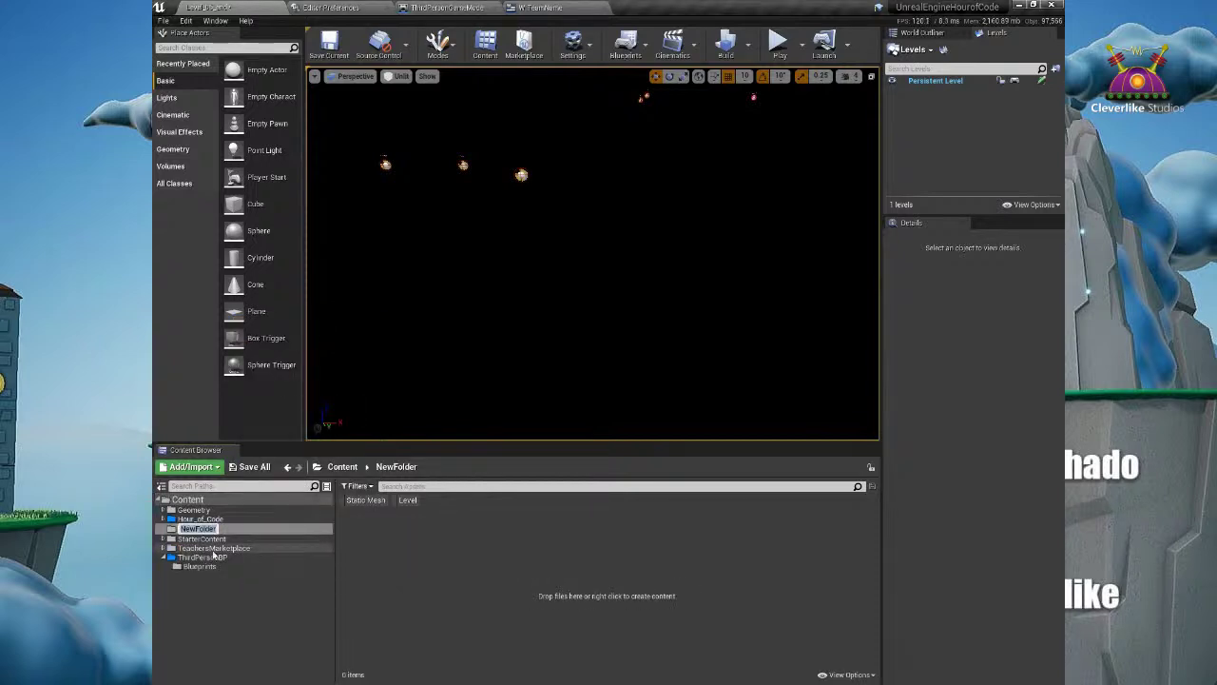
text(Gardens)
key(BackSpace)
text(_Assets)
key(Return)
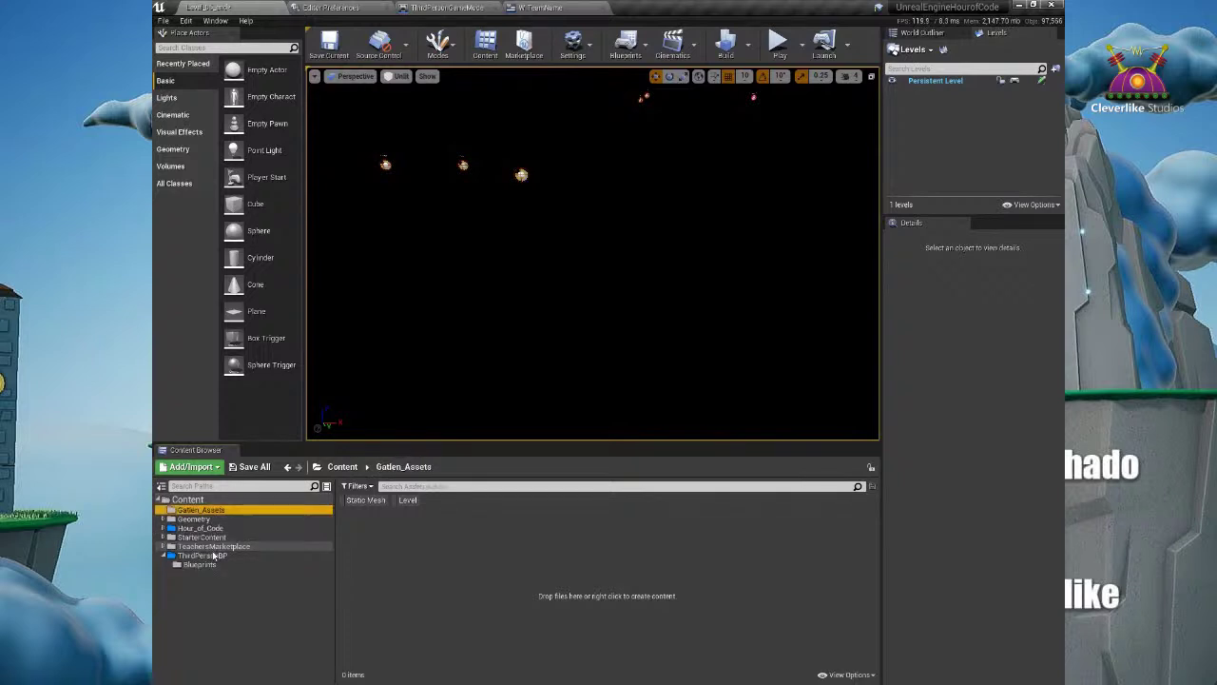
Step: Create a new Level asset named Level_Platformer in the new assets folder
right_click(441, 540)
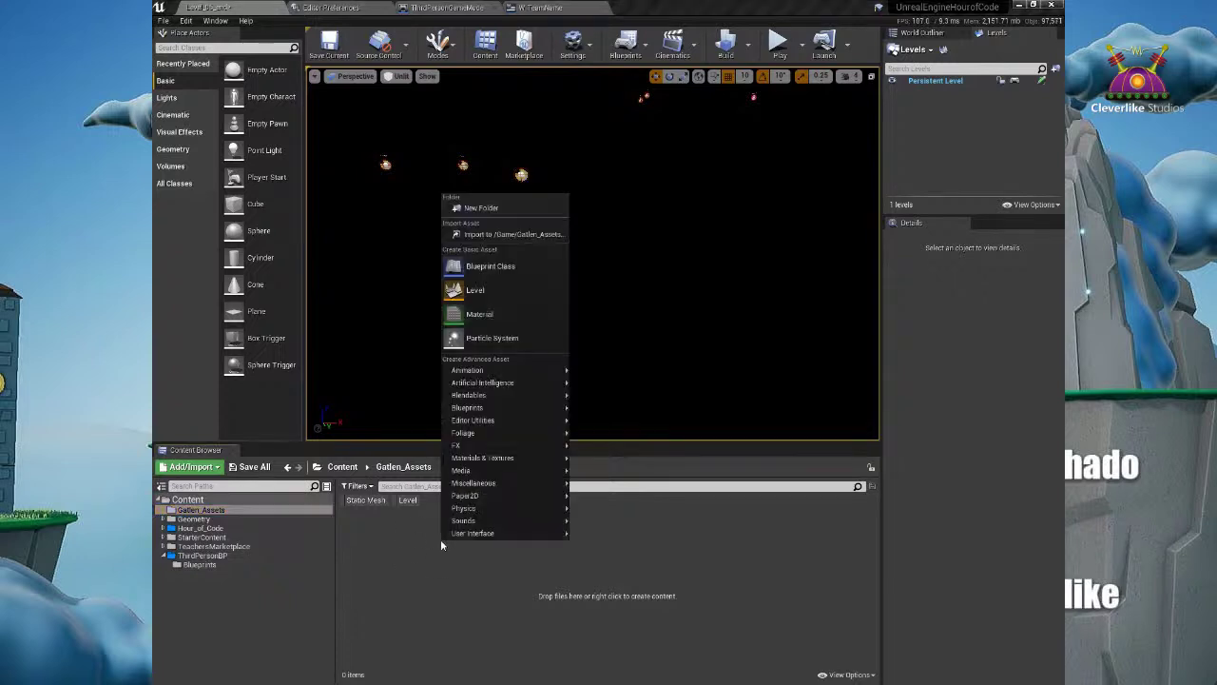
click(517, 293)
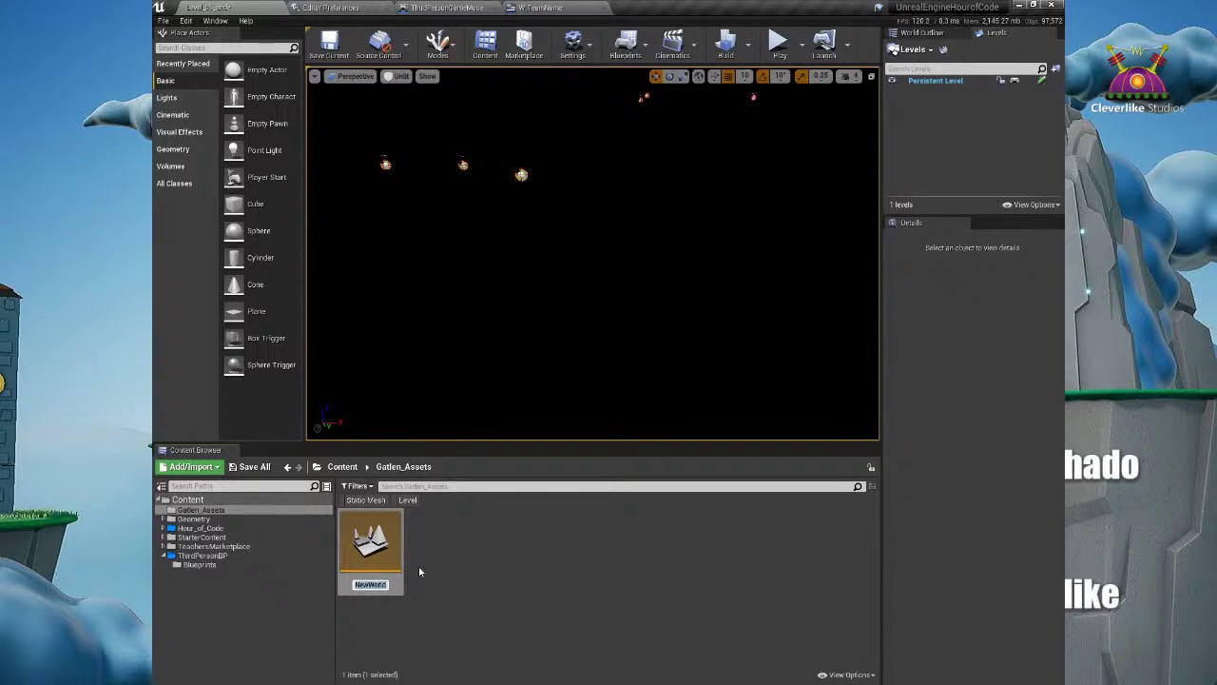
text(Level_)
text(Platformer)
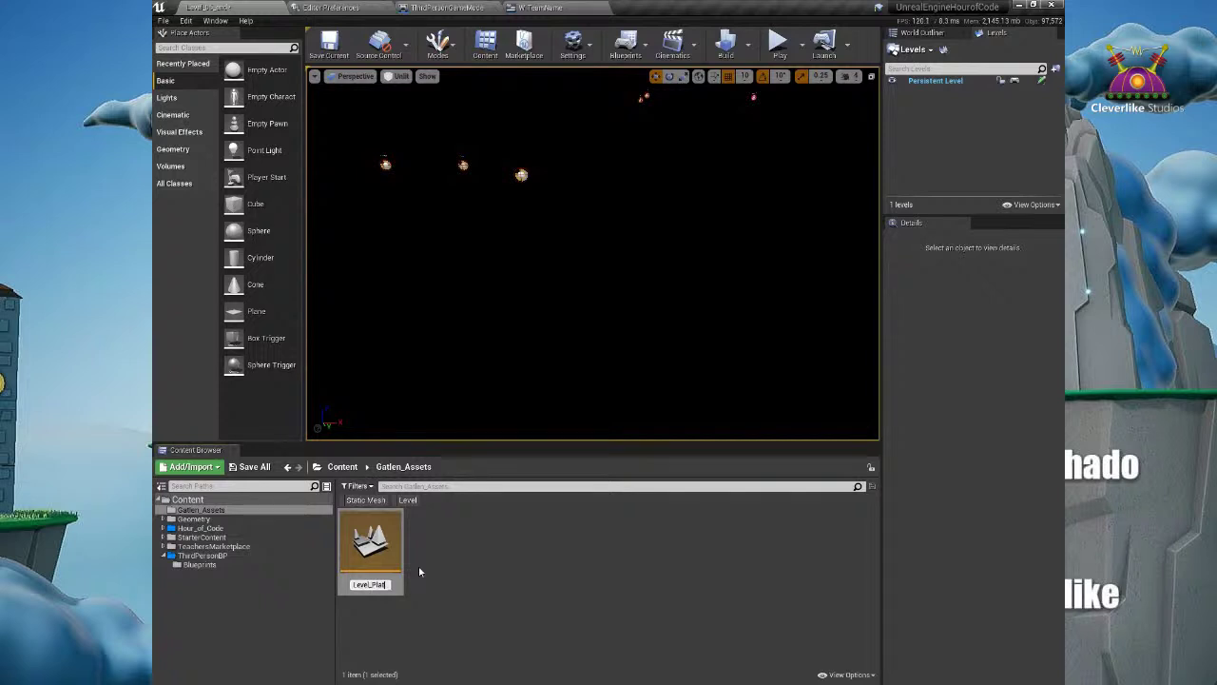
key(BackSpace)
key(BackSpace)
key(BackSpace)
key(BackSpace)
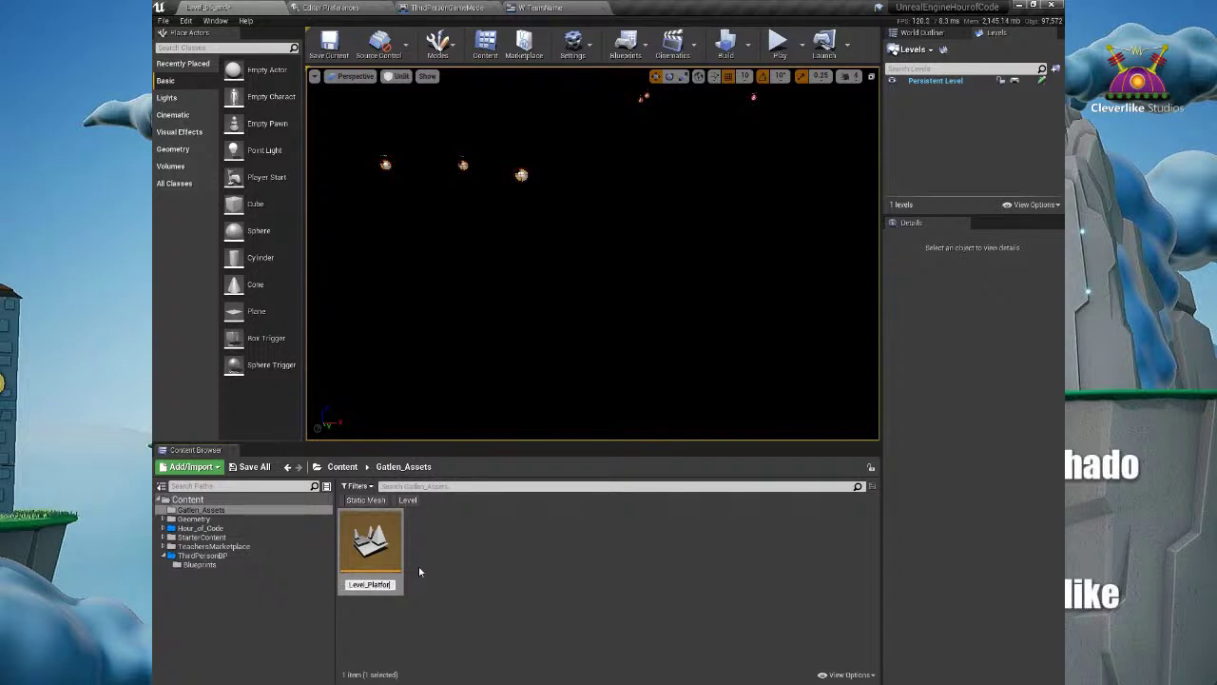
text(rmer)
key(Return)
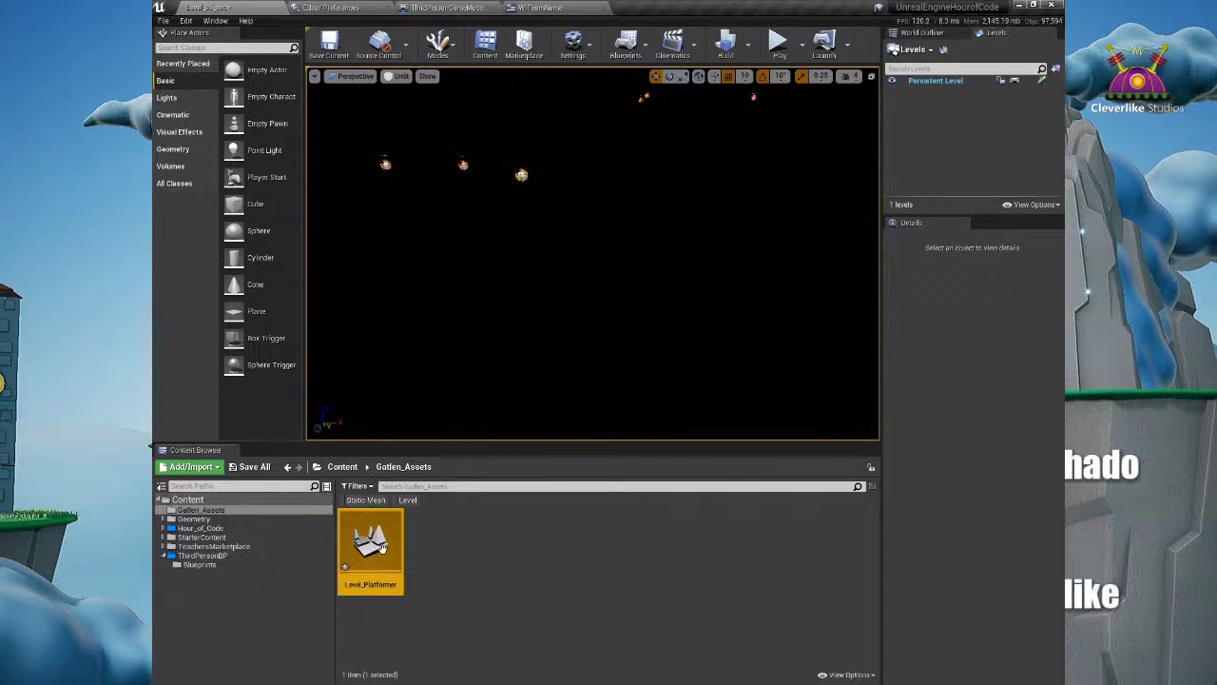
Step: Open the Level_Platformer level, saving both it and Level_05_end
key(ctrl+shift+s)
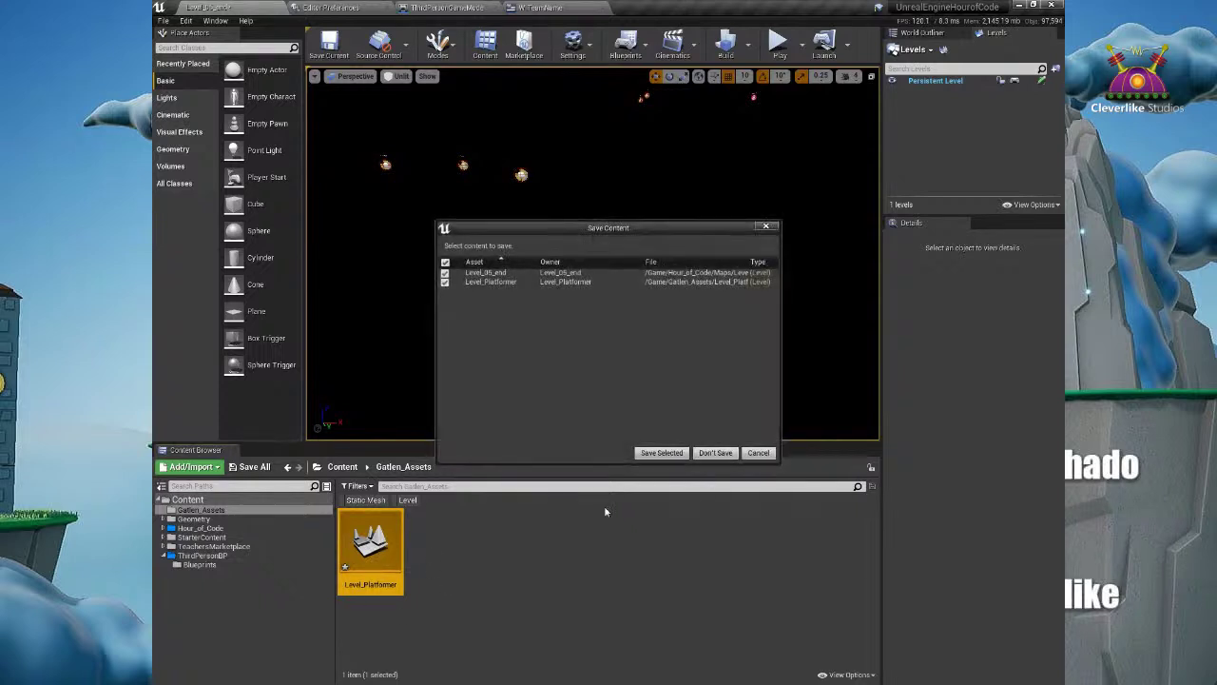
click(661, 452)
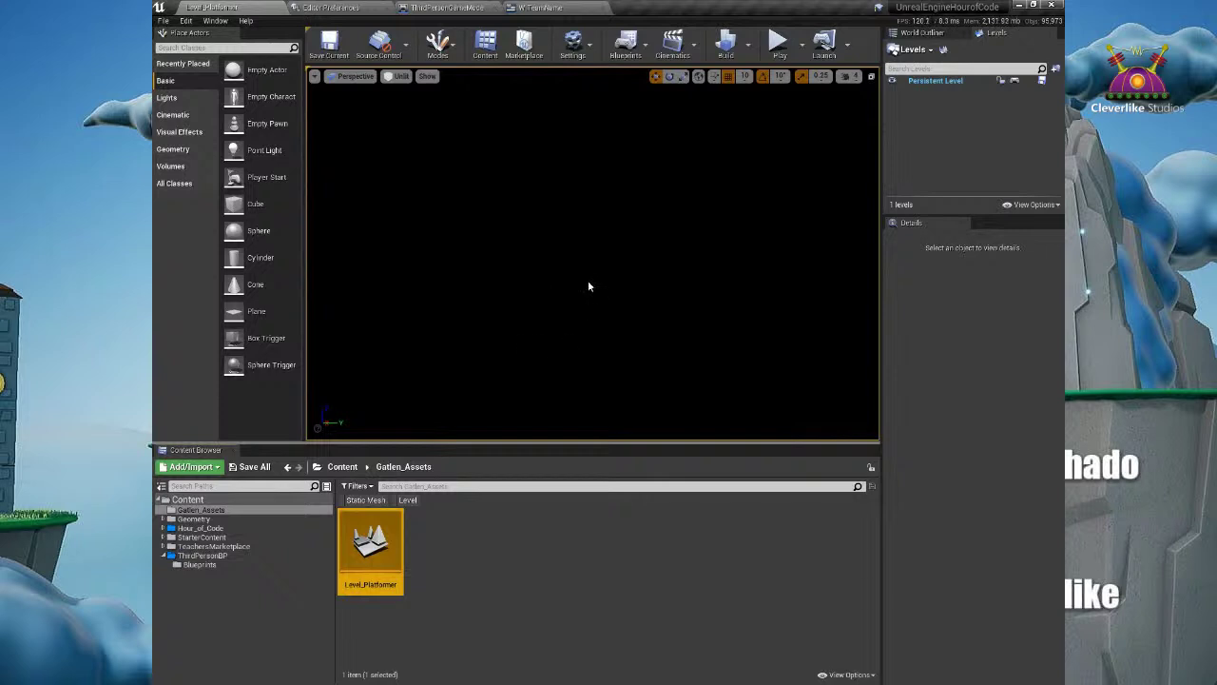
click(400, 78)
click(401, 80)
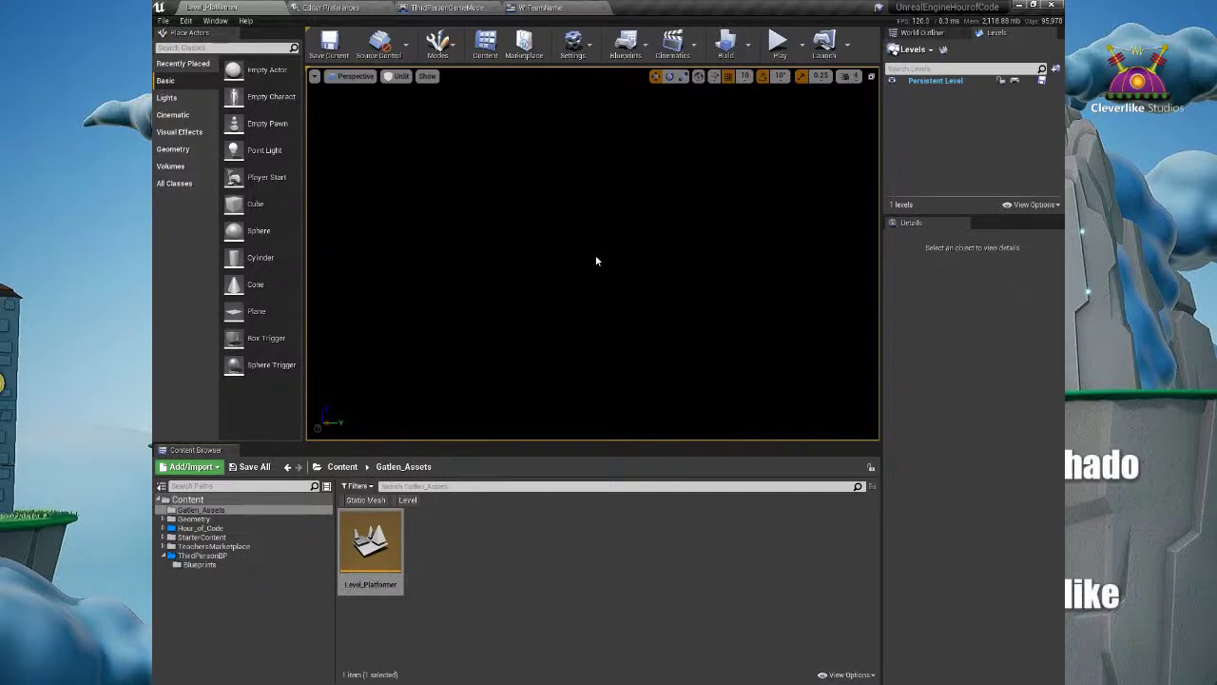
Step: Filter the root Content folder to Level assets and add TeacherMarketplace_LIGHTING_01 as a sublevel of Level_Platformer
click(255, 500)
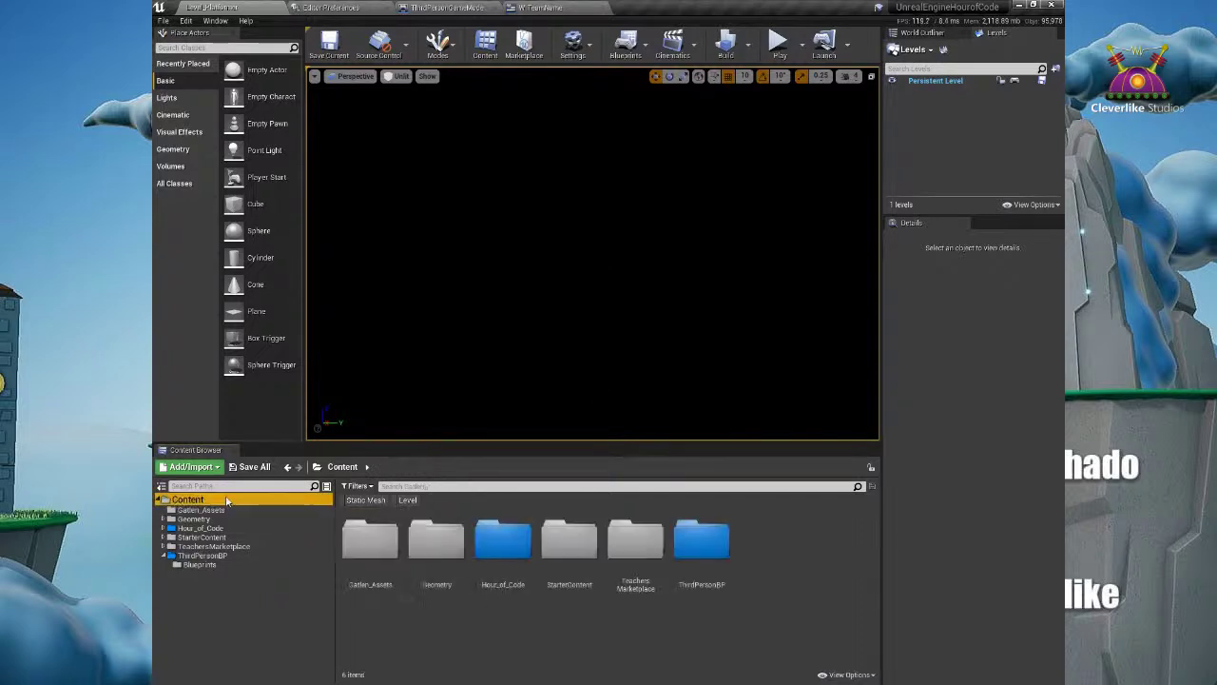
click(408, 500)
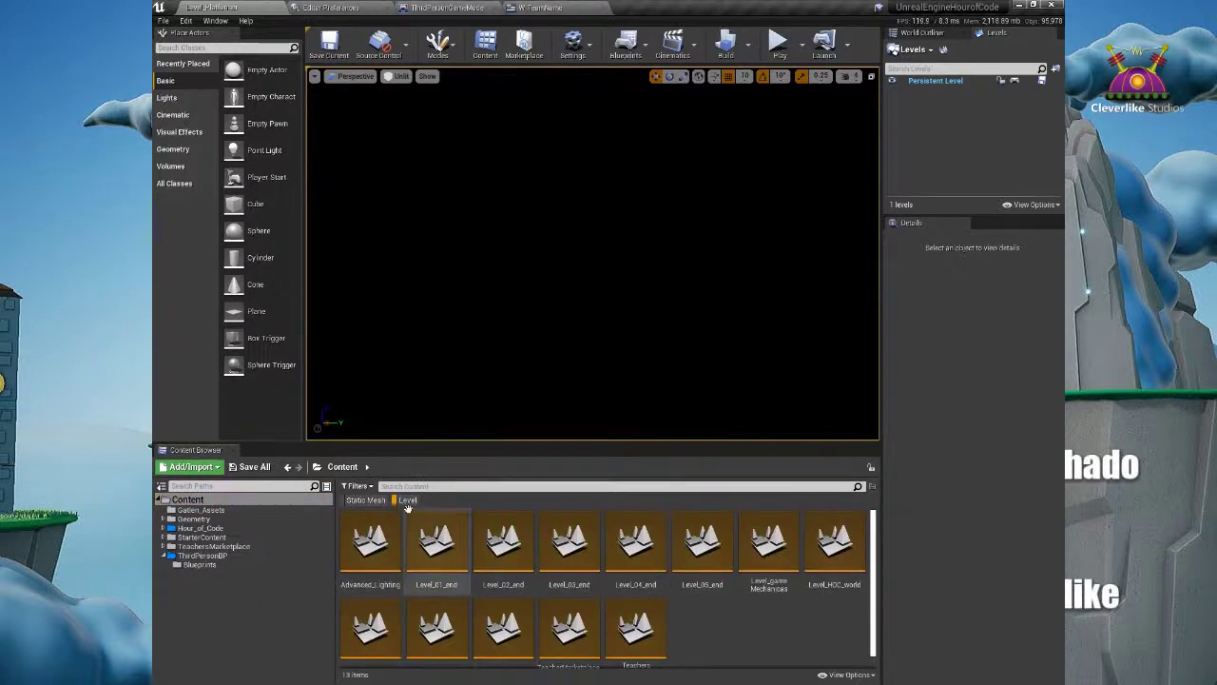
scroll(695, 580, down, 1)
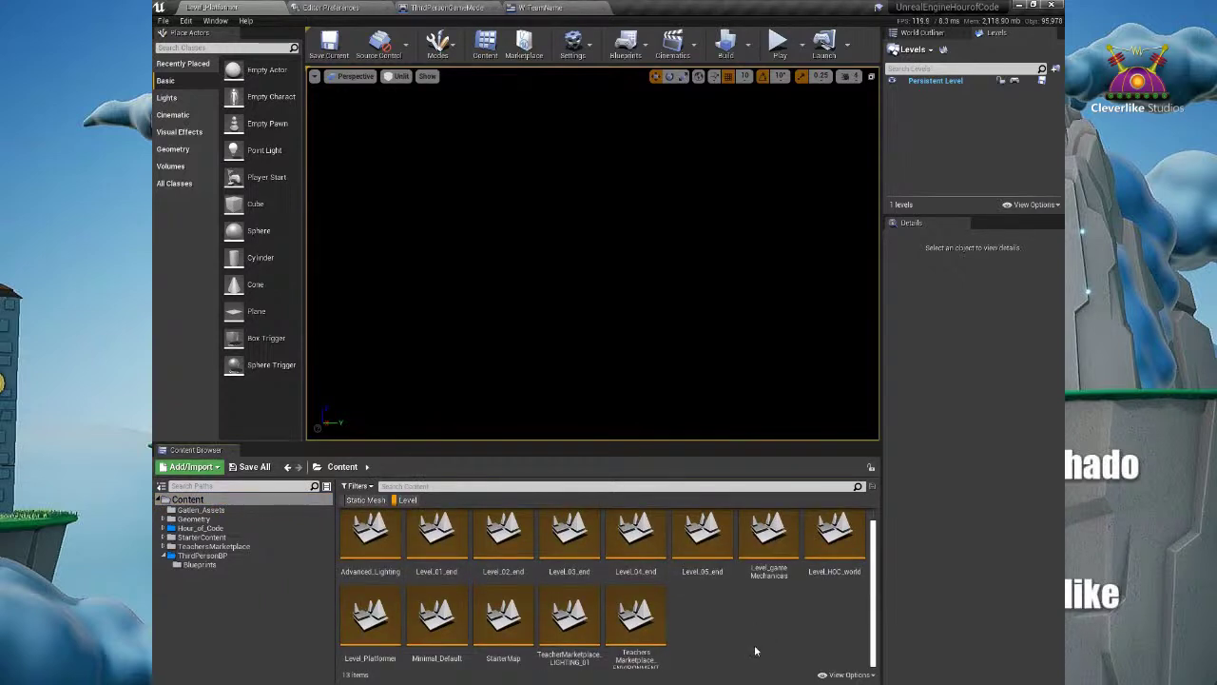
click(582, 621)
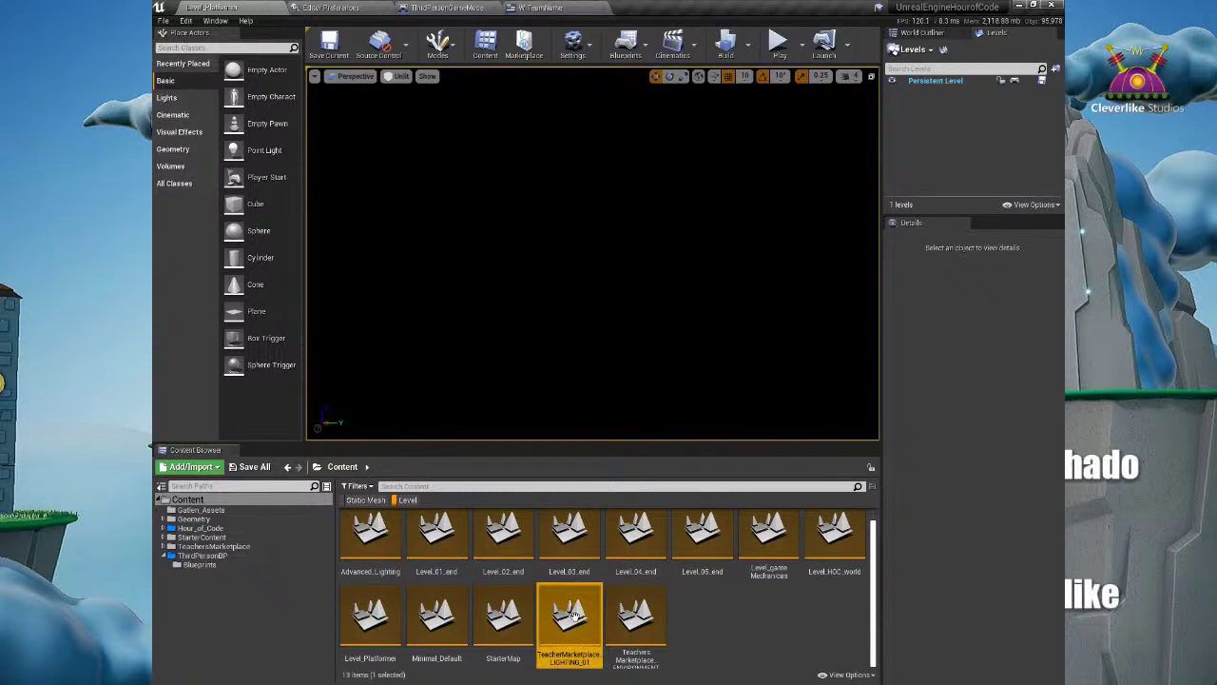
click(989, 34)
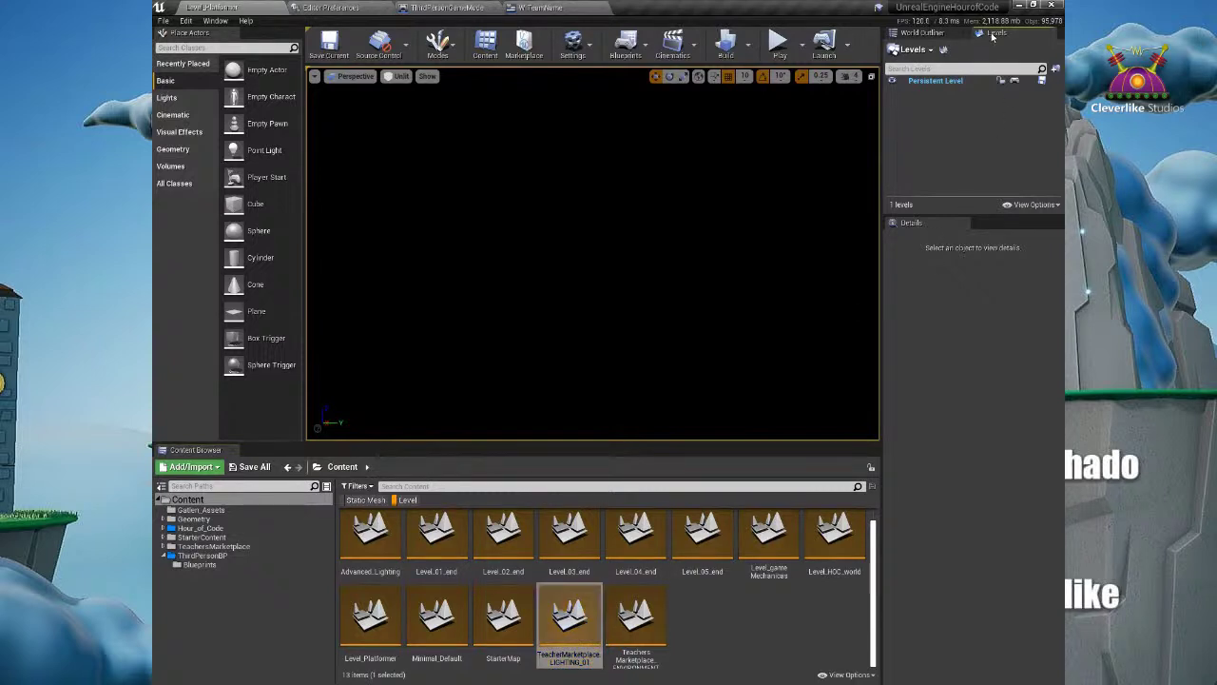
drag(571, 618, 923, 122)
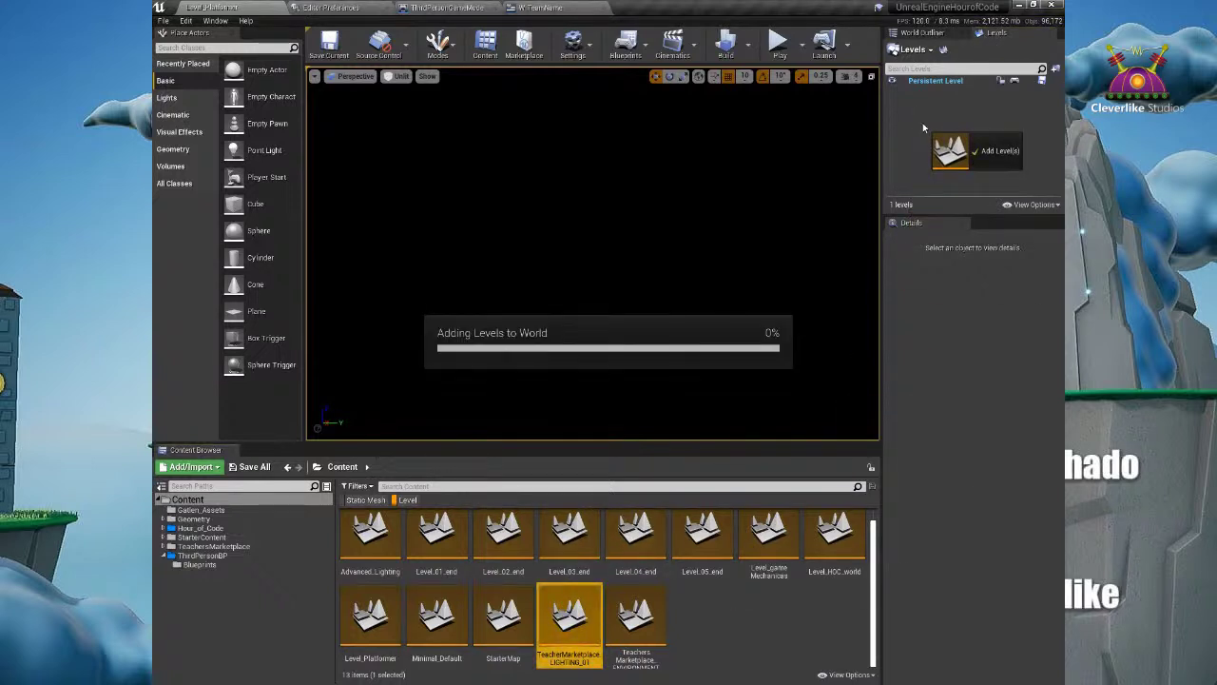
Step: Switch the viewport back to Lit shading and look around the floating islands and sky
scroll(676, 314, down, 6)
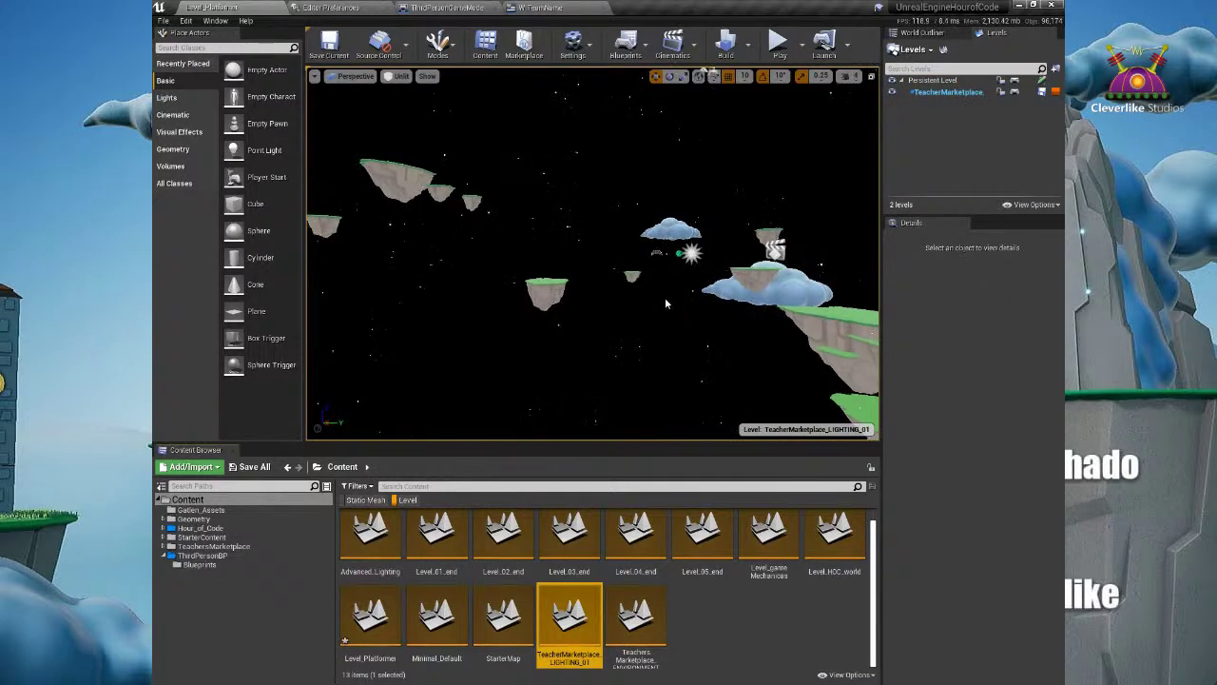
click(398, 76)
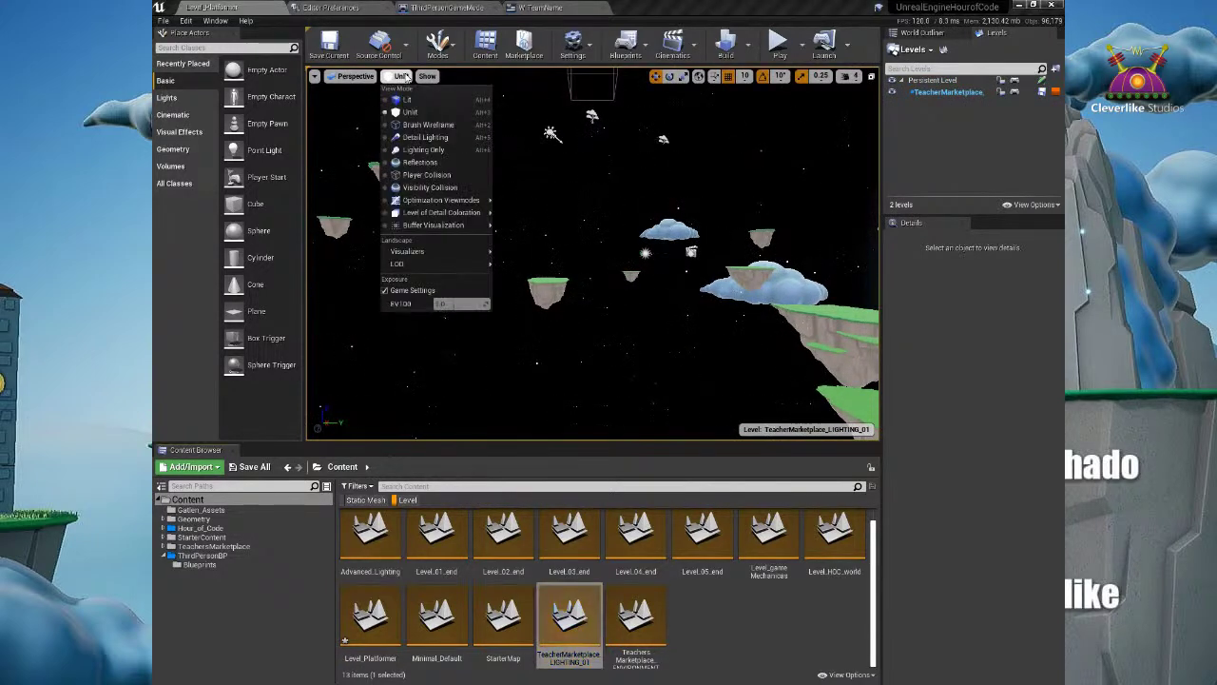
click(419, 101)
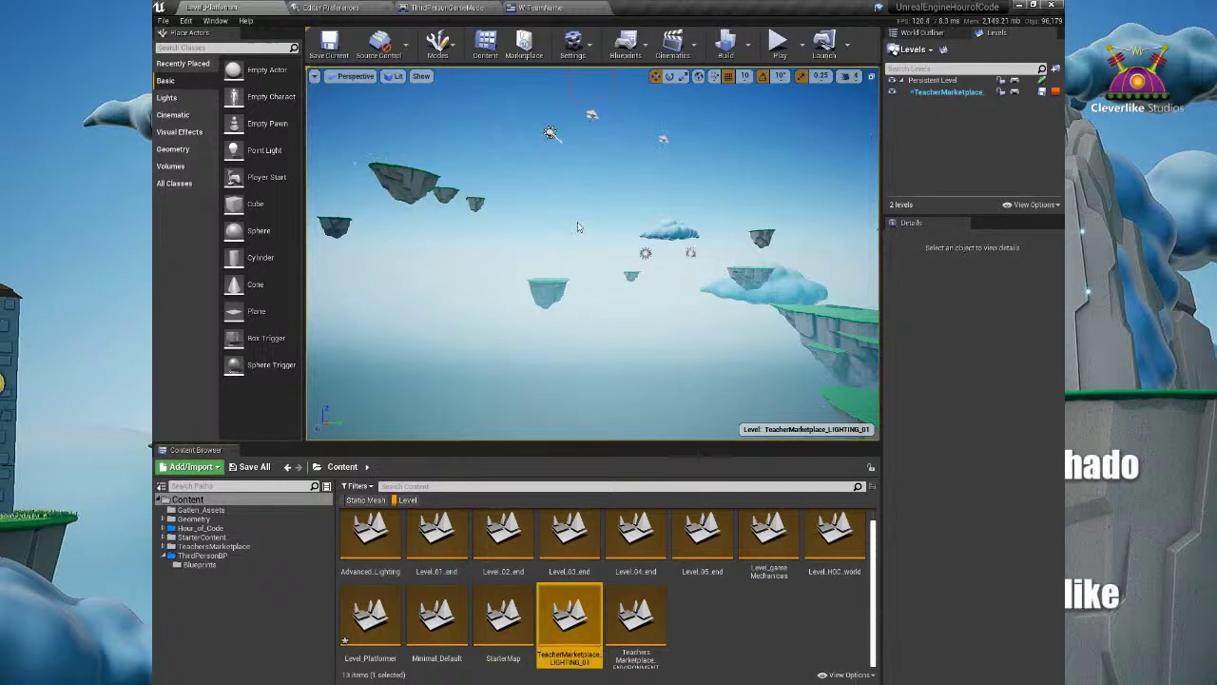
right_drag(592, 253, 566, 253)
right_drag(477, 161, 476, 161)
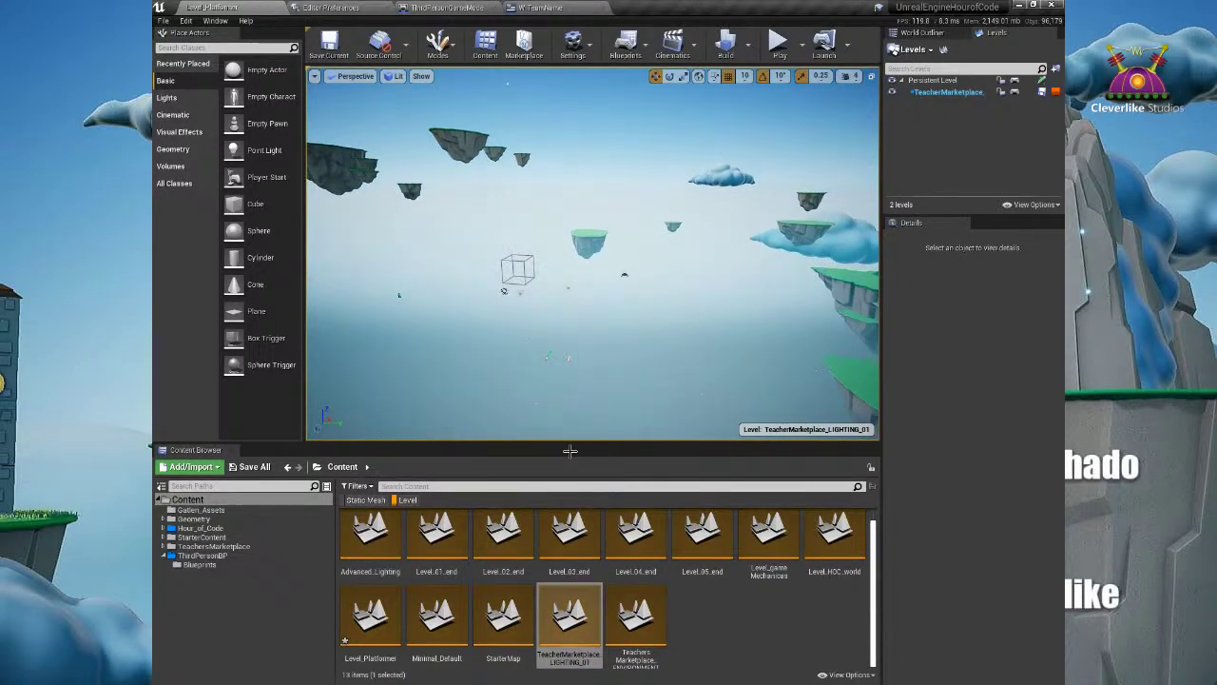
Step: Select several objects of the lighting sublevel in the scene, including the Light Source, to see what it contains
click(582, 239)
click(793, 238)
click(823, 251)
key(f)
right_drag(820, 279, 820, 278)
click(570, 246)
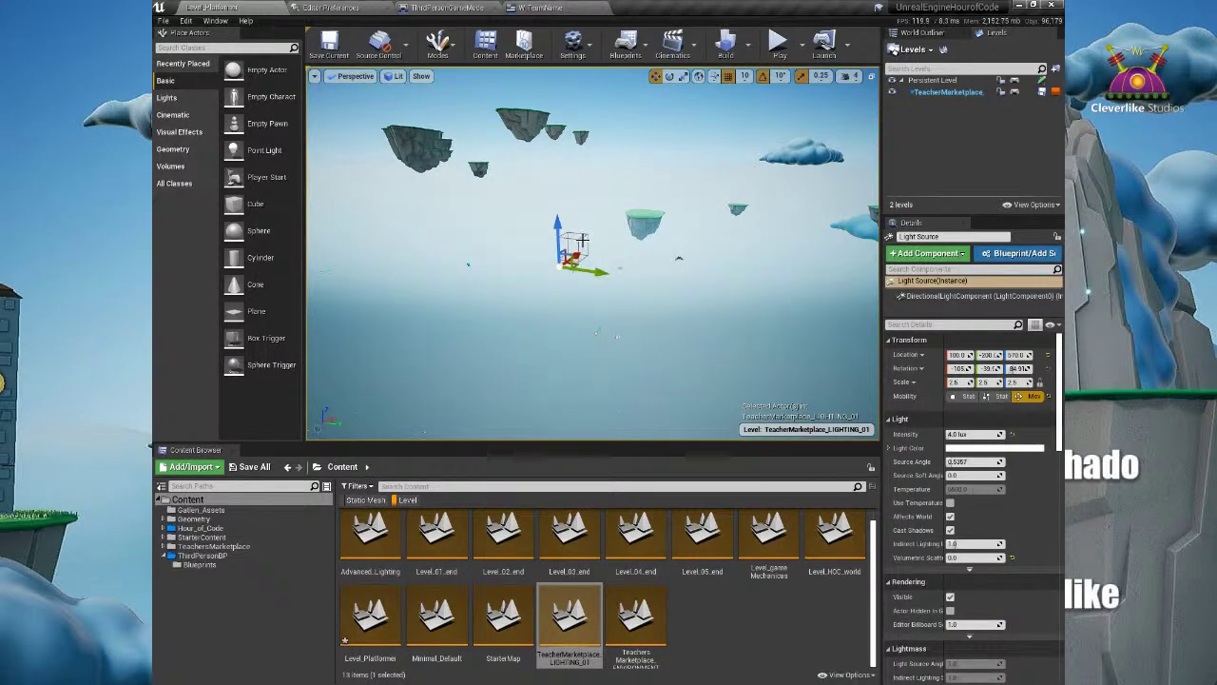
Step: Select the PostProcessVolume, search the World Outliner for "light", and collapse the VFX_LIGHT_RAYS folder to review the lighting actors
right_drag(583, 239, 579, 236)
click(568, 247)
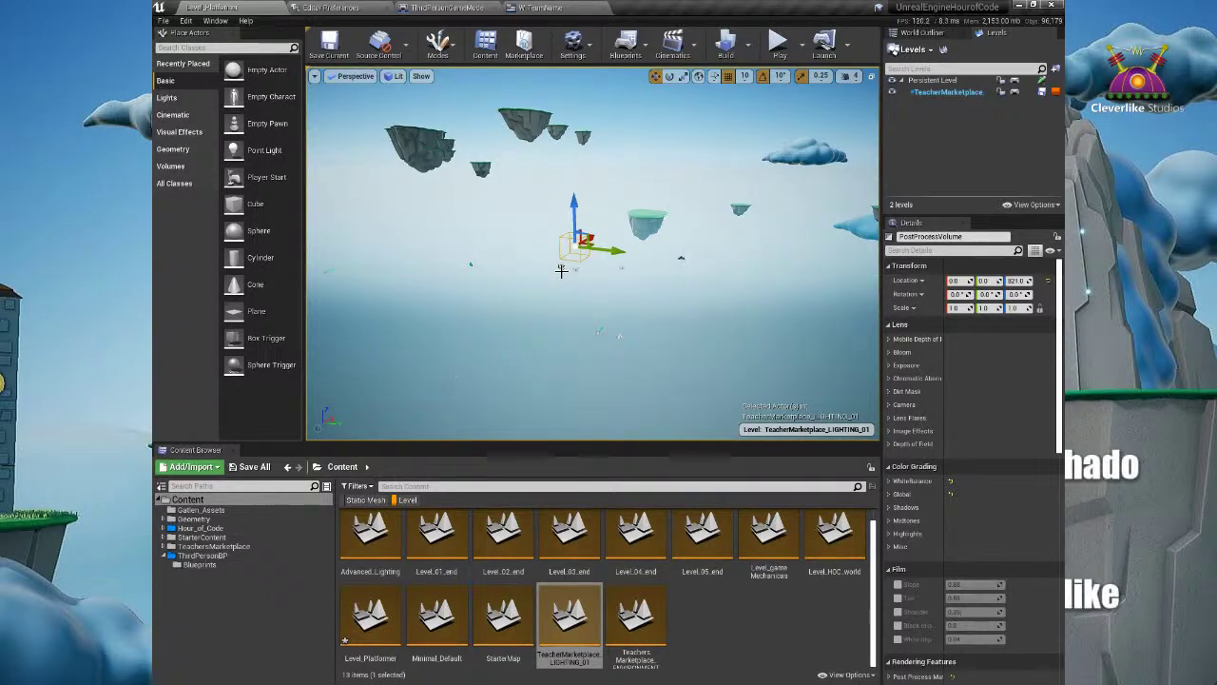
click(915, 32)
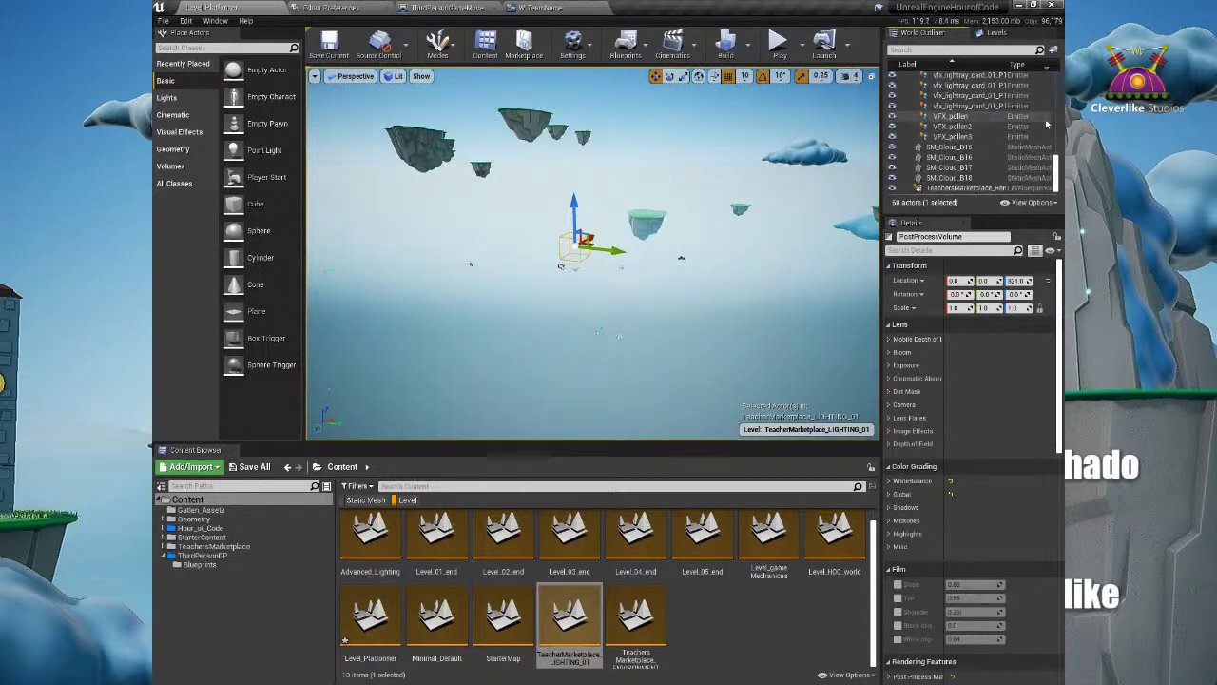
drag(1054, 169, 1056, 78)
click(951, 49)
text(light)
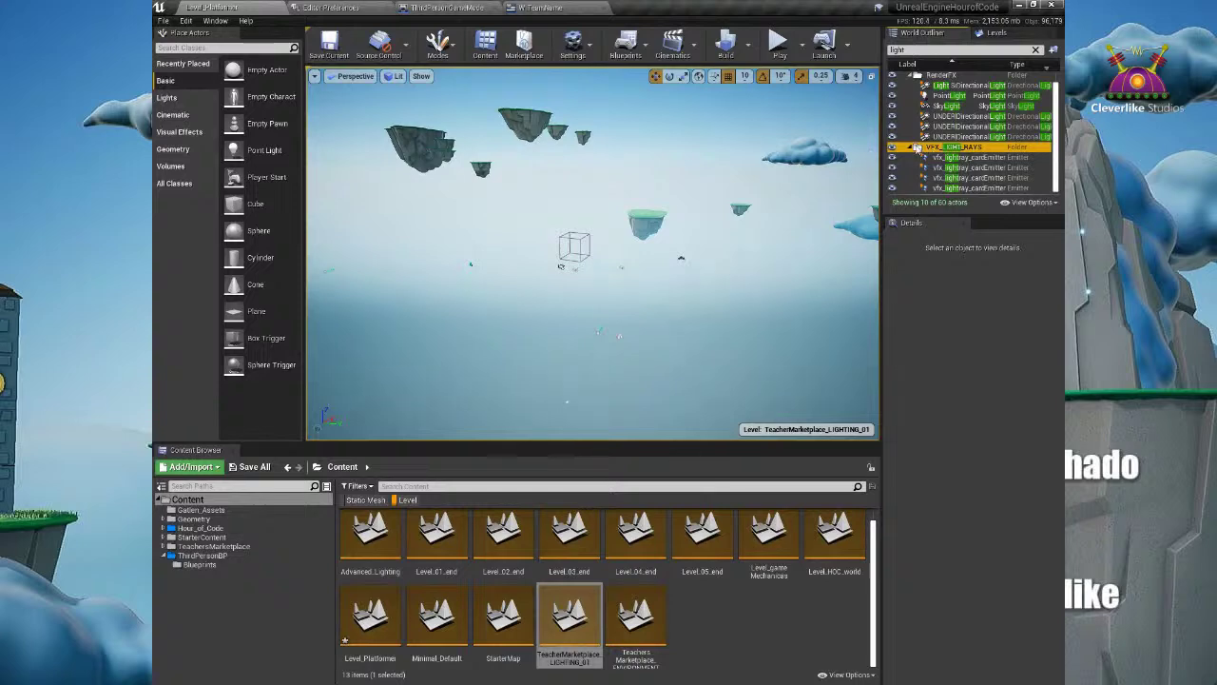
click(914, 148)
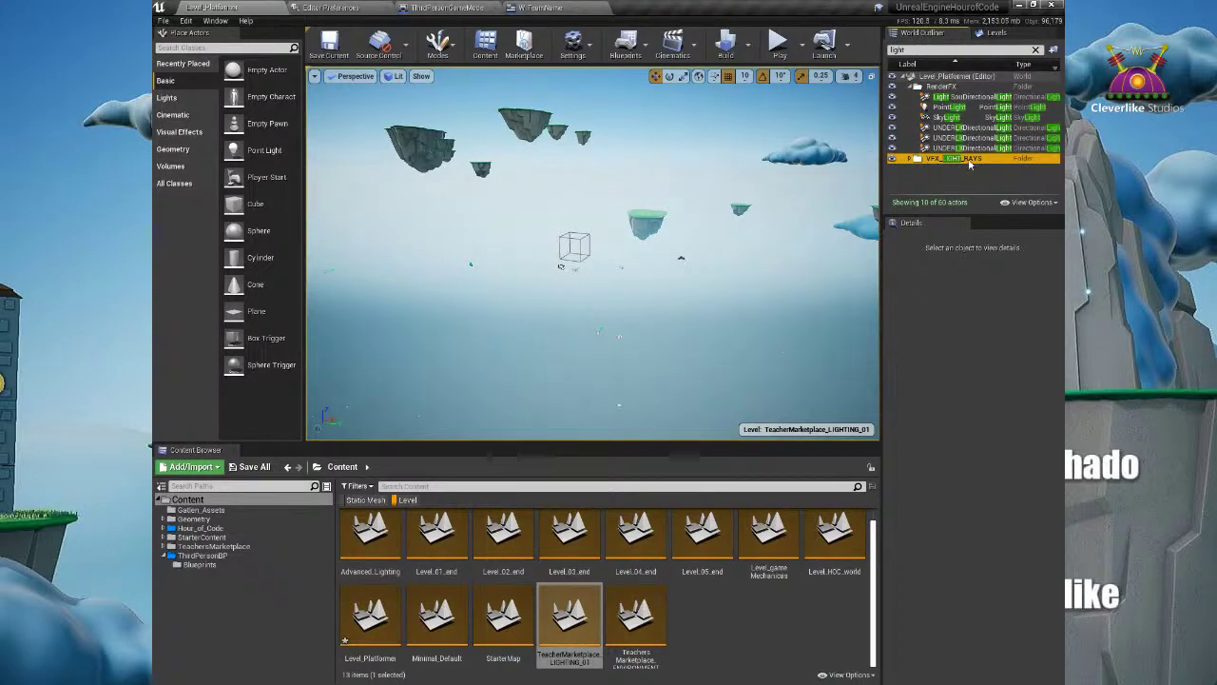
Step: Select a light ray emitter in the sky, focus on it, and look back over the floating islands
right_drag(657, 169, 806, 163)
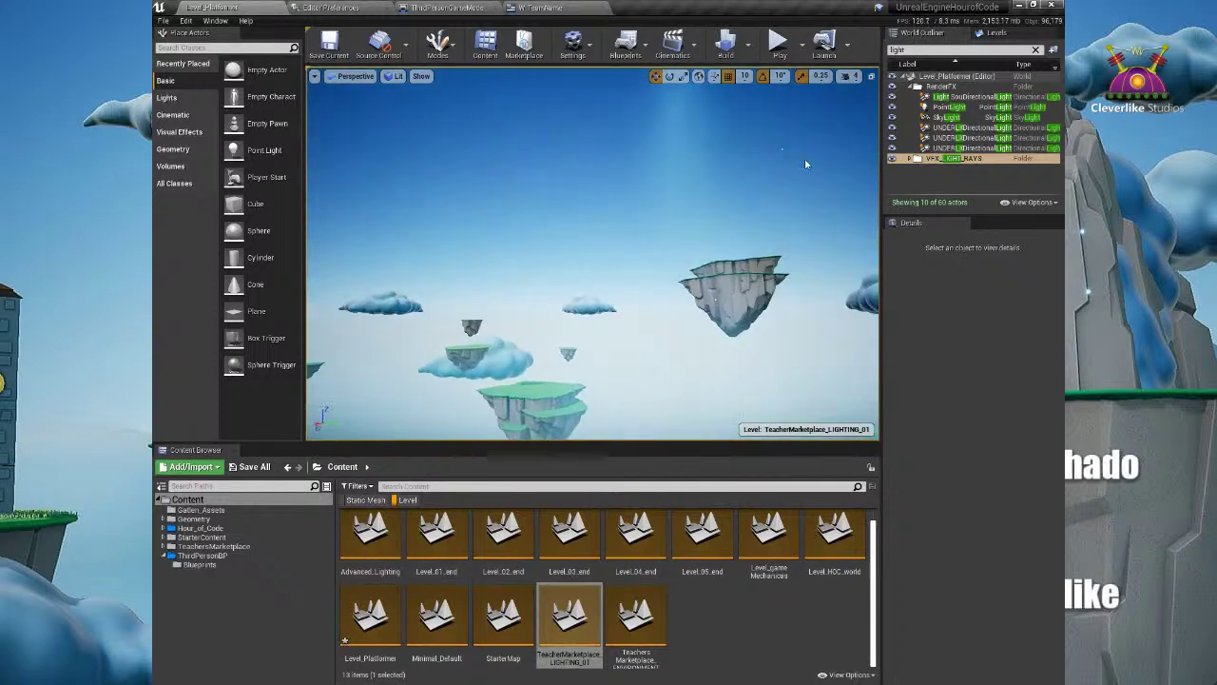
click(688, 181)
key(f)
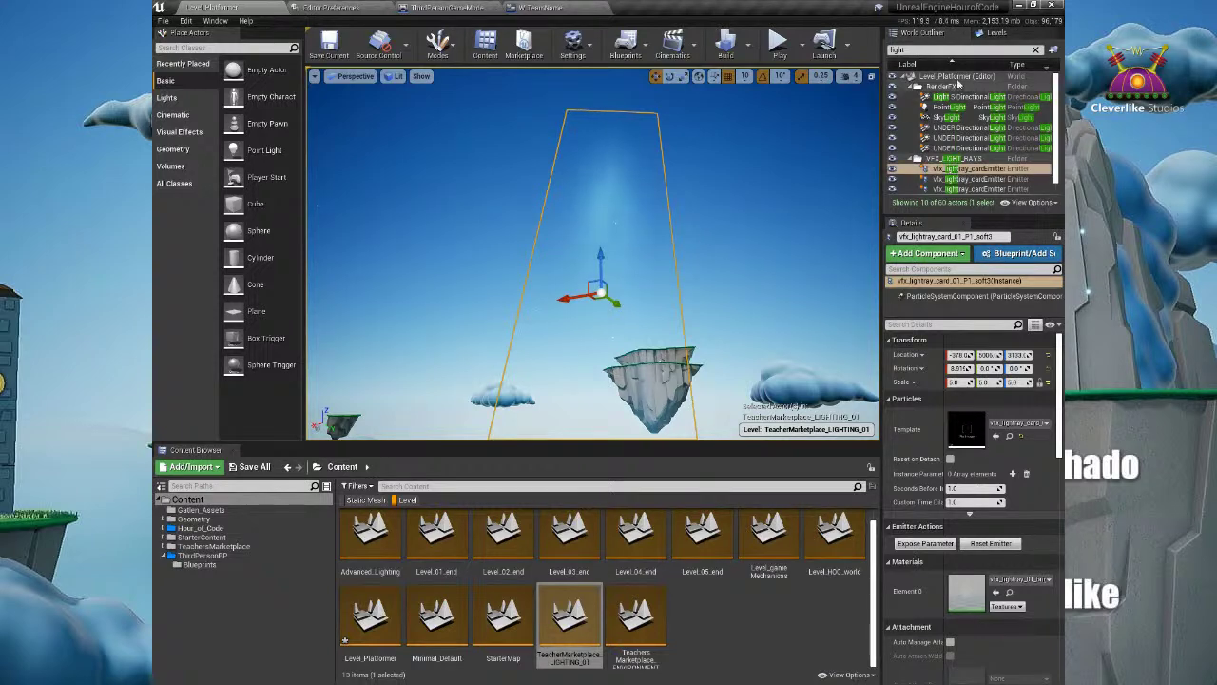
right_drag(598, 351, 276, 404)
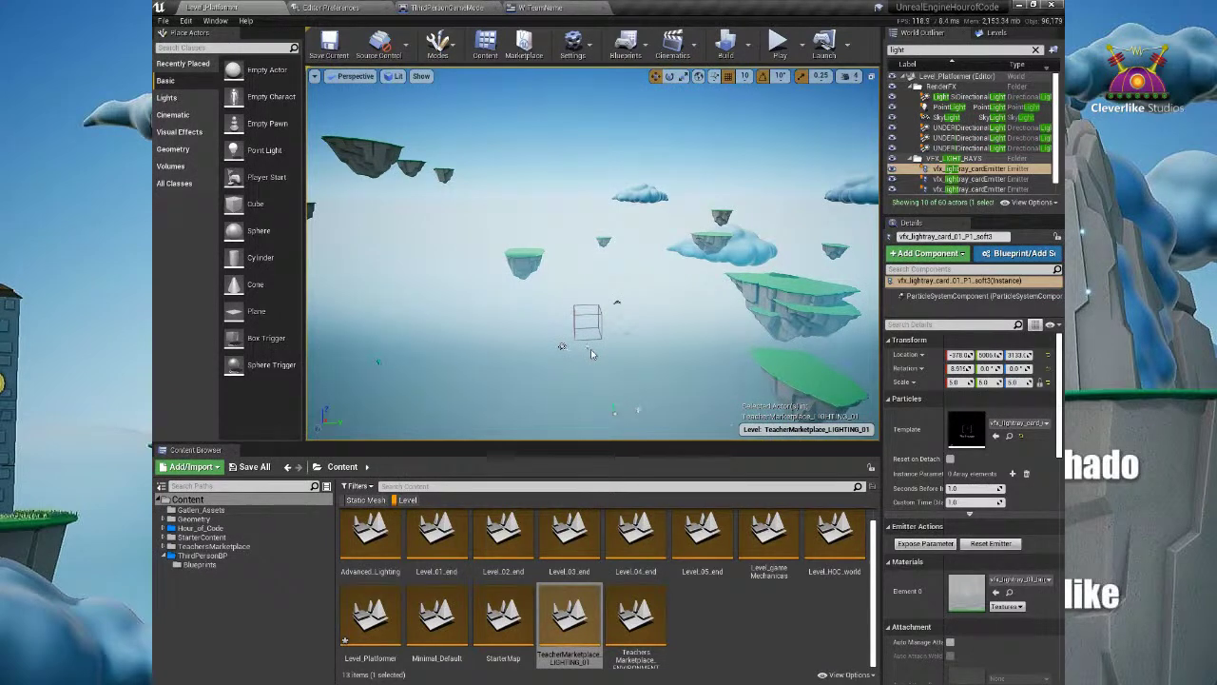
Step: Toggle the visibility of the TeacherMarketplace lighting sublevel off and on to compare the scene with and without it
click(995, 32)
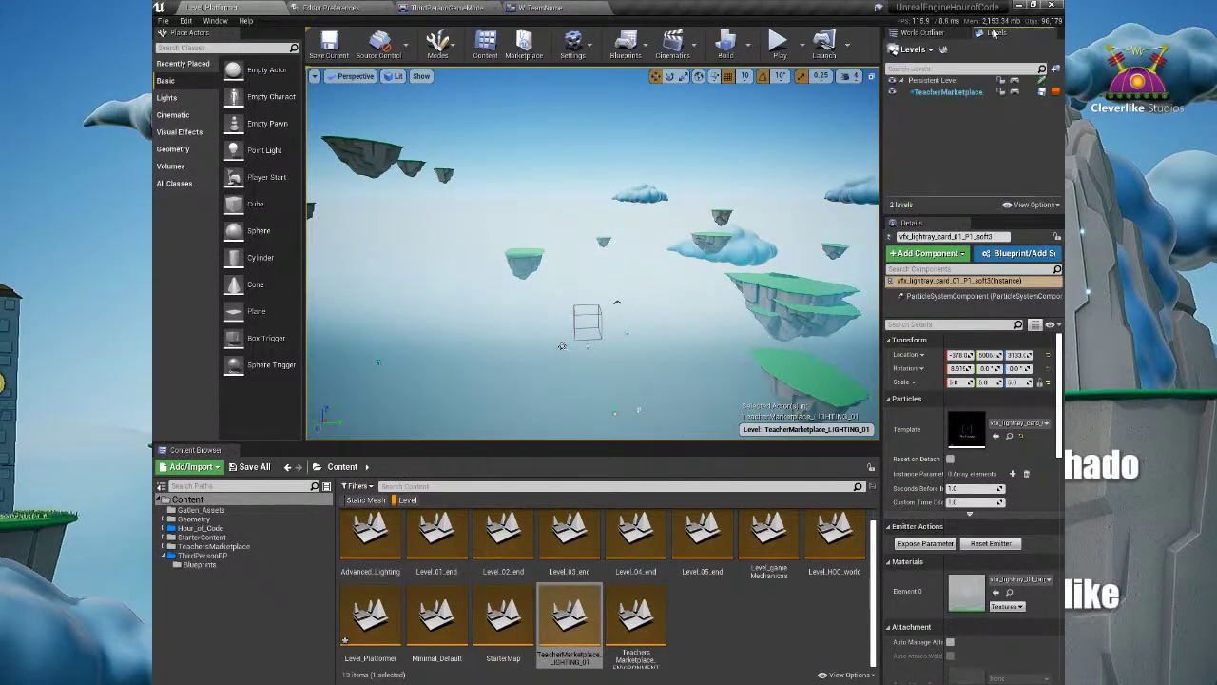
click(893, 92)
click(894, 92)
click(894, 92)
click(894, 92)
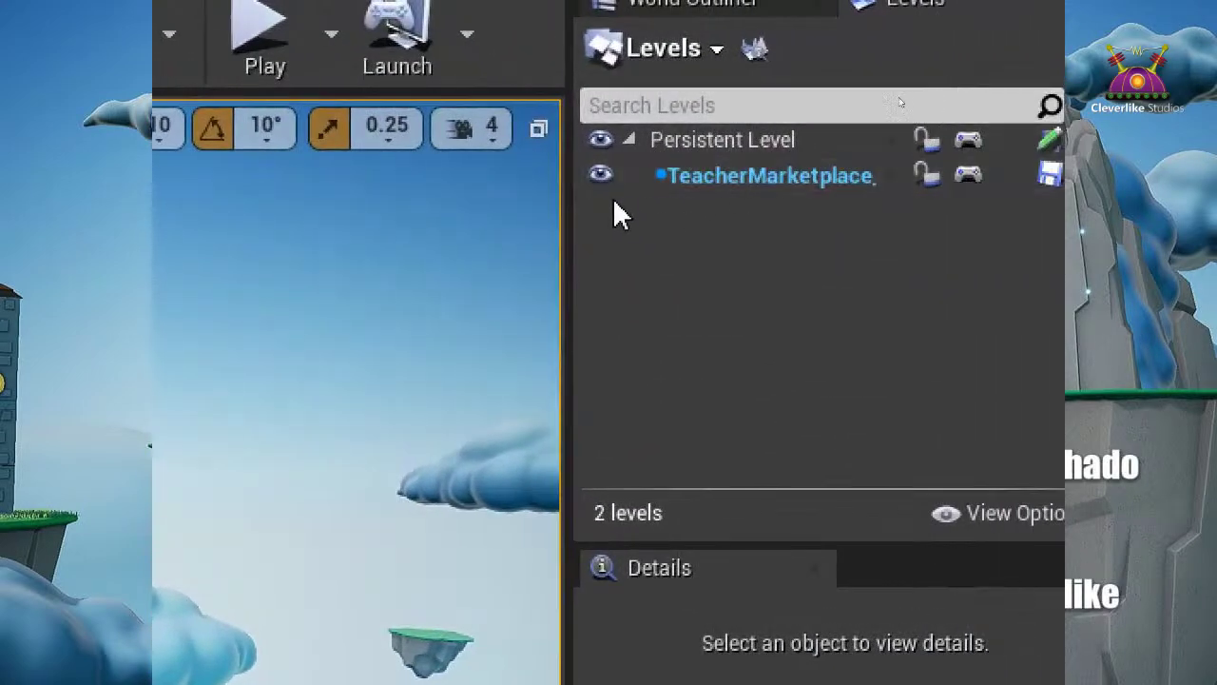
Step: Change the streaming method of the TeacherMarketplace lighting sublevel to Always Loaded
right_click(668, 183)
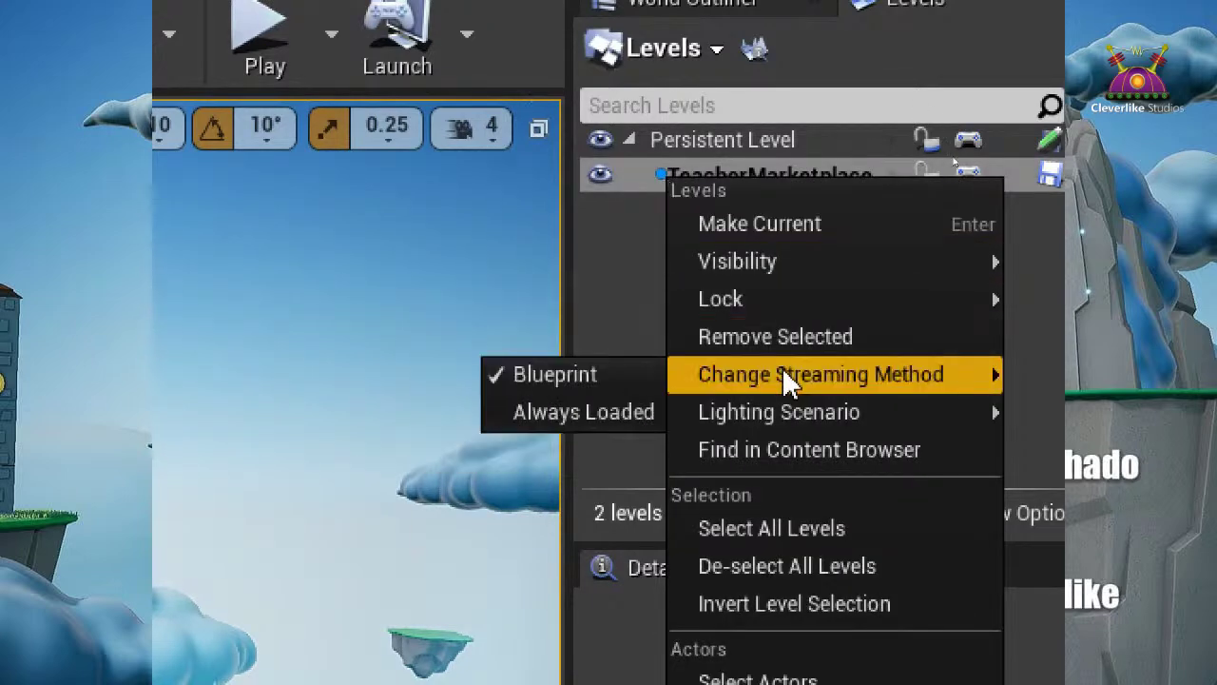
mouse_move(804, 409)
mouse_move(812, 371)
click(535, 414)
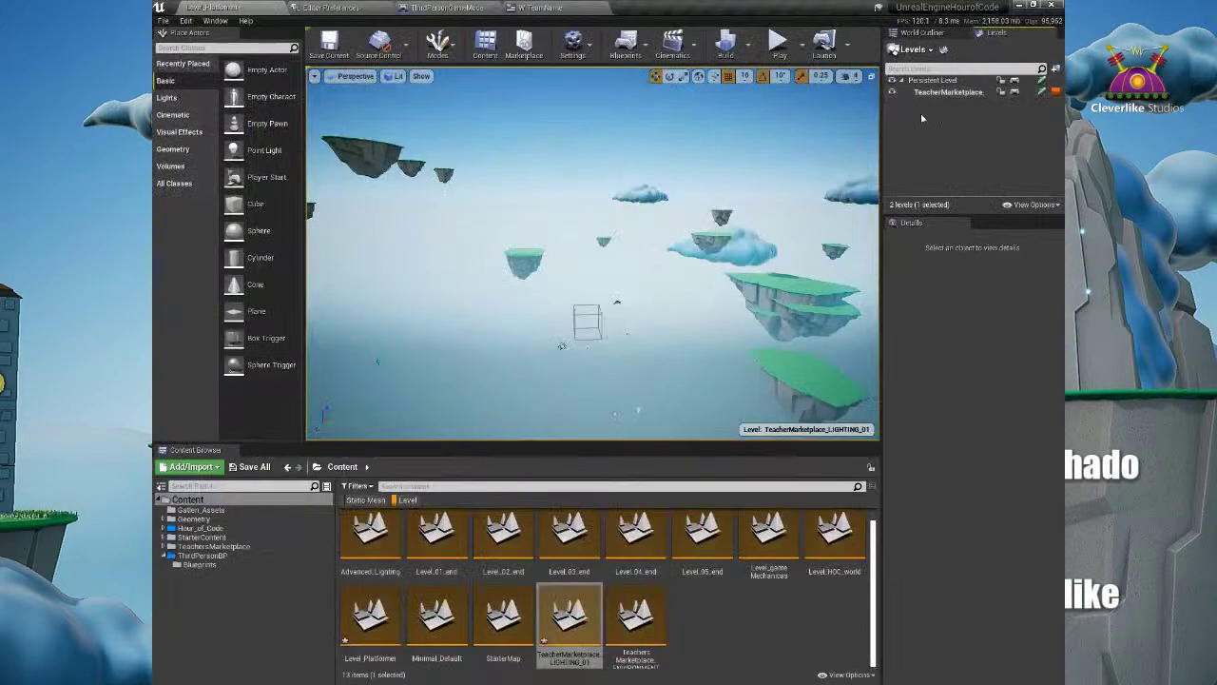
Step: Switch the root Content folder's filter from Level to Static Mesh and enlarge the Content Browser
right_drag(688, 257, 618, 302)
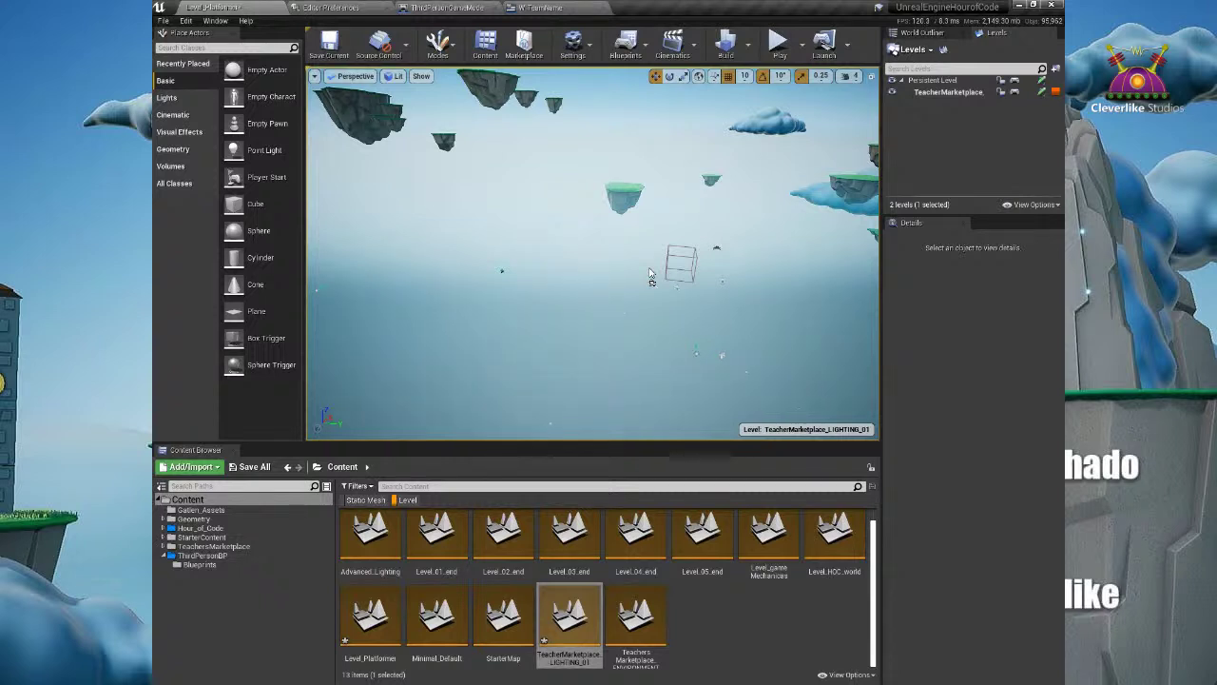
click(249, 502)
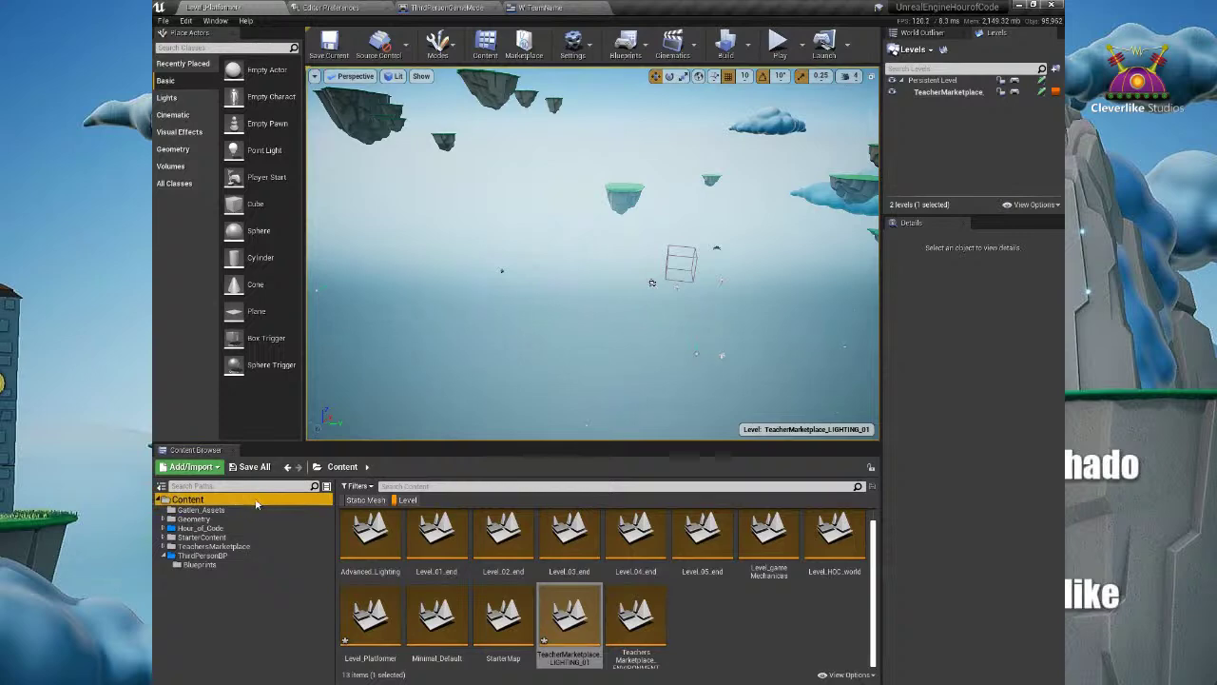
click(407, 500)
click(365, 500)
drag(494, 446, 499, 131)
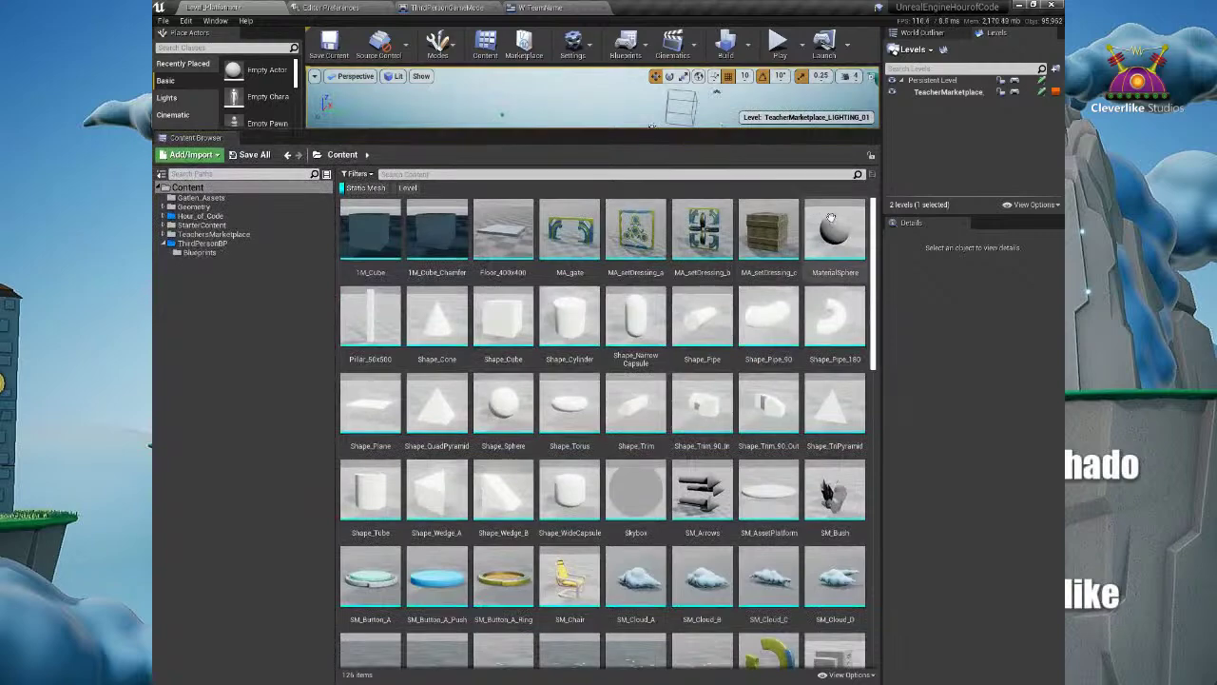
Step: Look through the project's static meshes, then shrink the Content Browser to restore the viewport
drag(871, 287, 864, 431)
click(569, 290)
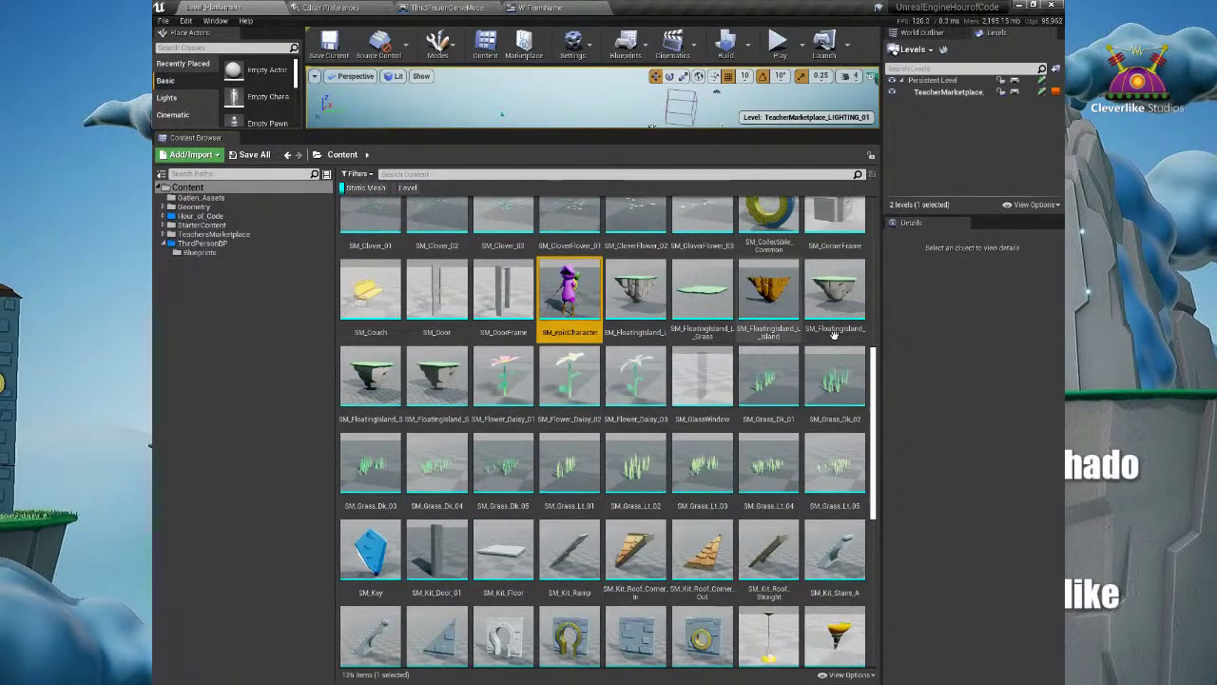
scroll(858, 488, down, 3)
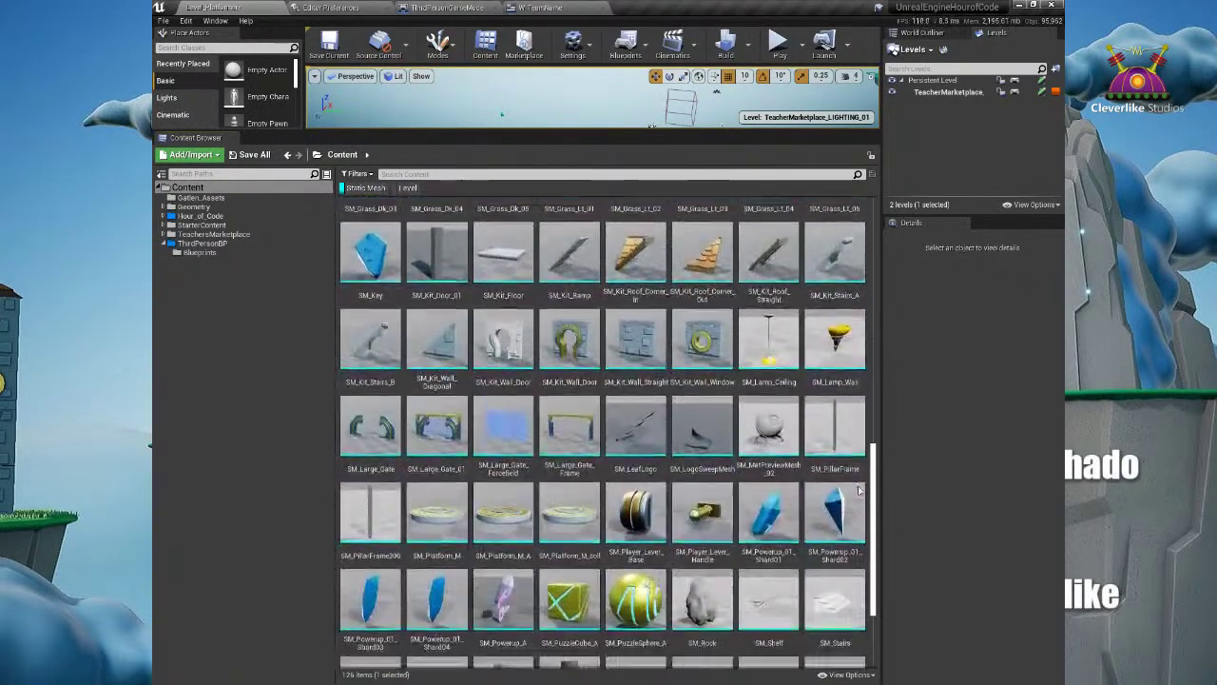
scroll(858, 488, down, 2)
scroll(866, 490, up, 2)
drag(867, 492, 861, 239)
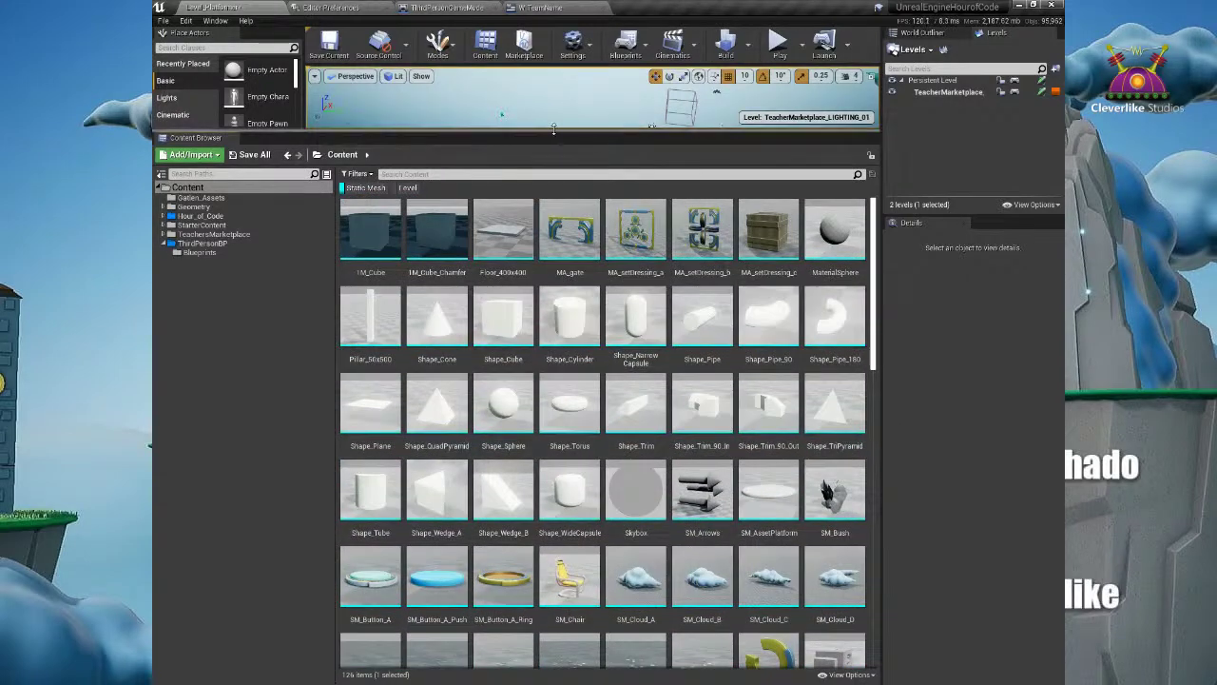
drag(552, 129, 559, 507)
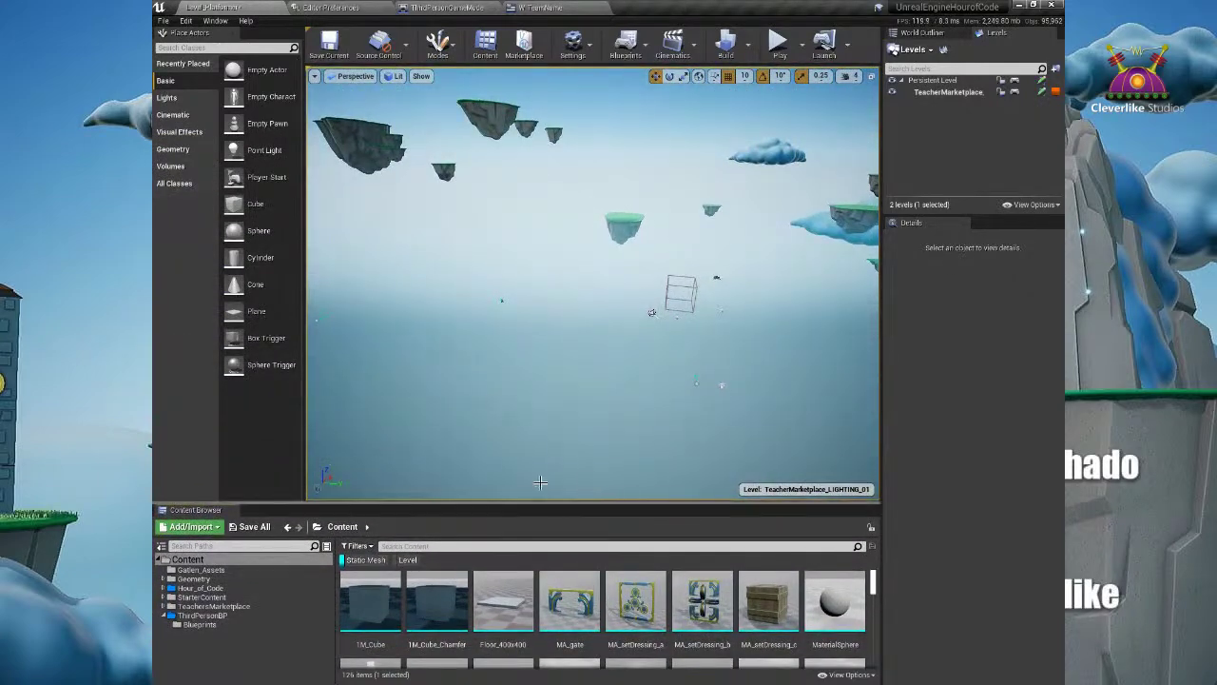
Step: Find SM_FloatingIsland_L in the TeachersMarketplace folder and place it in the level
click(231, 605)
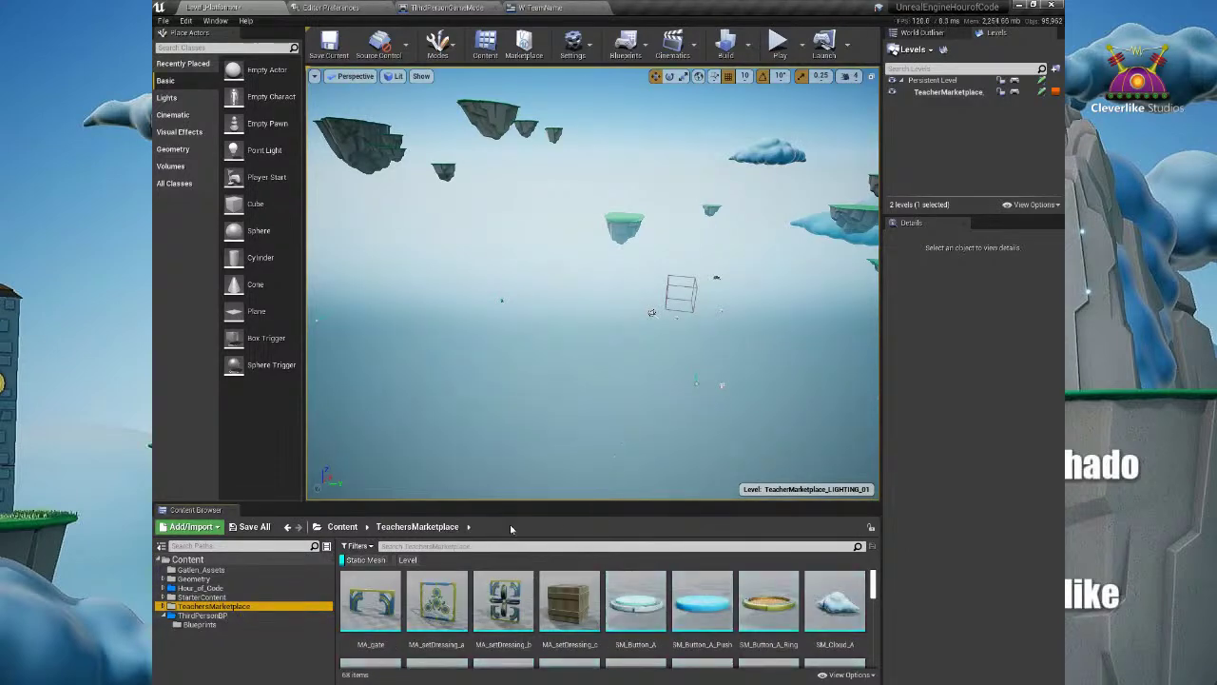
drag(520, 501, 520, 418)
scroll(583, 578, down, 5)
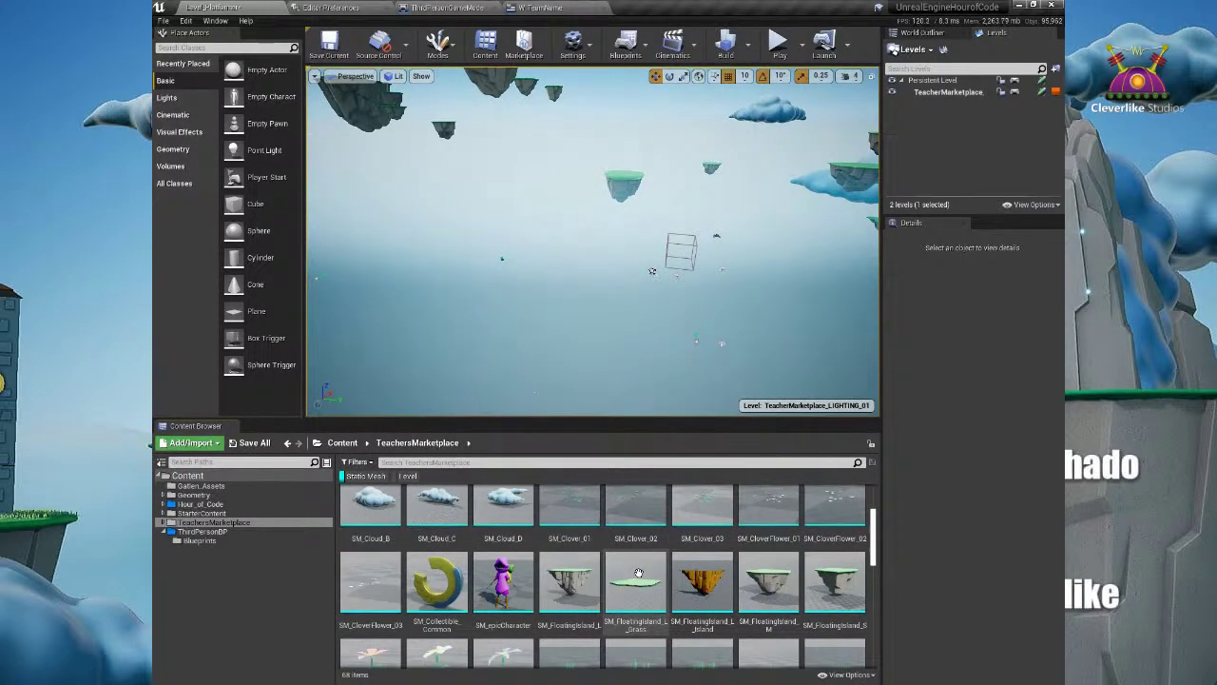
scroll(638, 573, up, 1)
click(583, 604)
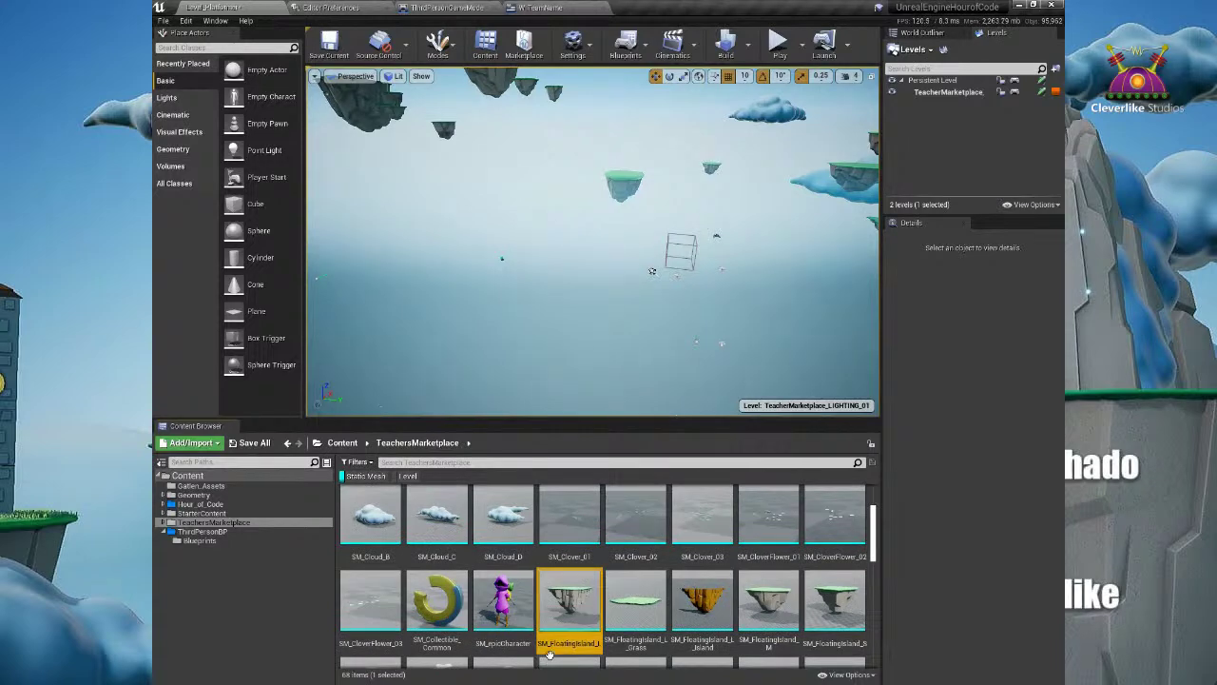
scroll(570, 618, down, 2)
drag(566, 566, 549, 237)
drag(557, 197, 589, 344)
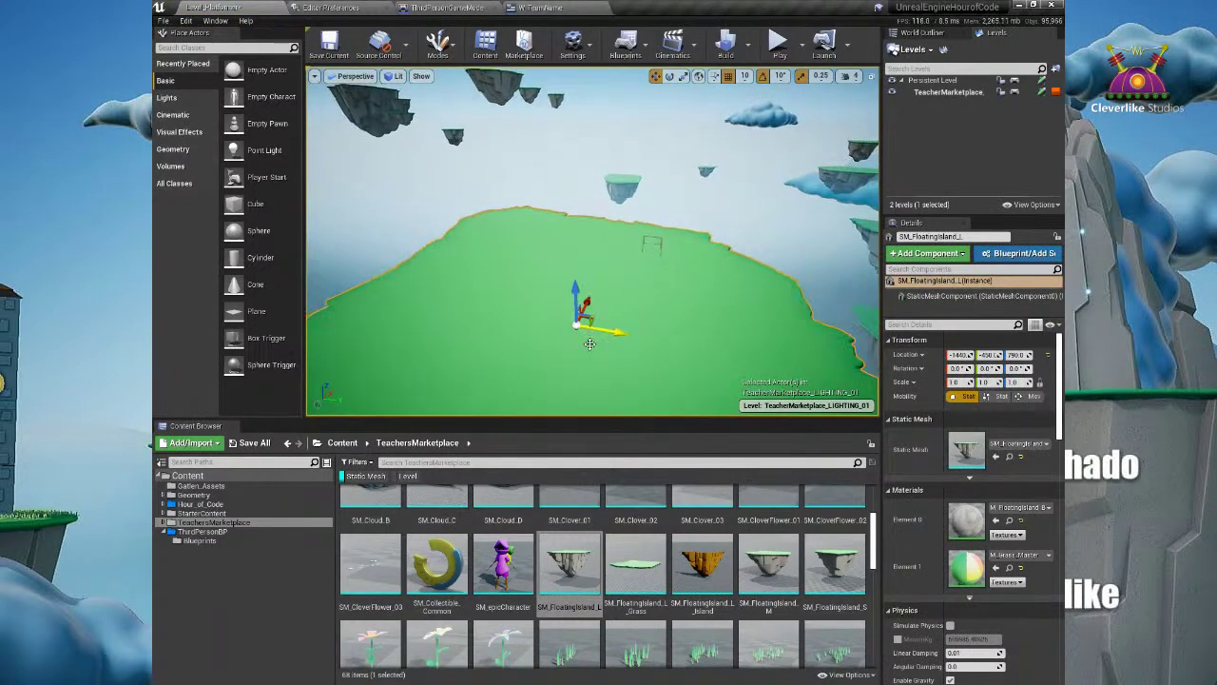
Step: Reset the large floating island's location to the world origin (0, 0, 0)
scroll(590, 343, down, 7)
right_drag(587, 325, 536, 349)
alt+drag(536, 349, 601, 312)
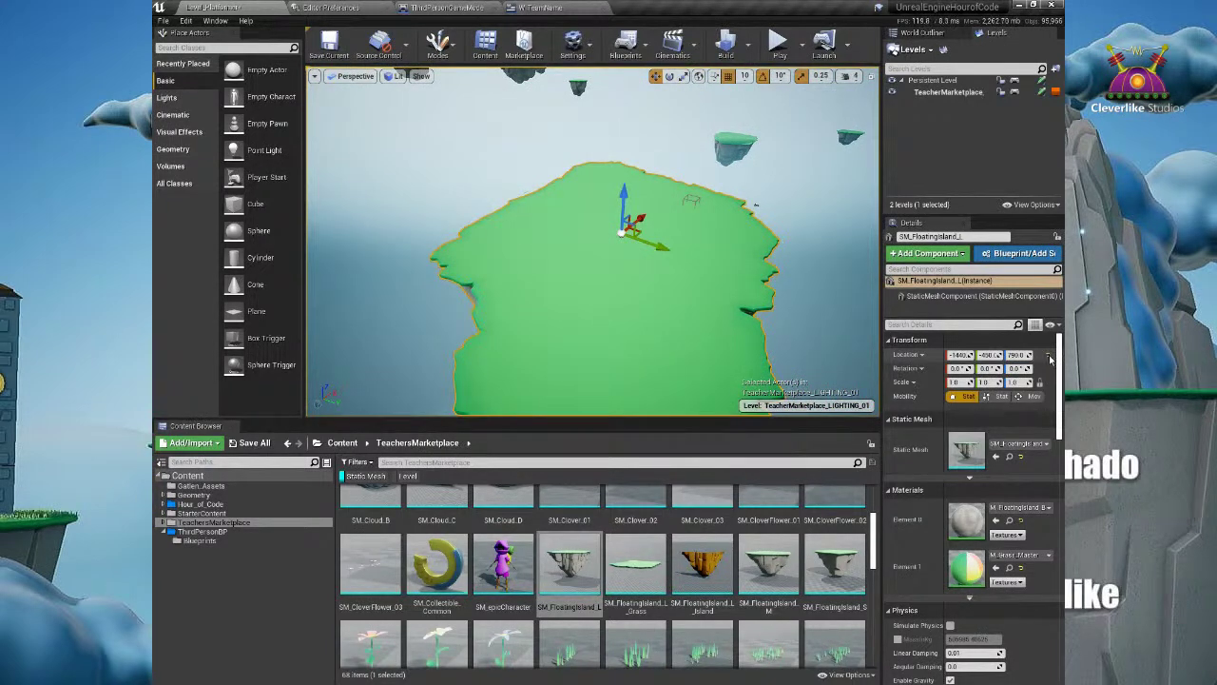
click(1048, 357)
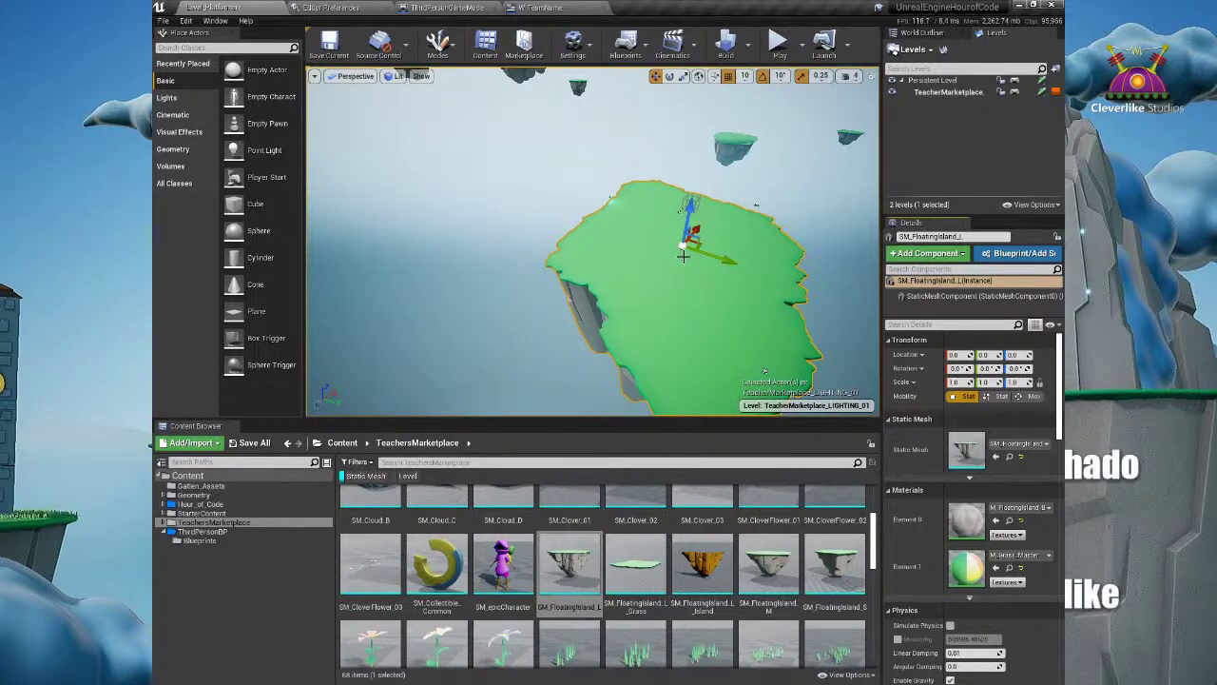
Step: Play the level in the viewport from the current camera location, then stop the test
right_drag(639, 270, 741, 283)
click(803, 52)
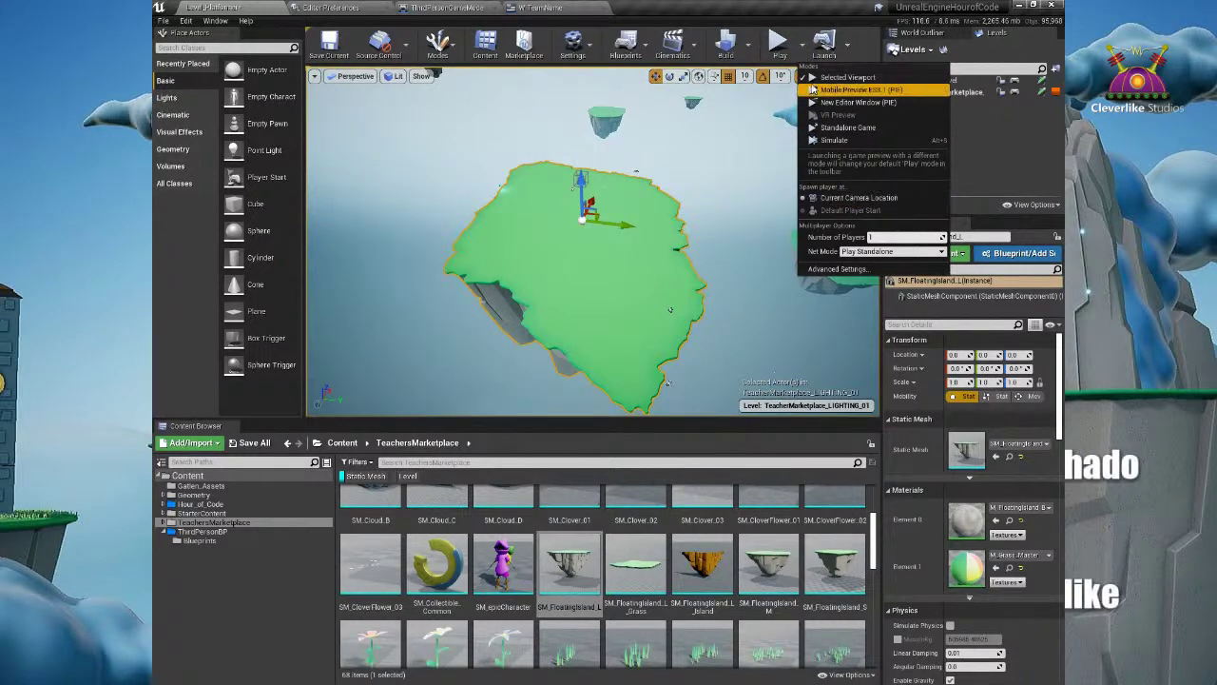
click(772, 48)
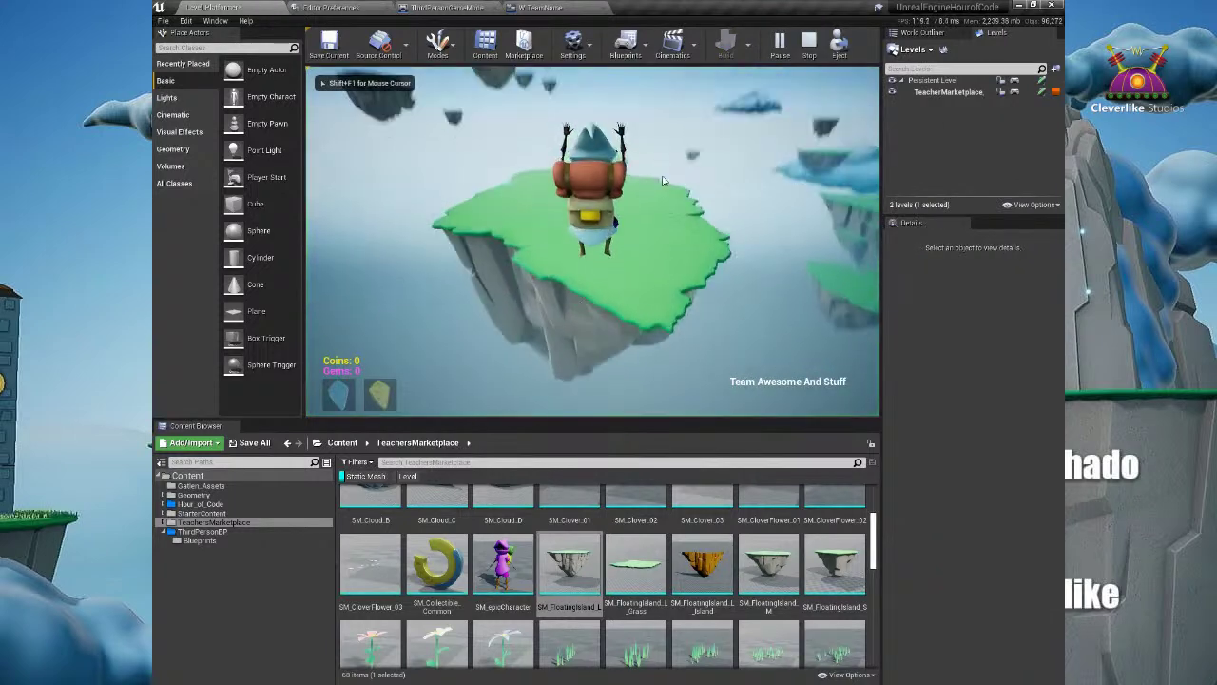
key(Escape)
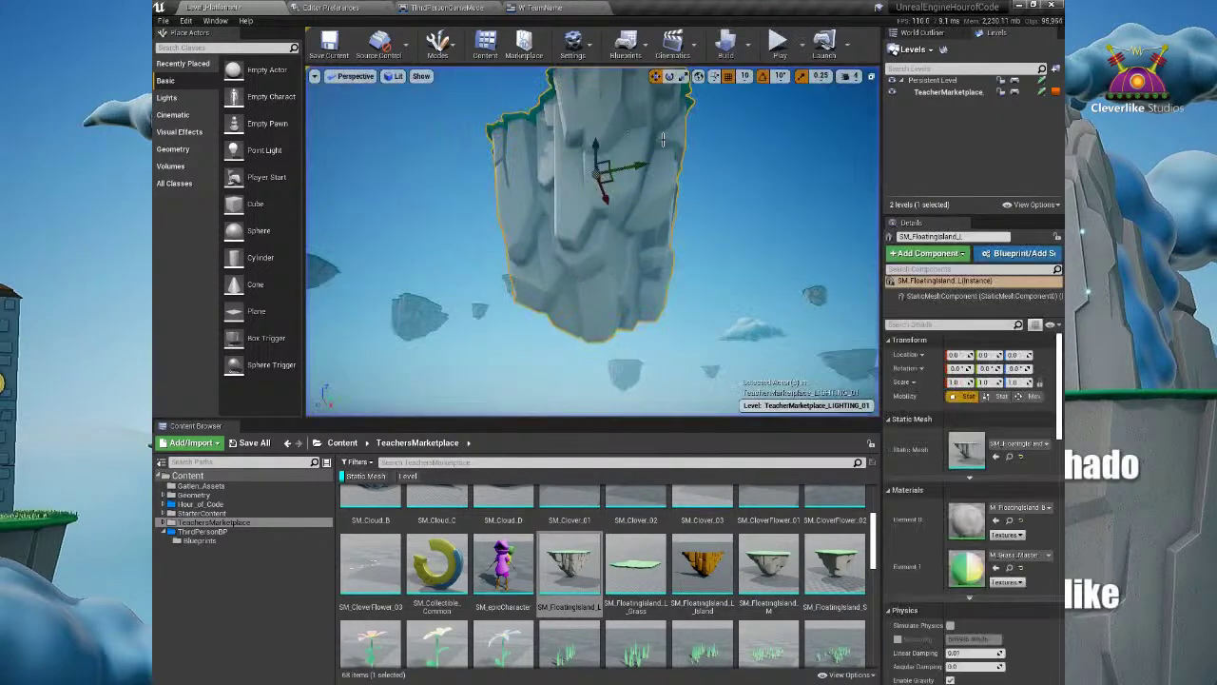
Step: Place a Player Start on top of the large floating island and inspect its position
mouse_move(697, 162)
right_down()
mouse_move(643, 385)
mouse_move(561, 54)
mouse_move(598, 6)
mouse_move(701, 6)
mouse_move(683, 155)
right_up()
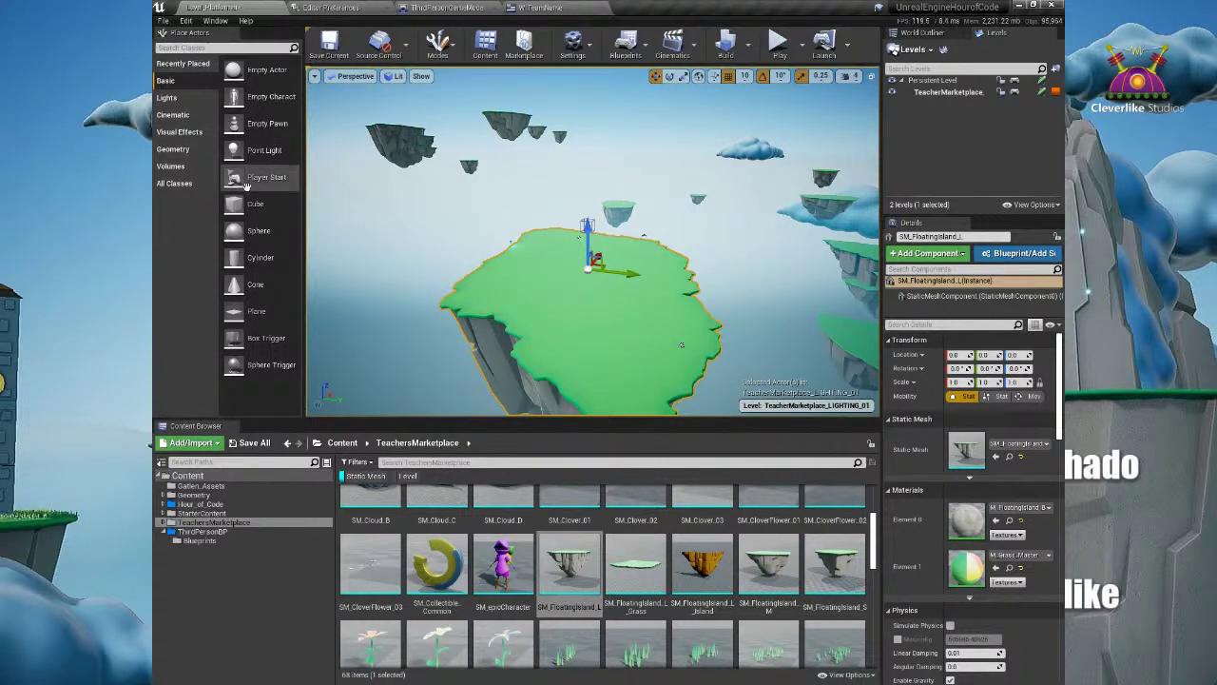
drag(257, 177, 580, 297)
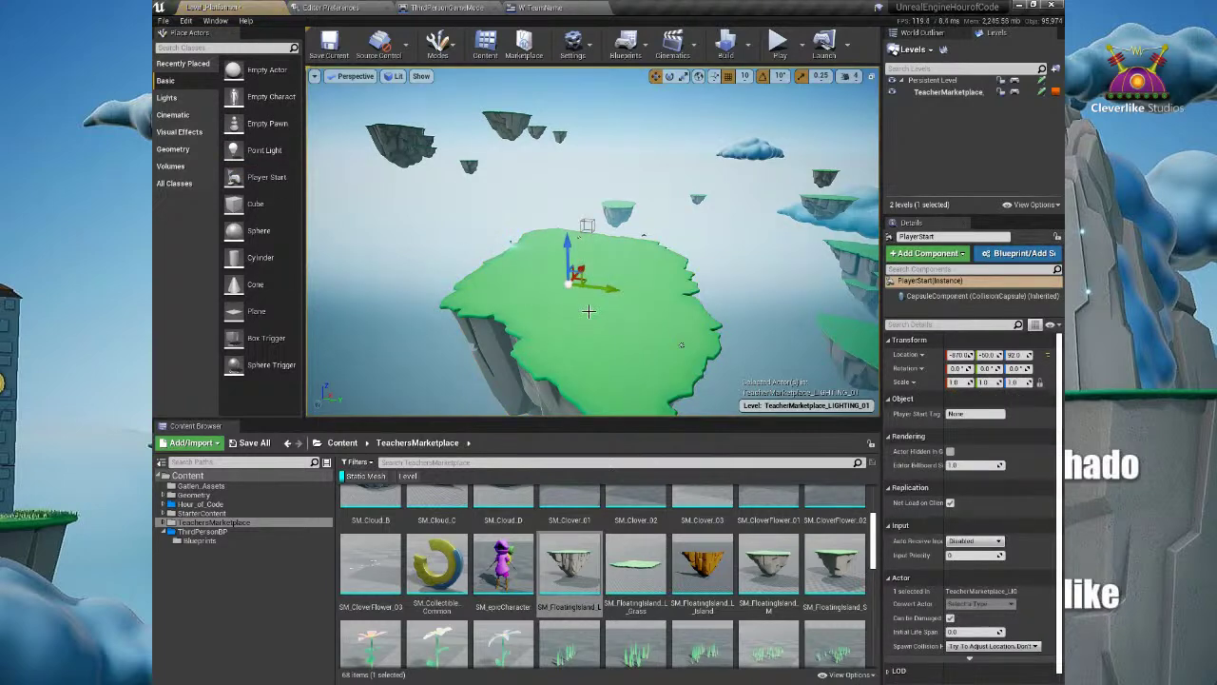
key(f)
alt+drag(589, 311, 481, 296)
Step: Play the level with the spawn set to Default Player Start, run and jump around the island, then stop the test
click(801, 44)
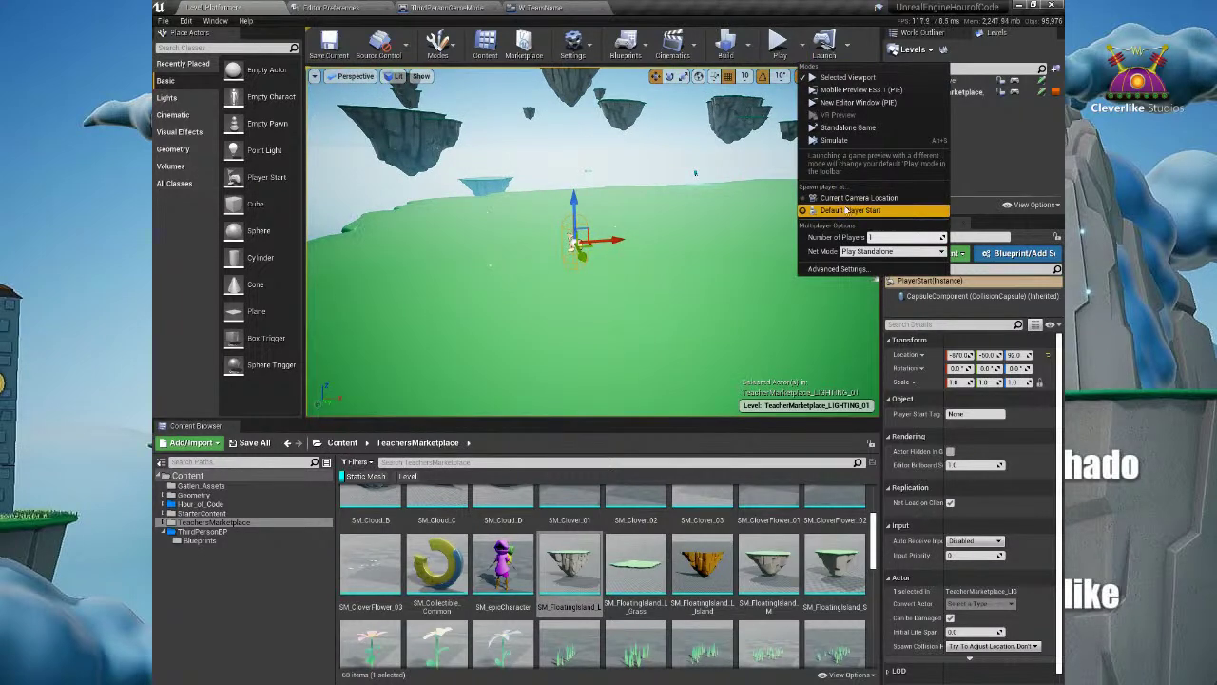
click(778, 42)
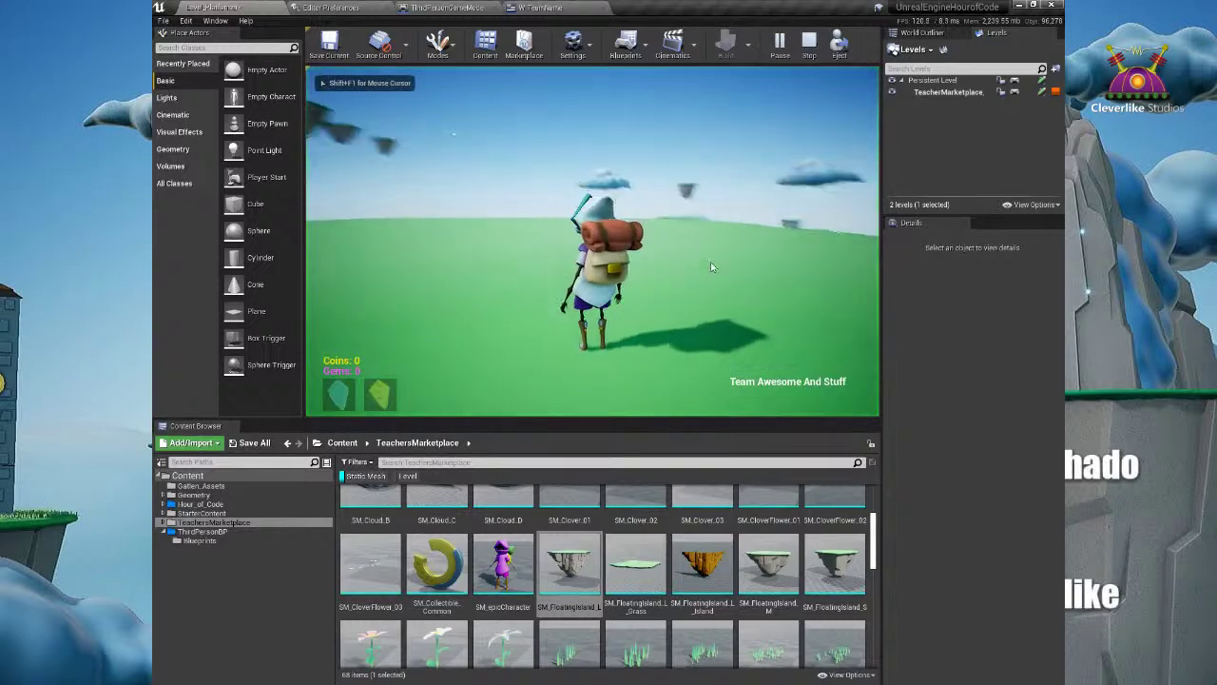
key(d)
key(w)
key(d)
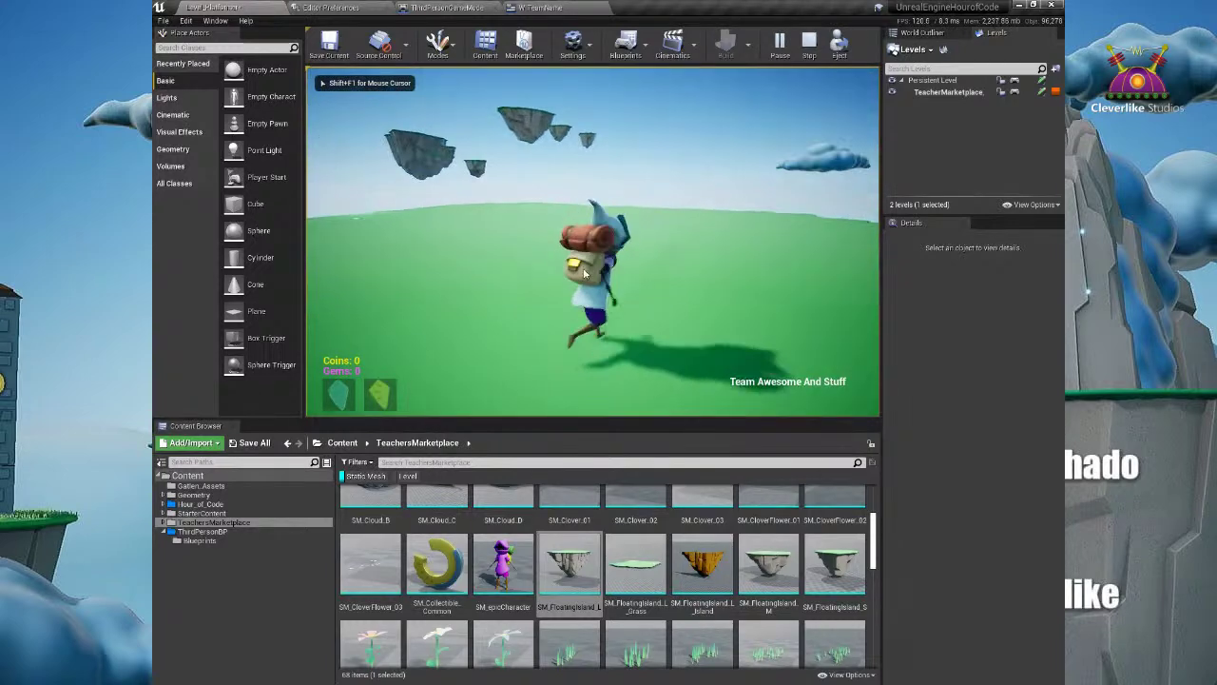
key(s)
key(d)
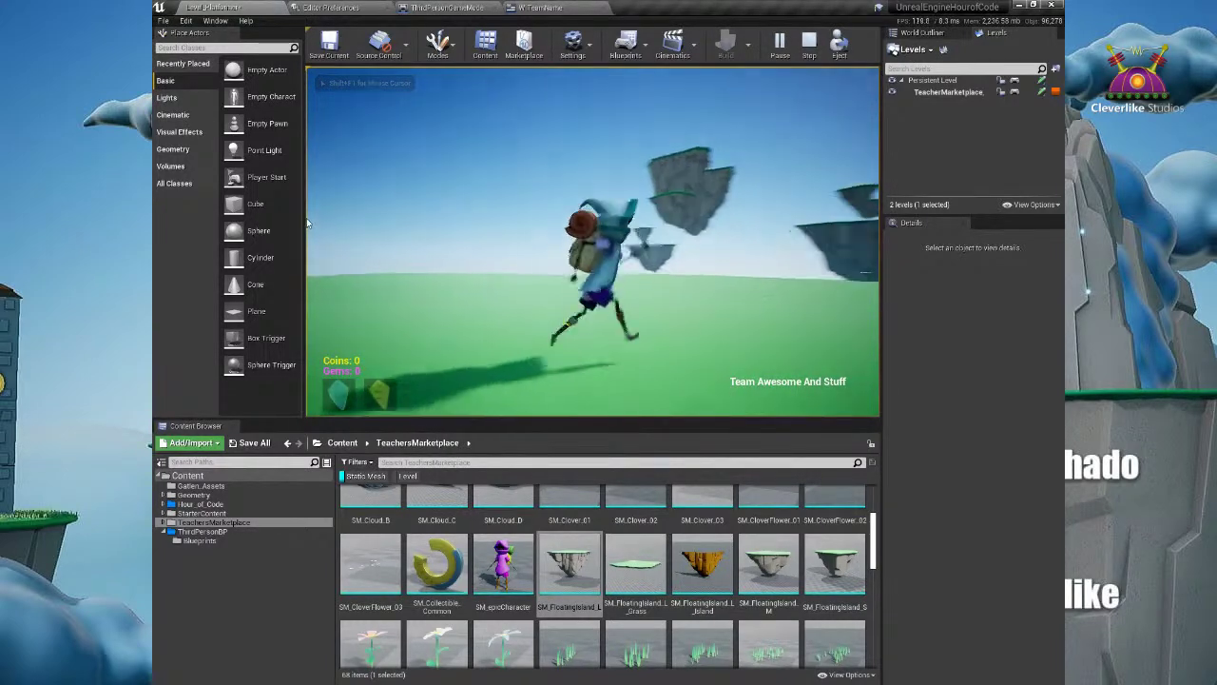
key(w)
key(a)
key(w)
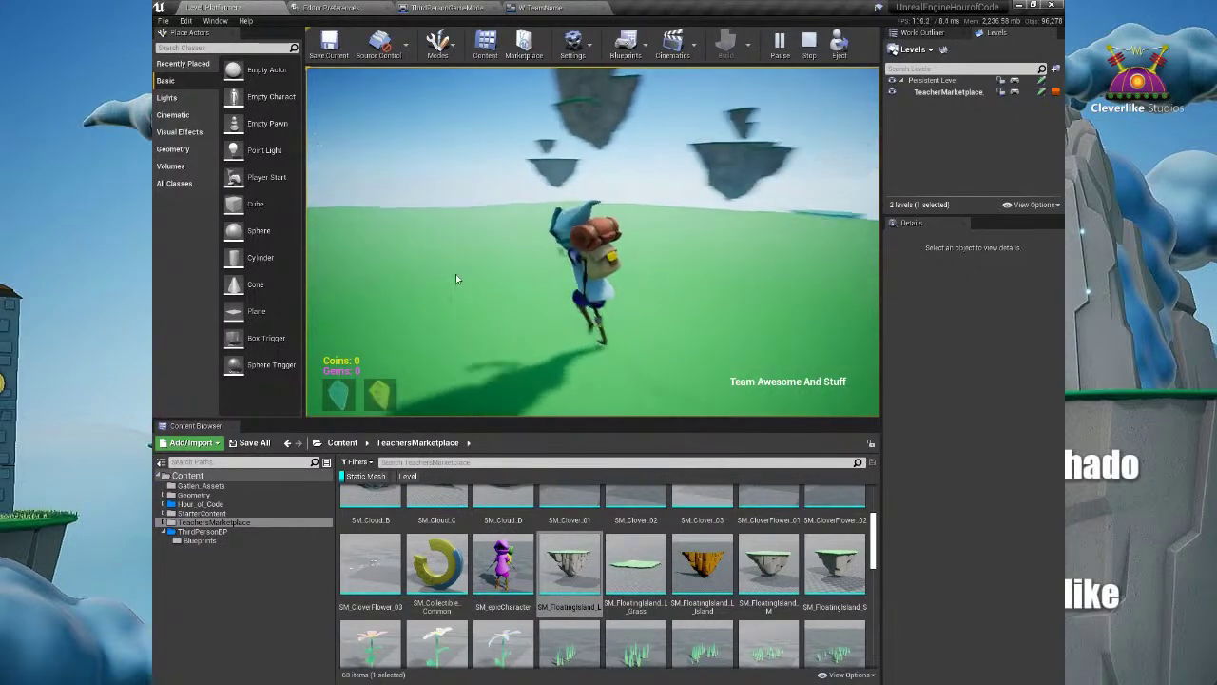
key(space)
key(space)
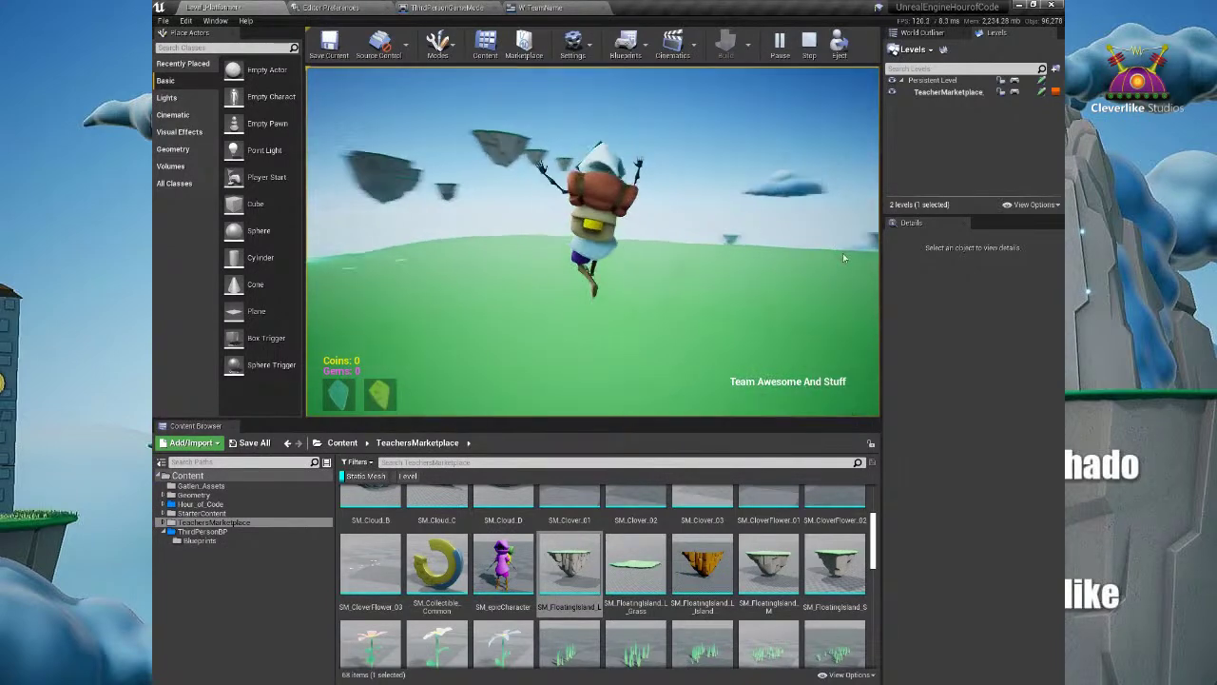
key(a)
key(w)
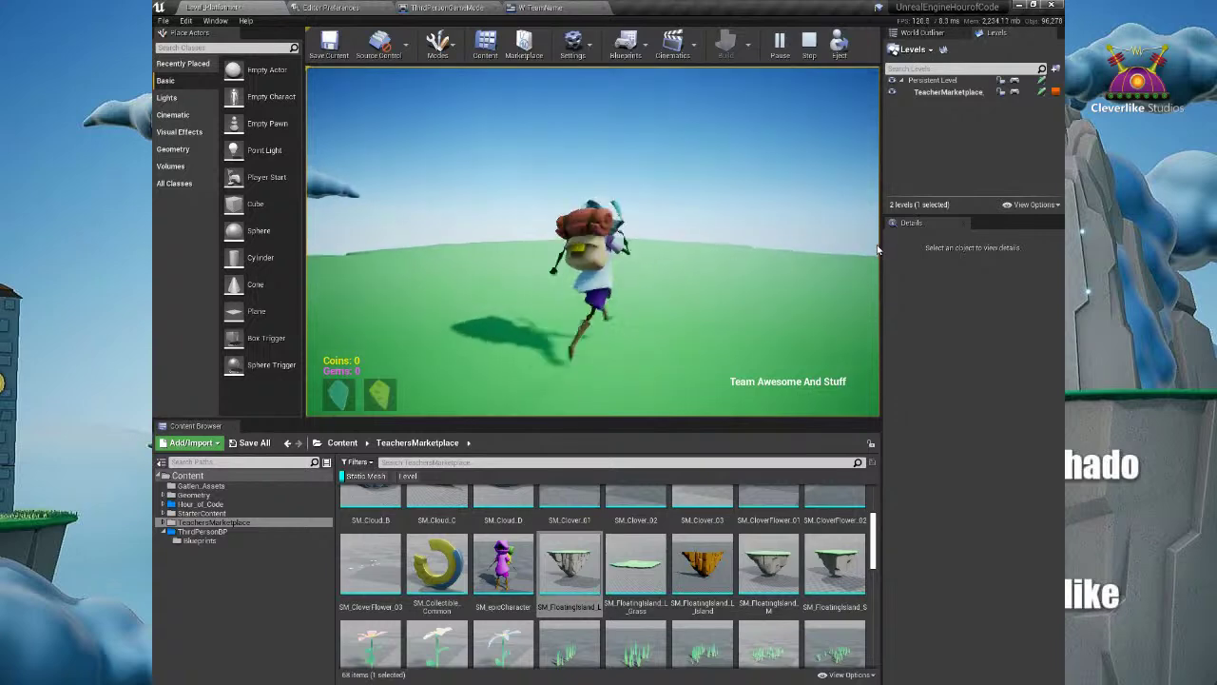
key(d)
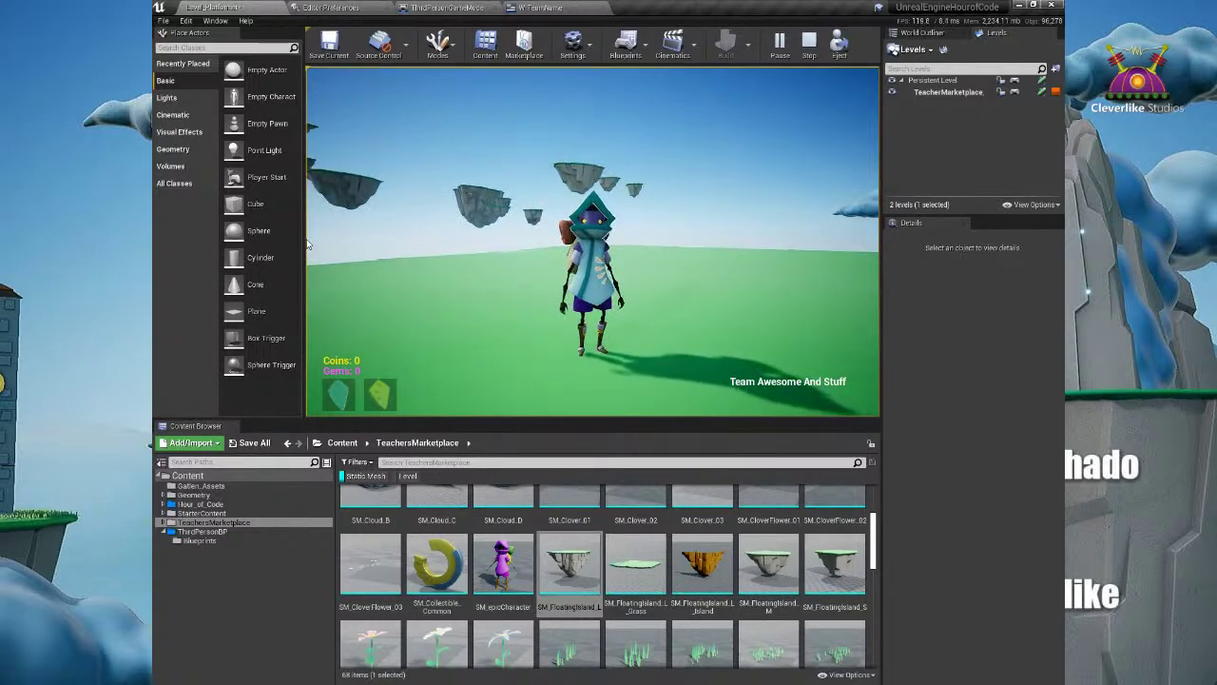
key(d)
key(s)
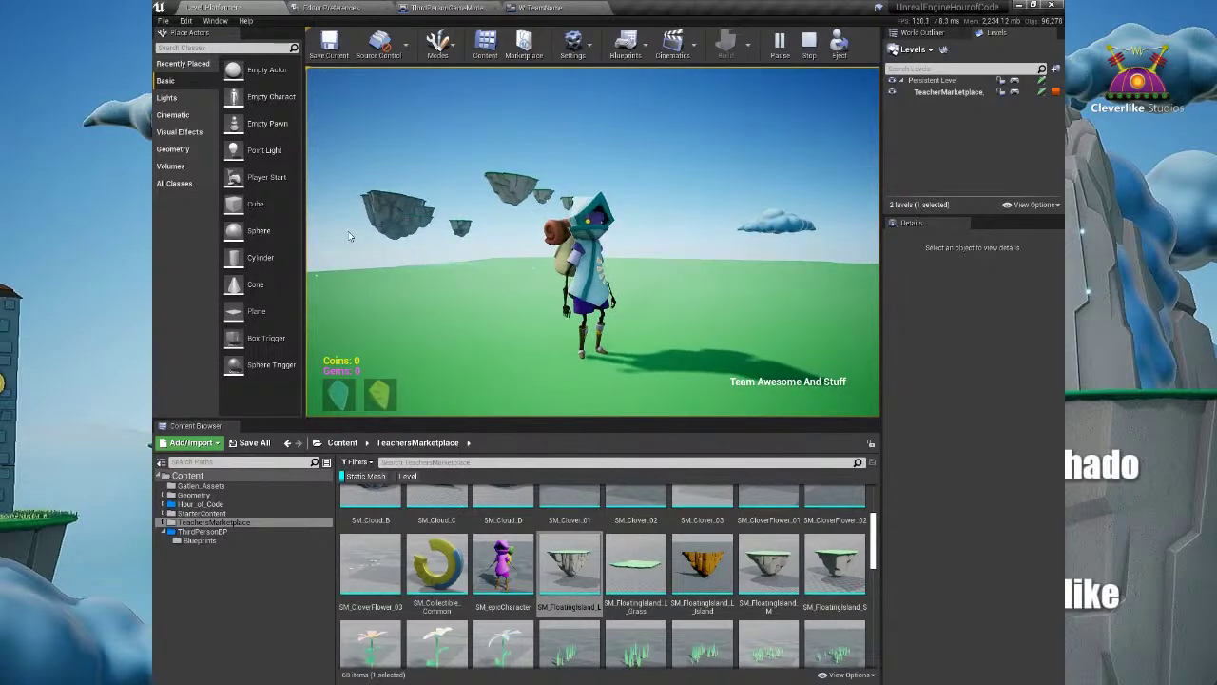
key(Escape)
Step: In ThirdPersonGameMode's Event Graph, connect the W HUD Ref SET node's execution directly to Add to Viewport, bypassing the Create W Team Name Widget node
click(442, 7)
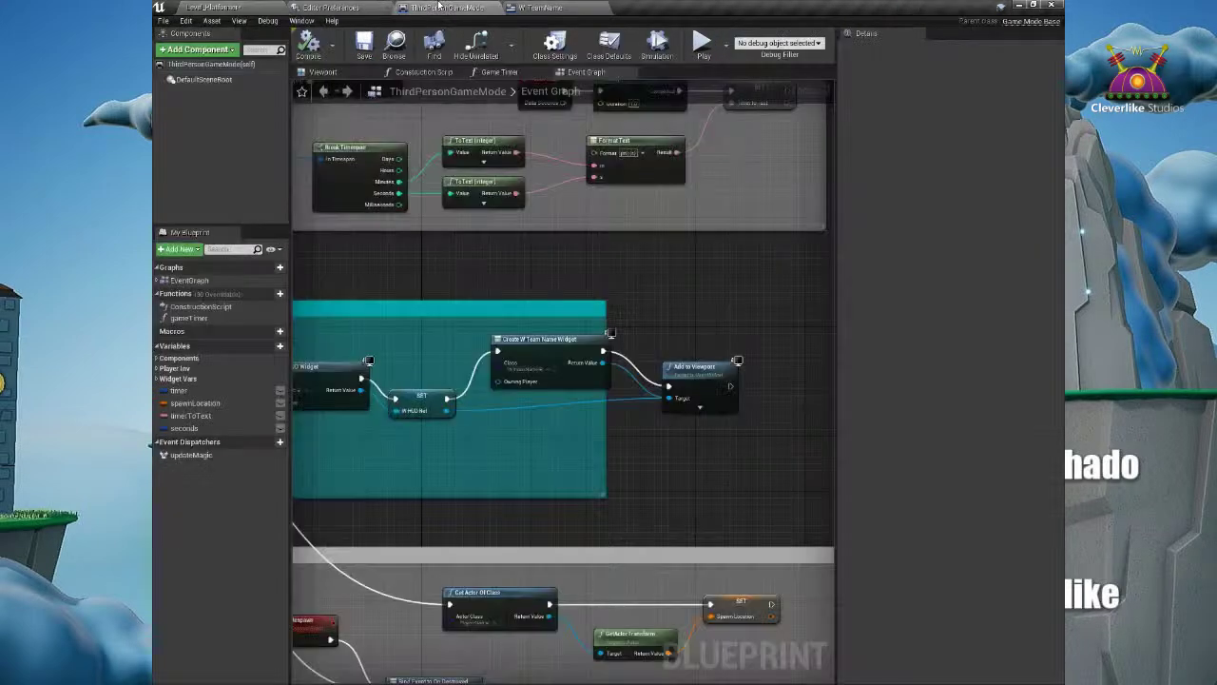
right_drag(617, 438, 682, 427)
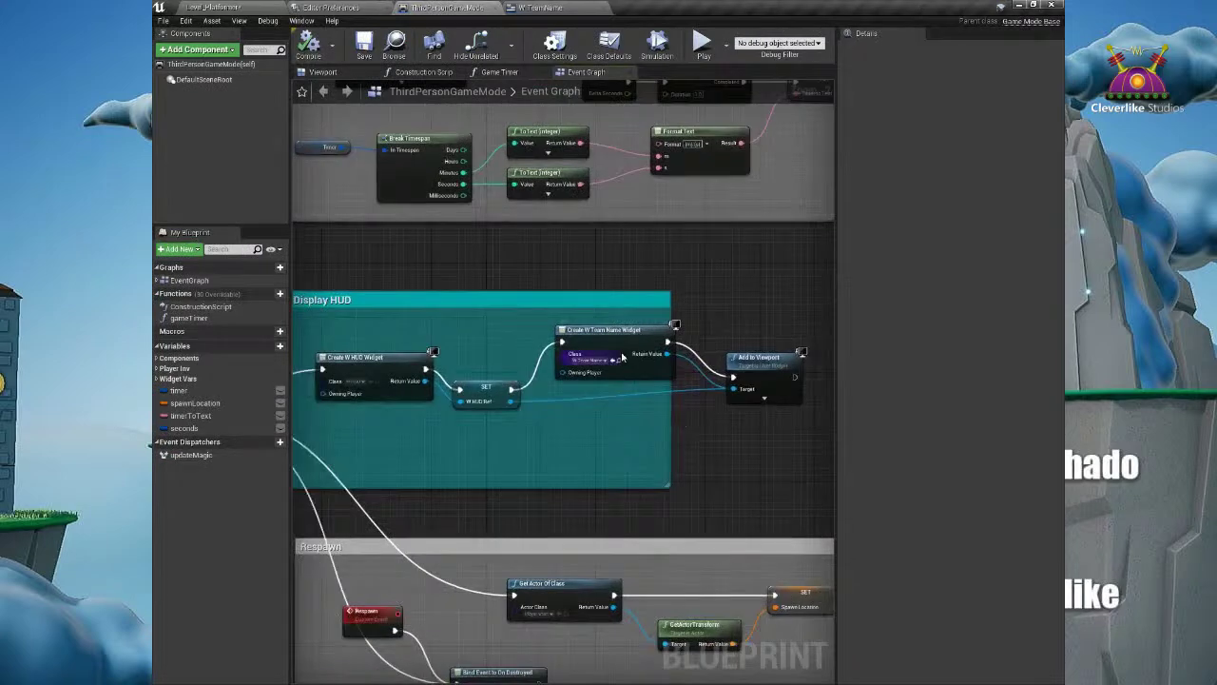
scroll(624, 357, up, 2)
drag(474, 402, 772, 384)
drag(637, 322, 632, 295)
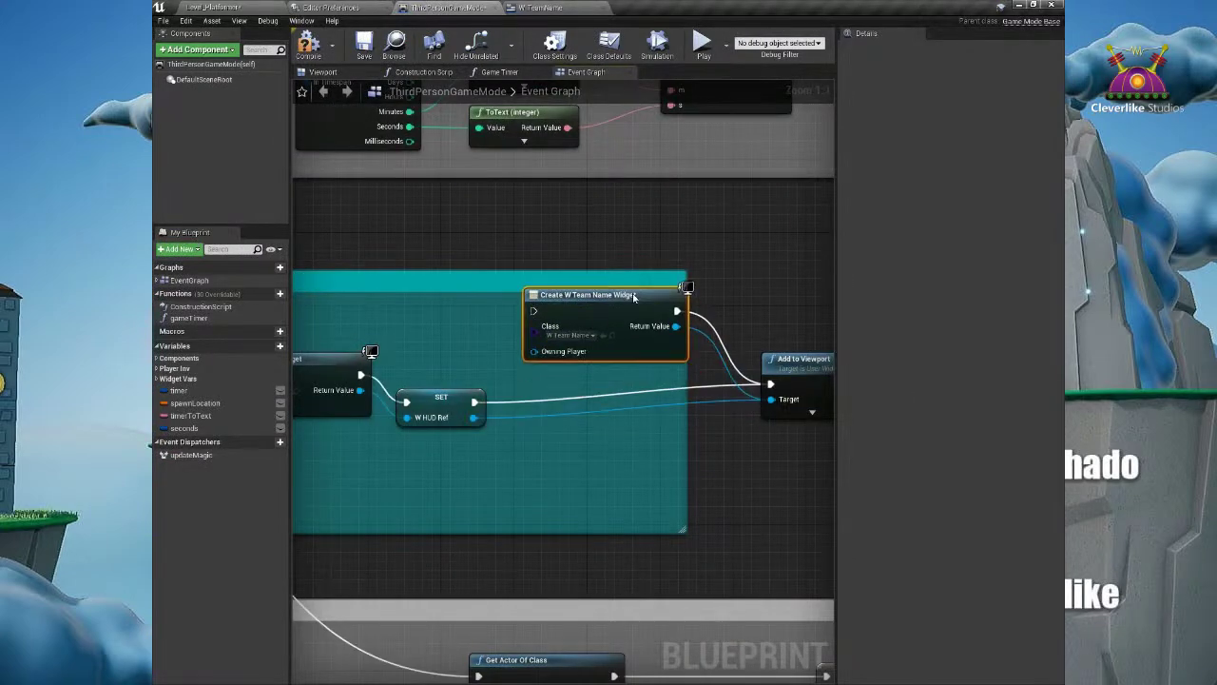
Step: Compile the blueprint, then disconnect Create W Team Name Widget from Add to Viewport and move it to the upper edge of the Display HUD comment
click(309, 45)
click(231, 6)
click(328, 8)
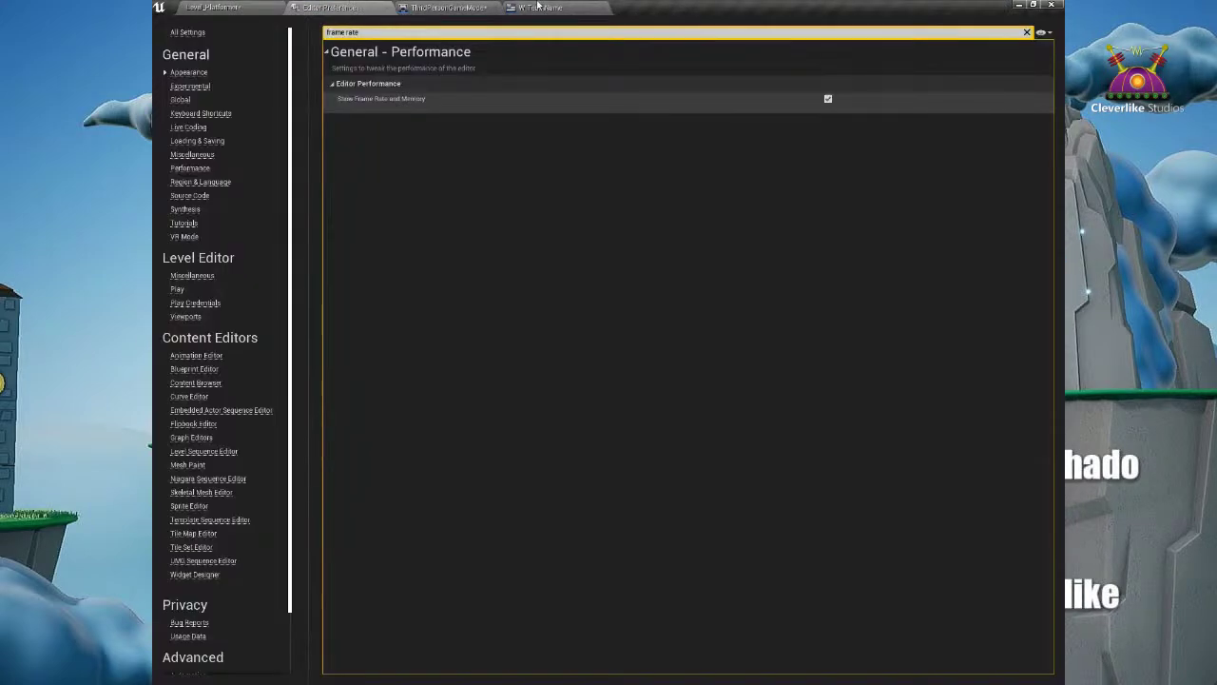
click(442, 8)
click(308, 44)
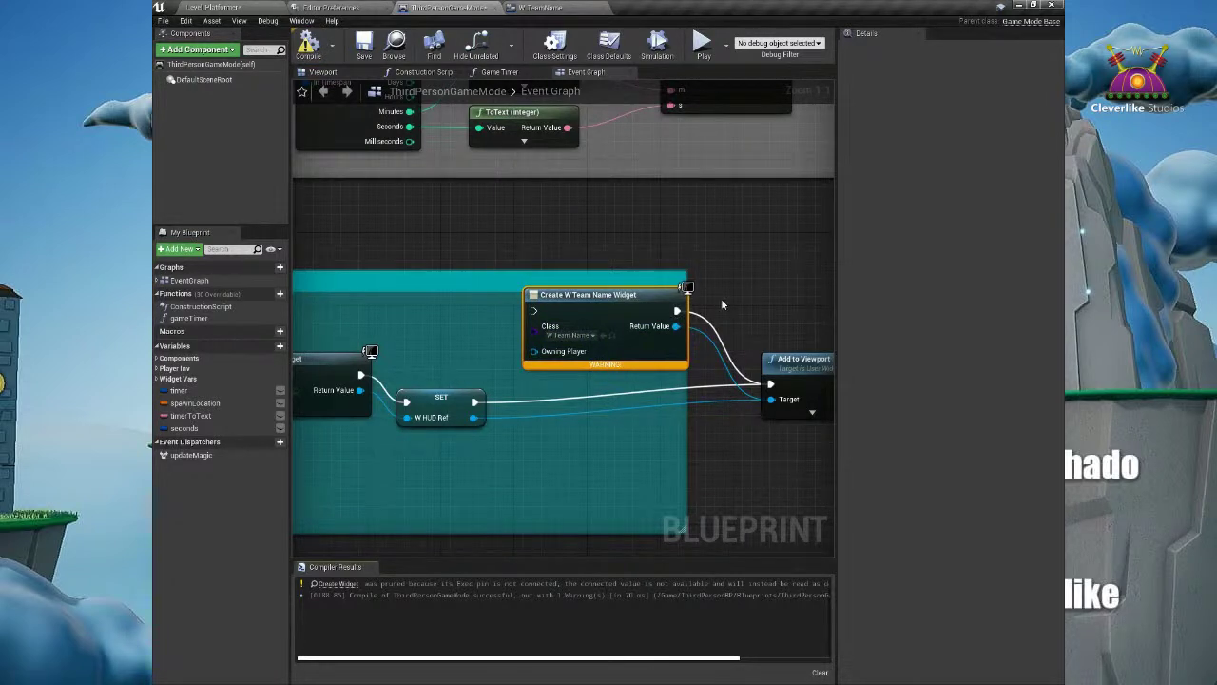
alt+click(675, 326)
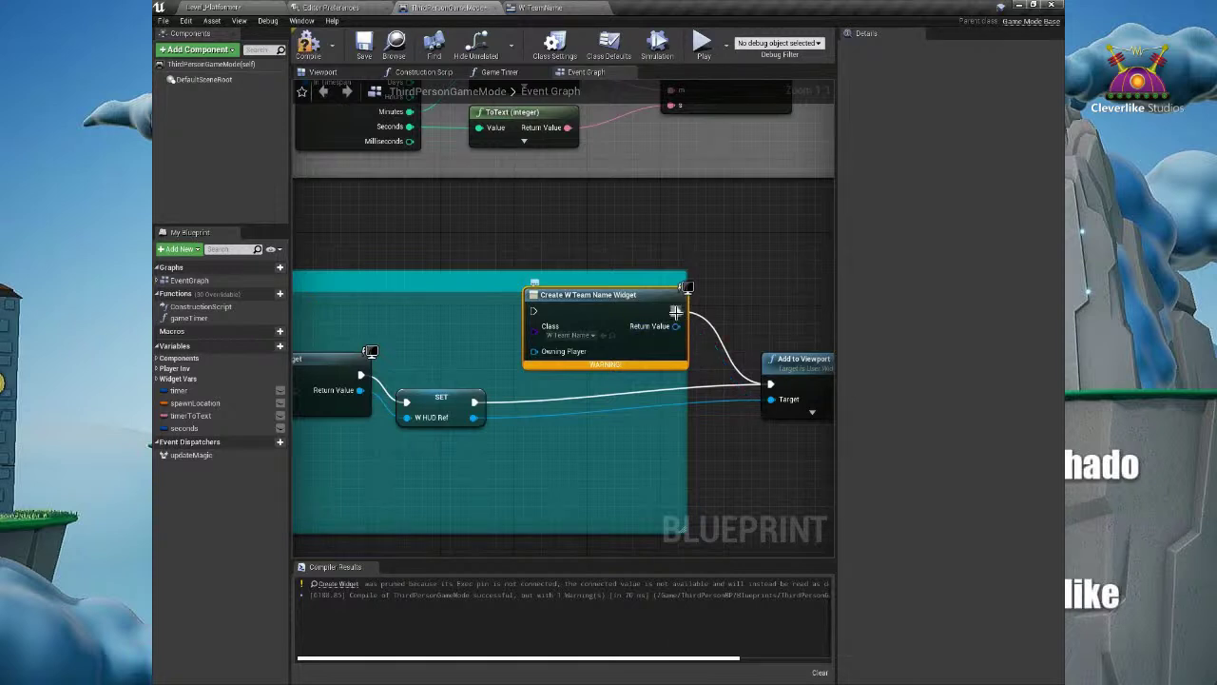
drag(644, 303, 617, 238)
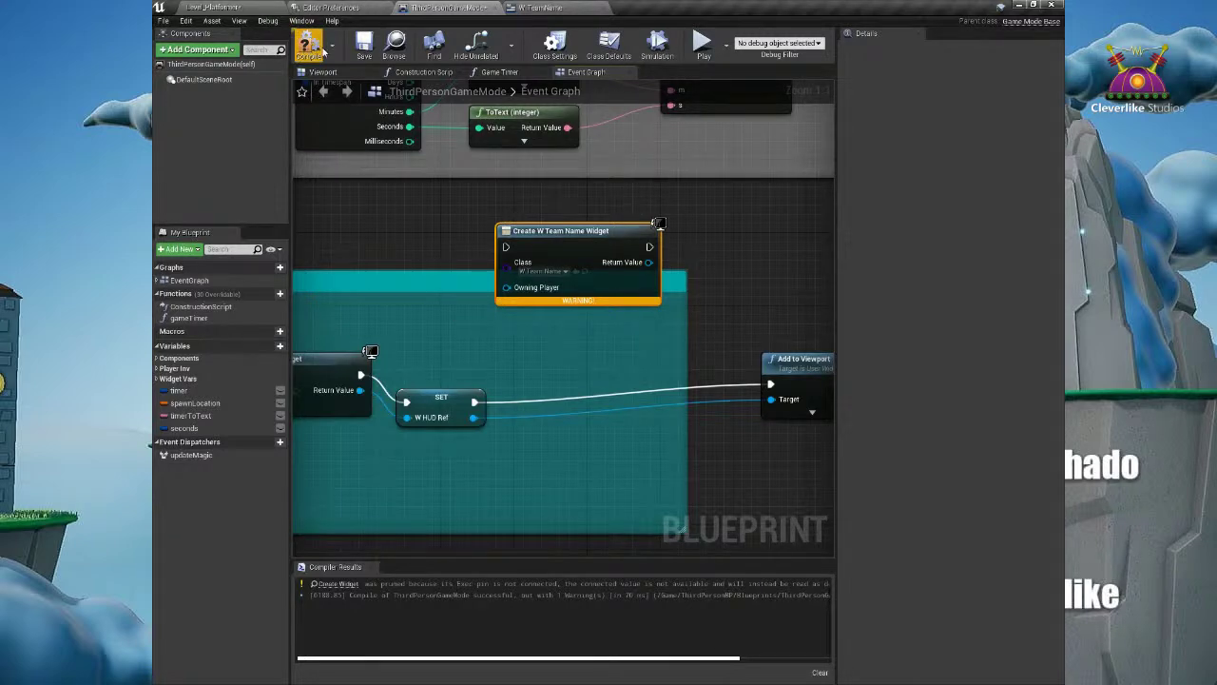
Step: Return to the level and select the PostProcessVolume above the island, focusing the view on it
click(257, 7)
mouse_move(636, 238)
right_down()
mouse_move(649, 152)
mouse_move(632, 228)
right_up()
click(598, 191)
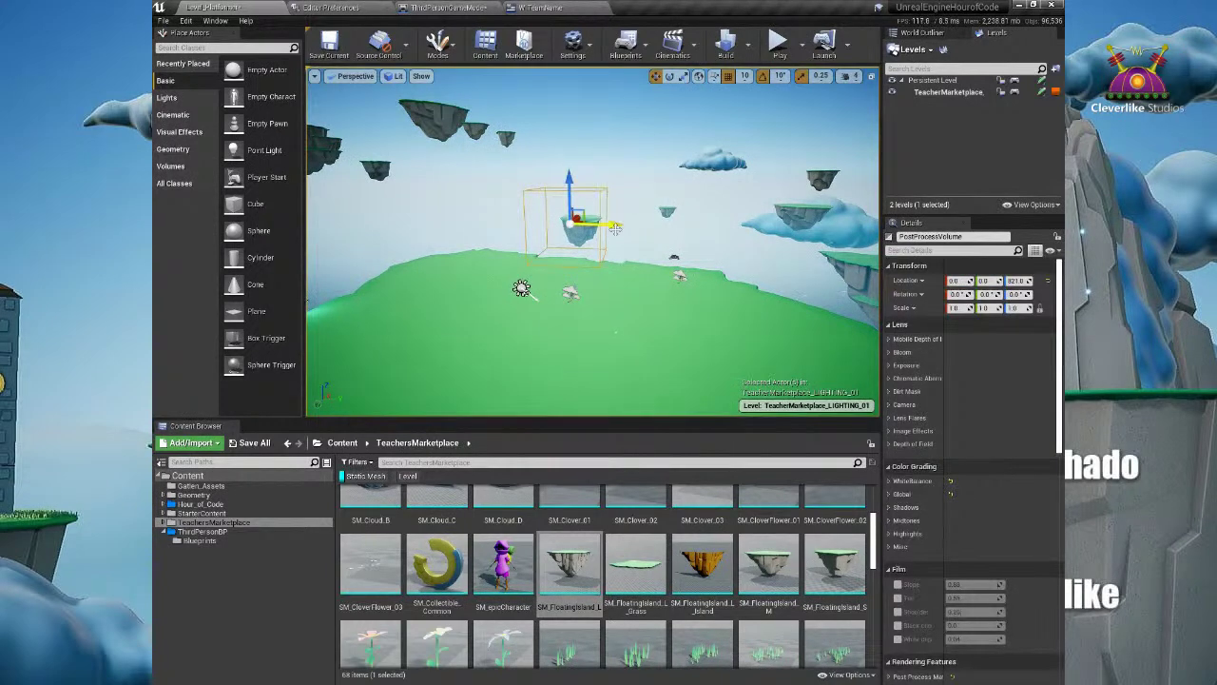
key(f)
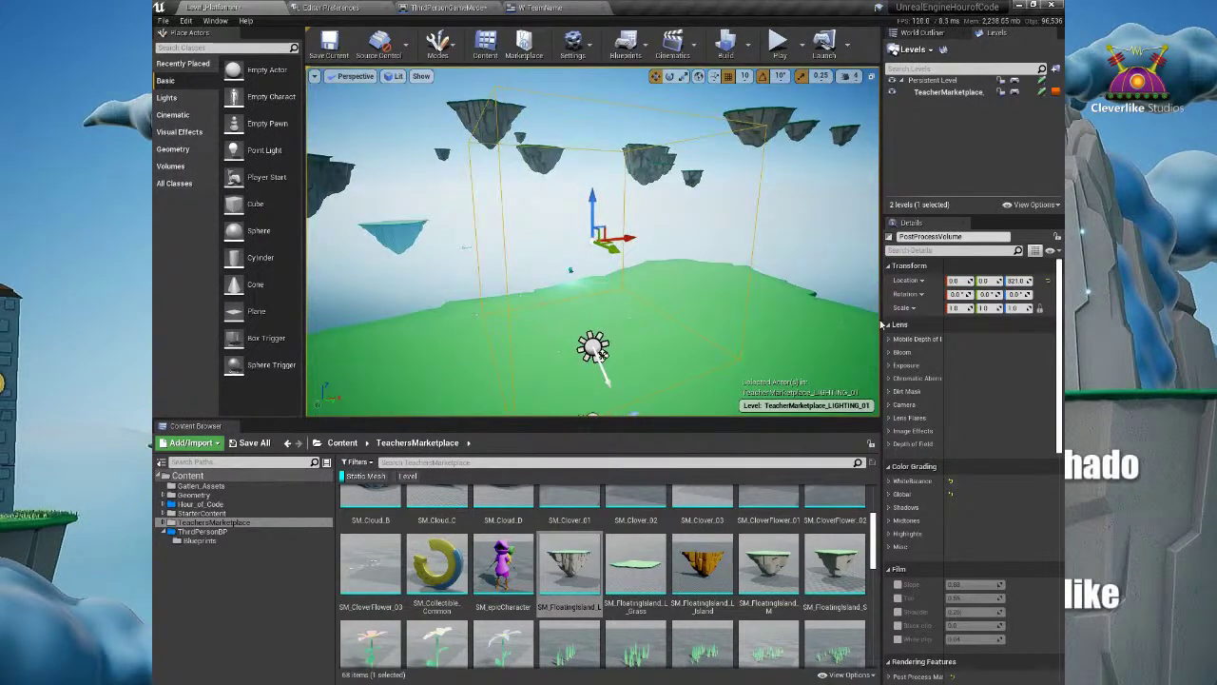
Step: Collapse all property categories of the PostProcessVolume and filter its details by "inf" to check the Infinite Extent (Unbound) setting
click(1052, 251)
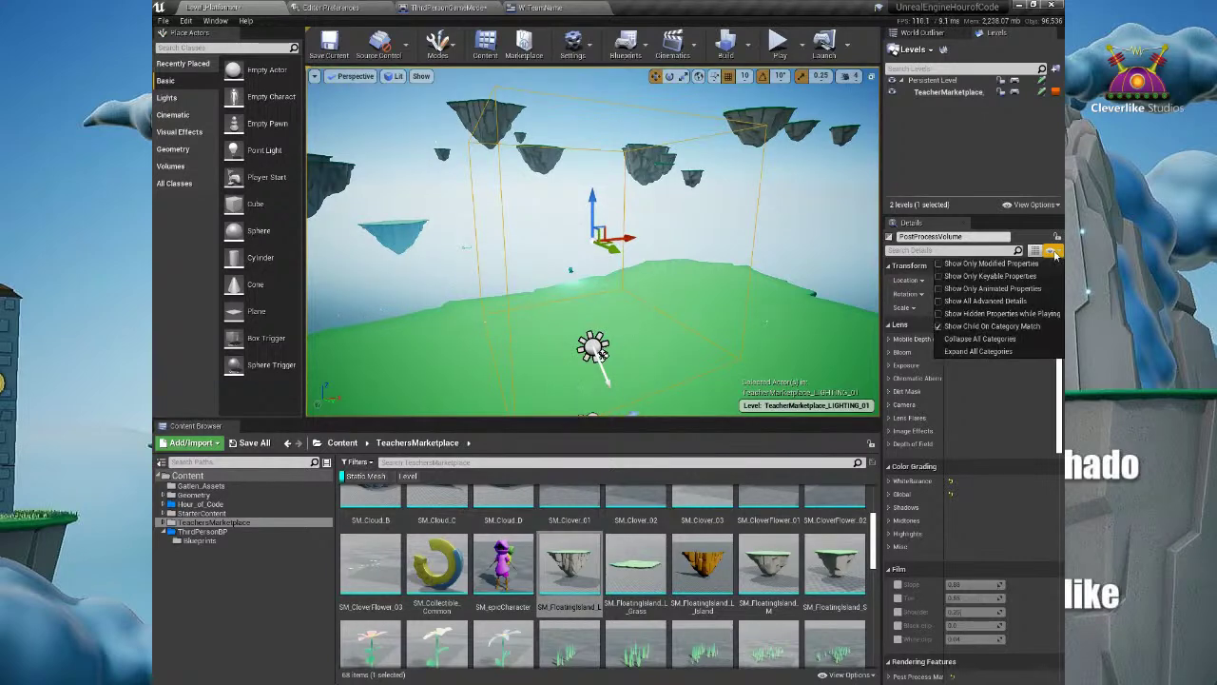
click(1026, 339)
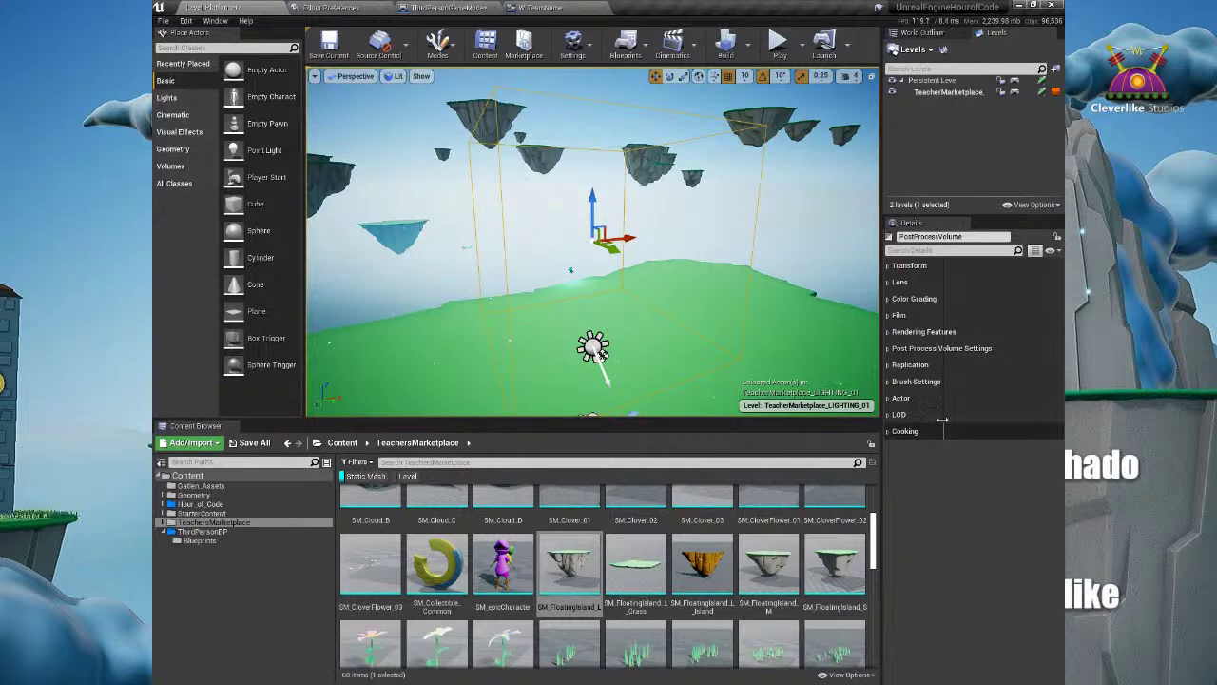
click(960, 251)
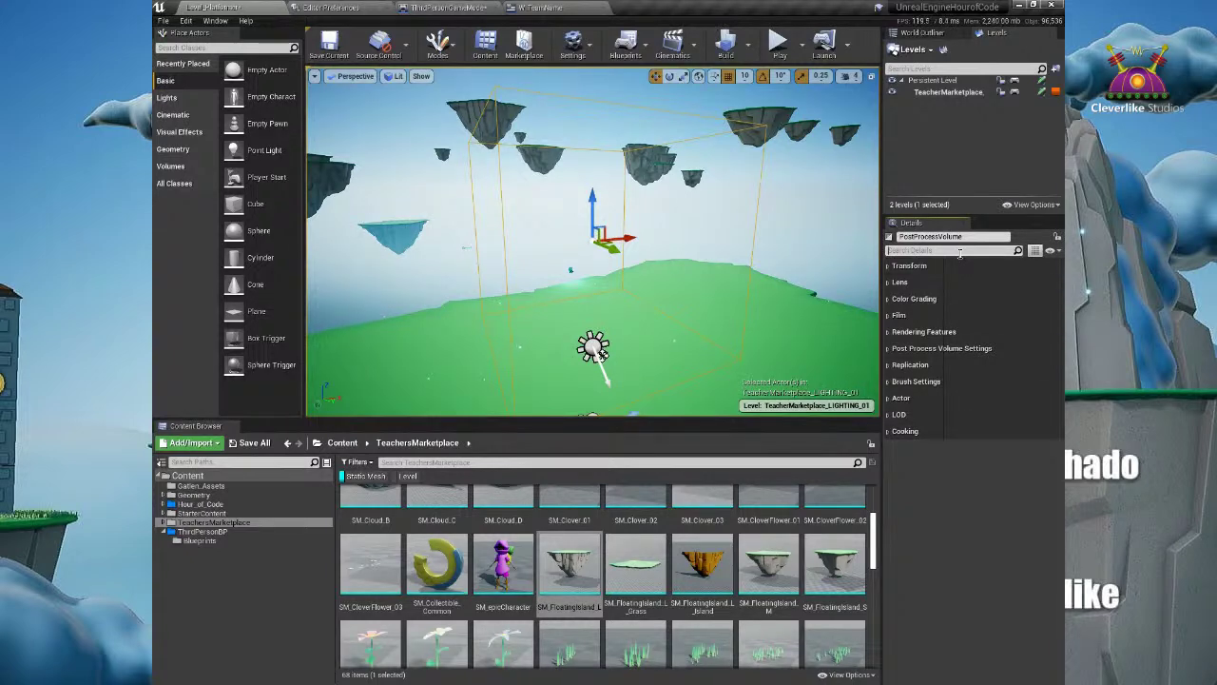
text(inf)
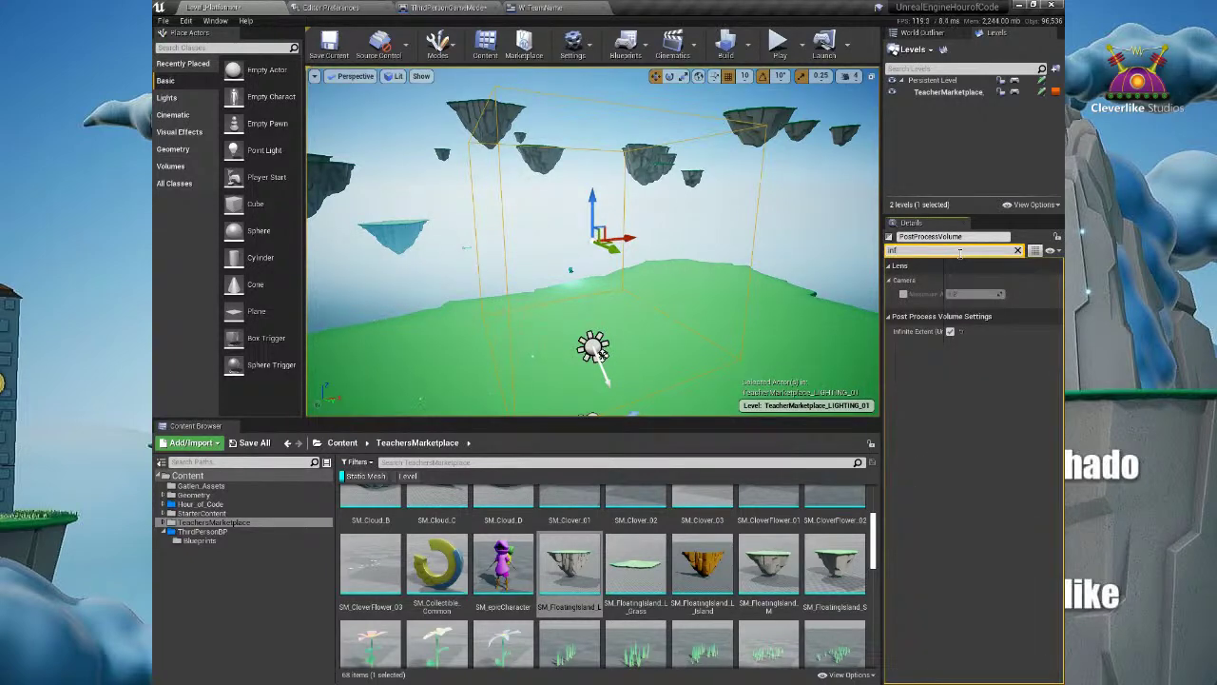
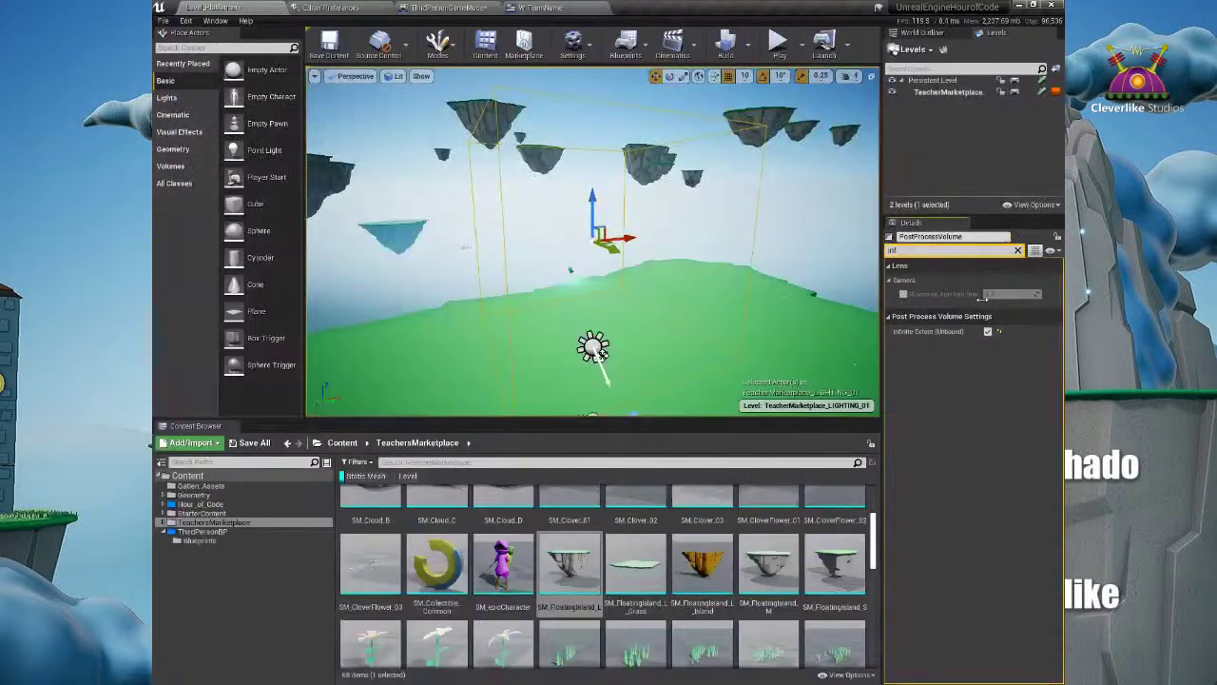
right_drag(636, 293, 575, 308)
scroll(636, 294, down, 8)
drag(575, 308, 649, 294)
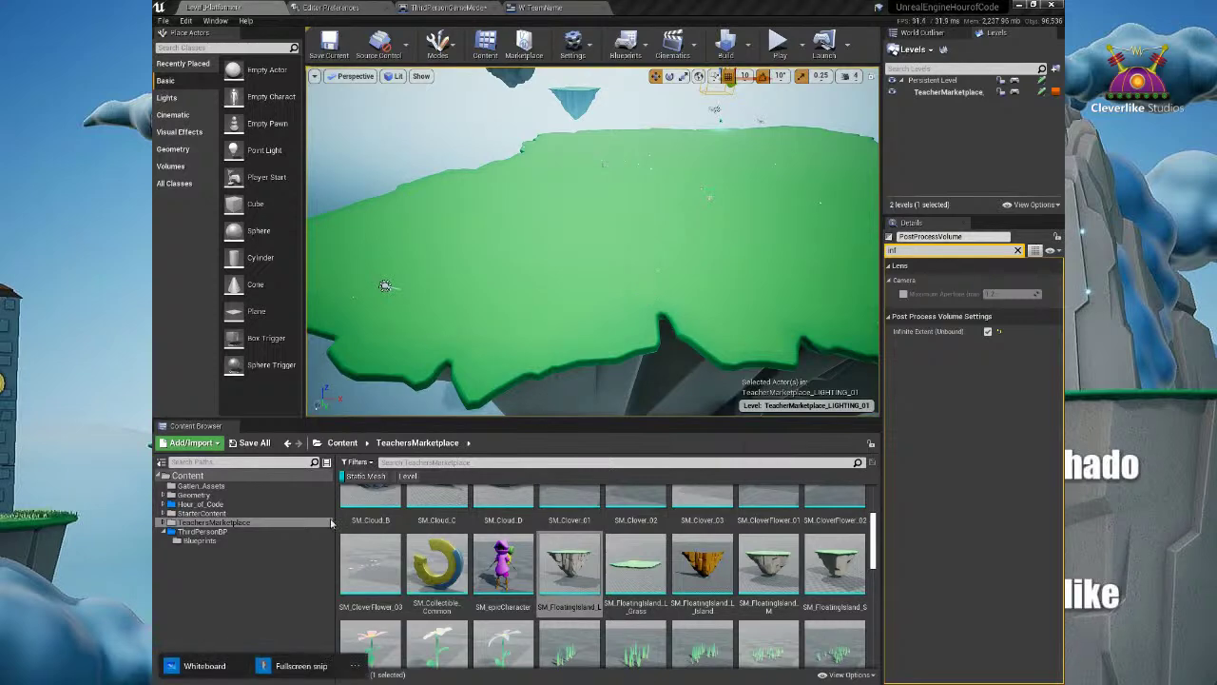
Step: Switch to Microsoft Whiteboard and examine the overview of the lesson sketches, starting from the Lesson 1 platforms
click(200, 667)
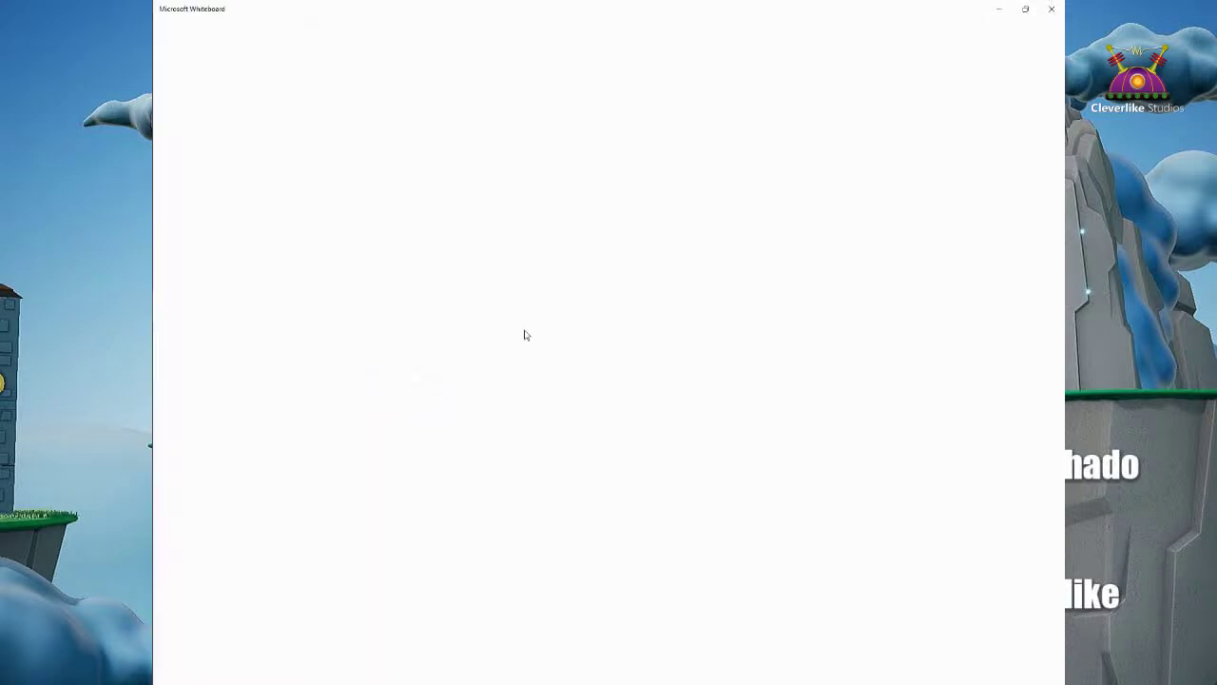
scroll(624, 335, down, 8)
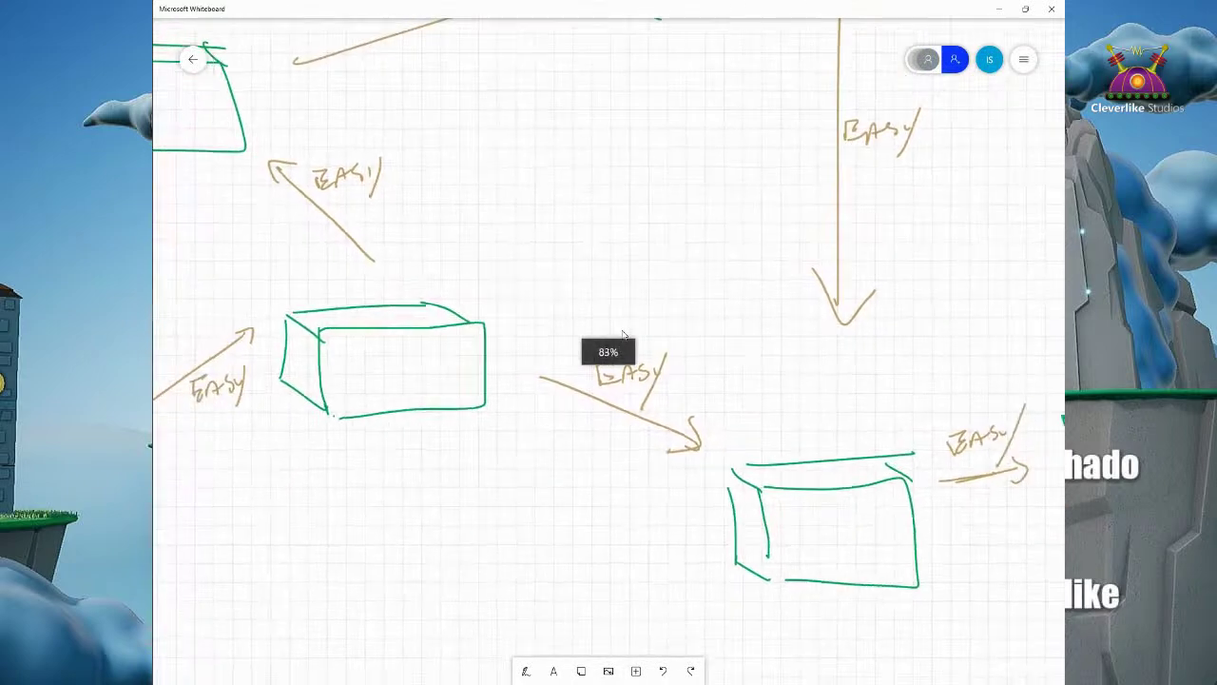
scroll(615, 303, down, 3)
click(592, 341)
click(629, 408)
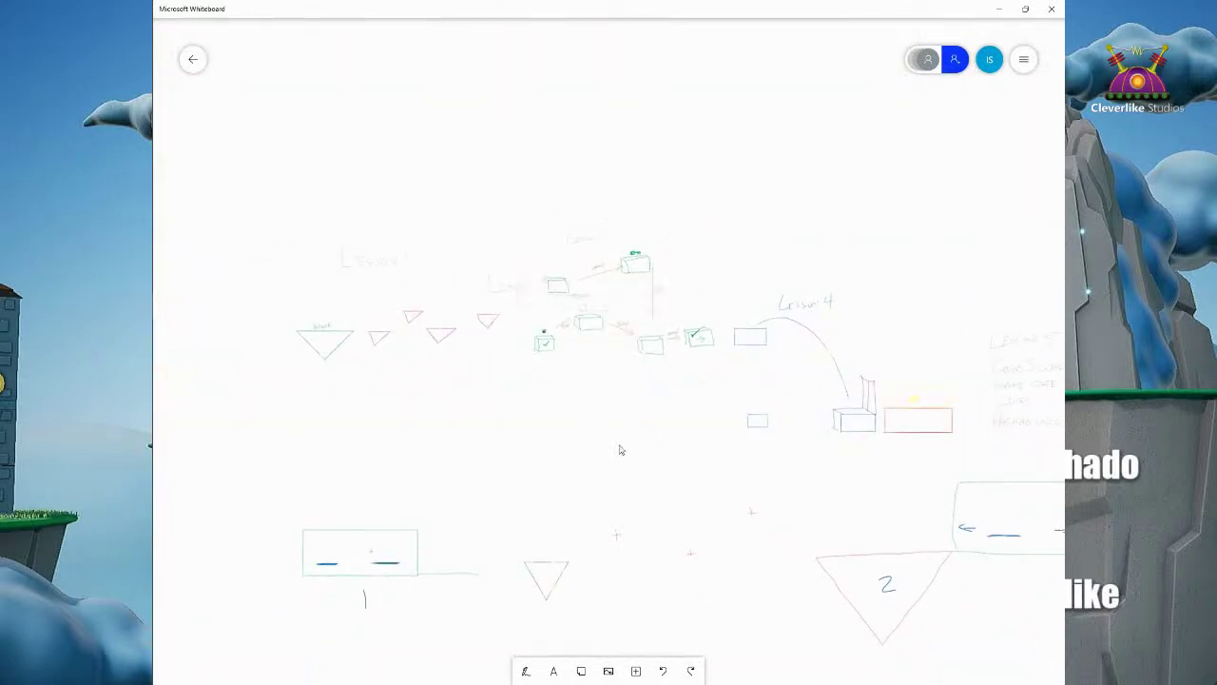
click(672, 416)
click(334, 347)
ctrl+scroll(487, 344, up, 2)
ctrl+scroll(487, 344, up, 2)
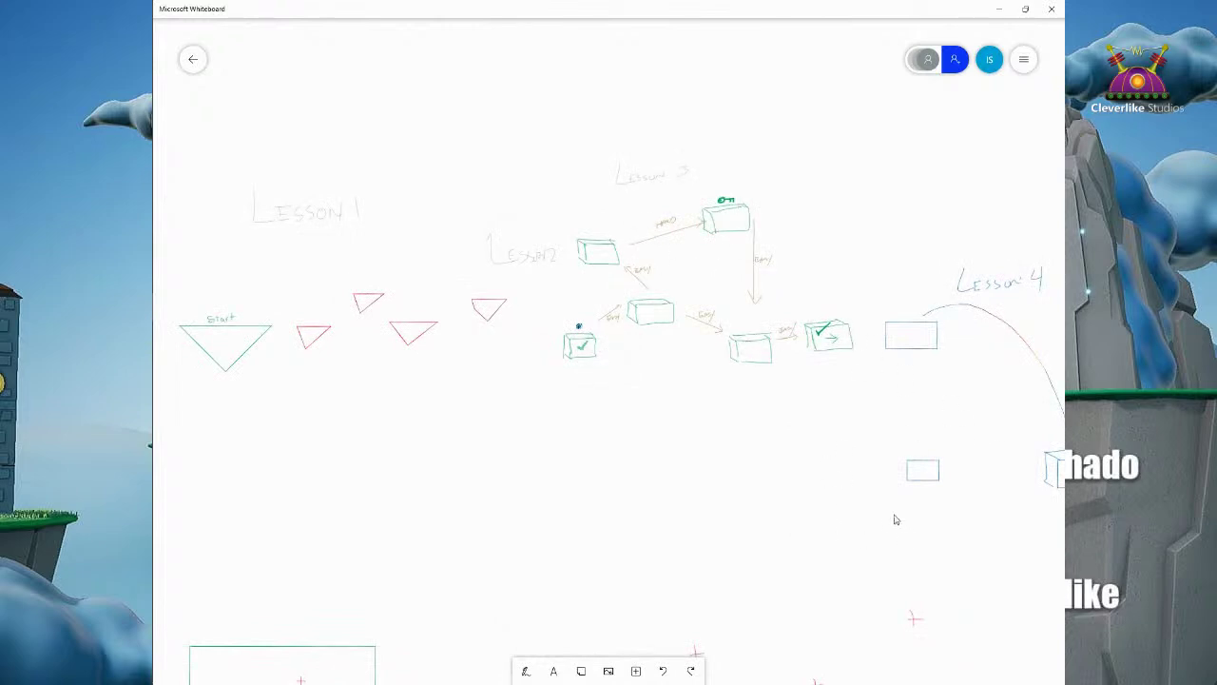
Step: Examine the level sketch on the whiteboard from the Lesson 5 notes through the moving platforms to island 3
click(774, 441)
drag(817, 541, 546, 272)
drag(786, 286, 586, 299)
right_drag(587, 299, 435, 302)
right_drag(769, 321, 550, 302)
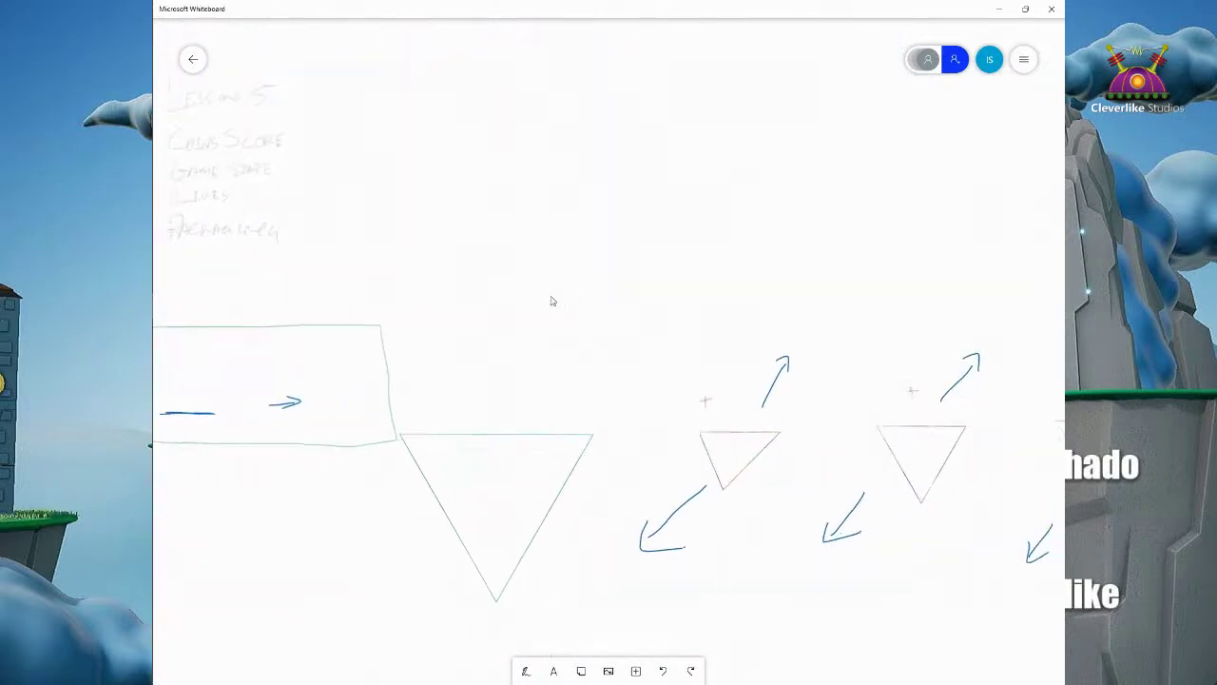
right_drag(783, 280, 536, 282)
right_drag(655, 275, 508, 304)
right_drag(651, 299, 581, 298)
right_drag(711, 302, 629, 302)
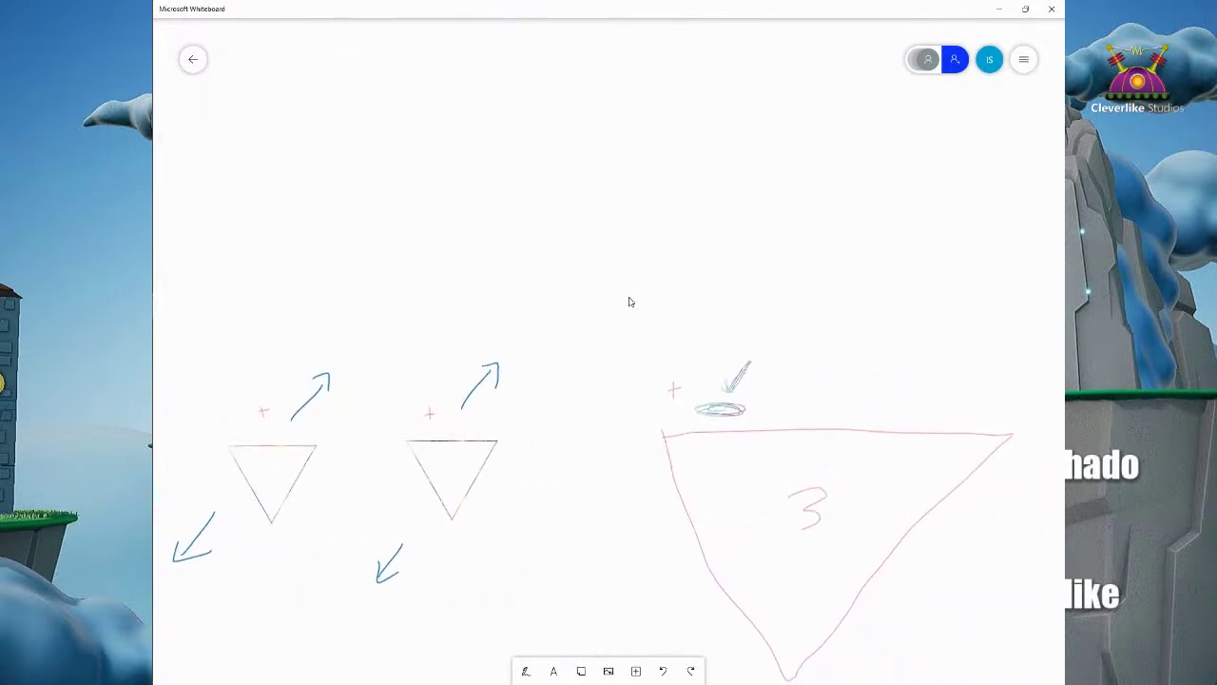
Step: Review the whiteboard sketches back from island 3 to the Lesson 1 start platform, then return to the Unreal Editor level
ctrl+scroll(629, 301, down, 3)
right_drag(475, 298, 830, 298)
right_drag(539, 280, 790, 288)
right_drag(617, 283, 732, 293)
right_drag(478, 344, 649, 337)
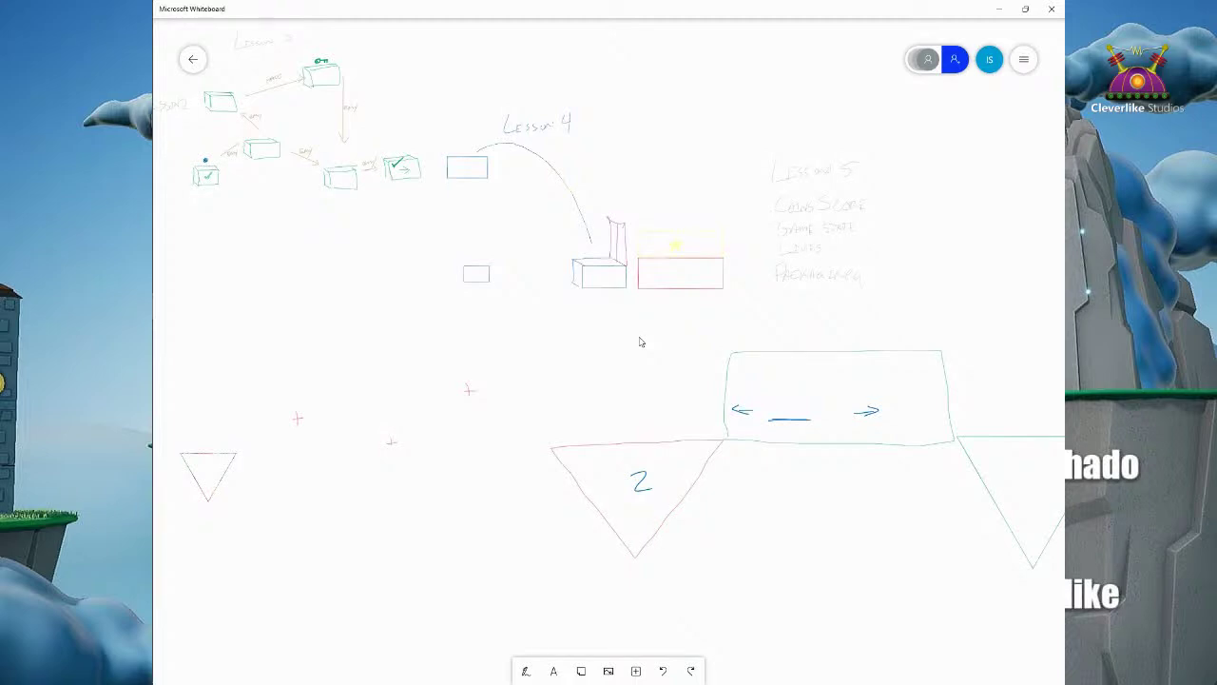
drag(552, 356, 639, 362)
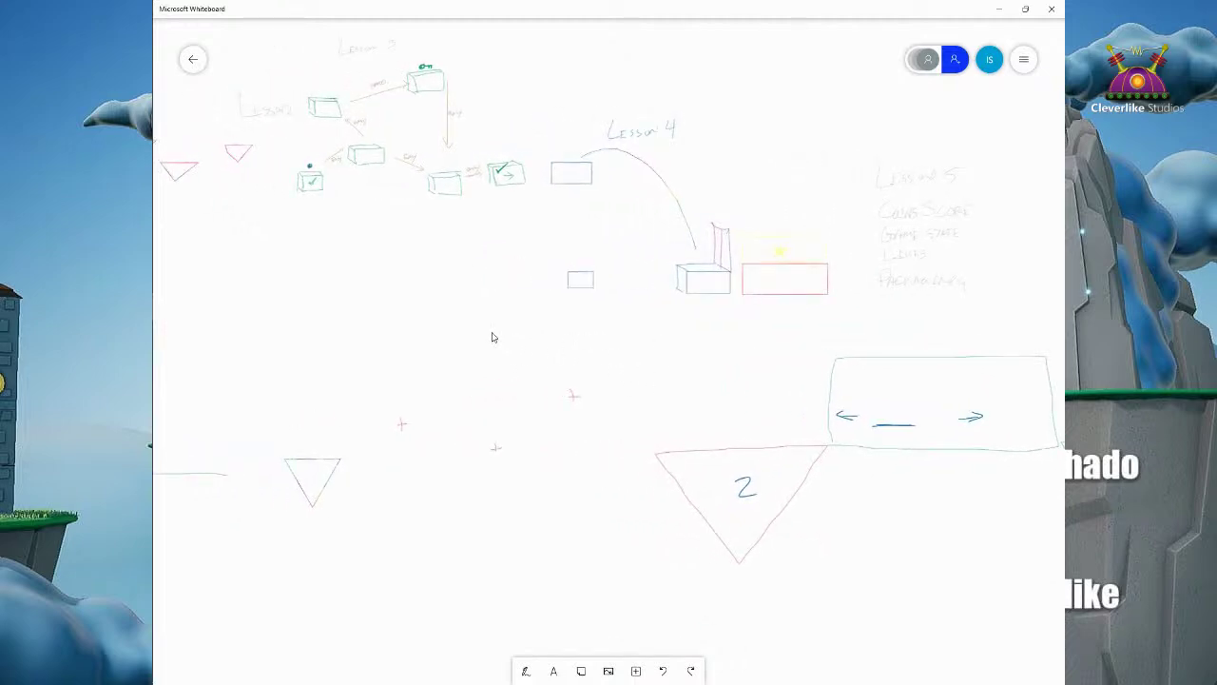
right_drag(448, 313, 505, 318)
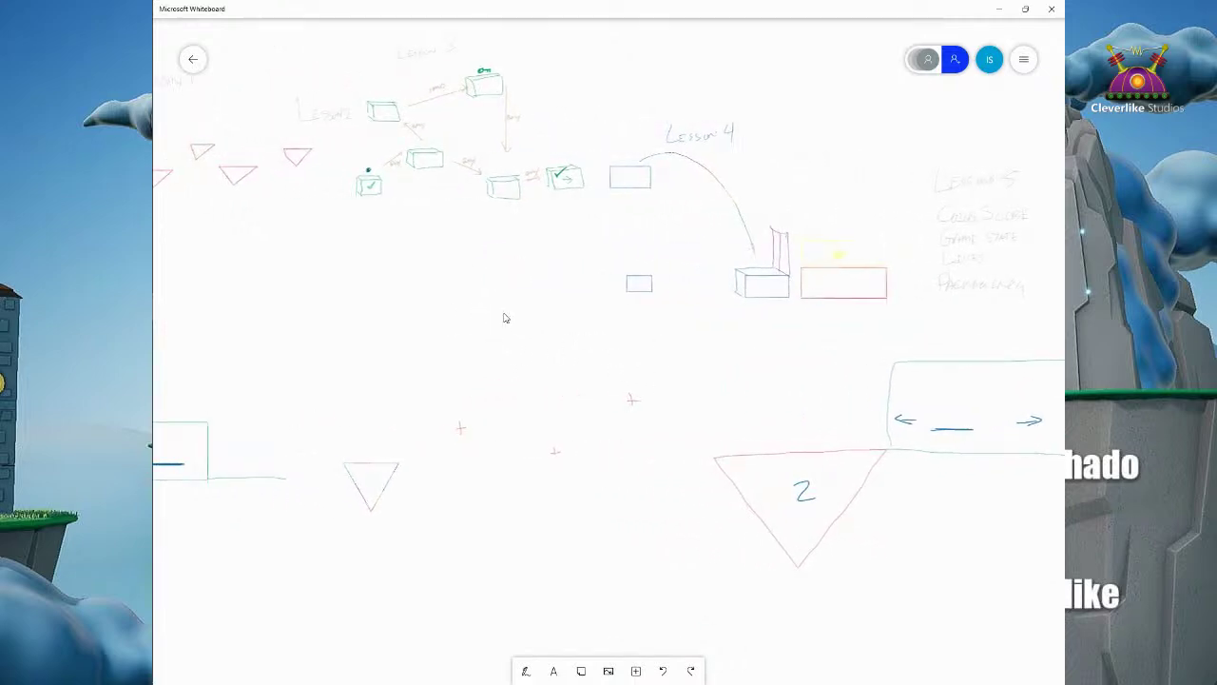
right_drag(535, 283, 723, 359)
ctrl+scroll(615, 341, up, 4)
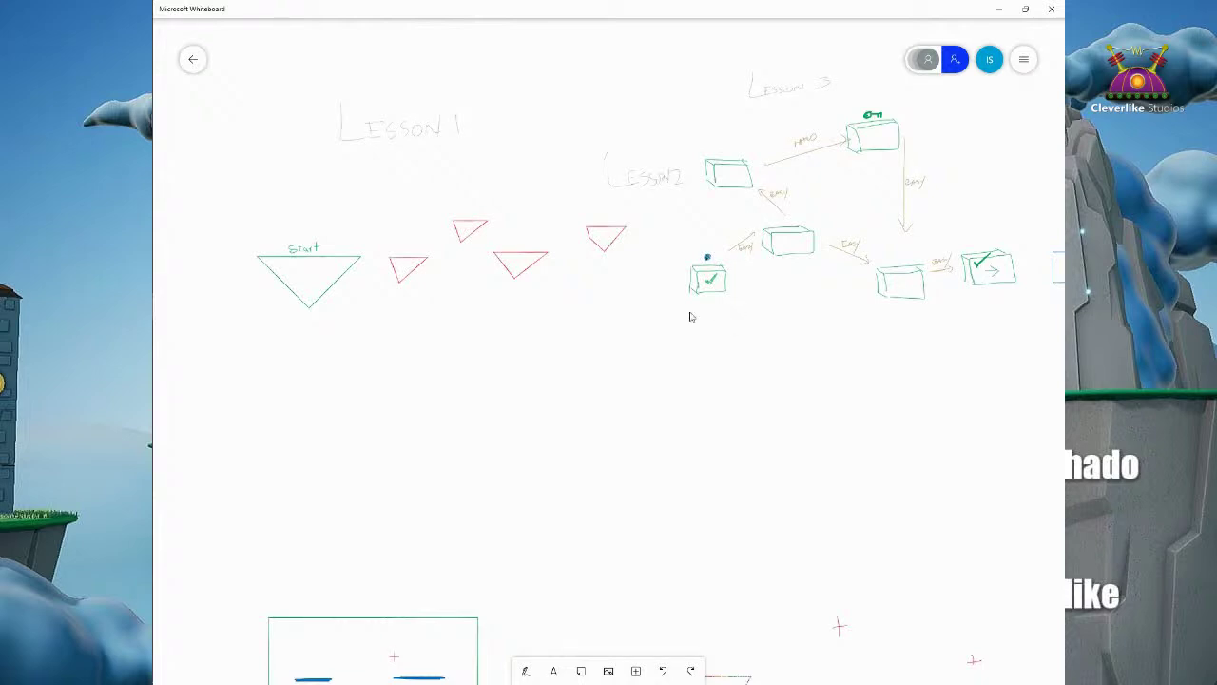
click(998, 8)
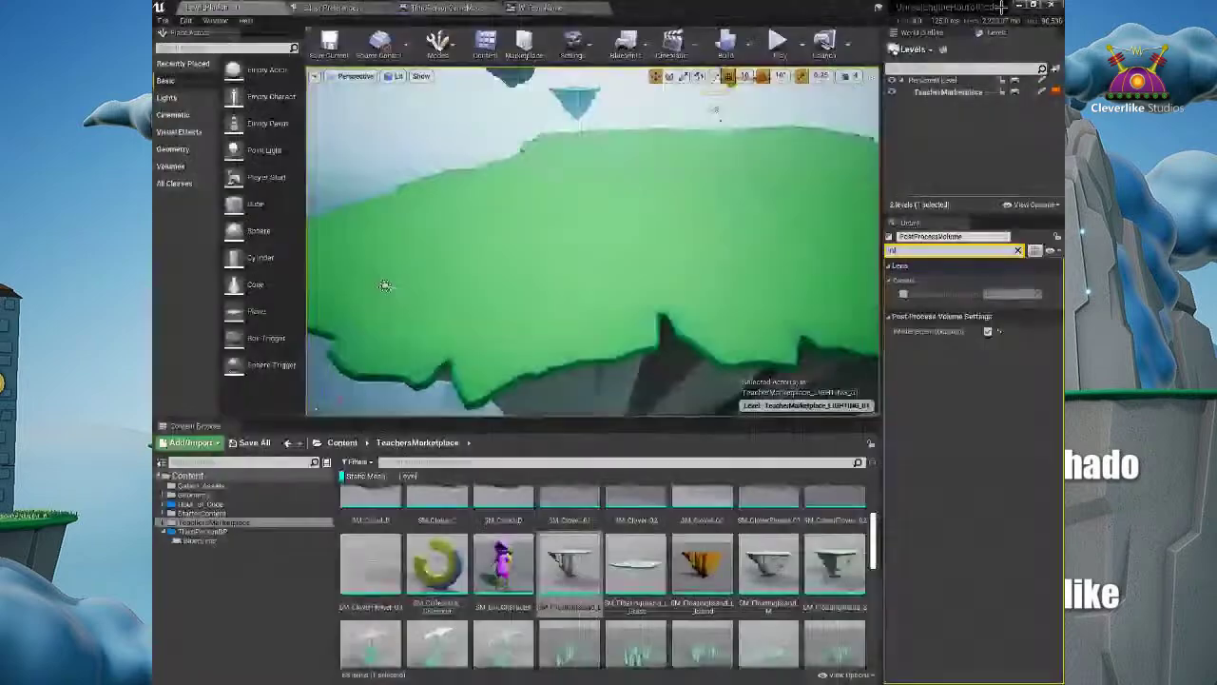
Step: Enlarge the asset browser and locate the SM_Kit_Wall_Straight mesh among the TeachersMarketplace assets
right_drag(619, 233, 256, 264)
key(w)
scroll(642, 551, up, 3)
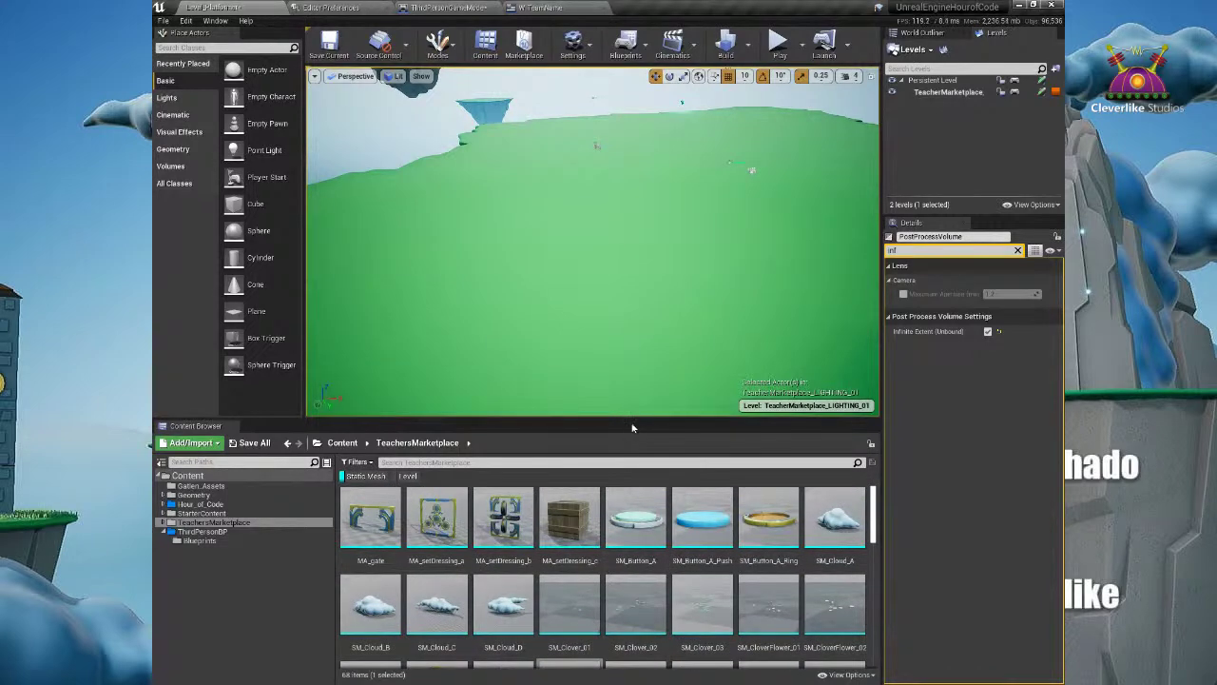
drag(623, 422, 631, 336)
scroll(664, 487, down, 10)
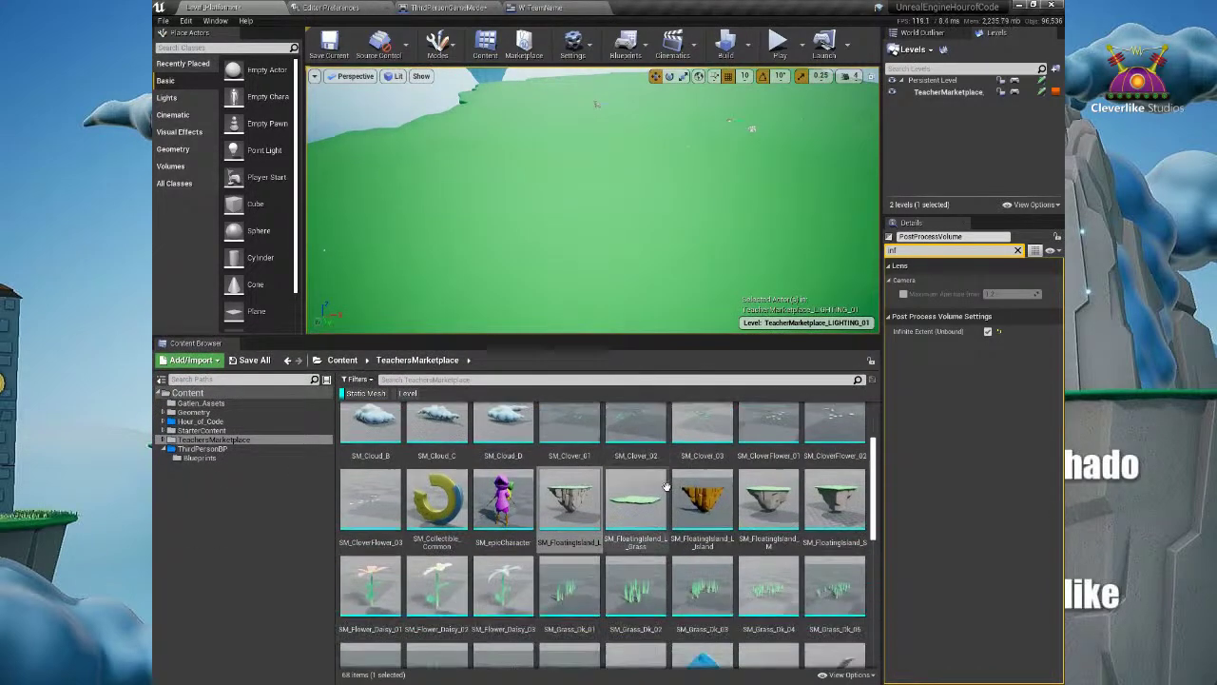
click(566, 473)
click(618, 476)
click(759, 471)
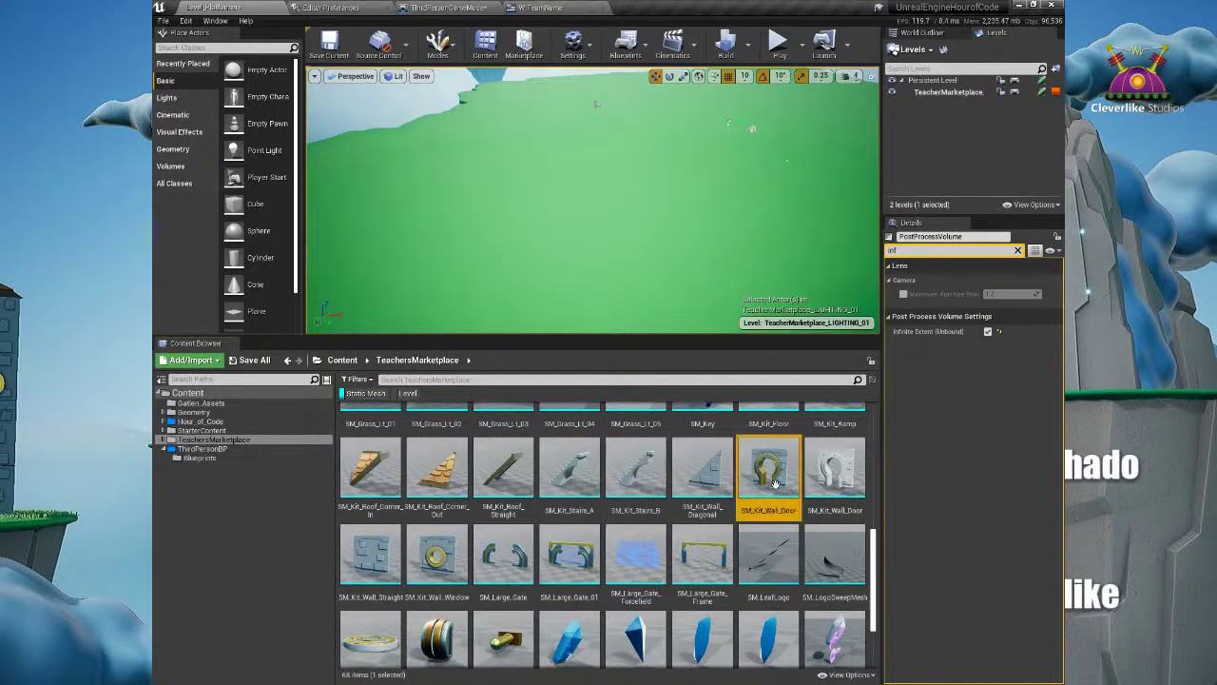
click(370, 561)
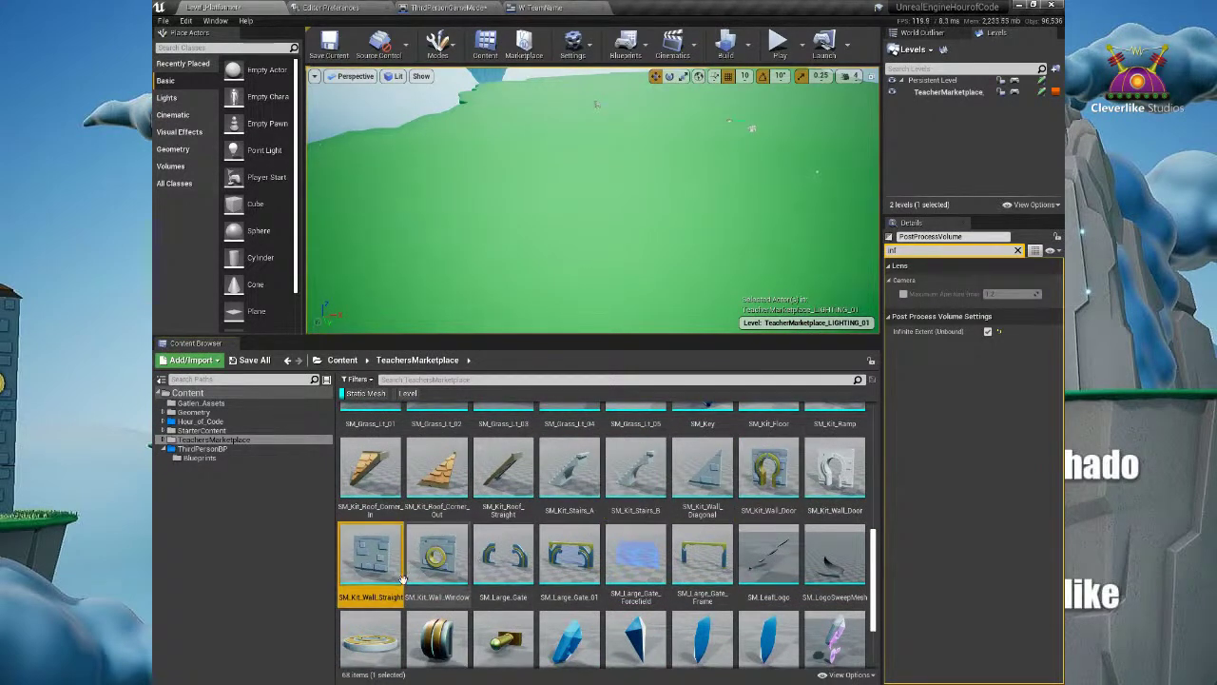
scroll(611, 229, down, 3)
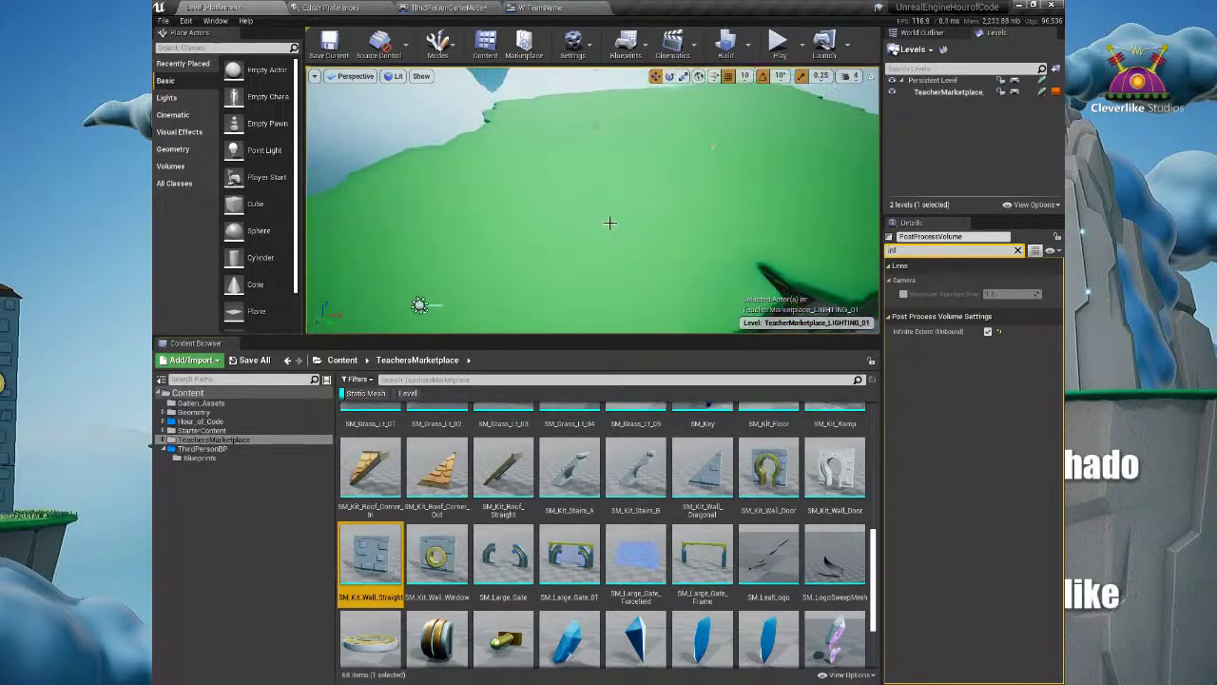
Step: Place an SM_Kit_Wall_Straight piece on the floating island's grass and enlarge the level viewport
drag(370, 561, 510, 250)
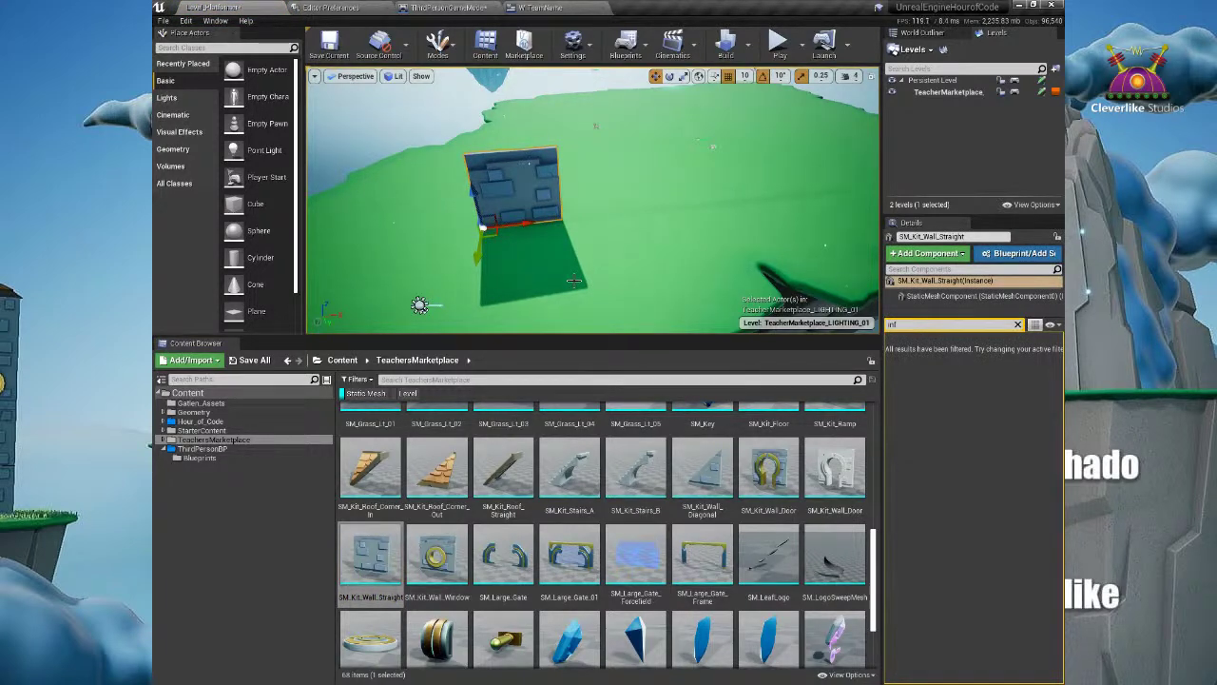
drag(605, 334, 605, 470)
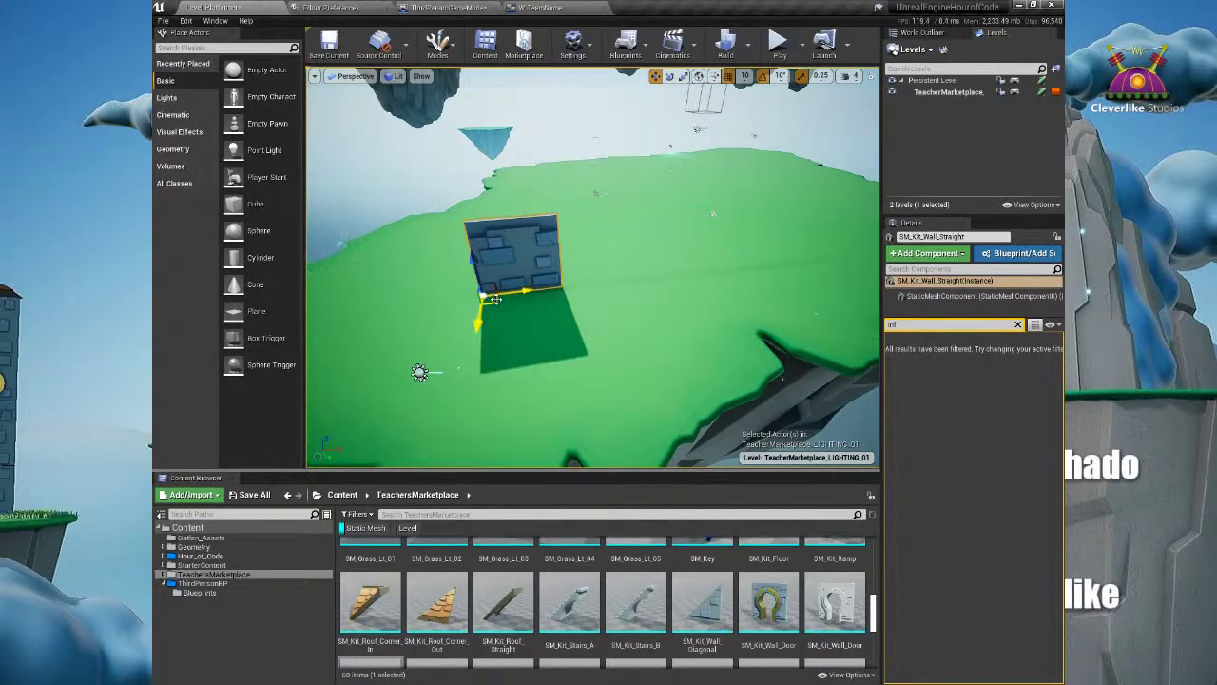
scroll(374, 605, down, 3)
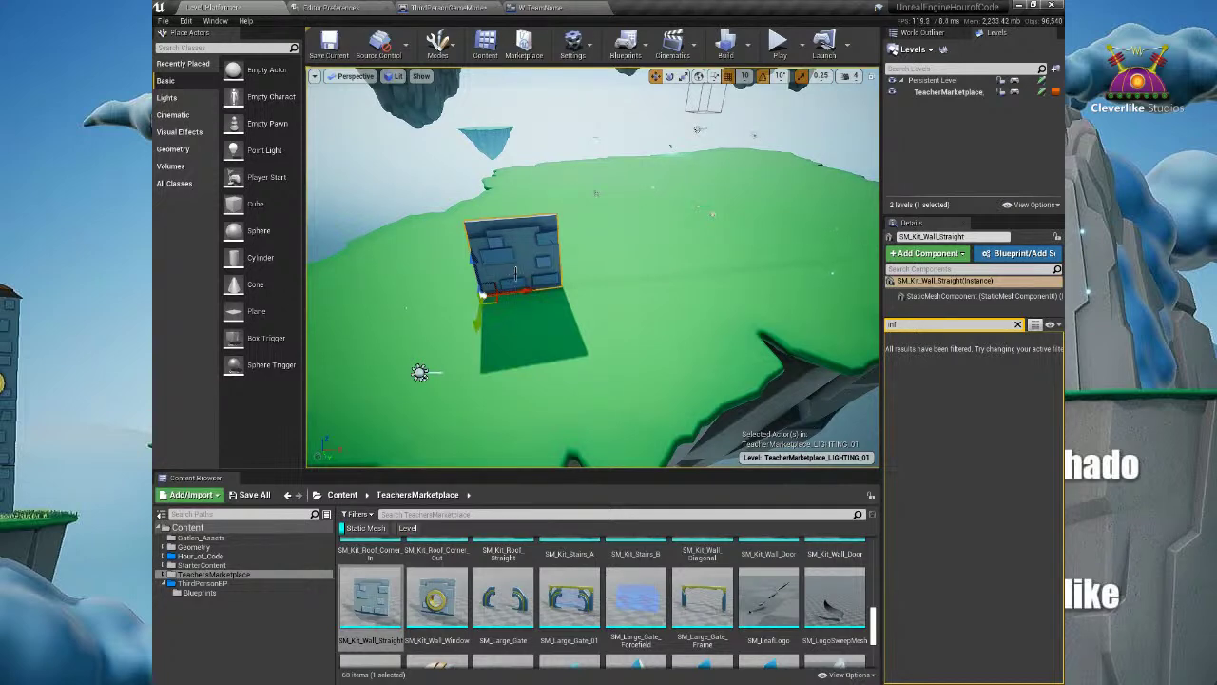
mouse_move(489, 298)
mouse_down()
mouse_move(519, 298)
mouse_move(504, 286)
mouse_up()
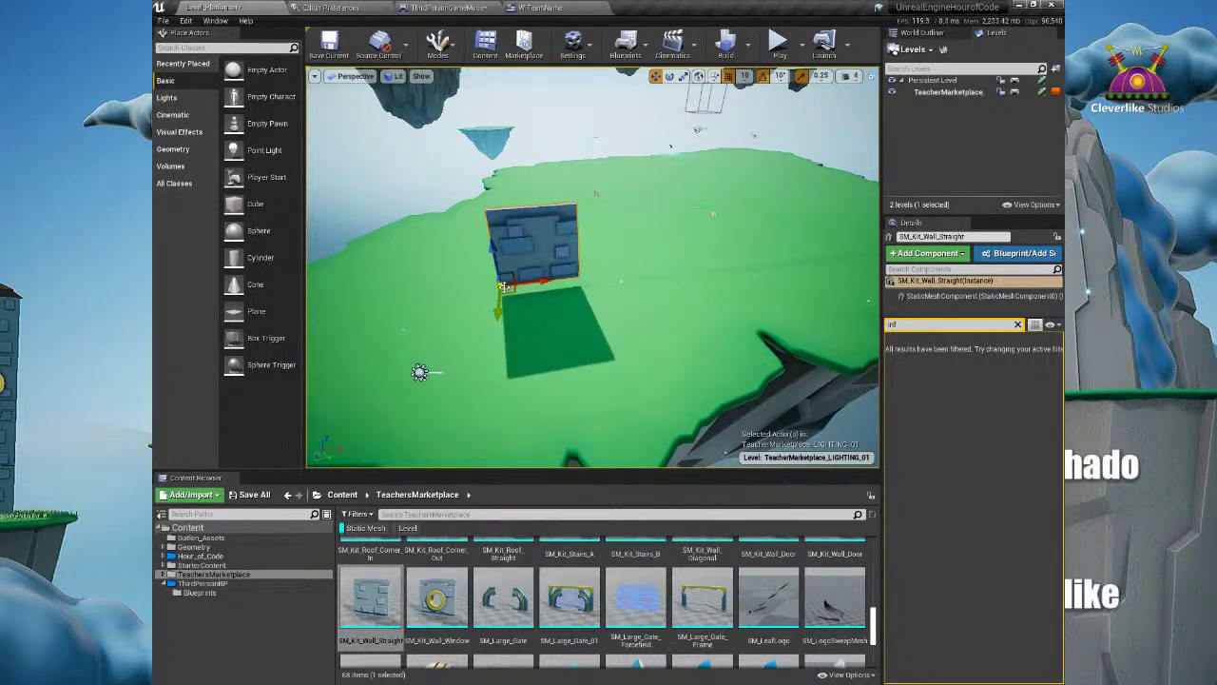
key(ctrl+z)
key(ctrl+z)
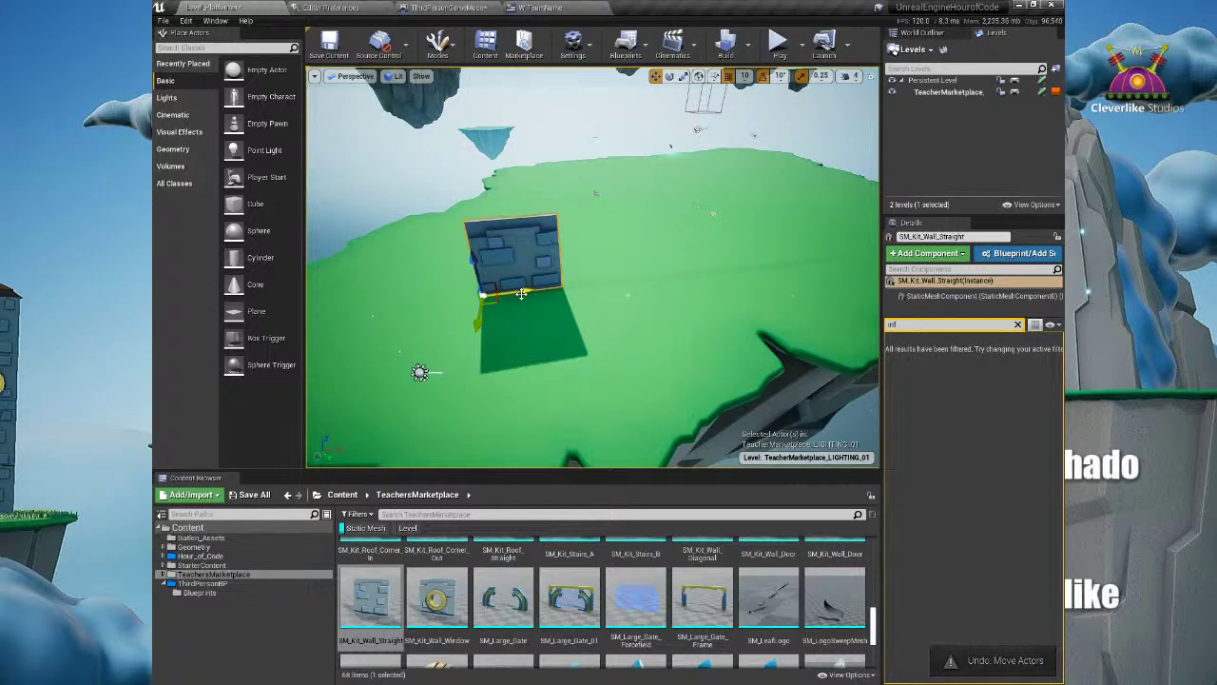
Step: Open the SM_Kit_Wall_Straight mesh in its own editor, examine it from several sides, and return to the level
click(376, 601)
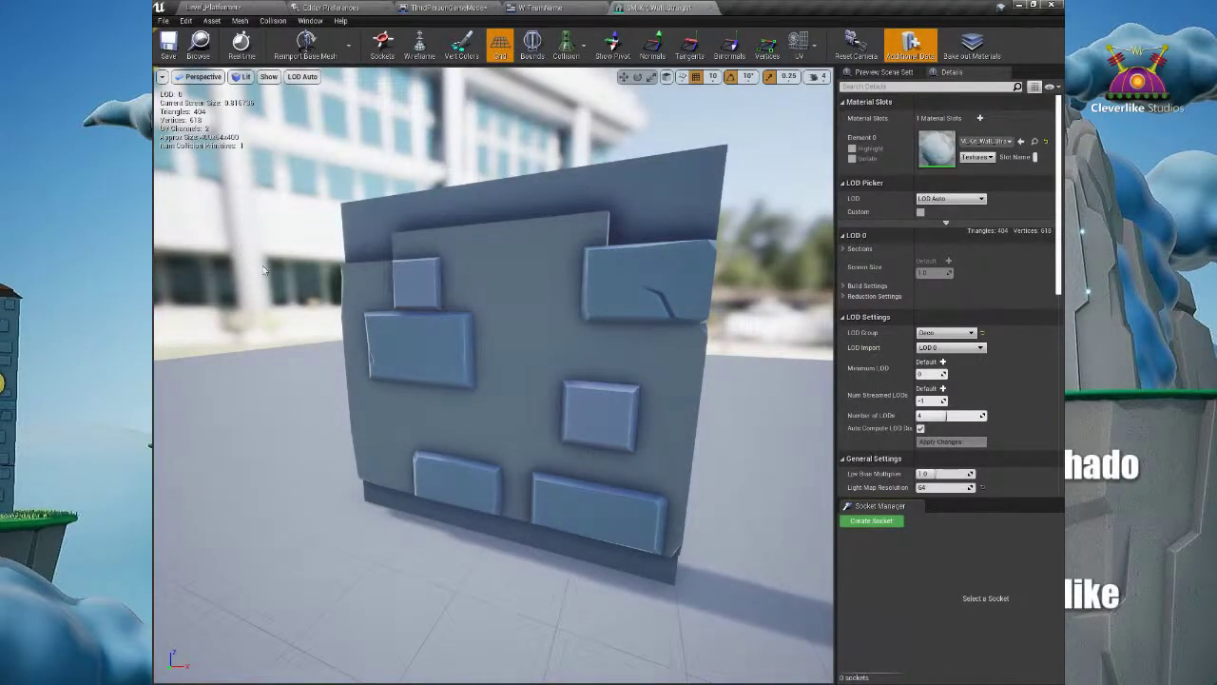
mouse_move(339, 343)
middle_down()
mouse_move(342, 364)
mouse_move(342, 346)
middle_up()
alt+drag(342, 346, 1024, 381)
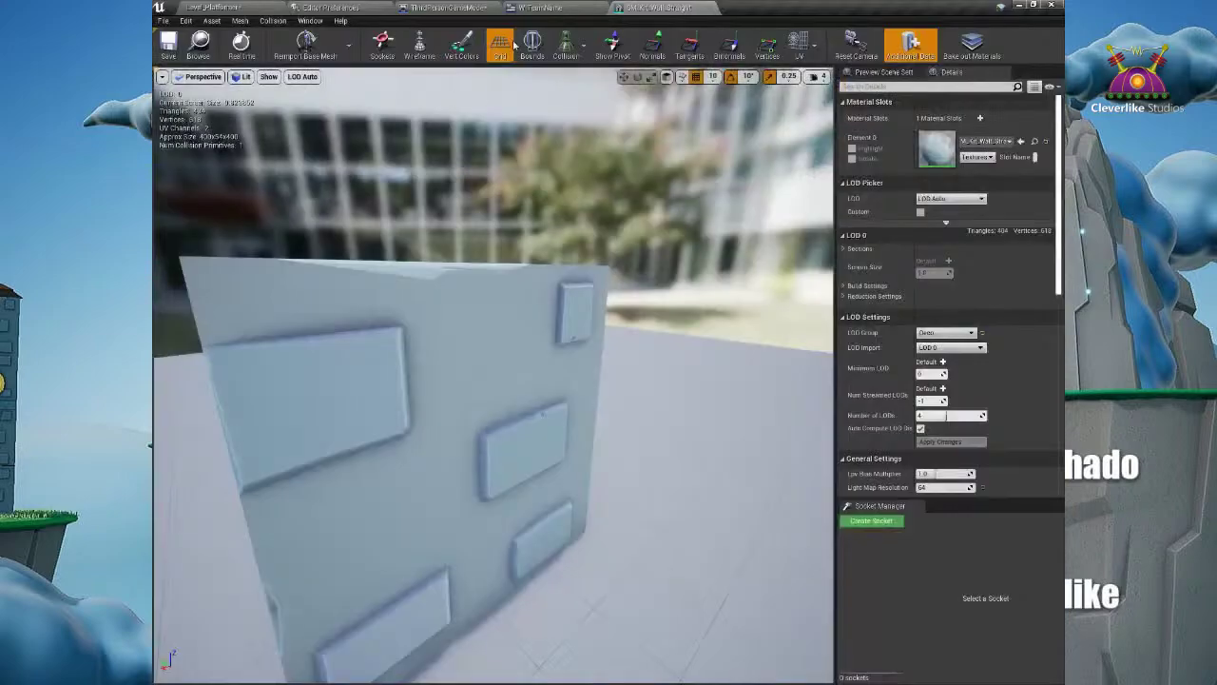
click(258, 7)
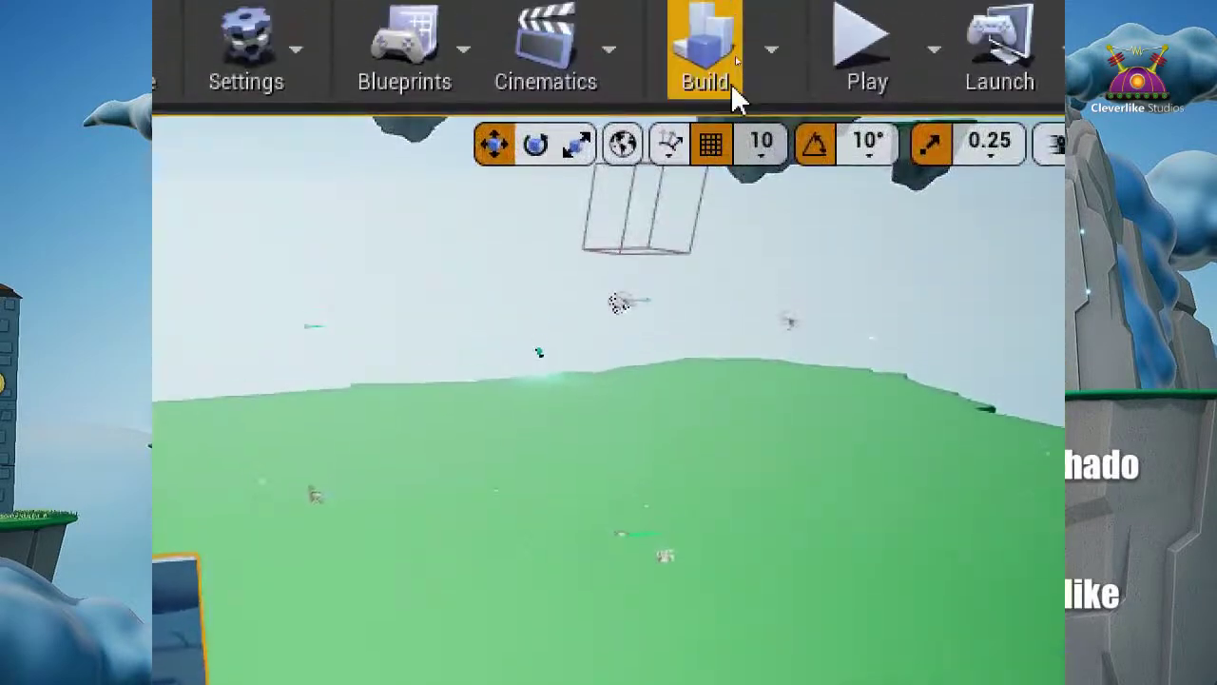
Step: Set the viewport's position snap size to 100 and its rotation snap to 45°
click(766, 150)
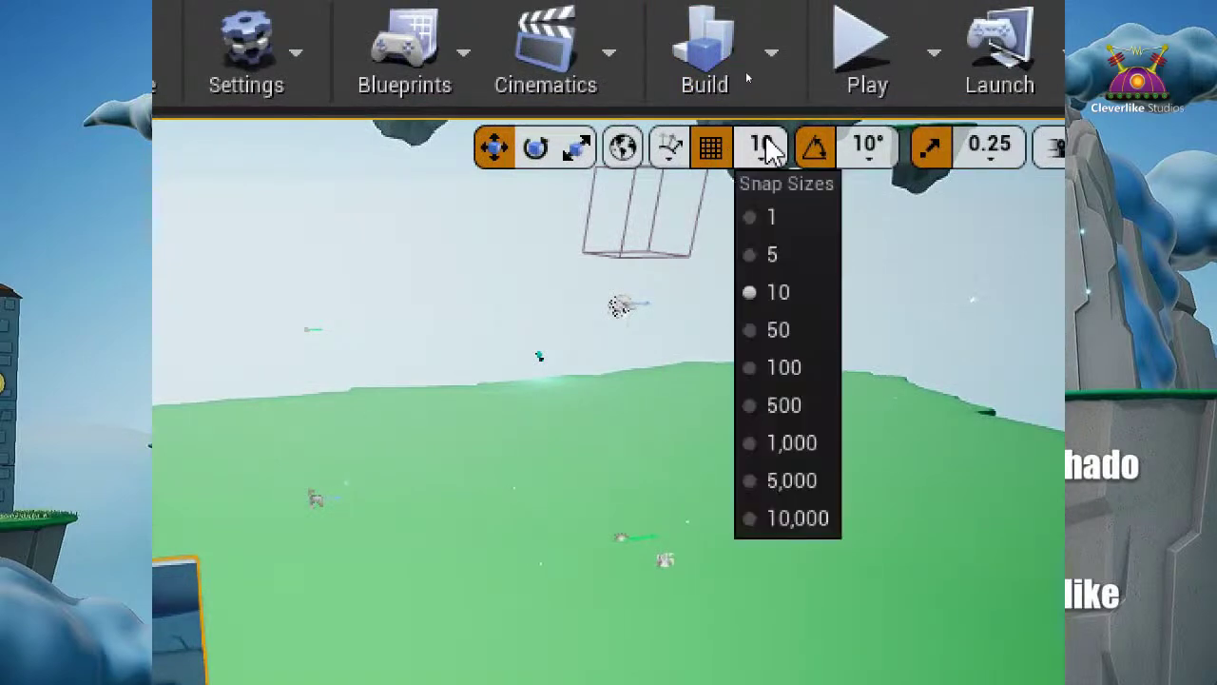
click(816, 371)
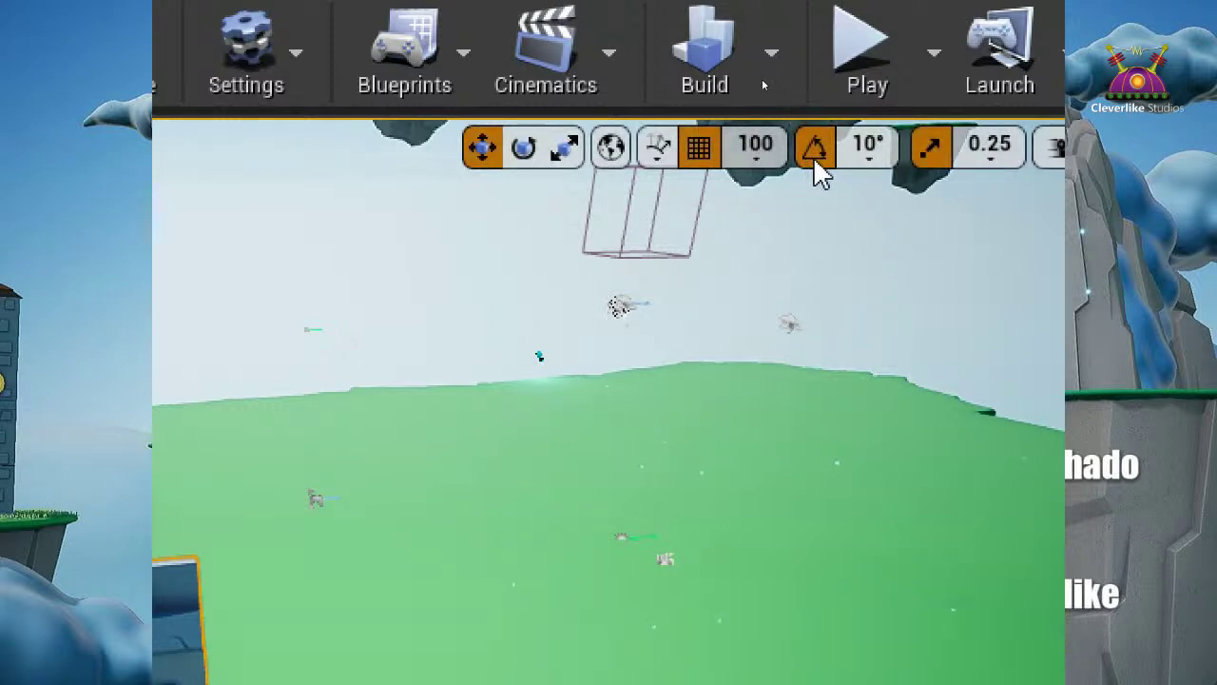
click(870, 152)
click(912, 370)
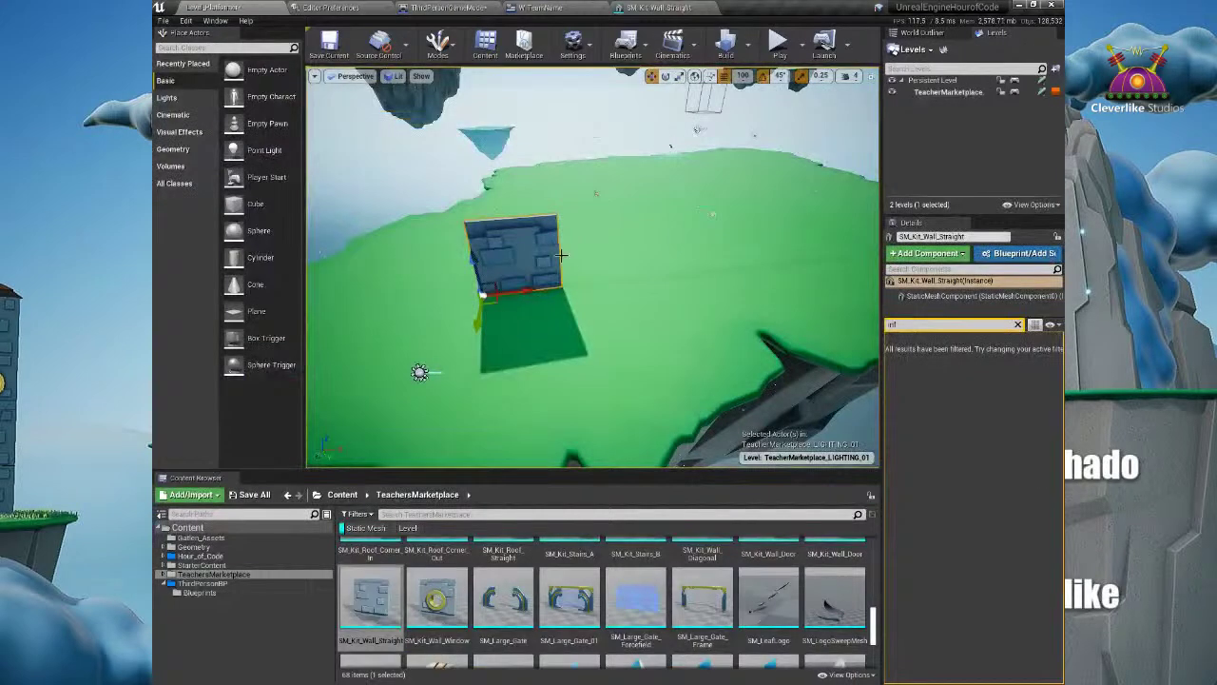
Step: Duplicate the wall piece into a row of three and stack a copy of the row directly on top
mouse_move(534, 296)
mouse_down()
mouse_move(632, 286)
mouse_move(538, 297)
mouse_up()
alt+drag(529, 295, 675, 258)
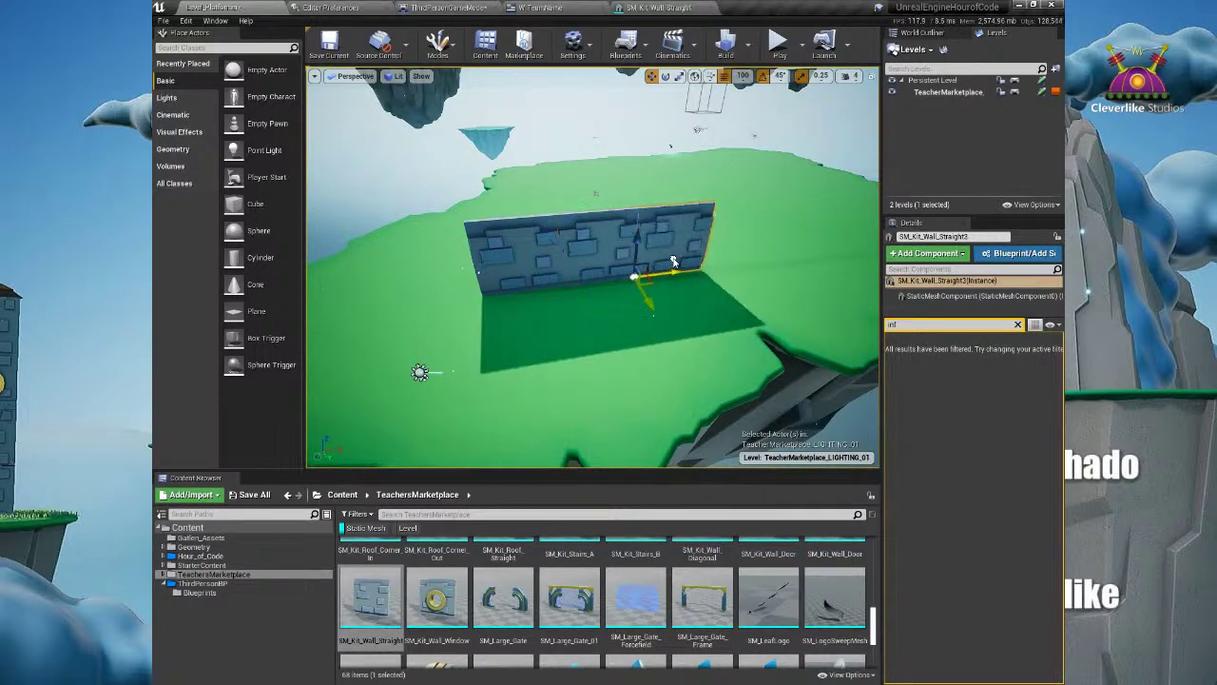
ctrl+click(565, 269)
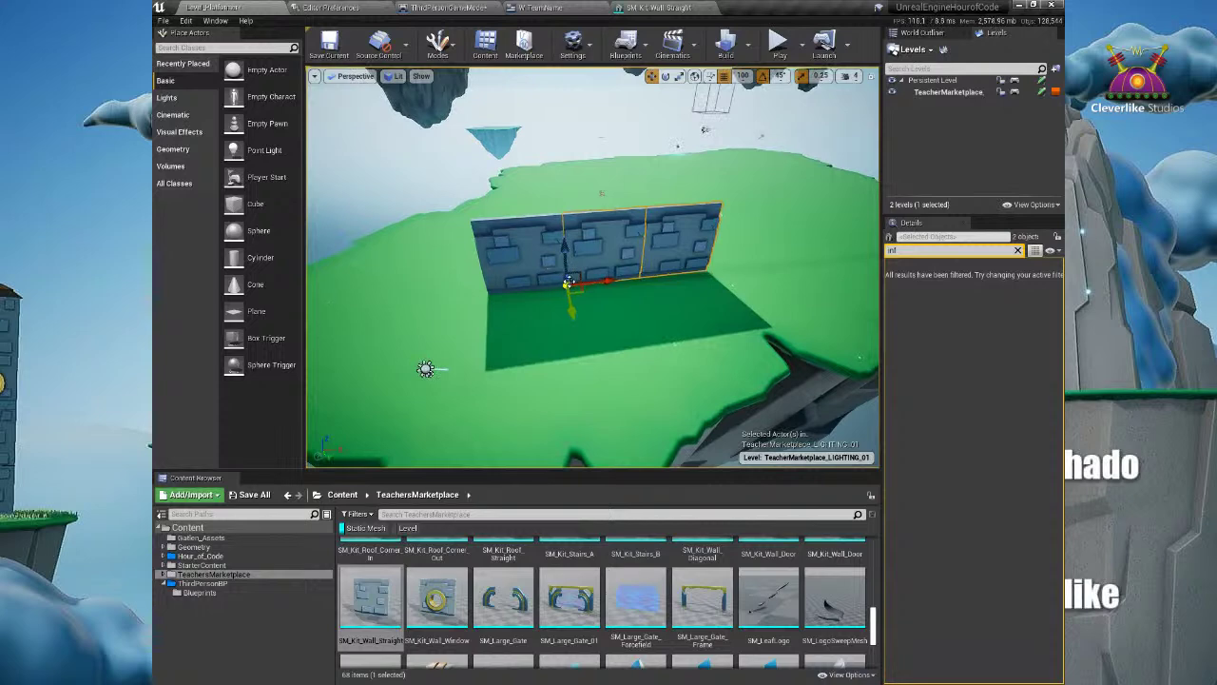
ctrl+click(533, 281)
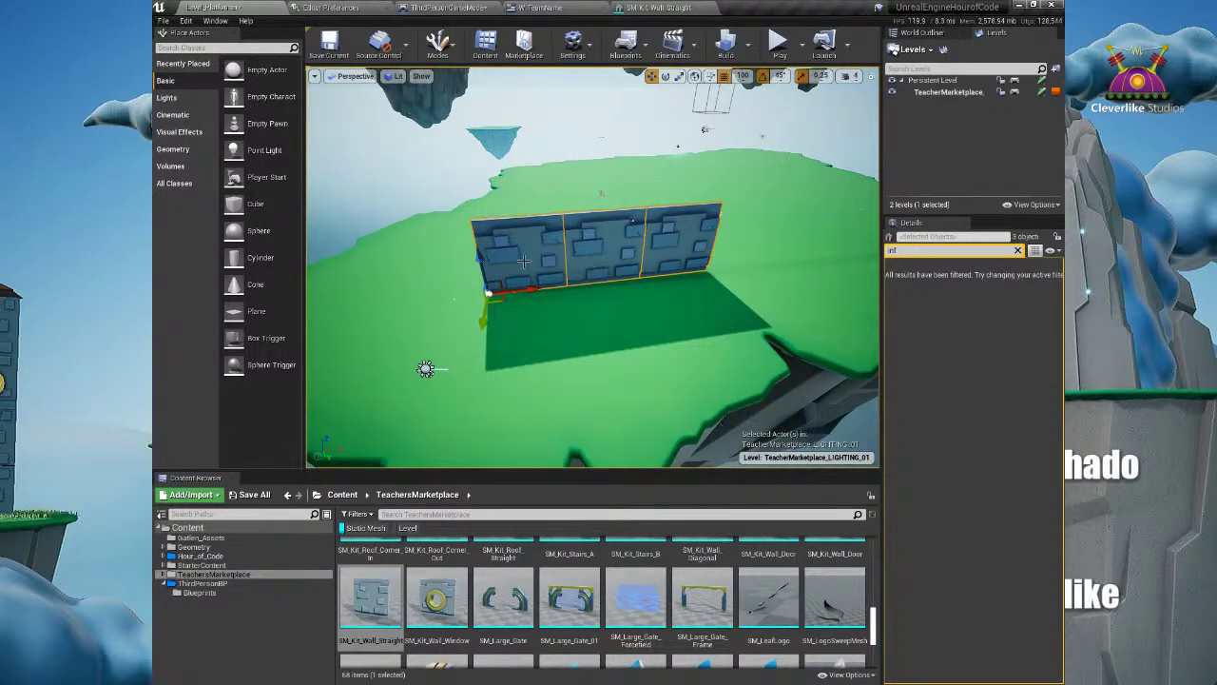
alt+drag(485, 273, 455, 174)
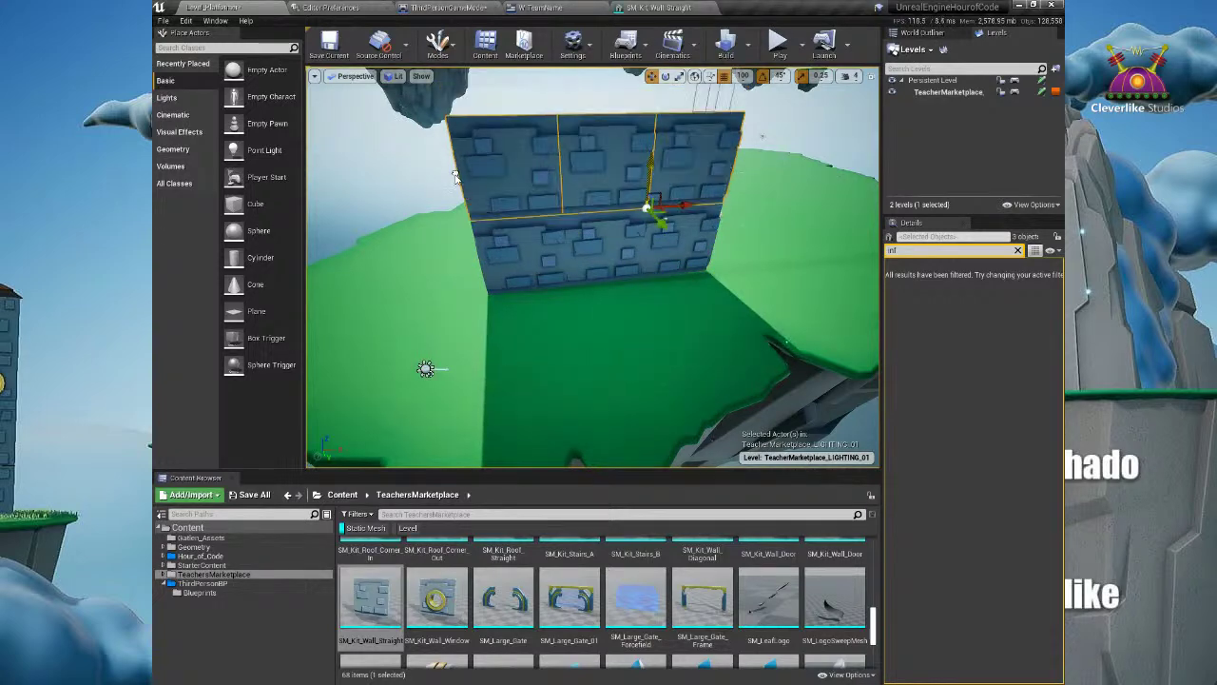
scroll(524, 254, down, 3)
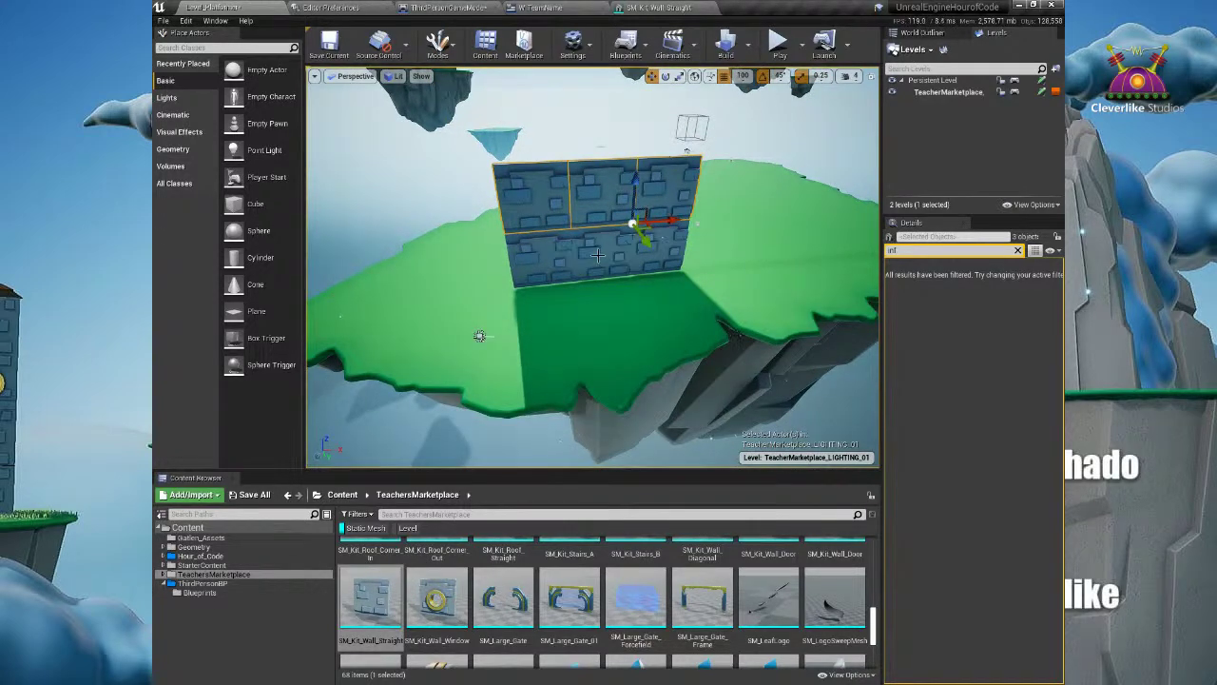
Step: Duplicate the six-piece wall, rotate the copy 90° and move it to meet the original wall at a corner
click(528, 222)
ctrl+click(552, 270)
ctrl+click(594, 257)
ctrl+click(601, 212)
ctrl+click(652, 215)
alt+drag(645, 238, 399, 299)
key(e)
key(w)
alt+drag(611, 294, 637, 362)
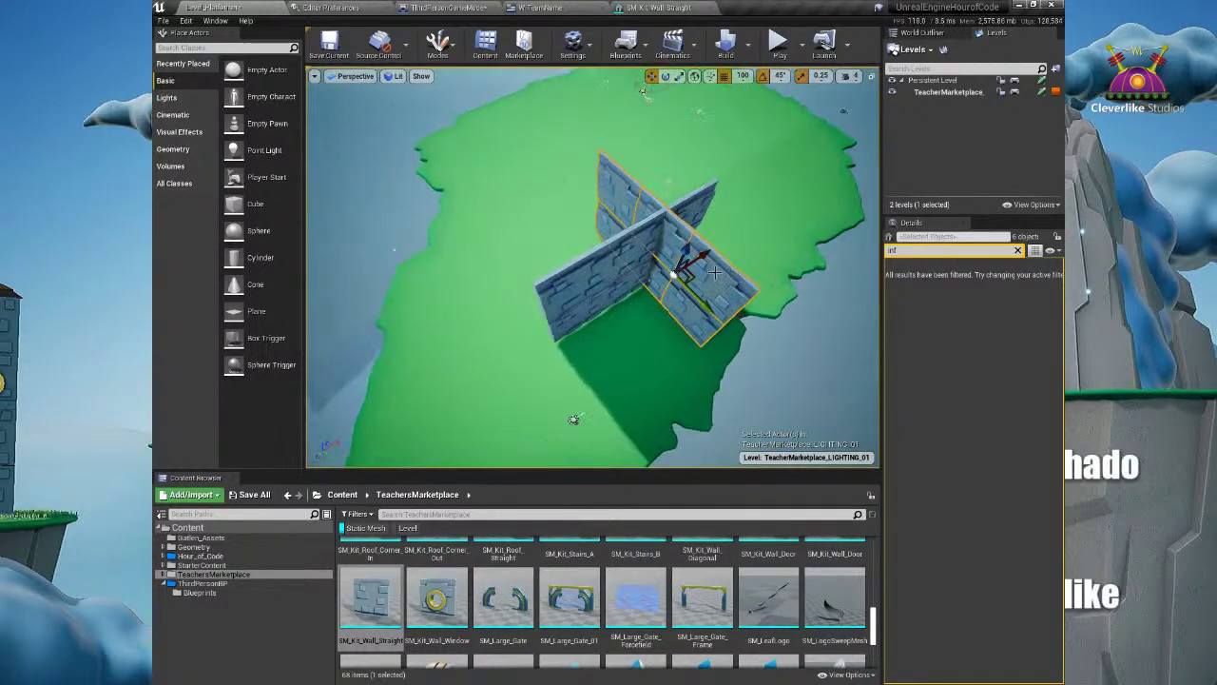
drag(691, 277, 1058, 234)
Step: Select all pieces of both joined walls, duplicate them and rotate the copy to face the opposite way
right_drag(538, 276, 645, 276)
shift+click(613, 244)
shift+click(639, 227)
shift+click(677, 211)
shift+click(655, 252)
shift+click(599, 294)
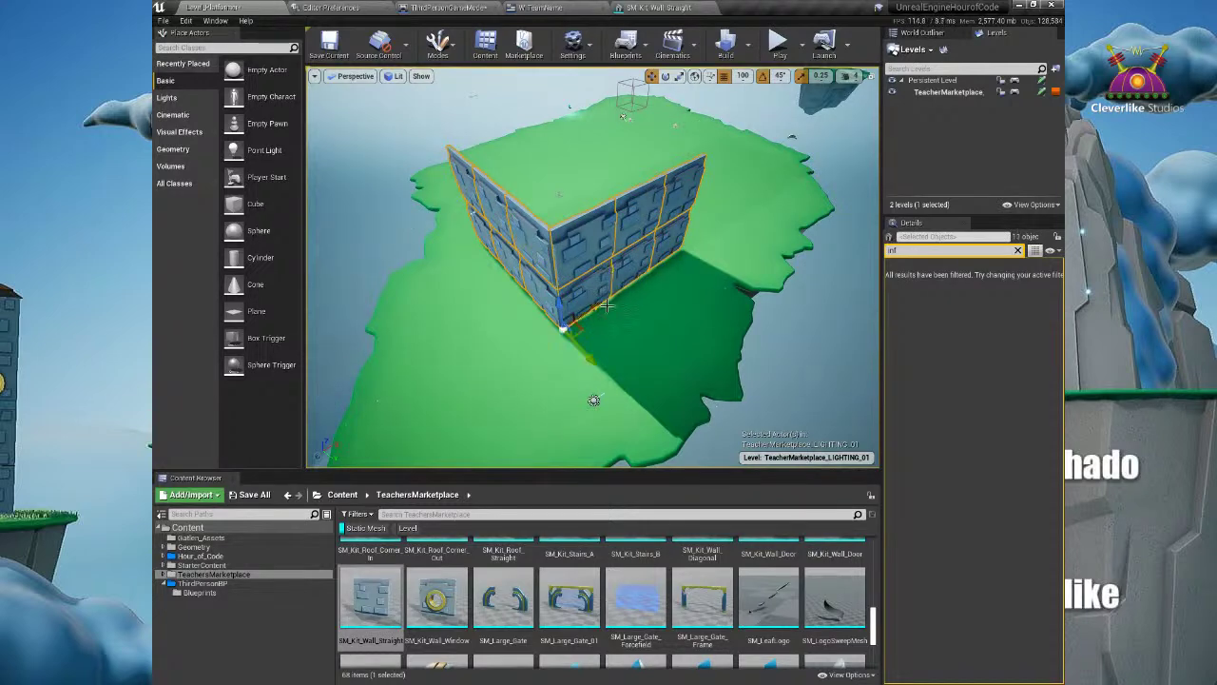
alt+drag(588, 332, 449, 226)
key(e)
key(w)
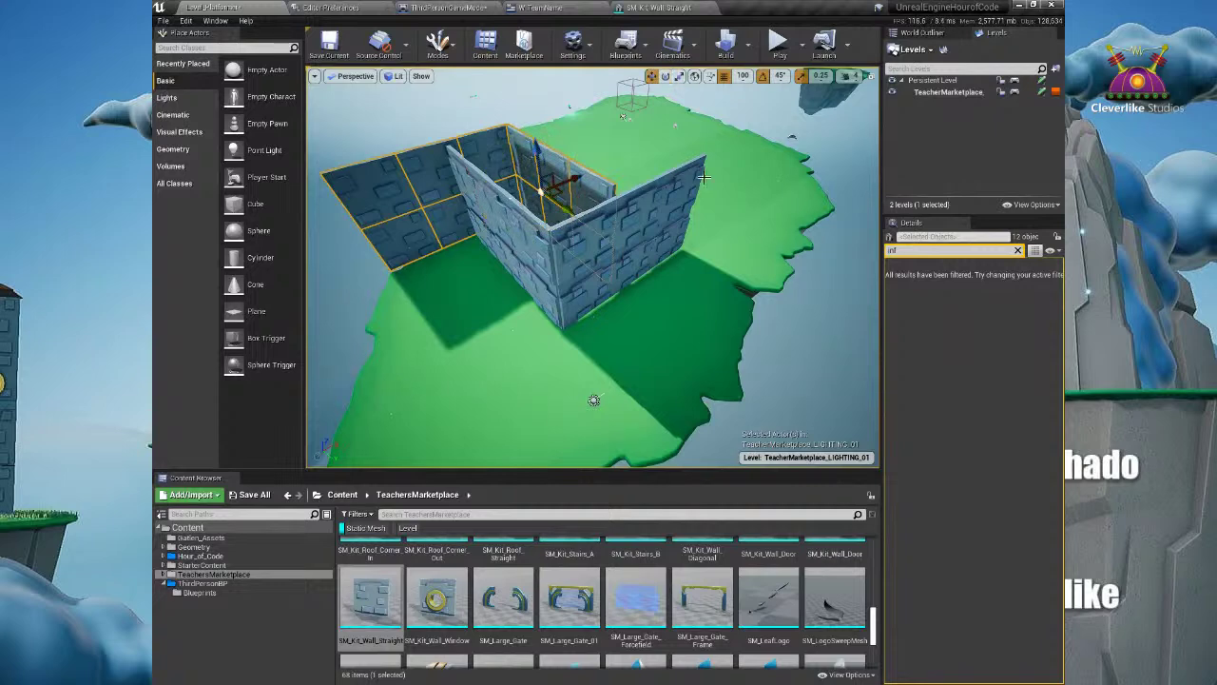
Step: Move the copied wall pair against the original pair to close a four-sided enclosure, checking the corners all around
alt+drag(704, 180, 701, 154)
drag(618, 190, 701, 255)
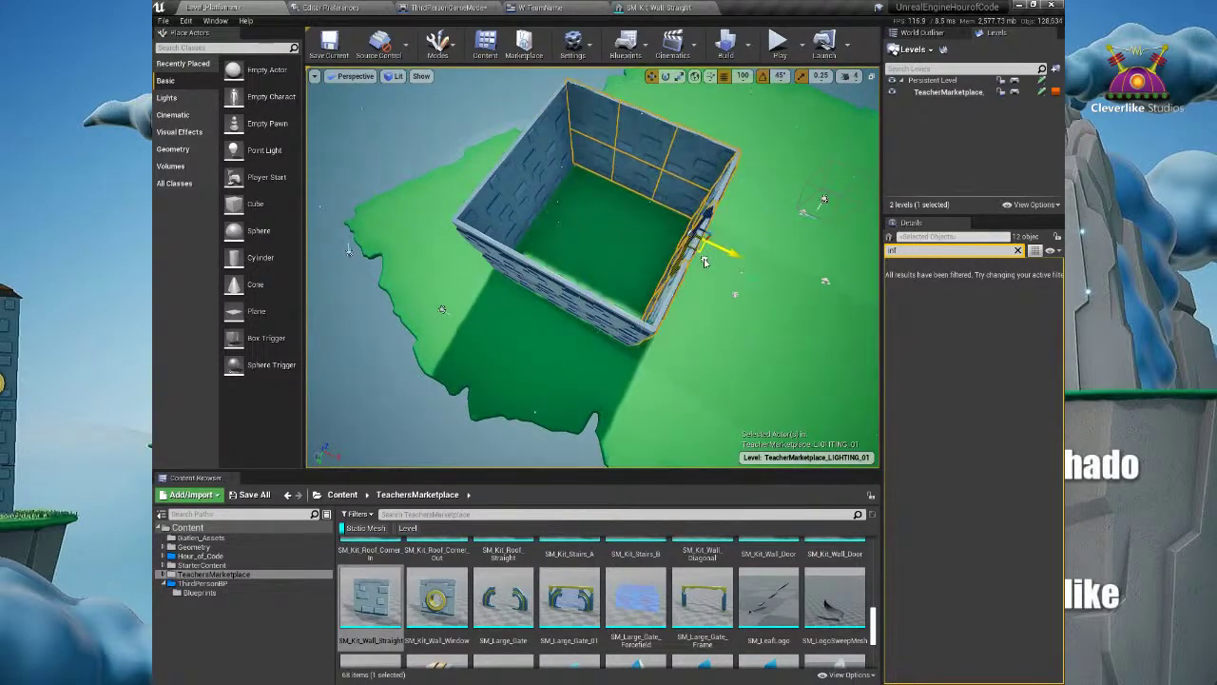
mouse_move(683, 342)
alt+mouse_down()
mouse_move(690, 286)
mouse_move(695, 335)
alt+mouse_up()
scroll(745, 337, up, 3)
middle_drag(745, 336, 777, 6)
alt+drag(761, 400, 755, 361)
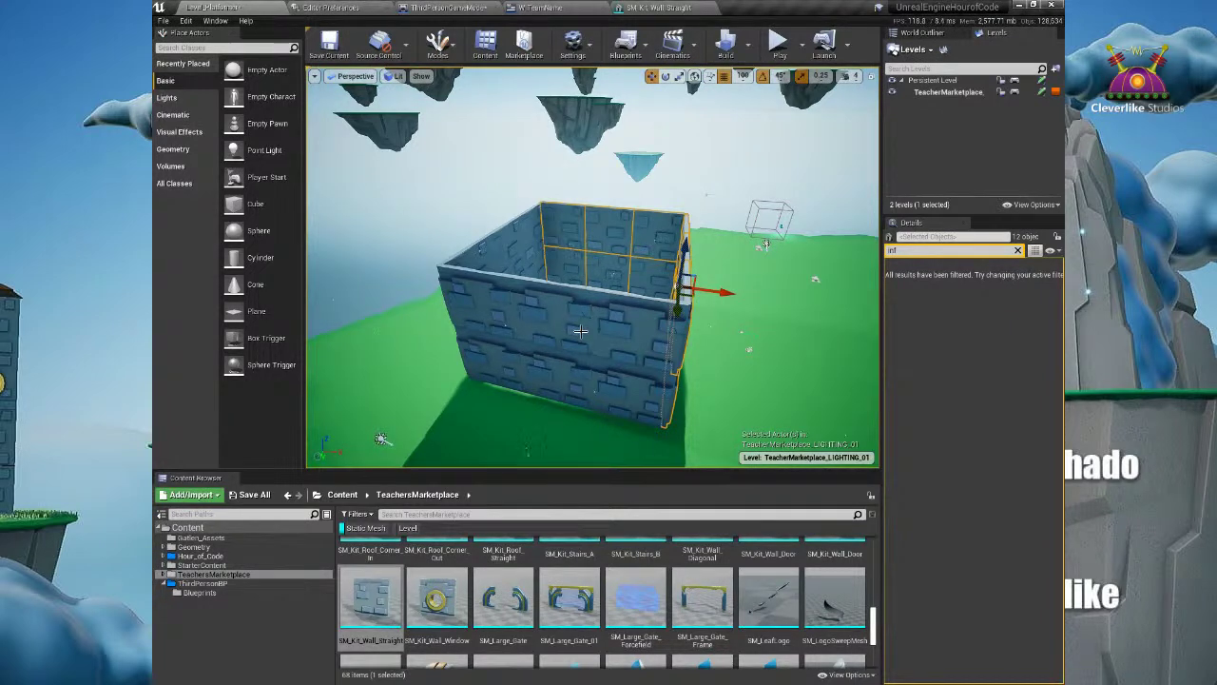
alt+drag(579, 329, 805, 406)
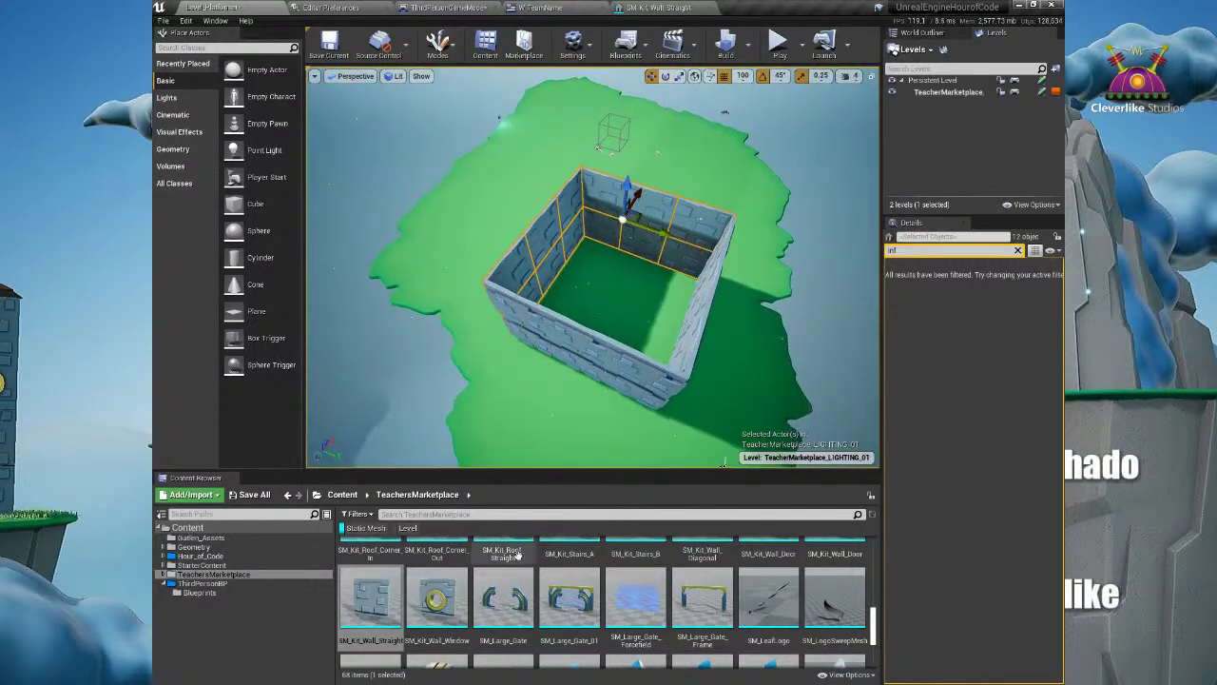
Step: Search the TeachersMarketplace assets for "floor" and select the SM_Kit_Floor mesh
scroll(679, 607, down, 1)
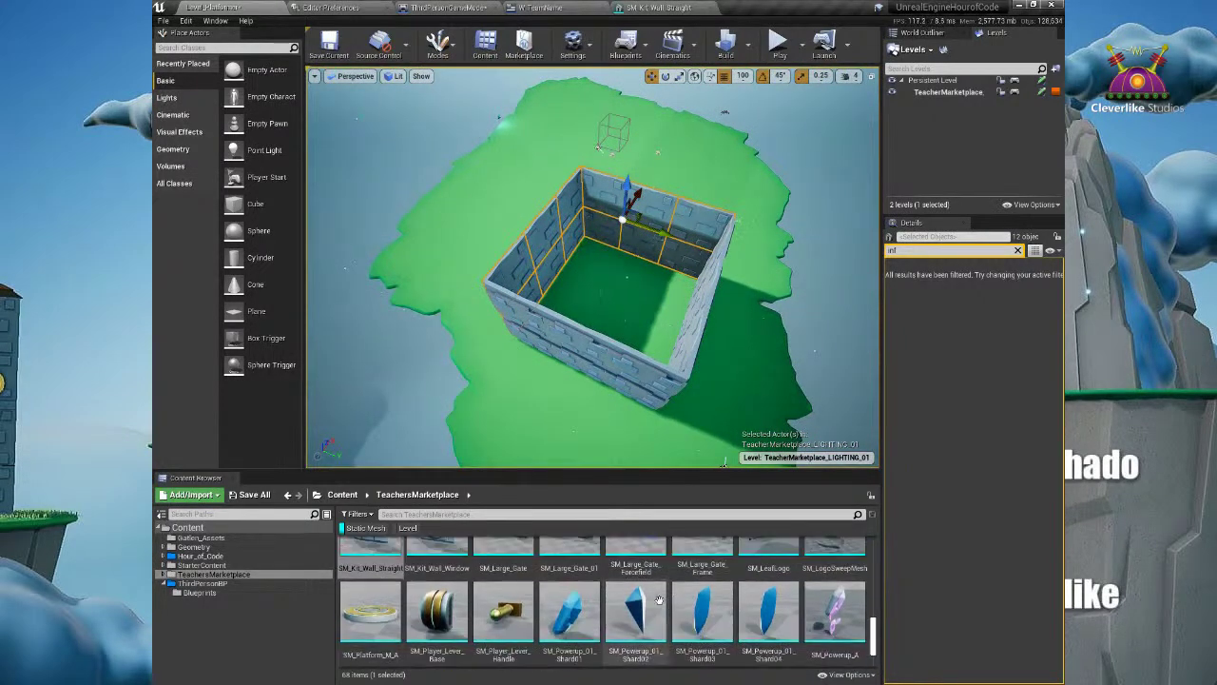
scroll(665, 599, up, 1)
click(473, 515)
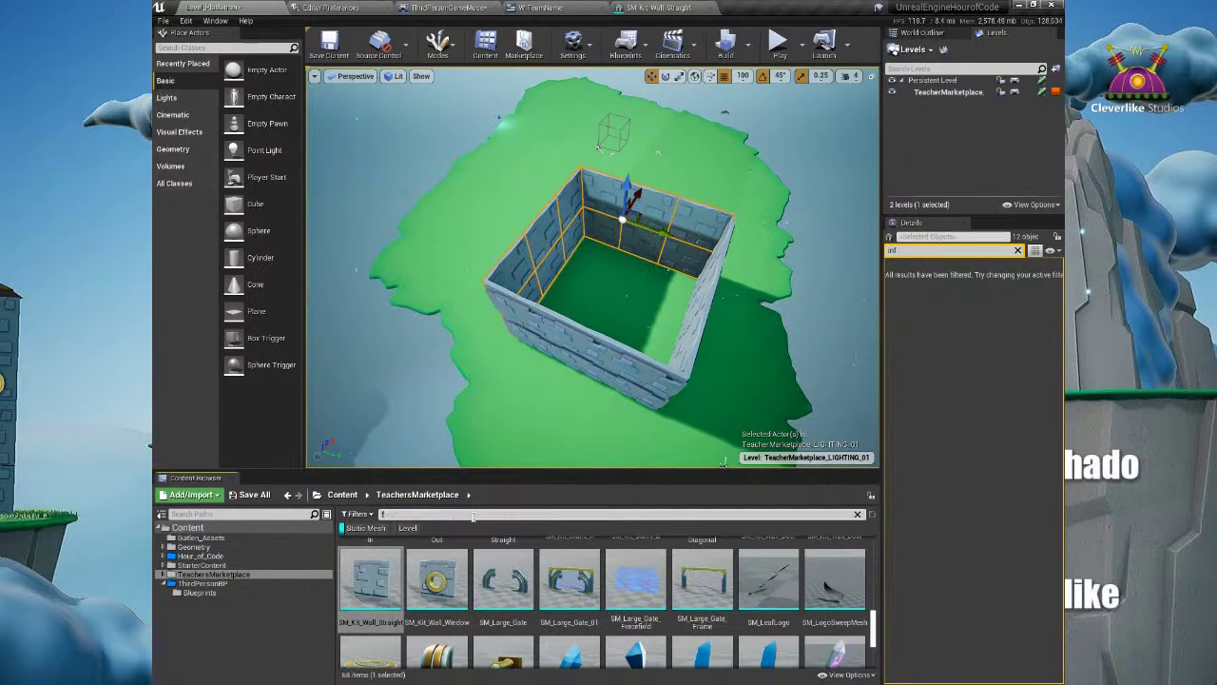
text(floor)
click(377, 575)
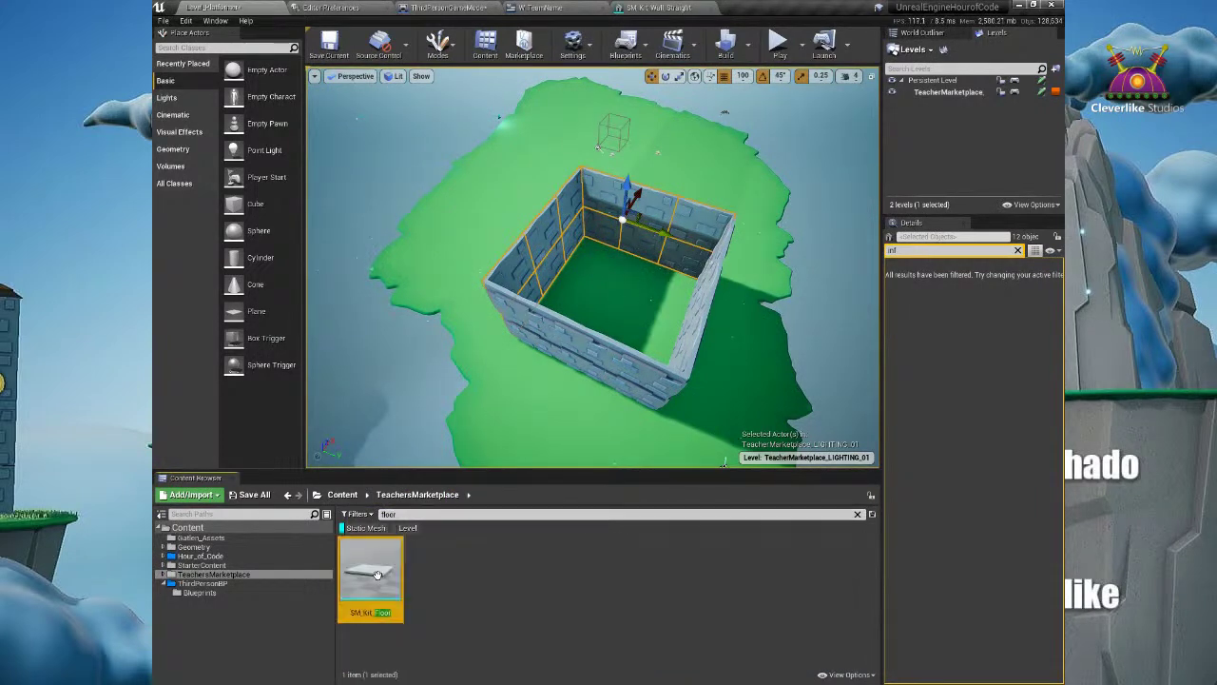
Step: Place an SM_Kit_Floor tile over a corner of the enclosure, level with the top of the stone walls
drag(581, 454, 509, 273)
key(f)
alt+drag(472, 355, 520, 256)
scroll(520, 257, down, 4)
alt+drag(561, 317, 647, 336)
alt+drag(585, 301, 483, 350)
mouse_move(480, 304)
mouse_down()
mouse_move(463, 333)
mouse_move(479, 303)
mouse_up()
scroll(525, 293, down, 4)
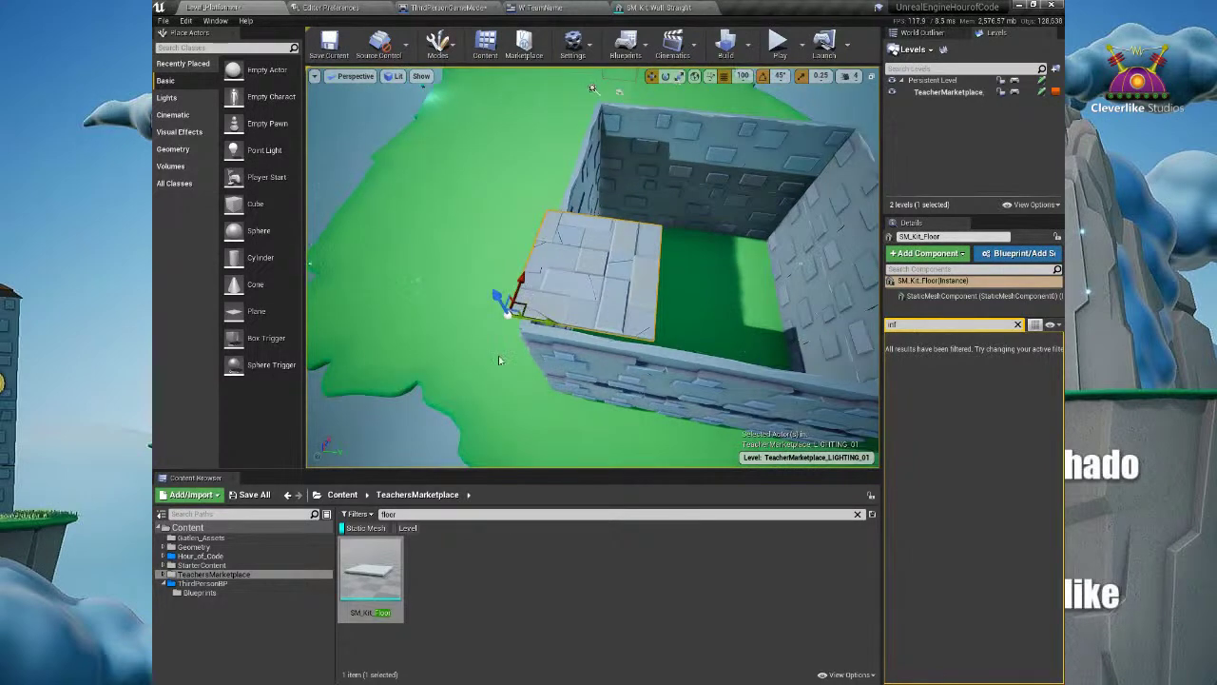
alt+drag(497, 355, 508, 345)
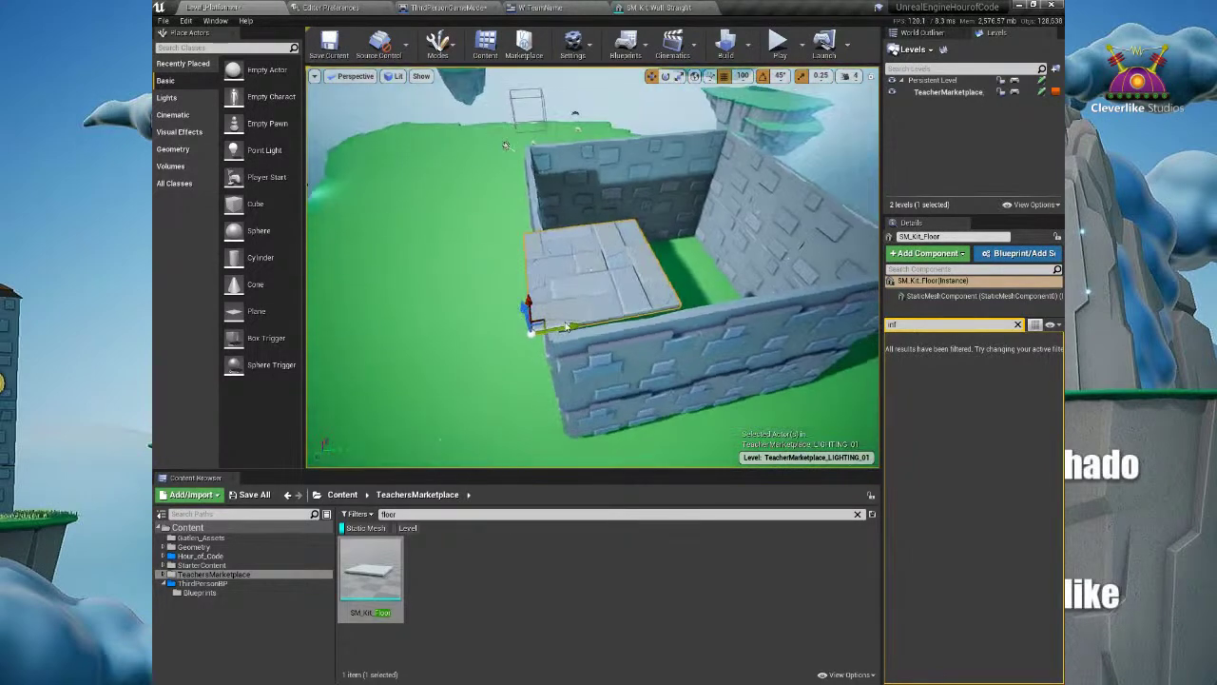
Step: Select the upper wall piece beside the floor tile, clear the property filter and widen the details to expose its transform values
click(659, 348)
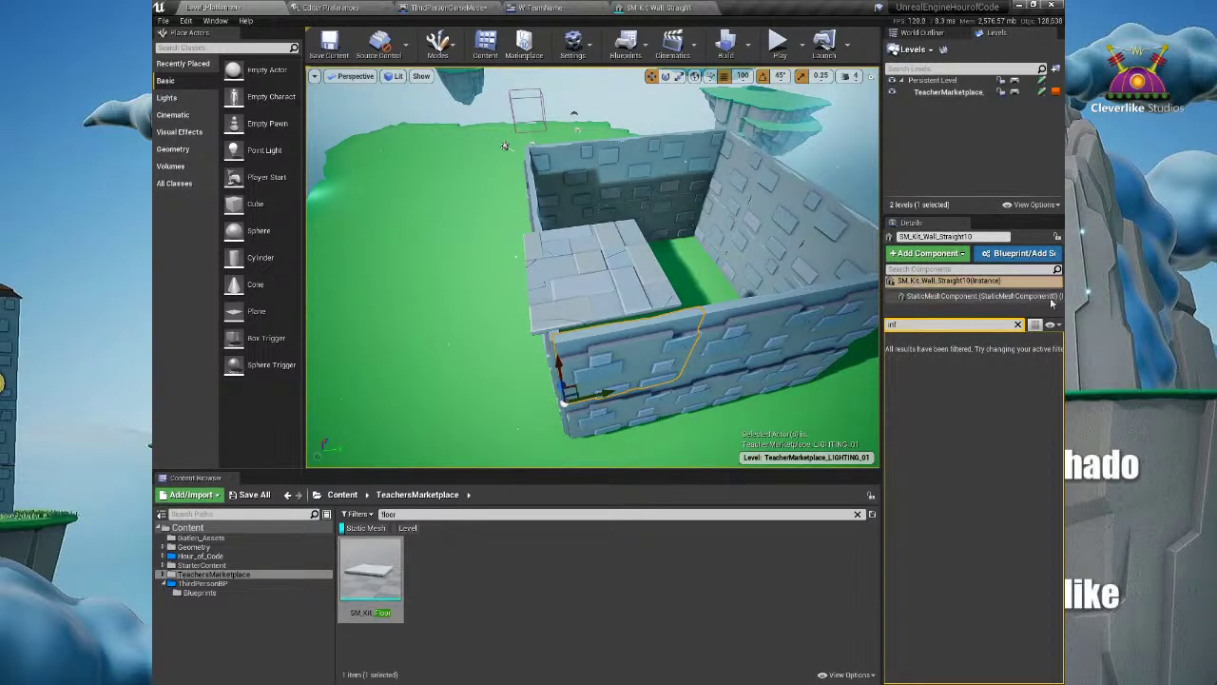
click(1017, 324)
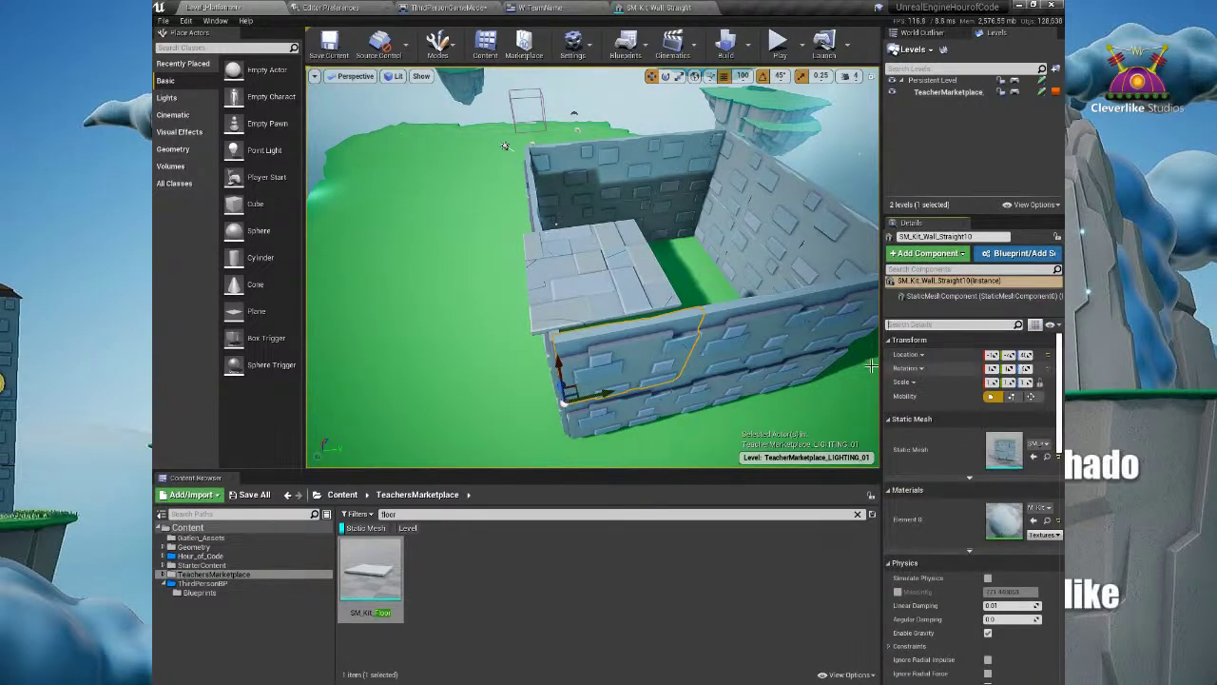
drag(873, 366, 679, 397)
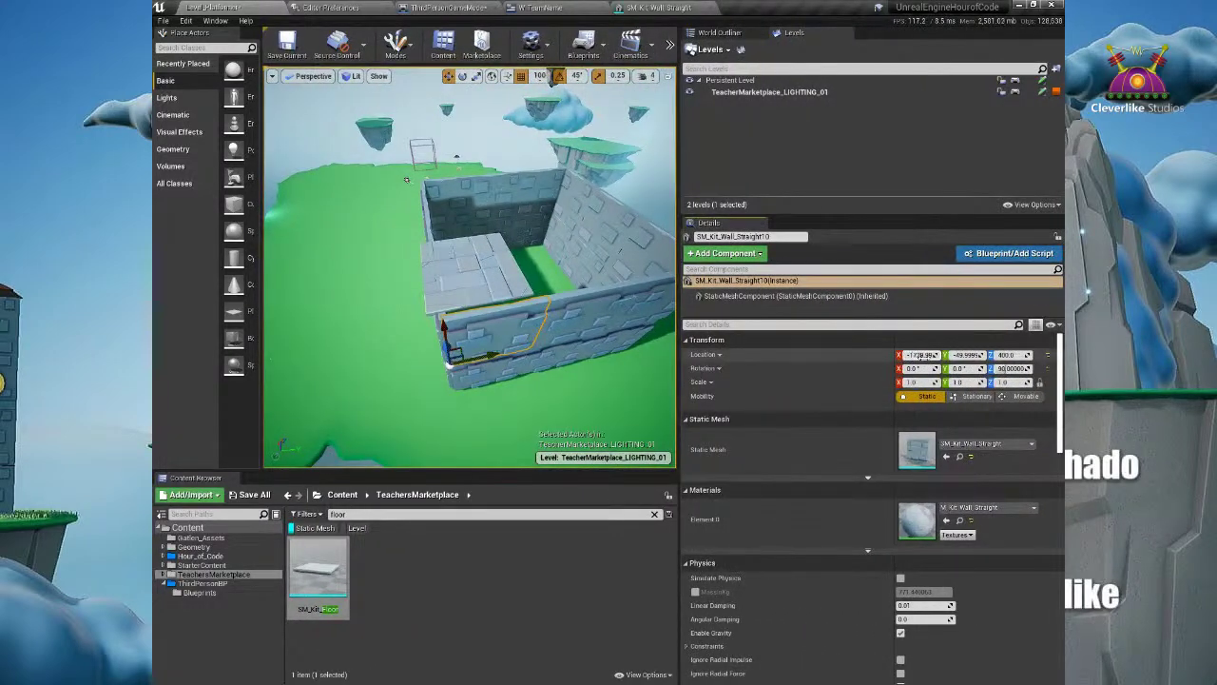
Step: Compare the location values of the upper wall piece with those of the floor tile at the enclosure's corner
key(Tab)
key(Tab)
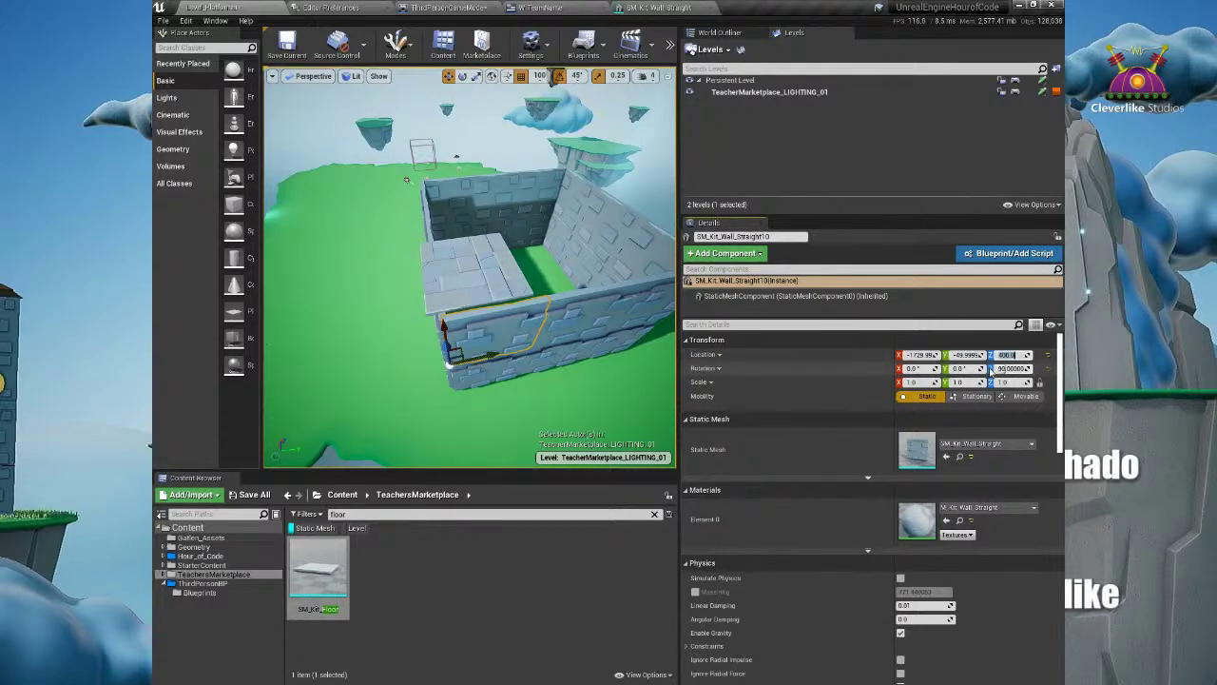
click(483, 287)
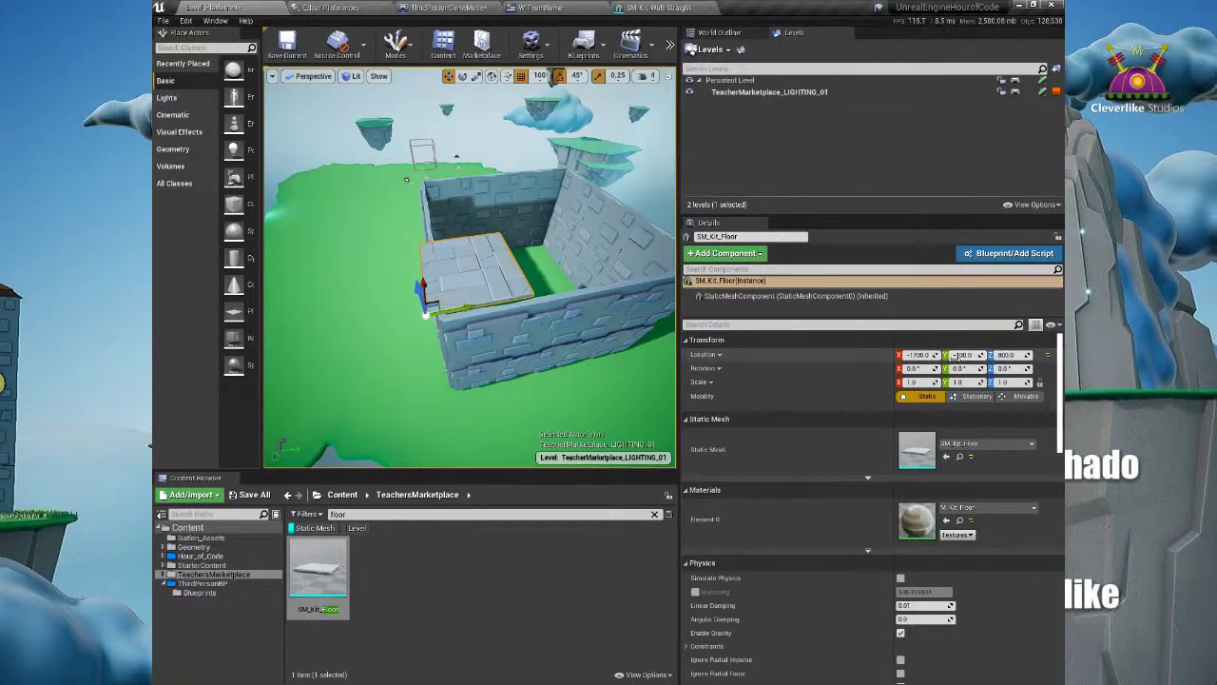
middle_drag(493, 395, 618, 345)
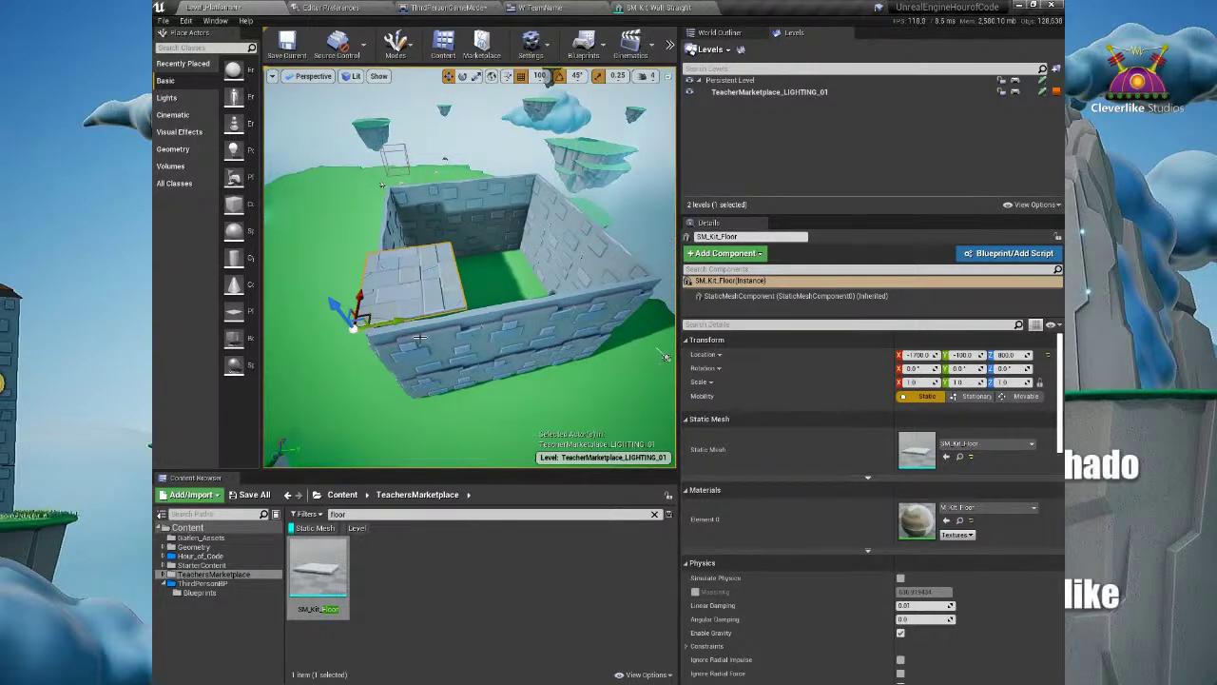
Step: Select every stone wall piece in both courses on all four sides of the enclosure, leaving out the floor tile
click(427, 353)
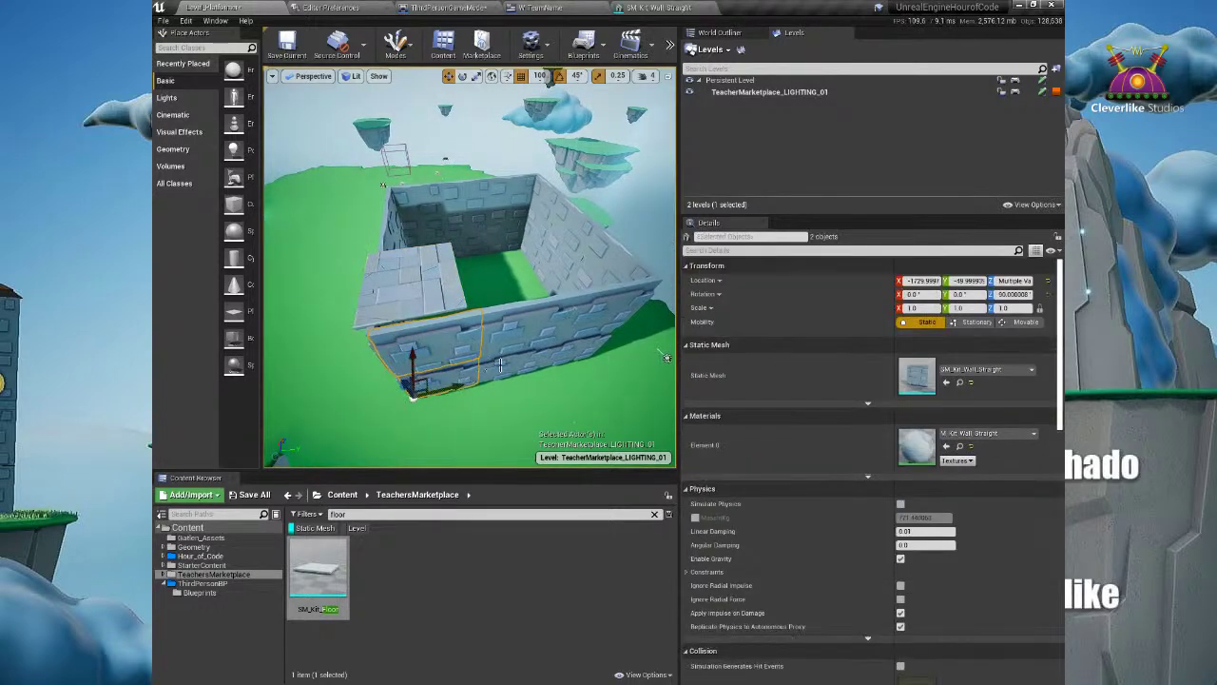
ctrl+click(598, 322)
ctrl+click(578, 347)
alt+drag(577, 346, 519, 357)
ctrl+click(498, 377)
ctrl+click(513, 380)
ctrl+click(538, 369)
ctrl+click(557, 322)
ctrl+click(594, 302)
ctrl+click(592, 335)
alt+drag(609, 325, 494, 328)
ctrl+click(353, 305)
ctrl+click(428, 309)
ctrl+click(514, 324)
ctrl+click(491, 400)
ctrl+click(439, 390)
alt+drag(396, 384, 480, 366)
ctrl+click(382, 373)
alt+drag(381, 372, 485, 354)
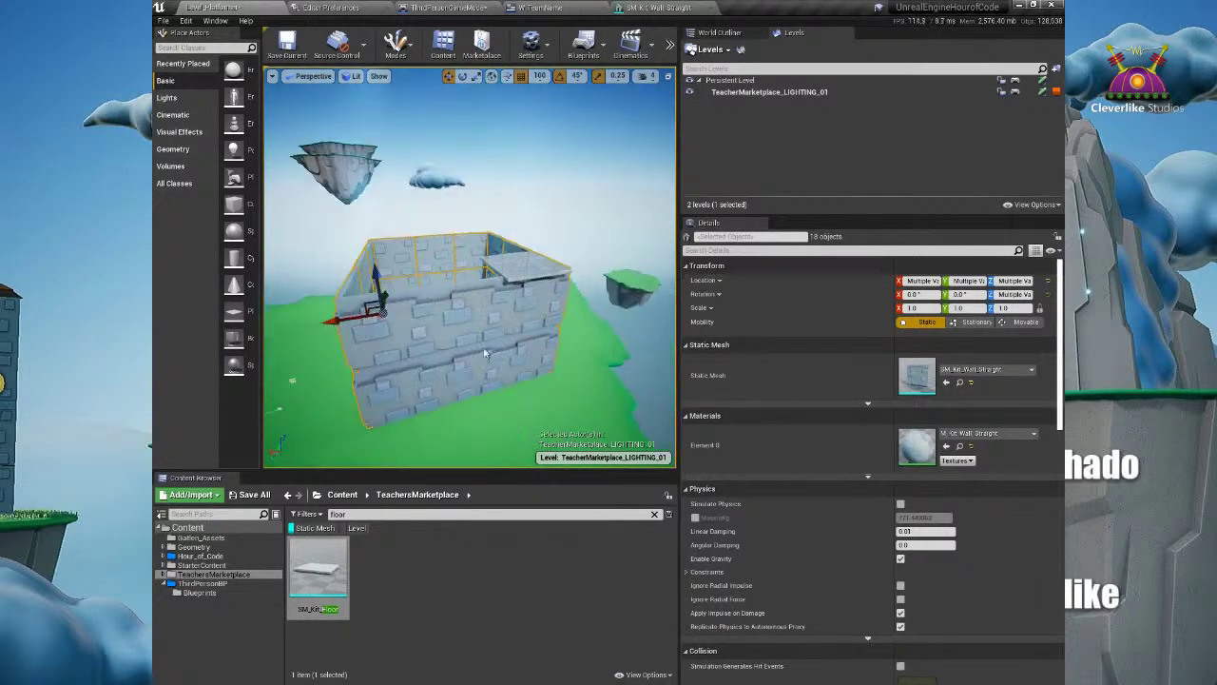
ctrl+click(352, 357)
ctrl+click(428, 342)
ctrl+click(495, 328)
ctrl+click(488, 371)
ctrl+click(426, 382)
alt+drag(426, 382, 481, 370)
ctrl+click(414, 381)
alt+drag(517, 330, 536, 335)
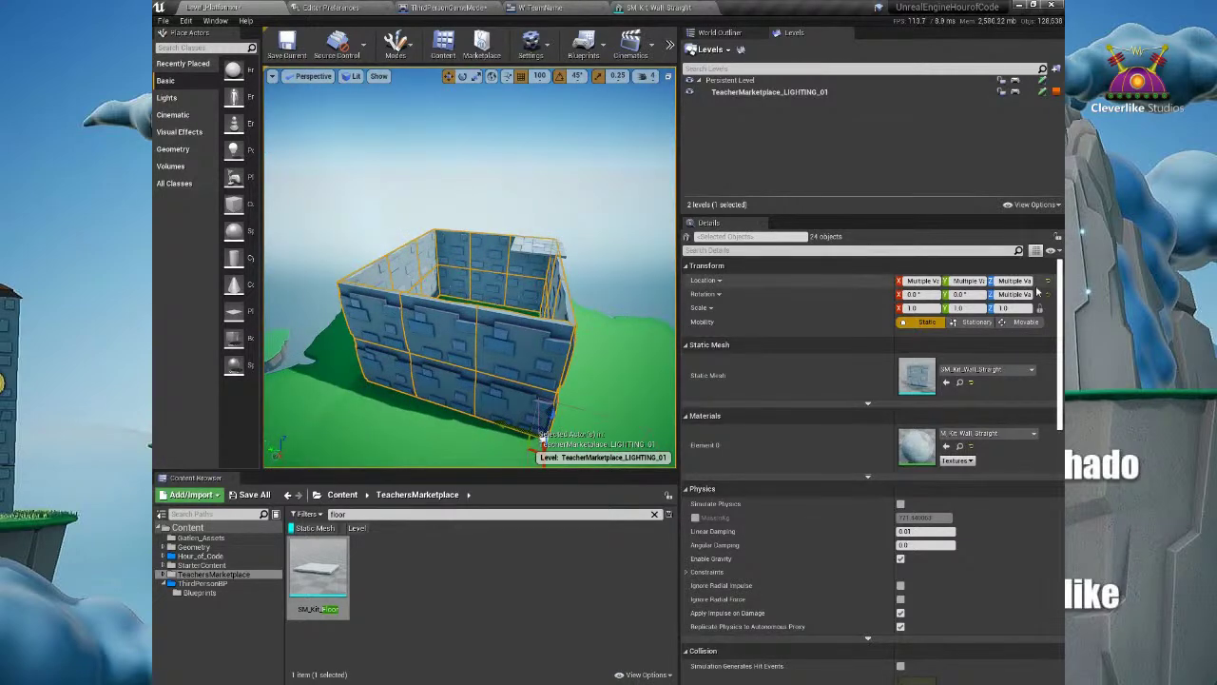
Step: Try resetting the location of all selected wall pieces to 0 and raising them to Z 800, and undo it
click(1048, 282)
scroll(588, 367, down, 8)
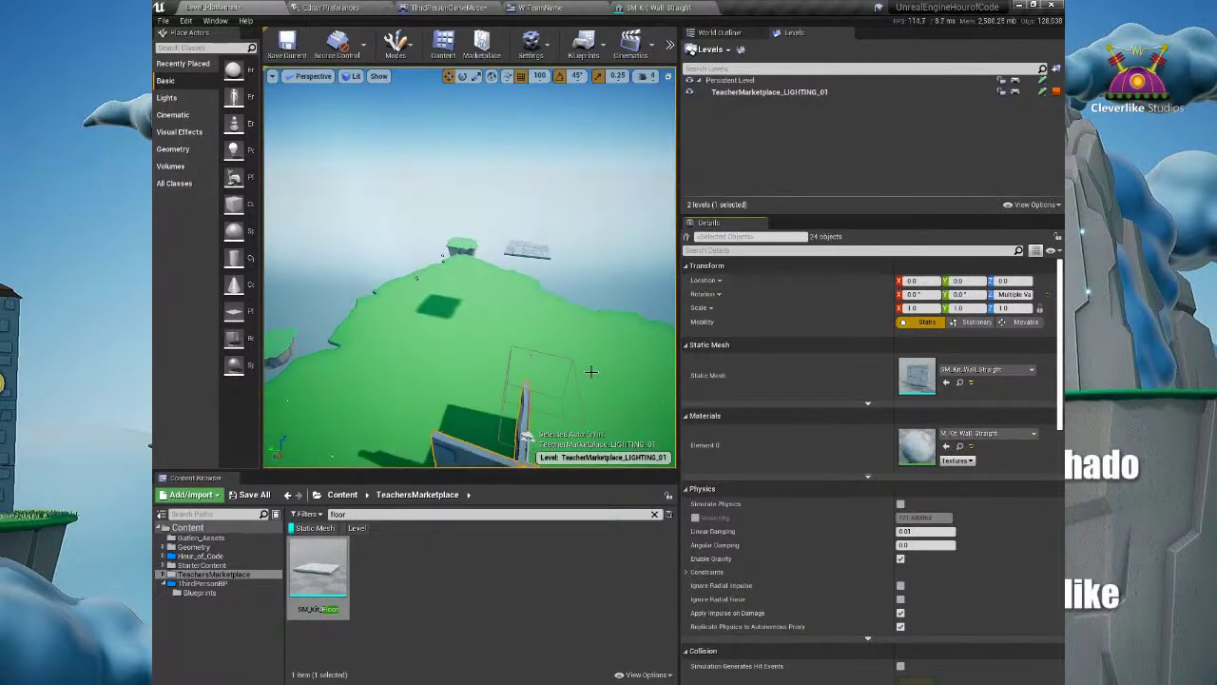
alt+drag(513, 342, 412, 354)
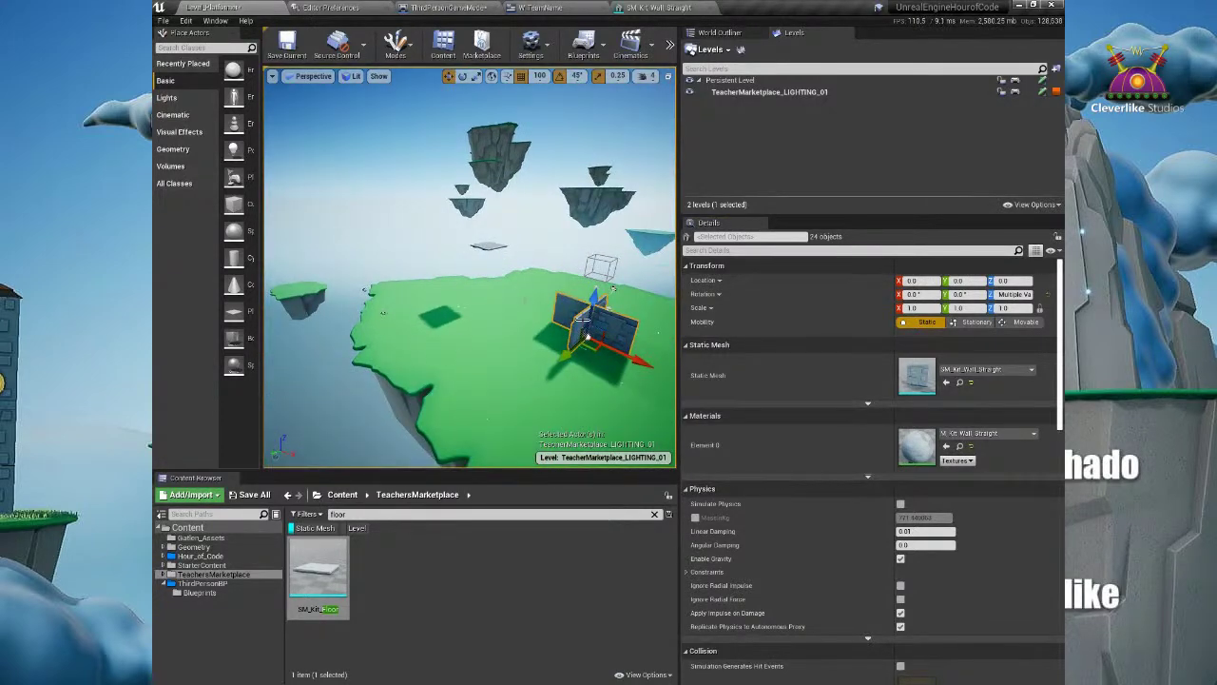
drag(594, 302, 521, 241)
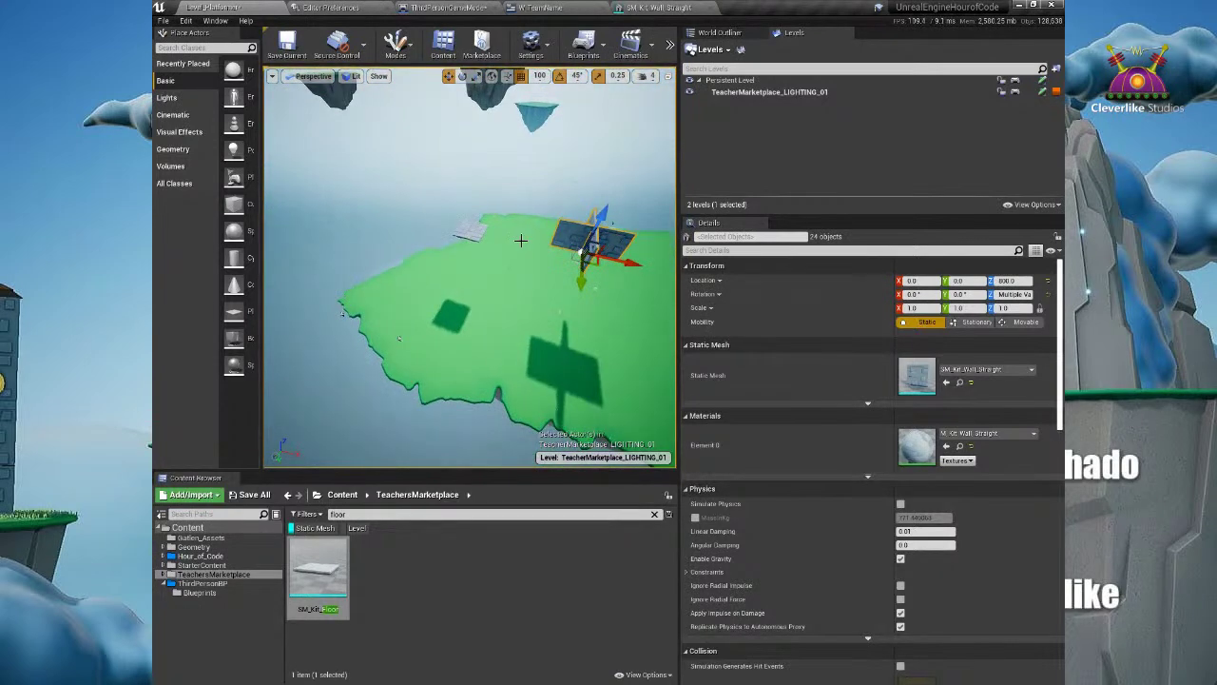
drag(600, 263, 466, 264)
key(ctrl+z)
key(ctrl+z)
key(ctrl+z)
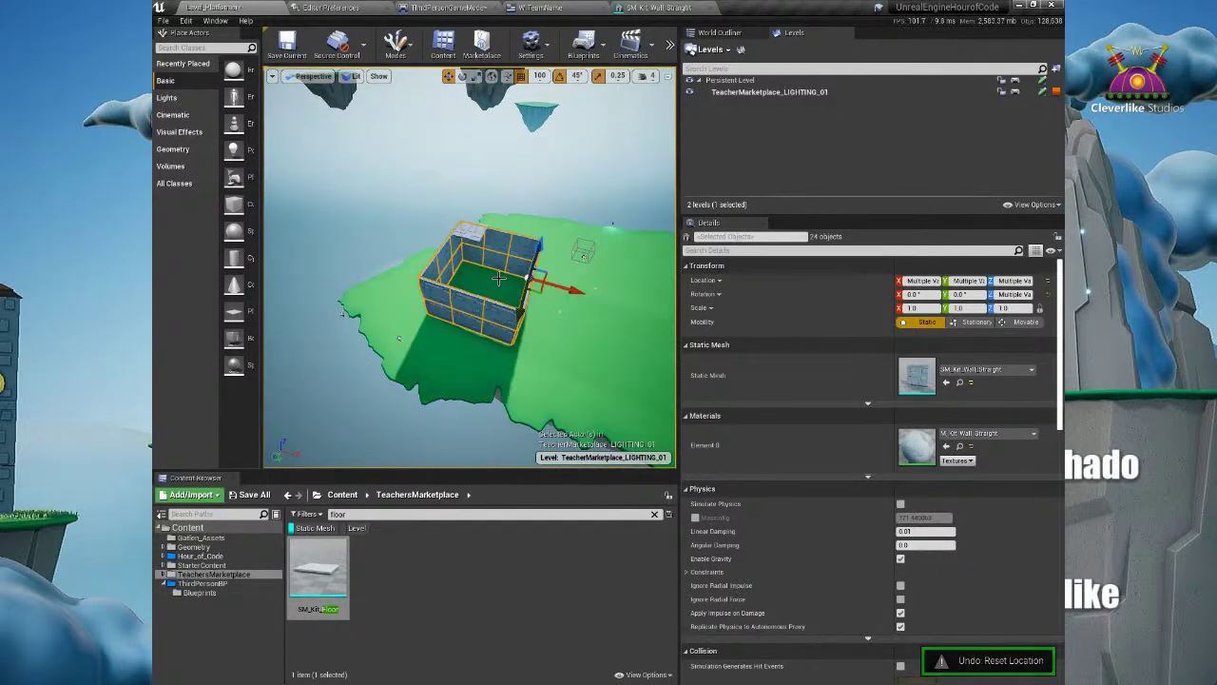
Step: Delete all selected wall pieces of the enclosure, keeping the floor tile
key(f)
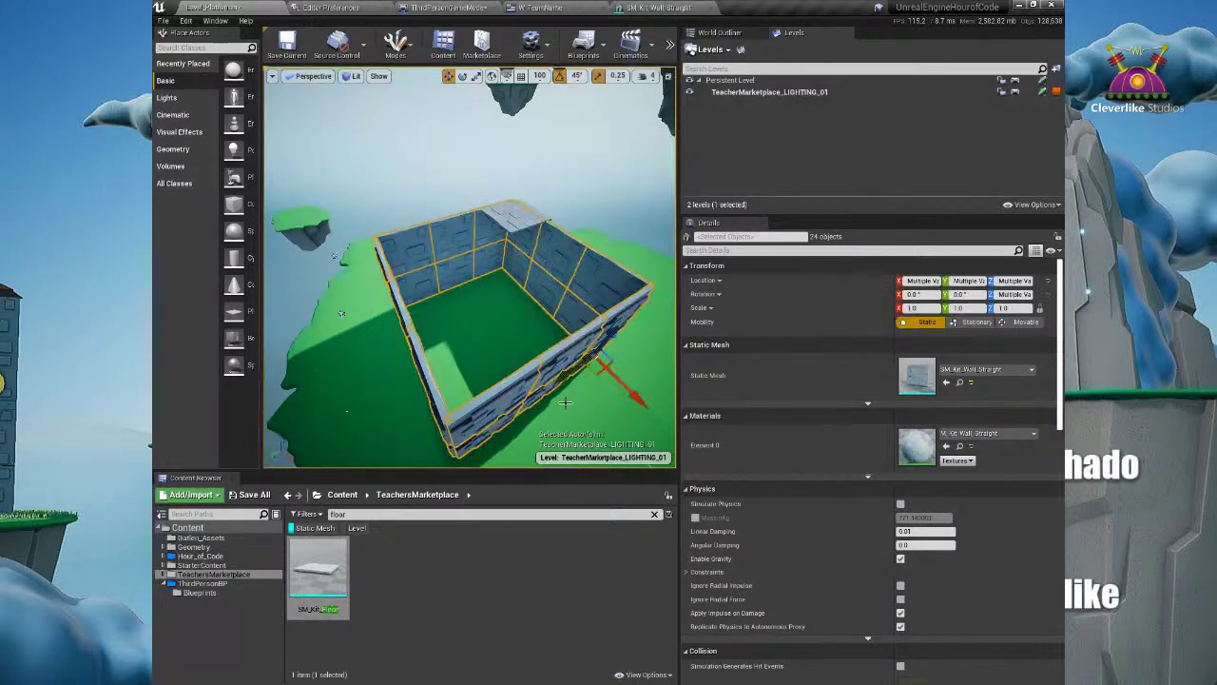
key(Delete)
mouse_move(520, 325)
alt+mouse_down()
mouse_move(653, 326)
mouse_move(521, 324)
alt+mouse_up()
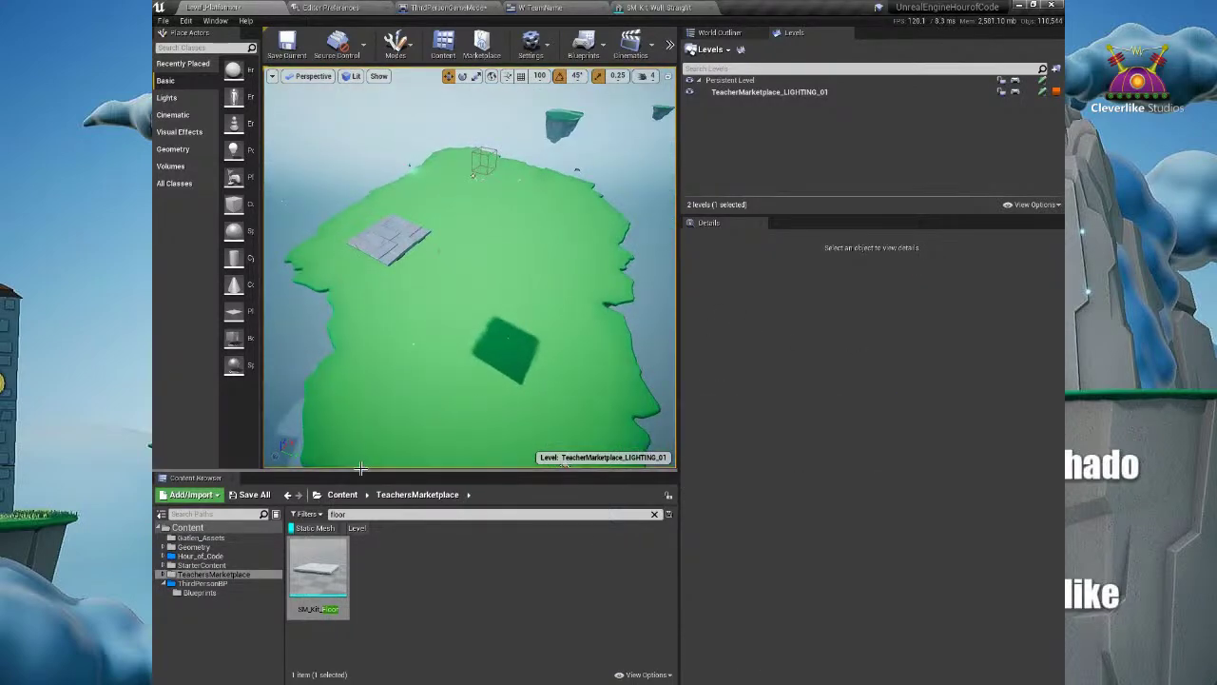
Step: Replace the asset search in TeachersMarketplace with "wal" to list the wall meshes
drag(679, 597, 920, 589)
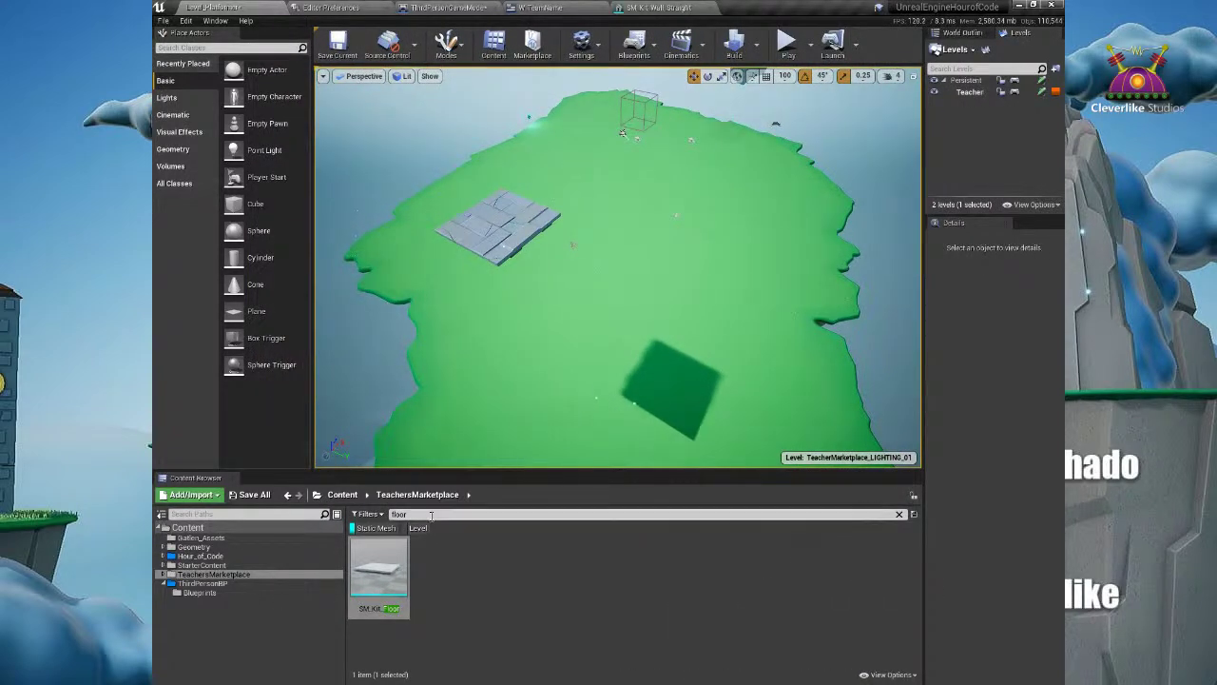
key(BackSpace)
key(BackSpace)
key(BackSpace)
key(BackSpace)
key(BackSpace)
text(walls)
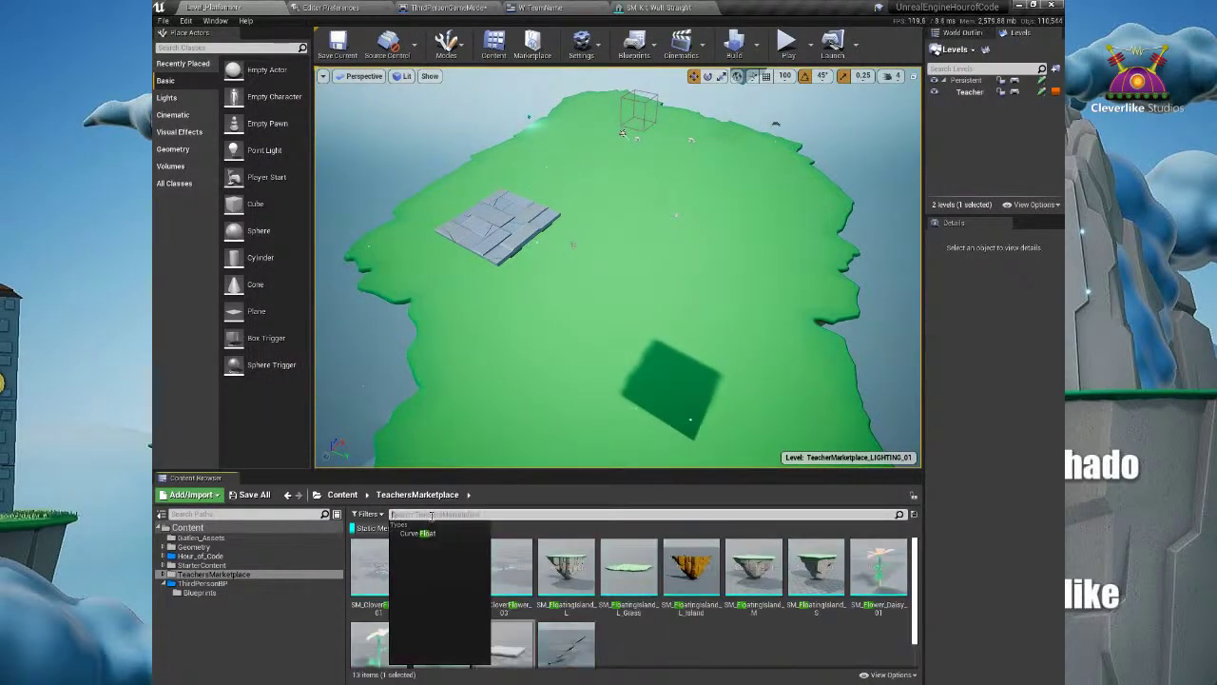
double_click(398, 513)
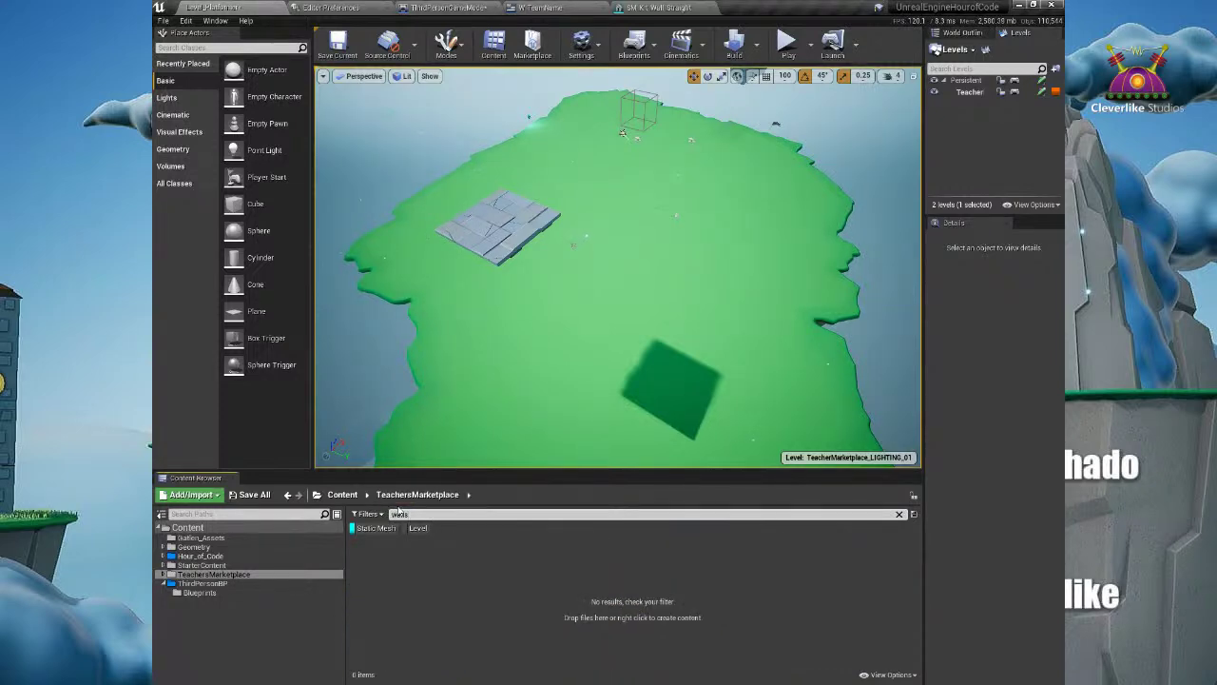
key(BackSpace)
Step: Try placing an SM_Kit_Wall_Straight piece, resetting its location to 0 and moving it back over the island, and undo it
drag(567, 568, 503, 321)
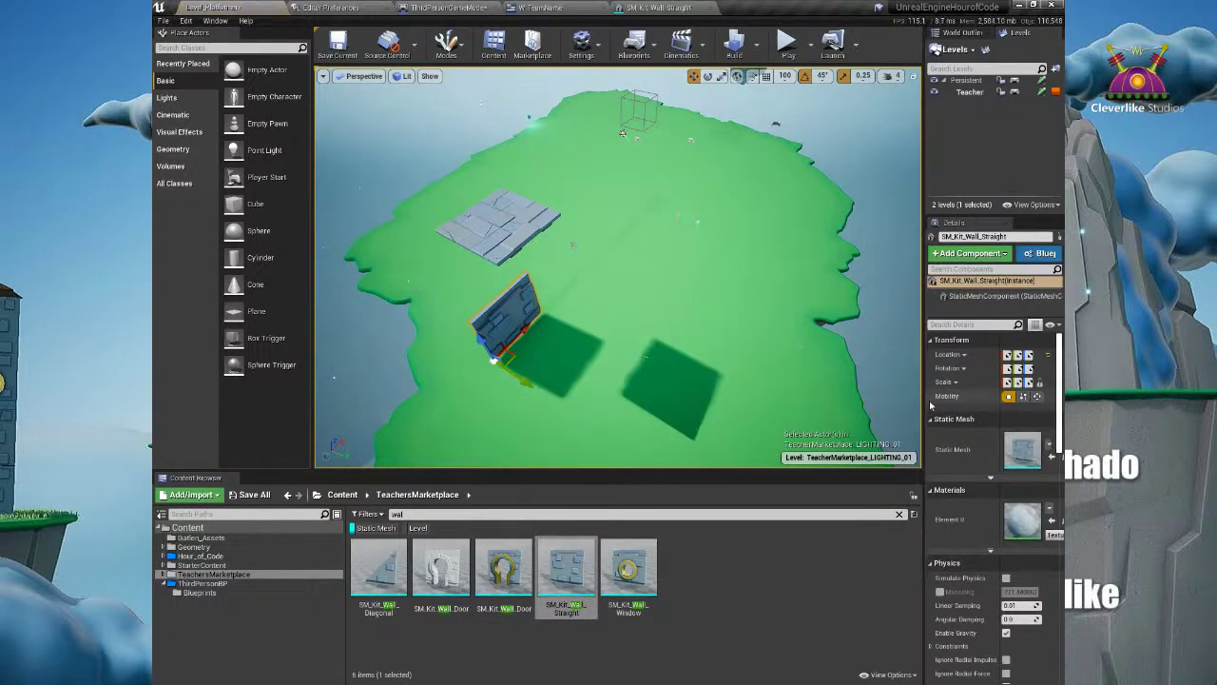
drag(921, 382, 723, 382)
drag(672, 384, 669, 384)
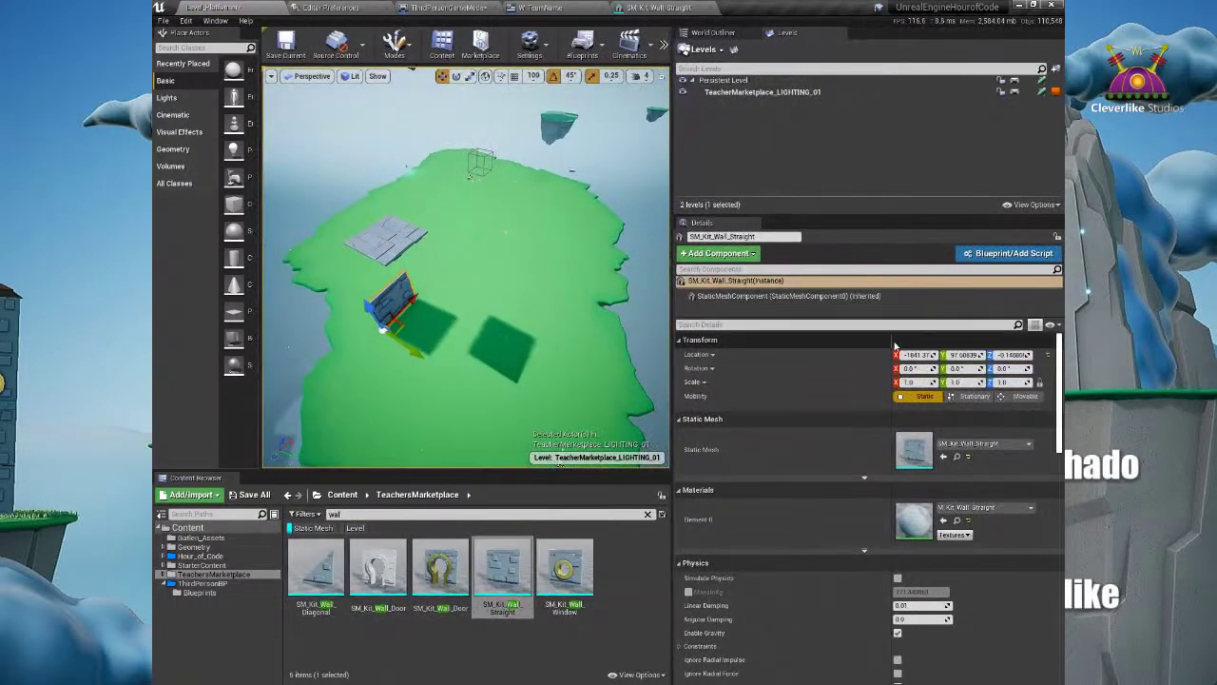
click(1049, 358)
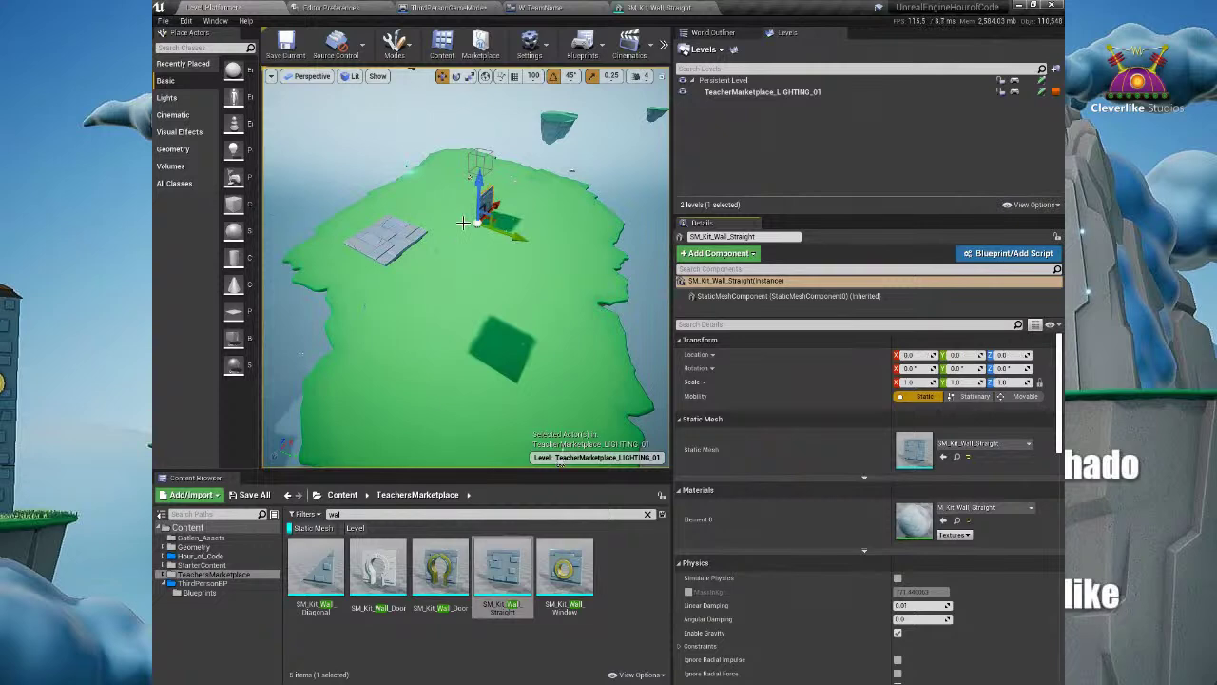
drag(499, 201, 389, 310)
key(ctrl+z)
key(ctrl+z)
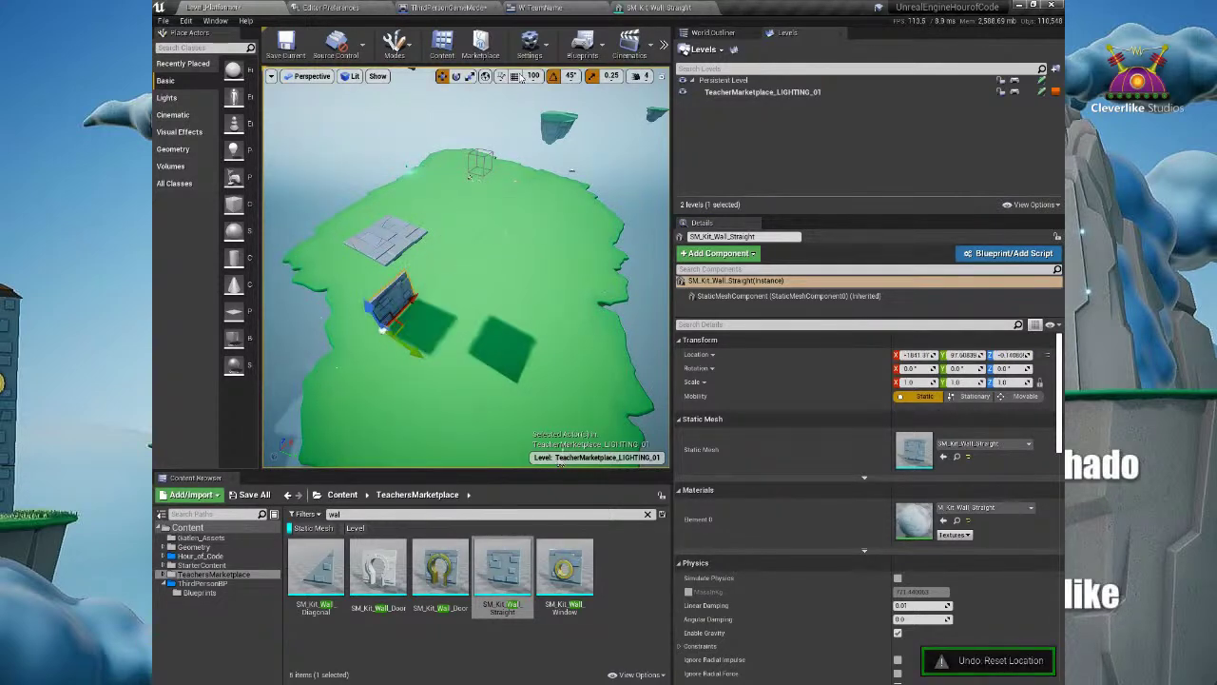
key(ctrl+z)
Step: Place an SM_Kit_Wall_Straight piece on the island with grid-snapped coordinates at Y 400 and Z 0
drag(493, 538, 428, 323)
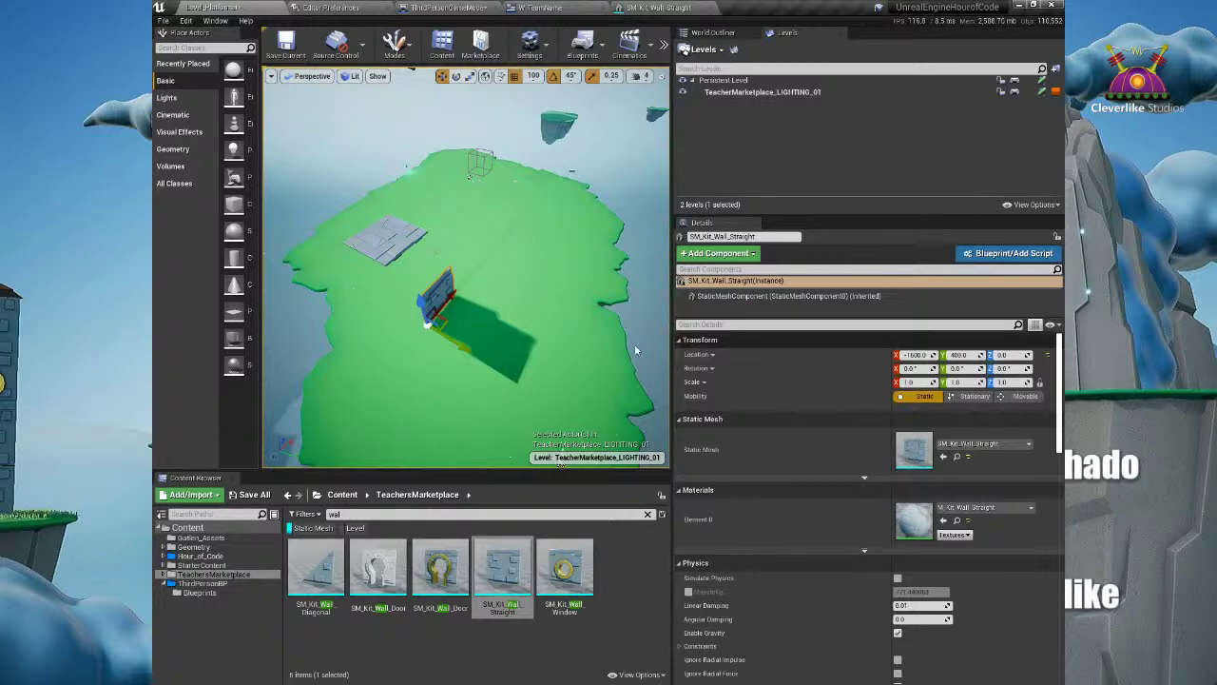
drag(446, 295, 411, 307)
alt+drag(433, 386, 449, 381)
right_drag(628, 404, 494, 313)
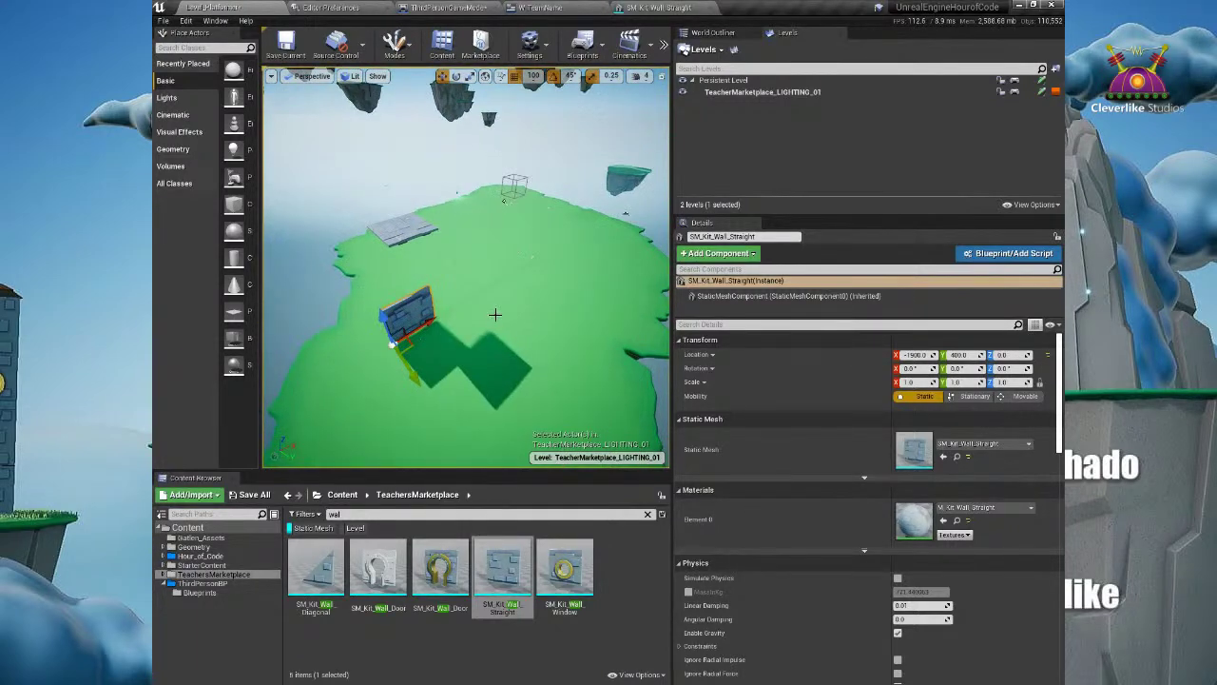
Step: Duplicate the wall piece into a straight row of four and copy the row upward to Z 400 as a second course
alt+drag(431, 321, 510, 273)
ctrl+click(449, 291)
ctrl+click(430, 300)
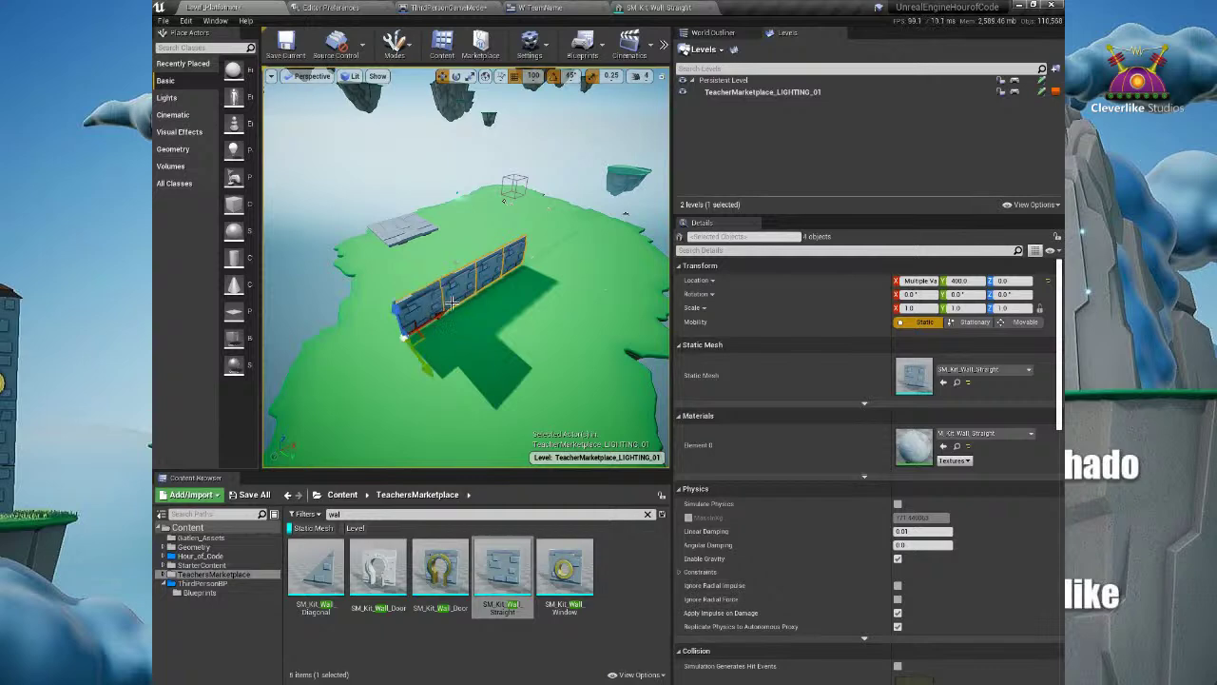
drag(398, 304, 385, 271)
key(ctrl+z)
alt+shift+drag(397, 316, 280, 49)
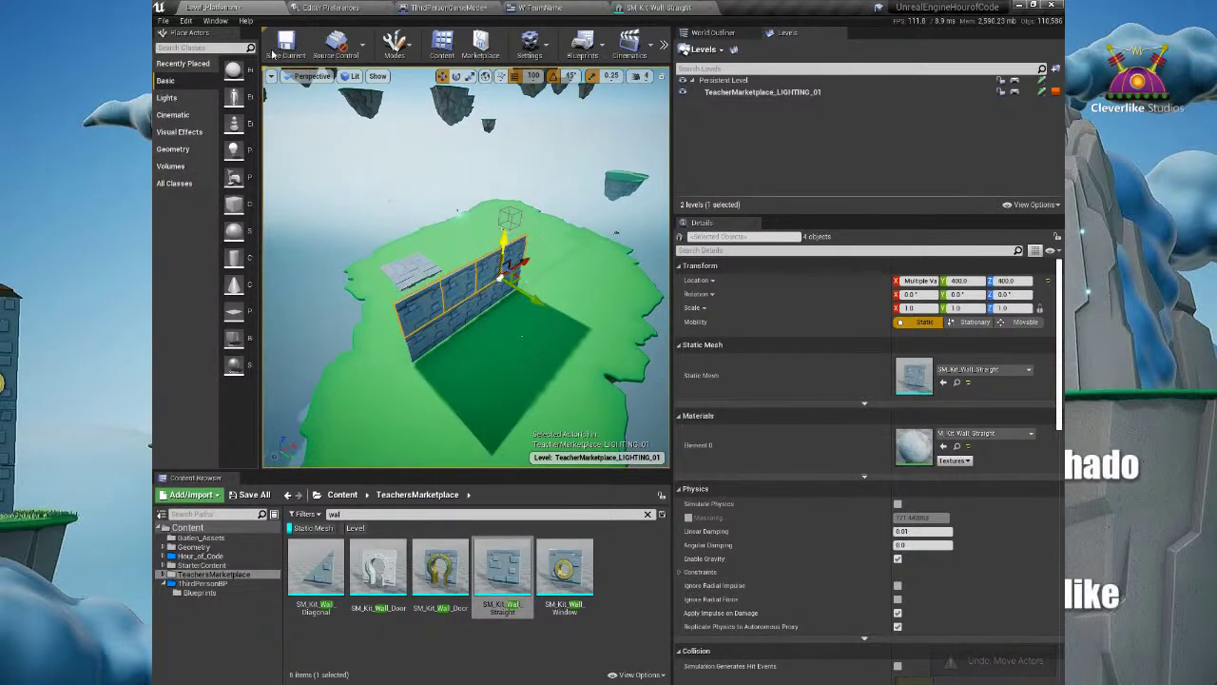
Step: Copy the complete two-course wall rotated 90 degrees and move the copy to the wall's end to form a corner
shift+click(502, 295)
shift+click(472, 313)
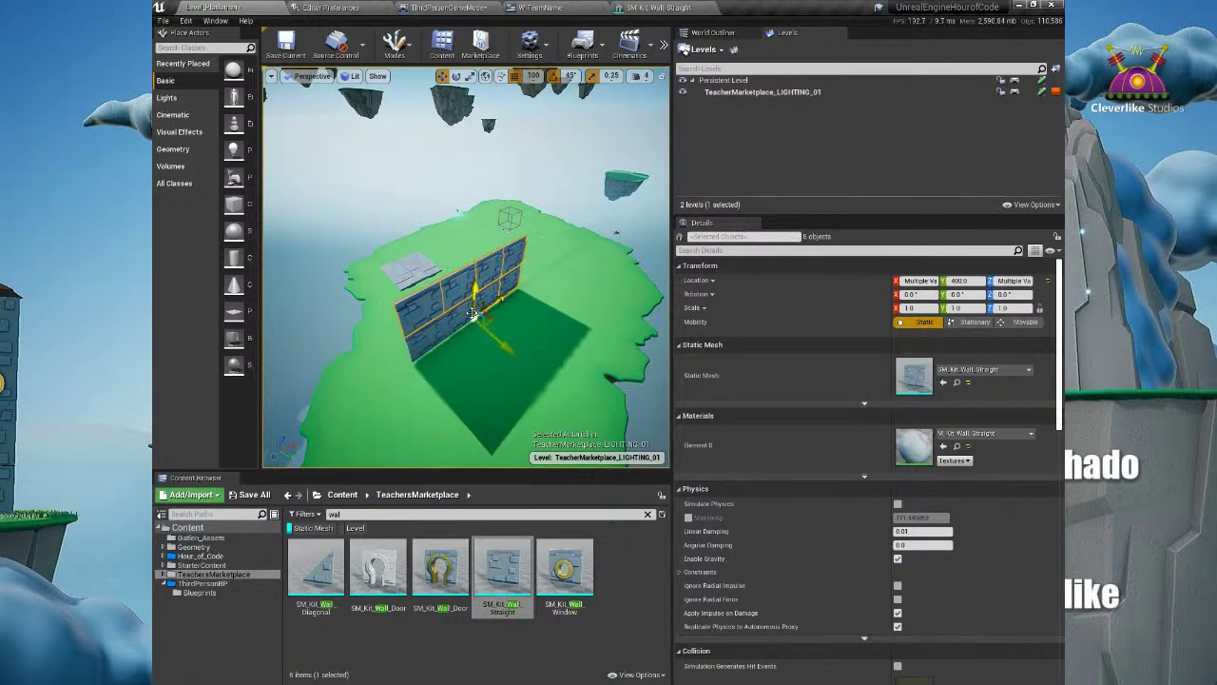
shift+click(449, 326)
shift+click(422, 344)
alt+drag(430, 386, 488, 400)
key(e)
drag(524, 331, 600, 271)
key(w)
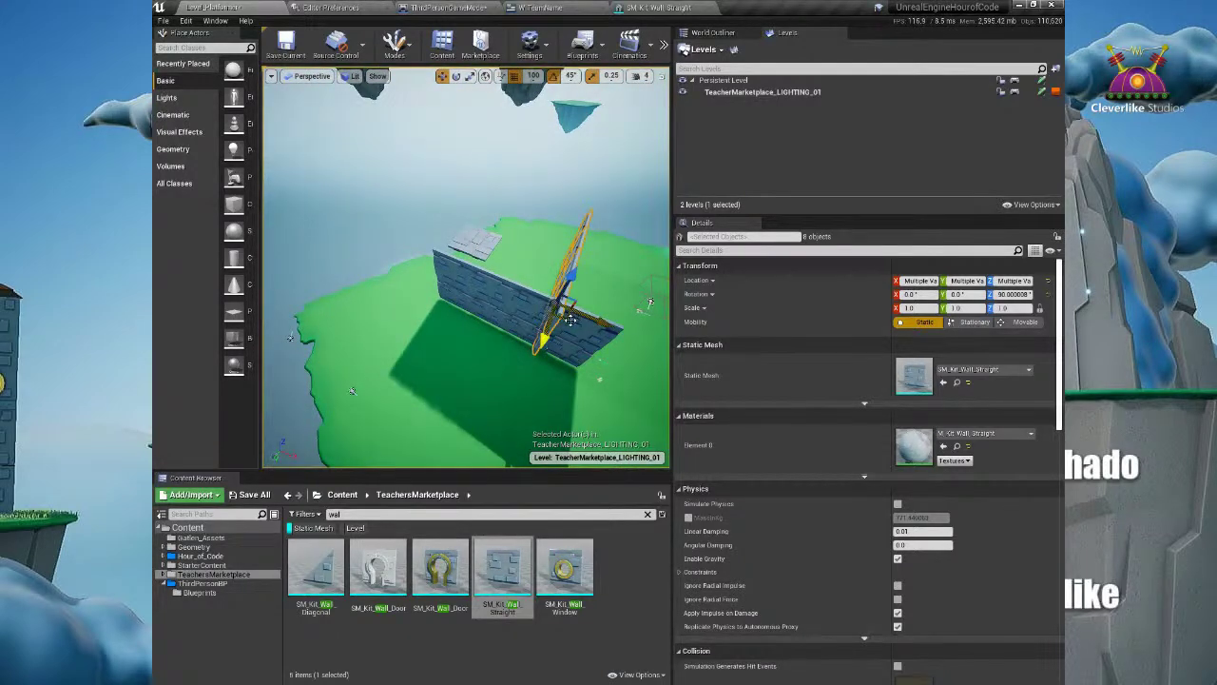
drag(564, 318, 449, 366)
scroll(516, 350, down, 2)
Step: Copy both joined walls, rotate the copy and move it opposite the originals to close a four-sided enclosure
ctrl+click(461, 296)
ctrl+click(483, 300)
ctrl+click(513, 309)
ctrl+click(549, 318)
ctrl+click(548, 348)
ctrl+click(503, 338)
ctrl+click(480, 329)
ctrl+click(457, 319)
alt+drag(464, 318, 425, 320)
key(e)
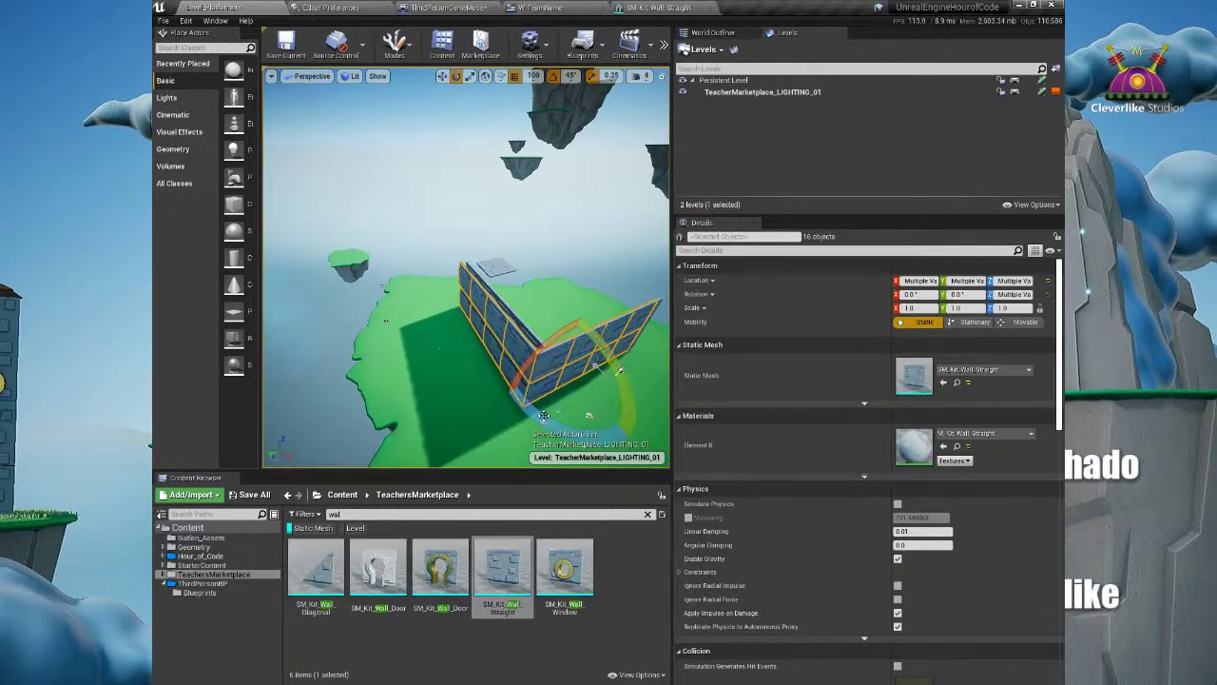
drag(543, 425, 427, 309)
key(w)
drag(417, 265, 366, 297)
alt+drag(410, 391, 571, 352)
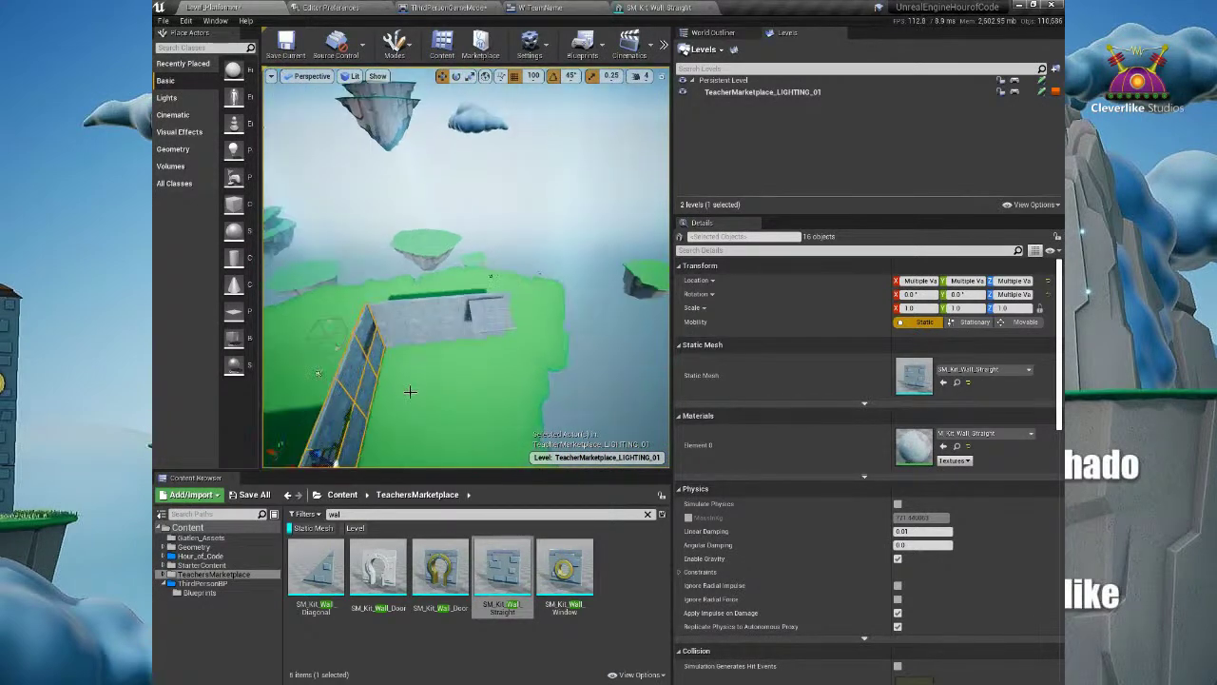
right_drag(410, 391, 334, 433)
alt+drag(328, 404, 489, 402)
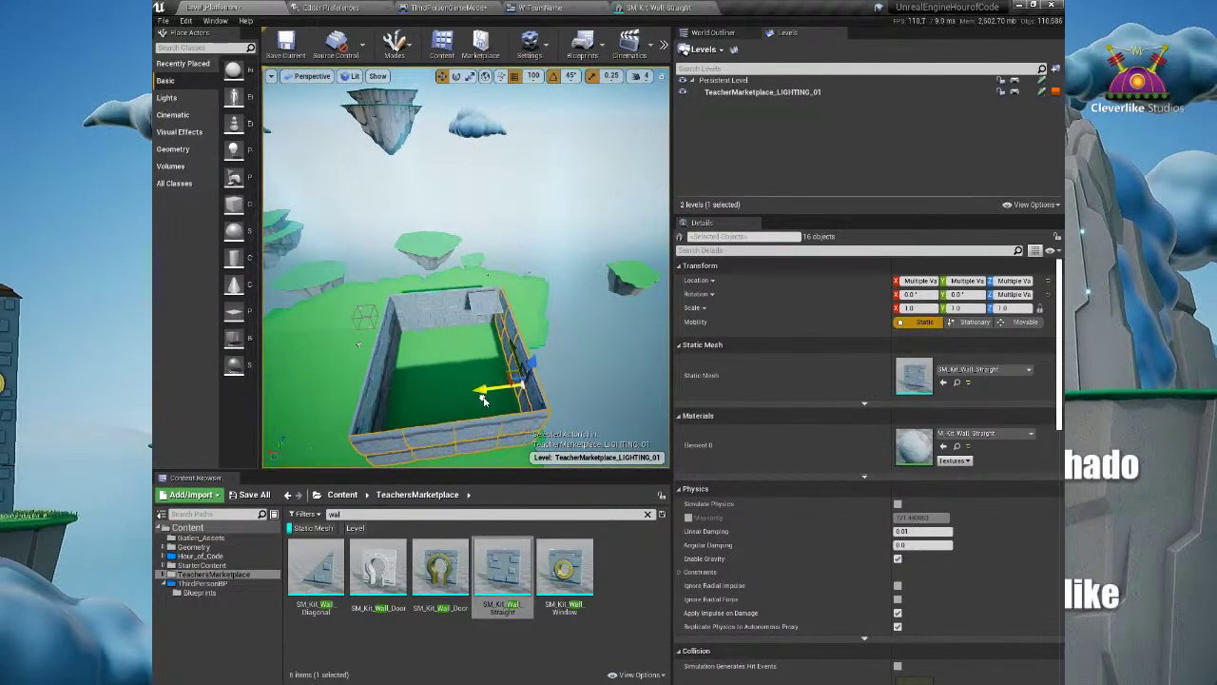
Step: Enlarge the viewport to give the enclosure more room on screen
drag(671, 309, 936, 322)
drag(764, 471, 764, 519)
alt+drag(548, 396, 541, 400)
Step: Flip the floor tile so its wooden side faces up and move it flush into a corner of the wall tops
click(663, 308)
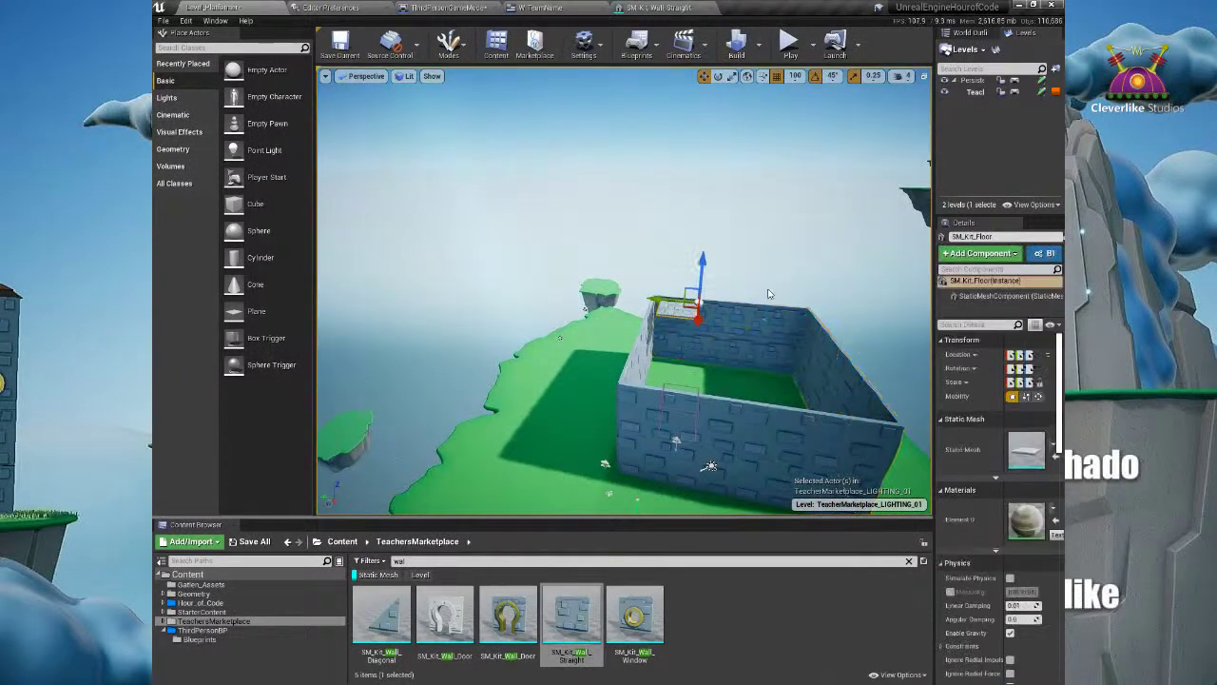
key(f)
scroll(722, 292, down, 6)
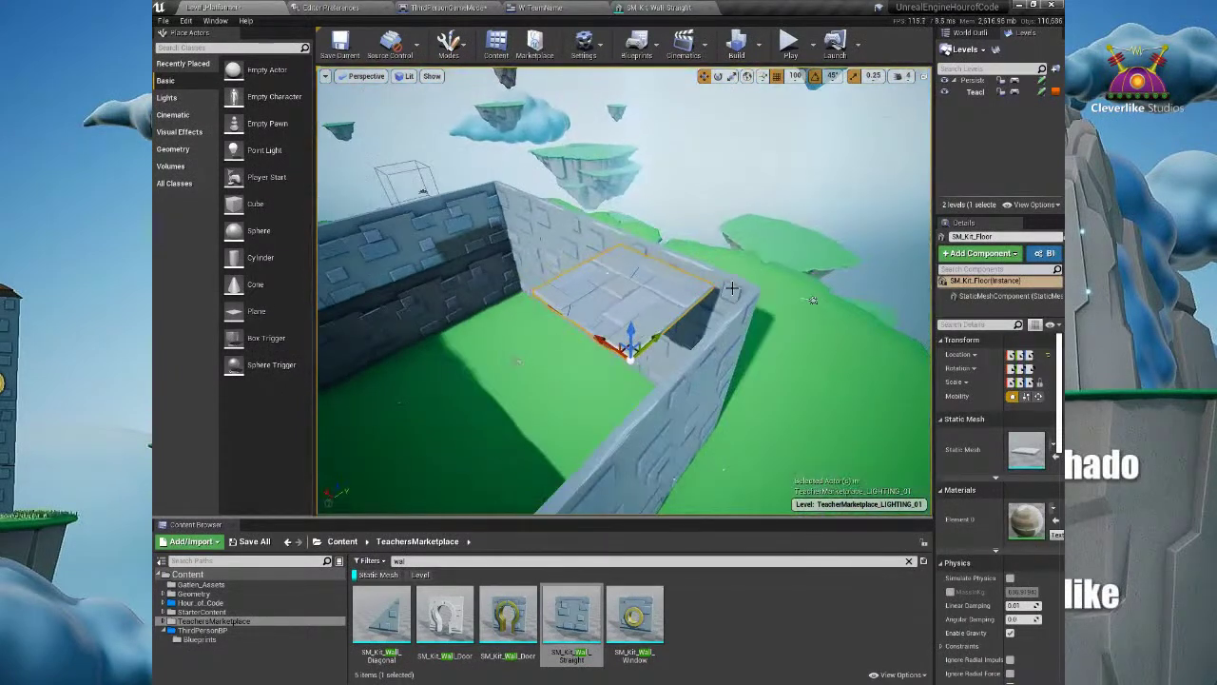
key(e)
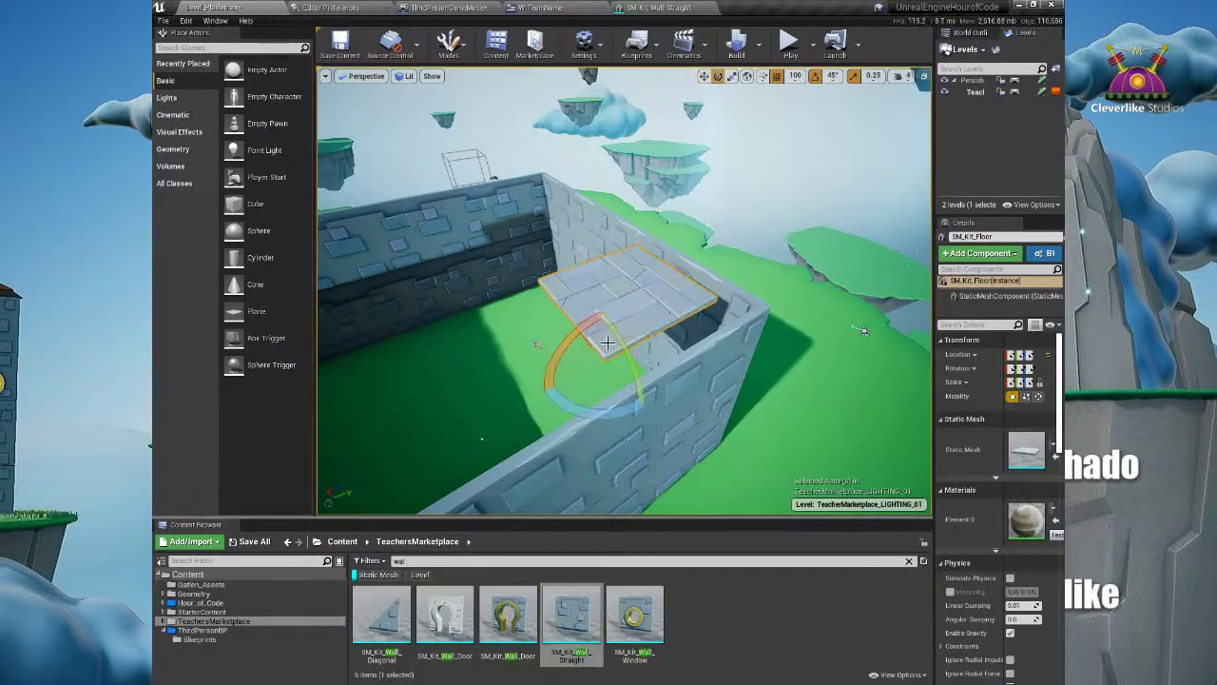
drag(578, 382, 561, 343)
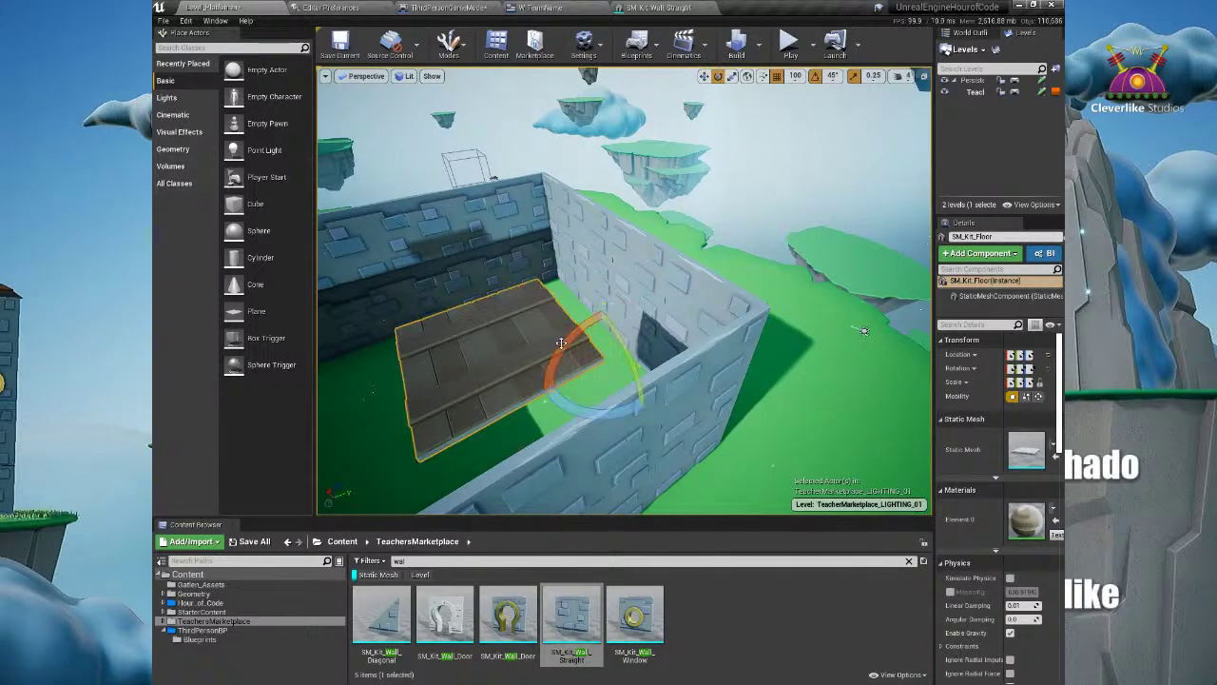
key(w)
drag(648, 343, 744, 288)
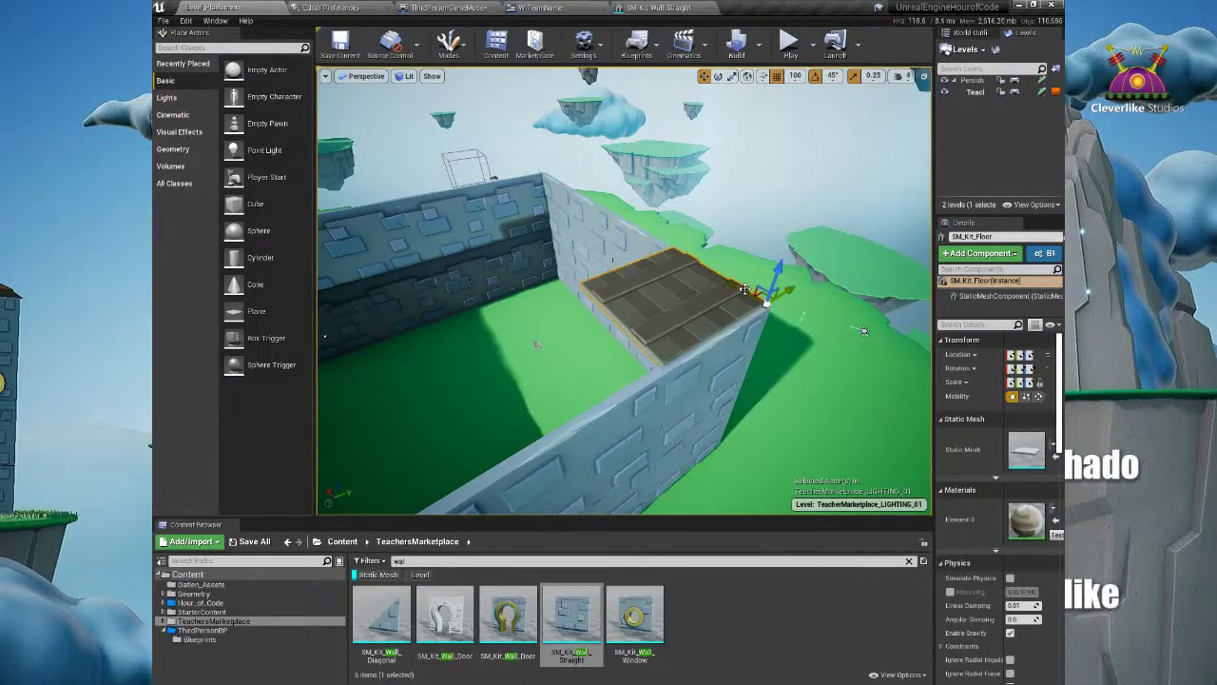
Step: Duplicate the wooden floor tile into a row of four along the top of the wall
alt+drag(759, 323, 856, 303)
scroll(778, 321, down, 3)
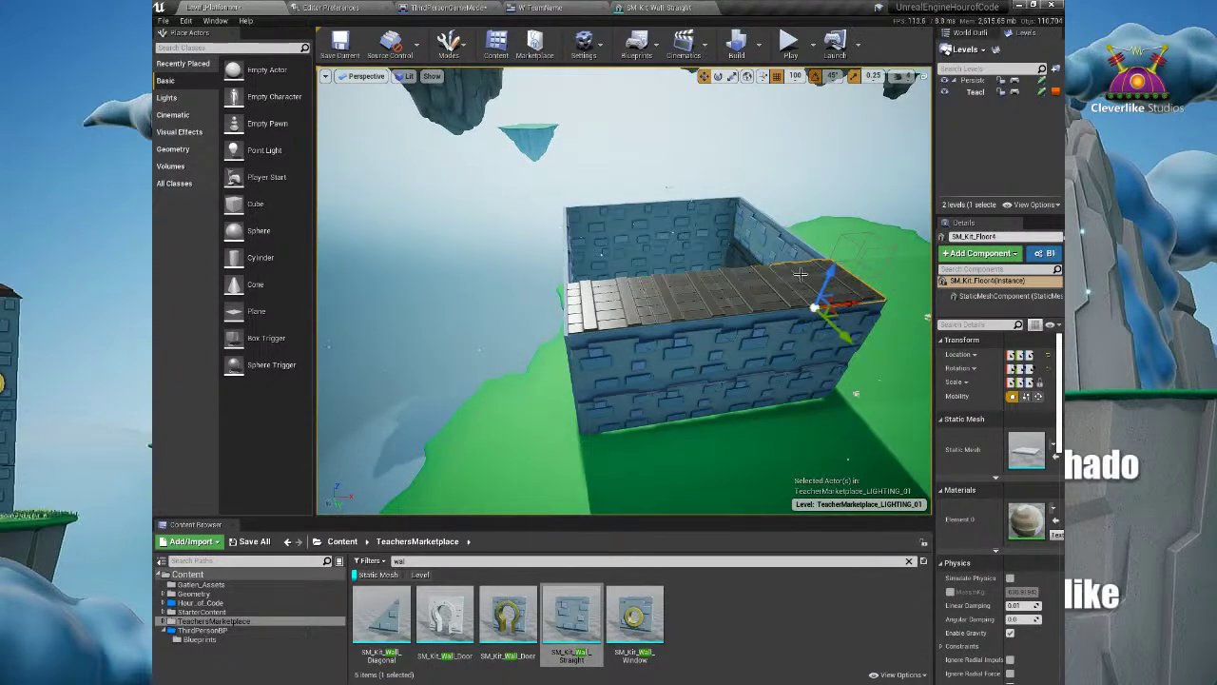
Step: Copy the row of four floor tiles down inside the enclosure to lay adjoining rows at a lower level
shift+click(740, 296)
shift+click(667, 299)
shift+click(620, 299)
alt+drag(578, 306, 846, 371)
key(ctrl+z)
alt+drag(715, 346, 636, 349)
drag(627, 171, 635, 245)
right_drag(604, 272, 609, 352)
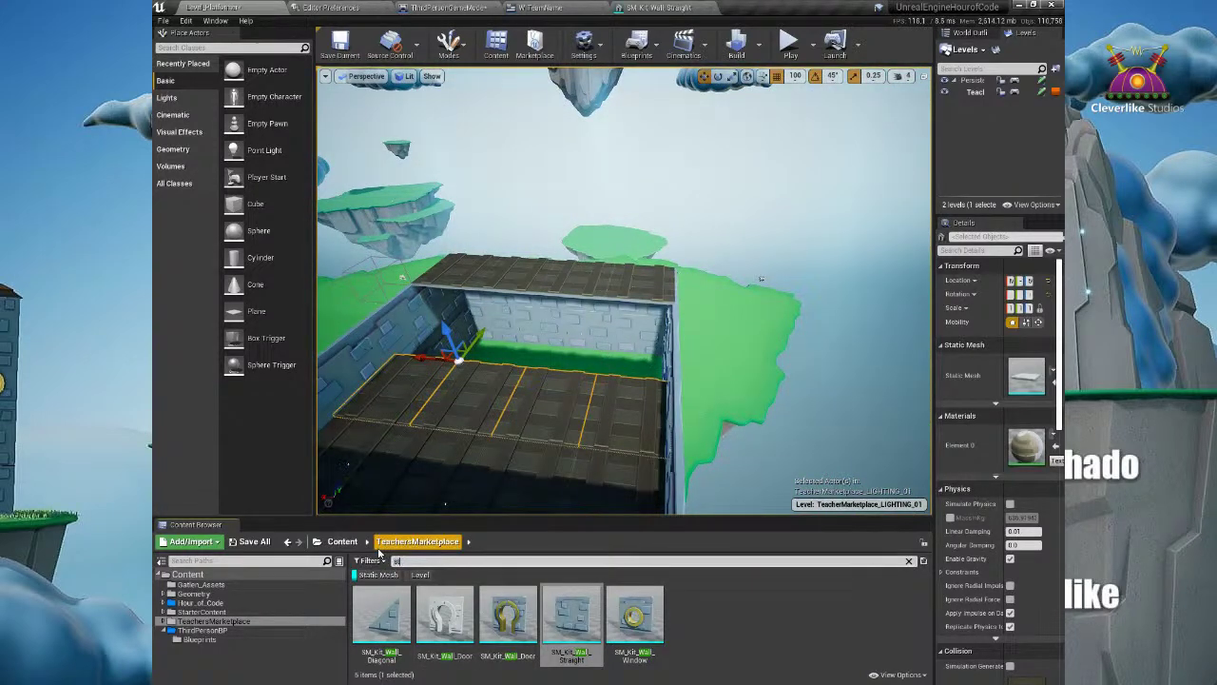
Step: Find the stairs meshes and place SM_Kit_Stairs_A and SM_Kit_Stairs_B on the lower wooden floor
drag(377, 634, 537, 416)
drag(526, 510, 509, 467)
right_drag(588, 379, 481, 394)
click(657, 342)
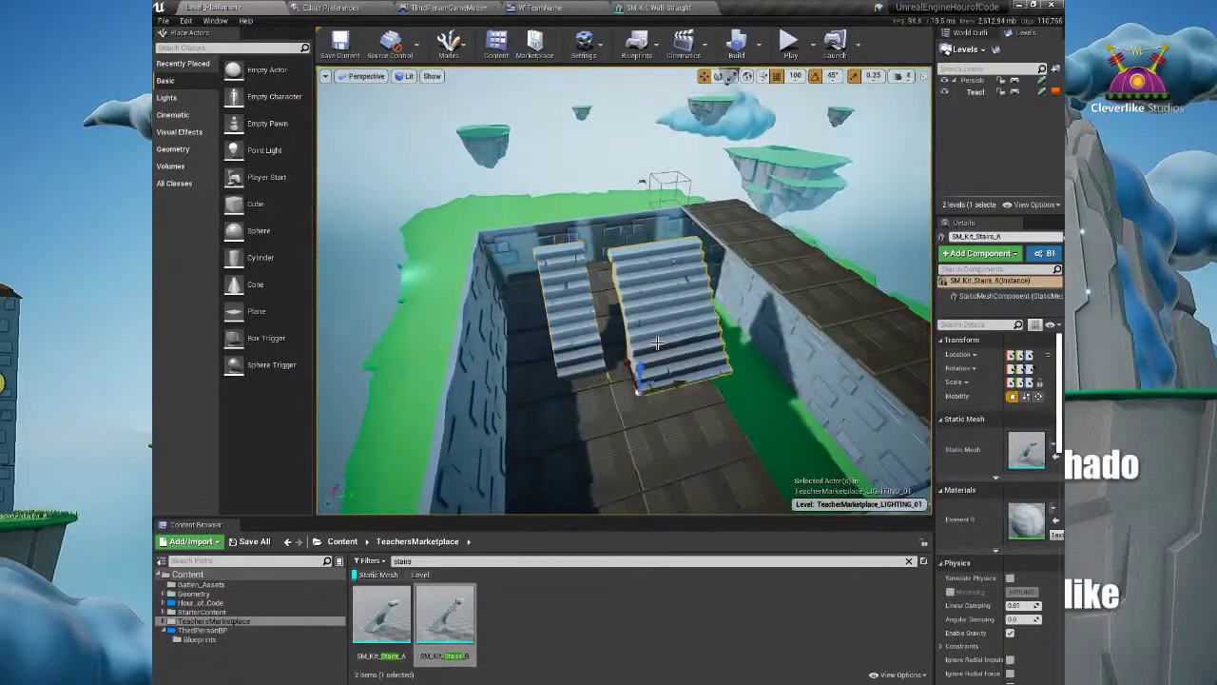
Step: Rotate the wide SM_Kit_Stairs_A staircase to climb toward the raised wooden floor and shift it closer to that floor
key(e)
drag(637, 461, 686, 459)
key(w)
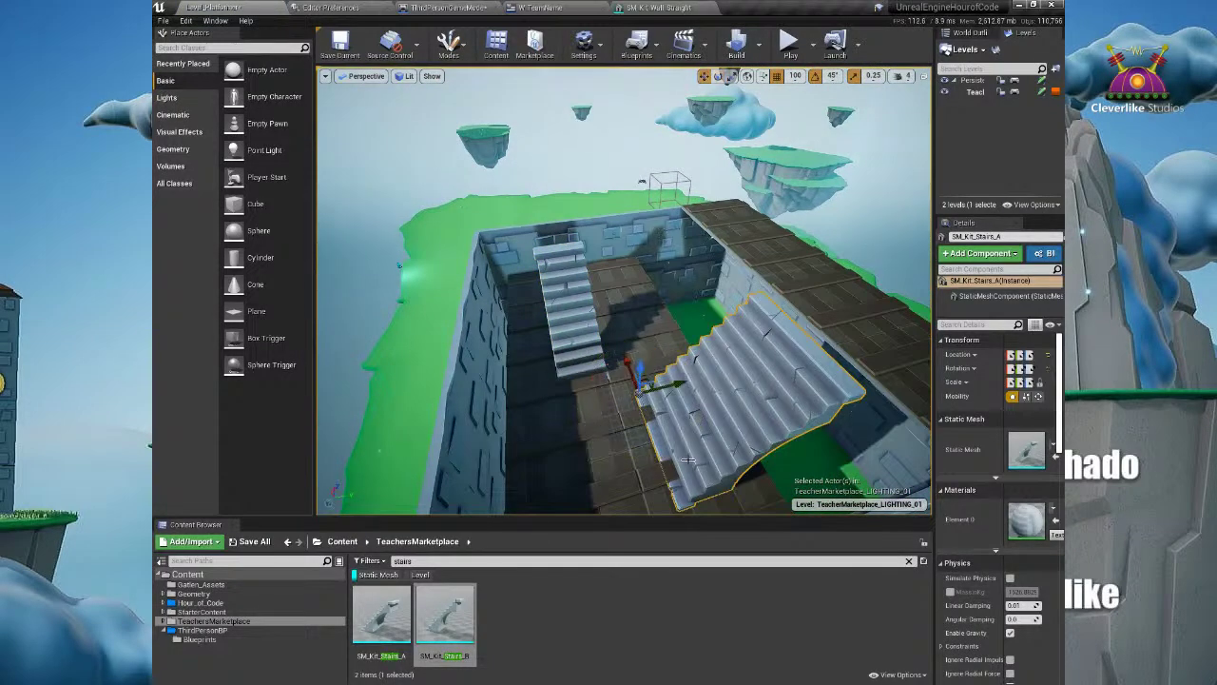
drag(679, 384, 727, 374)
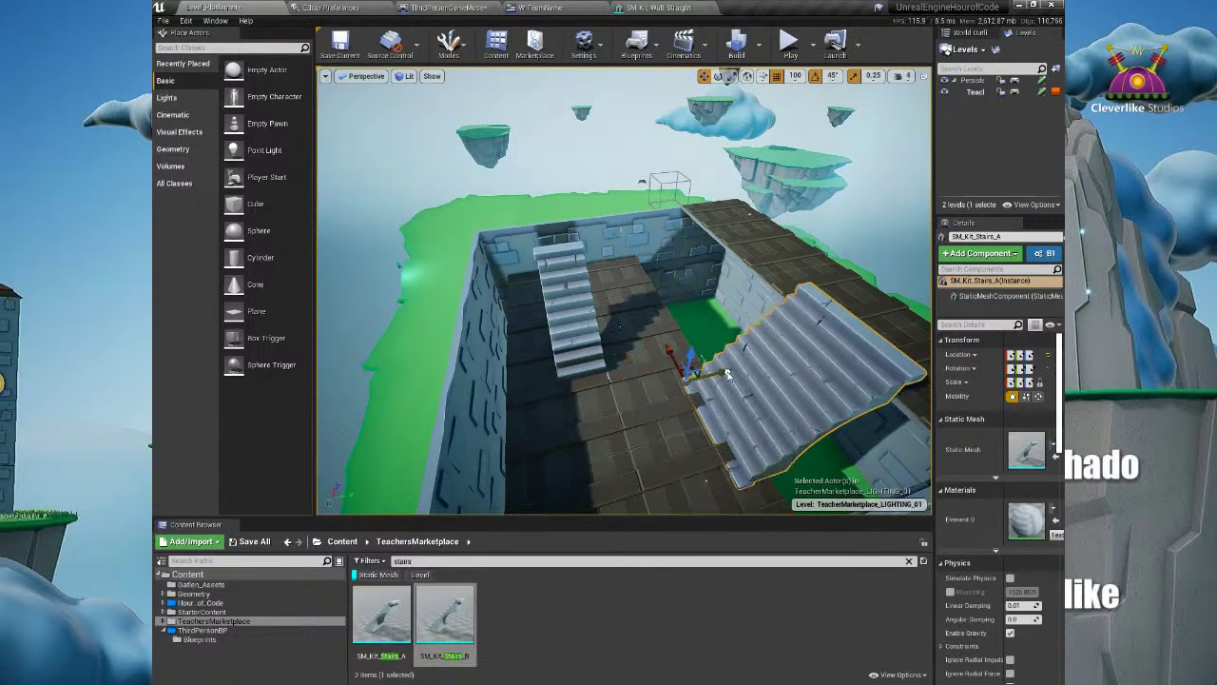
Step: Fit the wide staircase into the corner against the side wall, bridging the lower floor and the raised floor
right_drag(635, 402, 796, 440)
right_drag(650, 389, 658, 271)
alt+drag(658, 271, 842, 226)
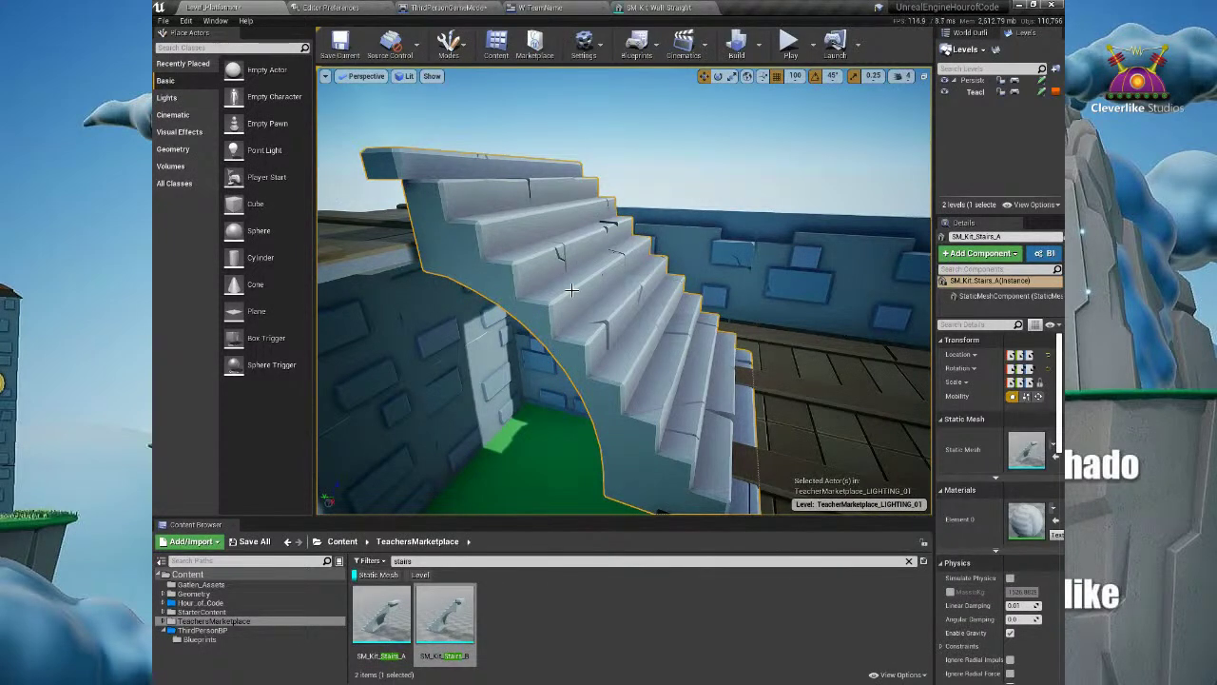
scroll(572, 289, down, 5)
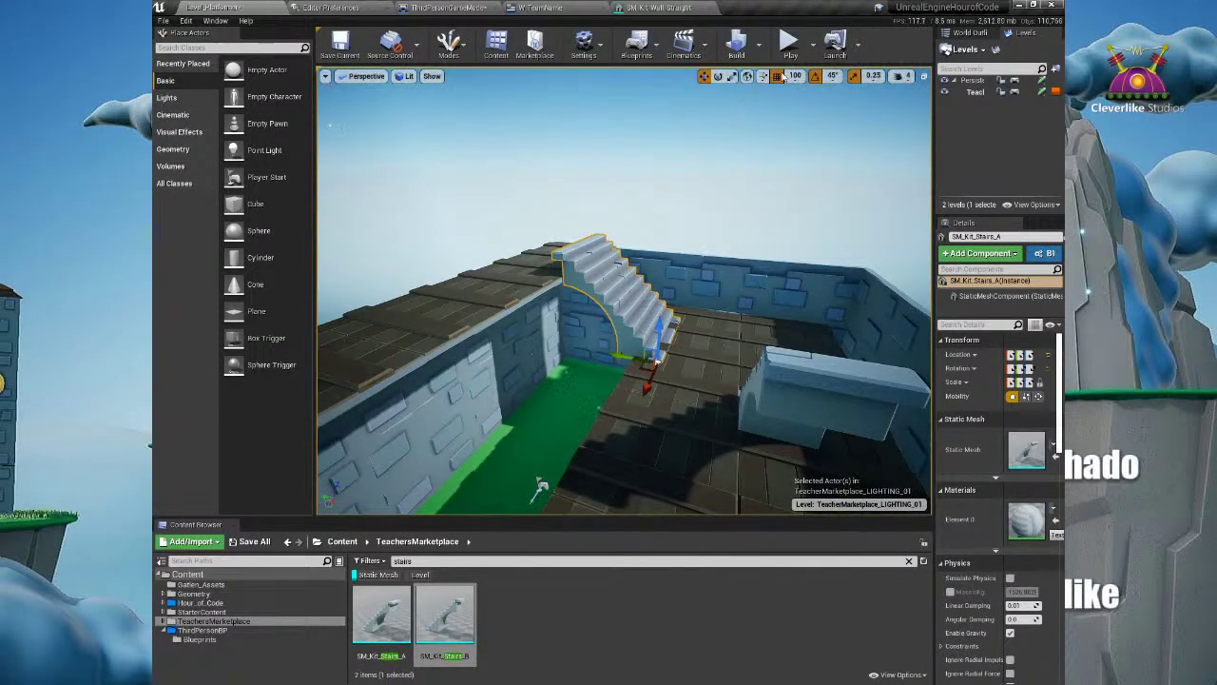
drag(658, 324, 601, 393)
alt+drag(679, 95, 656, 290)
drag(581, 369, 589, 376)
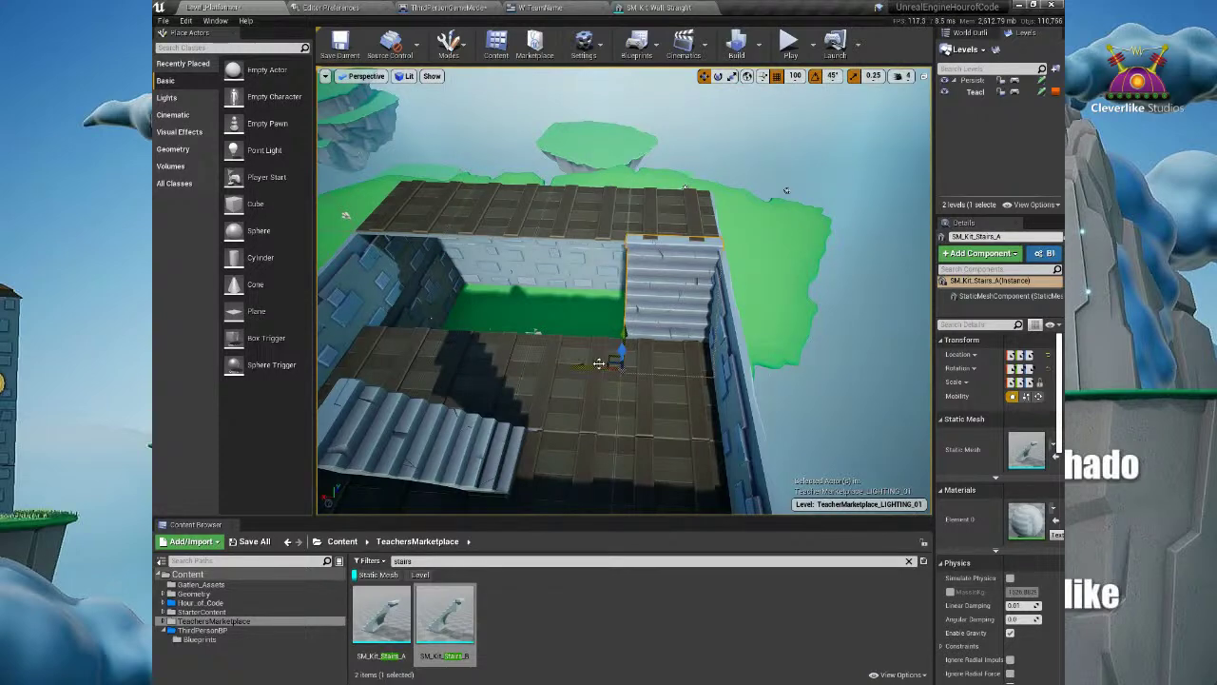
Step: Duplicate the wide staircase alongside itself to widen the flight, and delete the unused narrow staircase
alt+drag(598, 363, 413, 359)
alt+drag(539, 339, 703, 347)
scroll(538, 342, down, 3)
click(693, 419)
key(Delete)
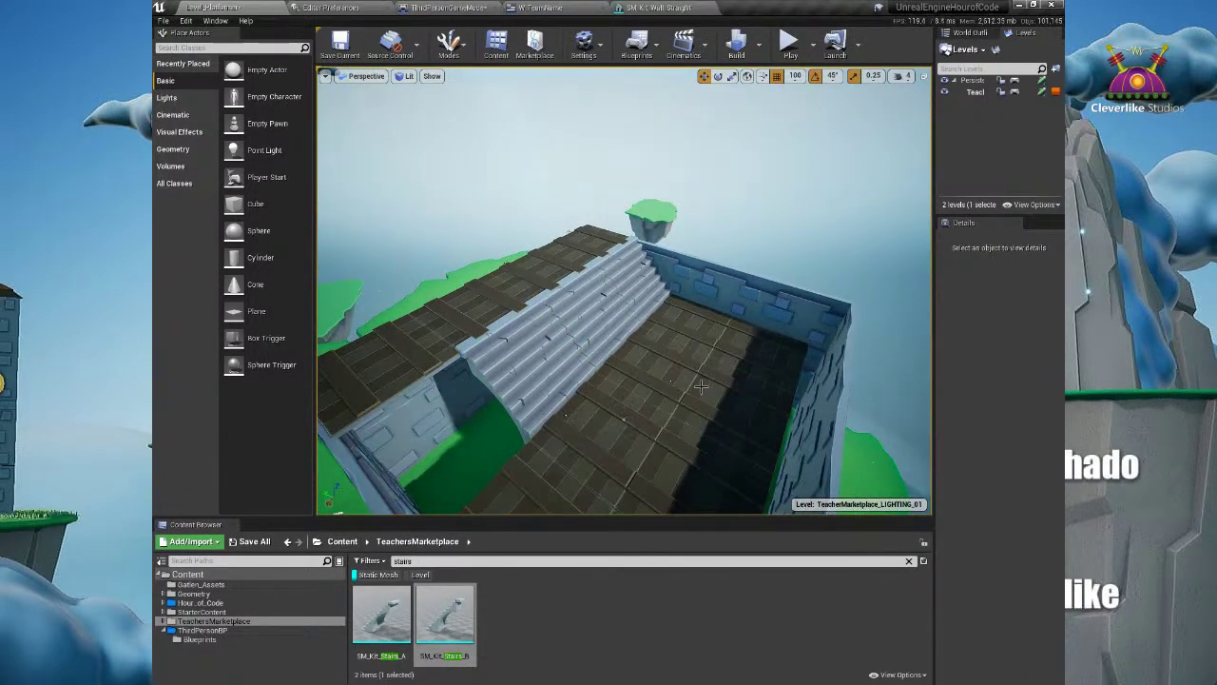
Step: Select all the lower-level wooden floor tiles and lower them slightly to the foot of the stairs with grid snapping off
scroll(701, 378, down, 3)
middle_drag(714, 351, 741, 340)
click(832, 280)
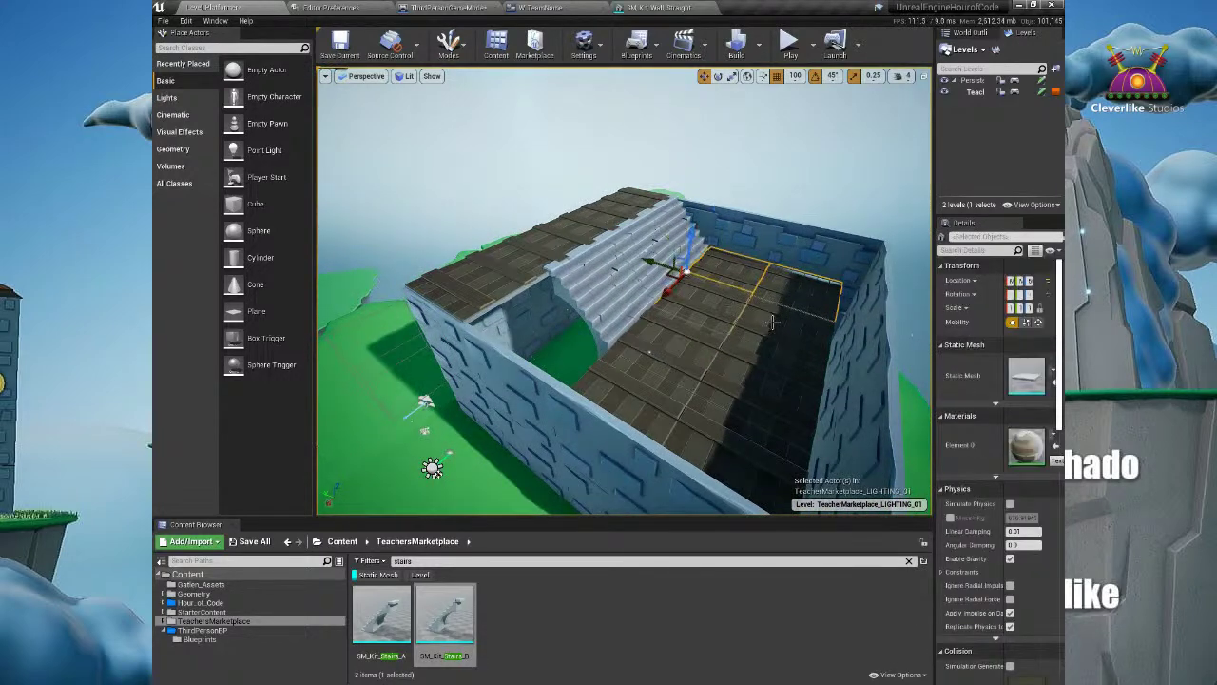
ctrl+click(713, 354)
ctrl+click(748, 386)
ctrl+click(681, 411)
ctrl+click(723, 422)
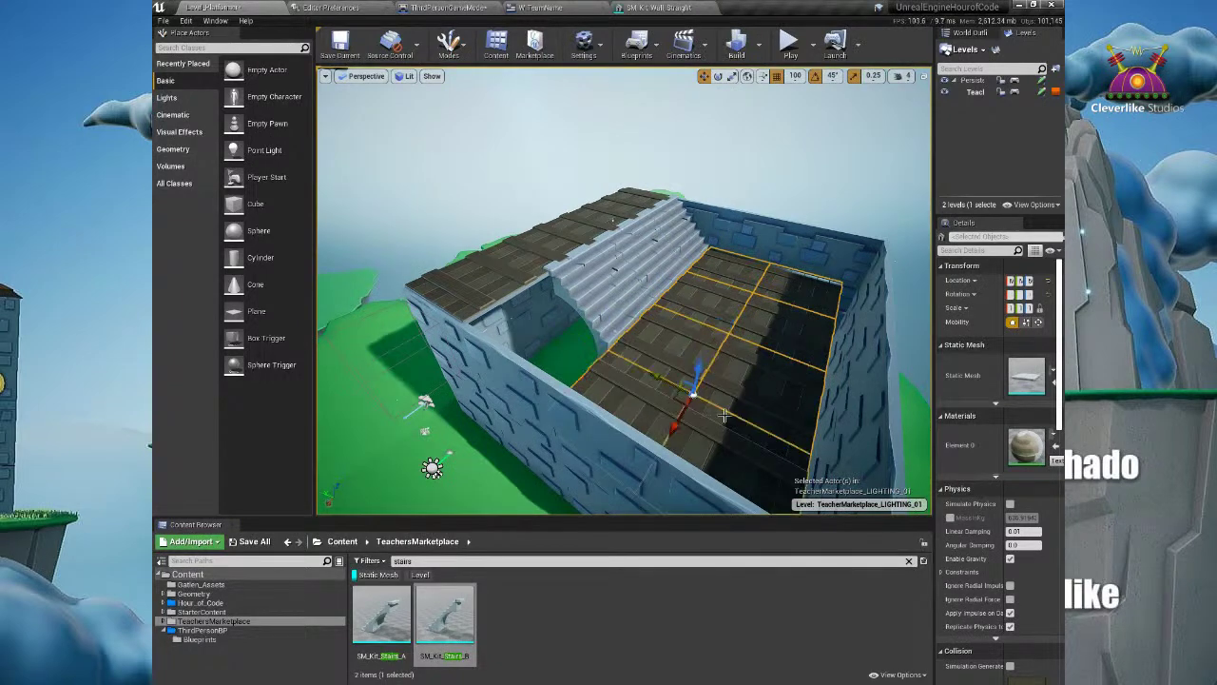
mouse_move(650, 371)
alt+mouse_down()
mouse_move(680, 388)
mouse_move(654, 377)
alt+mouse_up()
alt+drag(601, 332, 671, 245)
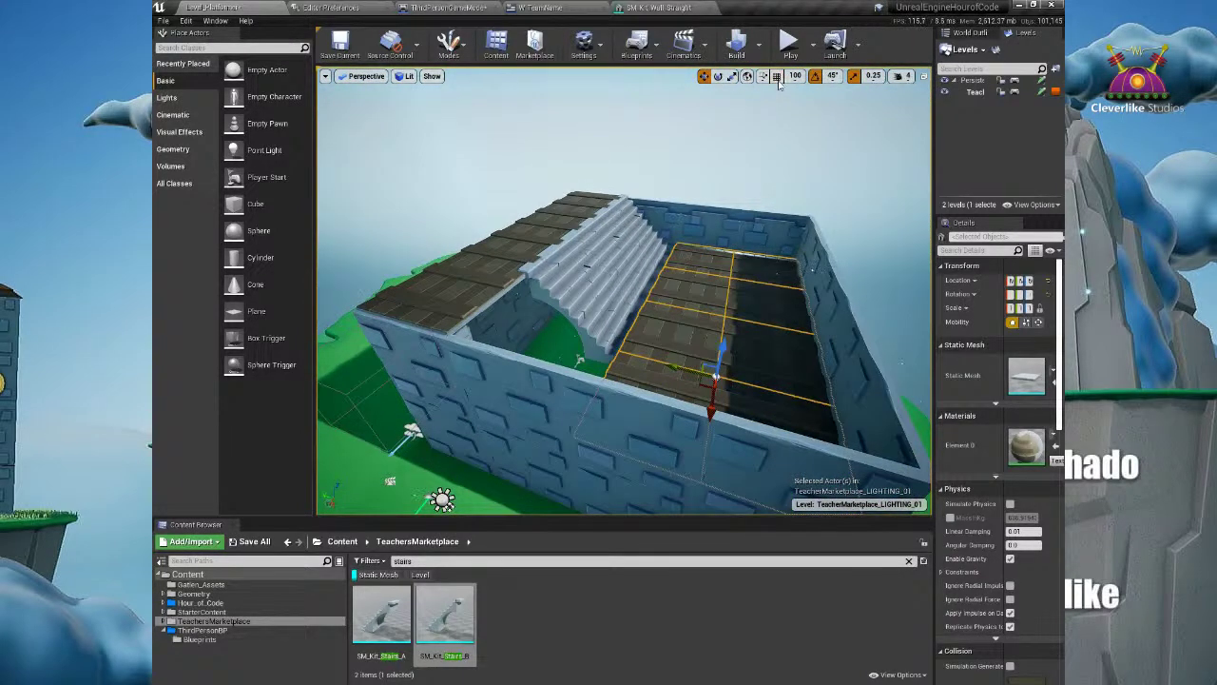
drag(720, 334, 718, 361)
alt+drag(715, 293, 739, 270)
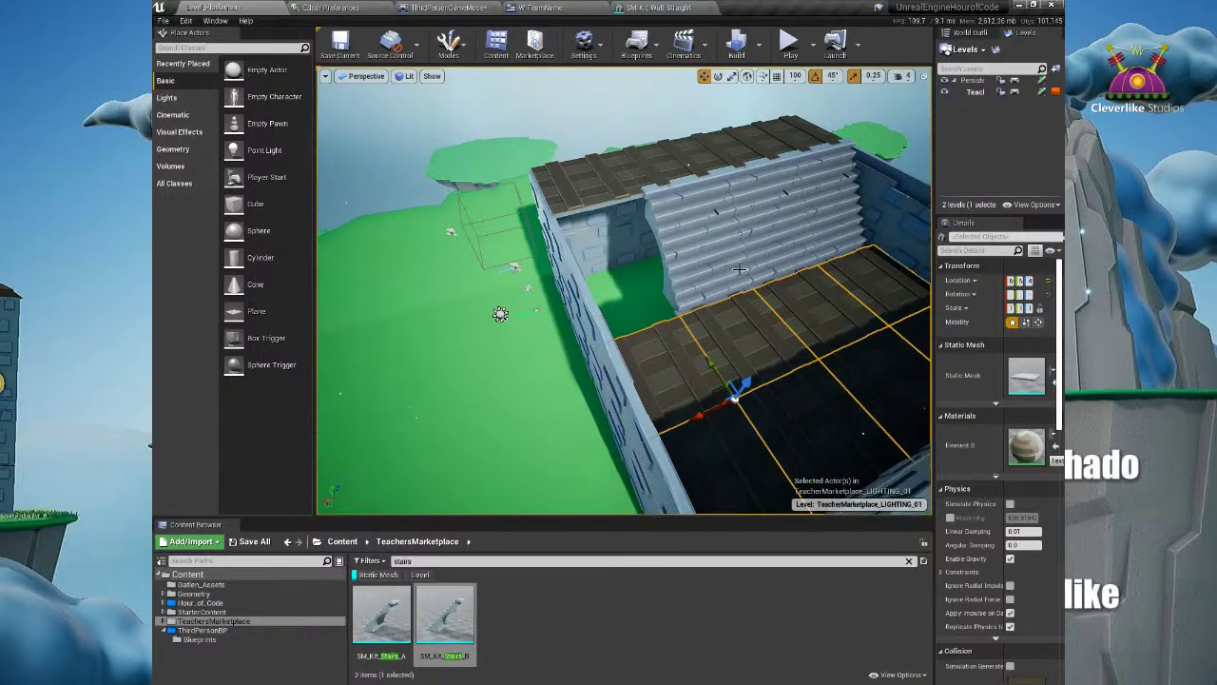
Step: Add the SM_Kit_Stairs_A mesh to the level and move it inside the building, leading up to the upper floor
click(684, 343)
drag(381, 613, 616, 463)
key(w)
alt+drag(451, 369, 669, 391)
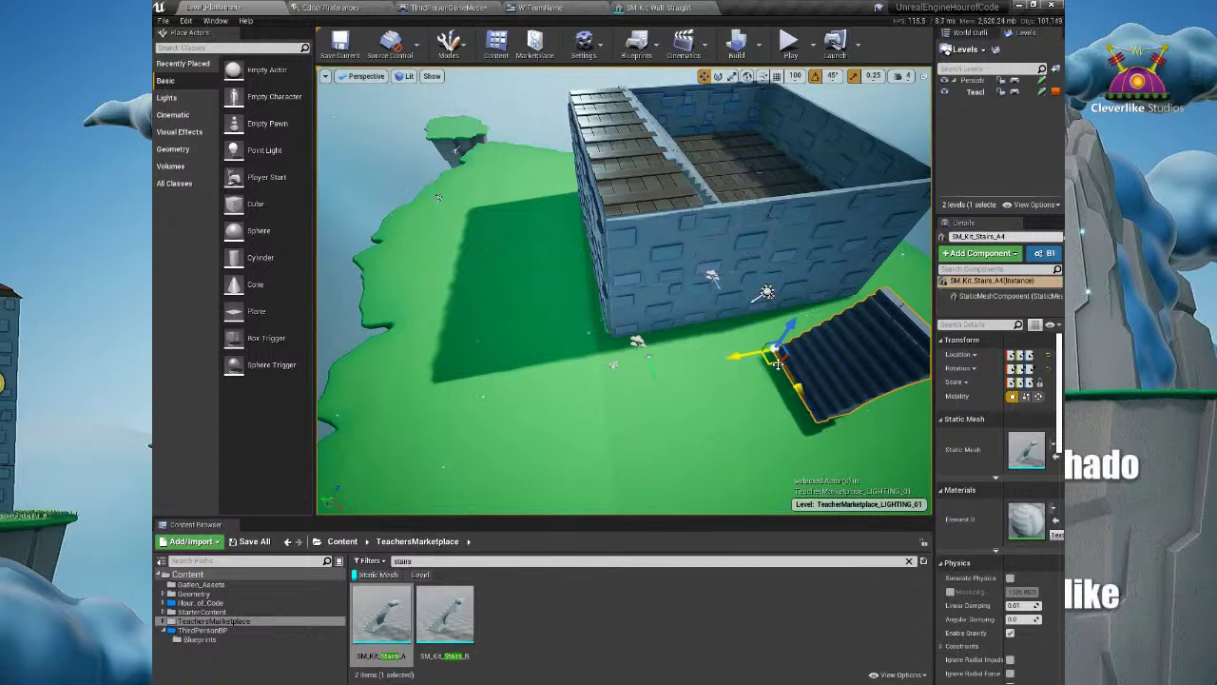
drag(774, 360, 532, 408)
key(f)
scroll(603, 269, down, 5)
middle_drag(532, 408, 504, 433)
Step: Rotate the PlayerStart and move it across the ground floor, away from the staircase
click(682, 342)
key(e)
drag(698, 378, 456, 383)
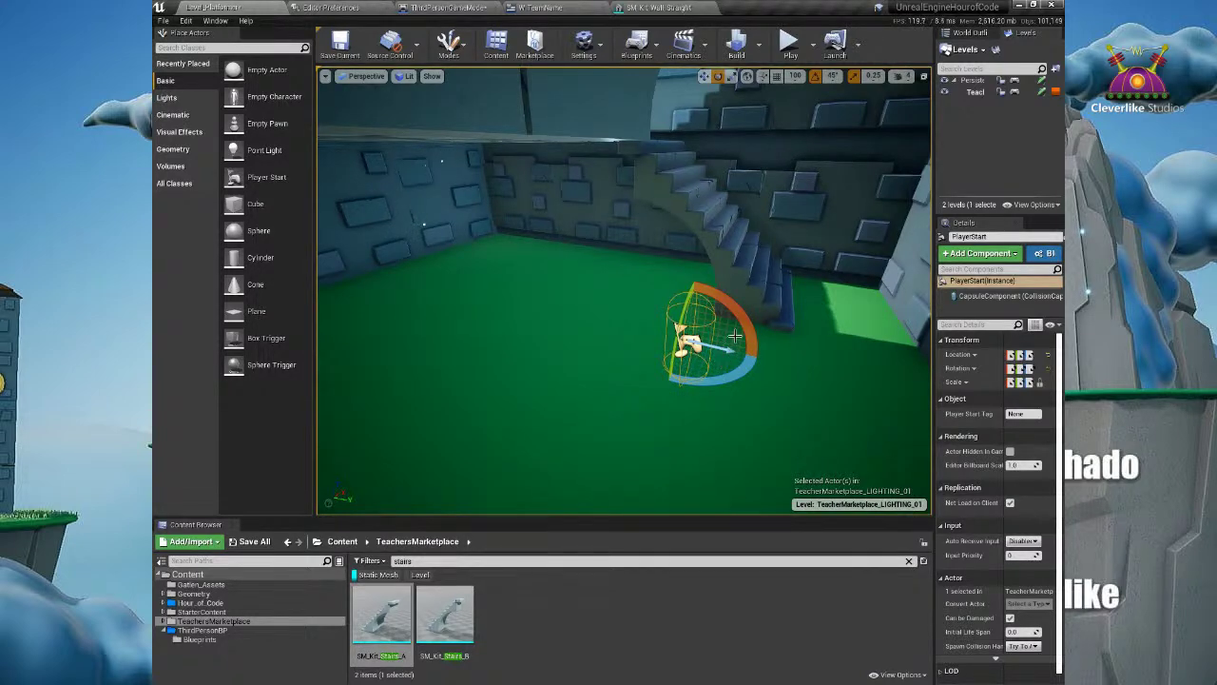
key(w)
drag(729, 349, 500, 290)
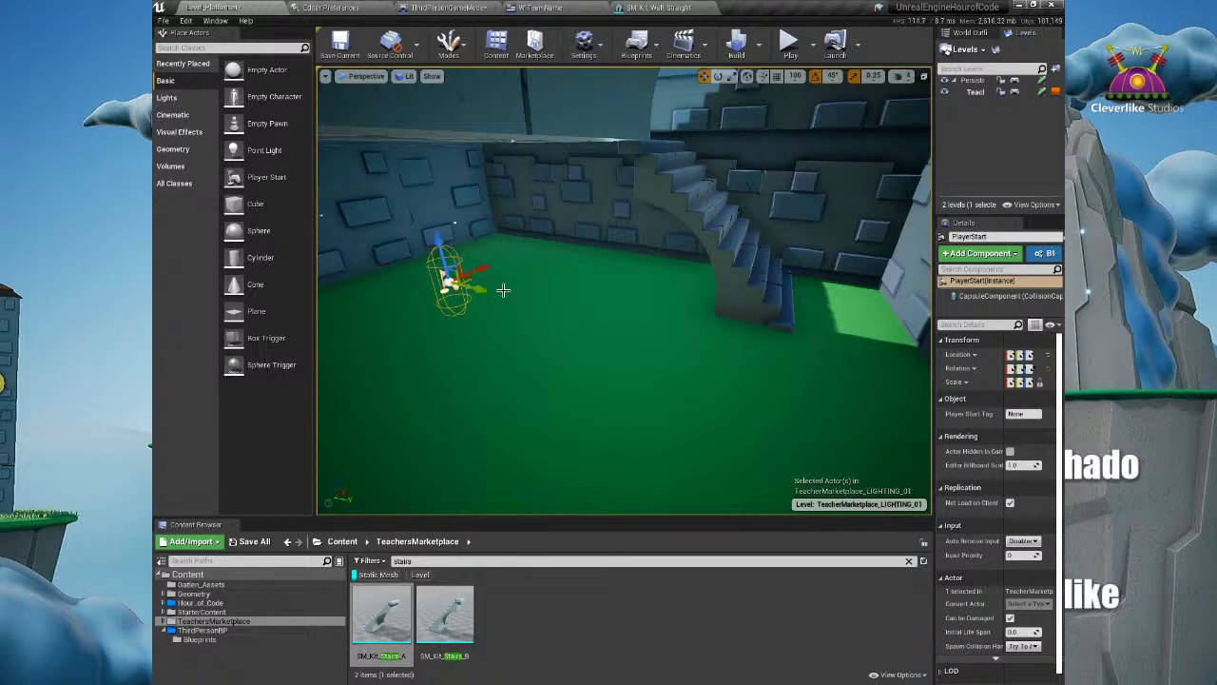
Step: Play the level and run the character up the interior stairs to the upper floor
click(789, 42)
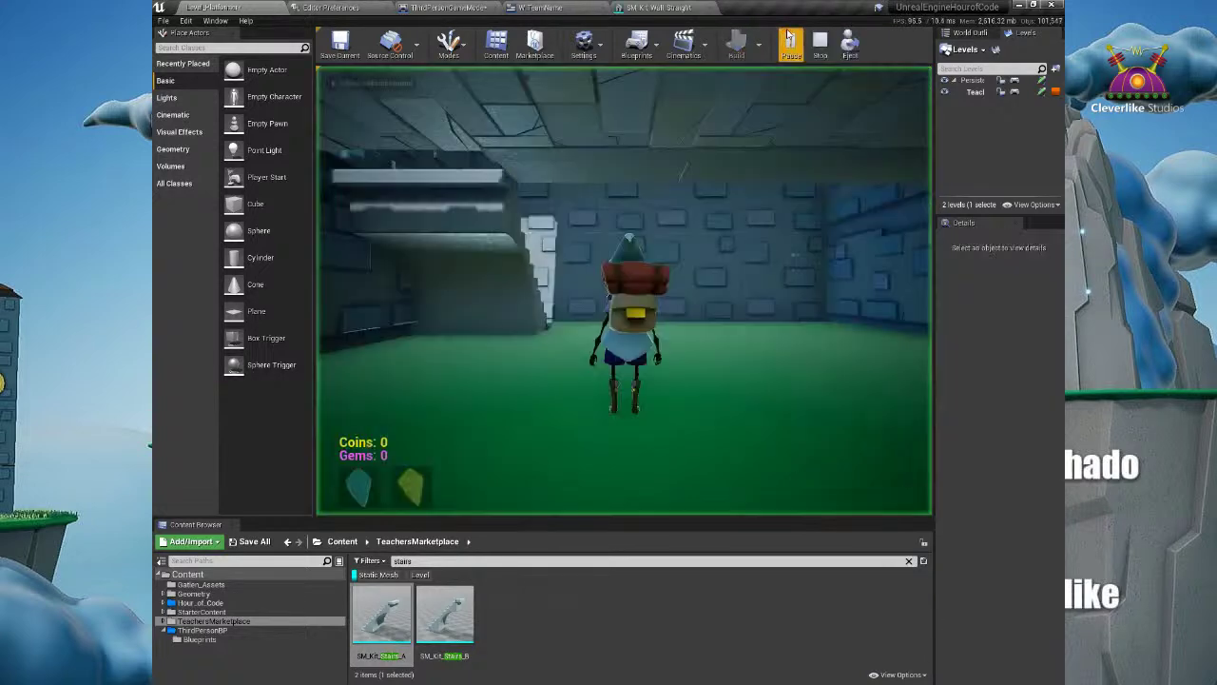
click(703, 311)
key(d)
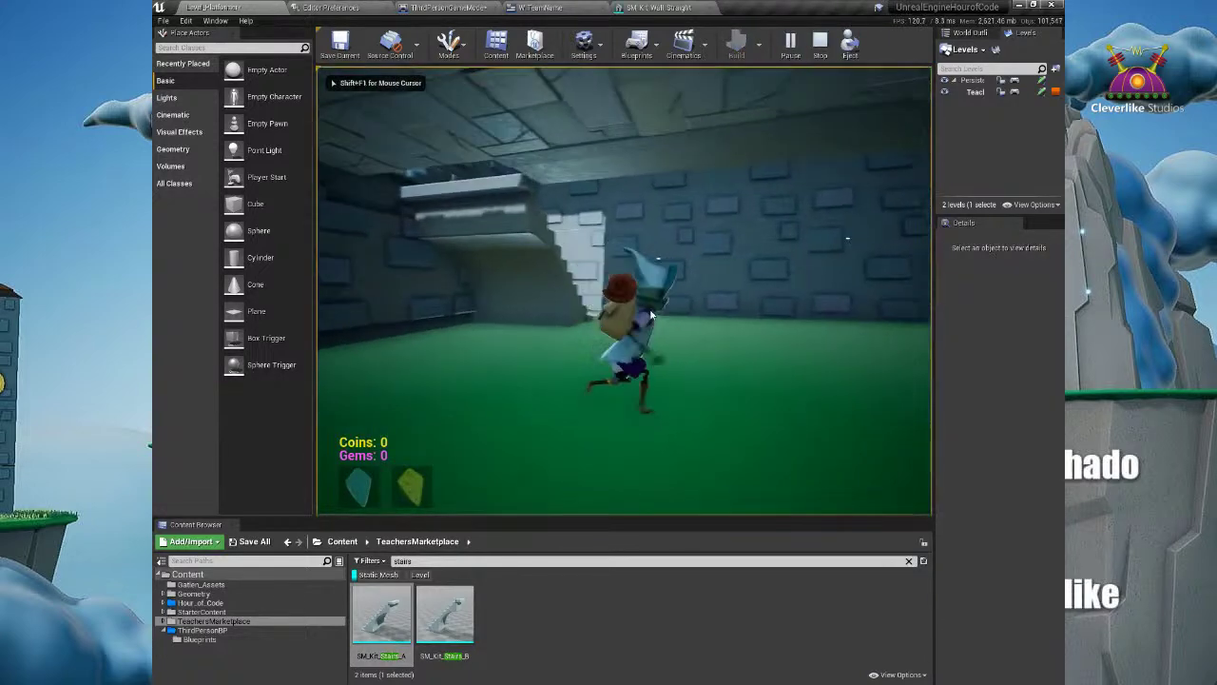
key(s)
key(w)
key(w)
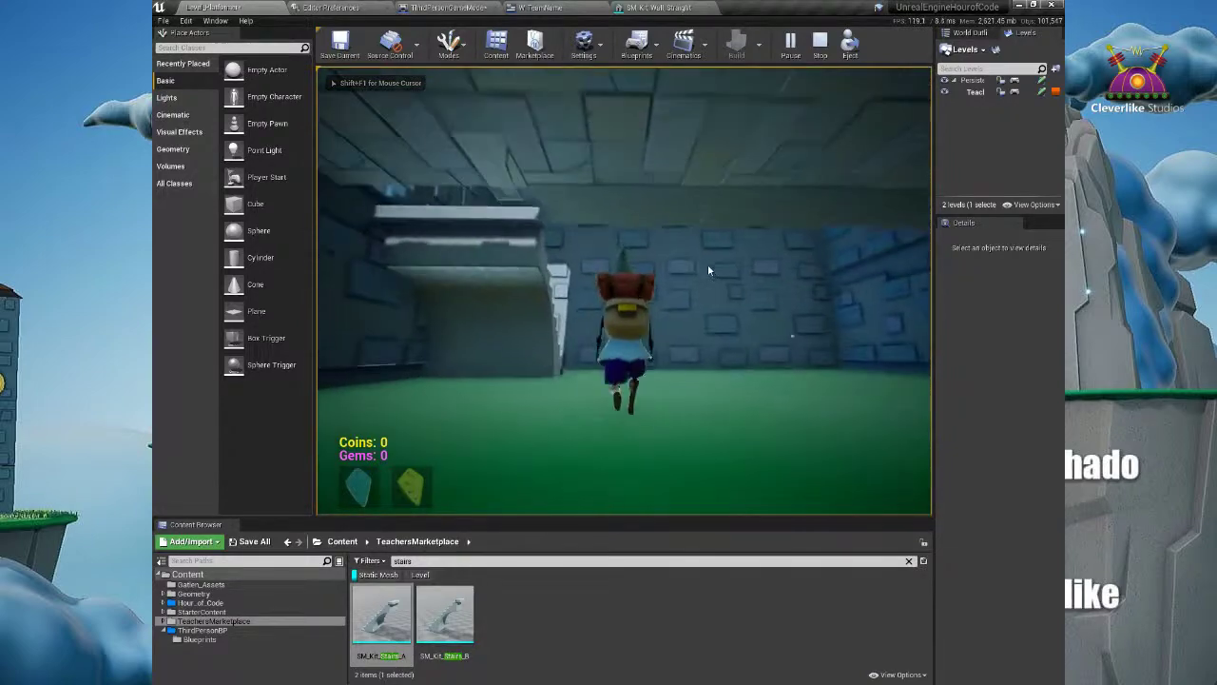
key(d)
key(w)
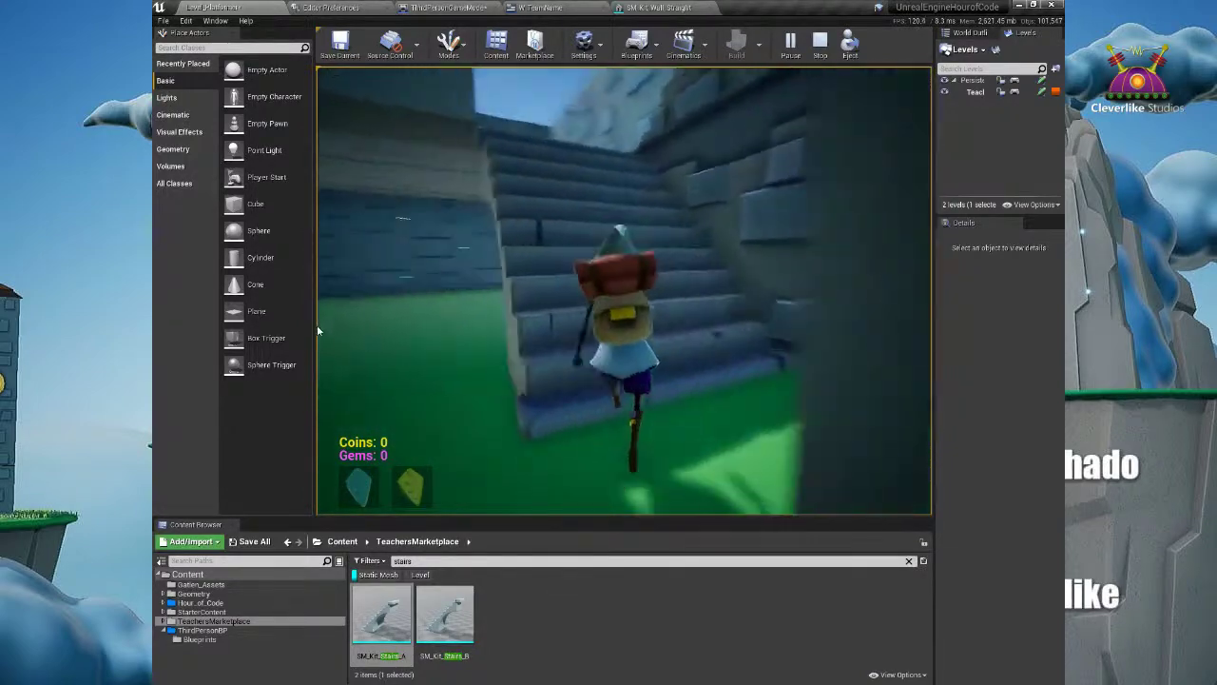
key(w)
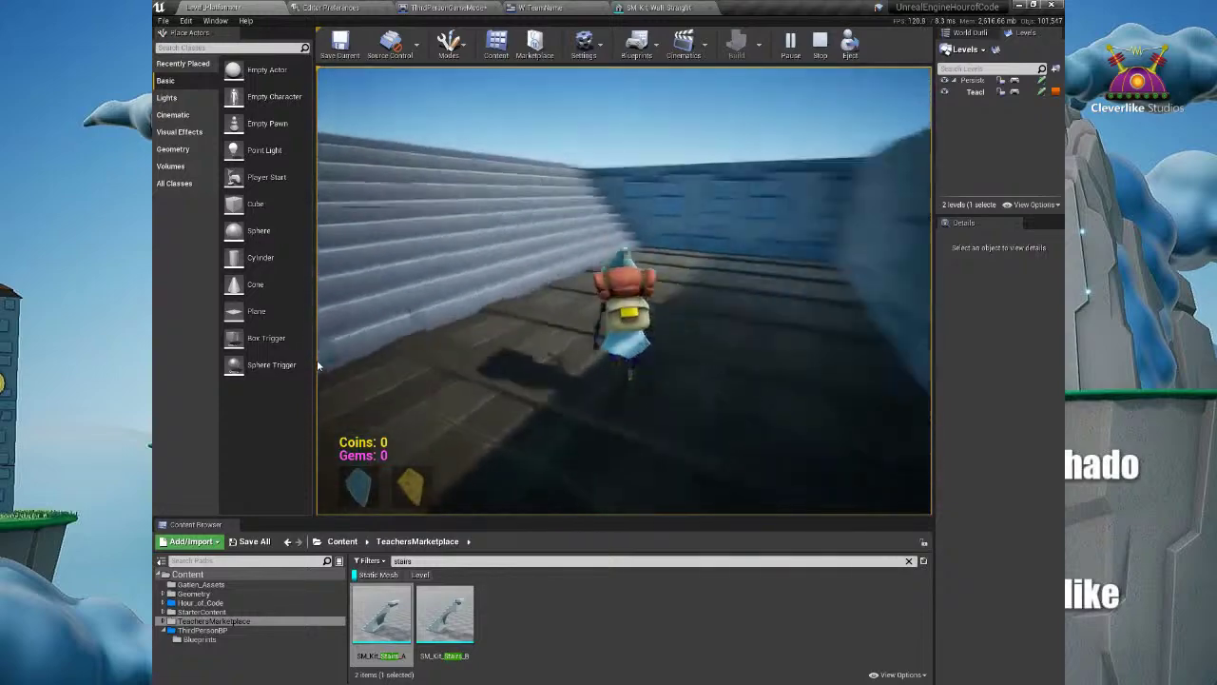
Step: Run the character onto the raised wooden roof and back down to the upper floor, ending the play session
key(w)
key(s)
key(w)
key(w)
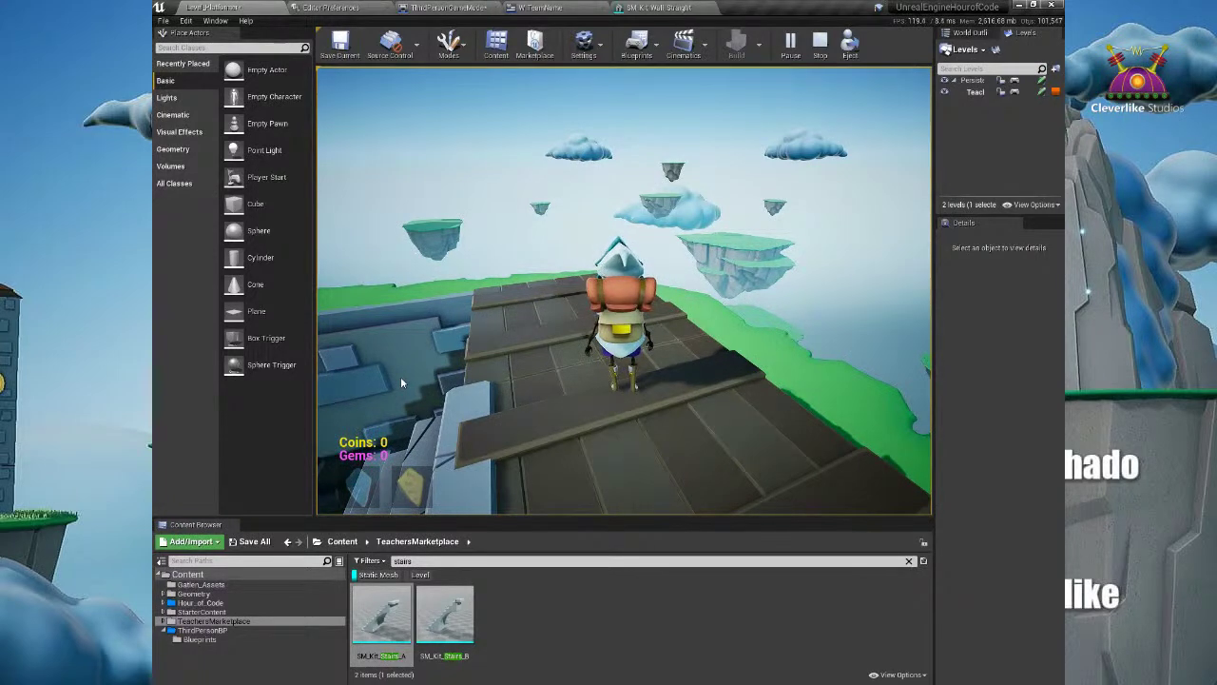
drag(401, 379, 339, 359)
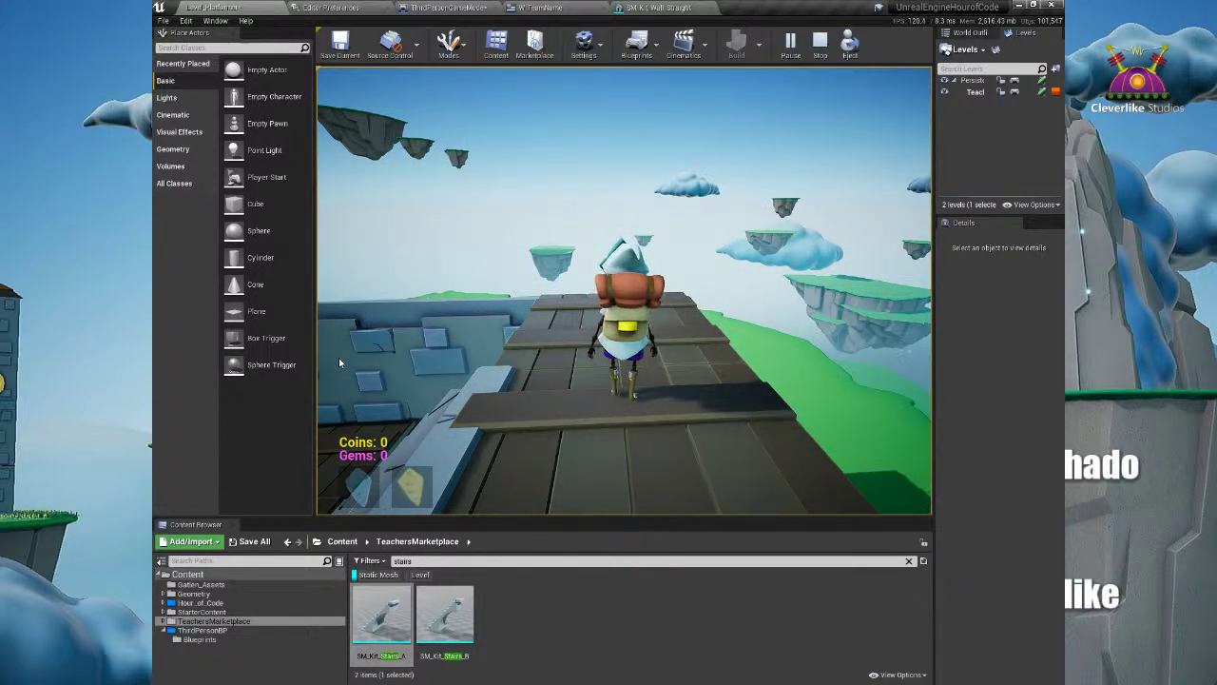
key(w)
key(s)
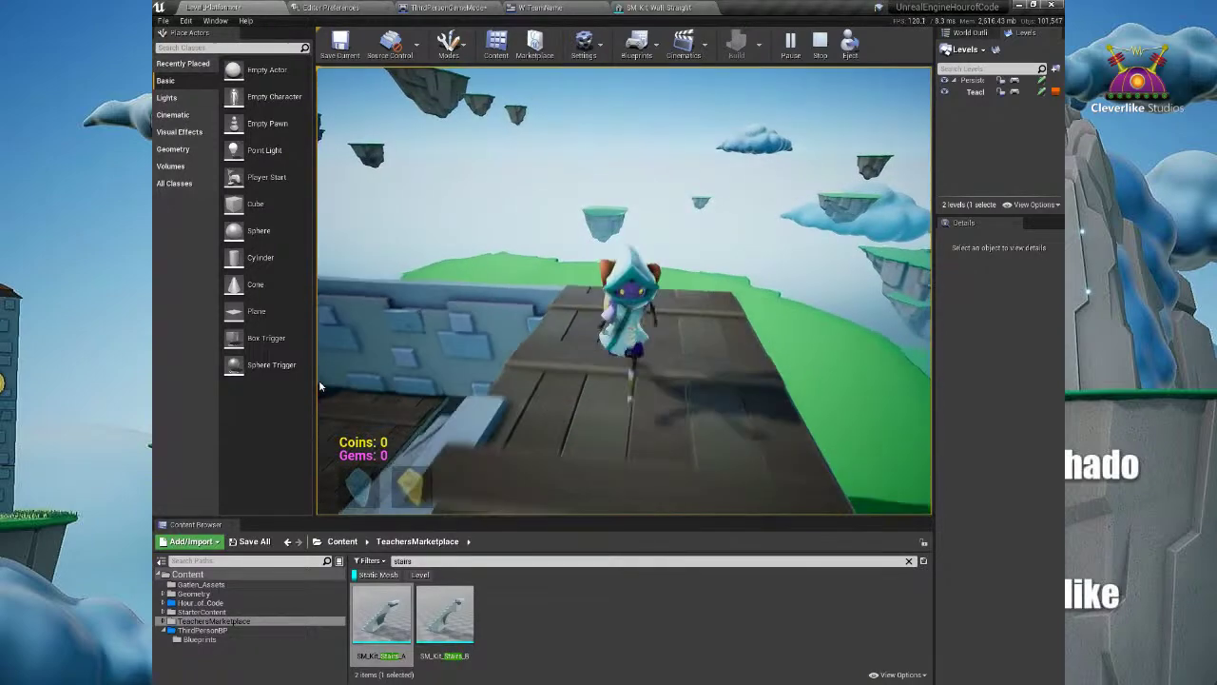
key(a)
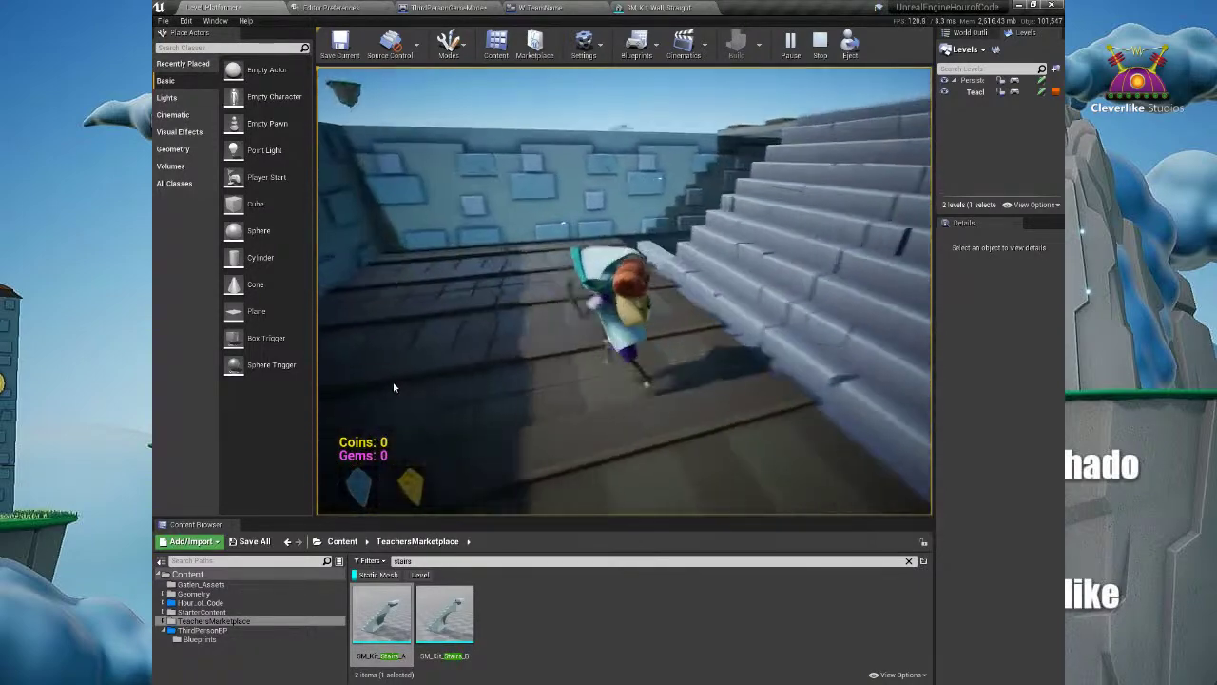
key(Escape)
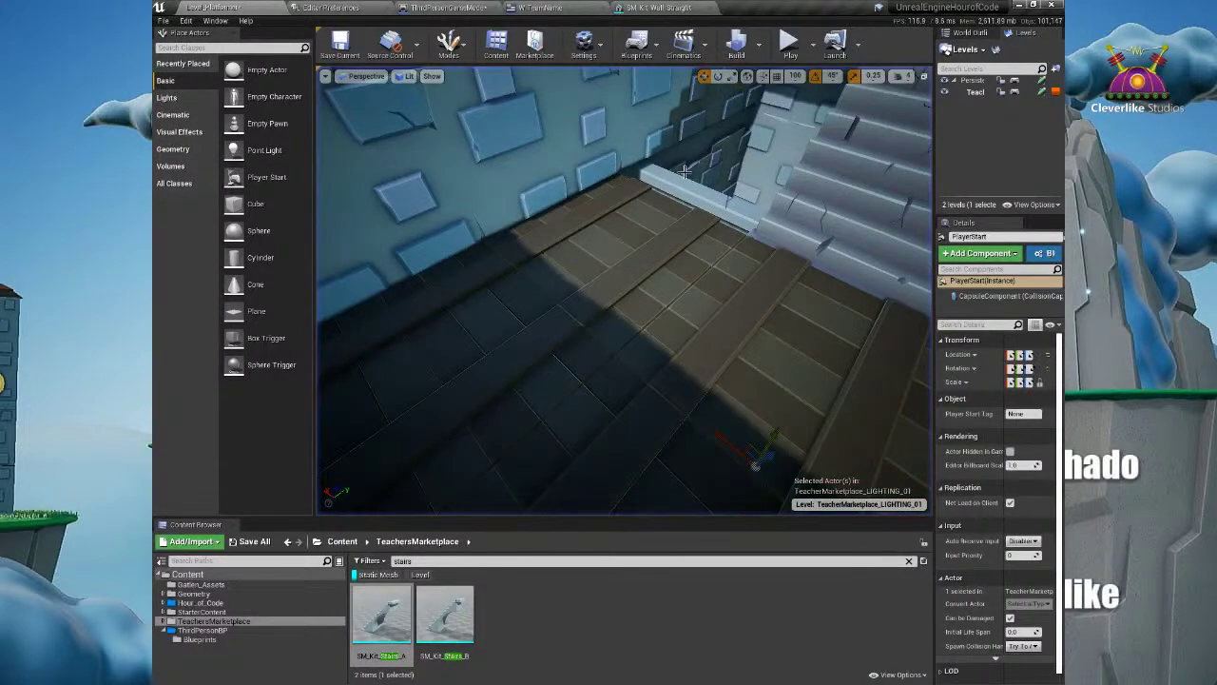
Step: Adjust the position of the interior staircase where it meets the opening in the upper floor
click(768, 233)
right_drag(767, 234, 741, 298)
drag(842, 294, 812, 310)
right_drag(645, 320, 782, 346)
drag(783, 346, 756, 594)
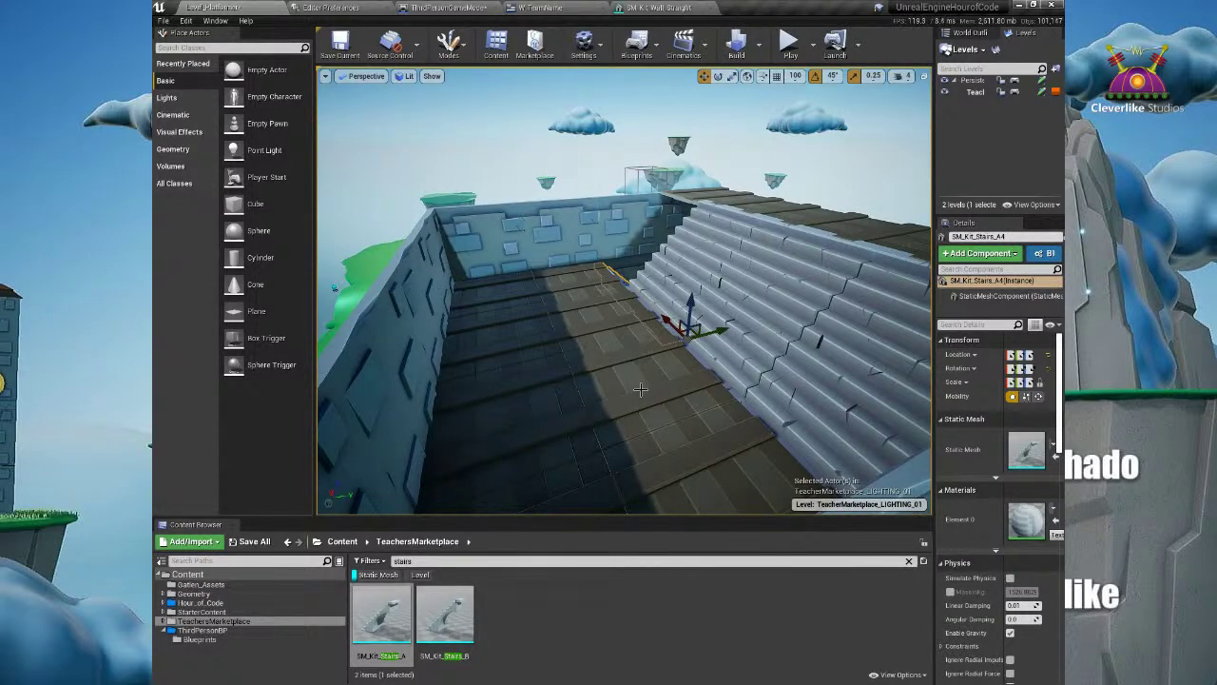
Step: Clear the stairs search, enlarge the asset browsing area and place SM_PuzzleCube_A on the ground floor
middle_drag(561, 328, 612, 362)
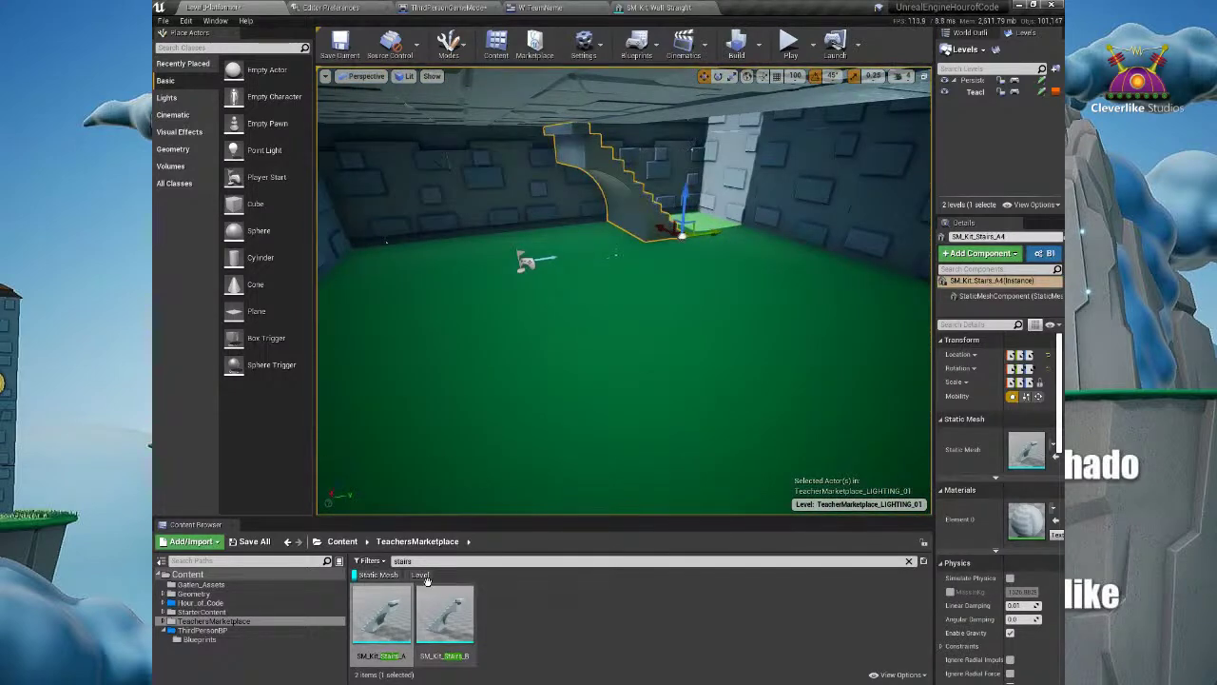
click(910, 563)
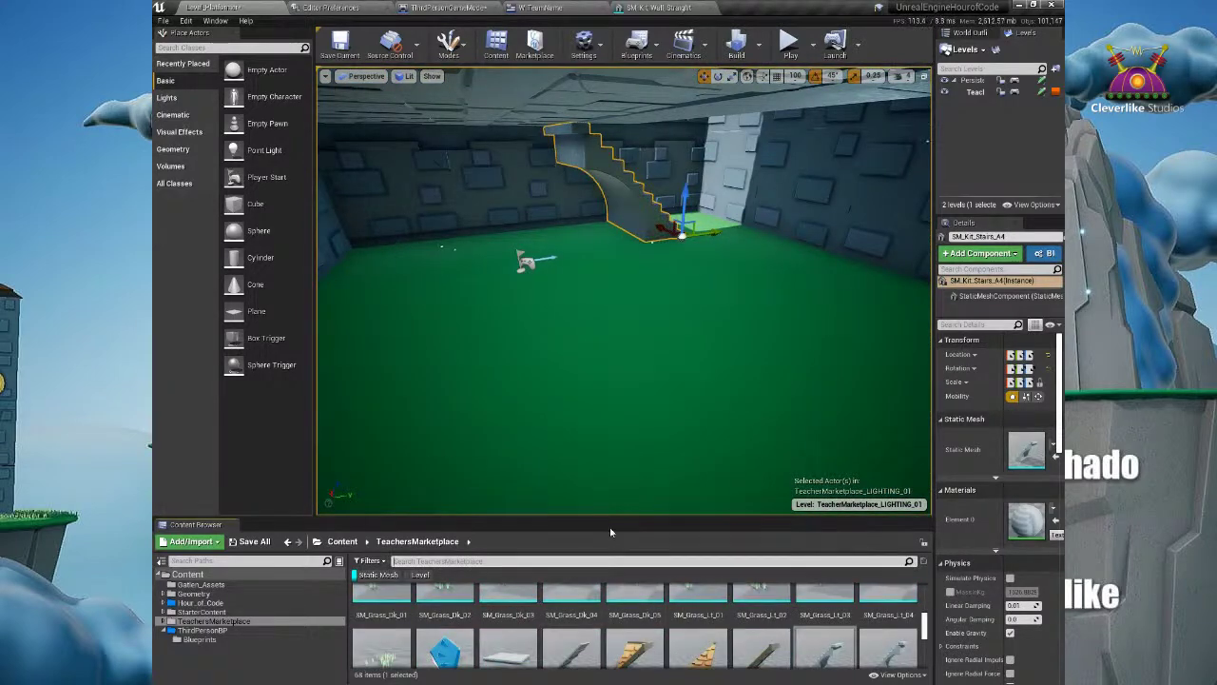
drag(621, 516, 623, 394)
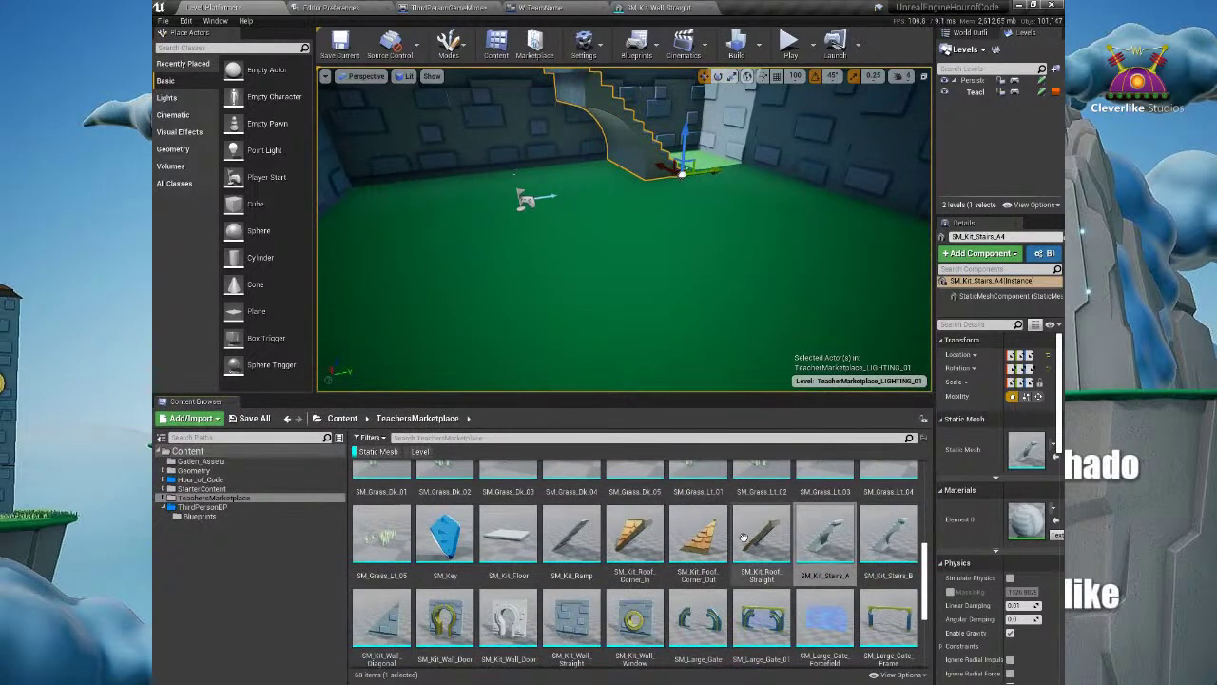
scroll(753, 542, up, 1)
scroll(753, 542, down, 3)
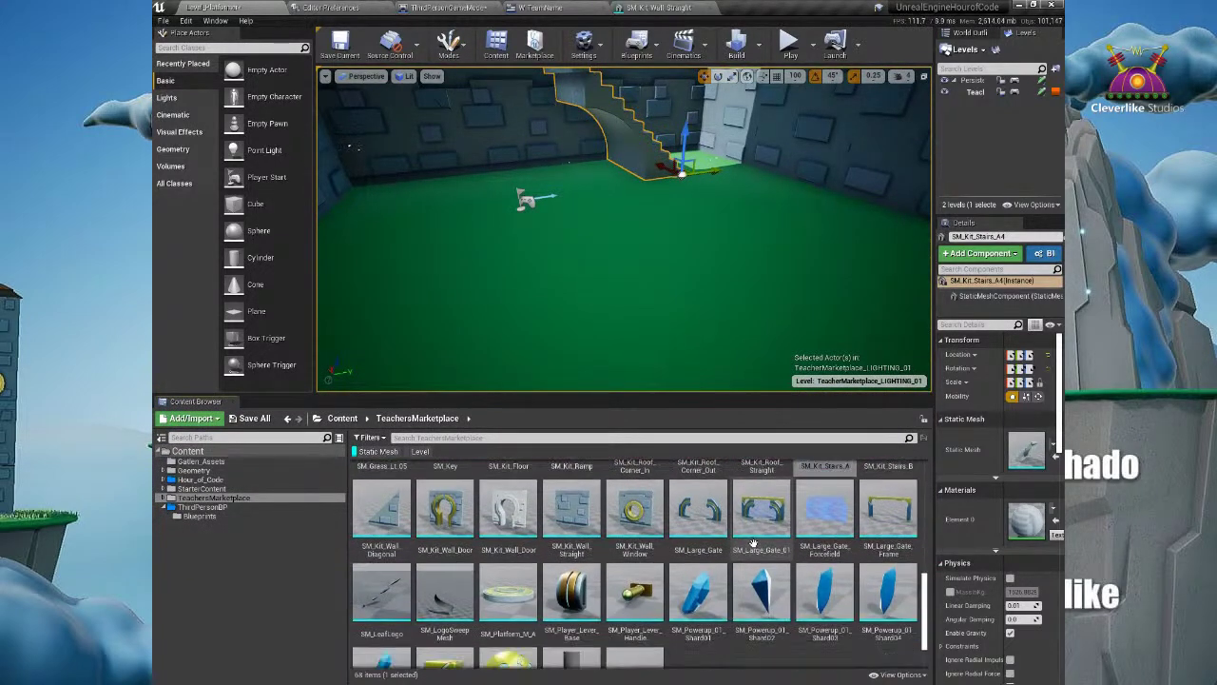
scroll(753, 543, down, 1)
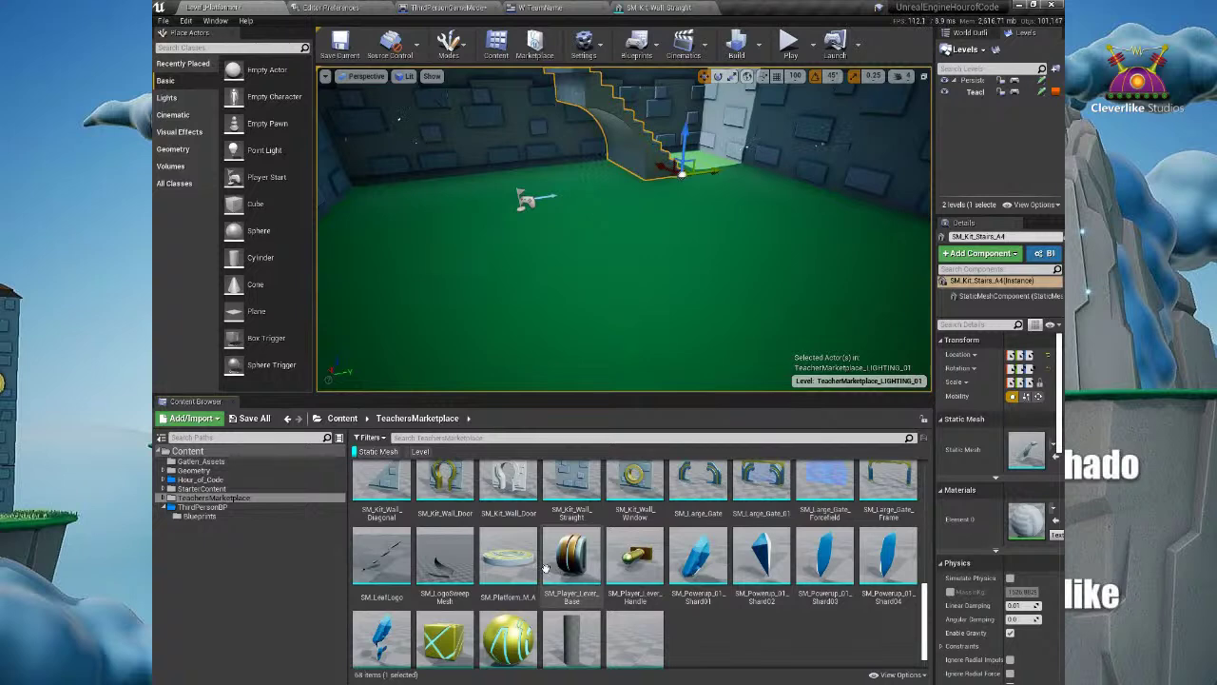
scroll(587, 549, down, 1)
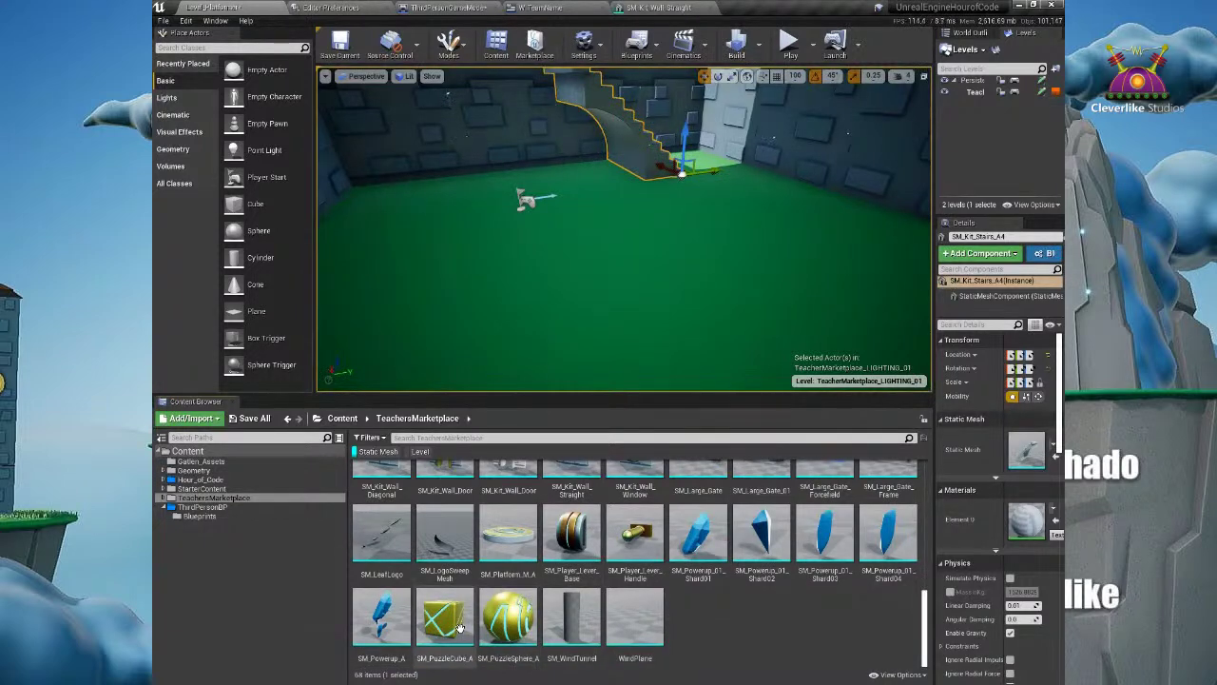
drag(455, 623, 544, 281)
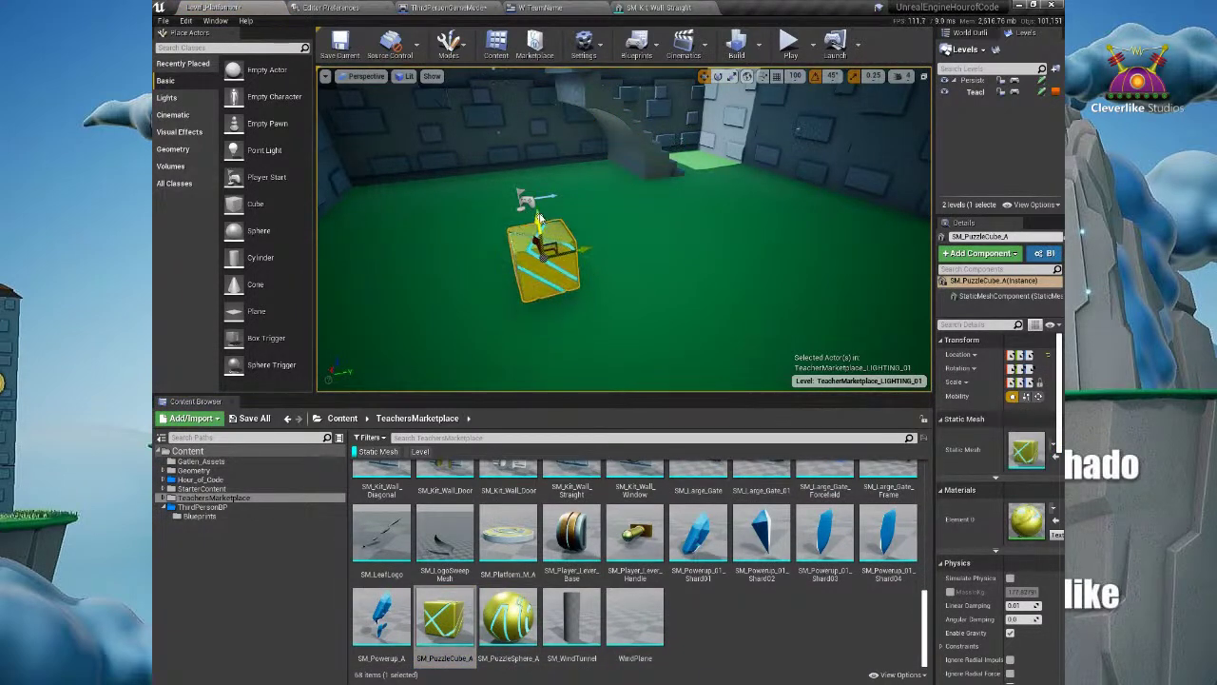
Step: Enlarge the puzzle cube uniformly and adjust its height above the grass
key(r)
drag(543, 255, 656, 250)
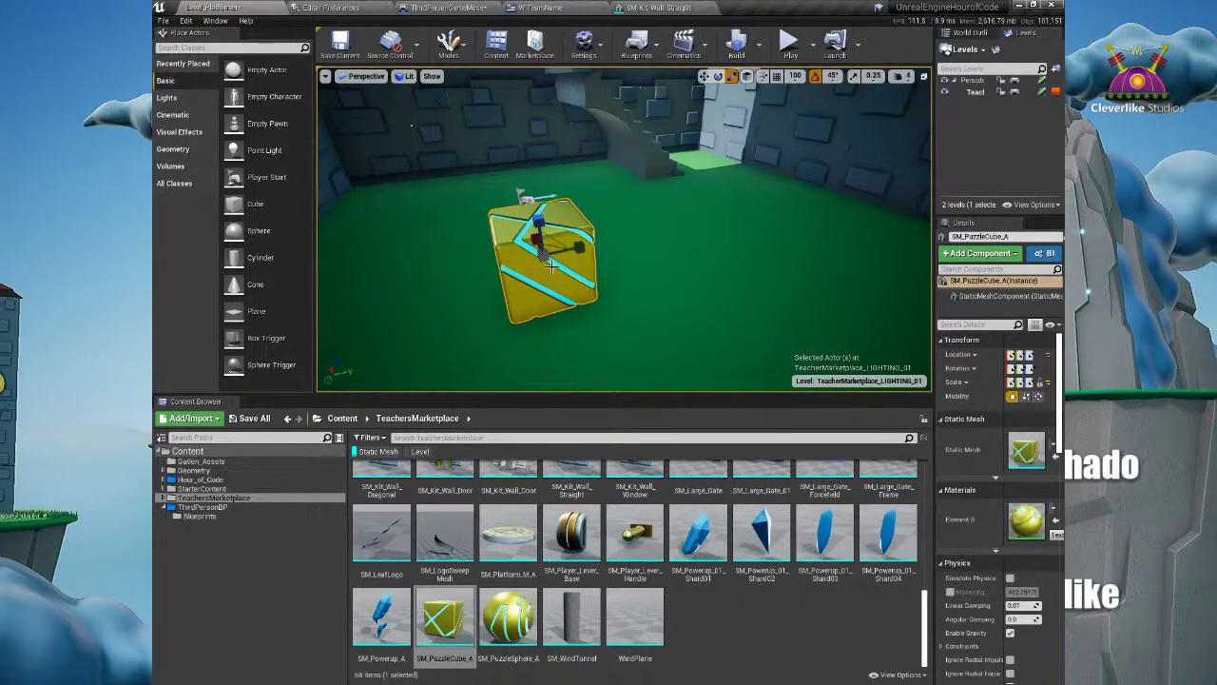
drag(545, 258, 580, 224)
key(w)
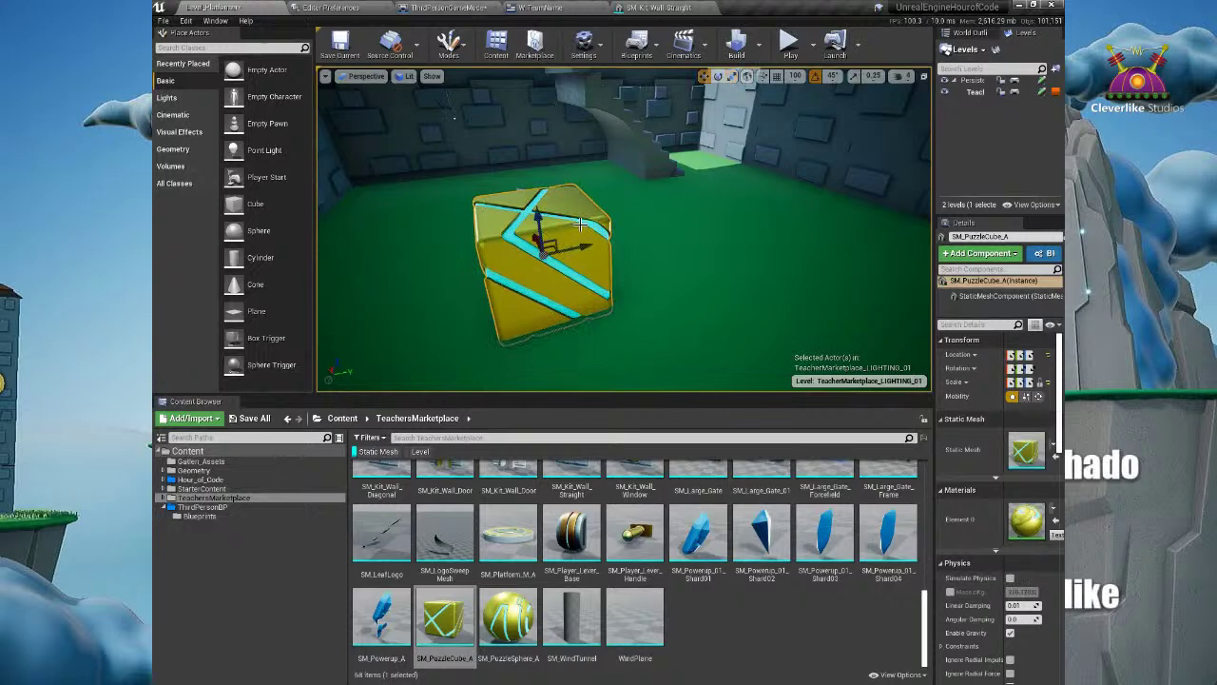
right_drag(534, 217, 528, 217)
mouse_move(542, 217)
mouse_down()
mouse_move(545, 204)
mouse_move(548, 217)
mouse_up()
scroll(556, 225, down, 5)
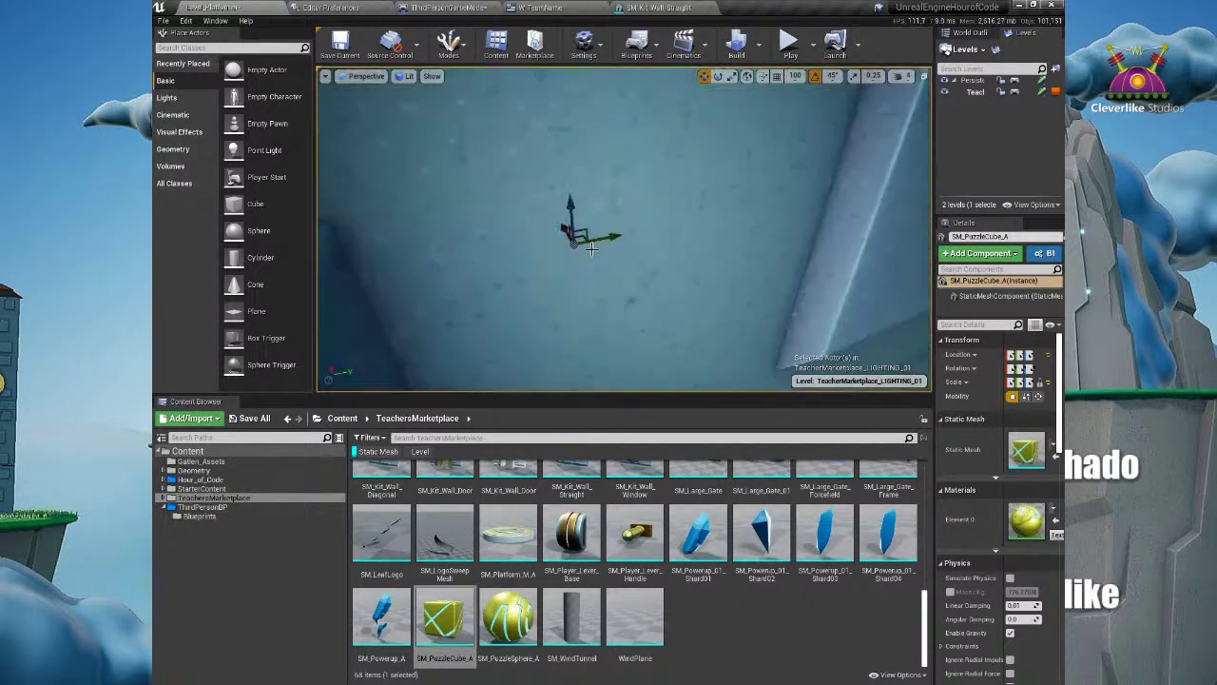
Step: Place SM_PuzzleSphere_A on the grass near the puzzle cube and lower it slightly toward the ground
drag(508, 618, 690, 181)
mouse_move(701, 288)
right_down()
mouse_move(728, 288)
mouse_move(694, 281)
mouse_move(620, 92)
mouse_move(704, 288)
right_up()
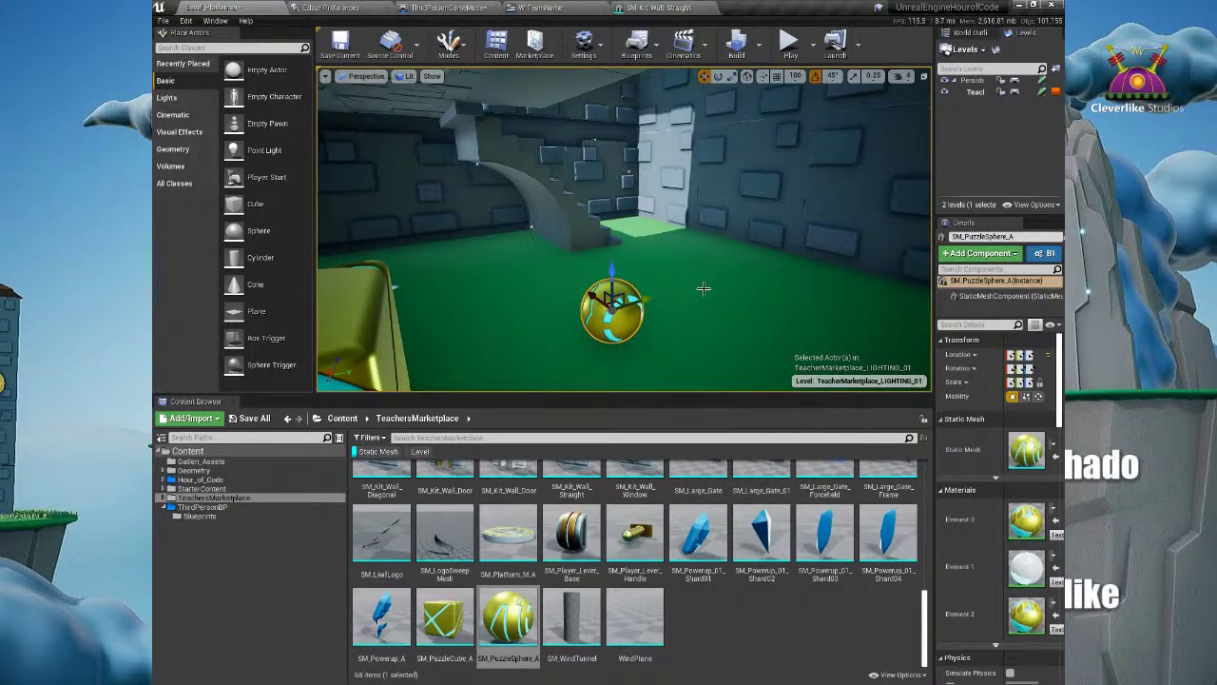
right_drag(661, 337, 802, 340)
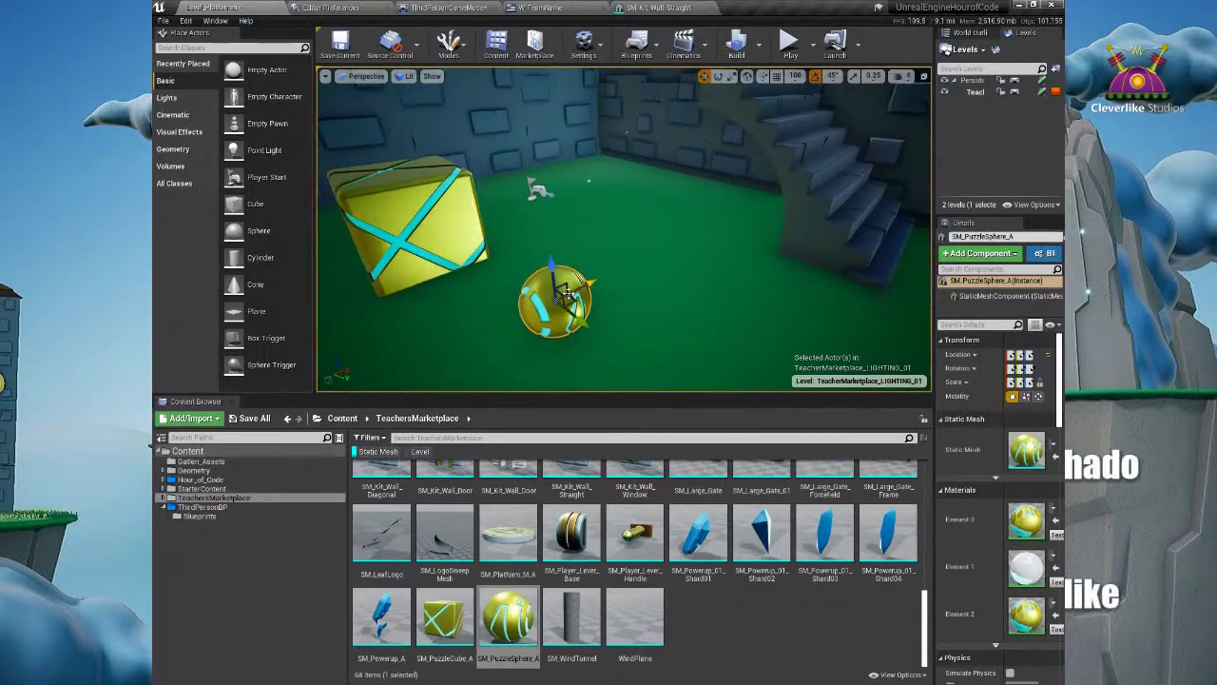
drag(549, 275, 557, 283)
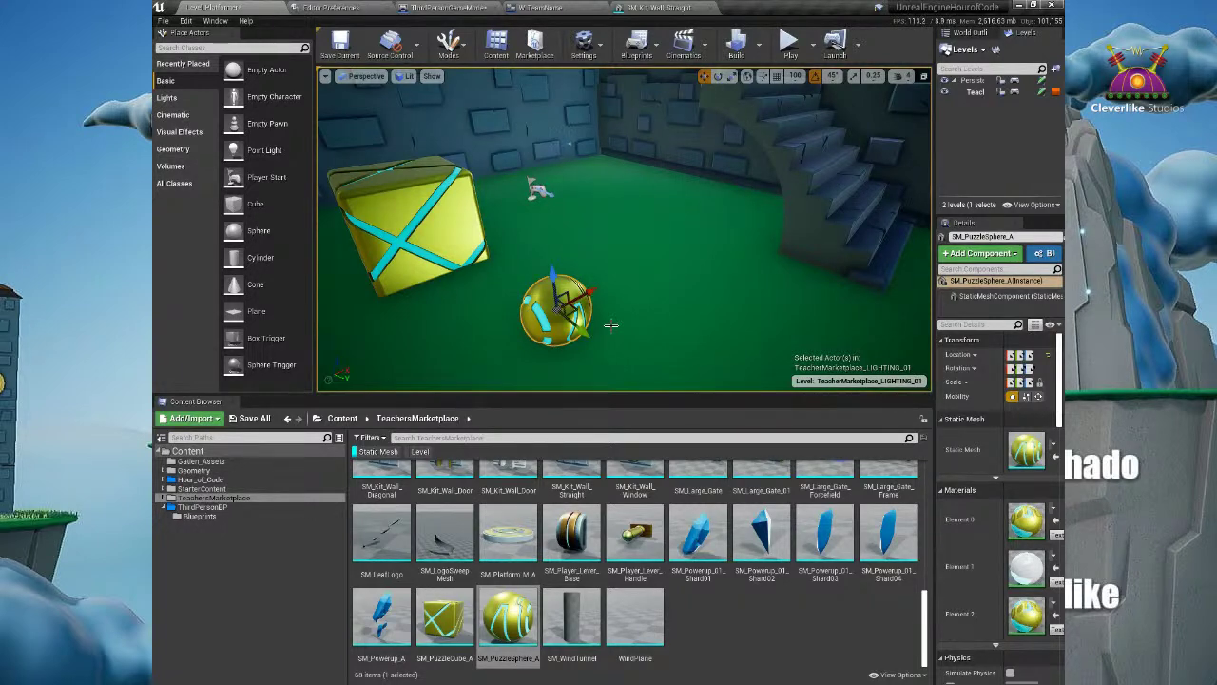
Step: Widen the puzzle sphere's details, collapse Transform, Static Mesh and Materials, and enable Simulate Physics
drag(927, 277, 846, 321)
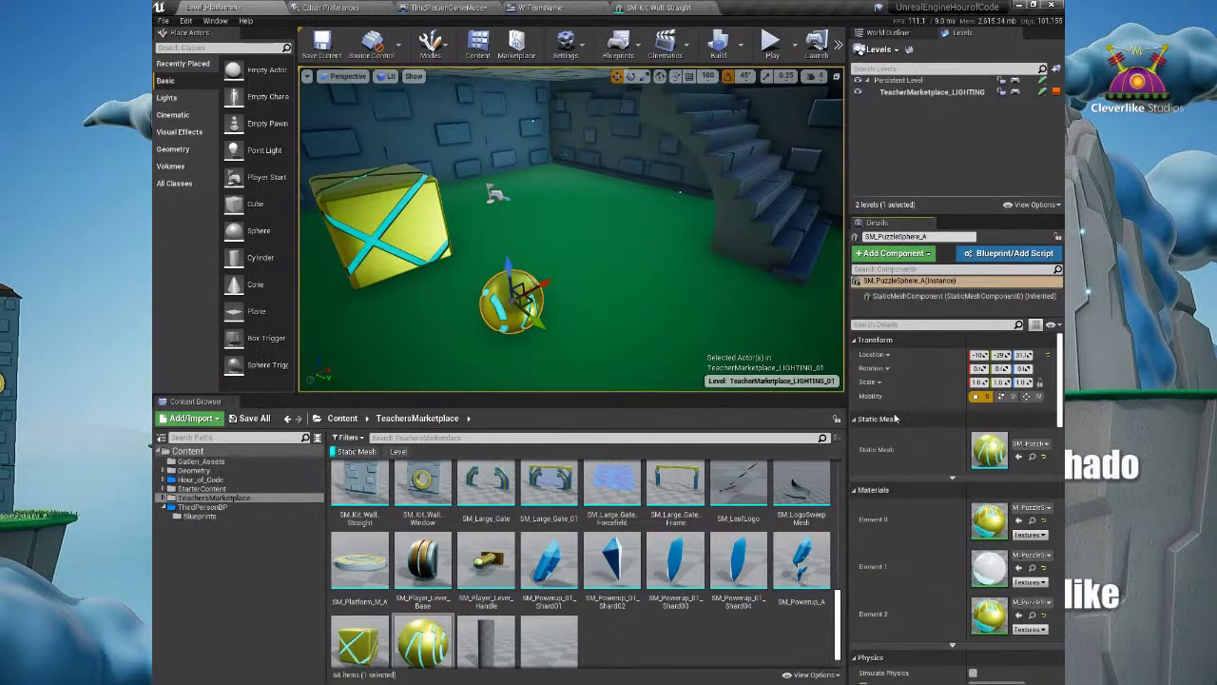
click(875, 339)
click(877, 356)
click(878, 372)
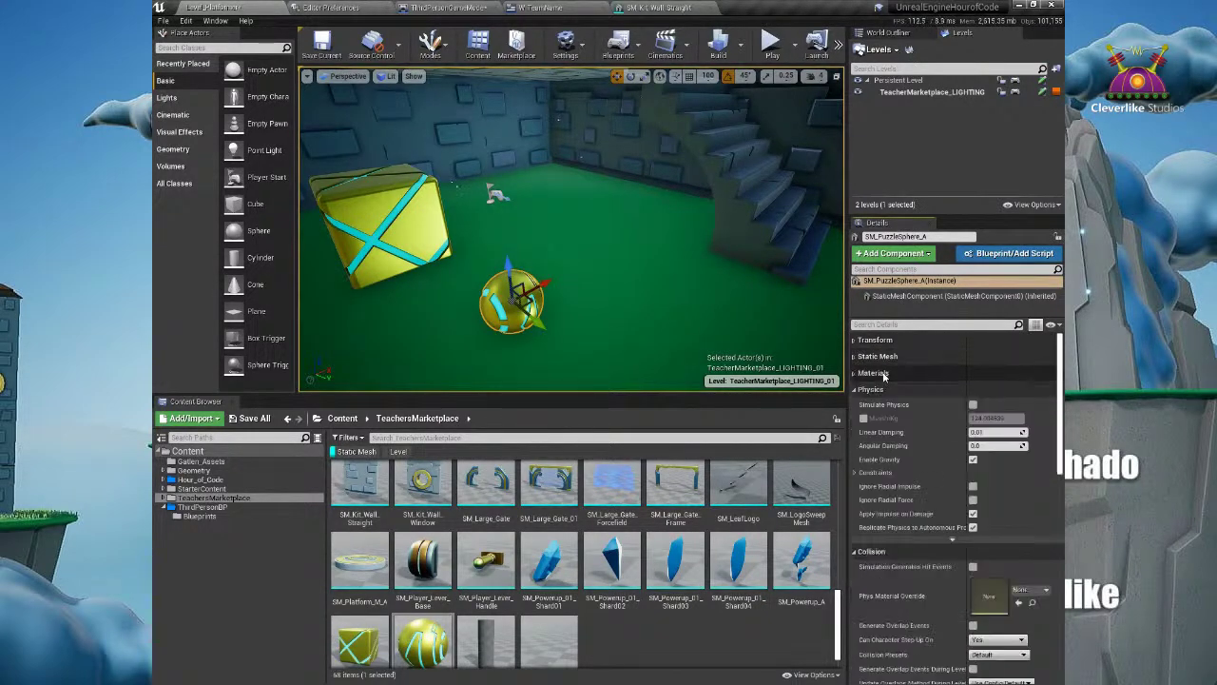
click(973, 405)
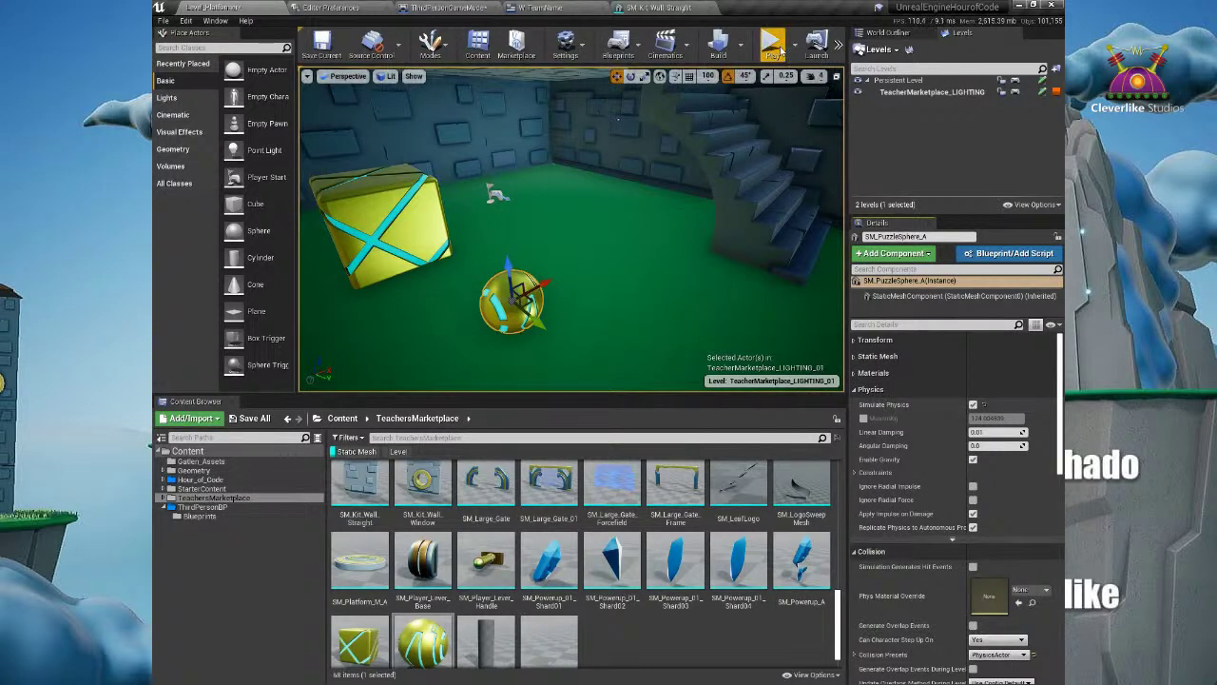
Step: Play the level, run the character around the puzzle sphere to test its physics, and end the session
click(612, 224)
key(w)
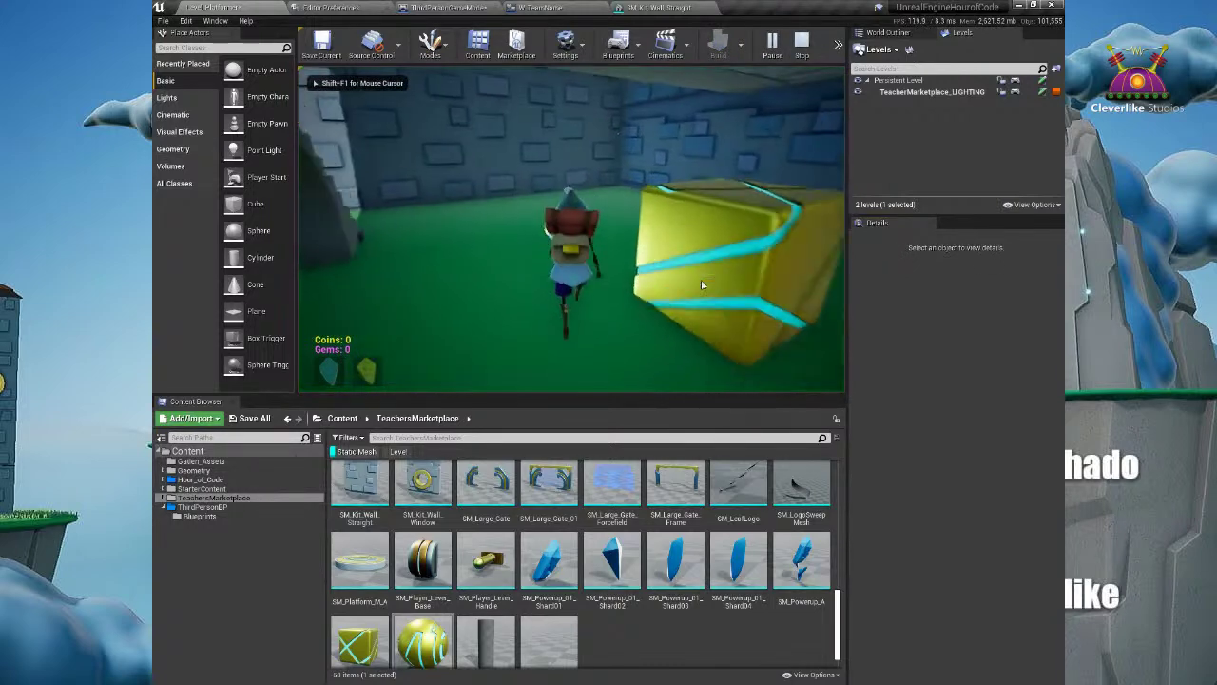
key(d)
key(a)
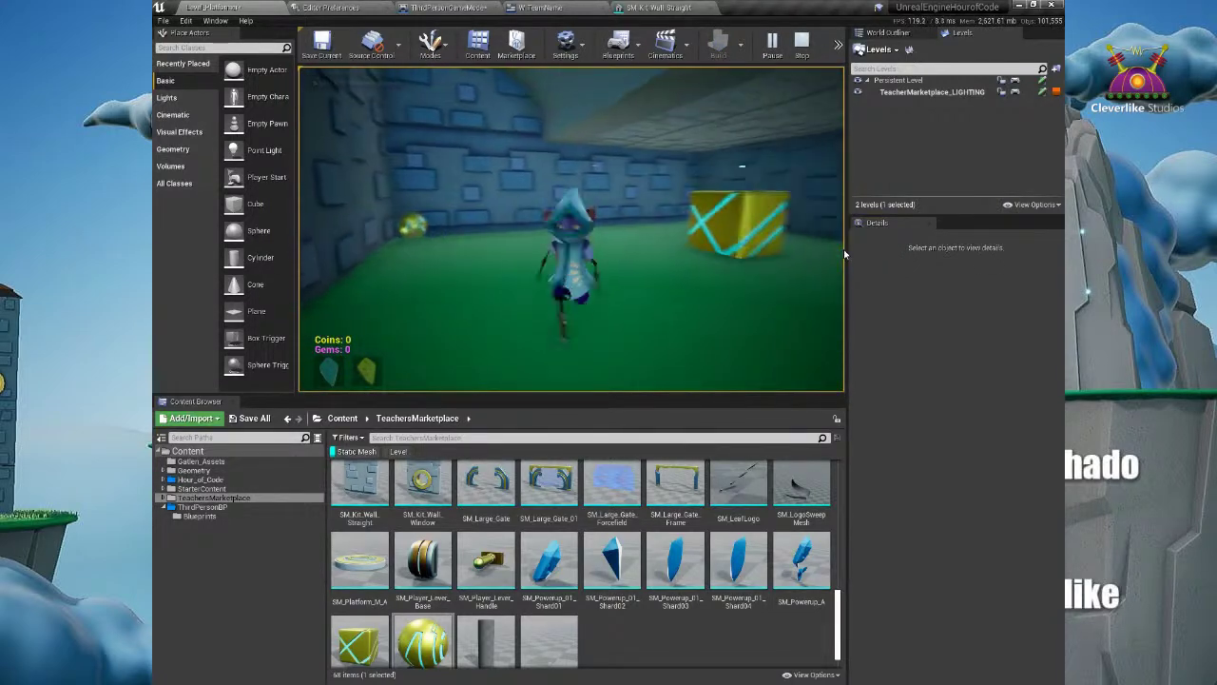
key(w)
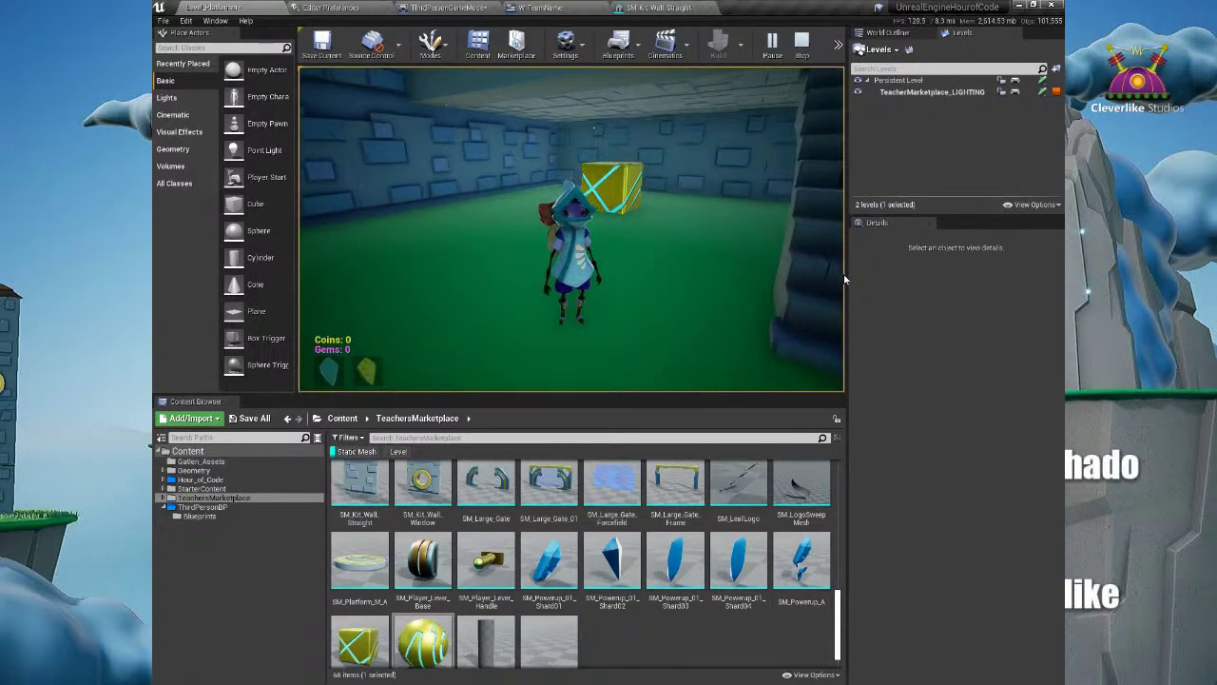
key(Escape)
Step: Select the puzzle sphere beside the cube and scale it up uniformly
click(582, 226)
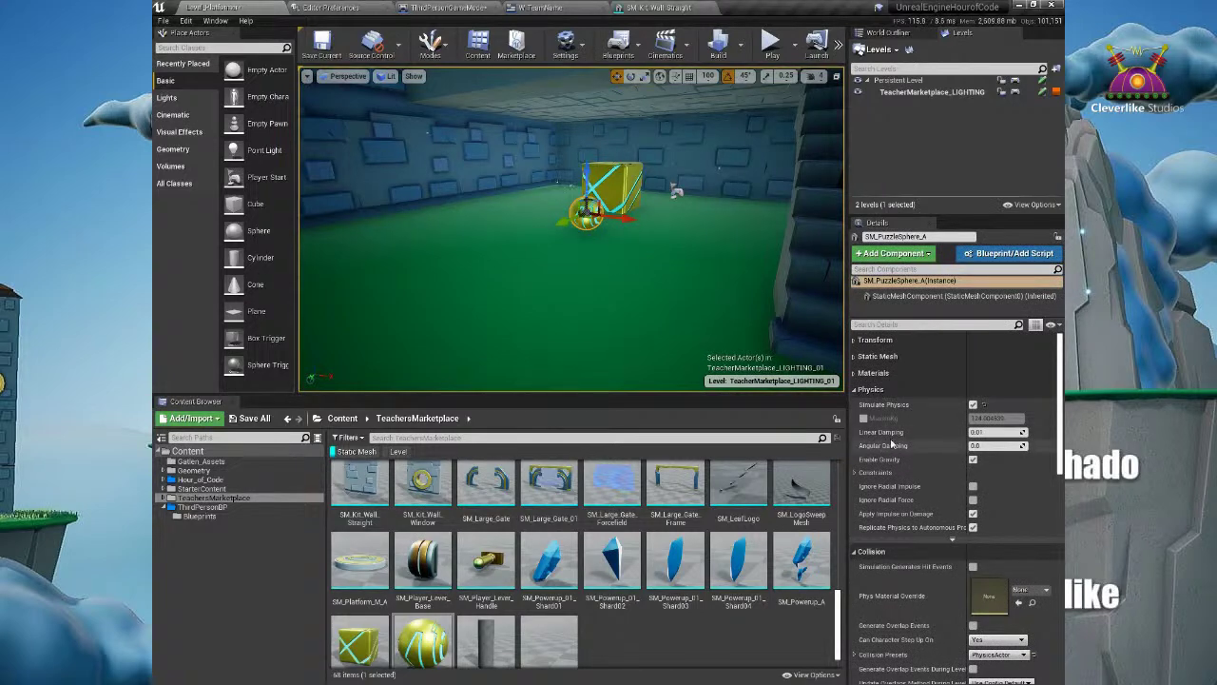
drag(593, 215, 653, 190)
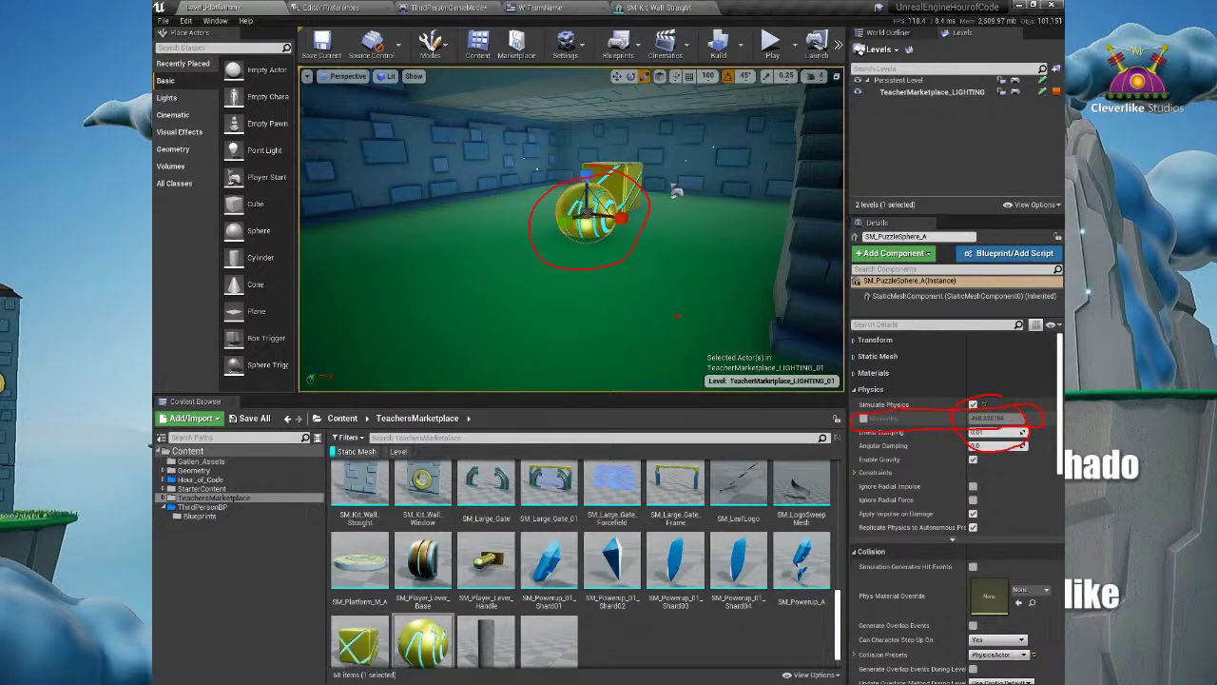
Step: Shrink the puzzle sphere, override its mass to 100 kg, and play the level to test pushing it with the character
drag(589, 218, 597, 241)
key(w)
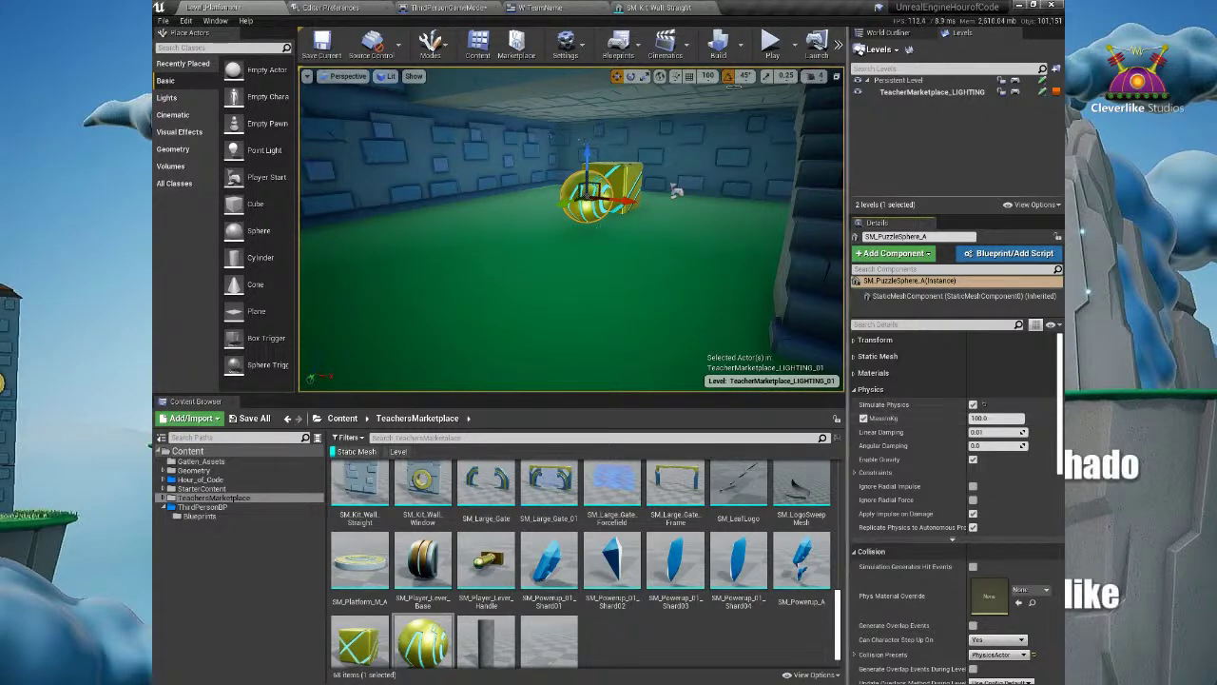
click(773, 43)
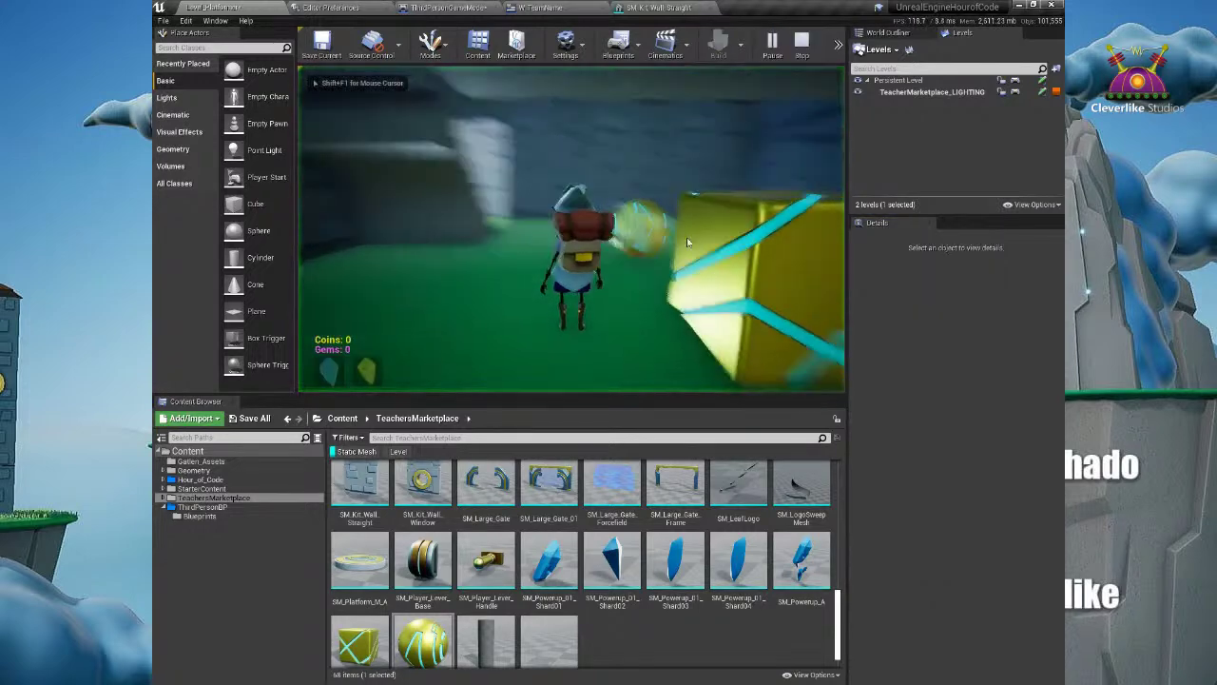
key(w)
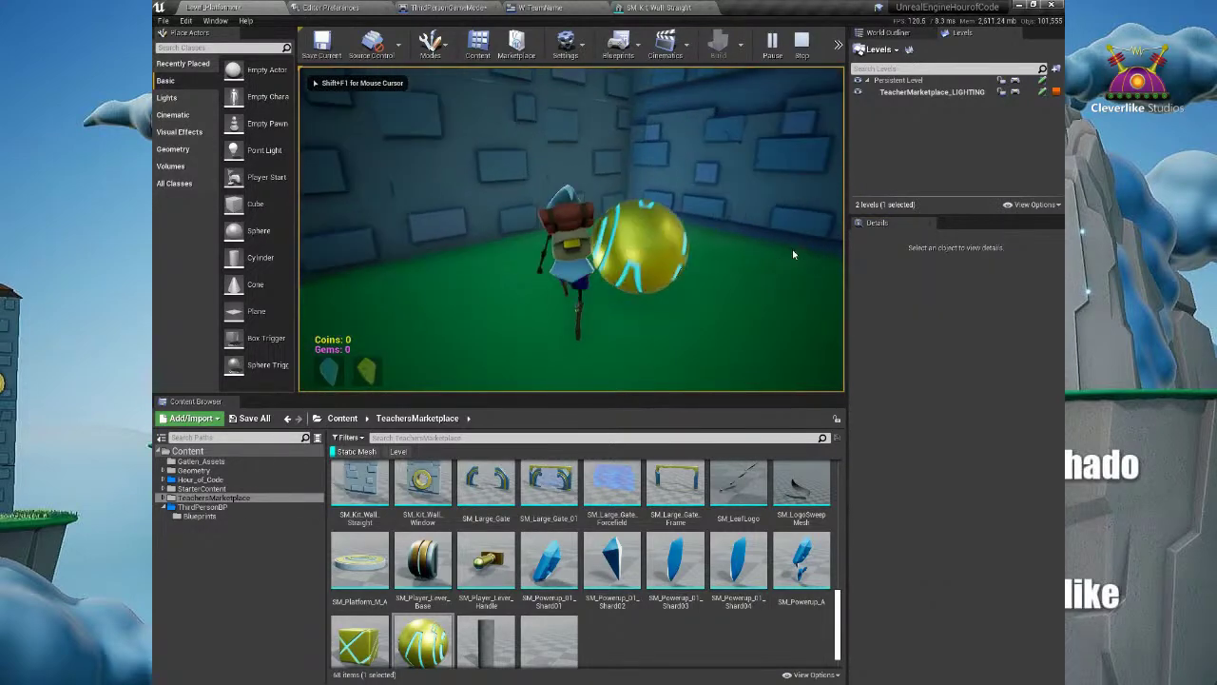
key(s)
key(d)
key(Escape)
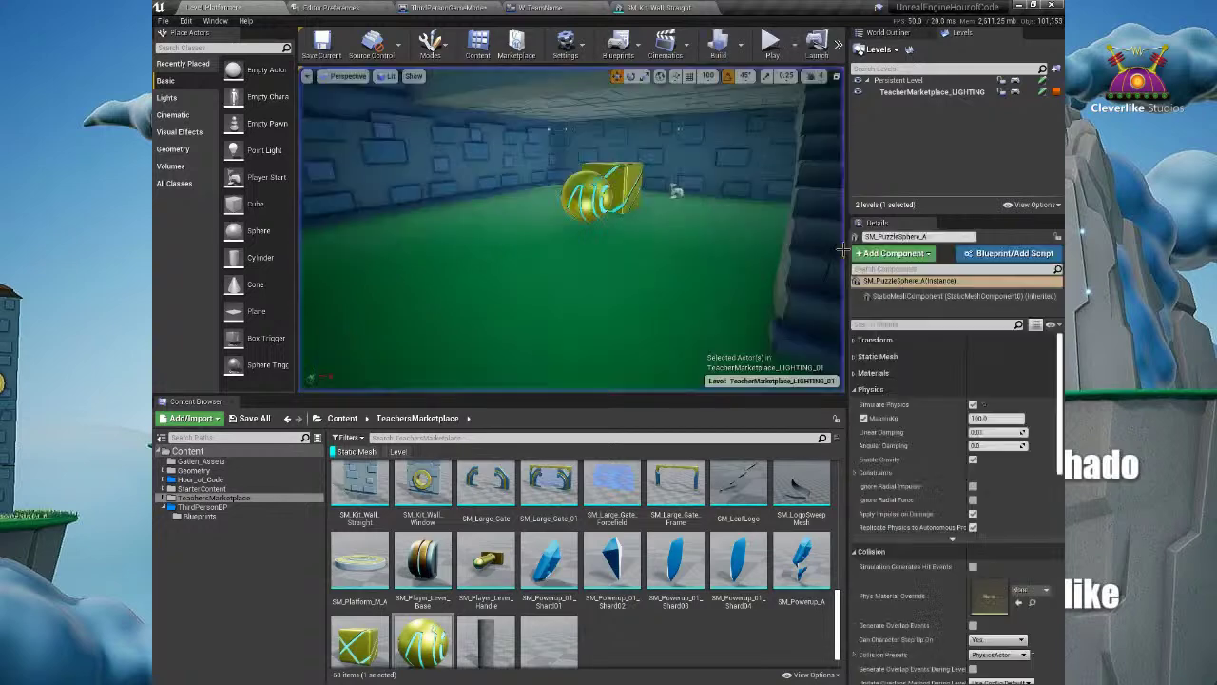
Step: Set the puzzle sphere's mass to 50 kg, then play the level to test how it rolls when the character pushes it
right_drag(641, 298, 717, 299)
click(991, 417)
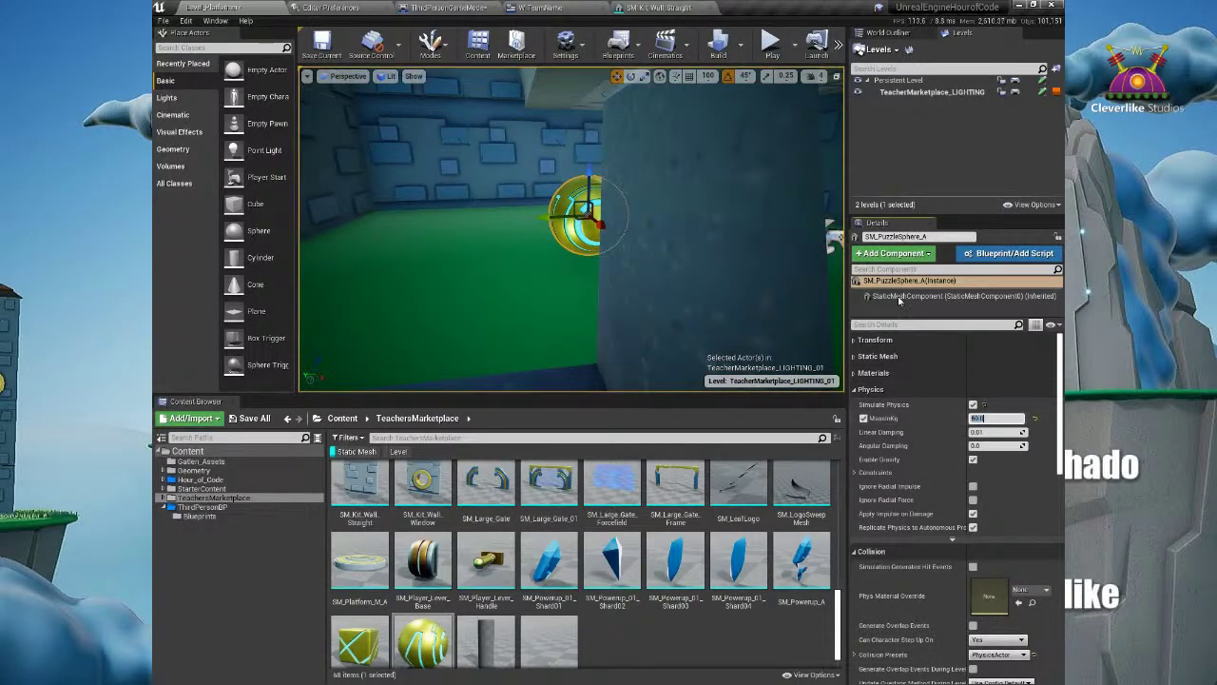
click(771, 43)
click(618, 174)
key(w)
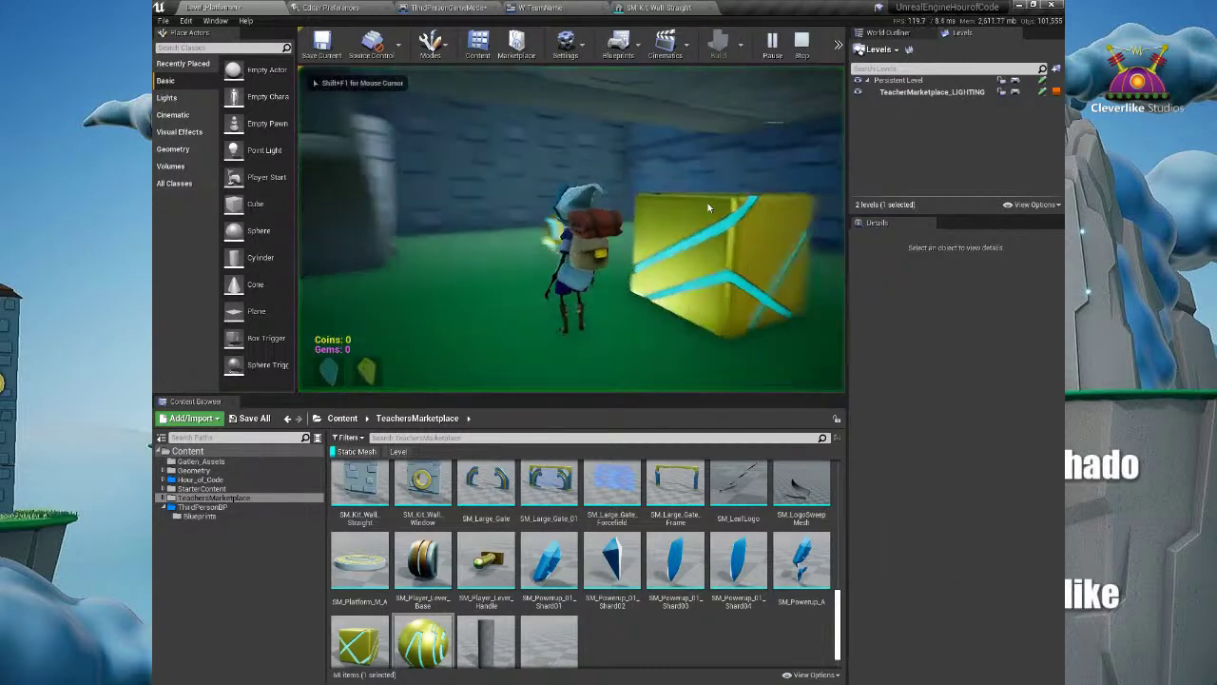
key(w)
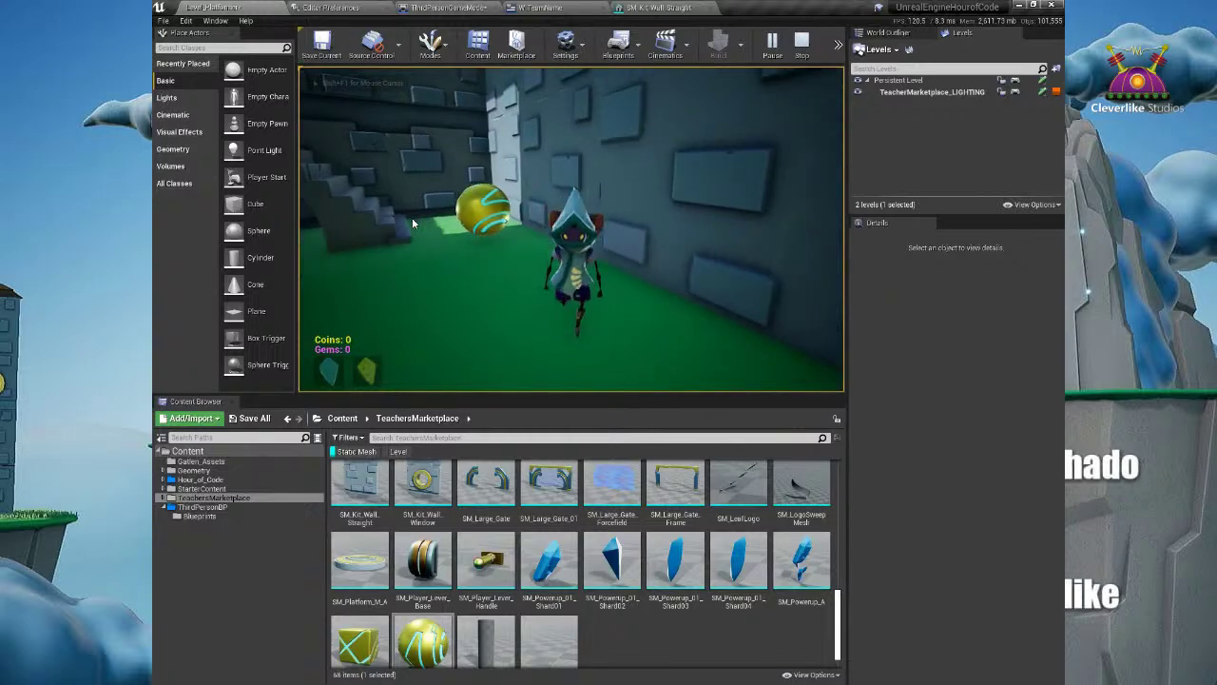
key(Escape)
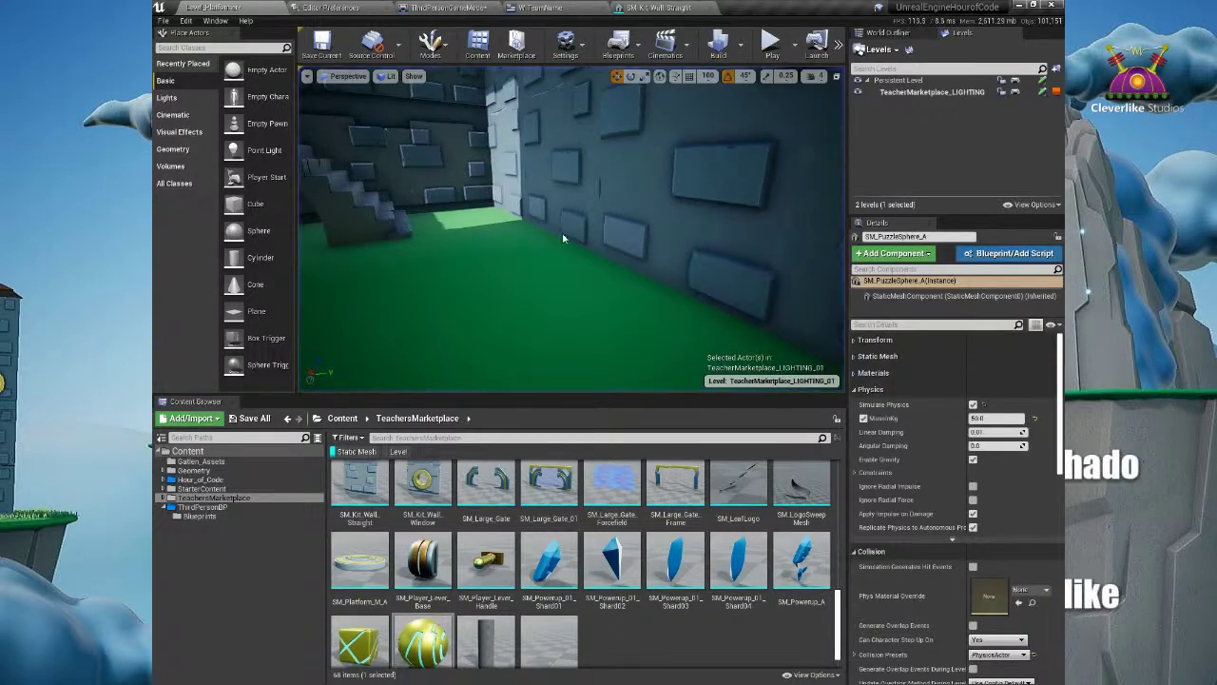
Step: Place the MA_setDressing_c wooden crate on the house's upper floor and adjust its position
key(f)
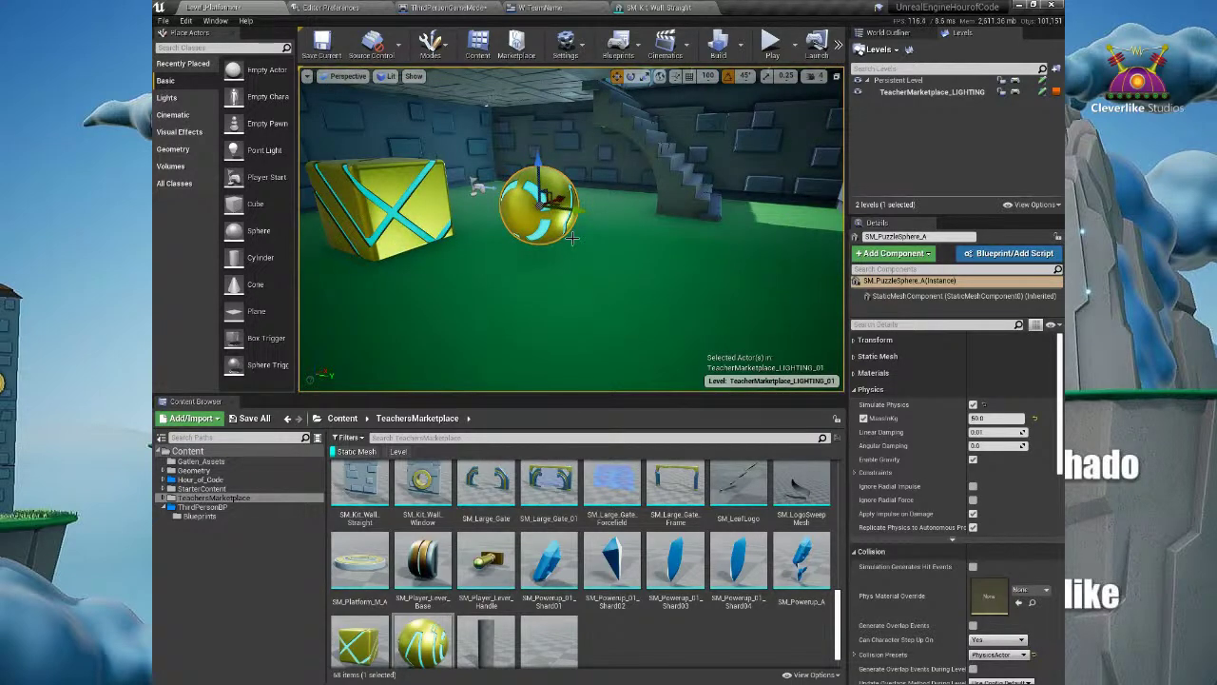
mouse_move(641, 260)
right_down()
mouse_move(568, 195)
mouse_move(636, 259)
right_up()
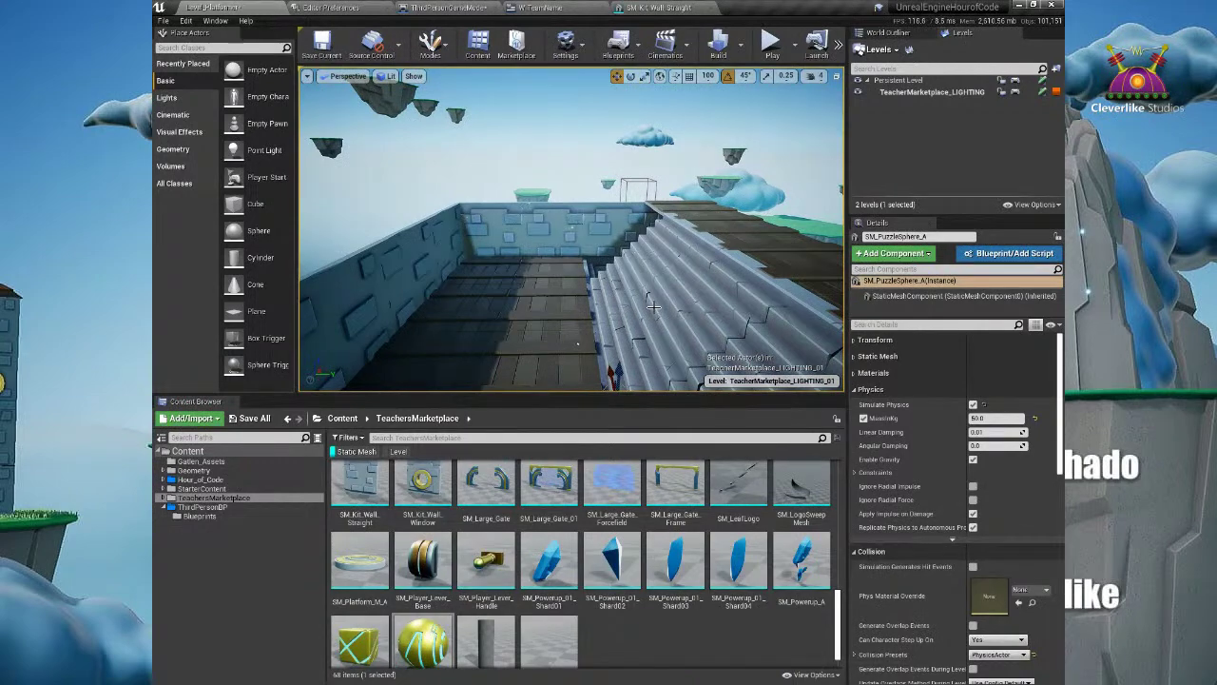
right_drag(541, 278, 479, 269)
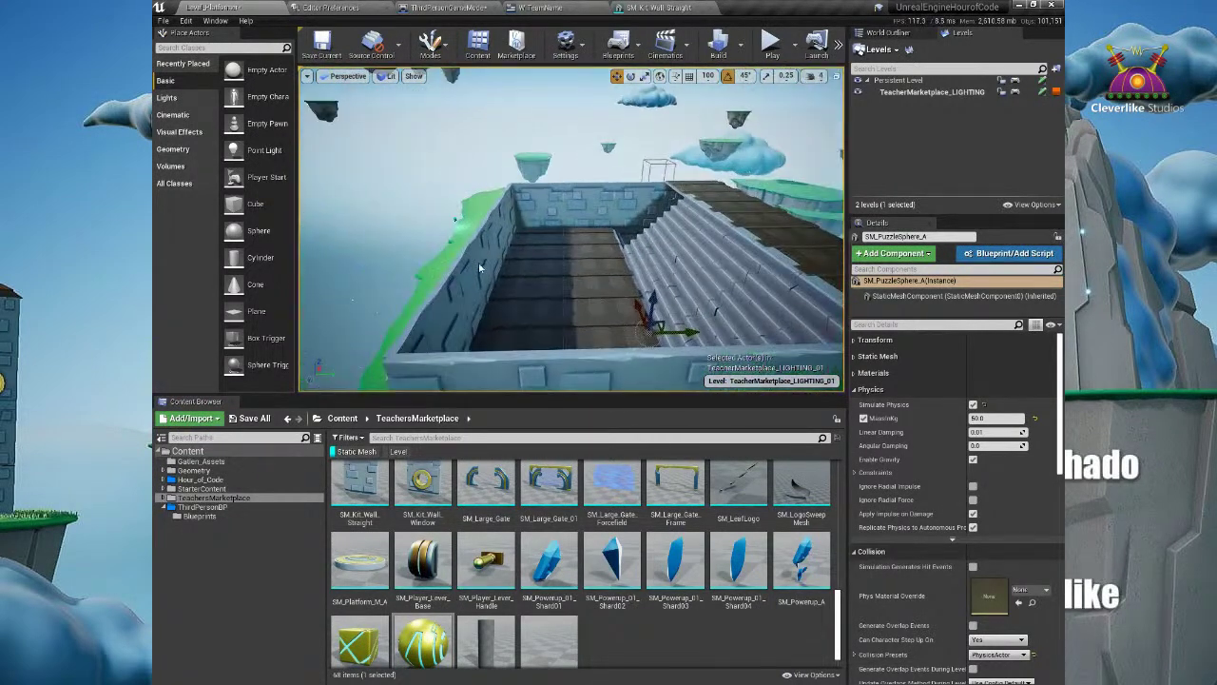
right_drag(590, 269, 704, 262)
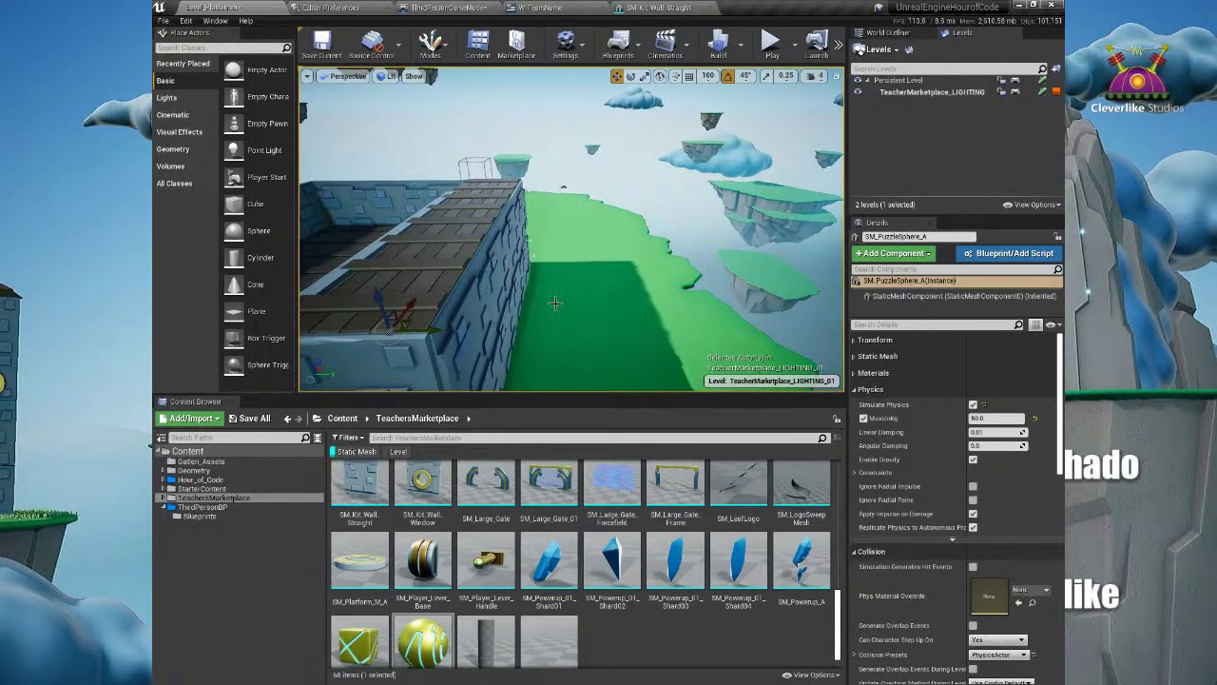
scroll(613, 485, up, 5)
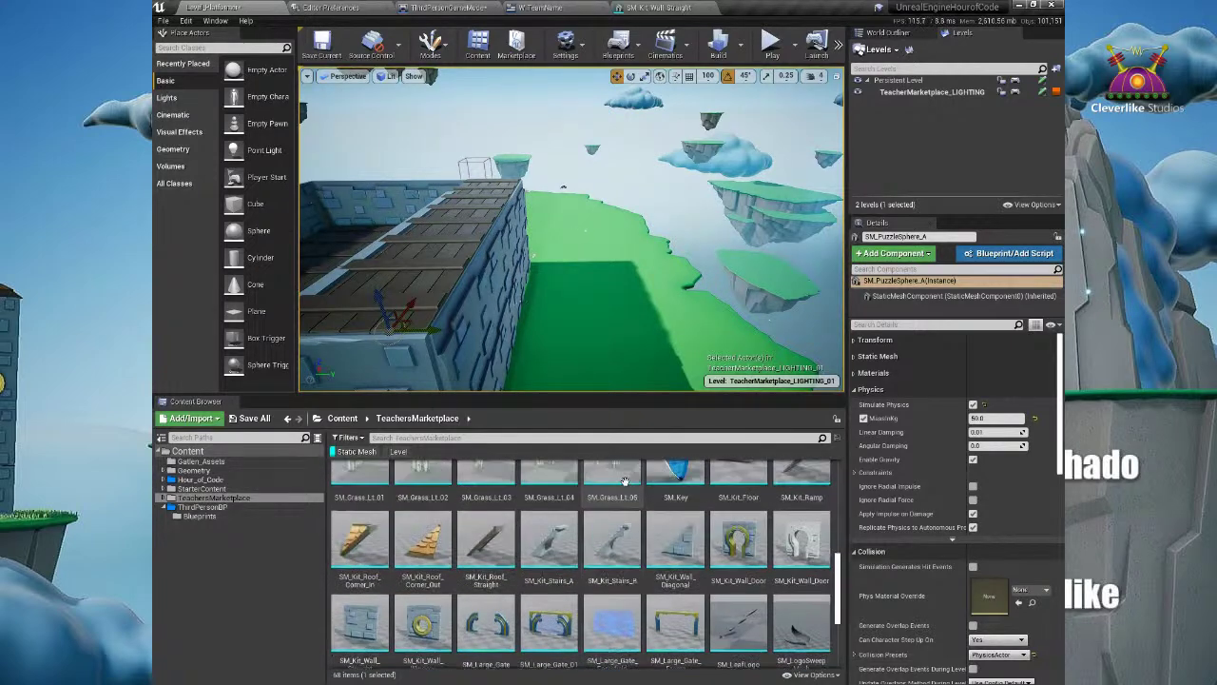
scroll(616, 478, up, 5)
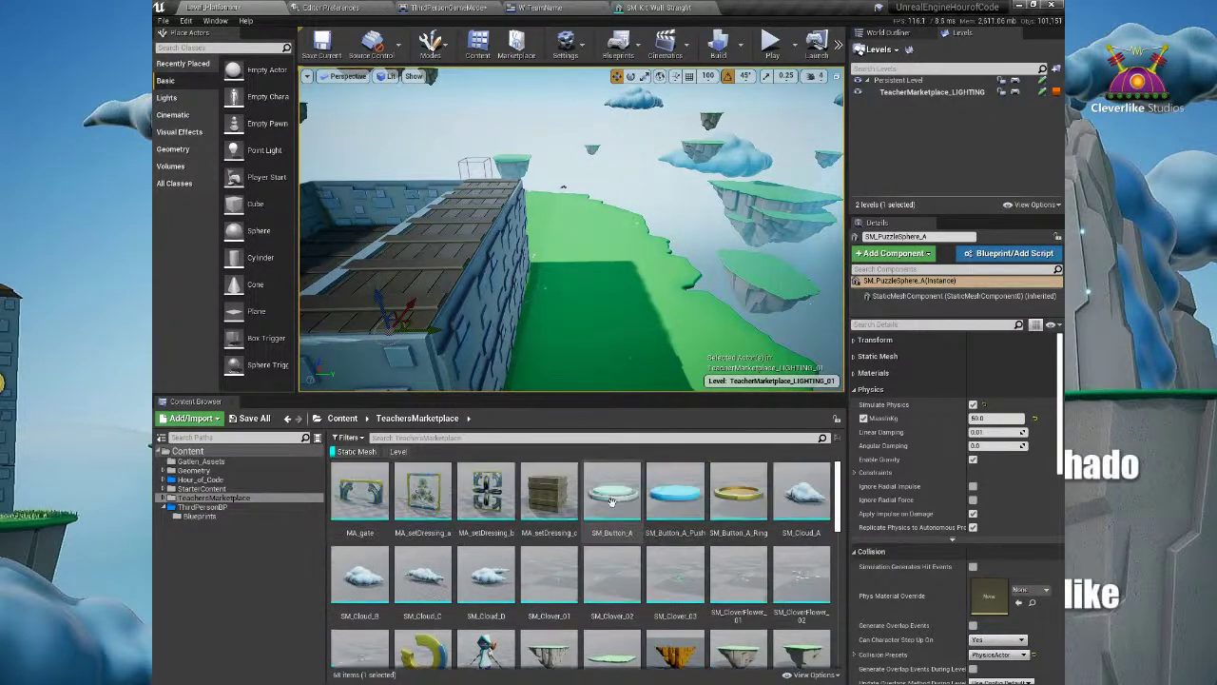
drag(549, 492, 433, 278)
key(r)
key(w)
mouse_move(543, 188)
alt+mouse_down()
mouse_move(475, 237)
mouse_move(531, 187)
alt+mouse_up()
Step: Duplicate an upper floor tile outward so the copy extends past the house's outer wall
click(553, 171)
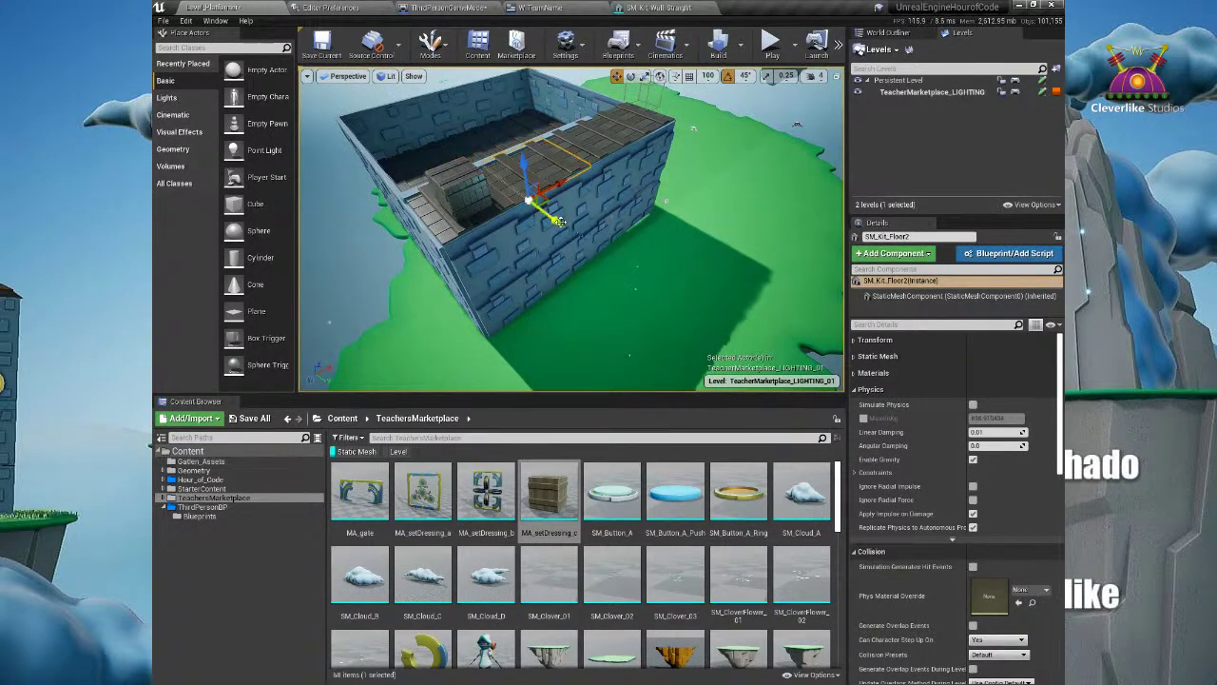
alt+drag(556, 222, 658, 276)
mouse_move(591, 297)
right_down()
mouse_move(571, 285)
mouse_move(582, 297)
right_up()
Step: Duplicate straight wall pieces outward from the house to start enclosing a shaft beneath the overhanging floor tile
click(530, 283)
right_drag(491, 290, 433, 295)
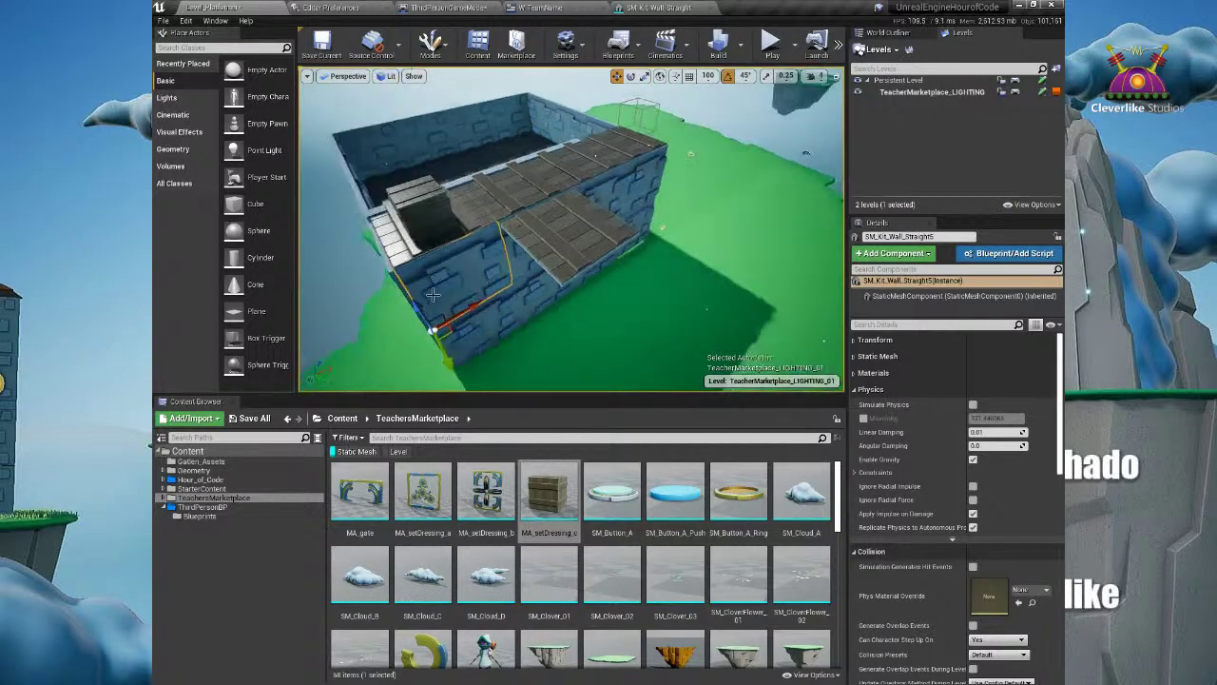
right_drag(493, 318, 461, 288)
click(433, 299)
click(451, 269)
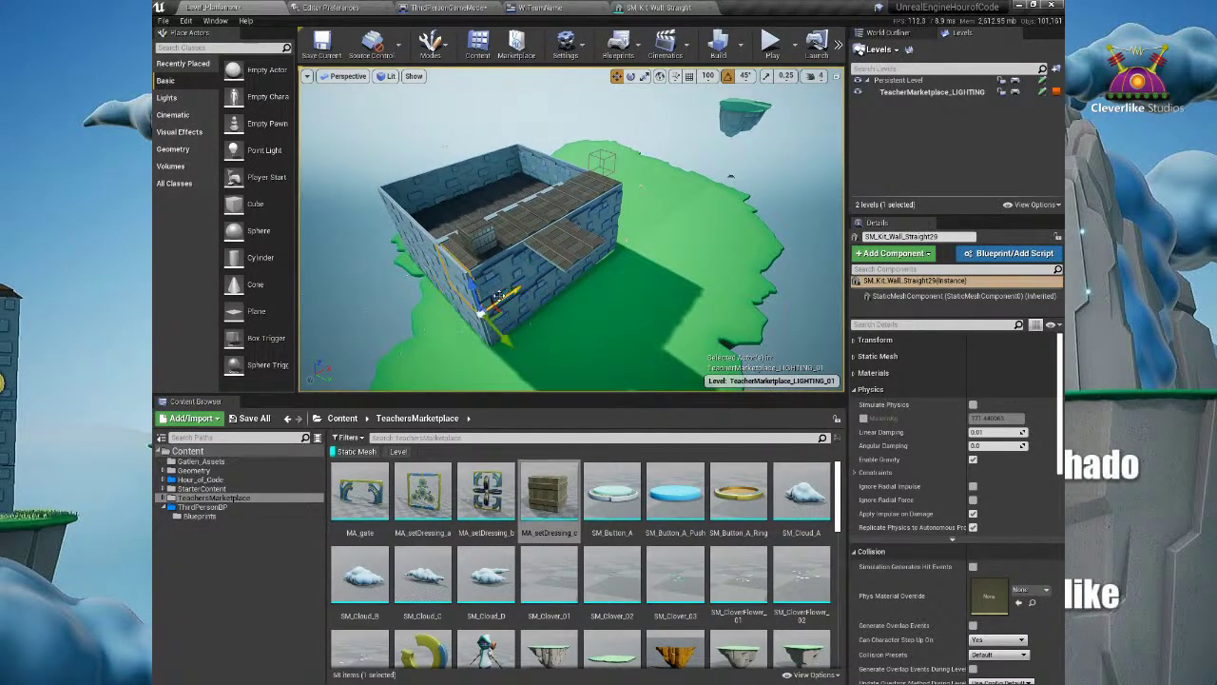
alt+drag(497, 332, 538, 389)
click(550, 266)
alt+drag(550, 267, 605, 304)
click(492, 323)
drag(547, 322, 652, 289)
Step: Add further straight wall copies around the shaft beneath the overhanging tile and shift one toward the ground
right_drag(509, 300, 628, 302)
alt+drag(500, 309, 483, 243)
click(495, 251)
alt+drag(474, 296, 493, 357)
right_drag(501, 329, 515, 166)
drag(445, 168, 480, 265)
Step: Duplicate the upper shaft walls downward so the remaining sides reach the ground
click(408, 159)
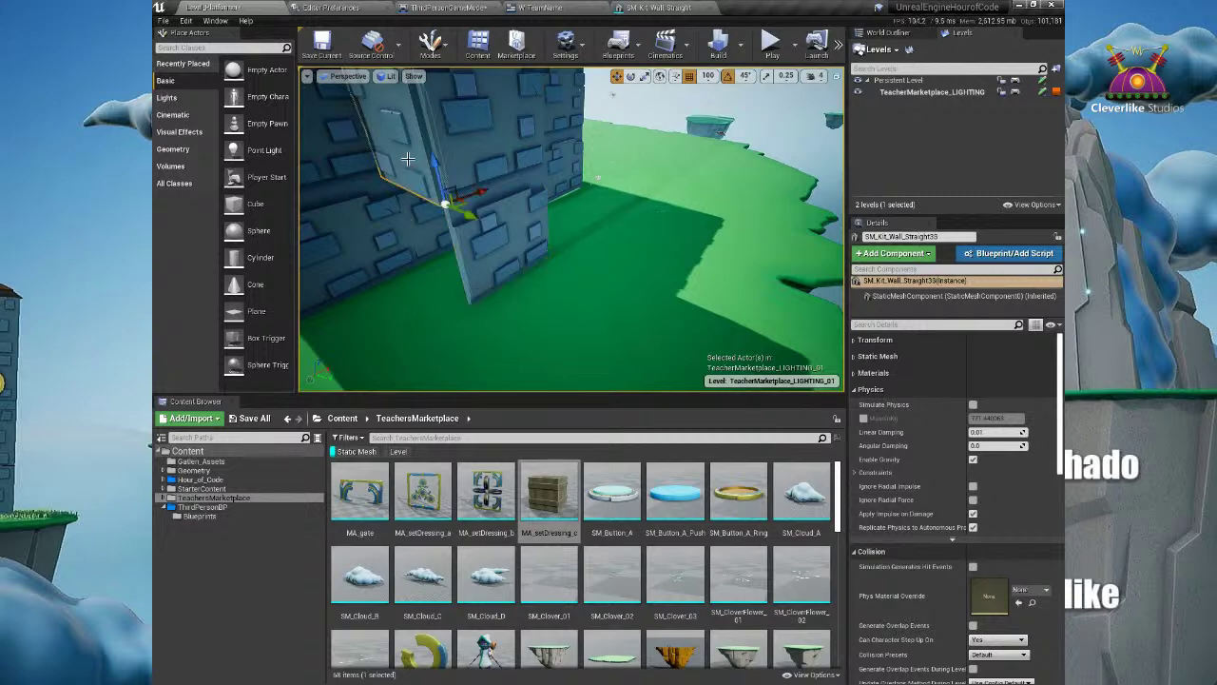
alt+drag(445, 172, 464, 270)
right_drag(465, 270, 478, 191)
click(460, 155)
alt+drag(452, 240, 478, 338)
right_drag(478, 339, 569, 269)
Step: Move the overhanging floor tile away from the house to uncover the top of the shaft
click(569, 269)
drag(478, 279, 241, 284)
right_drag(532, 227, 560, 230)
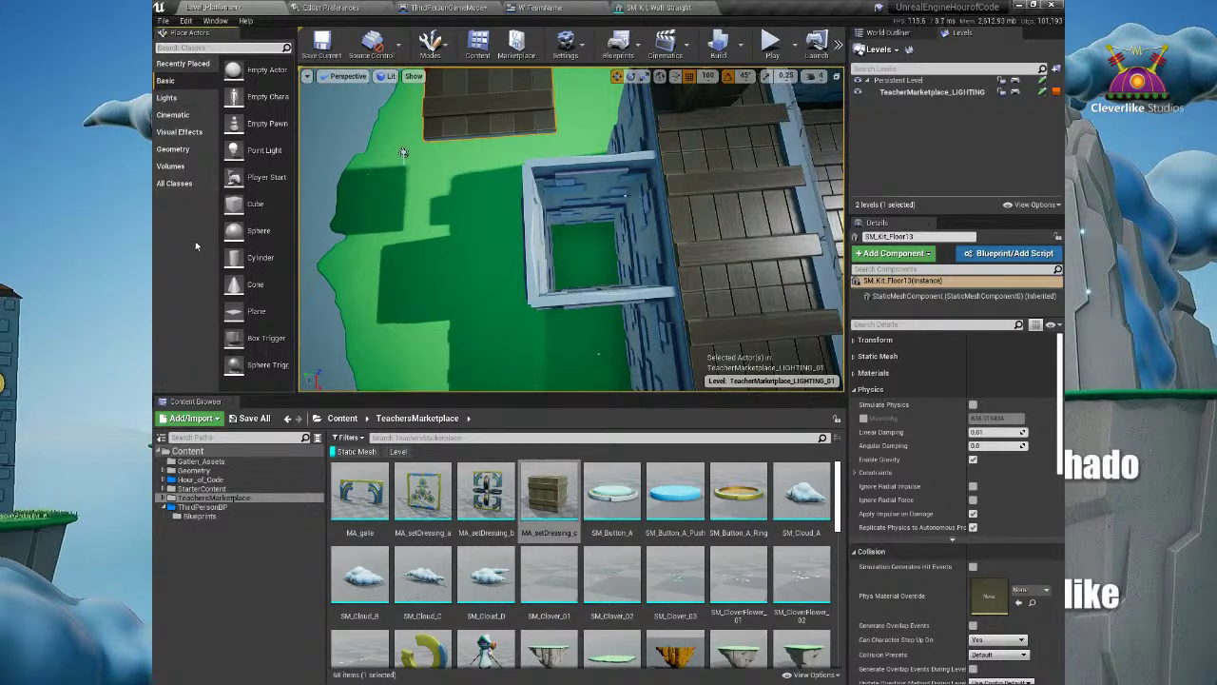
Step: Search the placeable actors for "pain" and place a Pain Causing Volume at the bottom of the shaft
click(171, 165)
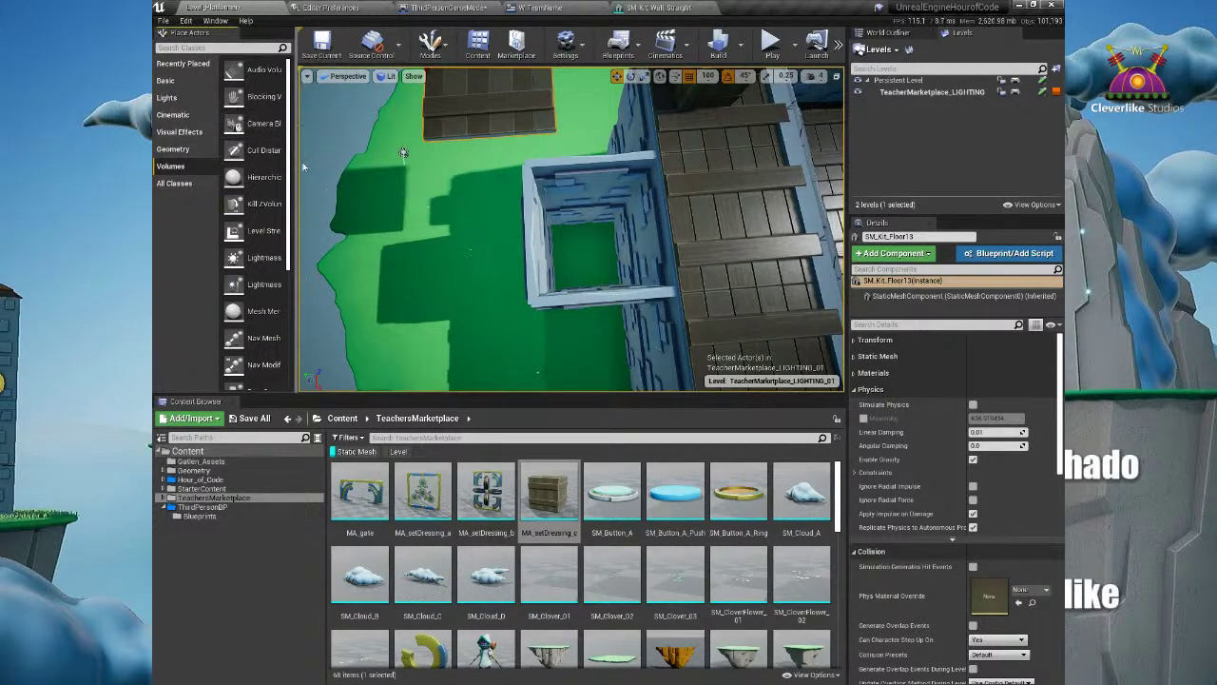
drag(298, 170, 339, 170)
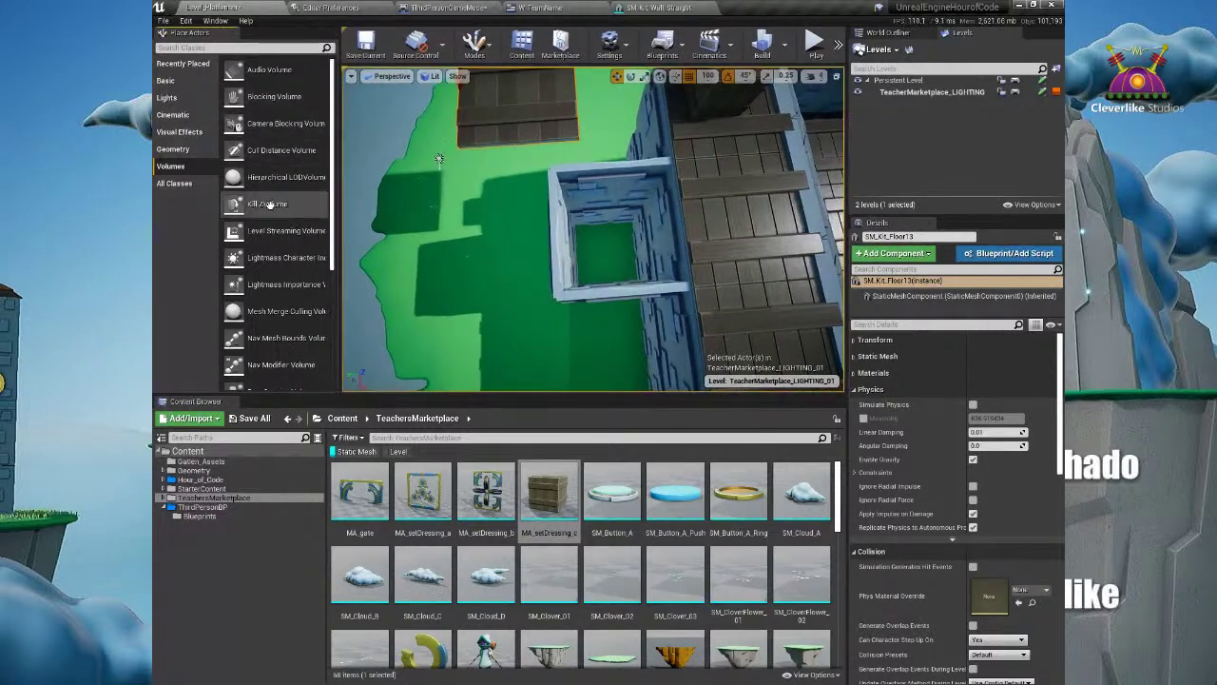
click(266, 52)
text(pain)
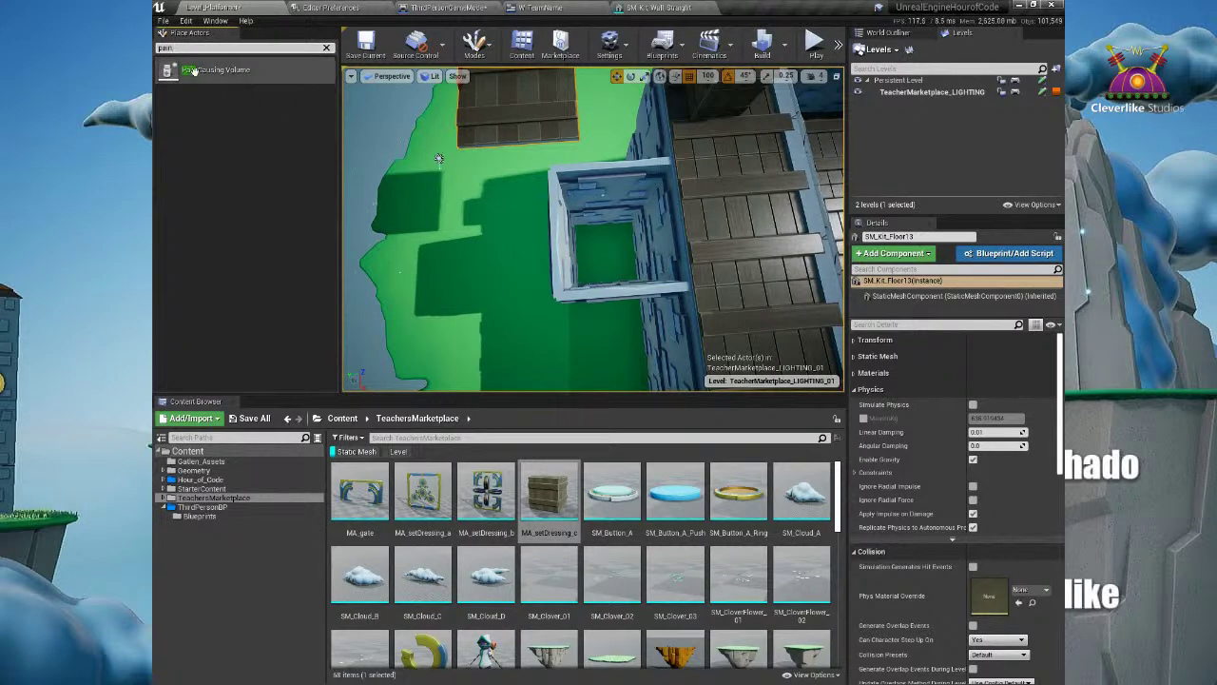
drag(616, 257, 605, 256)
Step: Play from the upper floor beside the shaft, walk the character into it to test the trap, and end the session
right_drag(709, 210, 904, 186)
right_click(641, 211)
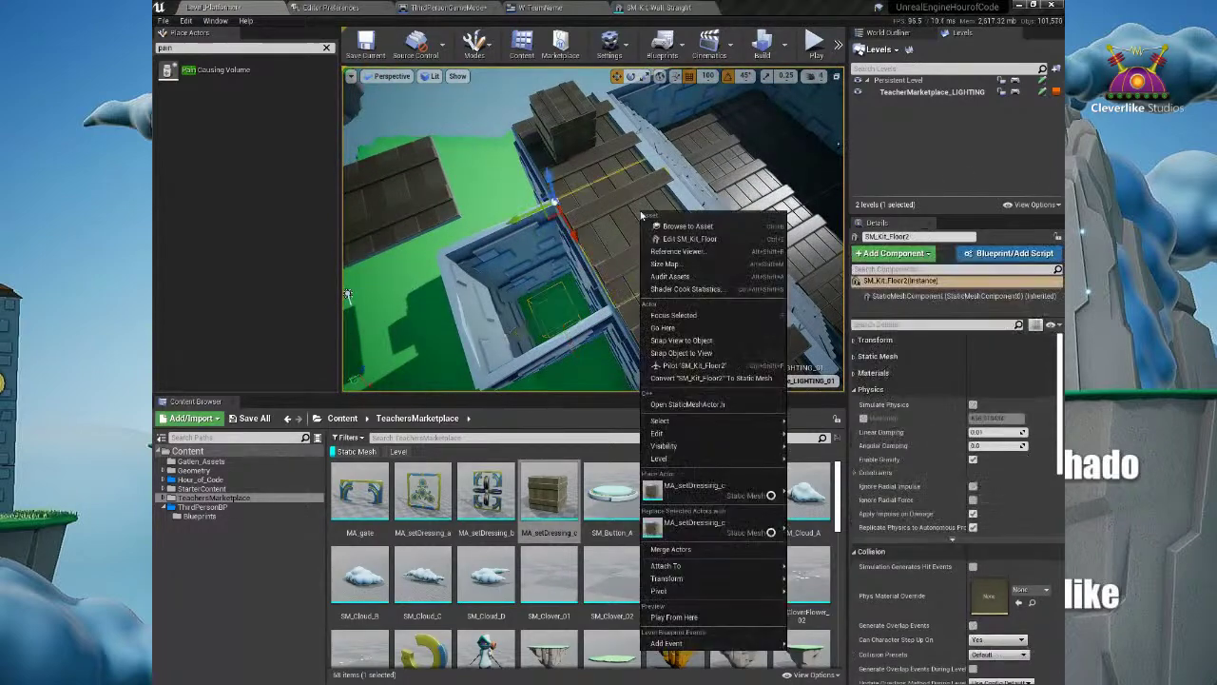
click(702, 623)
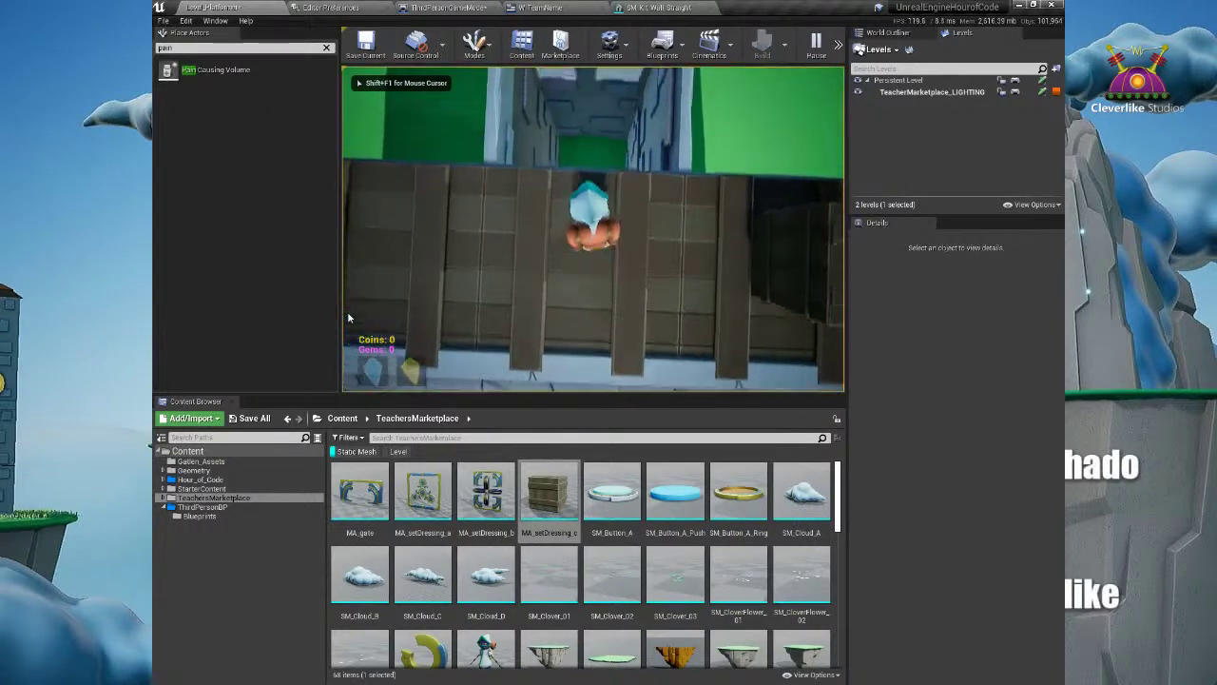
key(w)
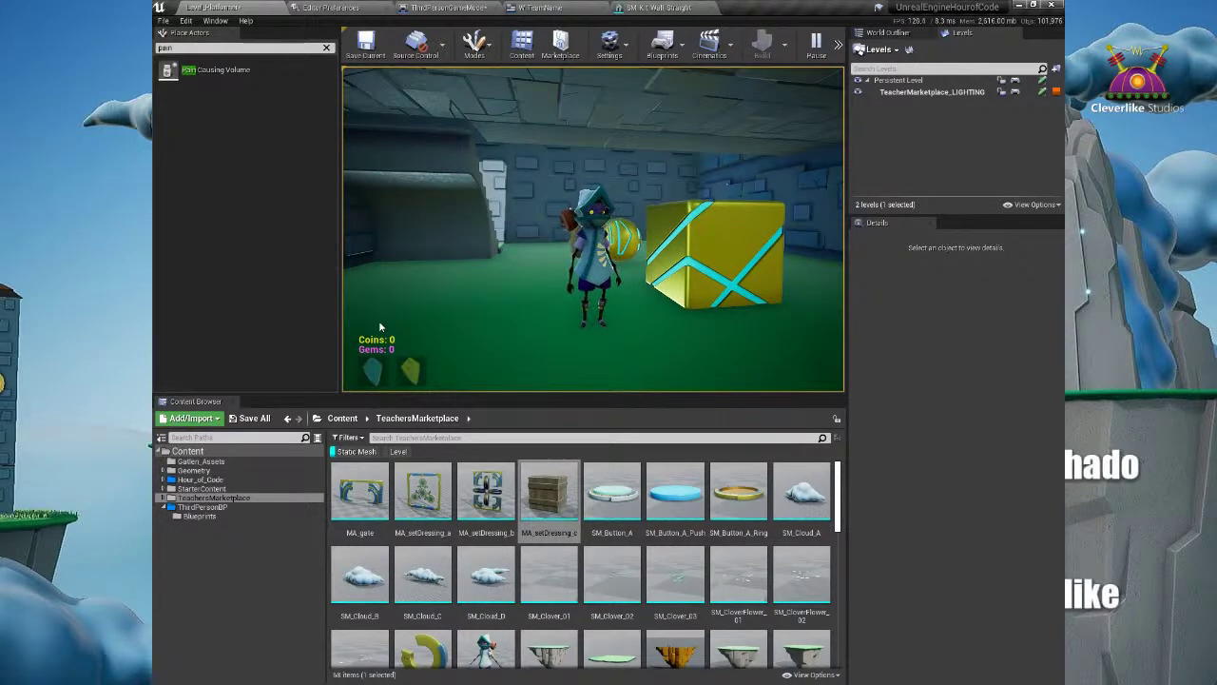
key(Escape)
Step: Move the detached floor tile back over the shaft so it covers the opening beside the upper floor
right_drag(702, 103, 556, 242)
click(538, 243)
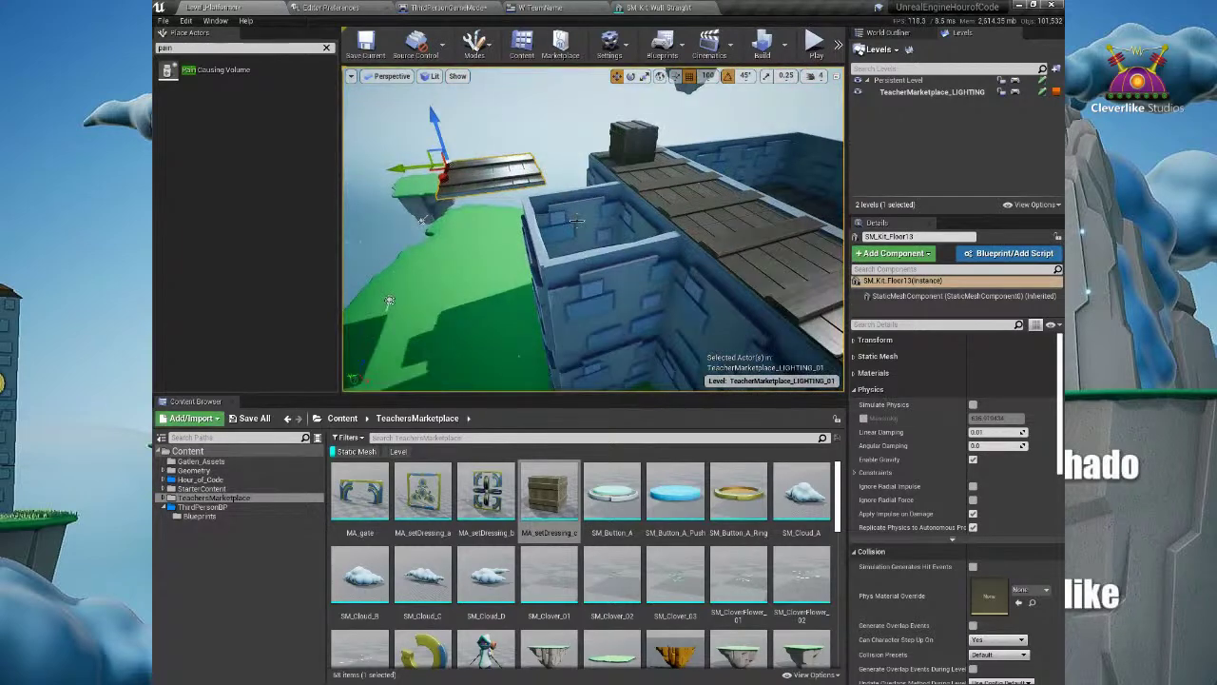
right_drag(586, 154, 555, 152)
drag(481, 200, 589, 224)
mouse_move(542, 303)
right_down()
mouse_move(568, 297)
mouse_move(555, 294)
right_up()
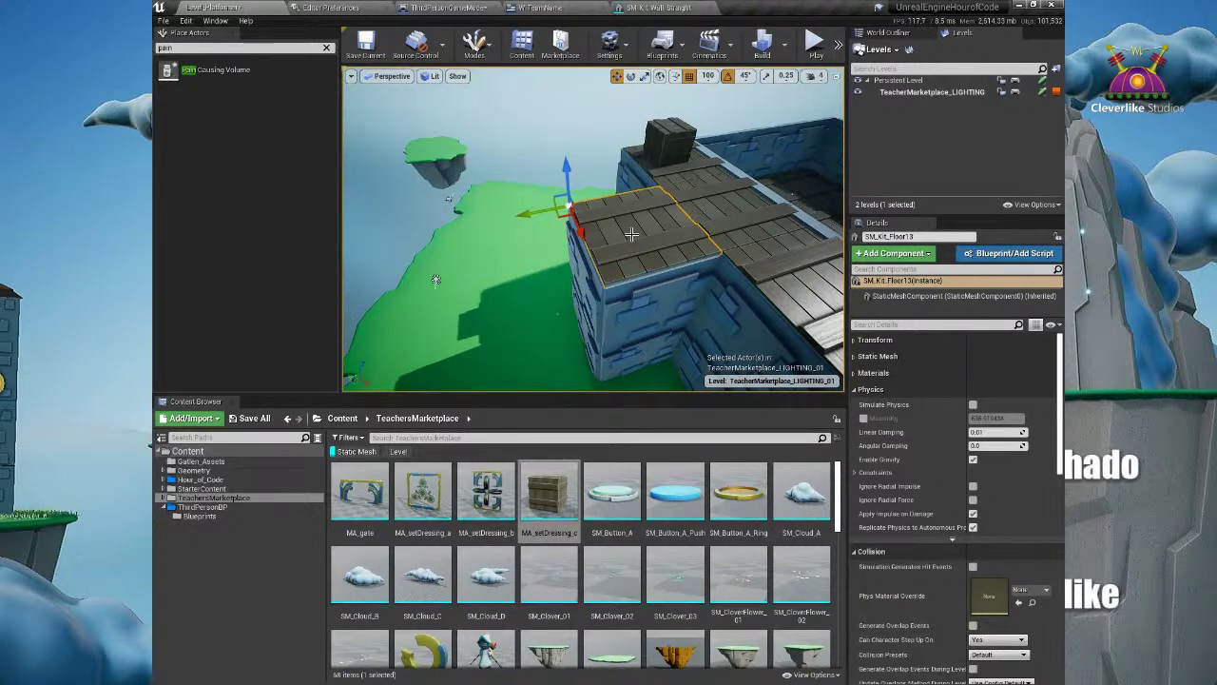
Step: Try rotating the floor tile that covers the shaft like a trapdoor, and undo the rotations
key(e)
drag(524, 180, 690, 264)
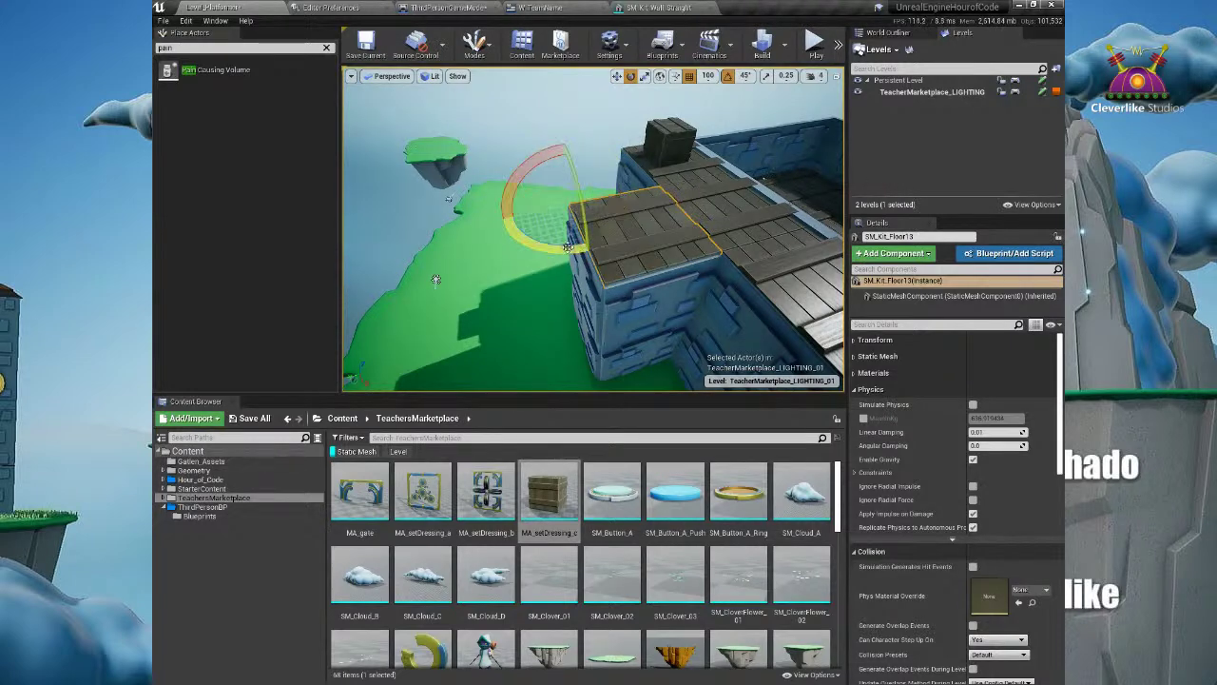
right_drag(553, 240, 614, 255)
drag(613, 255, 763, 308)
key(ctrl+z)
key(ctrl+z)
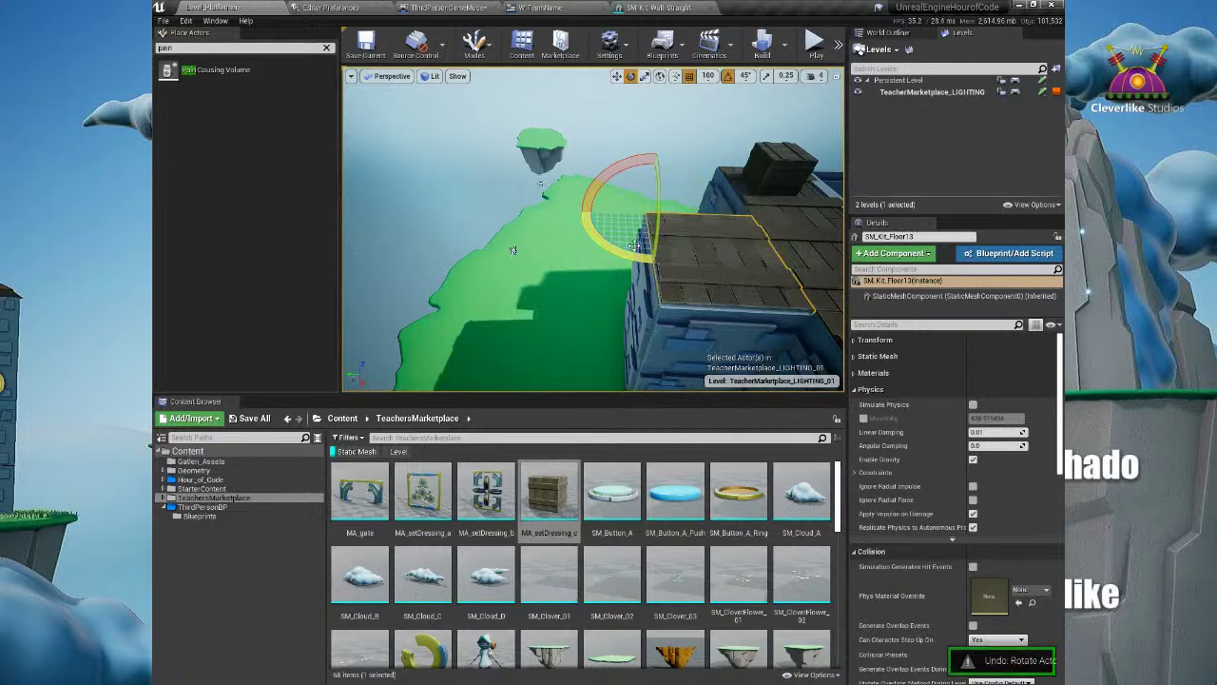
right_drag(743, 287, 788, 164)
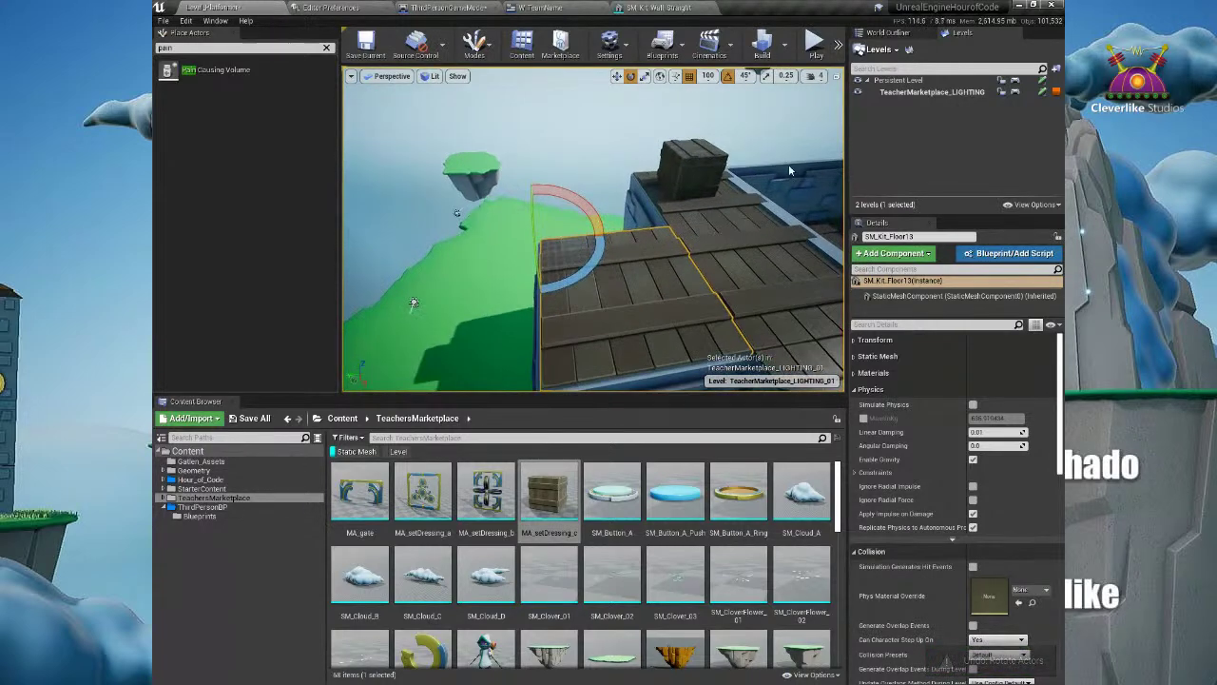
mouse_move(640, 278)
right_down()
mouse_move(635, 324)
mouse_move(641, 282)
right_up()
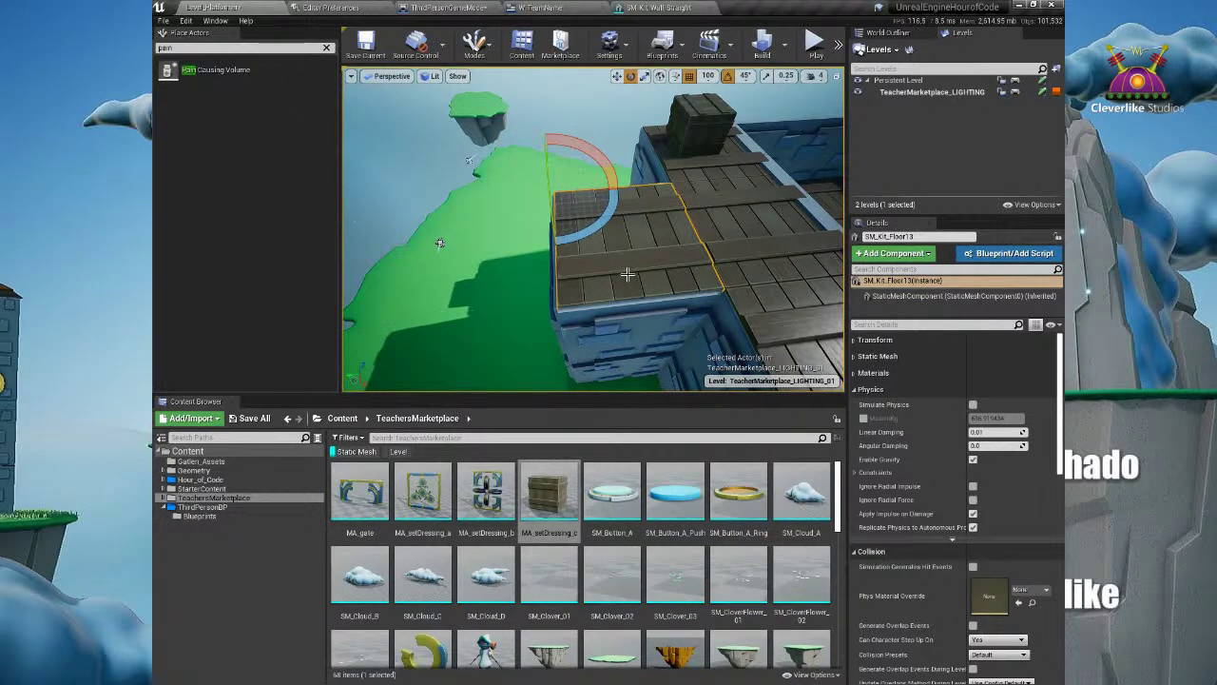
Step: Open the first asset folder under Content and hide the TeacherMarketplace_LIGHTING level
click(227, 462)
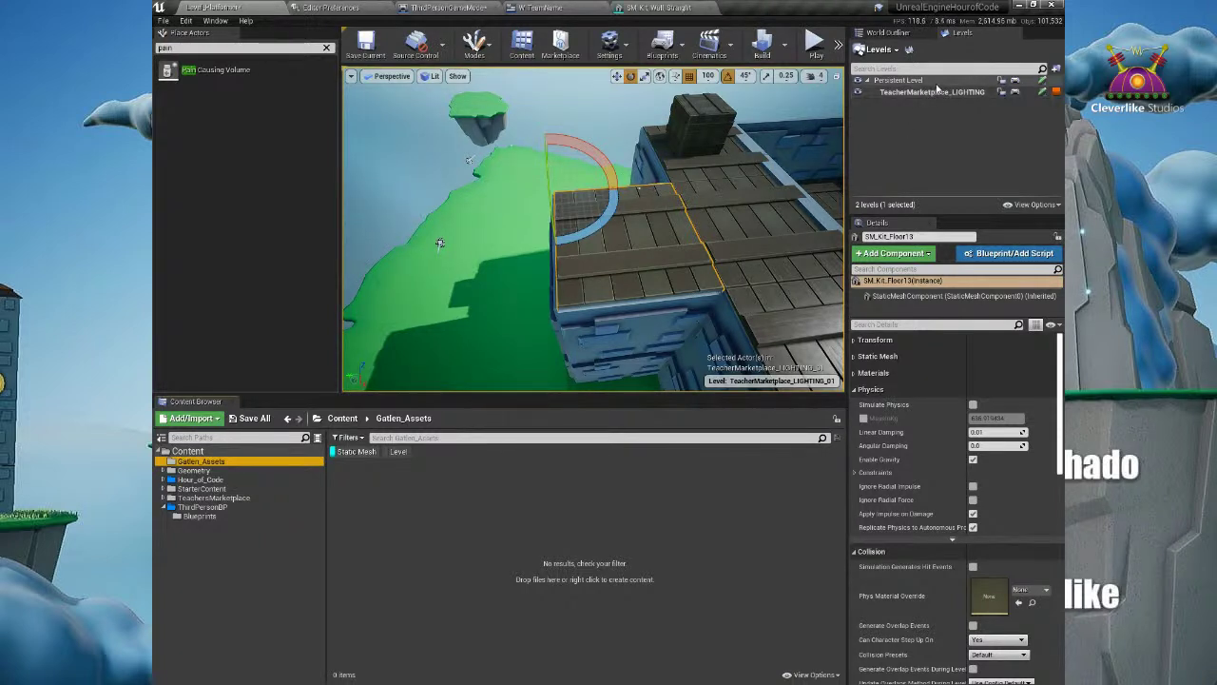
scroll(675, 279, down, 8)
scroll(675, 279, down, 4)
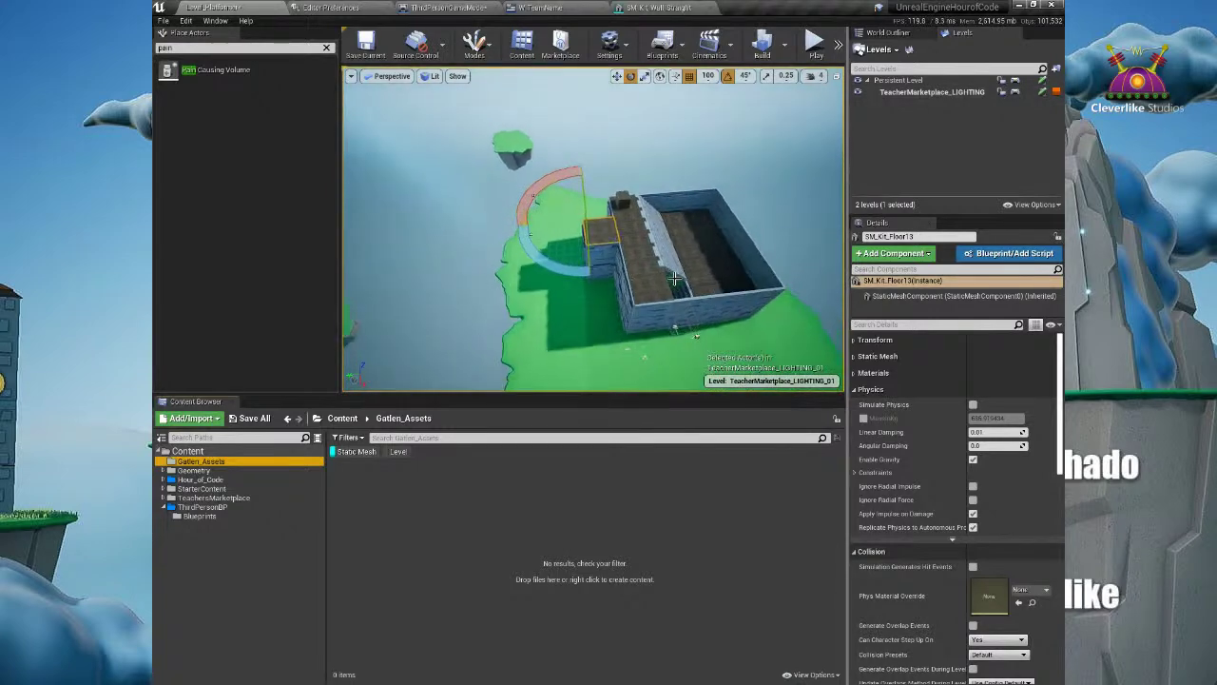
right_drag(628, 312, 673, 349)
scroll(670, 274, down, 2)
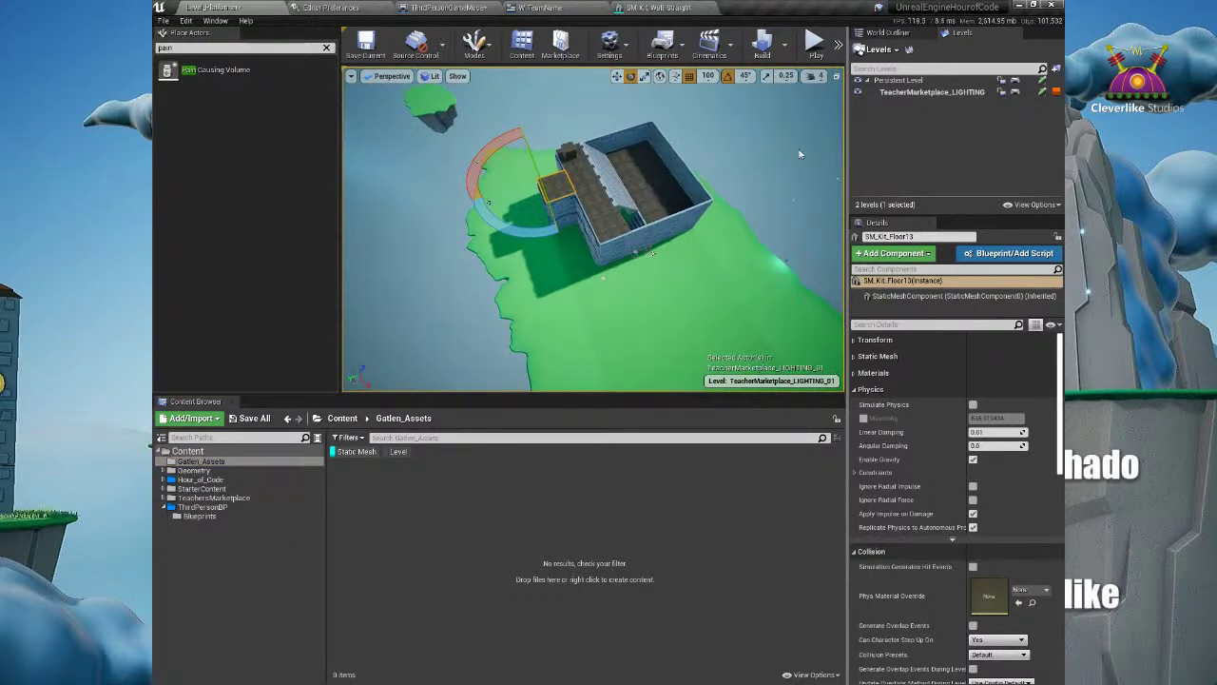
click(857, 93)
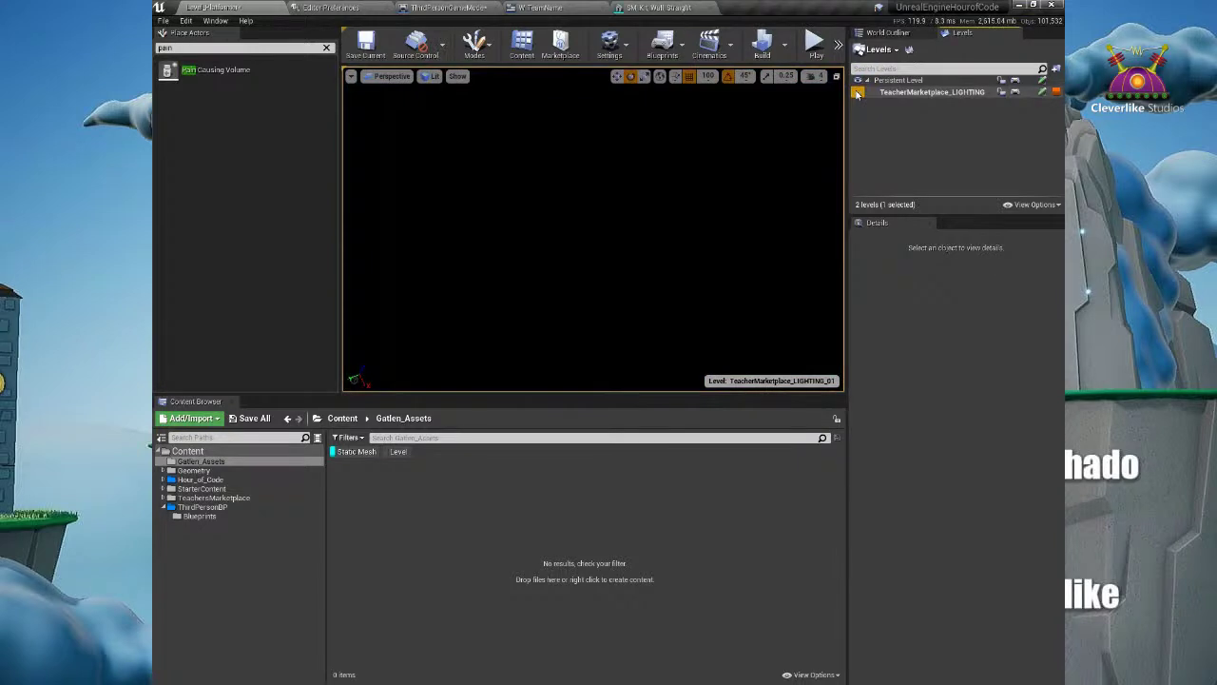
Step: Show the TeacherMarketplace_LIGHTING level again and box-select the entire house together with the actors around it
click(857, 92)
right_drag(570, 238, 1011, 503)
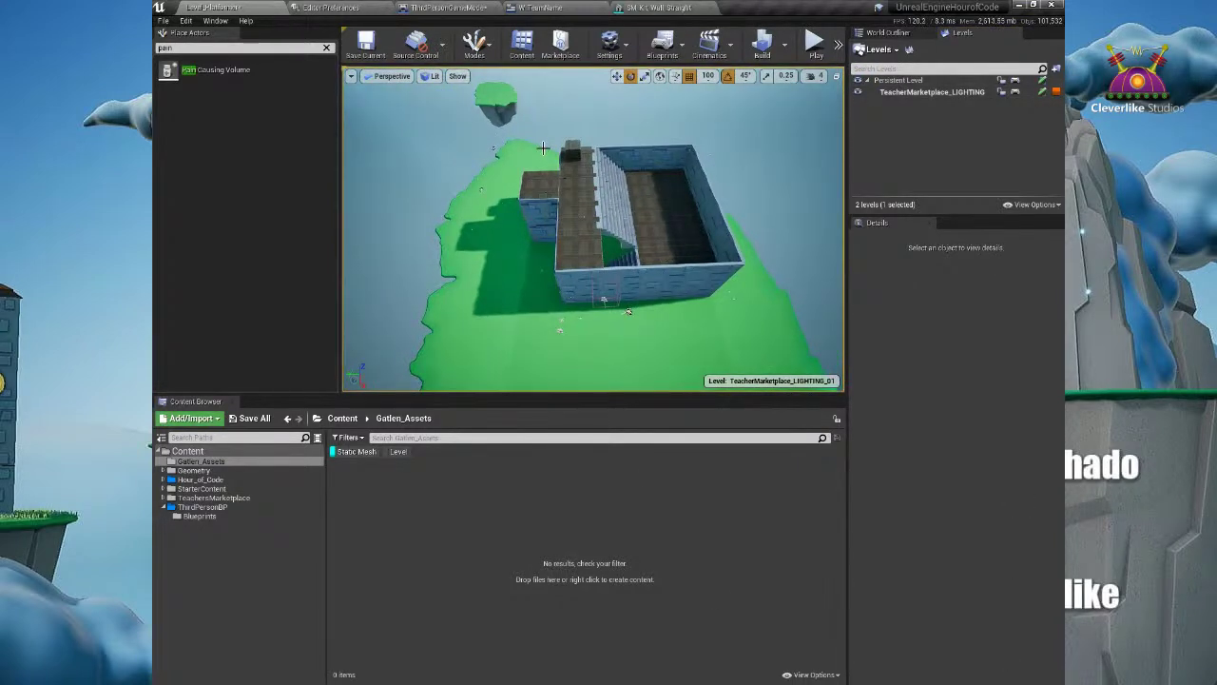
ctrl+alt+drag(482, 131, 809, 329)
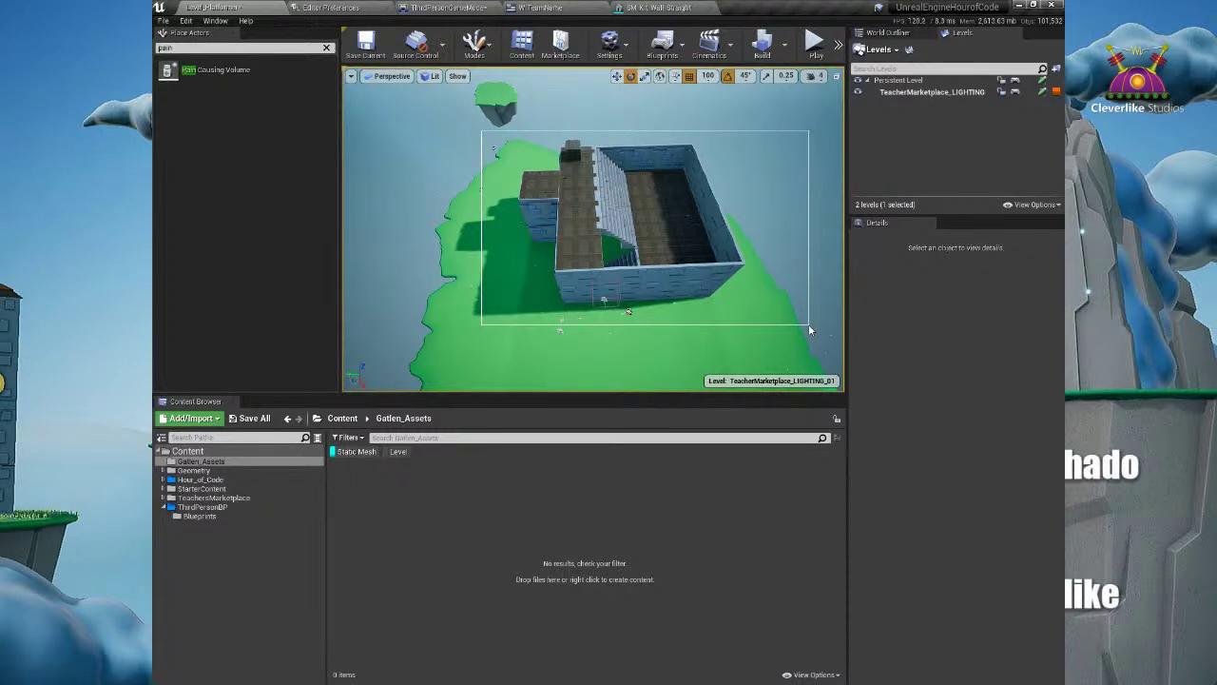
ctrl+alt+drag(810, 330, 809, 325)
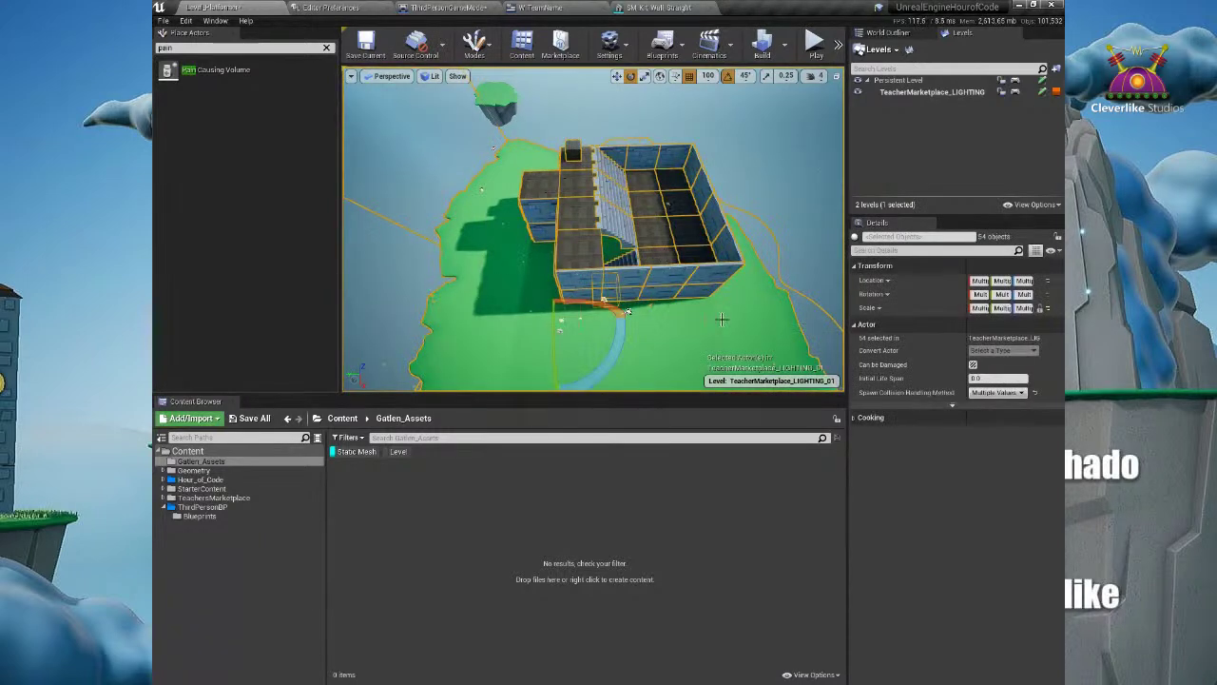
Step: Remove the island ground and the helper actors beside the house's outer wall from the selection
ctrl+click(486, 241)
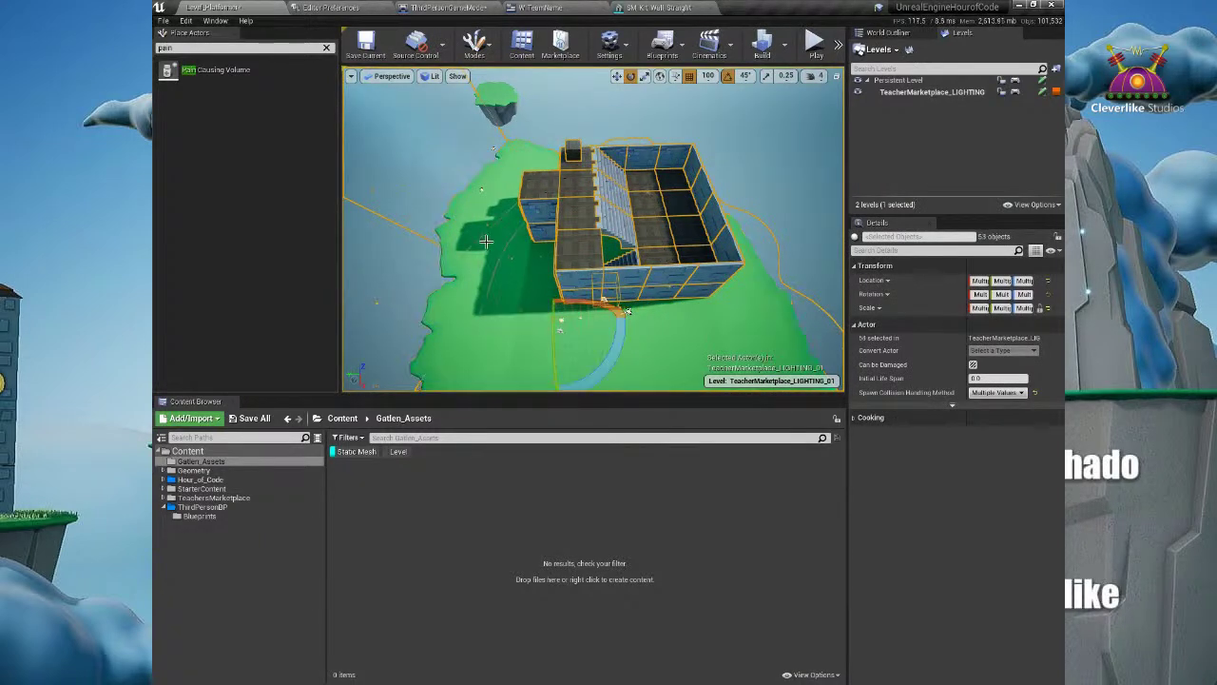
right_drag(487, 246, 919, 397)
ctrl+click(542, 203)
ctrl+click(698, 155)
right_drag(698, 193, 629, 139)
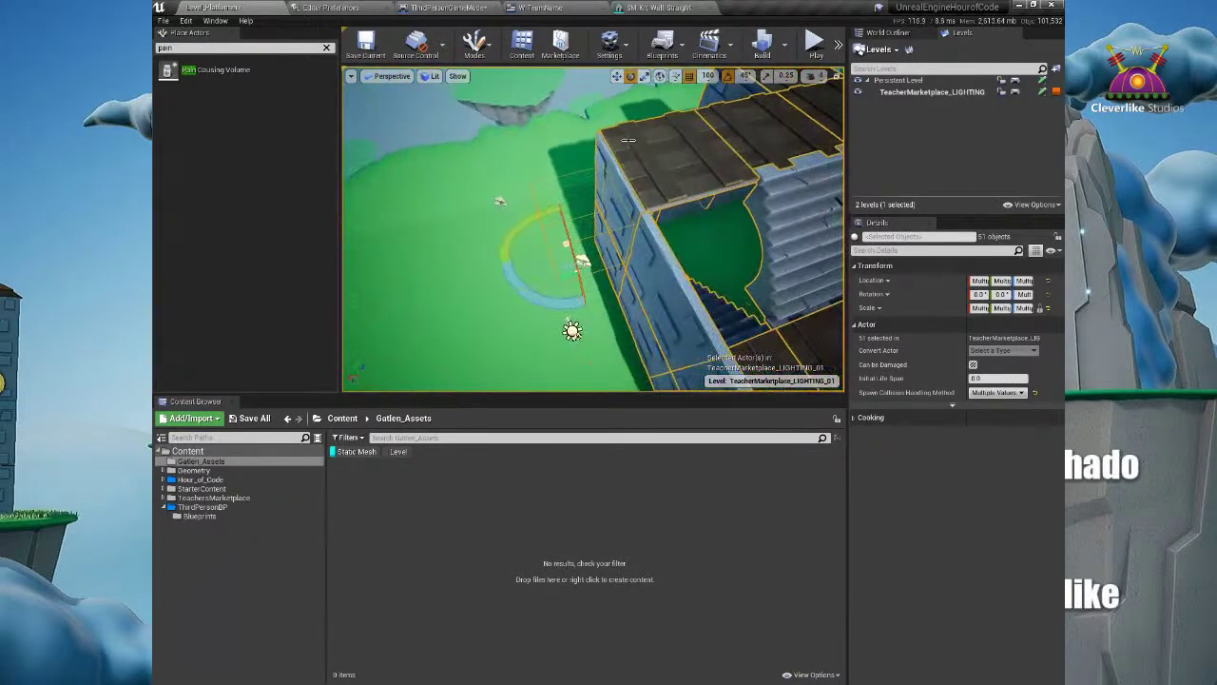
ctrl+click(587, 256)
ctrl+click(563, 244)
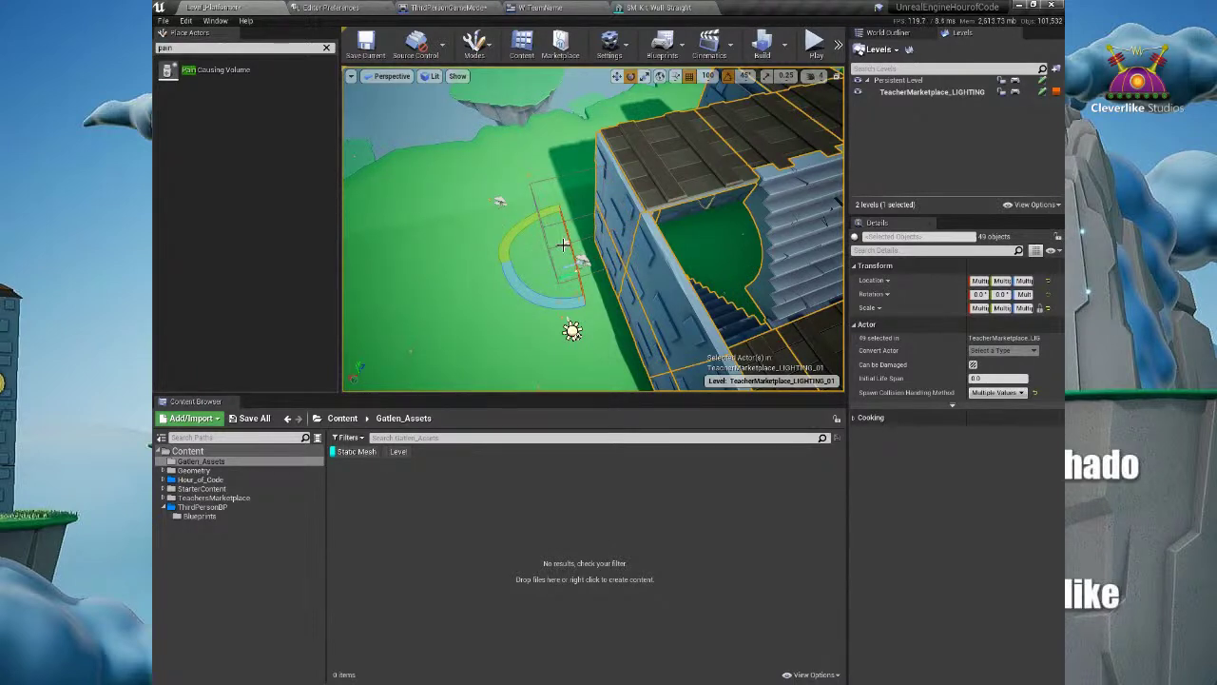
ctrl+click(569, 244)
ctrl+click(603, 231)
Step: Deselect the remaining light and helper icons on the grass near the foot of the house wall
right_drag(720, 187, 617, 234)
ctrl+click(552, 300)
scroll(573, 257, up, 6)
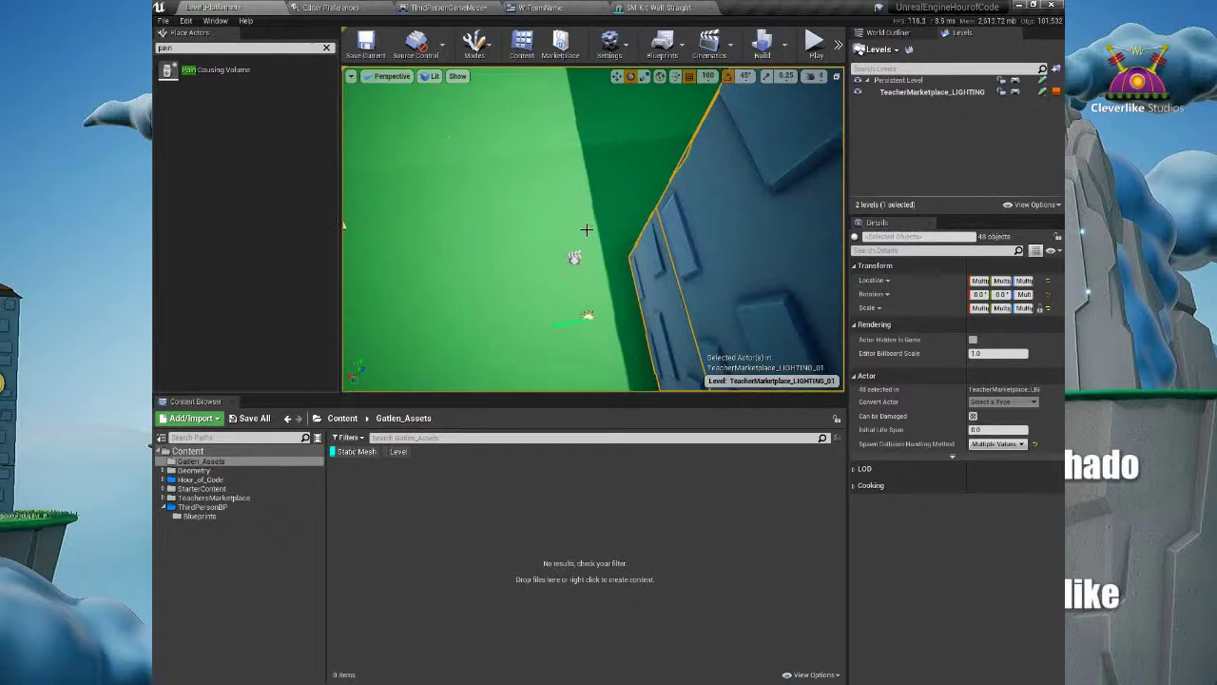
right_drag(598, 208, 772, 388)
right_drag(674, 184, 767, 208)
right_drag(609, 208, 530, 257)
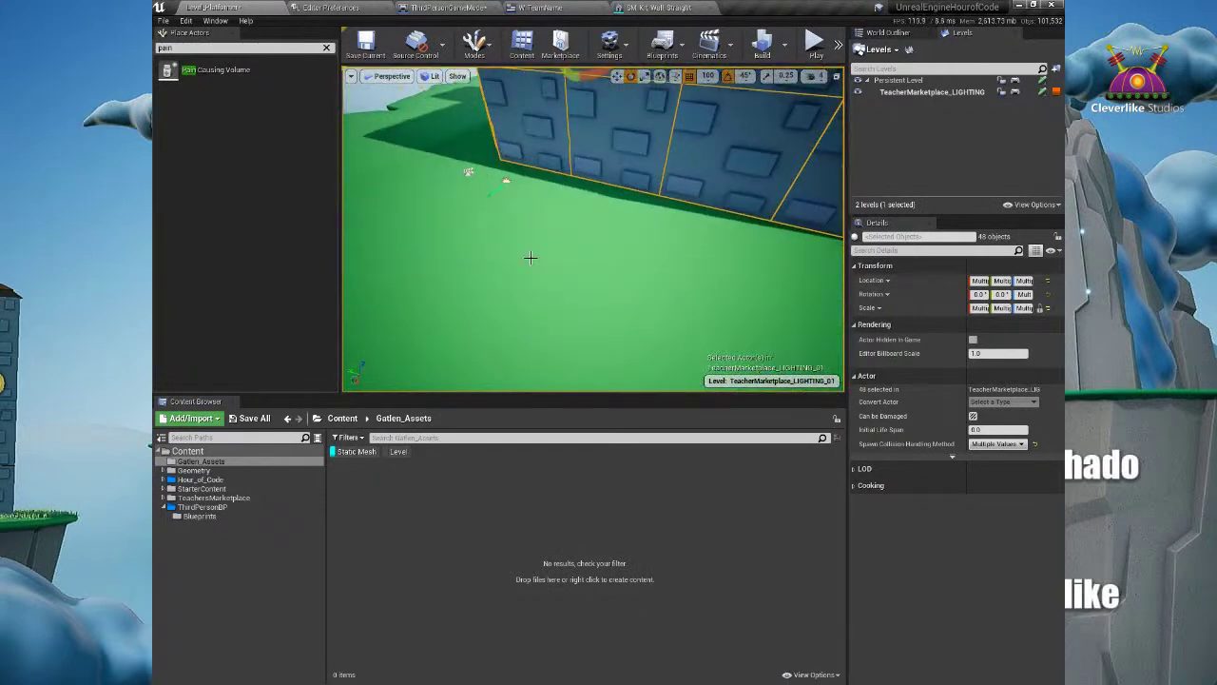
ctrl+click(505, 184)
scroll(519, 173, down, 5)
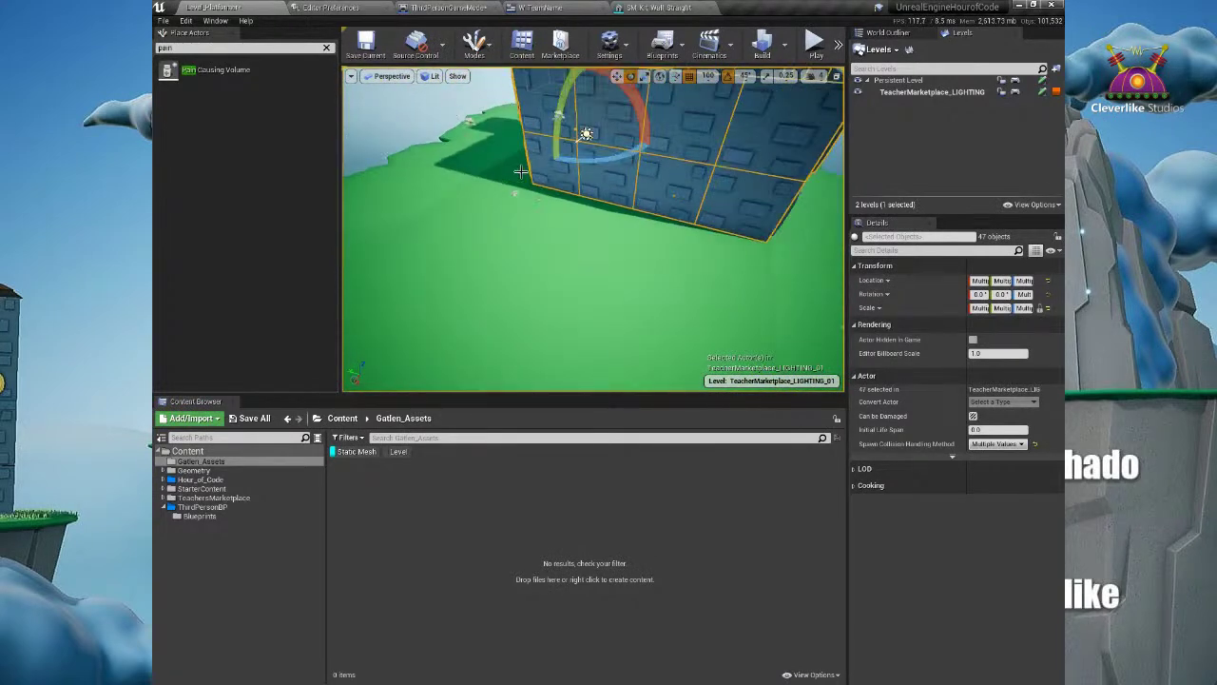
Step: Make the Persistent Level current and move the selected house actors into it
right_click(934, 82)
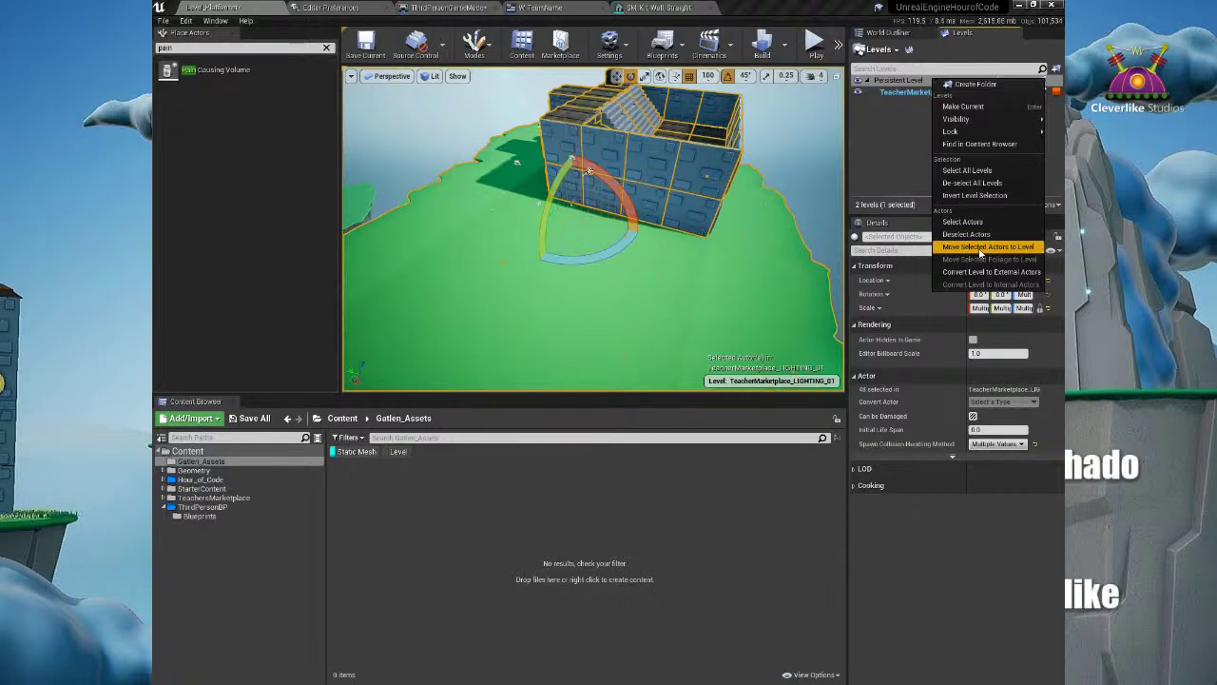
mouse_move(955, 131)
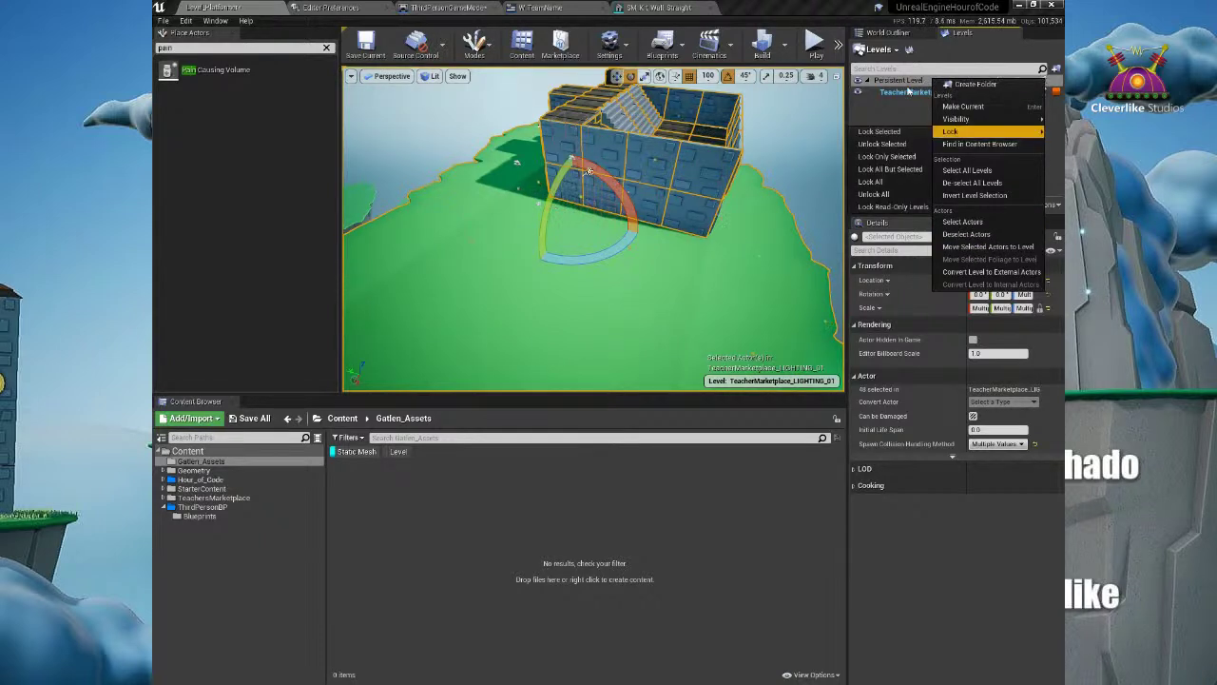
double_click(908, 81)
right_click(913, 82)
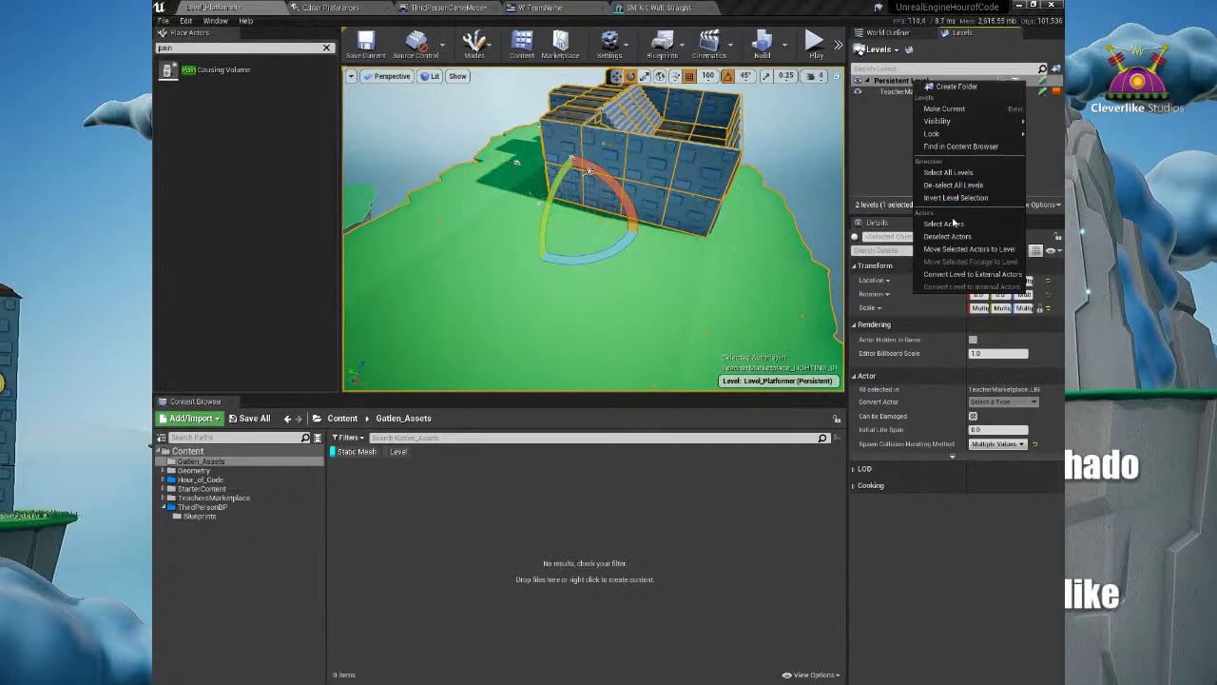
click(963, 248)
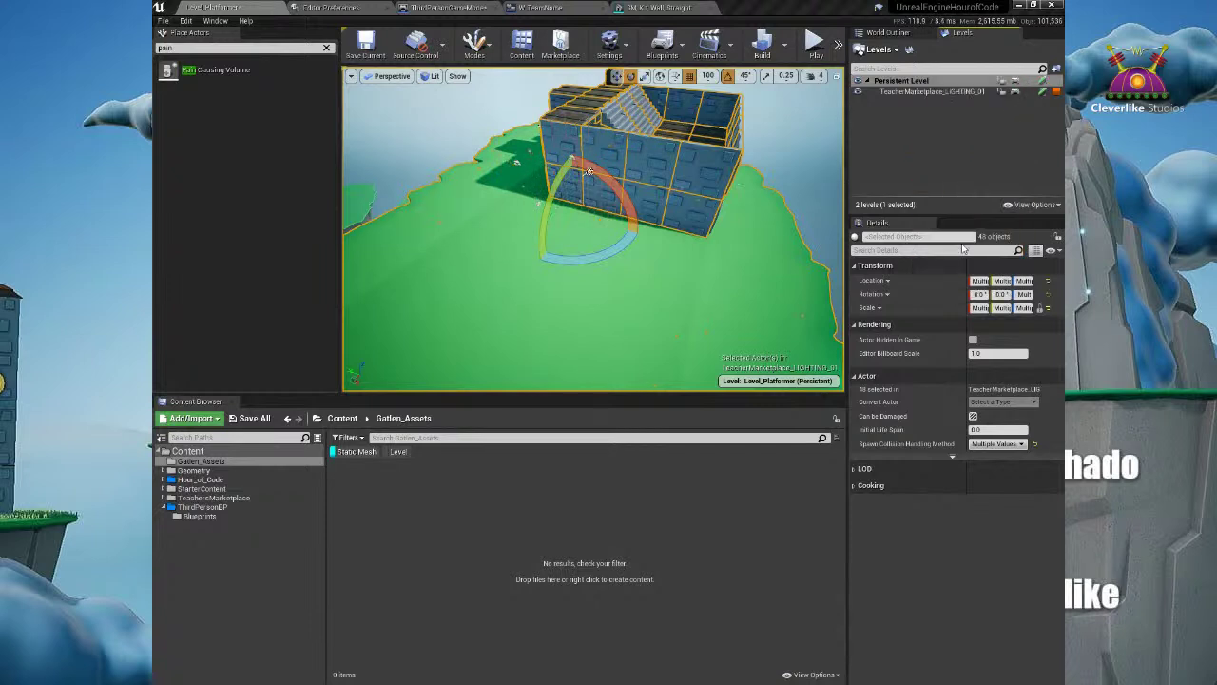
Step: Toggle the visibility of the TeacherMarketplace_LIGHTING level to check which actors still belong to it
click(859, 92)
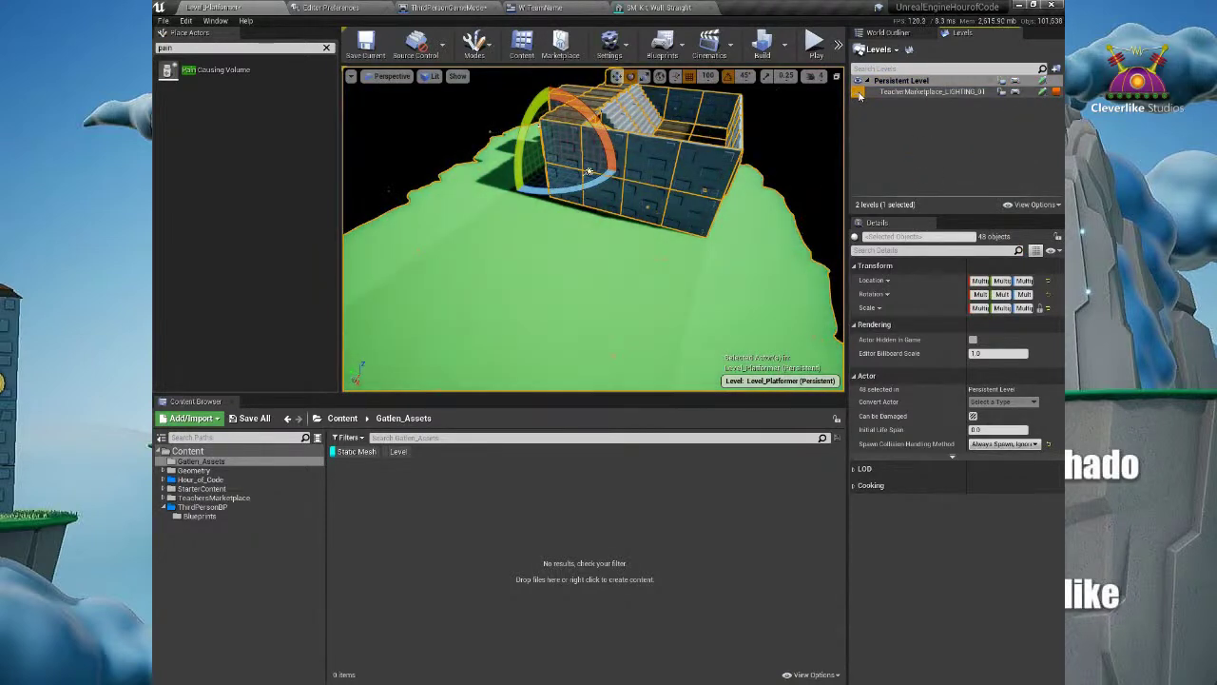
click(859, 92)
click(859, 93)
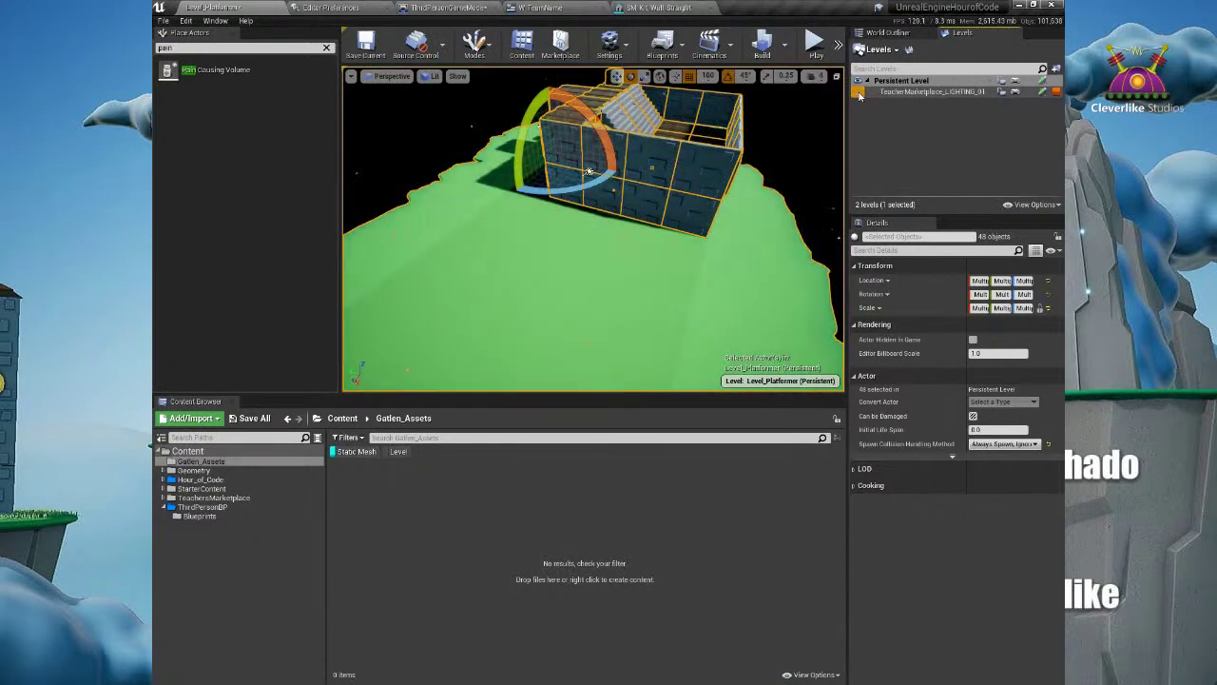
click(858, 93)
Step: Play from the house's upper floor, run the character around on it, and end the session
scroll(707, 245, up, 5)
right_drag(330, 451, 347, 4)
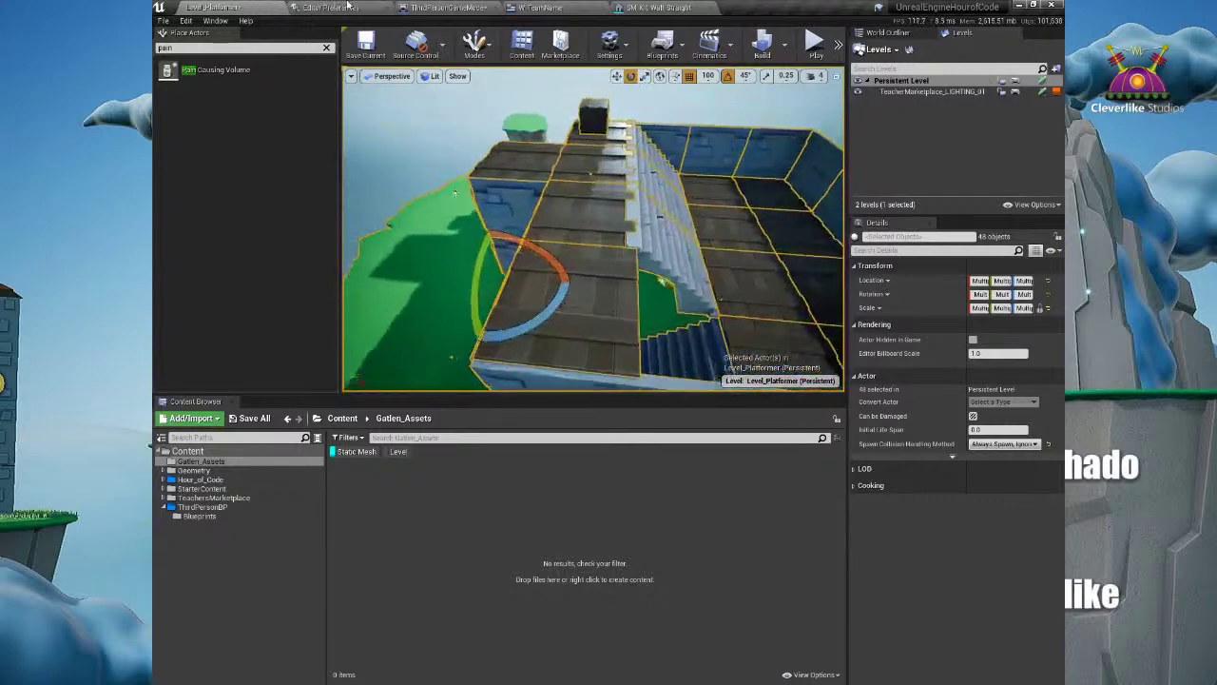
right_click(625, 194)
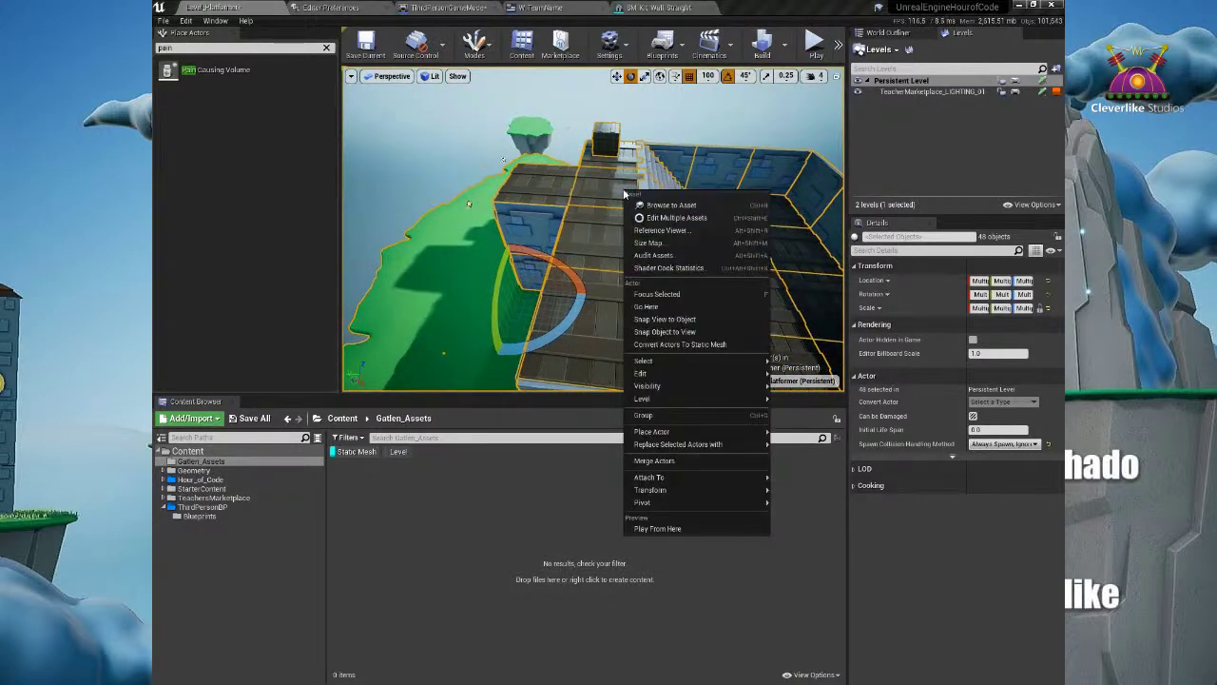
click(681, 530)
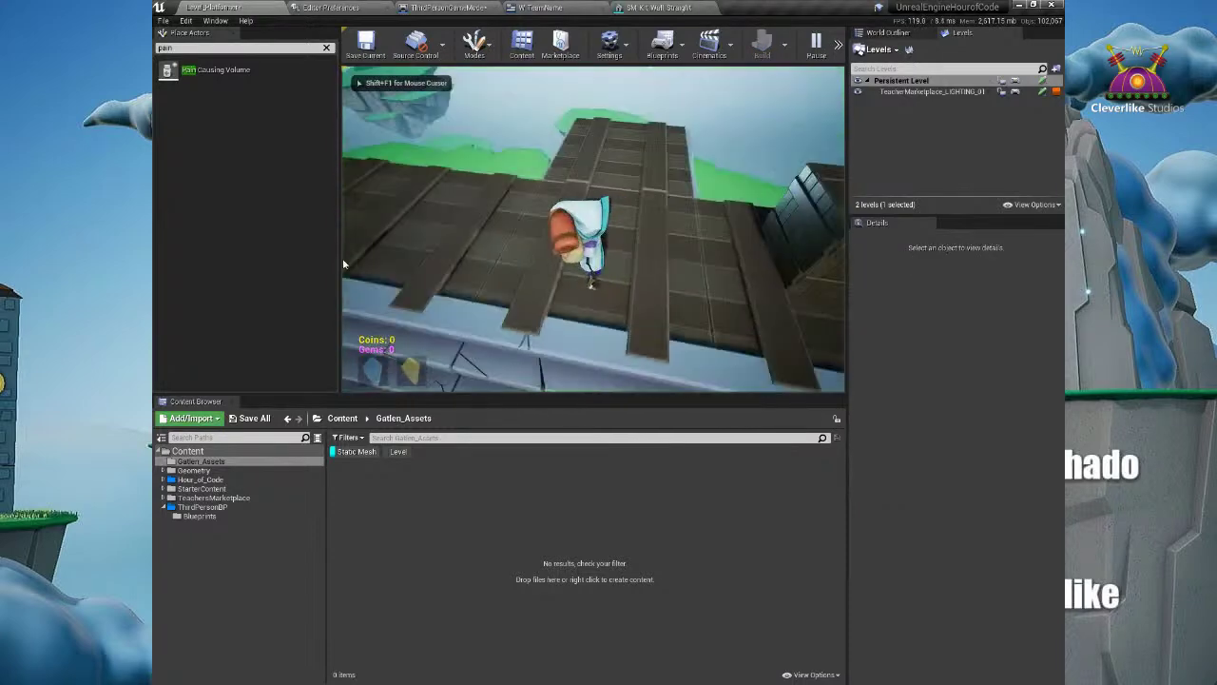
key(w)
key(s)
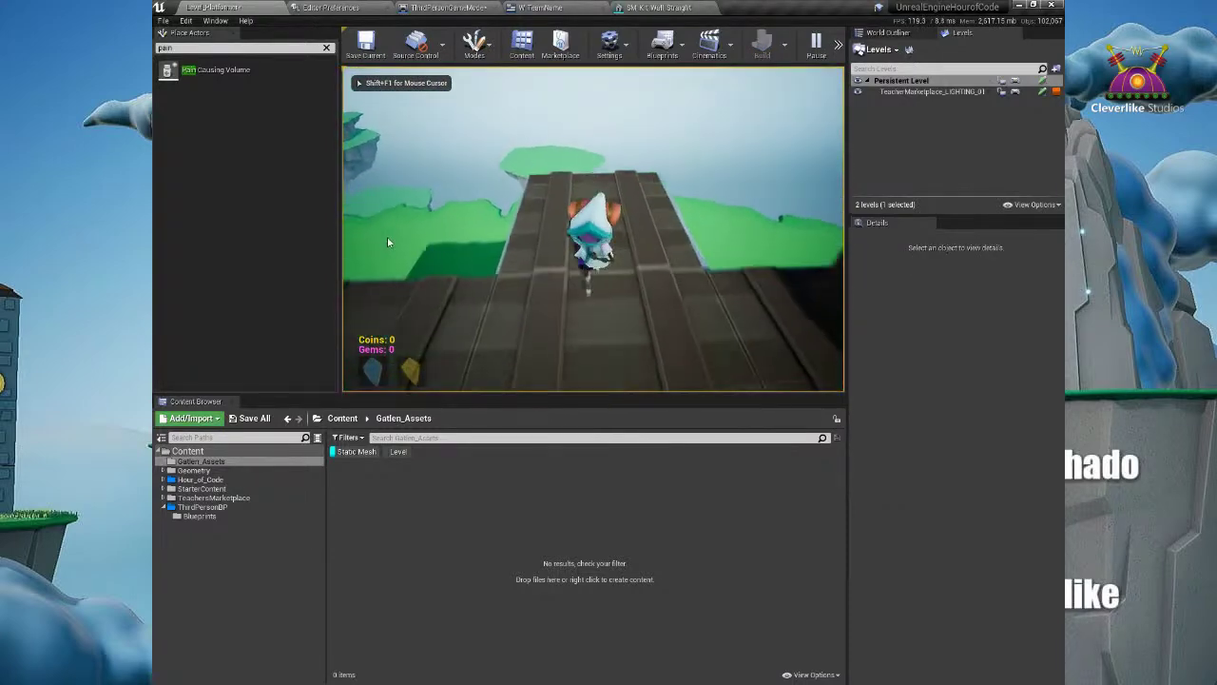
key(w)
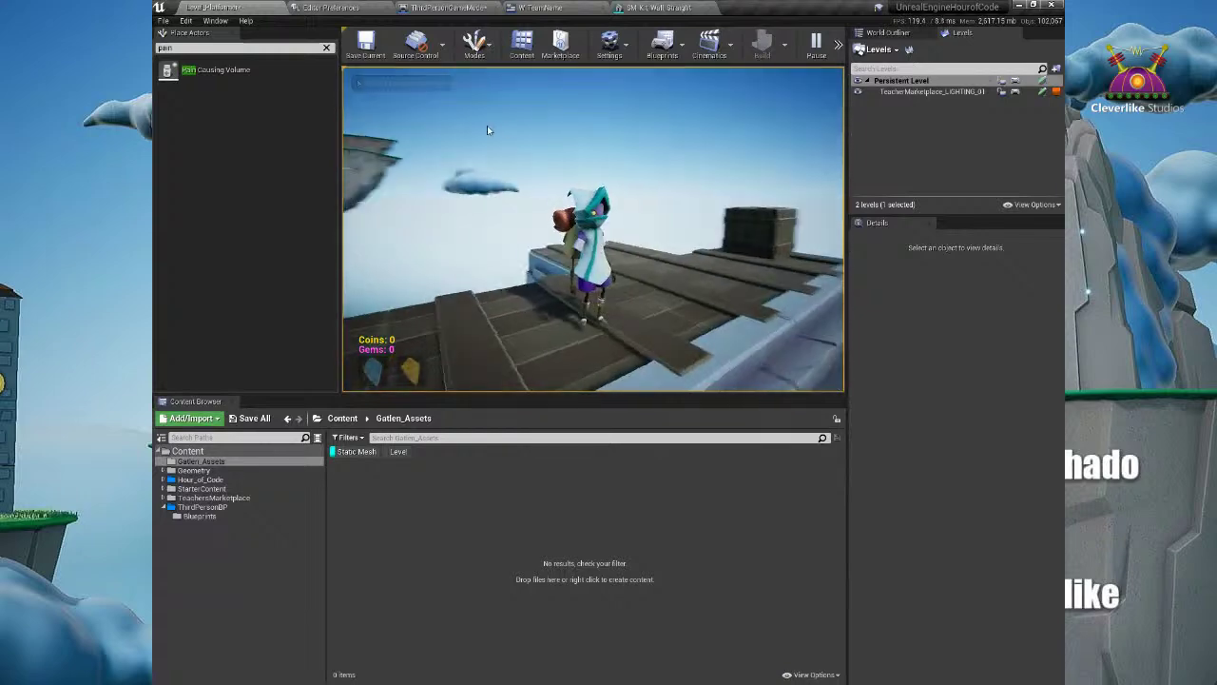
key(s)
key(w)
key(w)
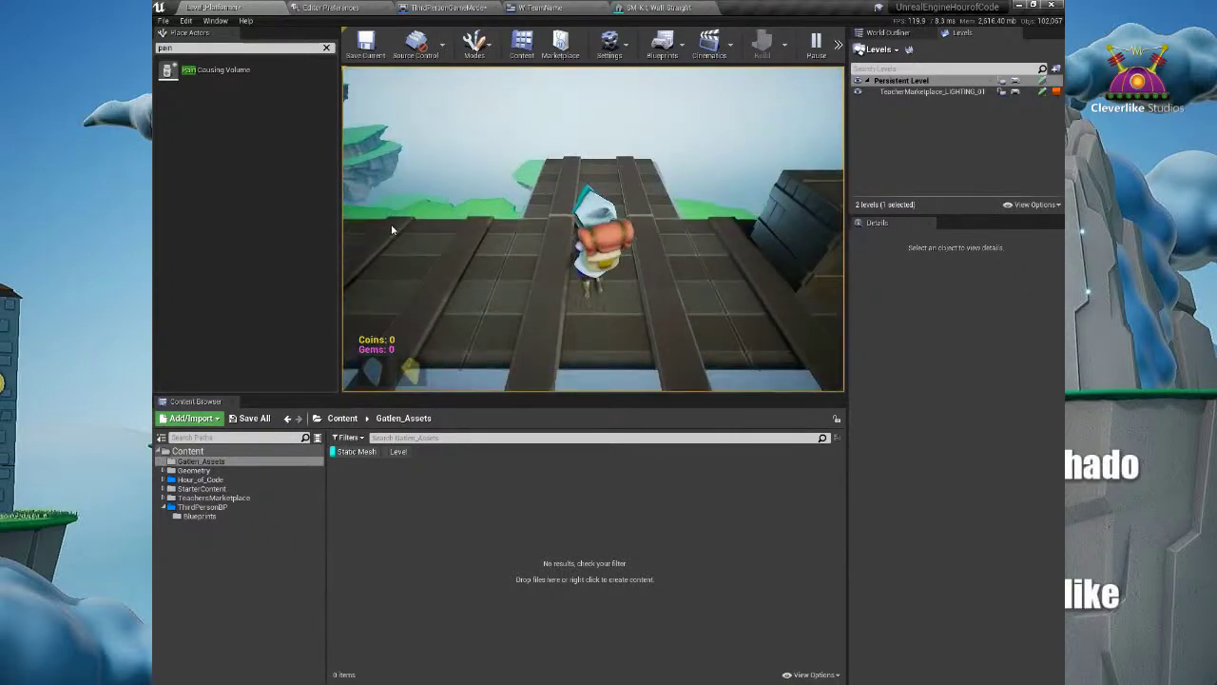
key(Escape)
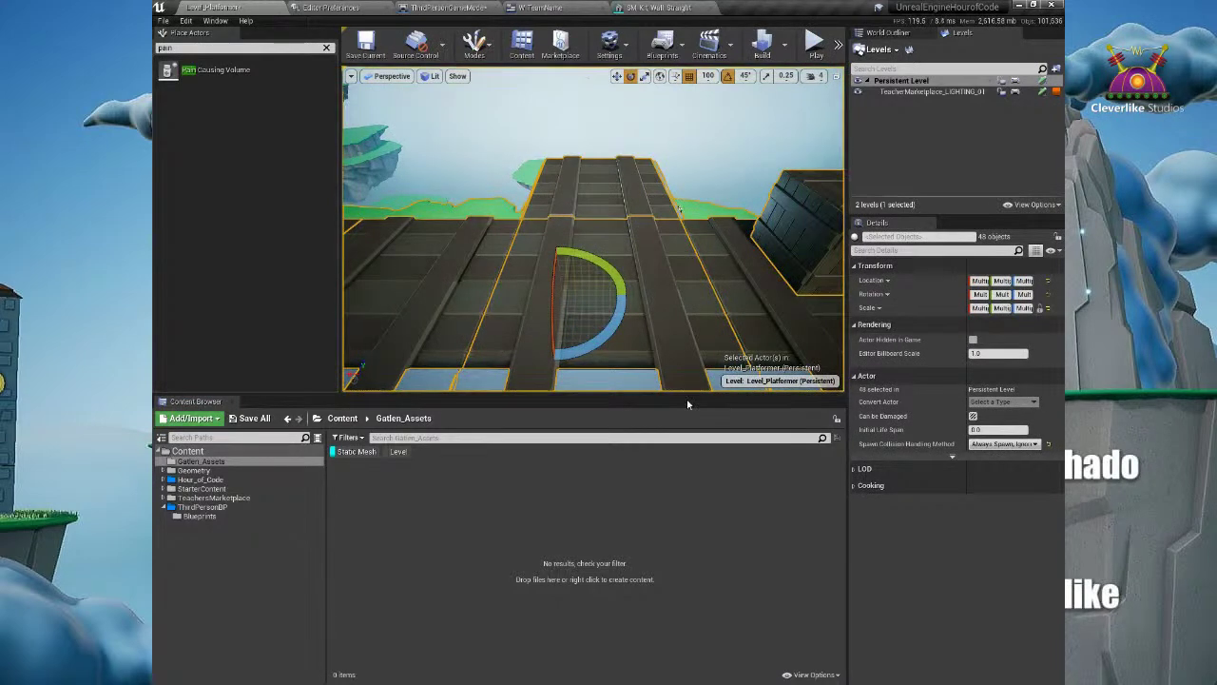
Step: Enlarge the viewport and open the Blueprints folder inside Hour_of_Code
drag(686, 397, 689, 499)
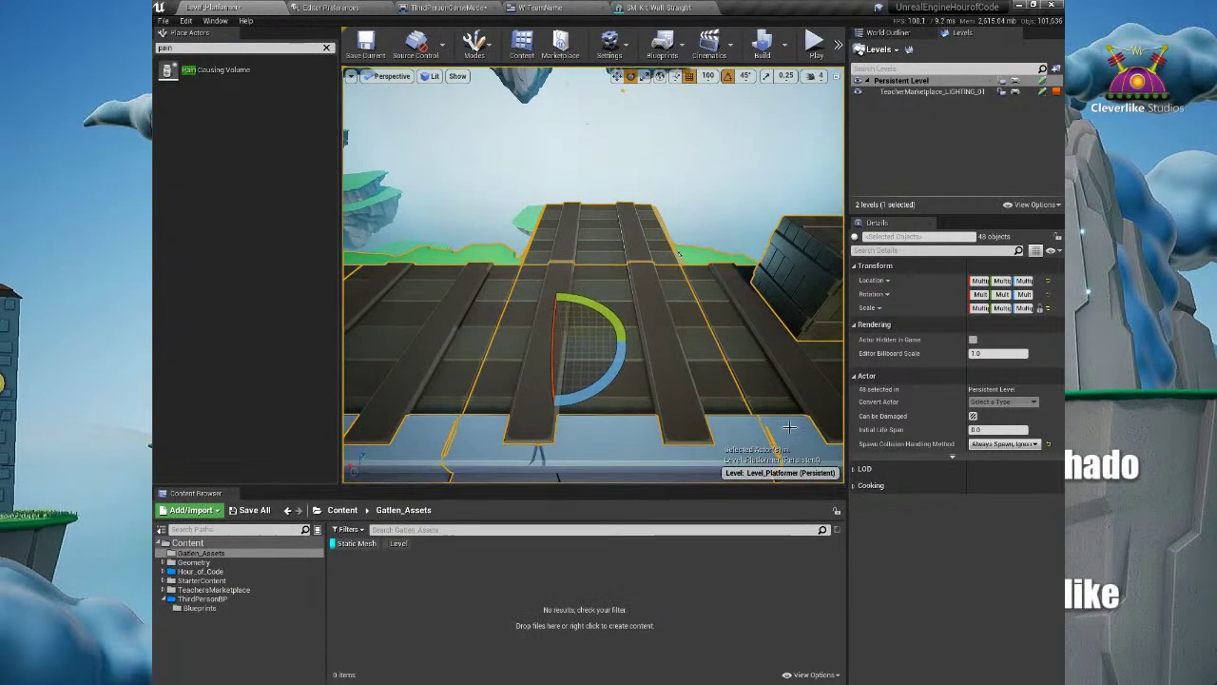
drag(847, 418, 879, 419)
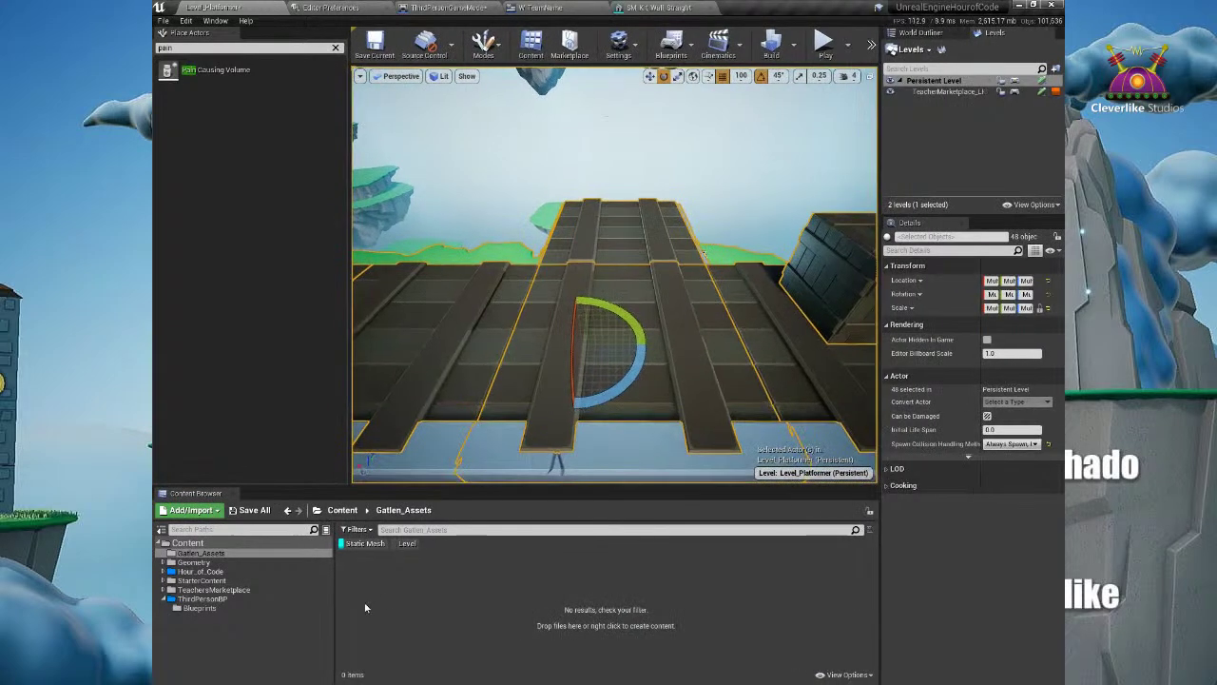
click(163, 572)
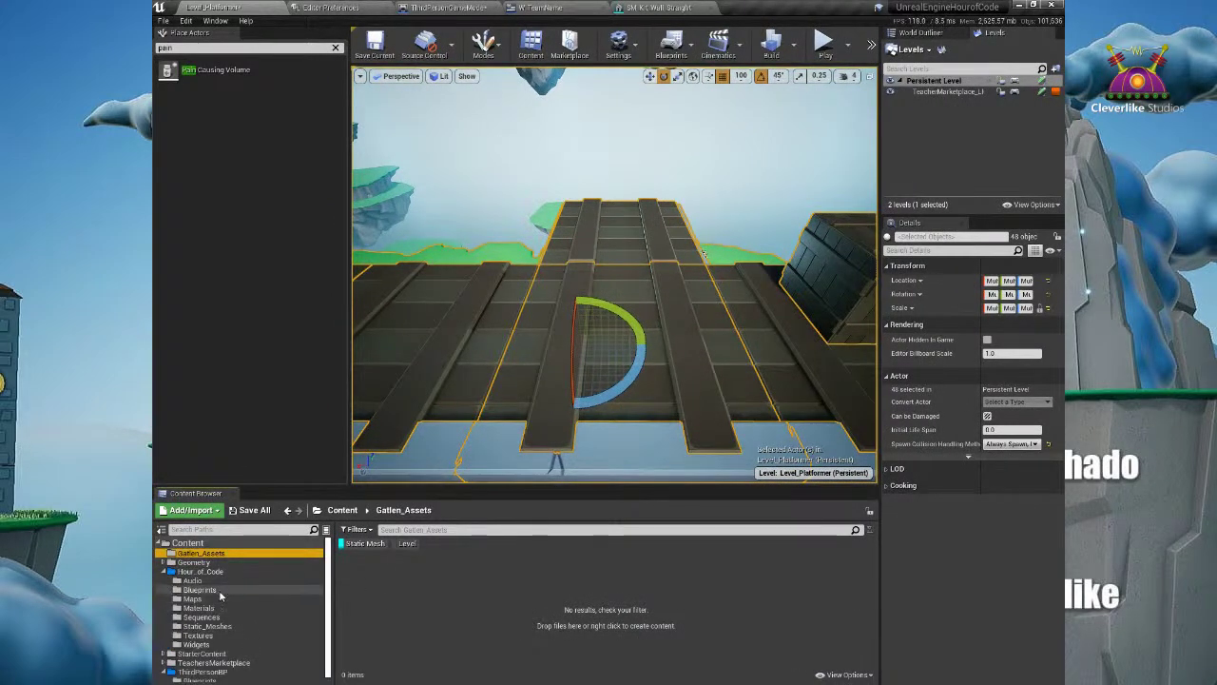
click(199, 590)
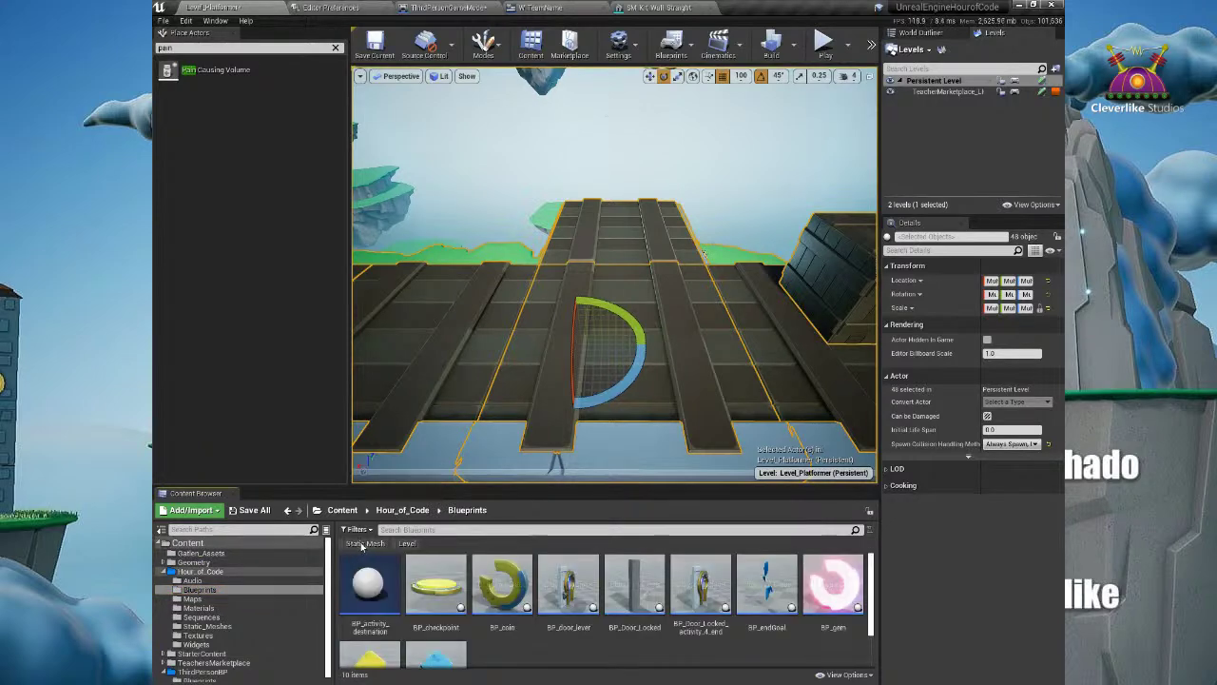
Step: Place a BP_coin on the projecting end tile of the upper floor
click(502, 585)
drag(714, 448, 619, 149)
alt+drag(620, 271, 703, 320)
right_drag(703, 325, 539, 325)
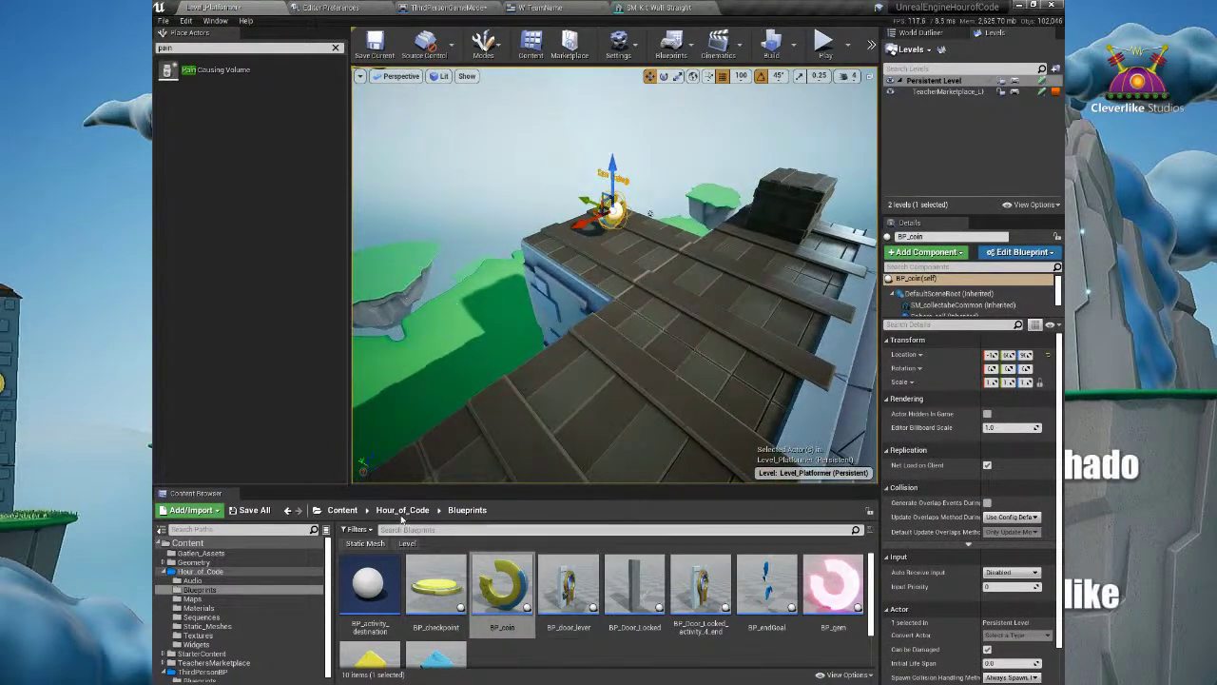
click(613, 276)
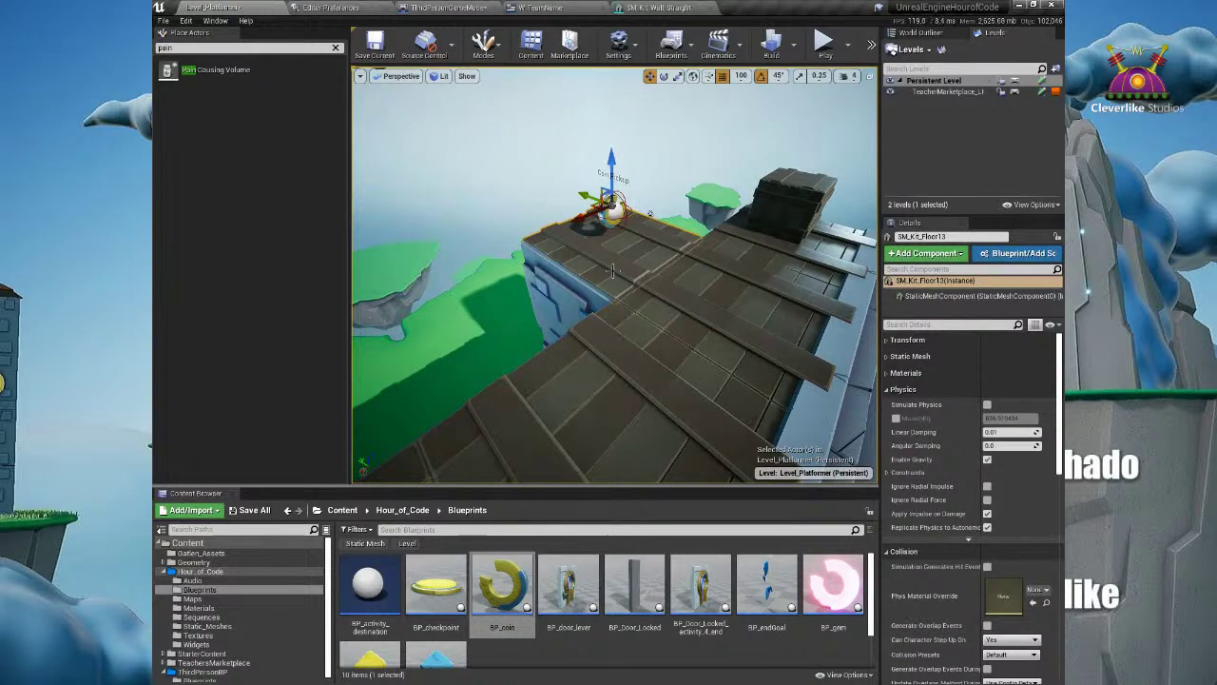
Step: Create a folder named Blueprints in the first asset folder under Content
click(166, 571)
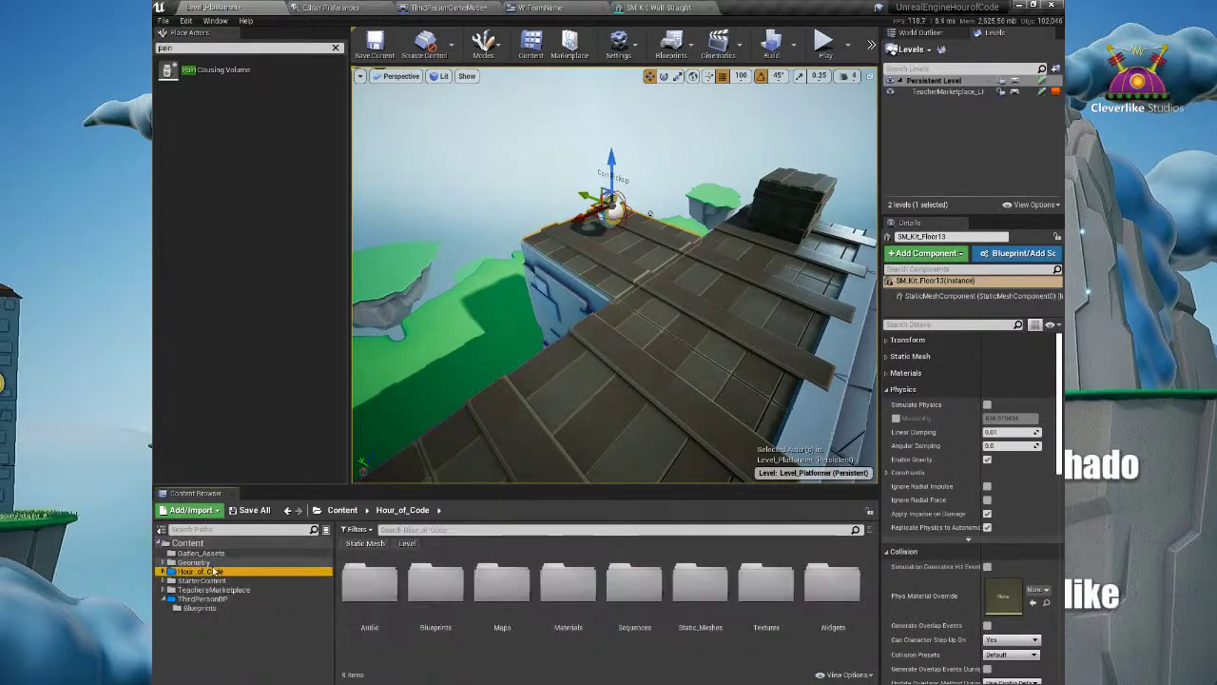
click(218, 552)
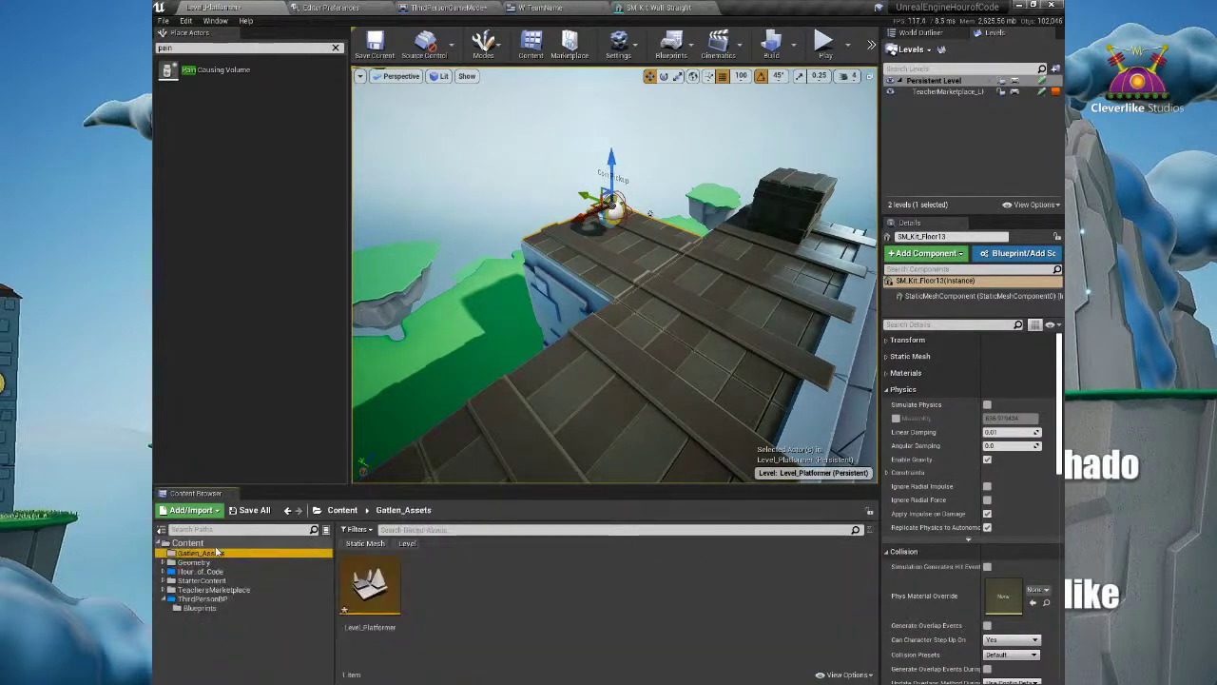
right_click(525, 576)
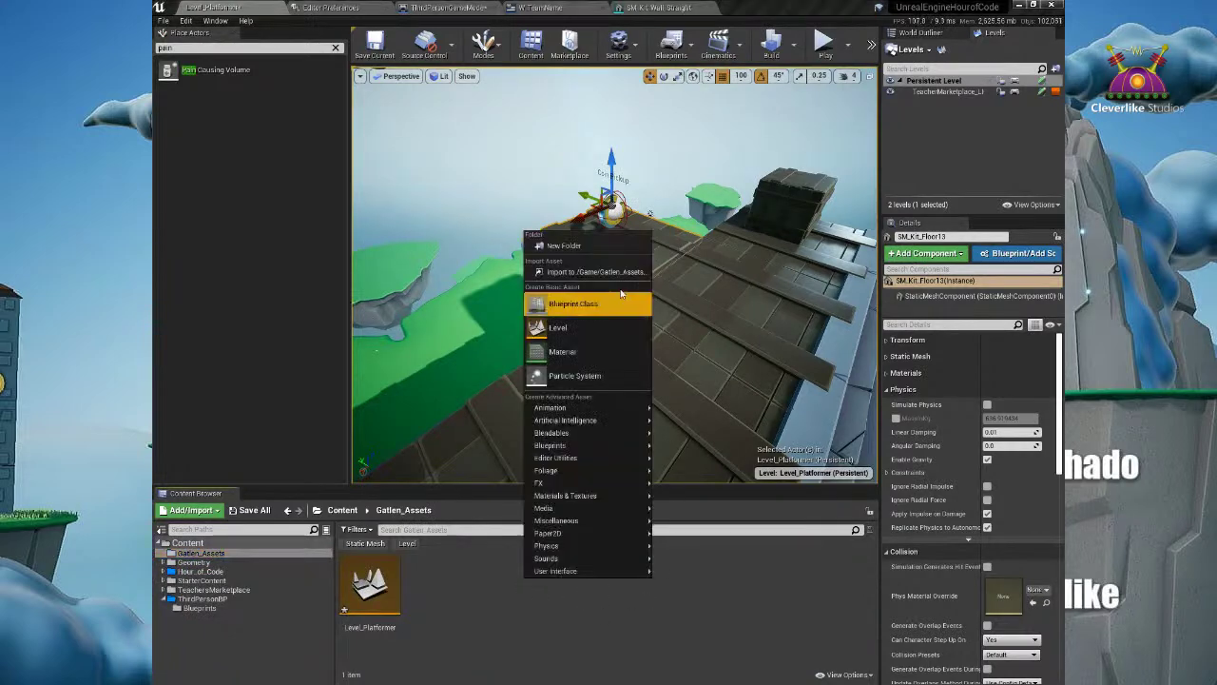
click(579, 246)
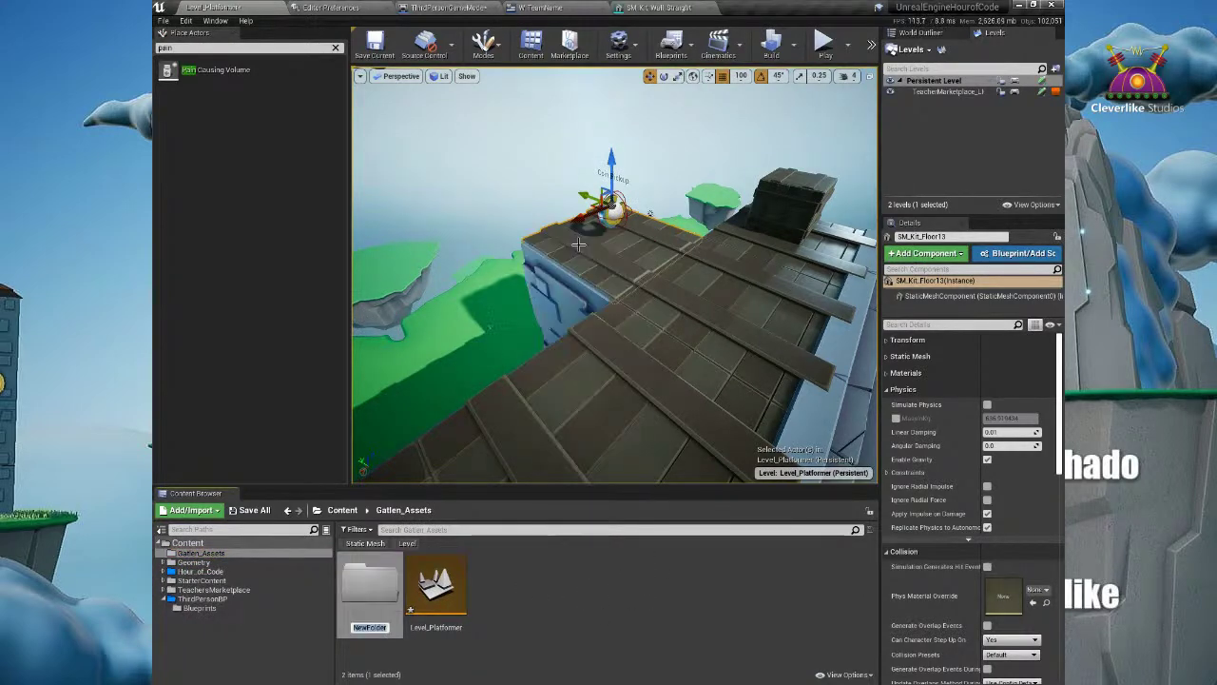
text(blu)
key(BackSpace)
key(BackSpace)
key(BackSpace)
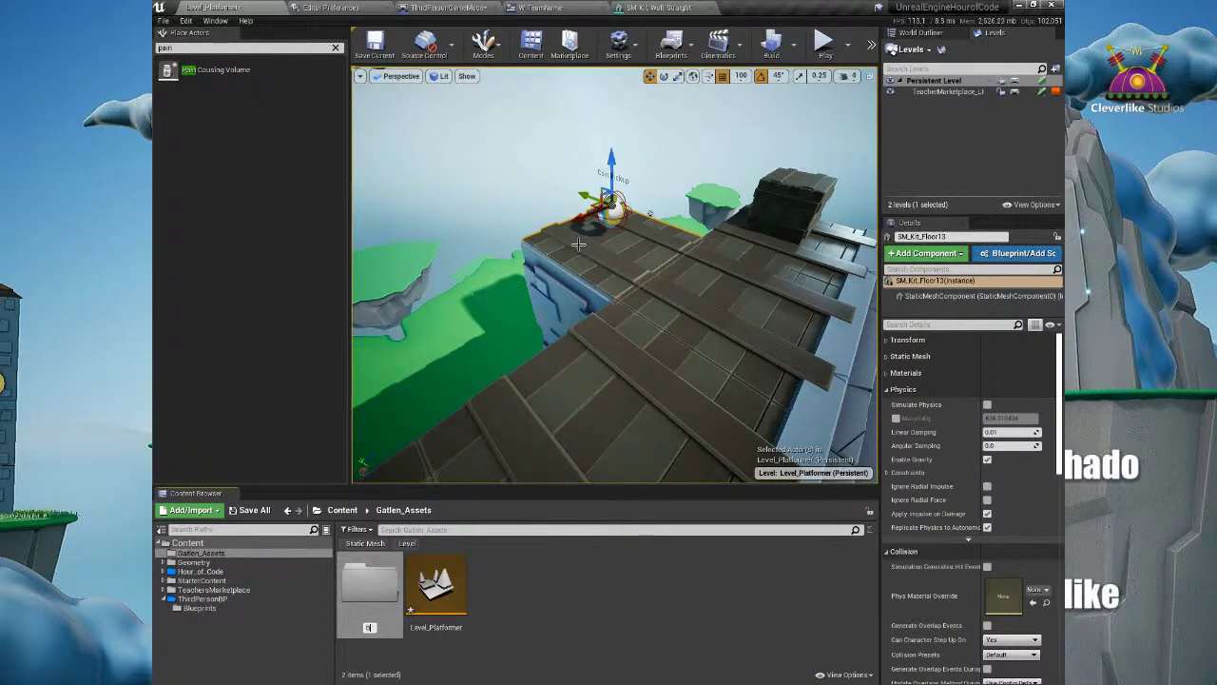
text(Blueprints)
key(Return)
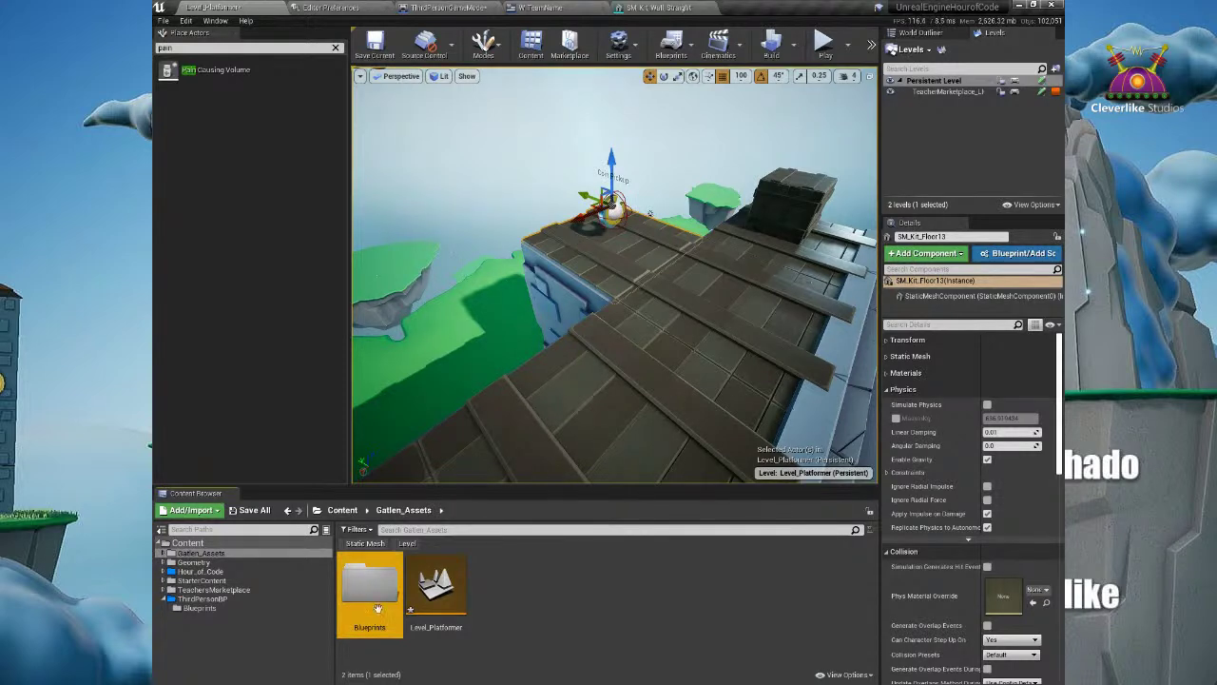
Step: Create a Blueprint class with Actor as parent in the new Blueprints folder and name it BP_trapdoor
double_click(388, 573)
right_click(539, 574)
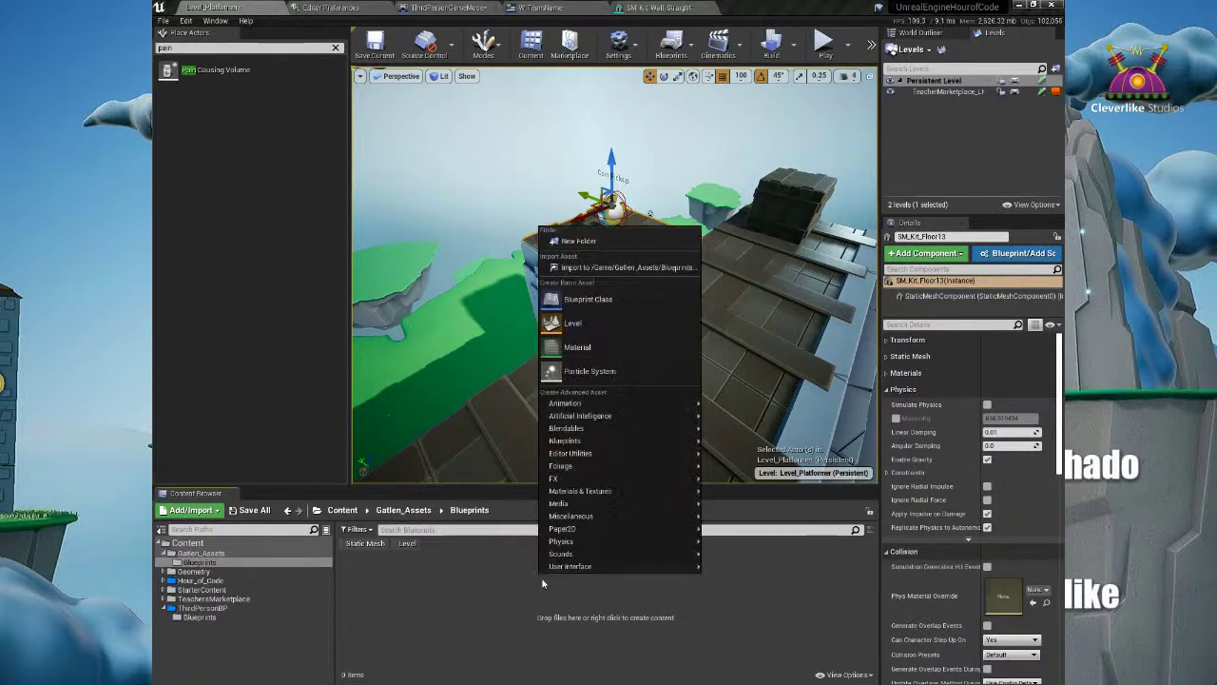
click(635, 299)
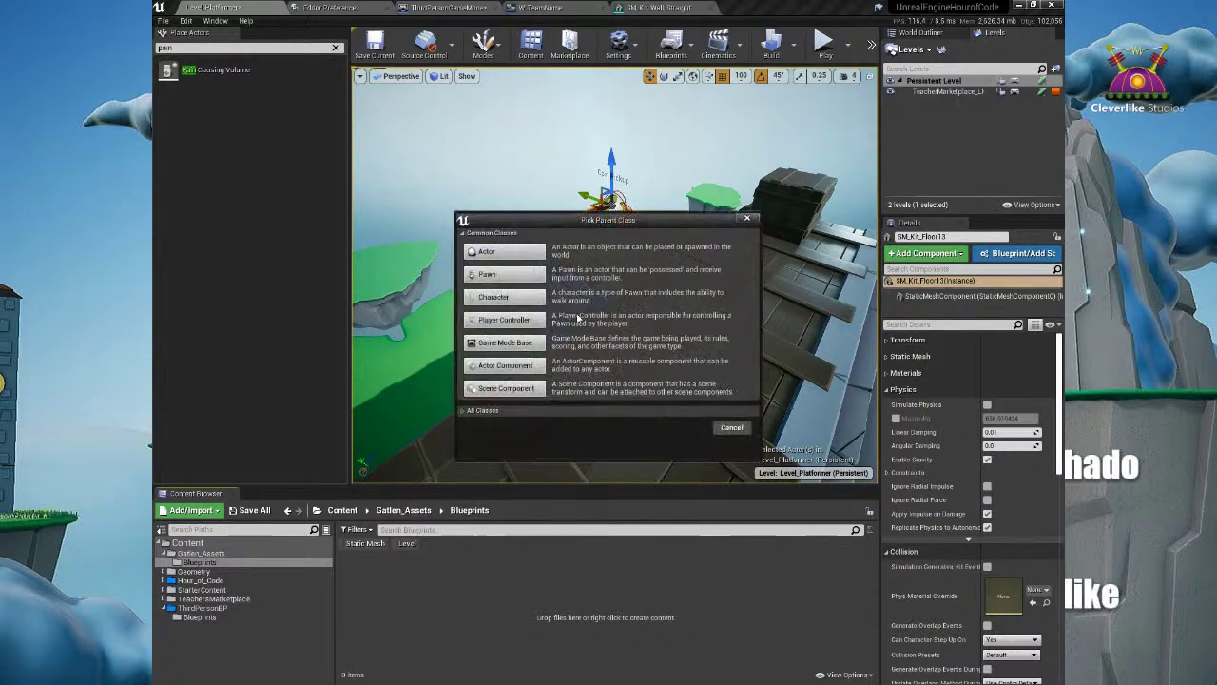
click(506, 252)
text(BP_trapdoor)
key(Return)
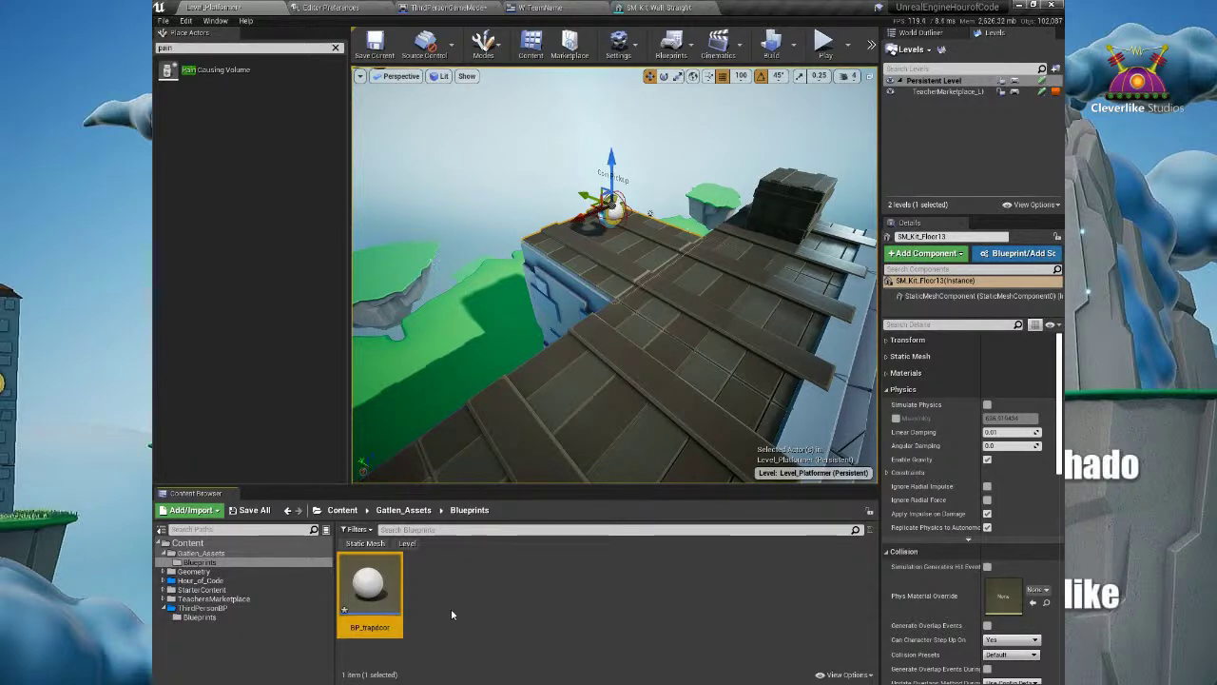
Step: Open BP_trapdoor in its own floating window and close the SM_Kit_Wall_Straight, W_TeamName and ThirdPersonGameMode editors
double_click(370, 581)
scroll(550, 434, down, 3)
right_drag(550, 434, 558, 282)
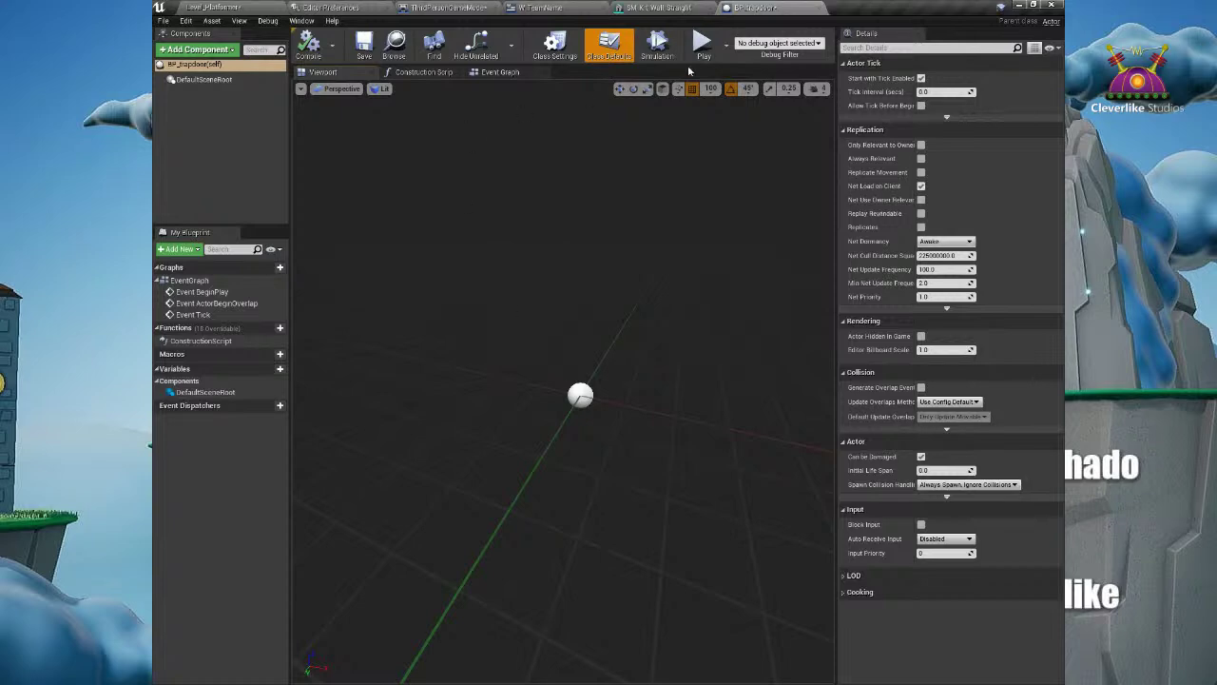
drag(756, 7, 735, 239)
click(707, 7)
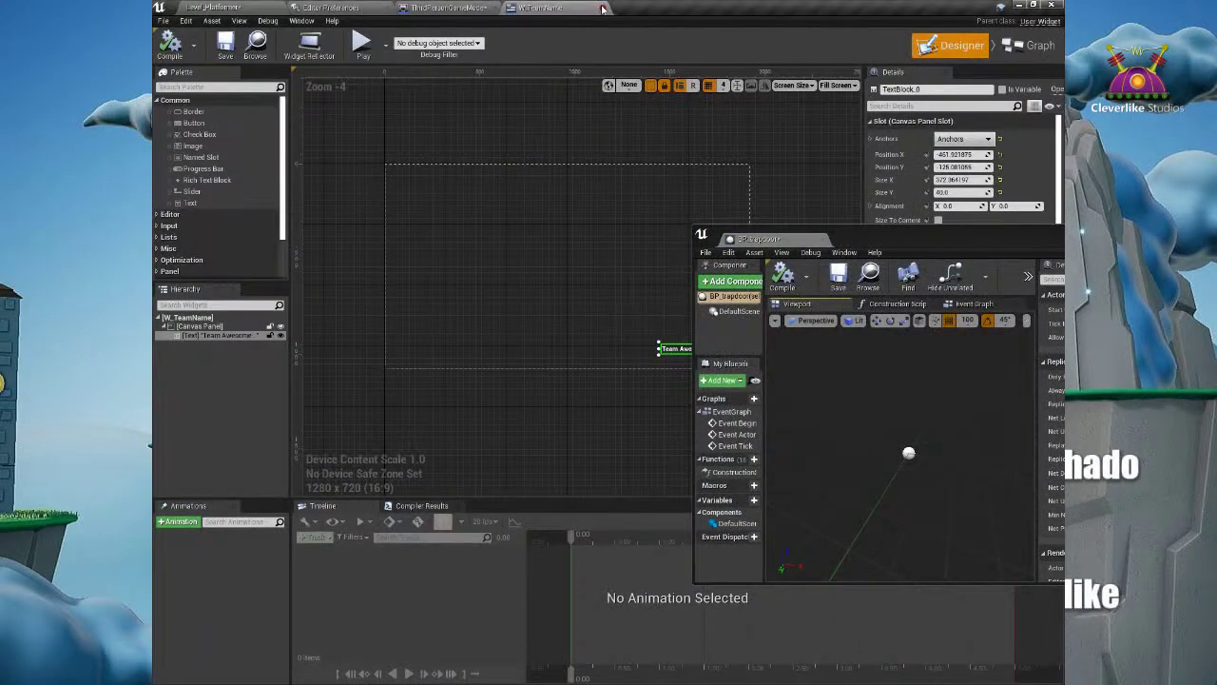
click(602, 8)
click(494, 7)
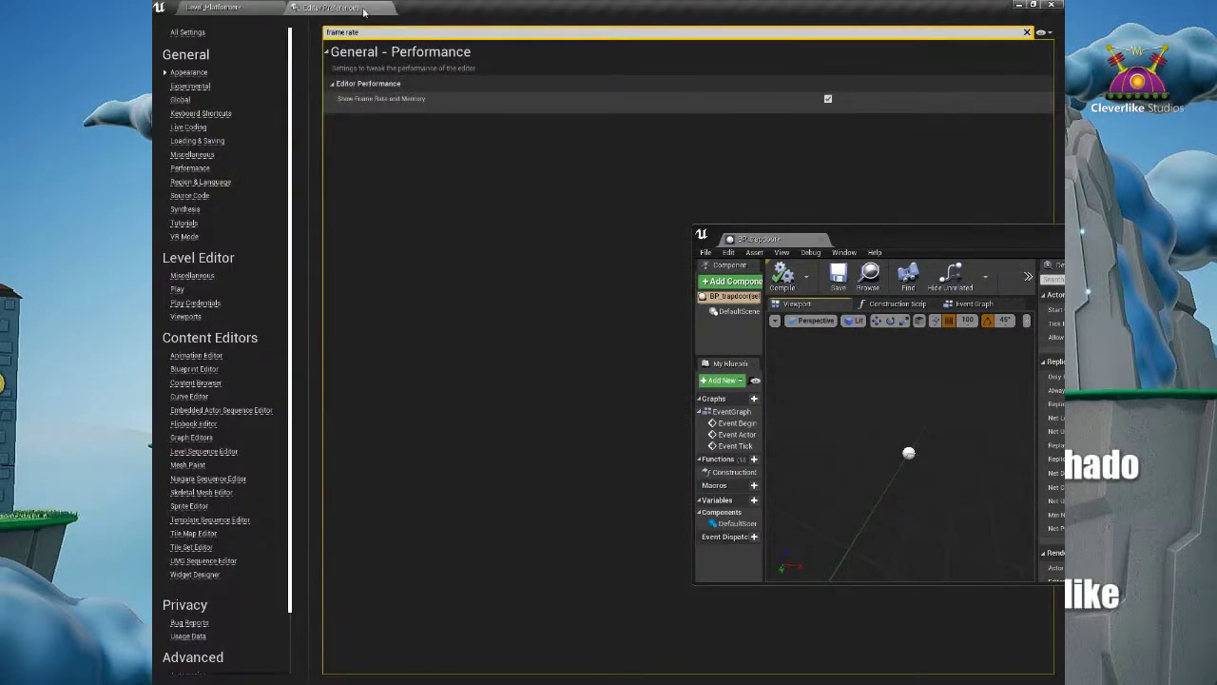
click(383, 9)
drag(859, 243, 825, 212)
Step: Delete the projecting end floor tile beneath the coin to open up the shaft
right_drag(519, 293, 601, 299)
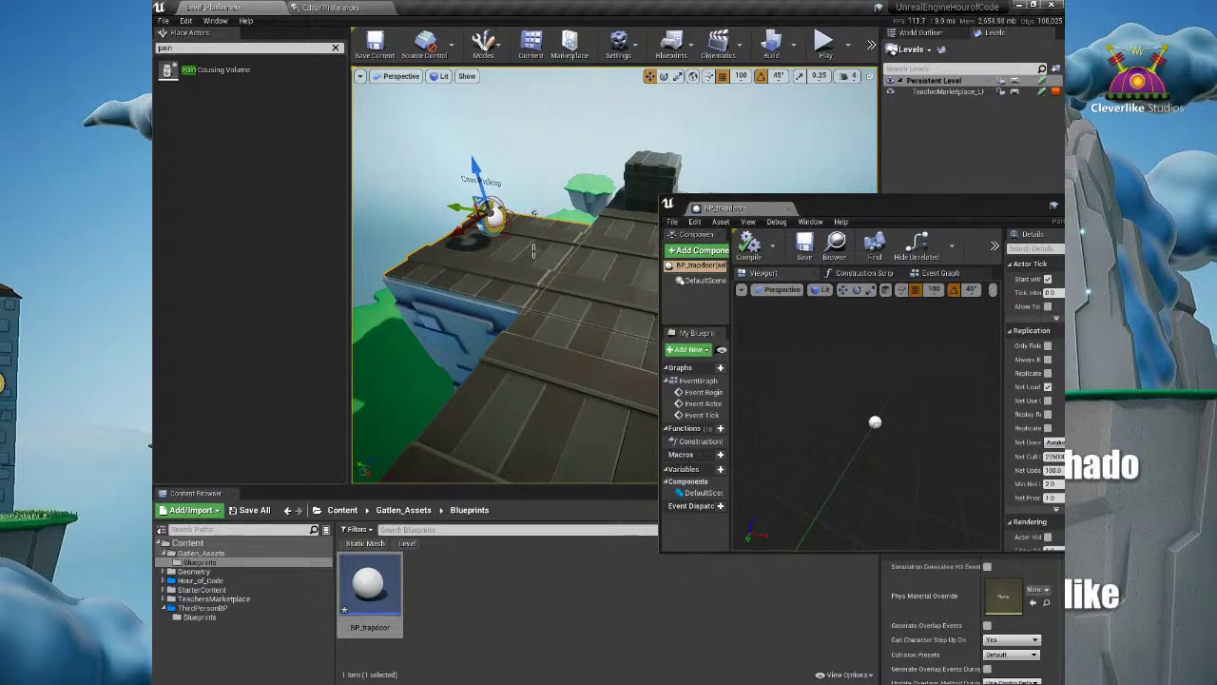
drag(473, 166, 470, 132)
key(Delete)
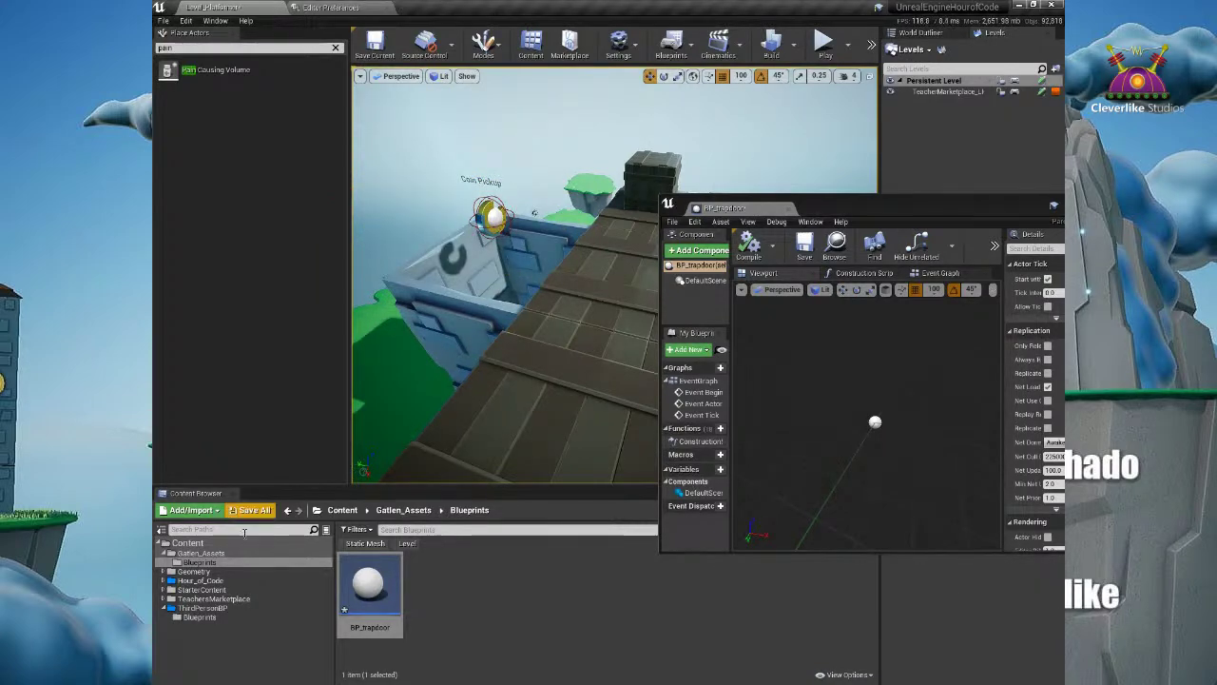
Step: Add a Static Mesh component to BP_trapdoor and name it SM_trapdoor
drag(836, 208, 764, 169)
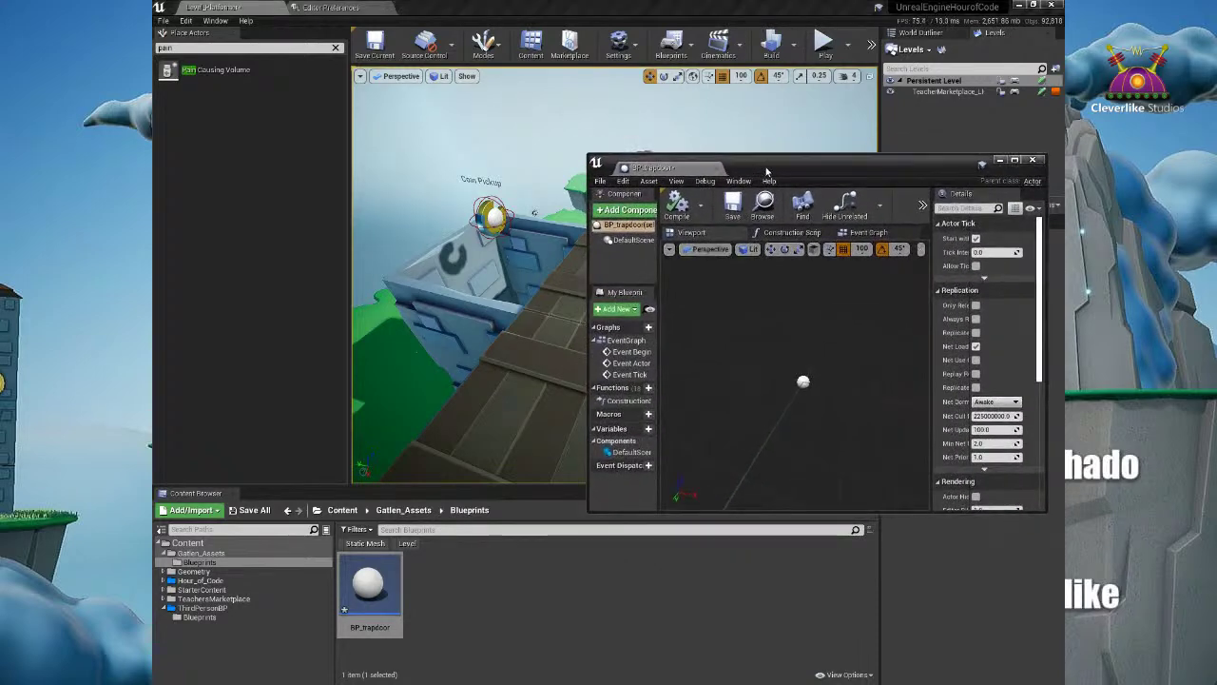
click(646, 209)
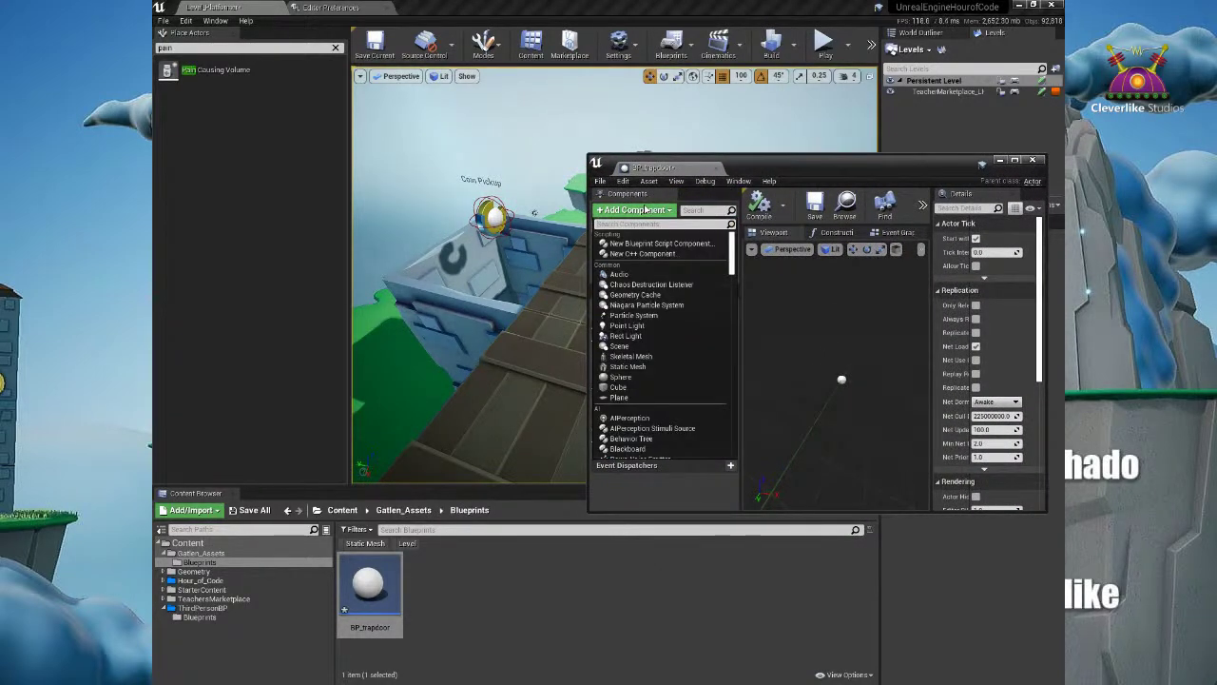
text(stat)
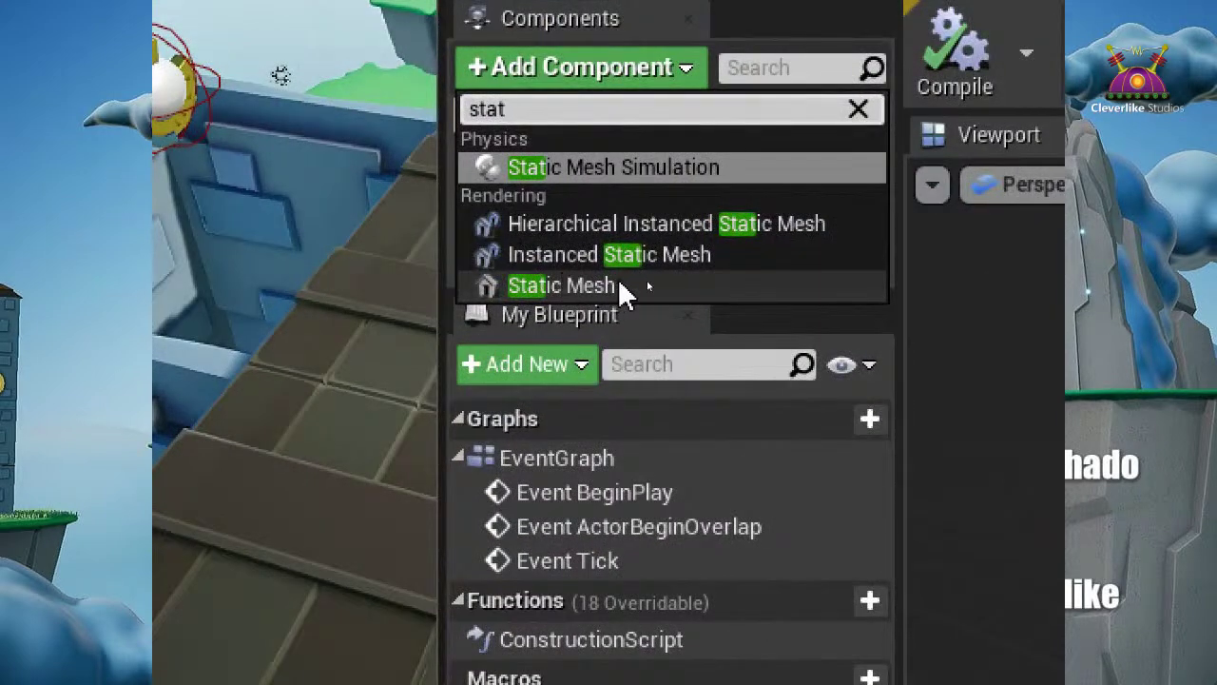
click(619, 287)
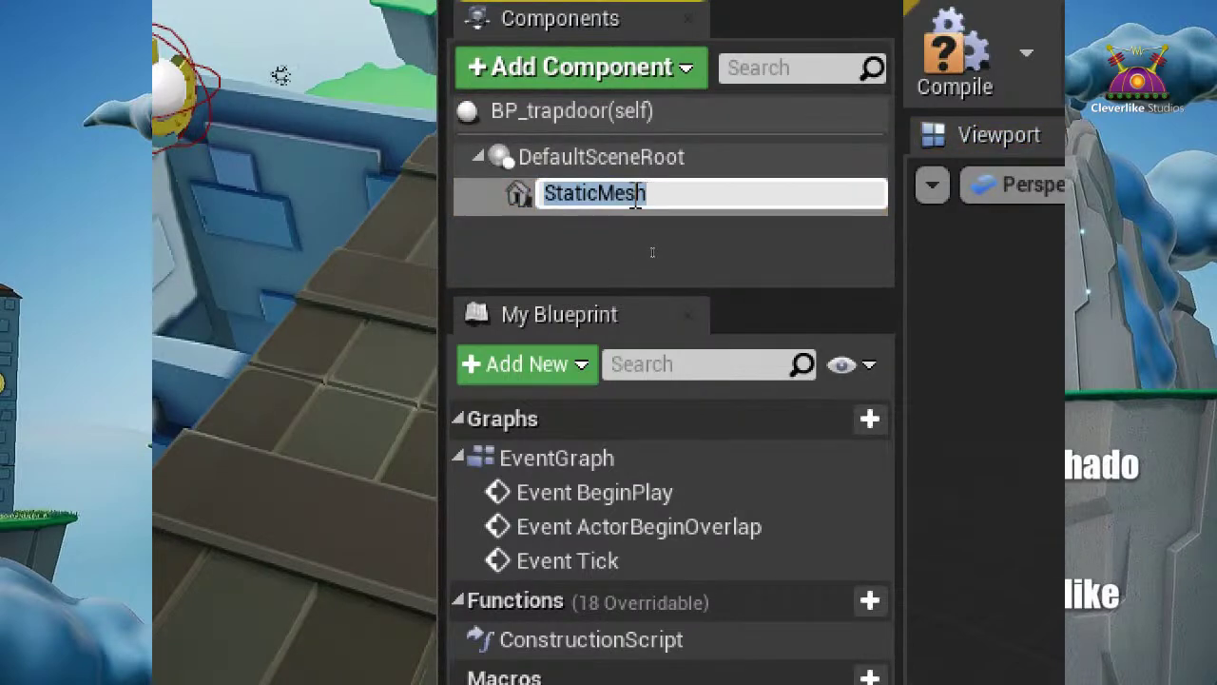
text(SM)
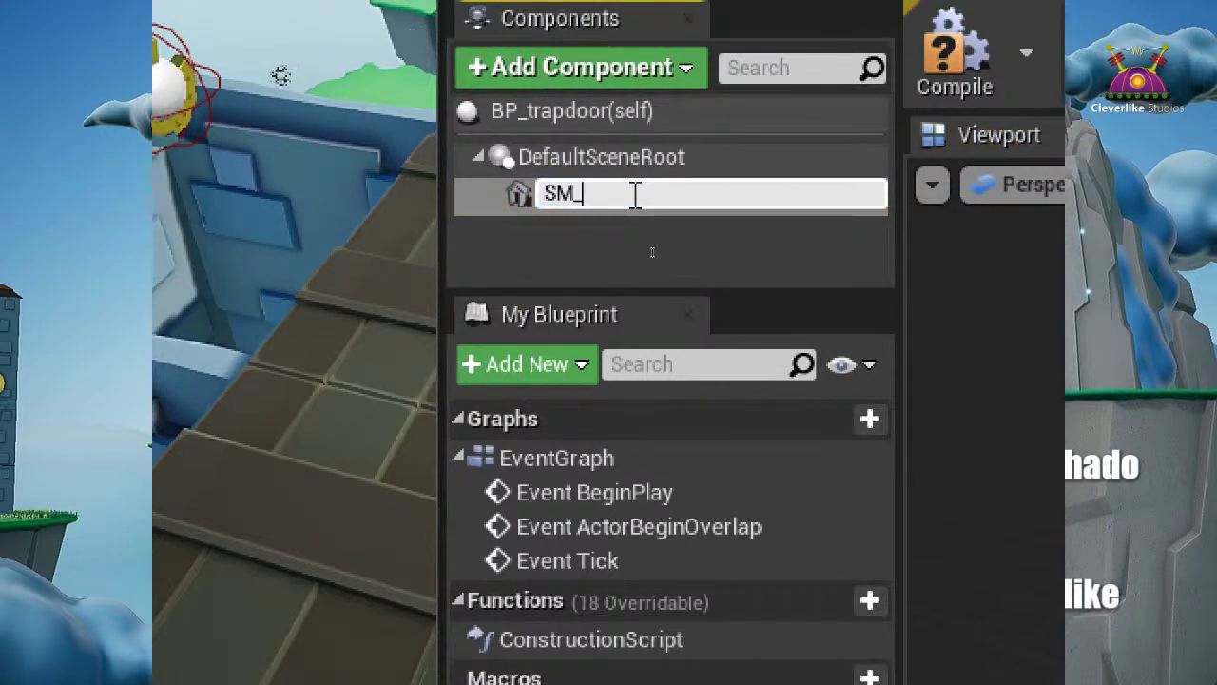
text(_trapdoor)
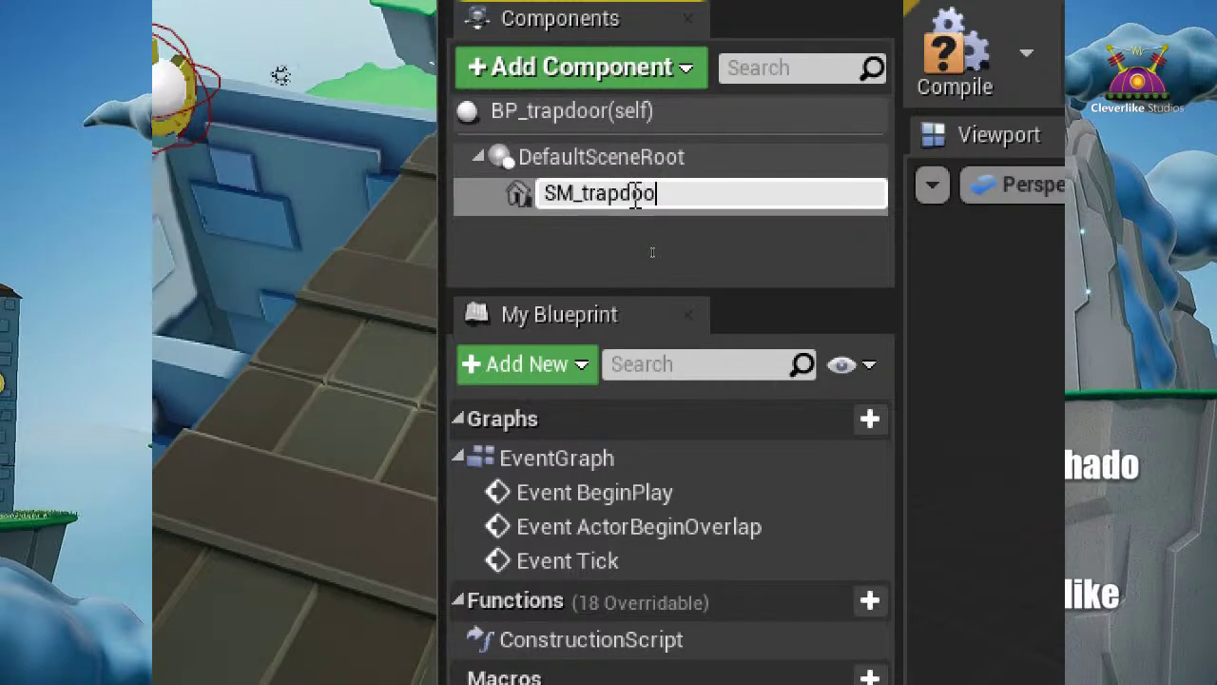
key(Return)
click(614, 262)
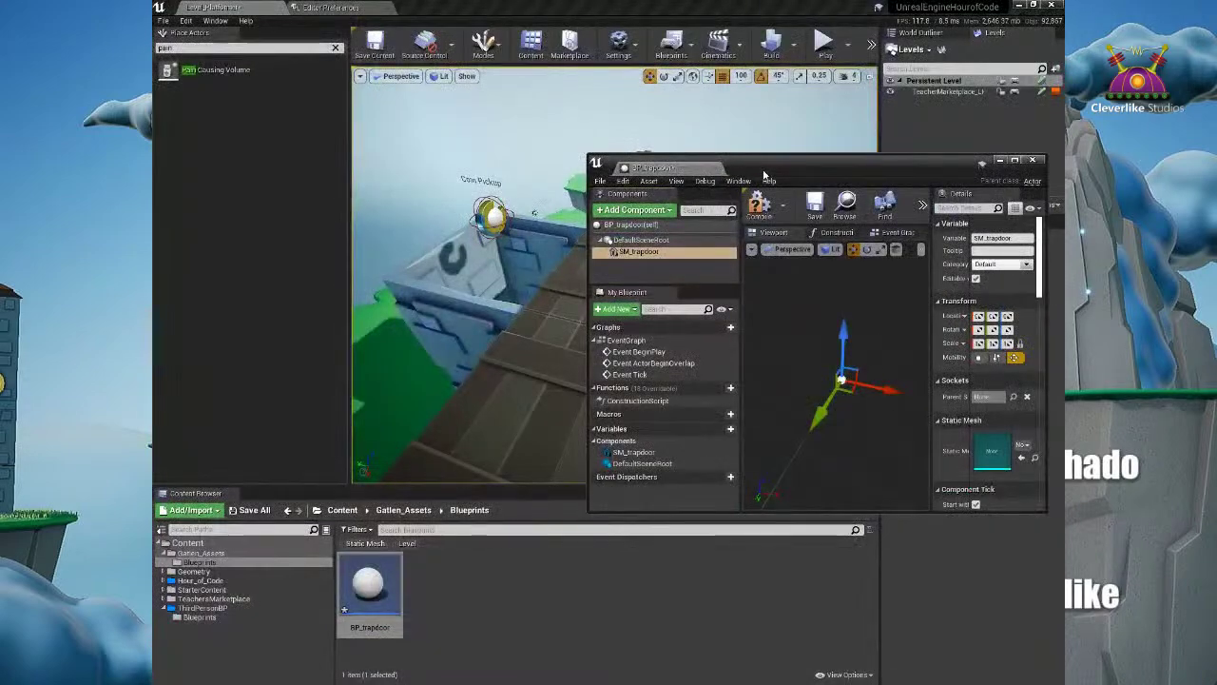
Step: Maximize the BP_trapdoor editor and assign the SM_Kit_Floor mesh to the SM_trapdoor component
drag(764, 174, 735, 168)
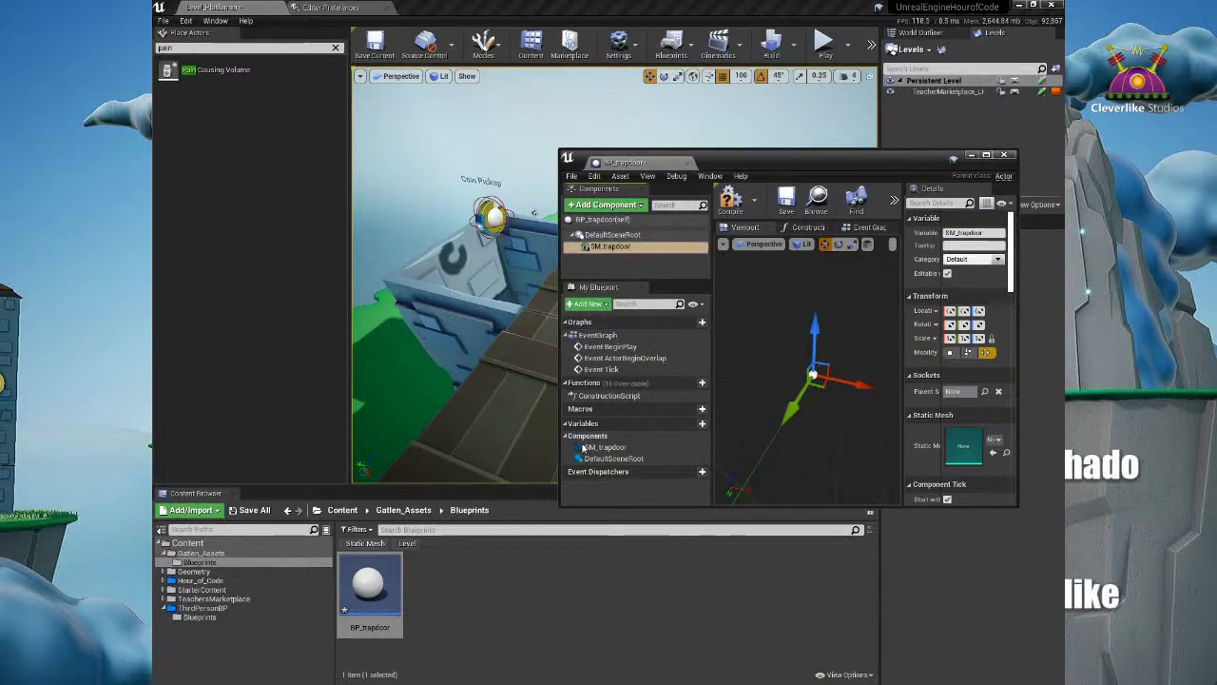
click(628, 249)
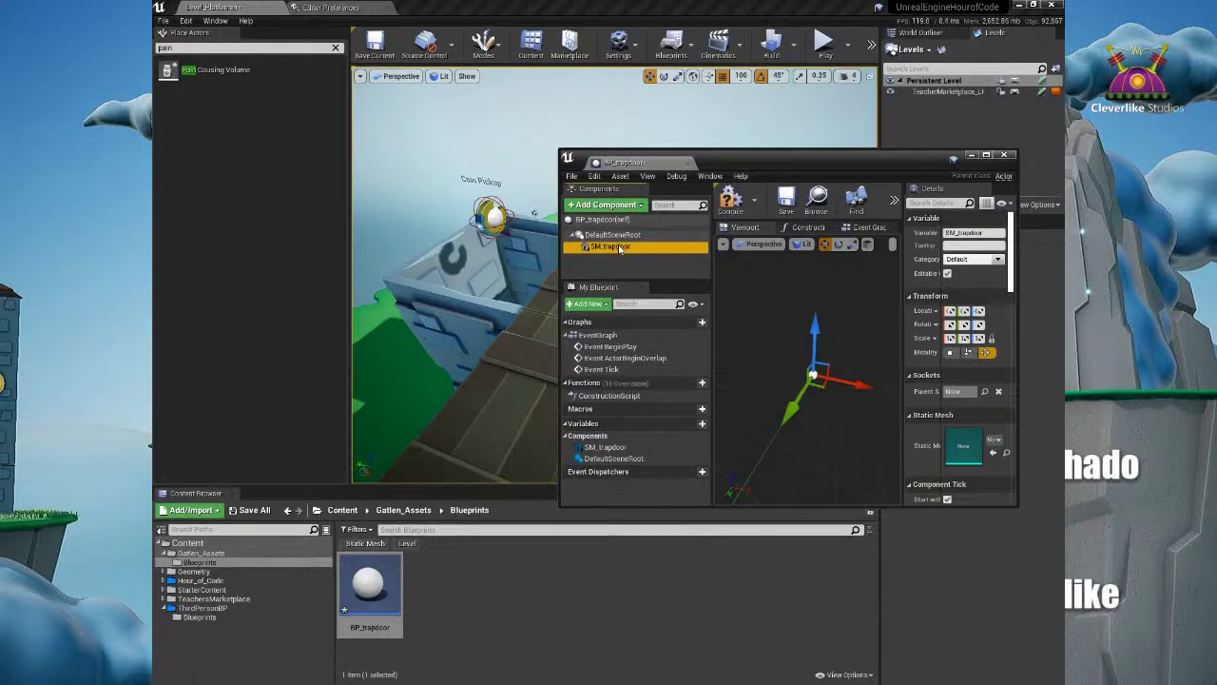
double_click(649, 163)
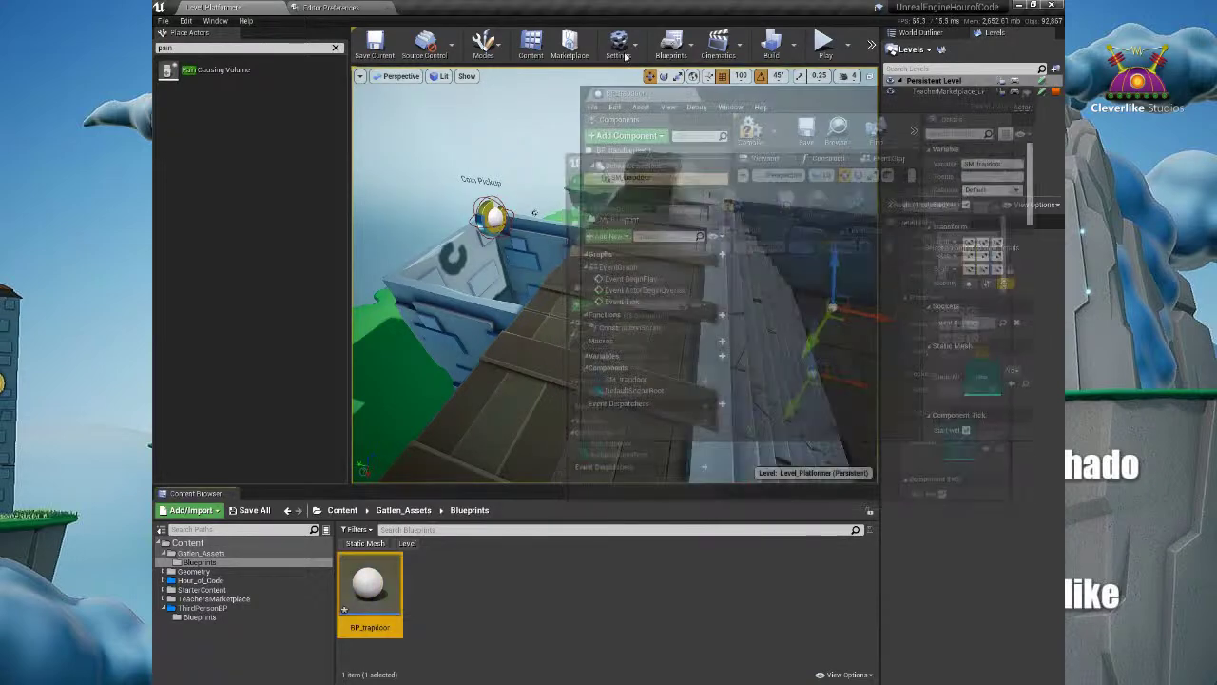
drag(457, 352, 285, 352)
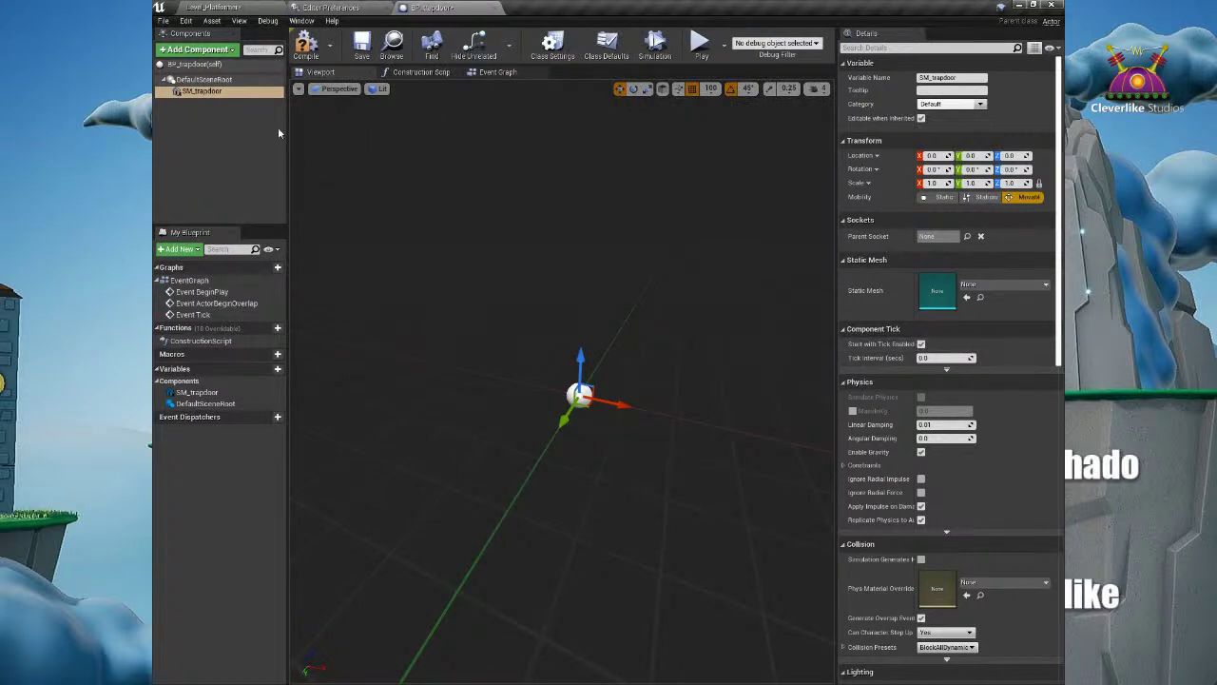
click(246, 92)
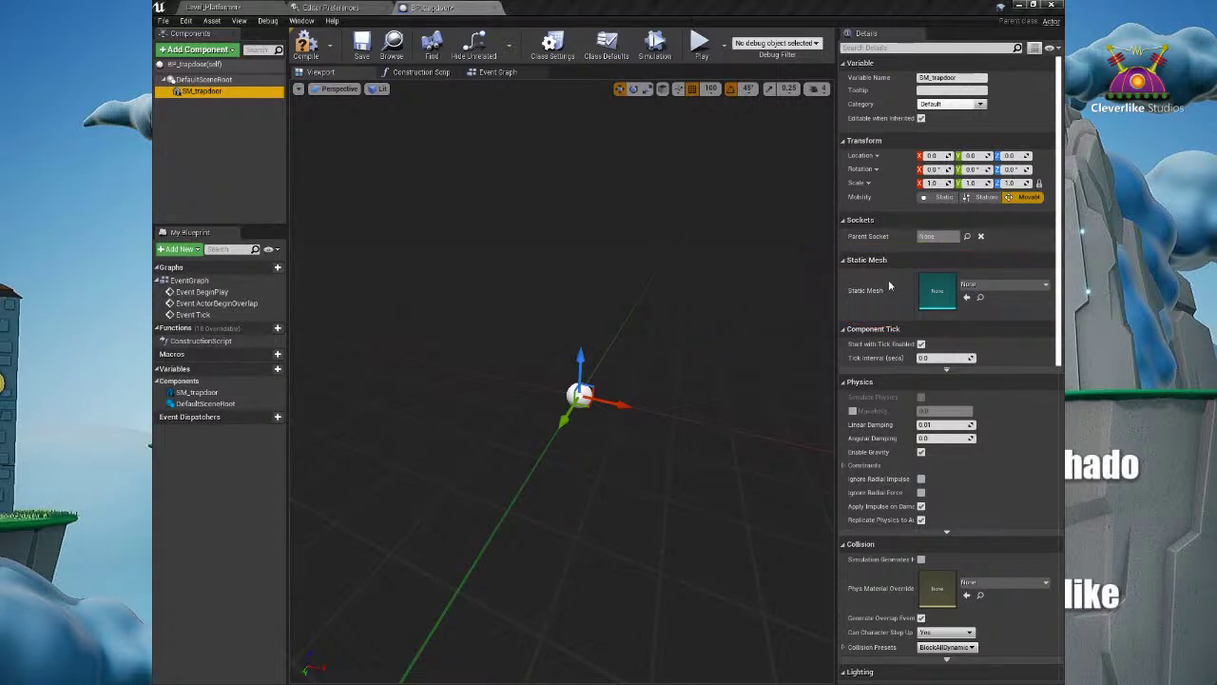
click(989, 284)
text(floor)
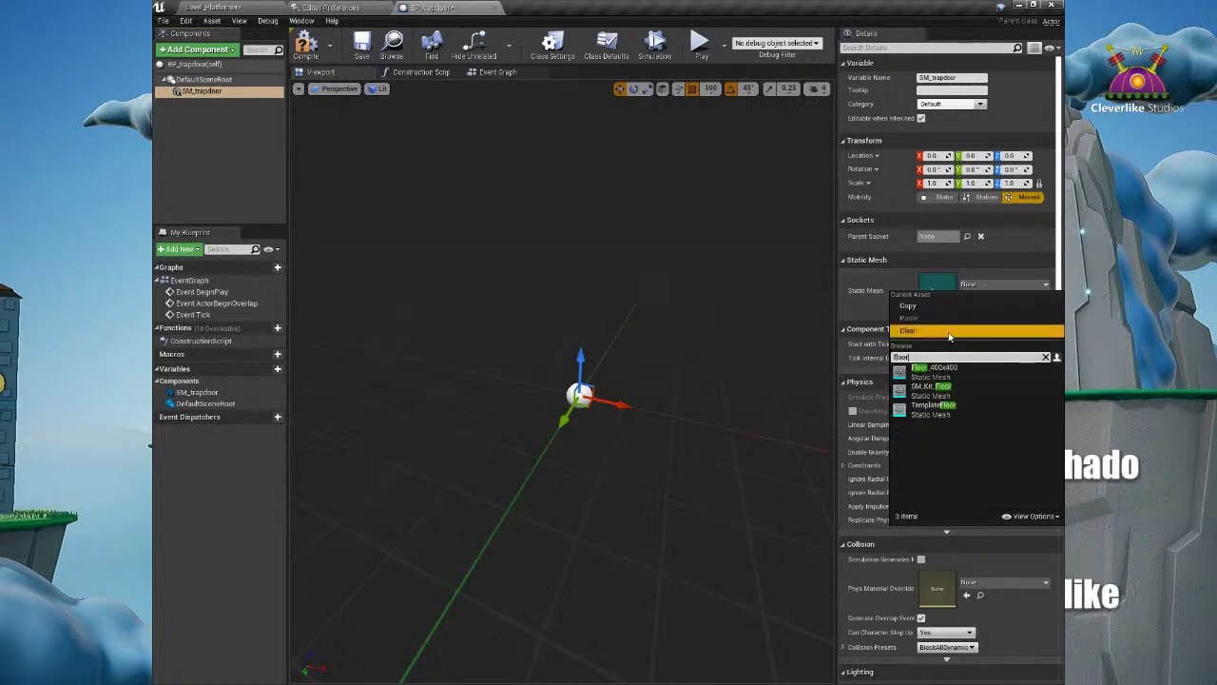
click(937, 390)
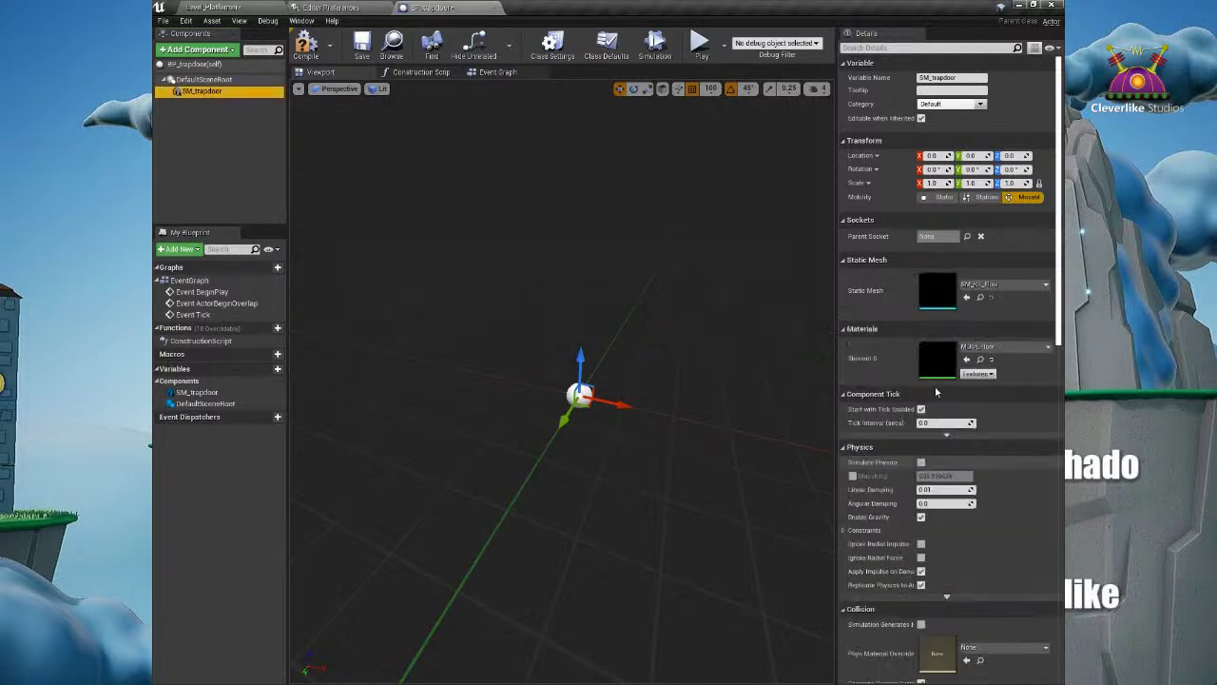
scroll(670, 474, down, 3)
alt+drag(671, 474, 614, 480)
Step: Detach the BP_trapdoor editor again, then place a BP_trapdoor in the level and rotate and move it to cover the open shaft
drag(441, 11, 709, 275)
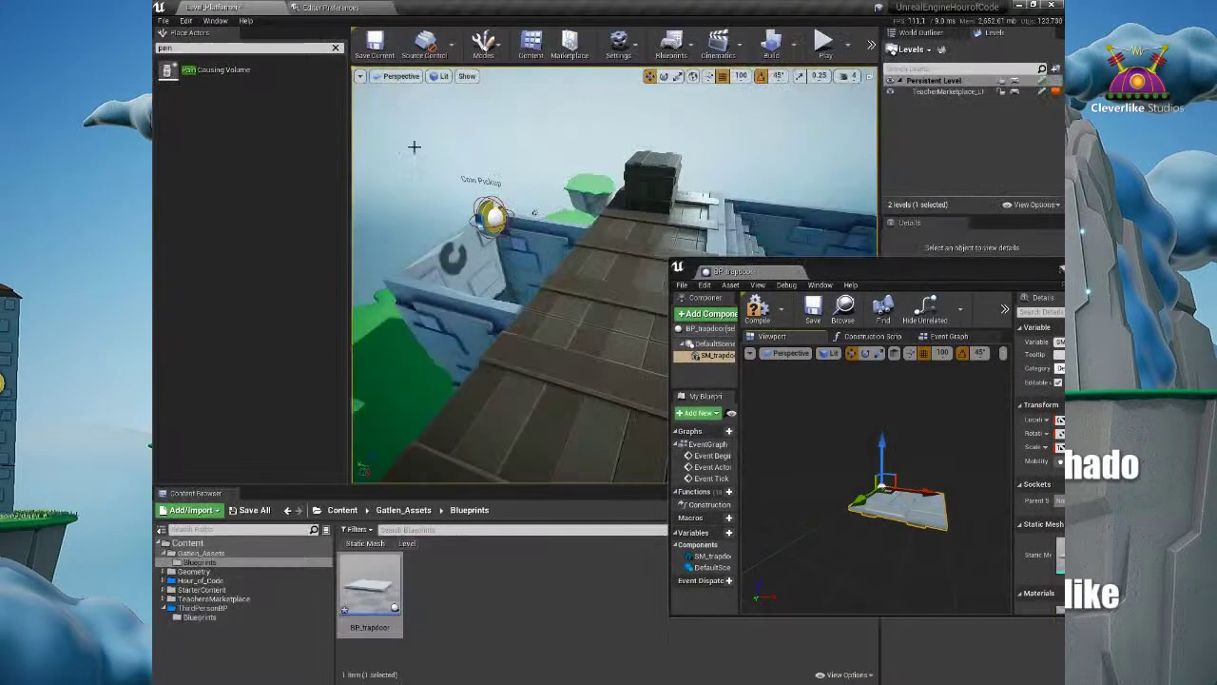
drag(786, 285, 805, 303)
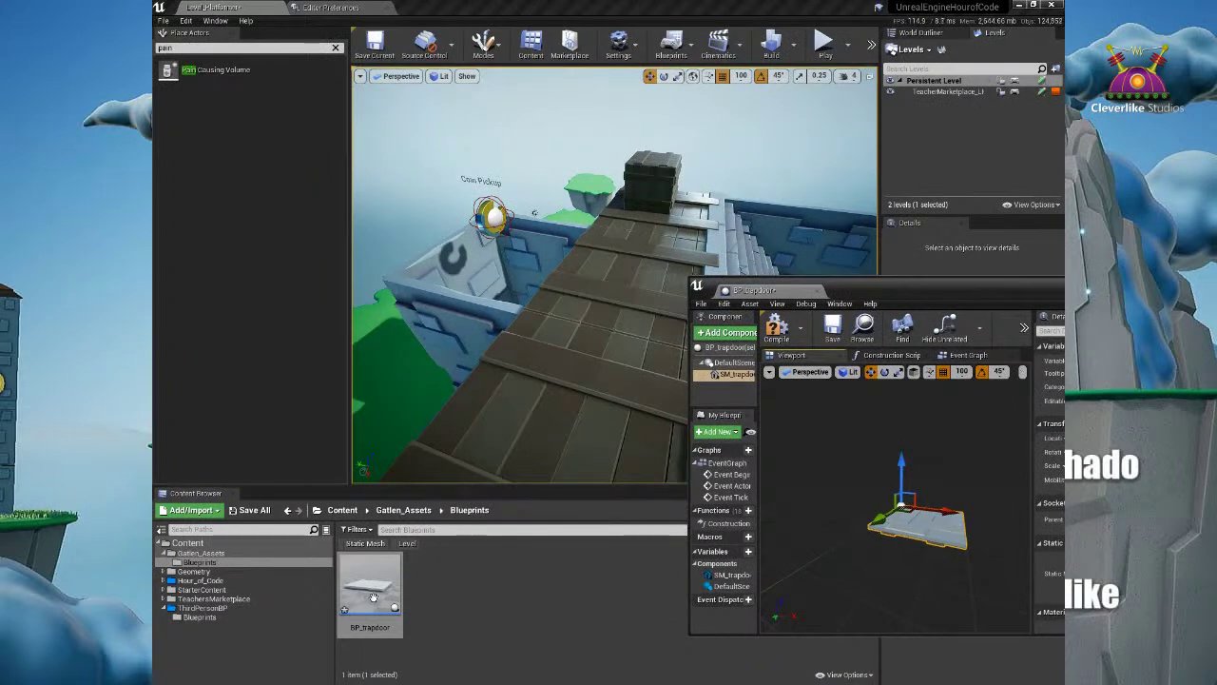
drag(372, 596, 600, 261)
key(e)
drag(600, 312, 647, 249)
key(w)
drag(558, 257, 240, 325)
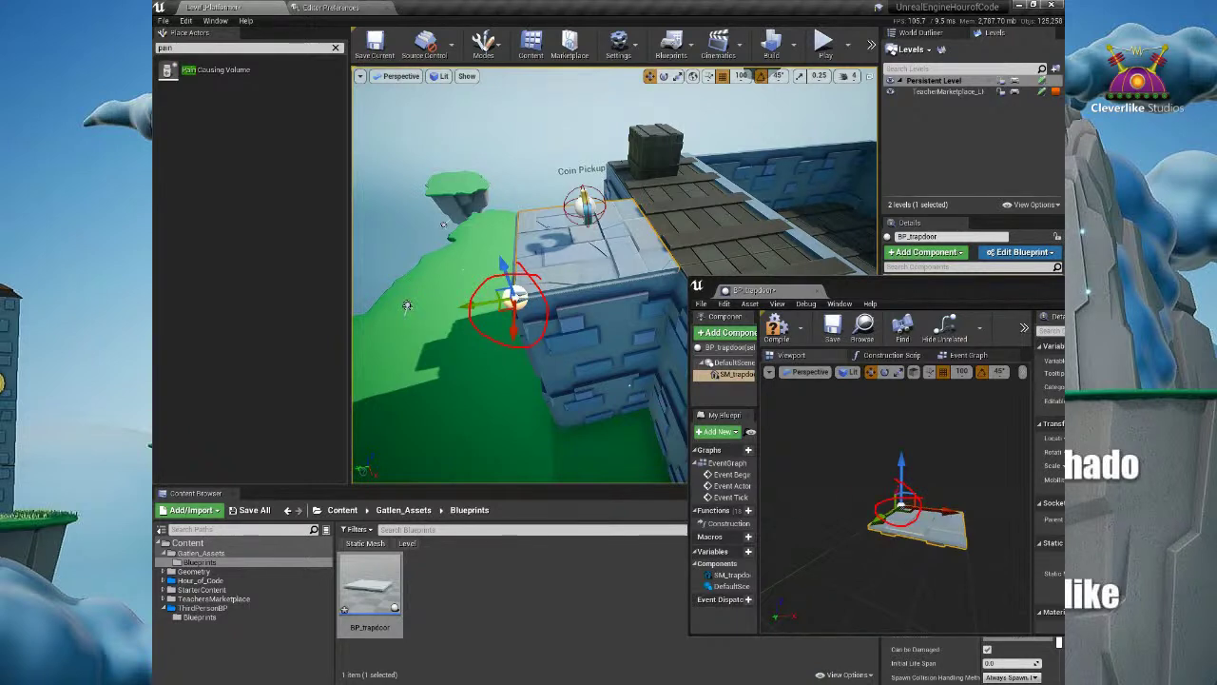
Step: Switch the level viewport's transform gizmo from world to local space for the placed trapdoor
key(Escape)
mouse_move(577, 309)
middle_down()
mouse_move(647, 209)
mouse_move(583, 311)
middle_up()
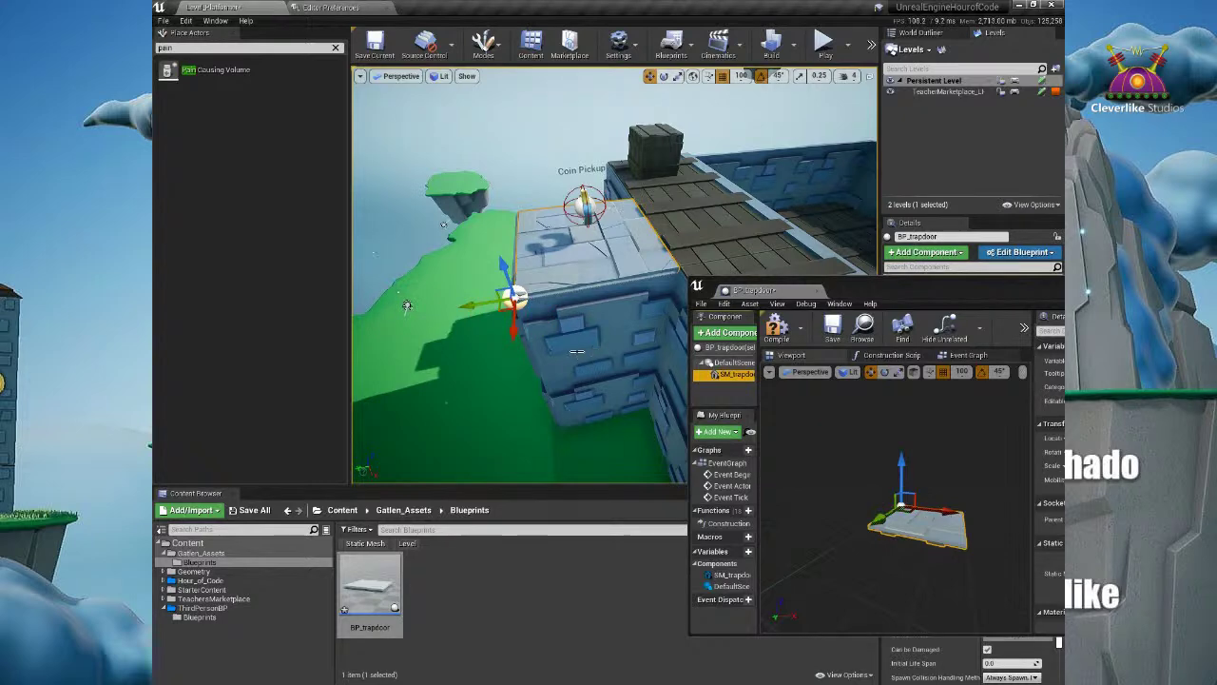
alt+drag(583, 315, 542, 325)
alt+drag(865, 485, 780, 528)
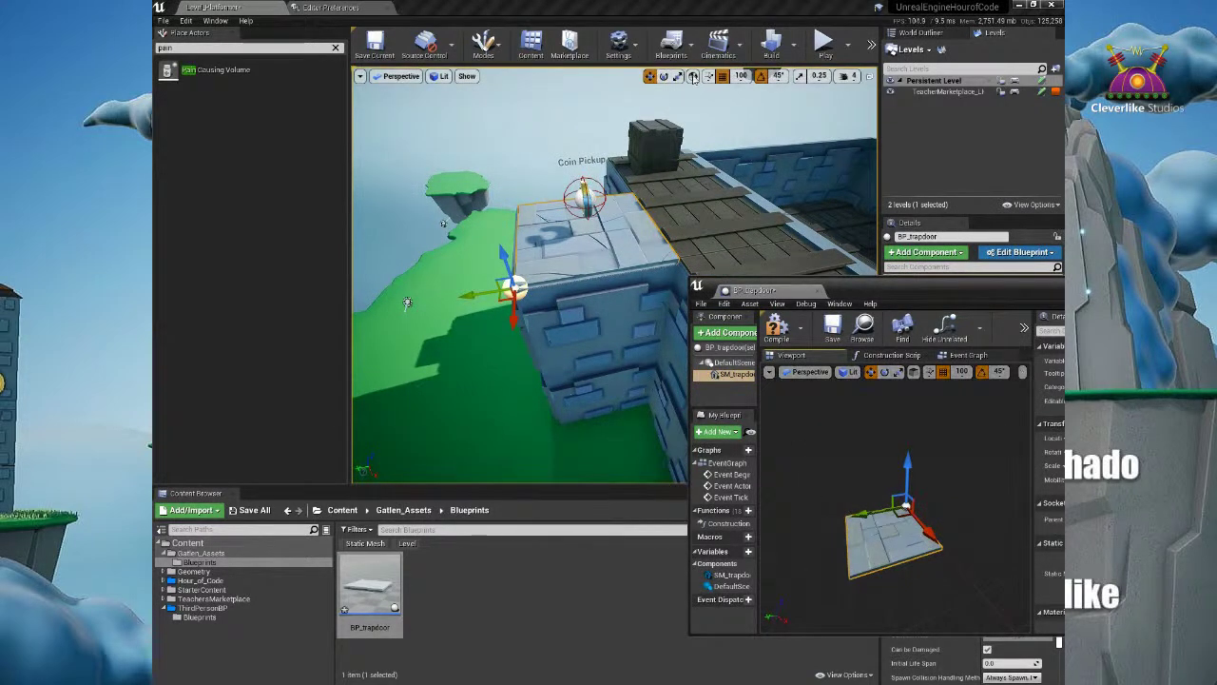
click(693, 77)
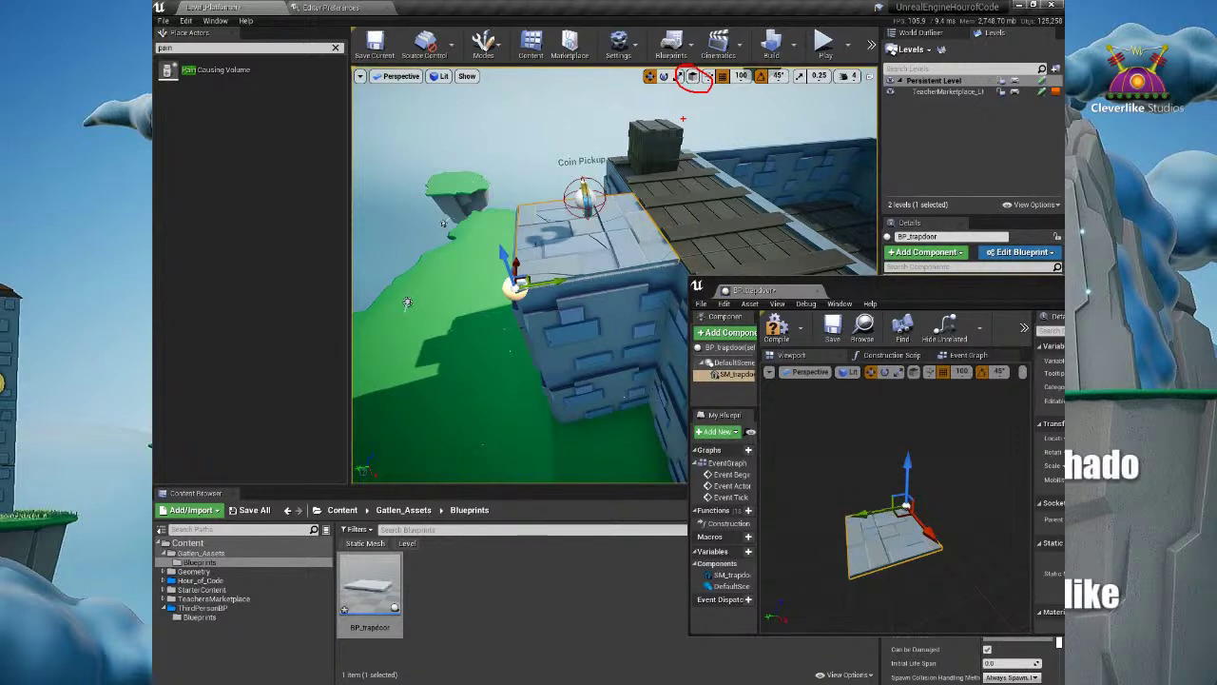
key(Escape)
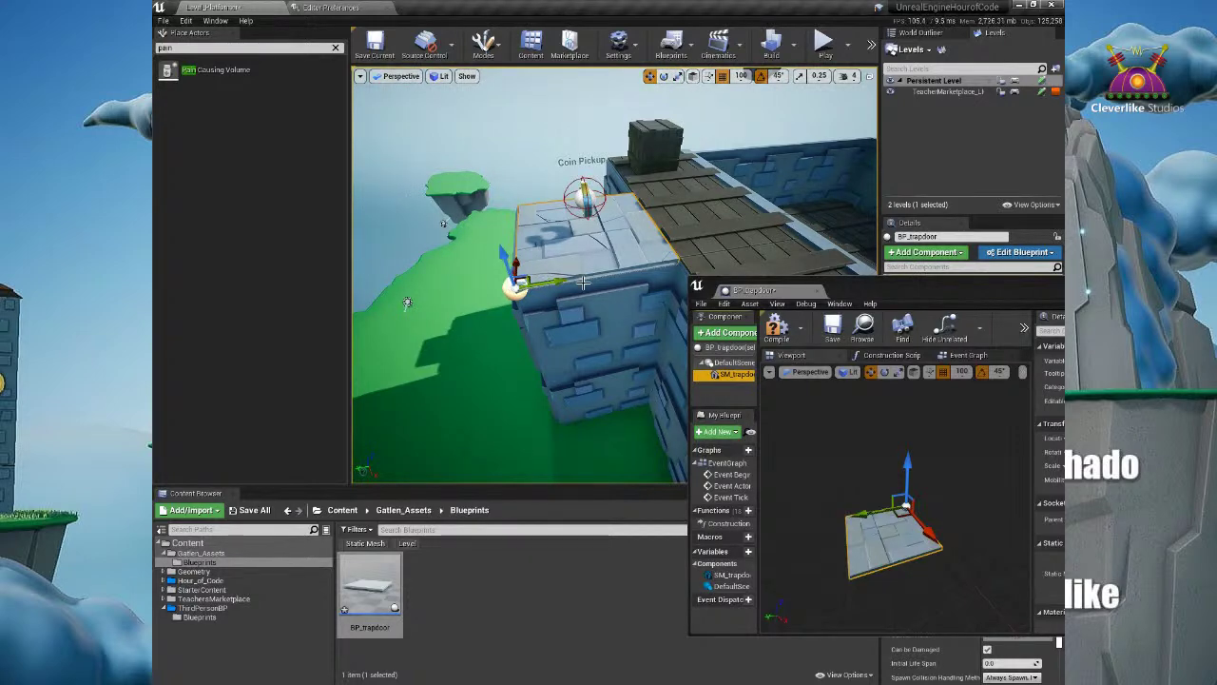
Step: Shift the BP_trapdoor window aside and narrow the Place Actors area to enlarge the level view around the trapdoor
drag(861, 539, 890, 506)
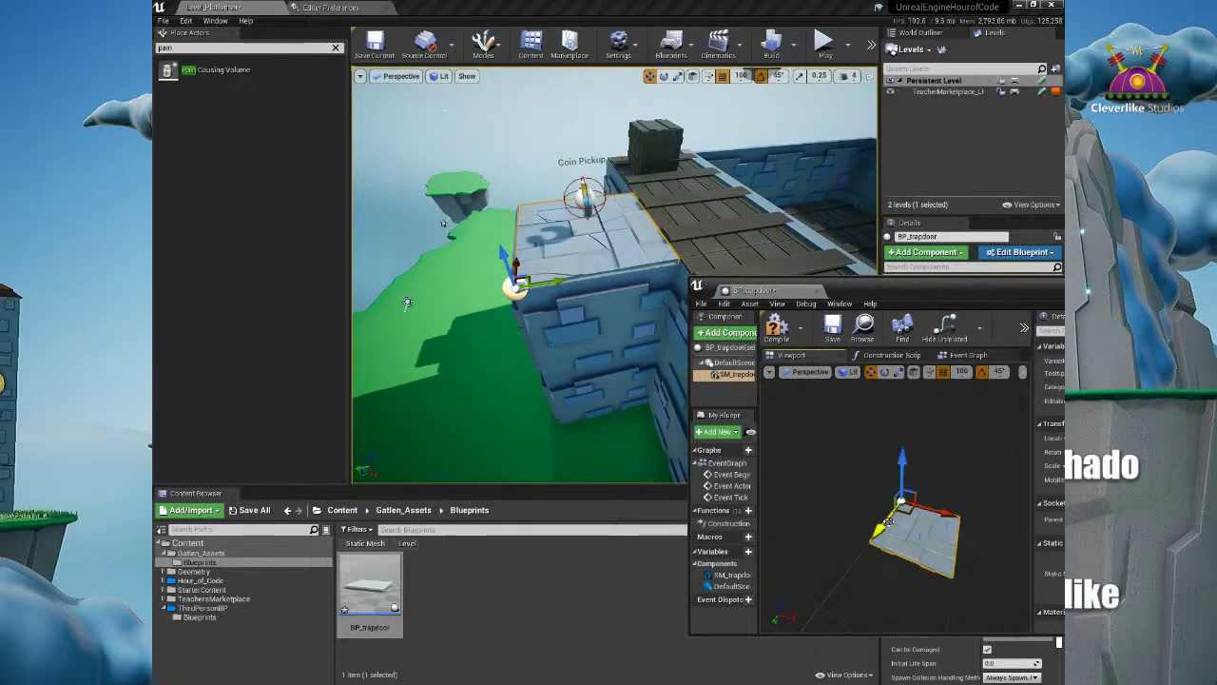
right_drag(636, 366, 551, 251)
right_drag(539, 208, 584, 264)
drag(852, 293, 873, 306)
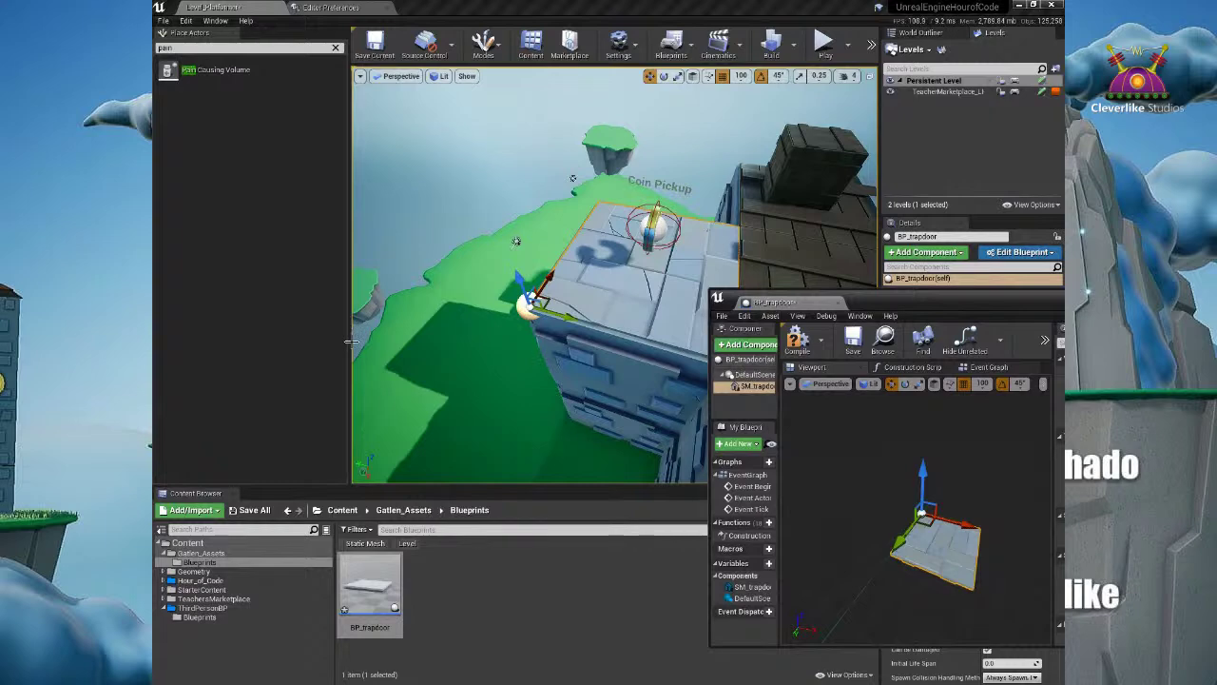
drag(352, 355, 211, 355)
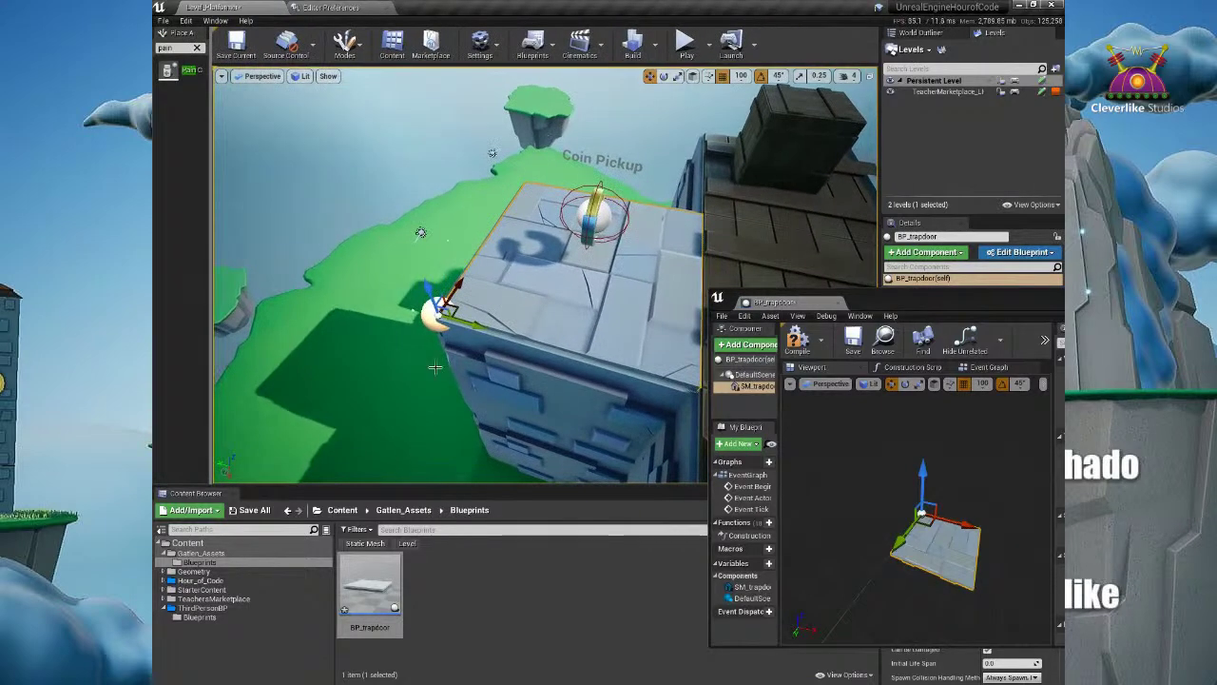
right_drag(417, 346, 455, 324)
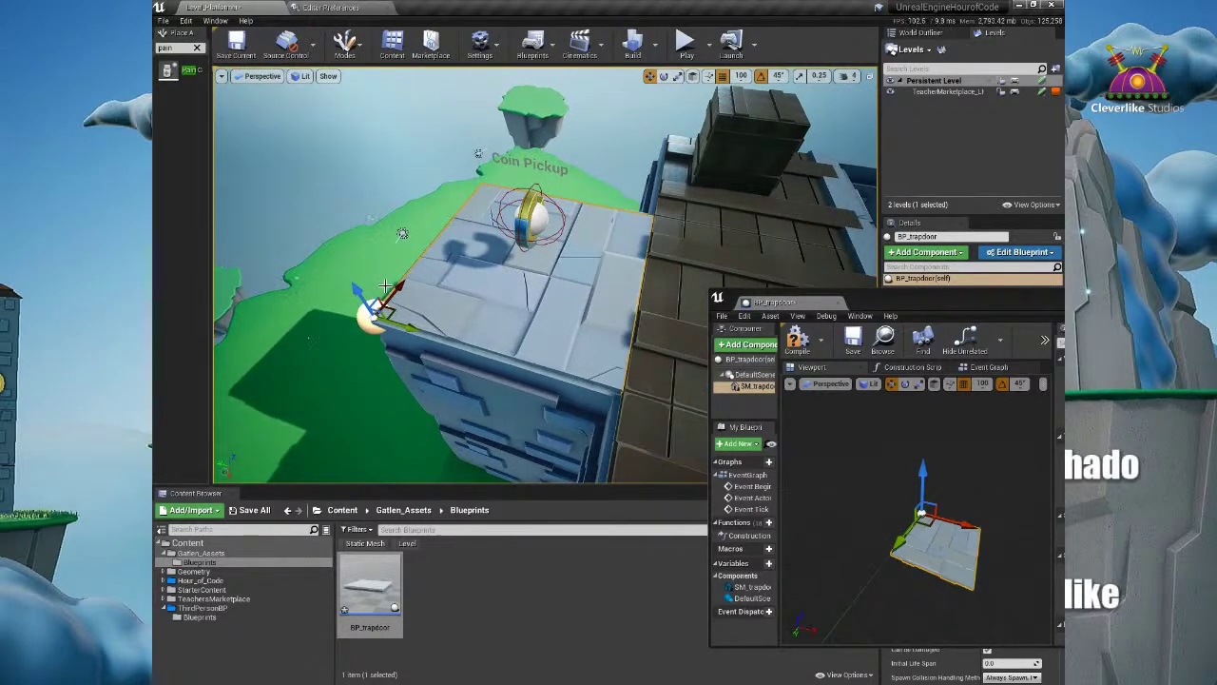
Step: Rotate the SM_trapdoor mesh inside BP_trapdoor so that its wooden plank side faces up
click(953, 523)
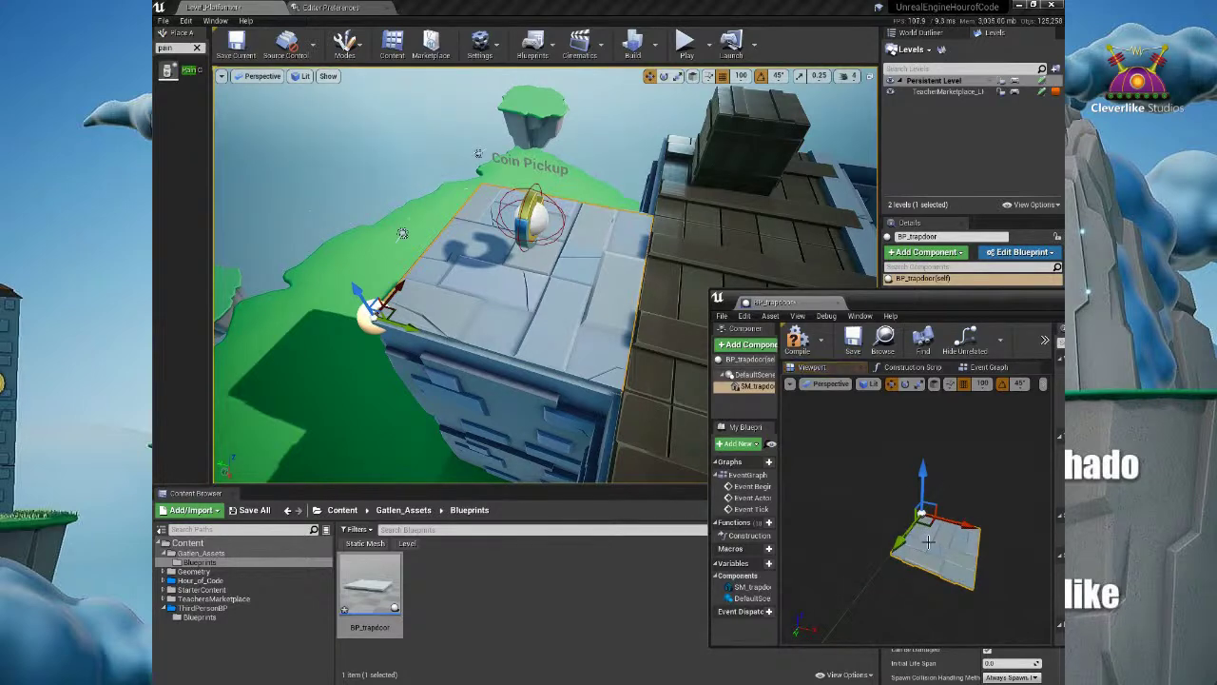
key(e)
drag(886, 528, 904, 545)
scroll(510, 311, down, 3)
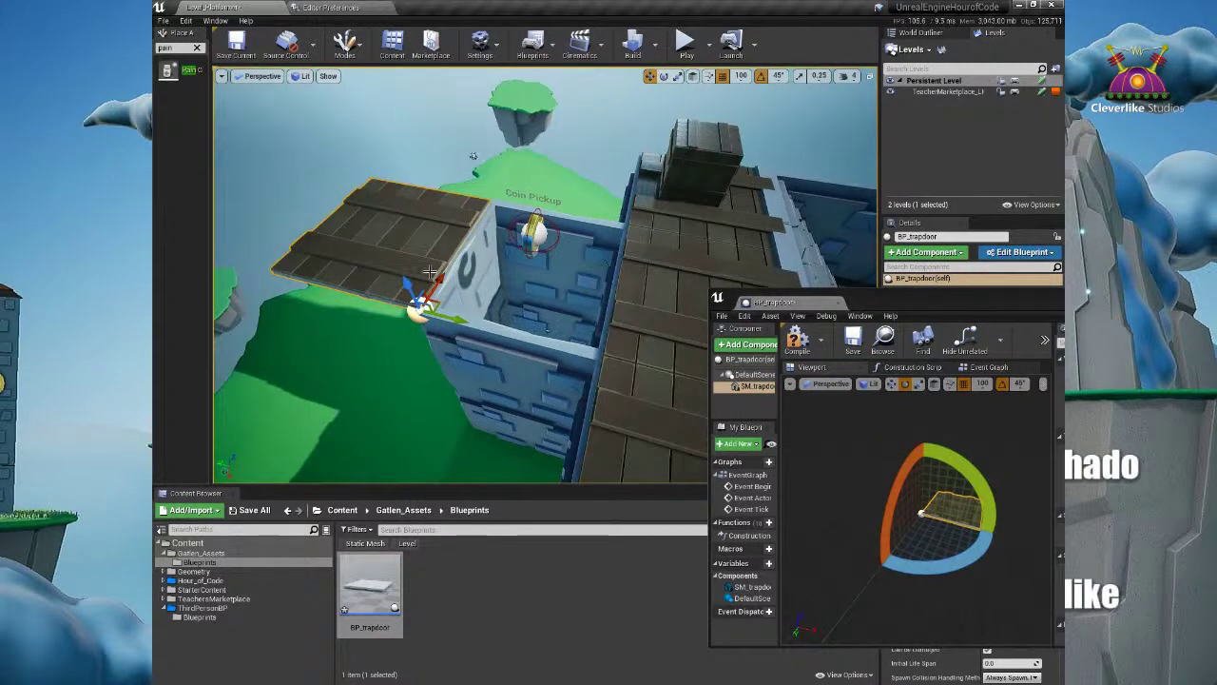
Step: Rotate the placed BP_trapdoor in the level about its vertical axis so that it covers the shaft opening
key(e)
drag(458, 324, 507, 281)
key(w)
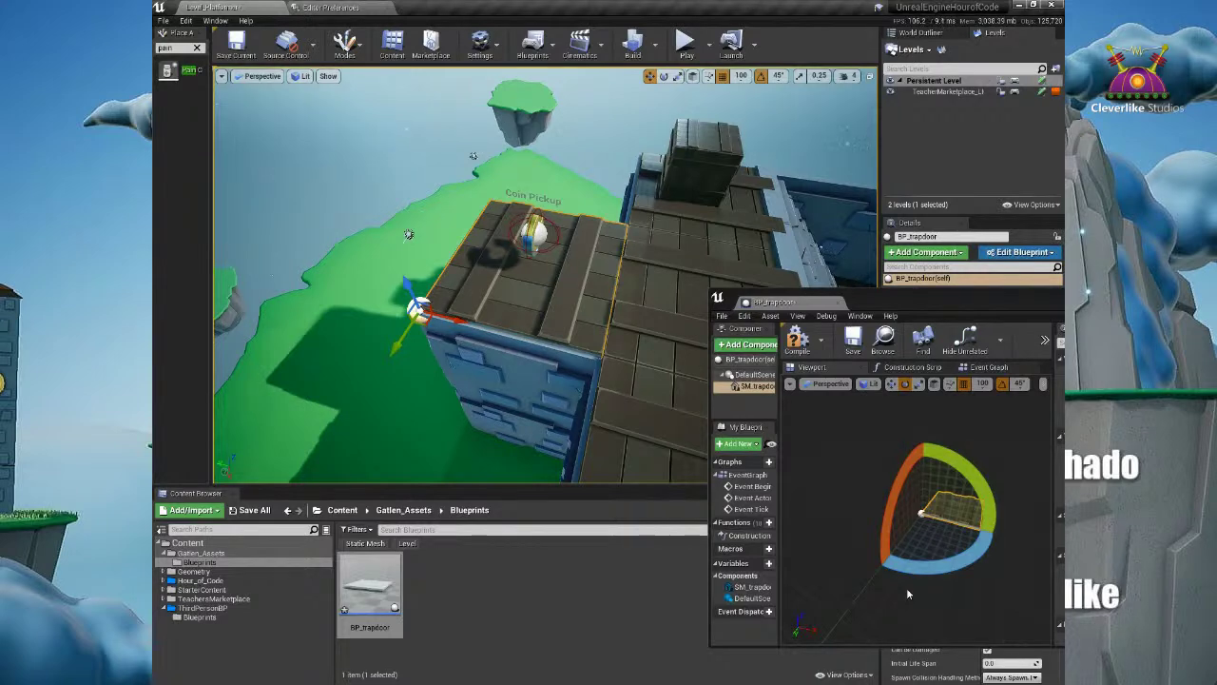
Step: Dock the BP_trapdoor editor back into the main window
drag(968, 528, 919, 571)
alt+drag(989, 600, 860, 595)
drag(941, 302, 846, 272)
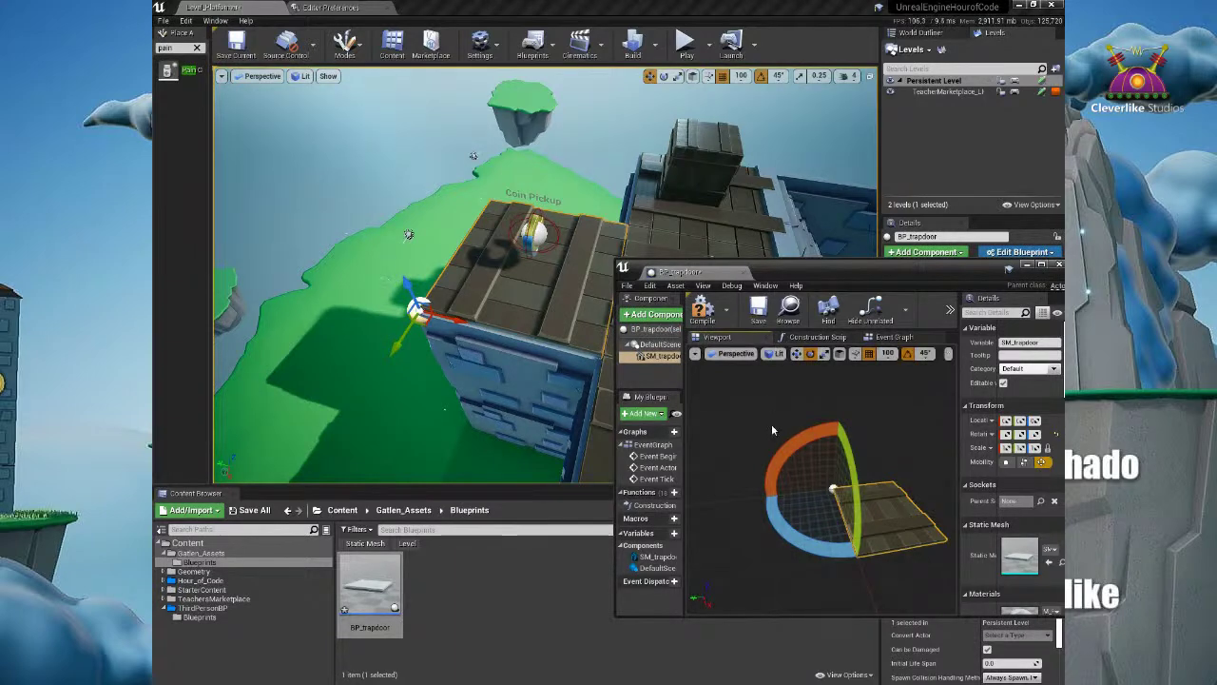
double_click(711, 273)
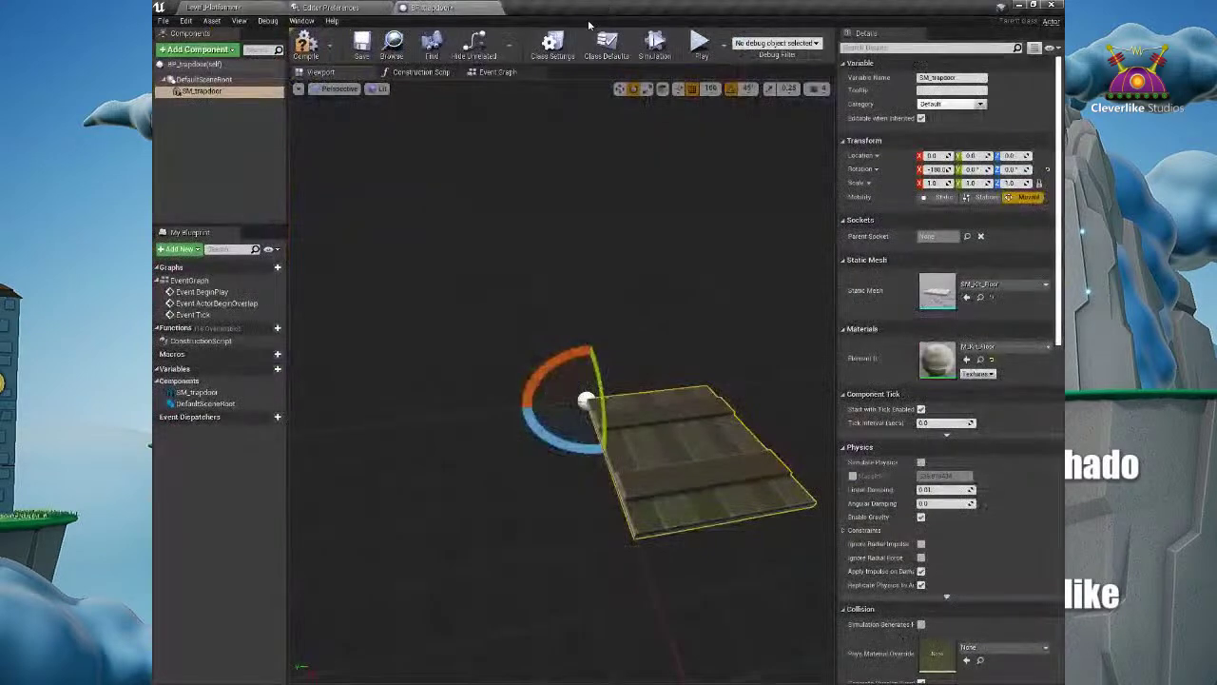
Step: Delete the default BeginPlay, ActorBeginOverlap and Tick event nodes from BP_trapdoor's Event Graph
click(499, 73)
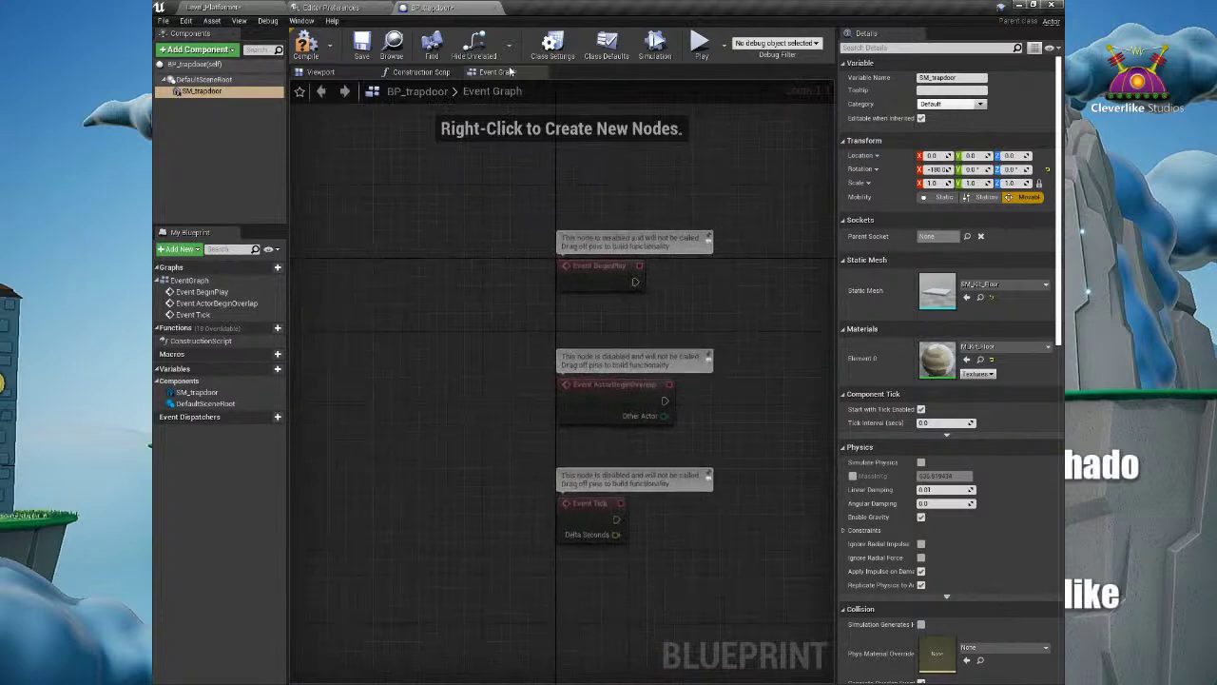
drag(508, 55, 569, 91)
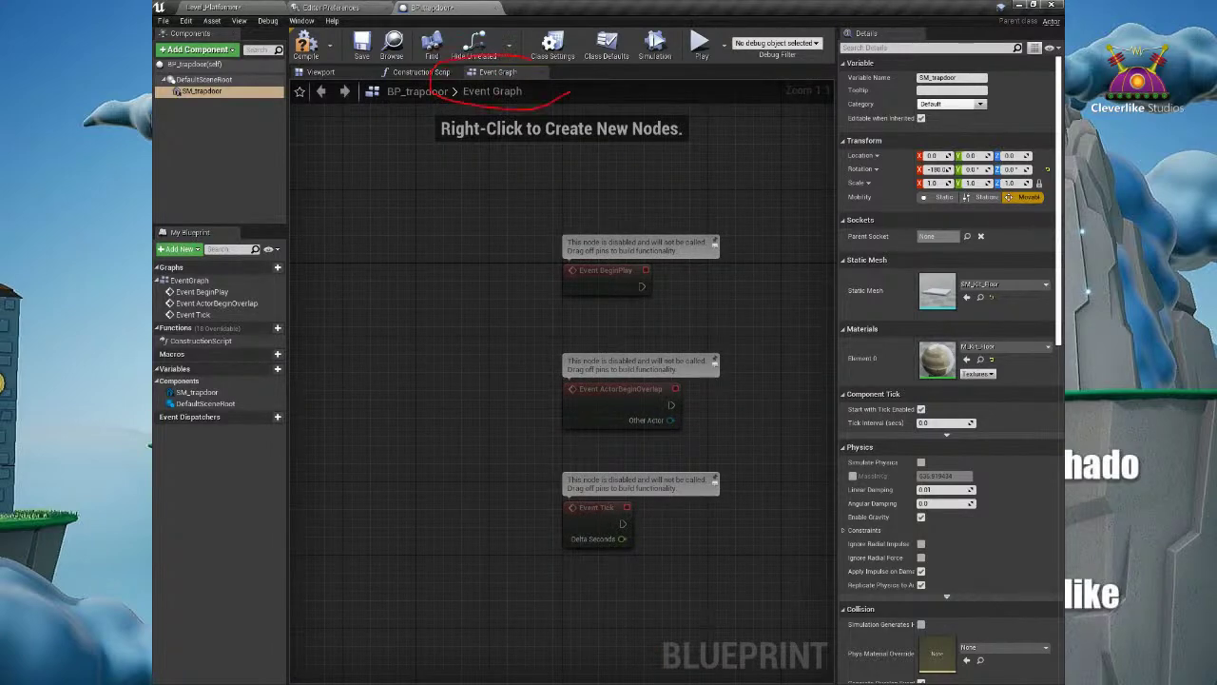
mouse_move(676, 207)
mouse_down()
mouse_move(728, 286)
mouse_move(618, 224)
mouse_up()
drag(719, 244, 547, 573)
drag(461, 234, 704, 586)
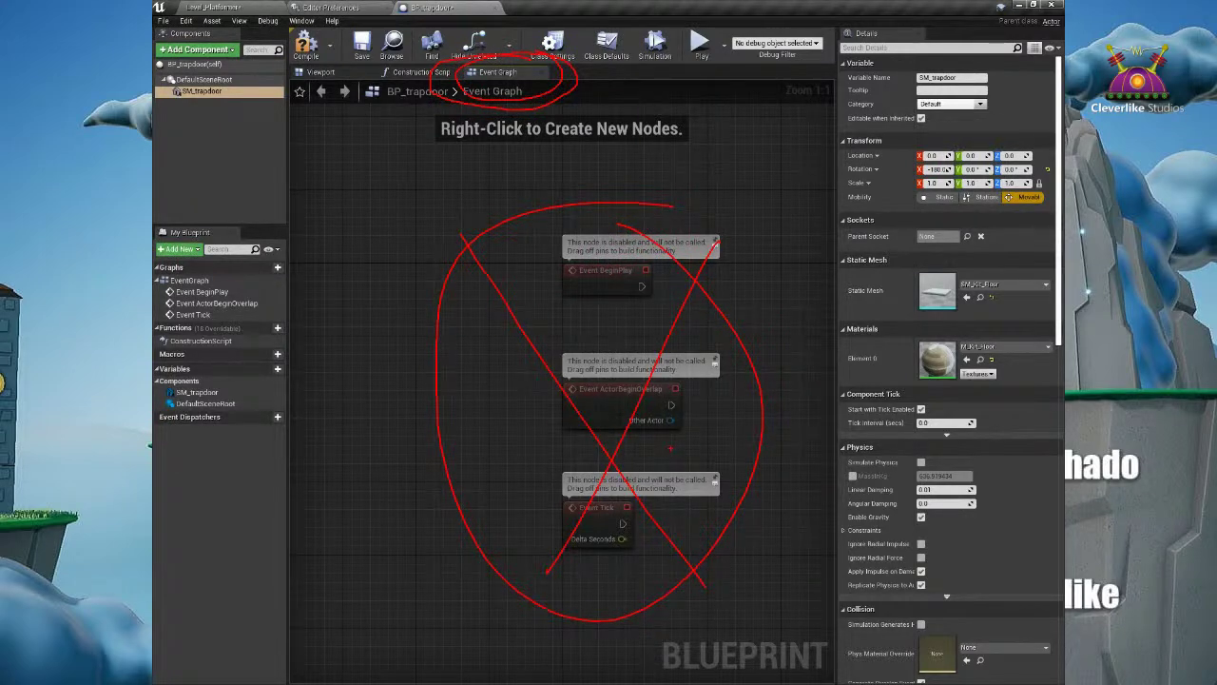
drag(475, 291, 704, 543)
key(Delete)
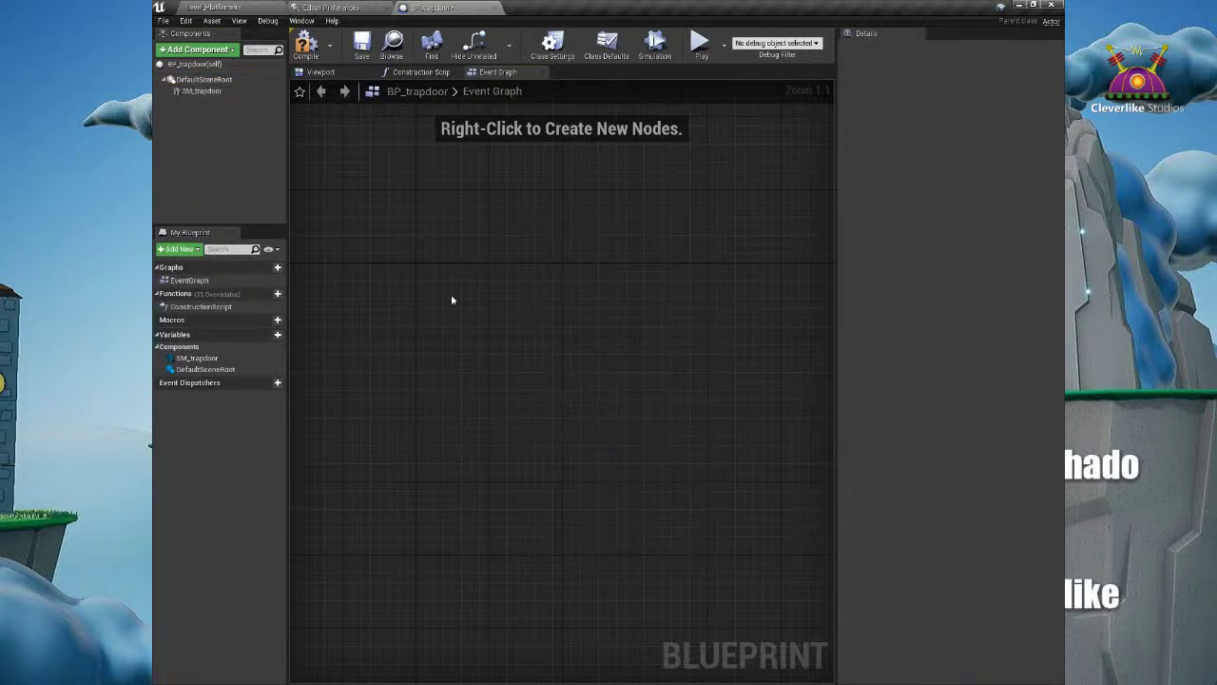
Step: Add a Box Collision component under BP_trapdoor's DefaultSceneRoot
click(203, 91)
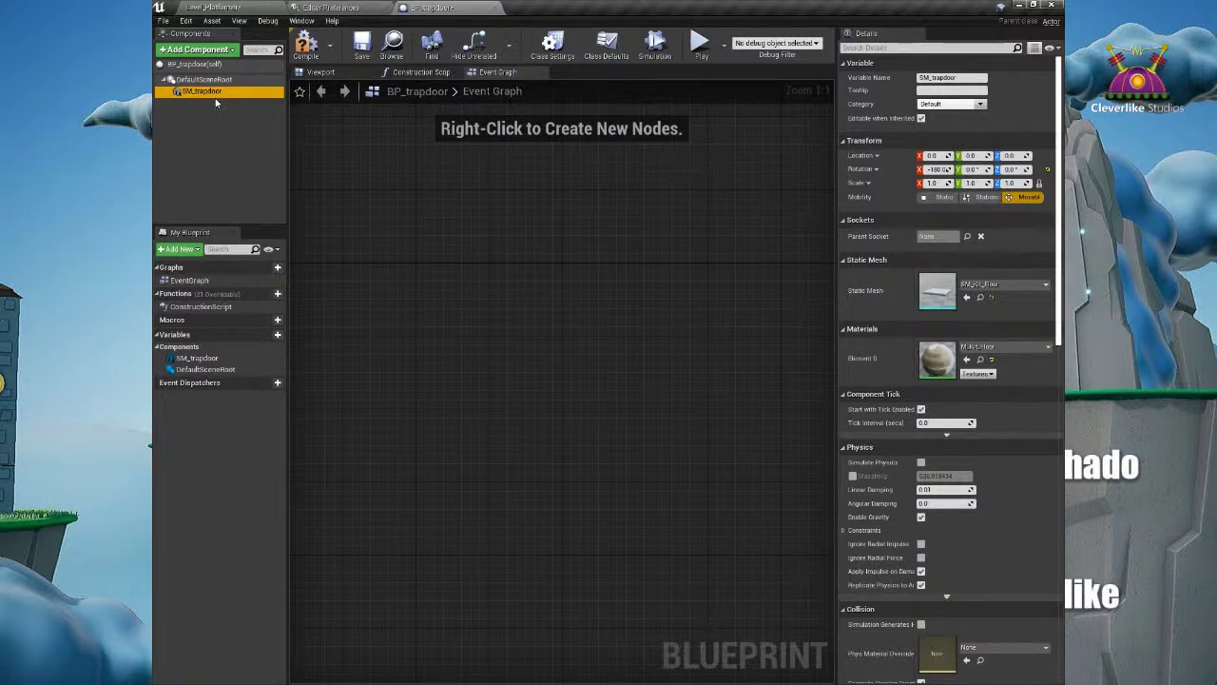
click(332, 72)
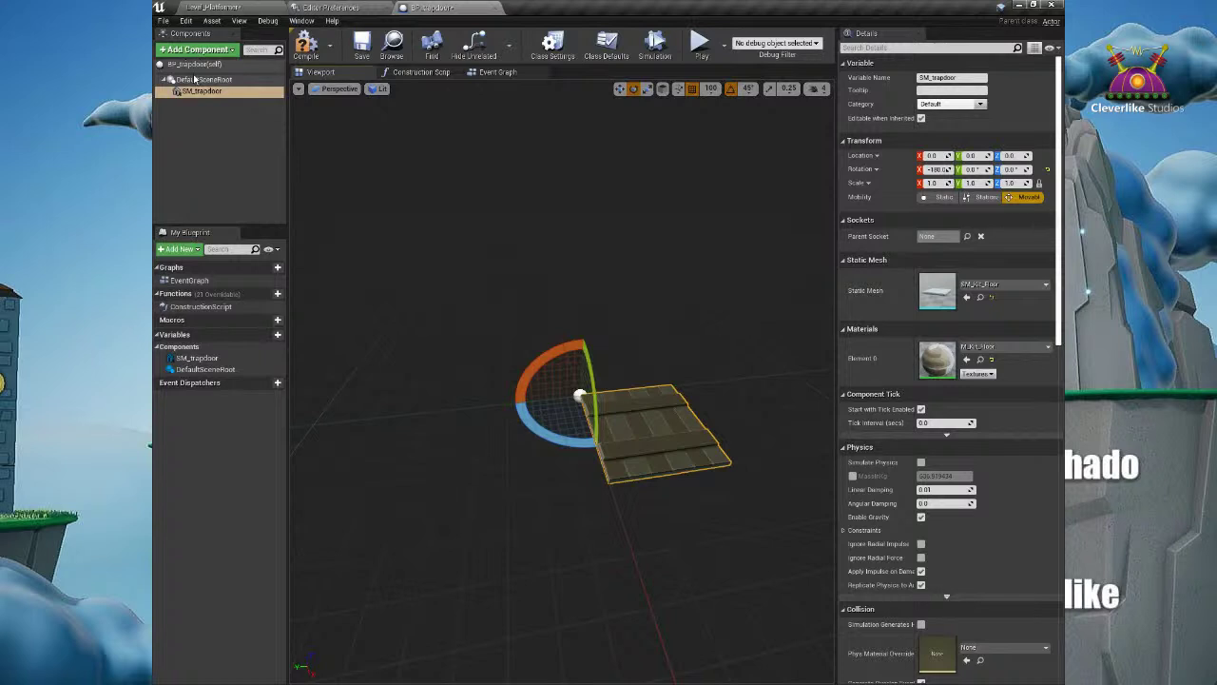
click(195, 80)
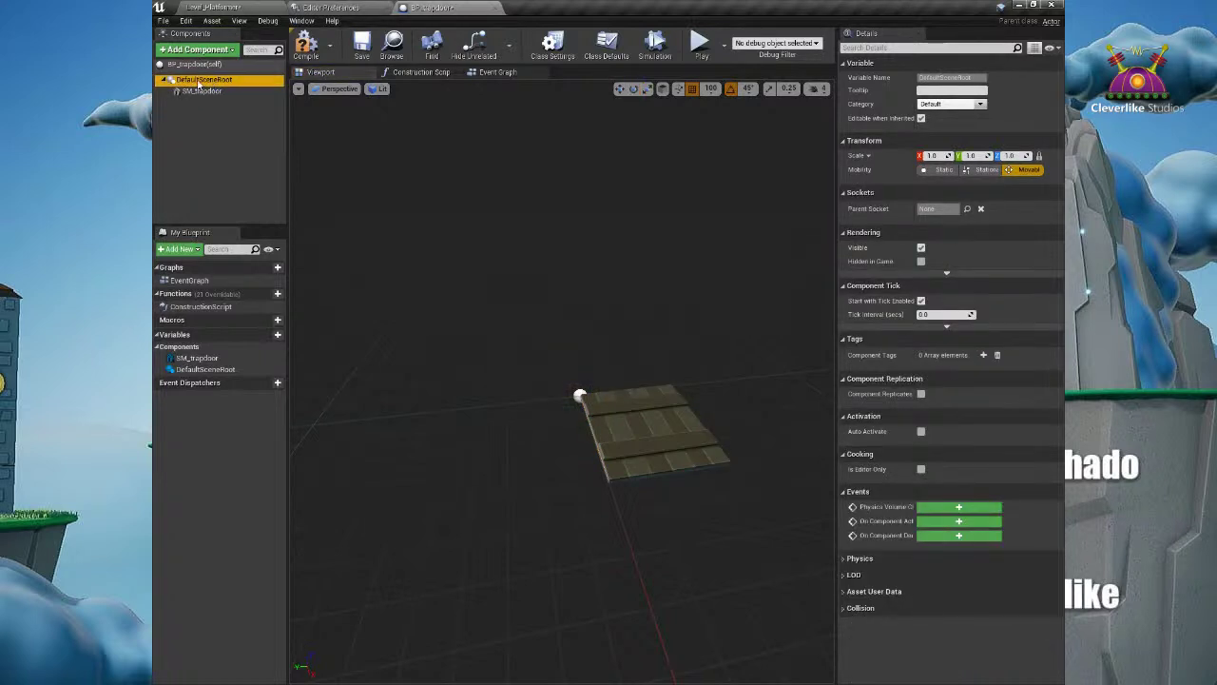
click(205, 49)
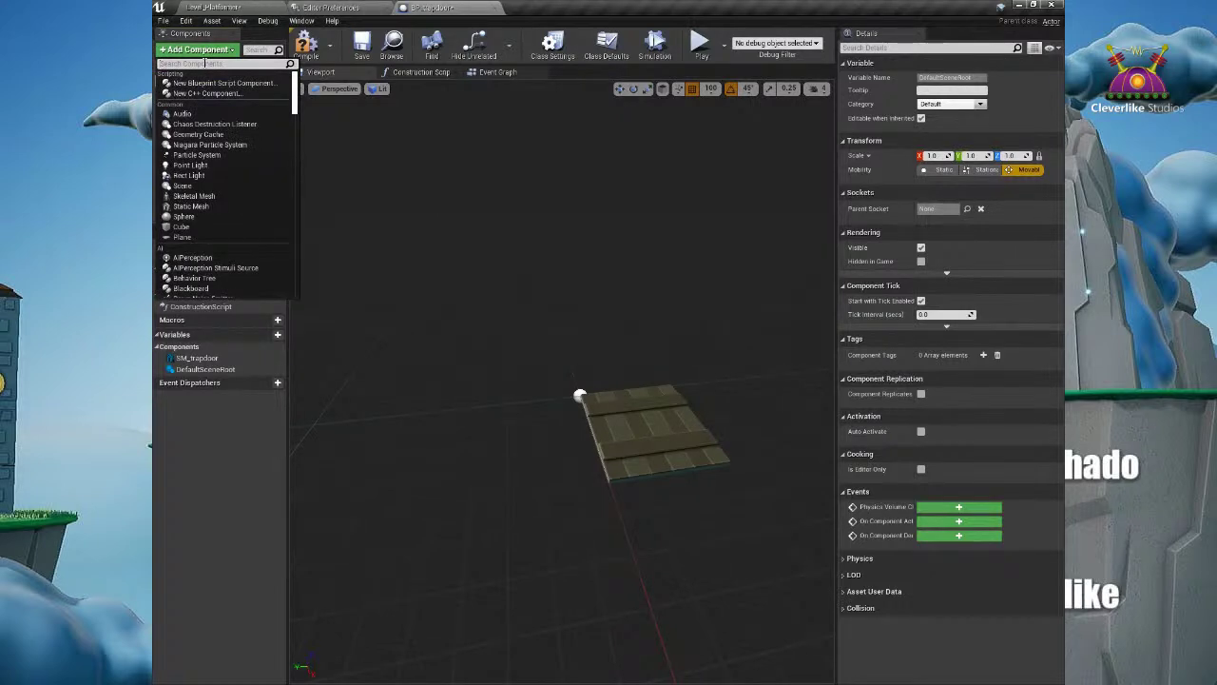
text(box)
click(193, 83)
scroll(648, 419, up, 2)
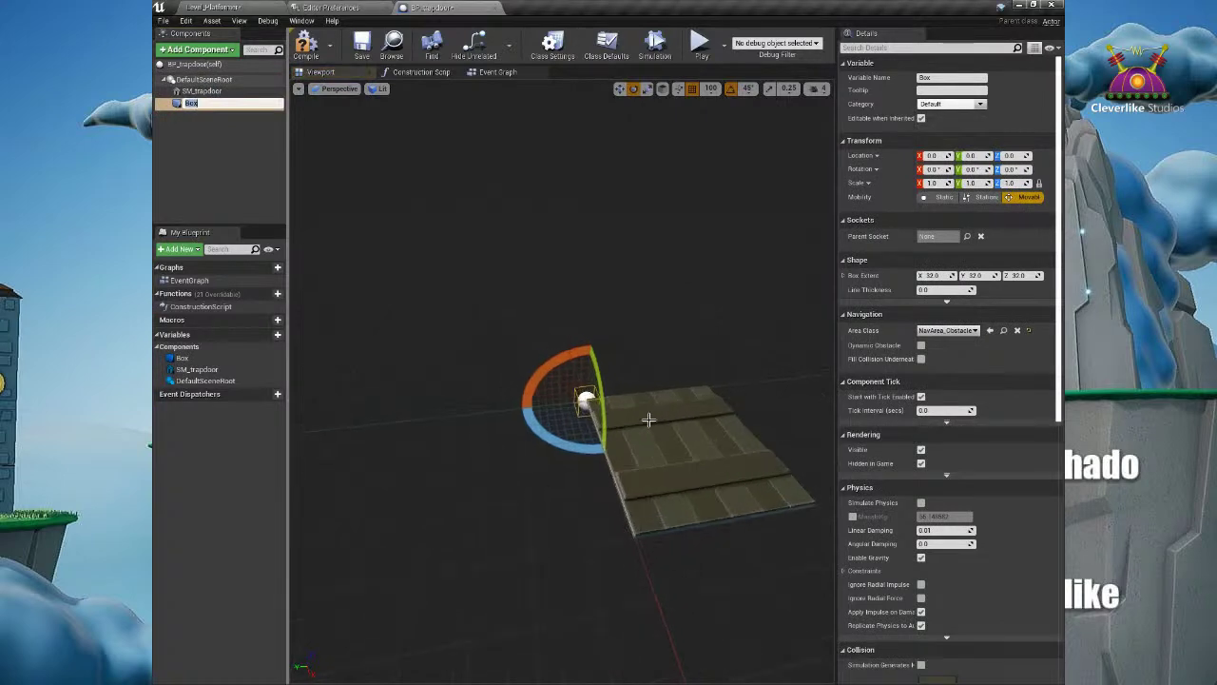
scroll(647, 419, up, 2)
Step: Detach the BP_trapdoor editor over the level view and move the collision box to location 200, -200, 100, above the planks' centre
drag(428, 7, 624, 182)
click(251, 6)
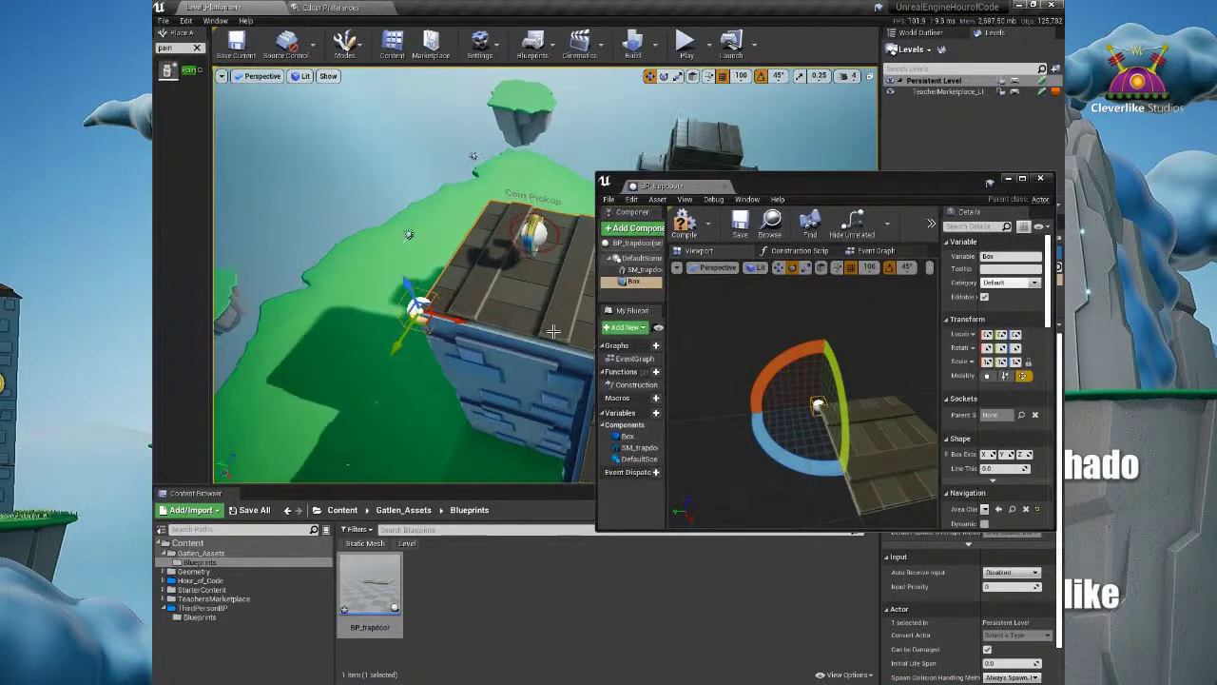
click(822, 408)
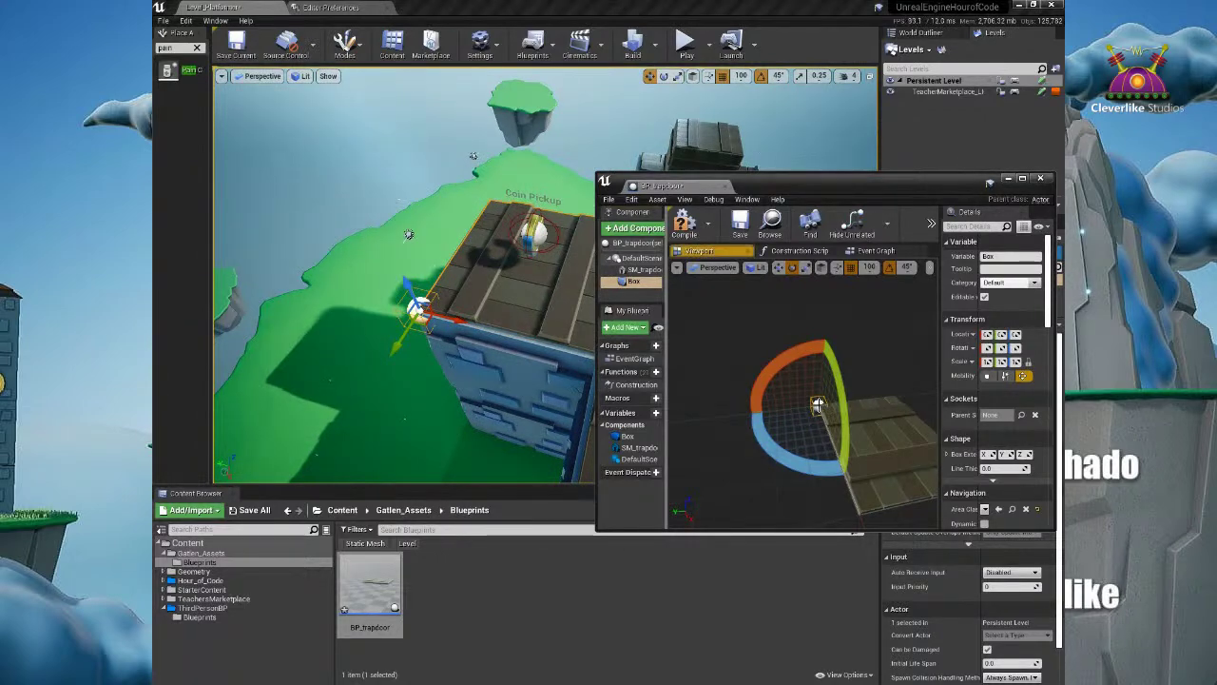
key(w)
drag(835, 456, 847, 492)
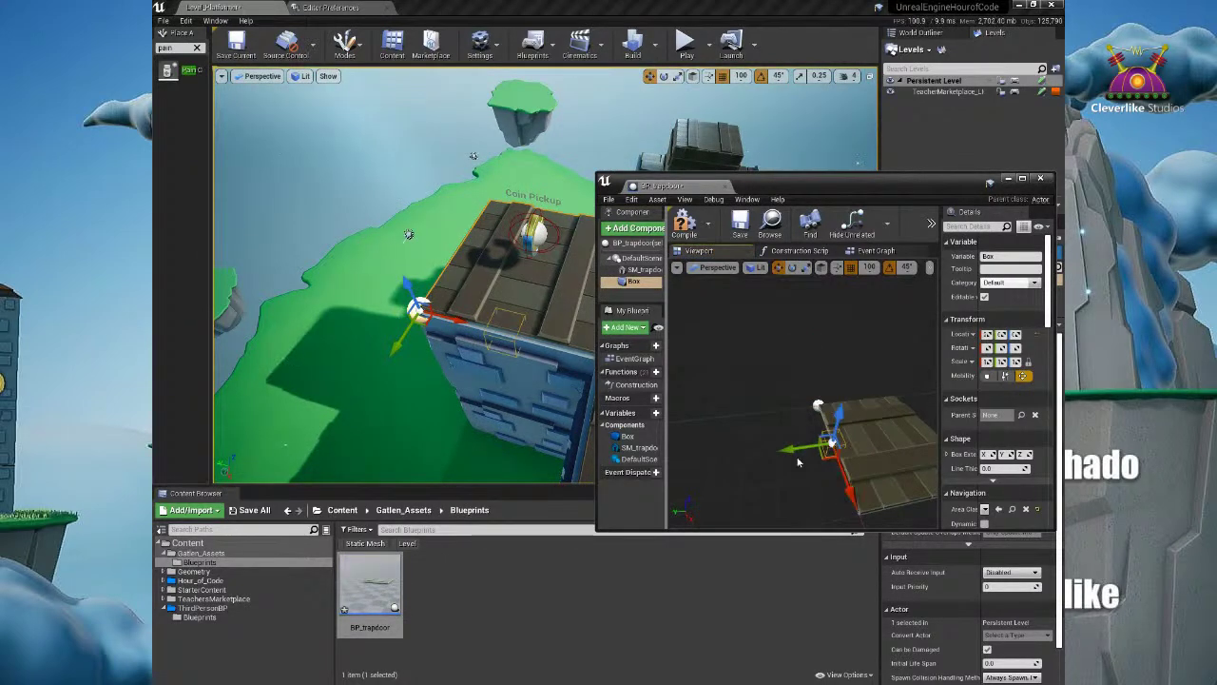
drag(790, 449, 843, 441)
drag(899, 406, 908, 386)
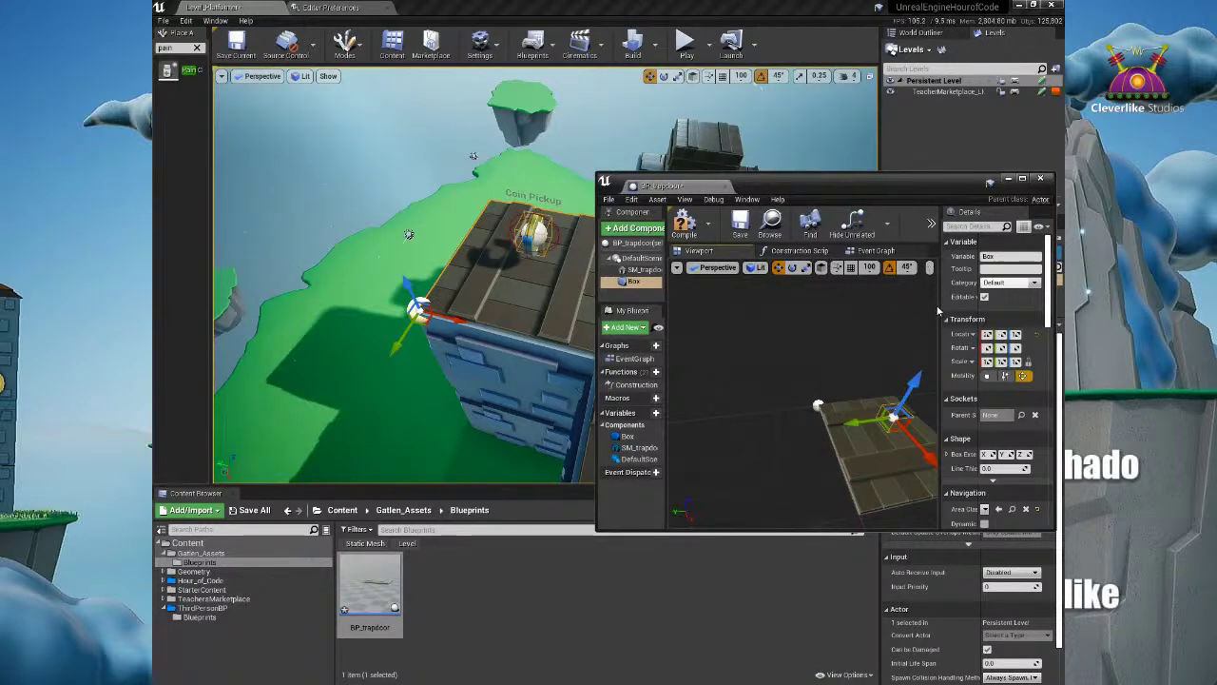
Step: Widen the blueprint viewport and scale the collision box uniformly to about 4.78 so that it spans the trapdoor, checking its fit in the level
drag(940, 303, 1003, 304)
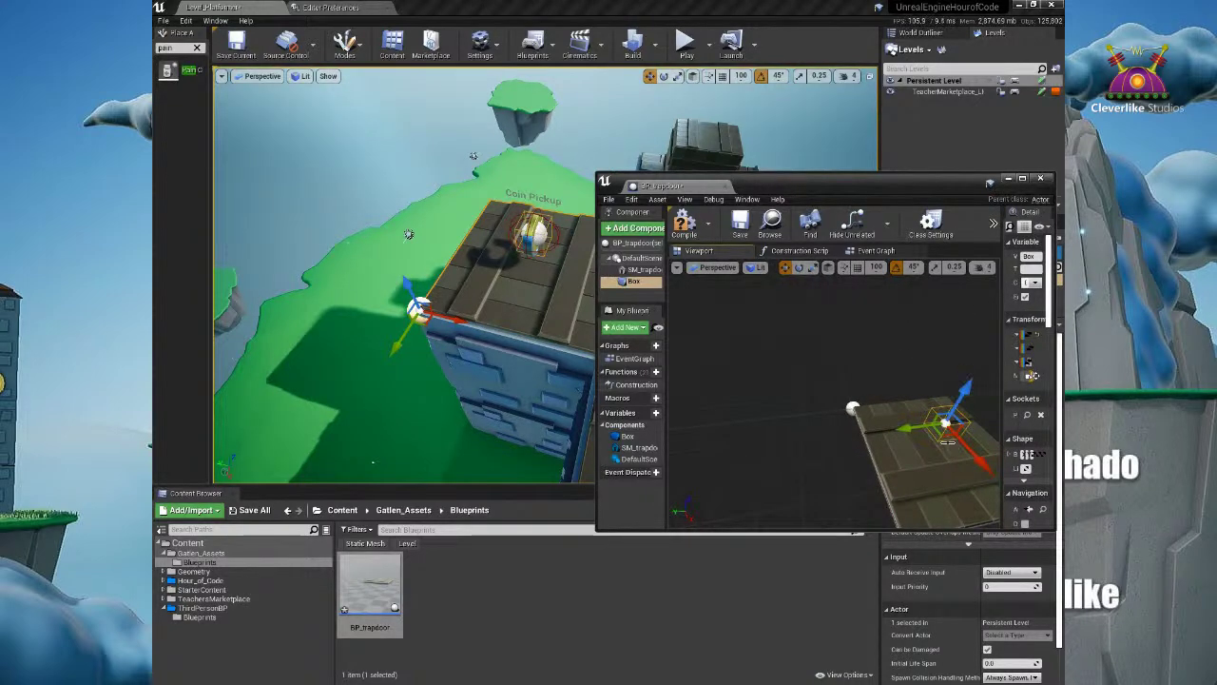
key(r)
drag(947, 426, 814, 415)
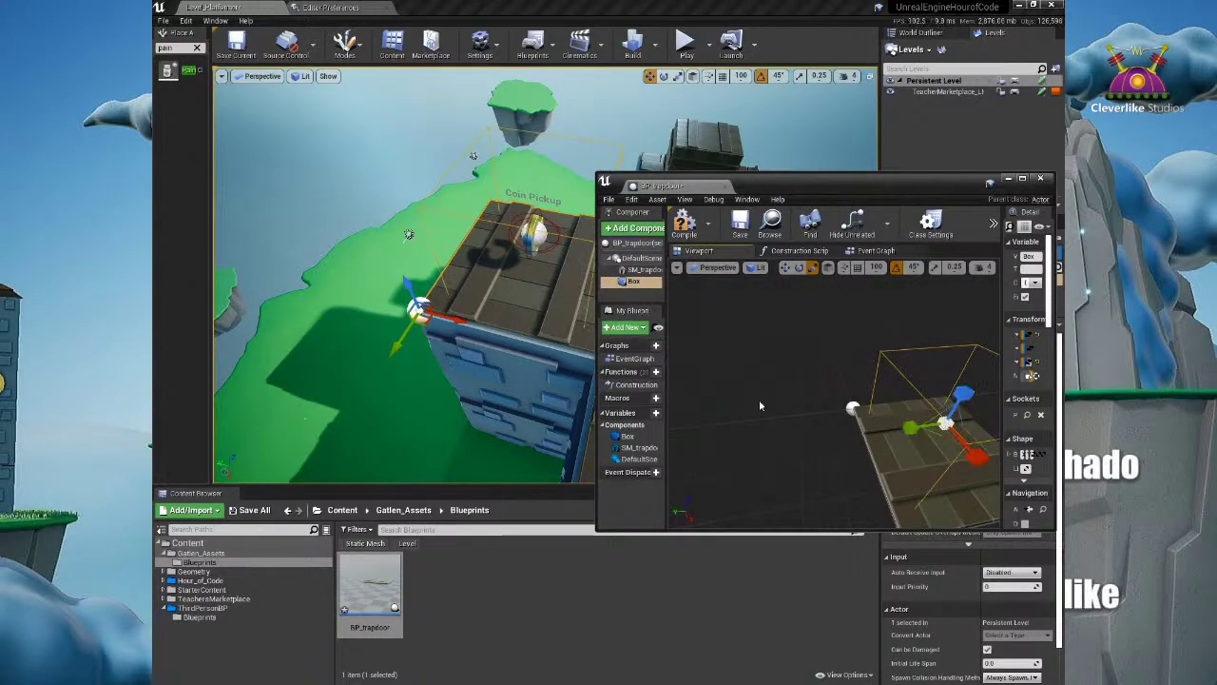
alt+drag(461, 352, 549, 360)
drag(475, 353, 495, 353)
mouse_move(513, 249)
mouse_down()
mouse_move(480, 258)
mouse_move(514, 272)
mouse_up()
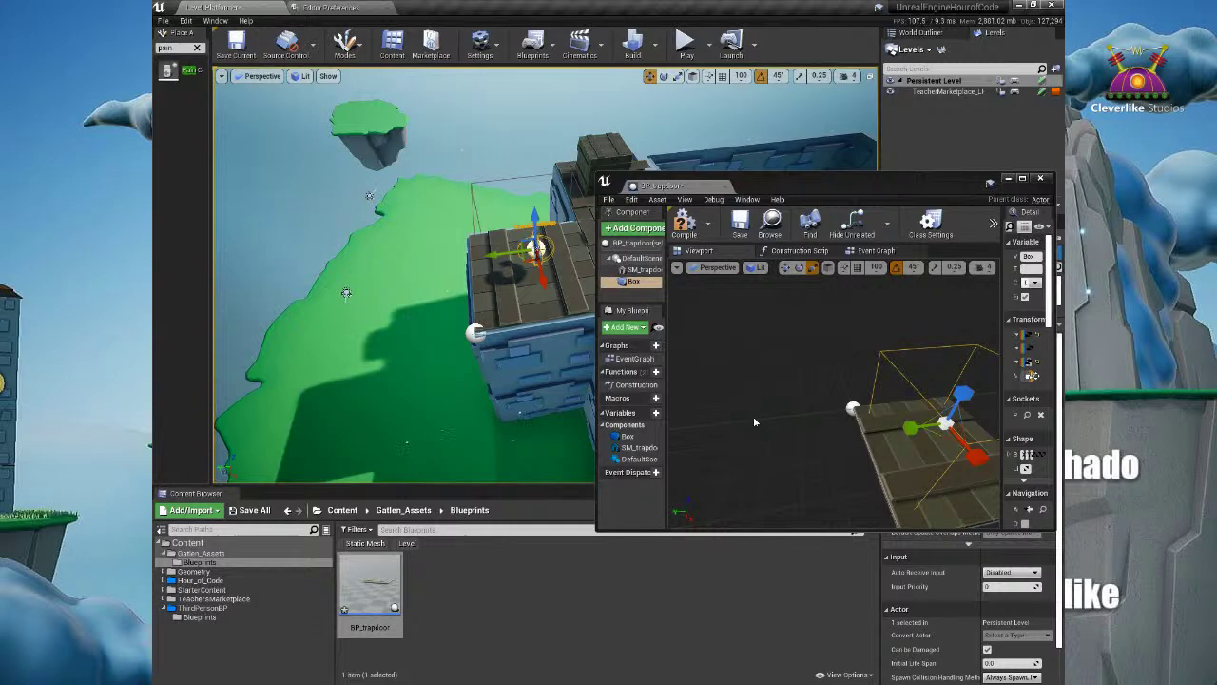
key(f)
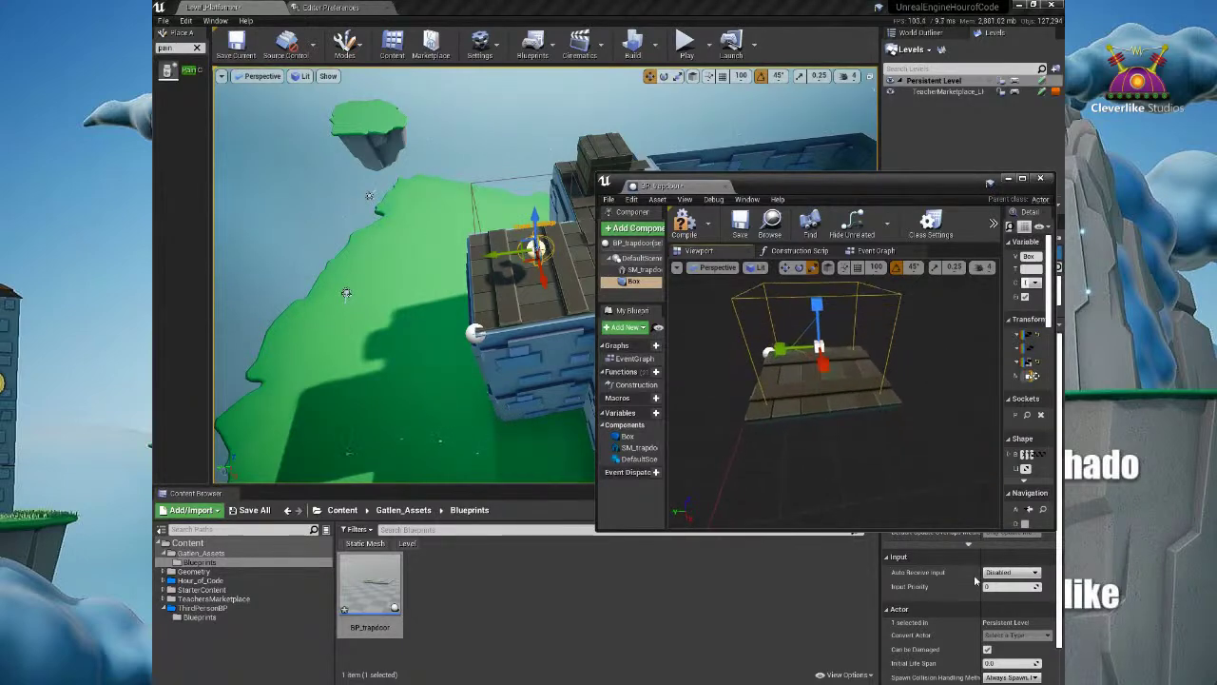
Step: Dock the BP_trapdoor editor in the main window again and rename the collision box component as Box_coll
drag(690, 187, 558, 6)
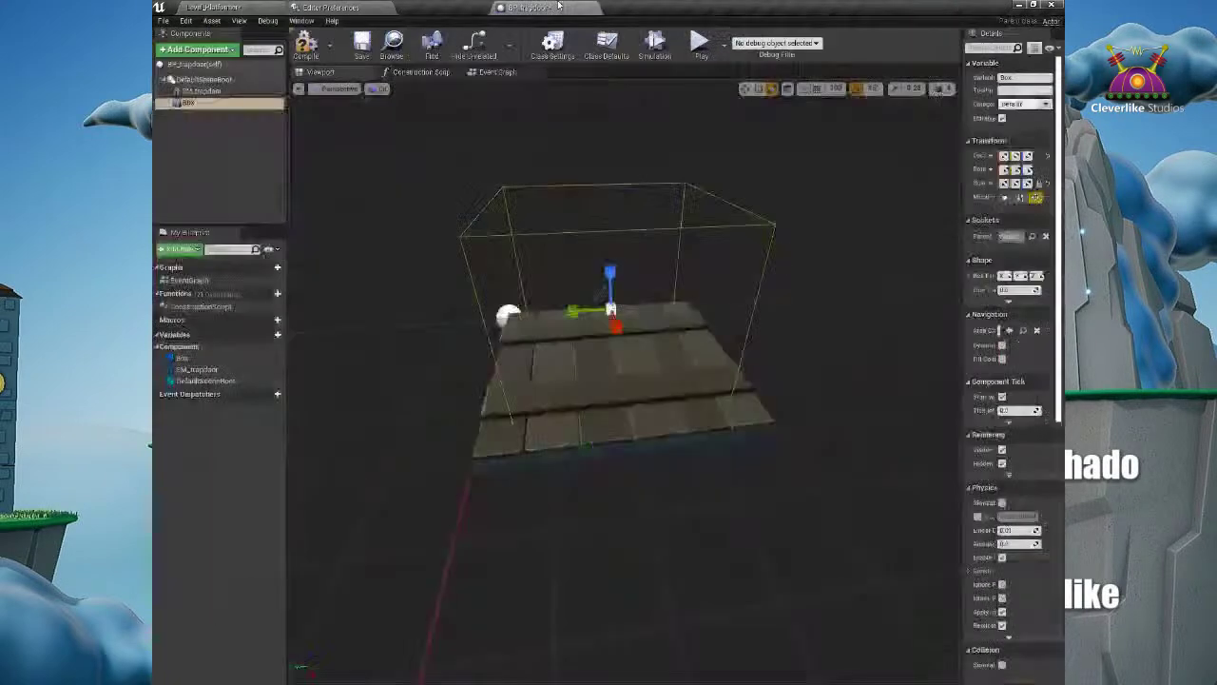
click(187, 105)
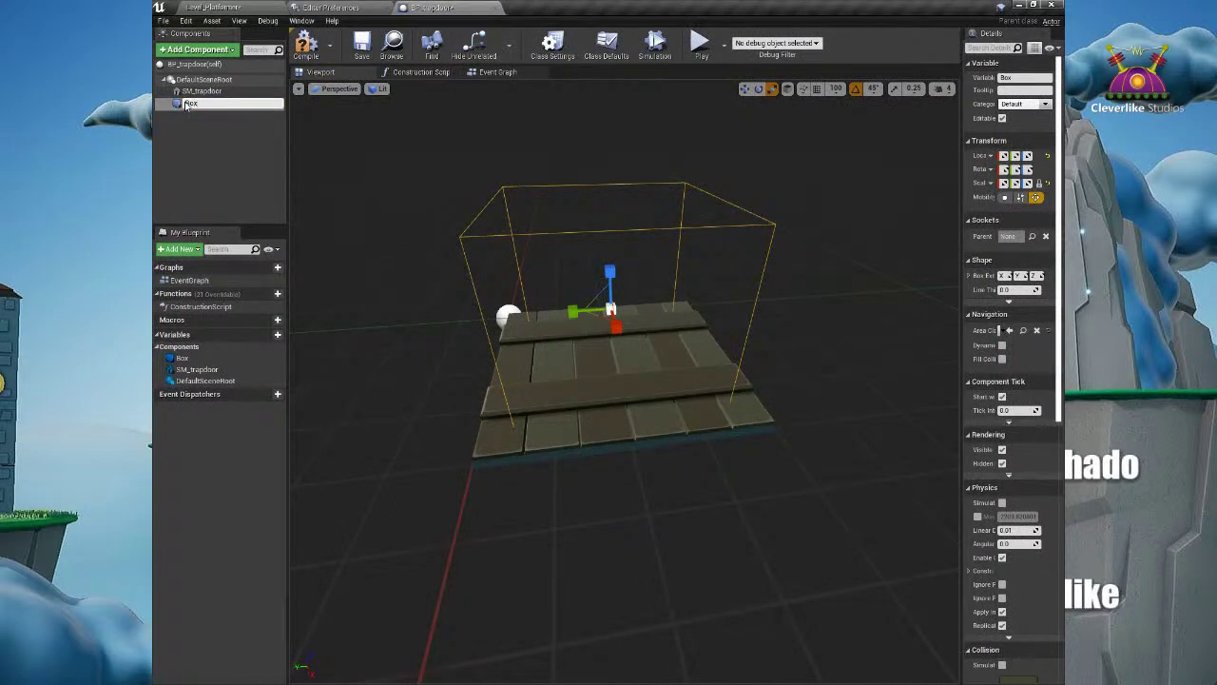
text(_coll)
key(Return)
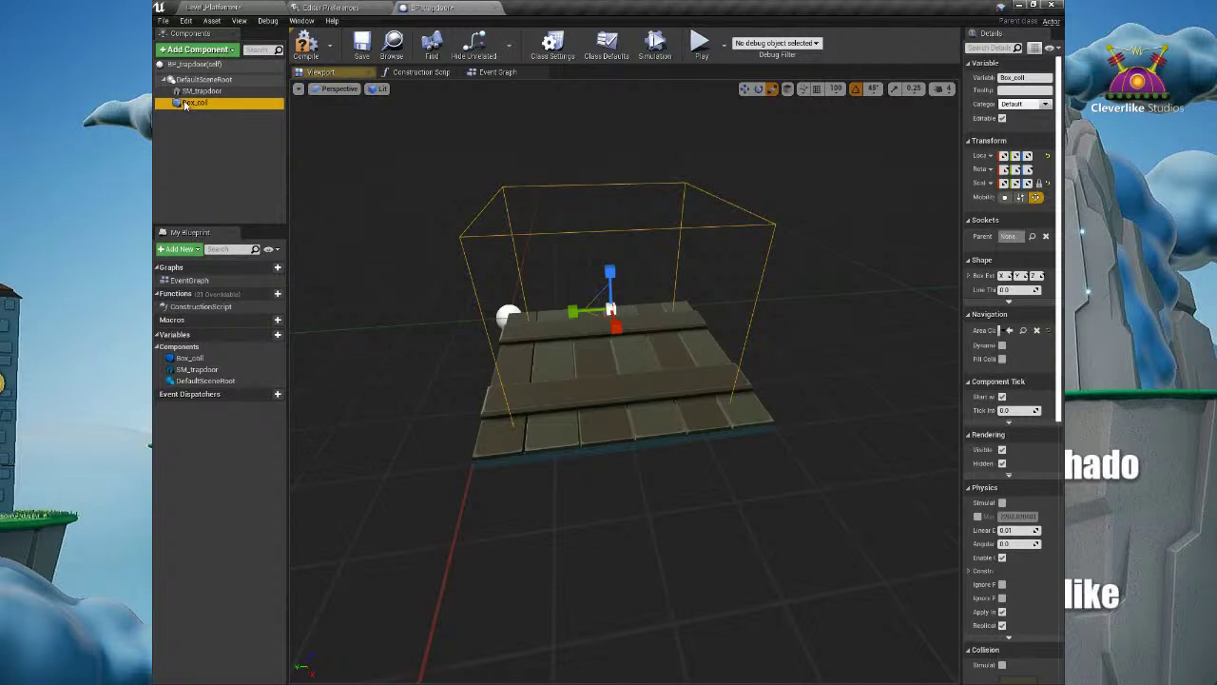
Step: Add an On Component Begin Overlap event for Box_coll to the Event Graph and place its node farther left and slightly lower
click(497, 72)
click(231, 106)
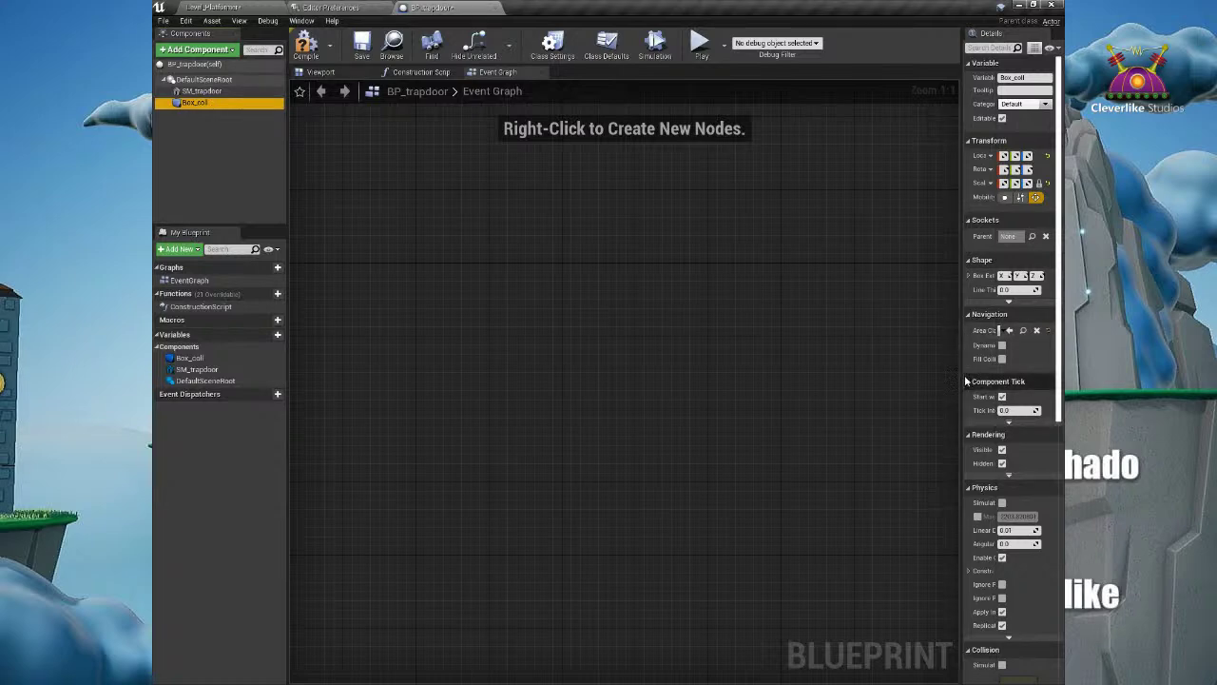
drag(961, 386, 846, 386)
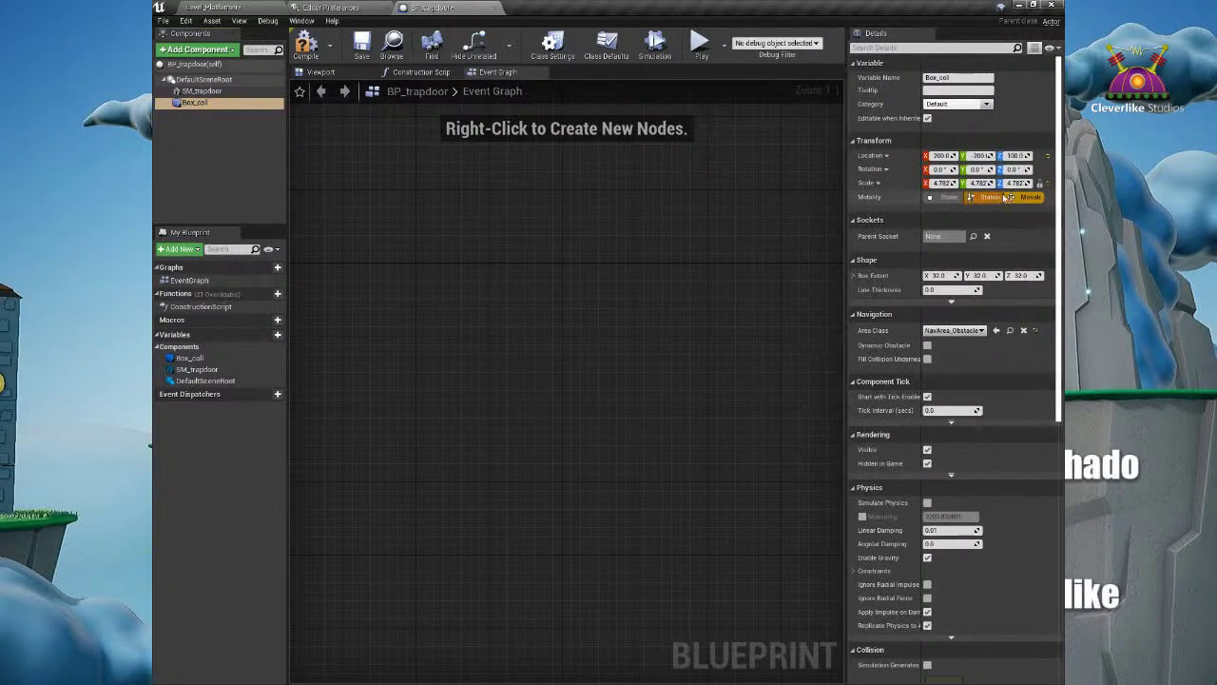
scroll(1042, 529, down, 10)
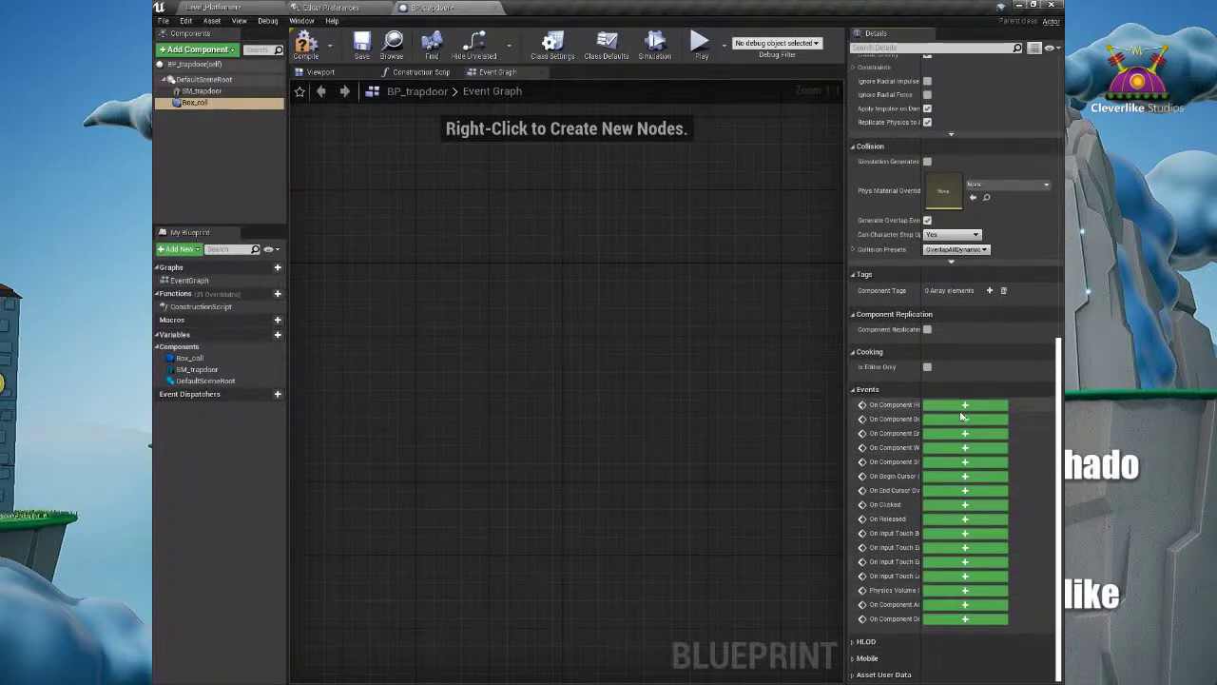
right_click(471, 244)
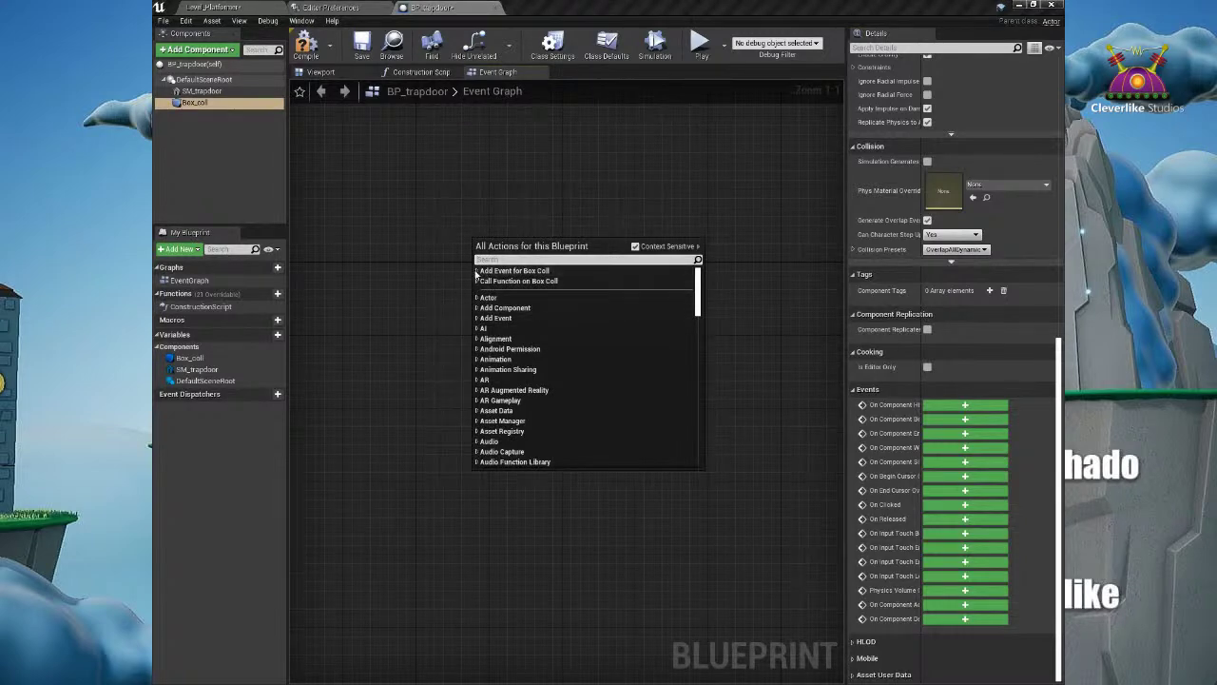
click(477, 272)
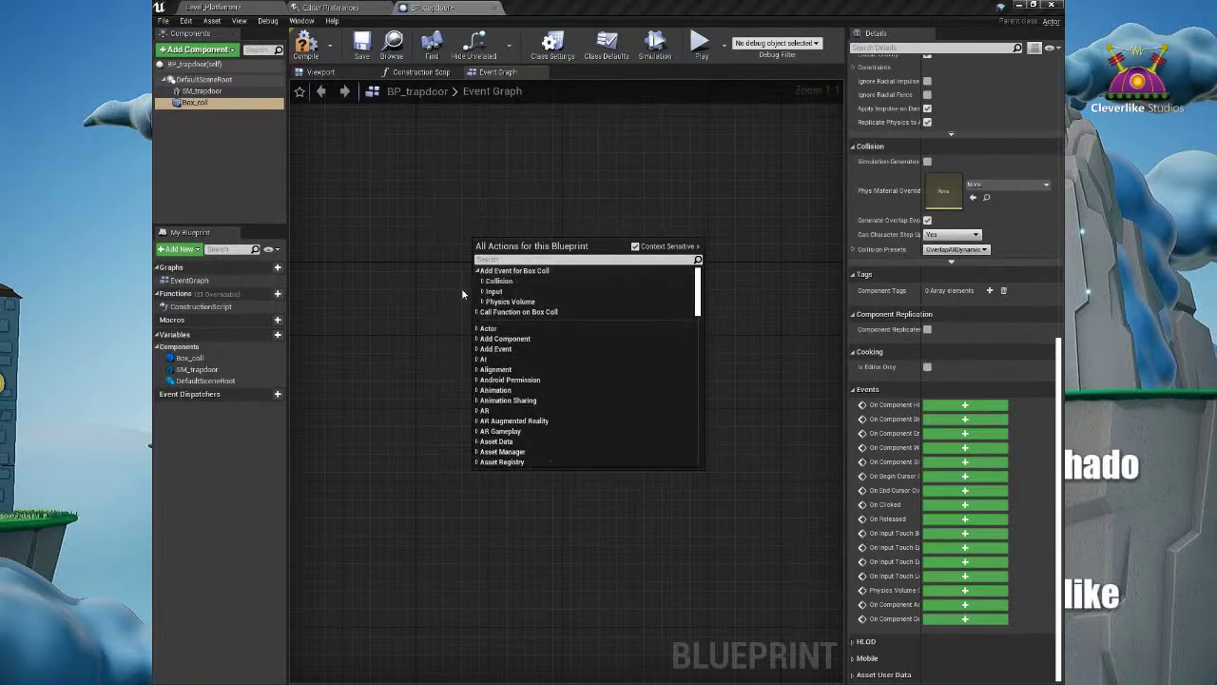
click(483, 282)
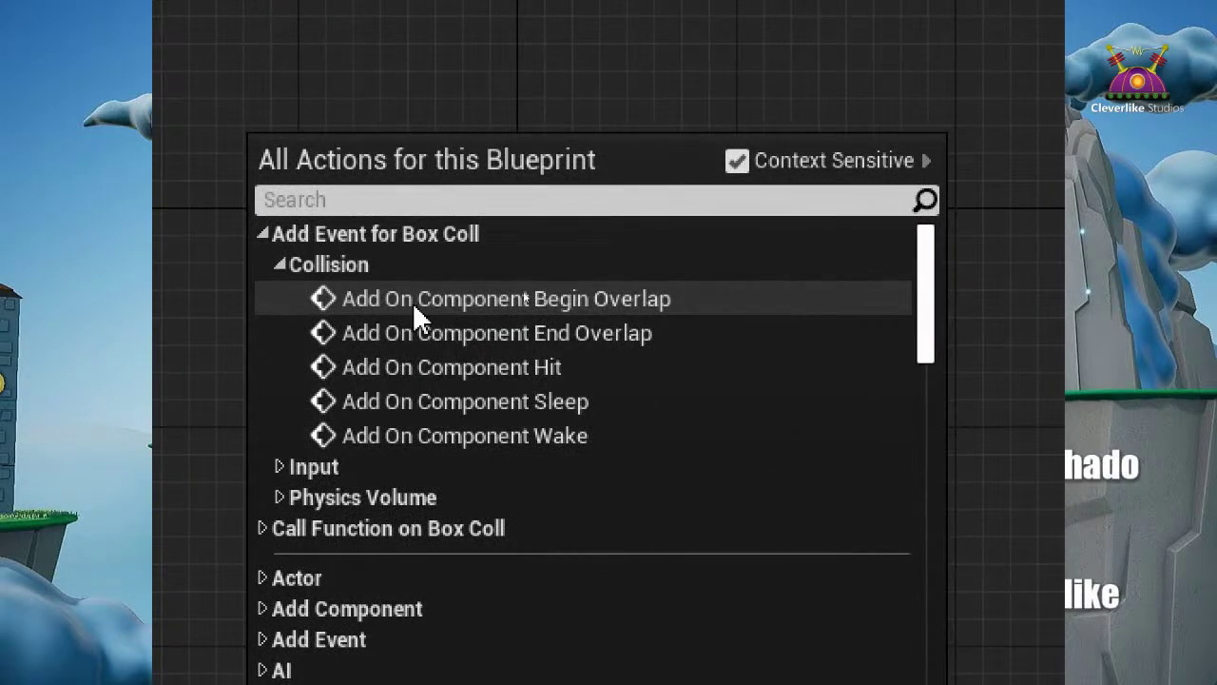
click(475, 299)
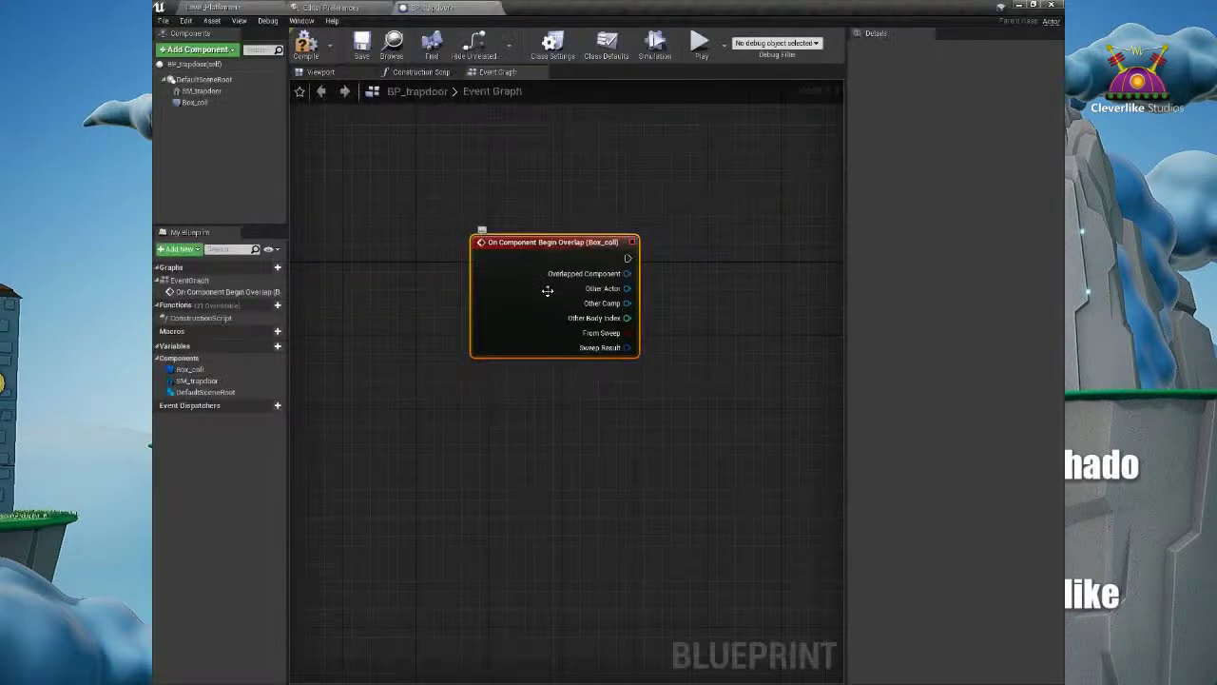
drag(557, 243, 466, 280)
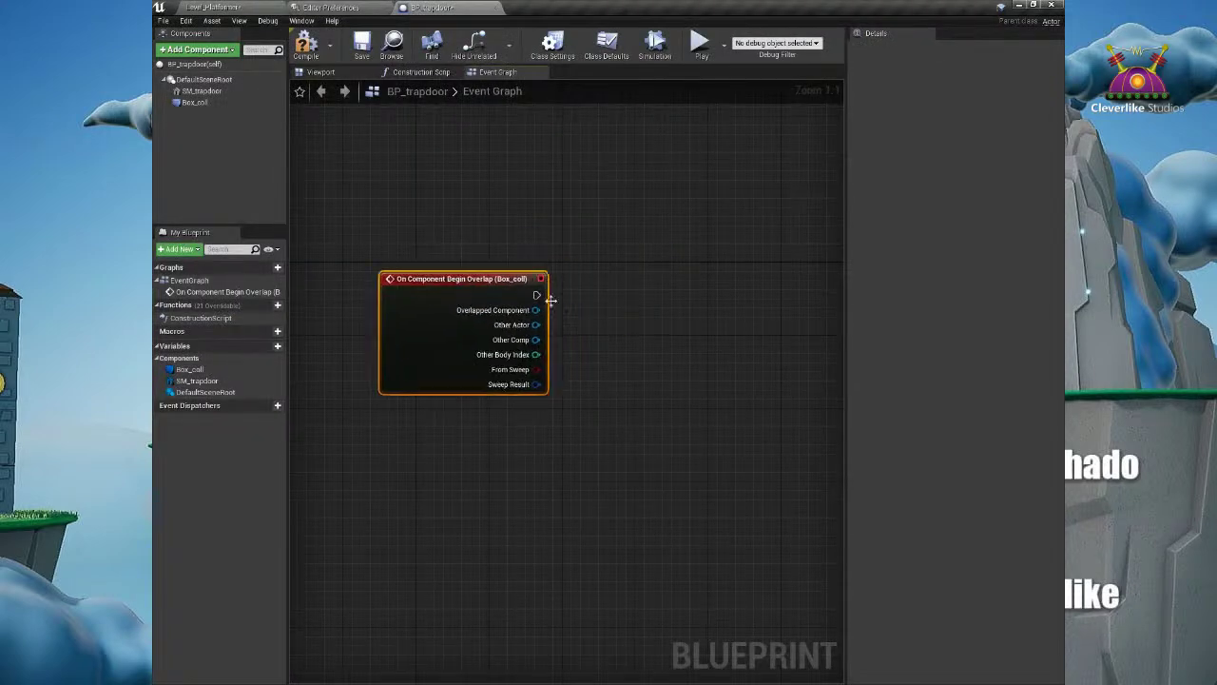
drag(480, 279, 462, 279)
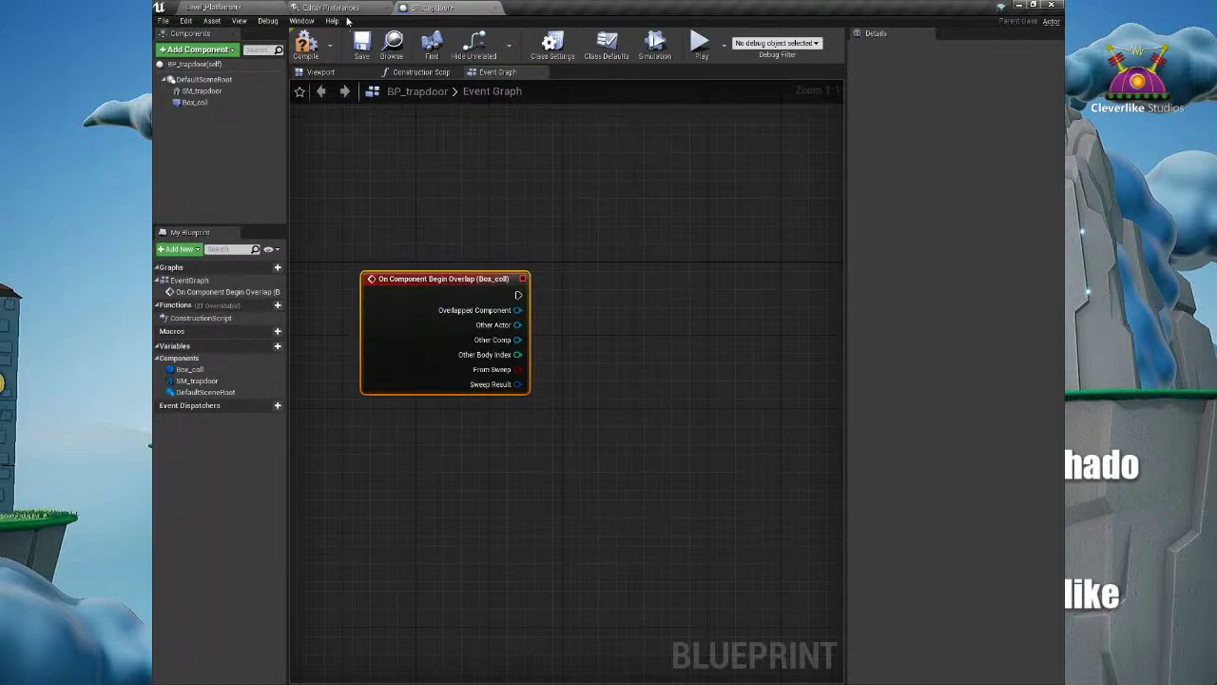
Step: Review the SM_trapdoor mesh in the blueprint's 3D view, and nudge the overlap event node slightly left in the Event Graph
click(320, 72)
click(557, 339)
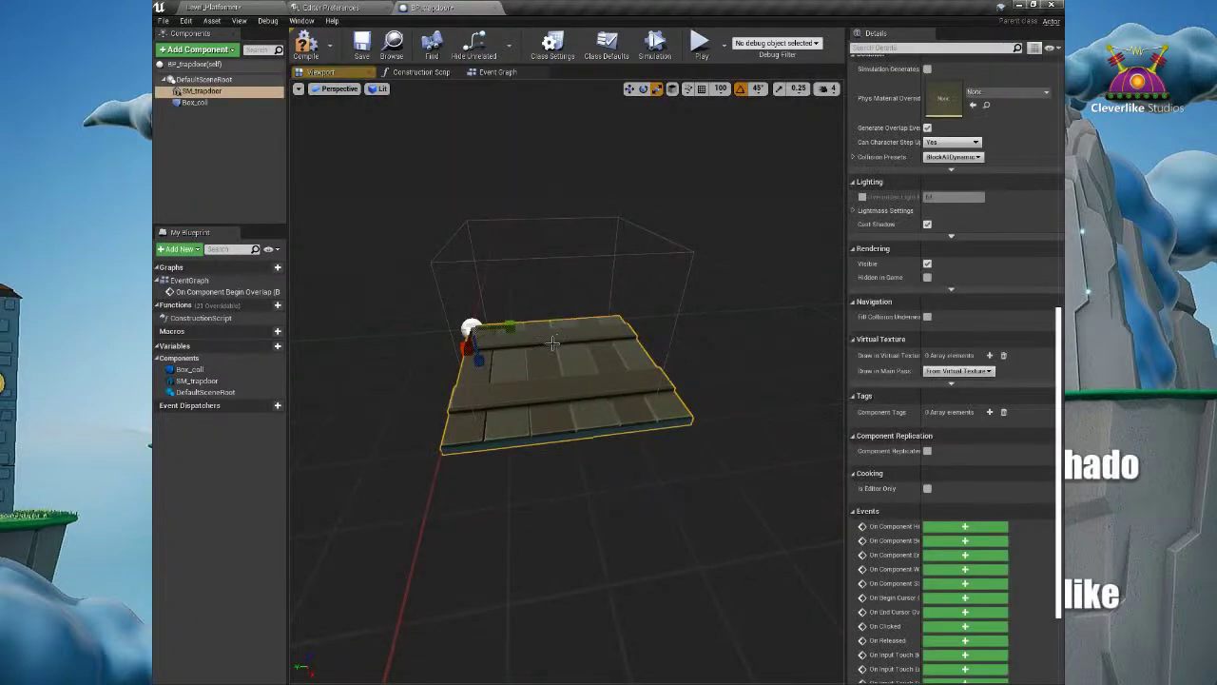
click(504, 73)
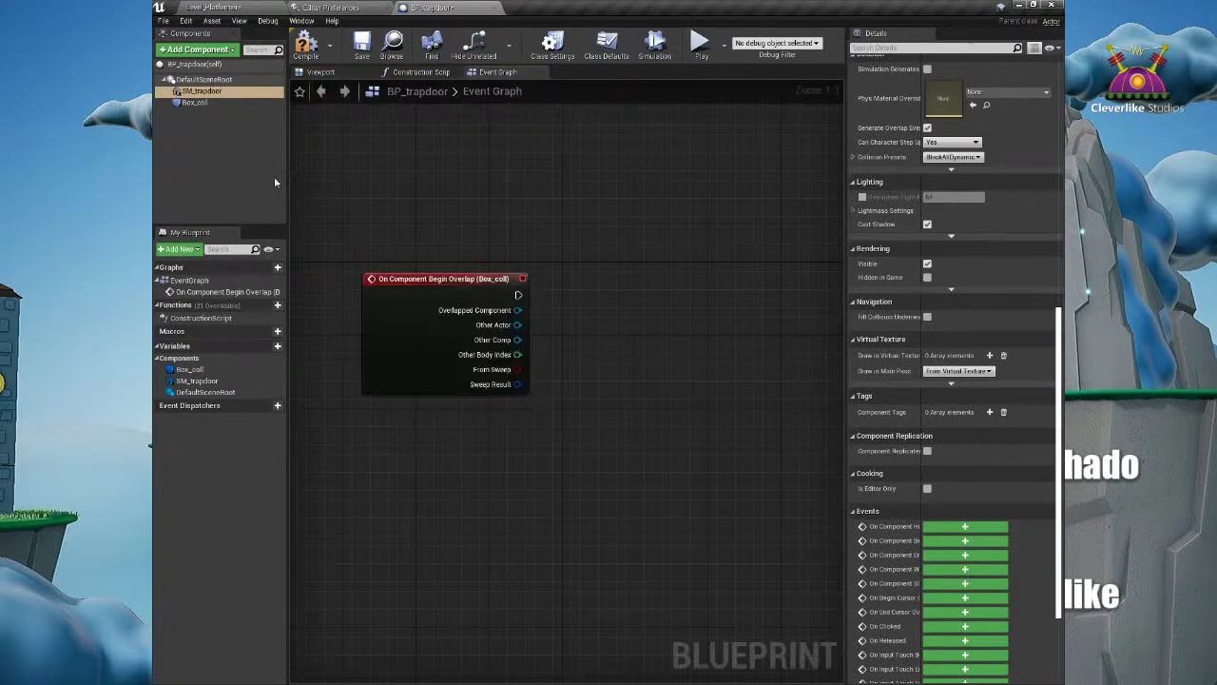
click(221, 93)
drag(472, 284, 461, 282)
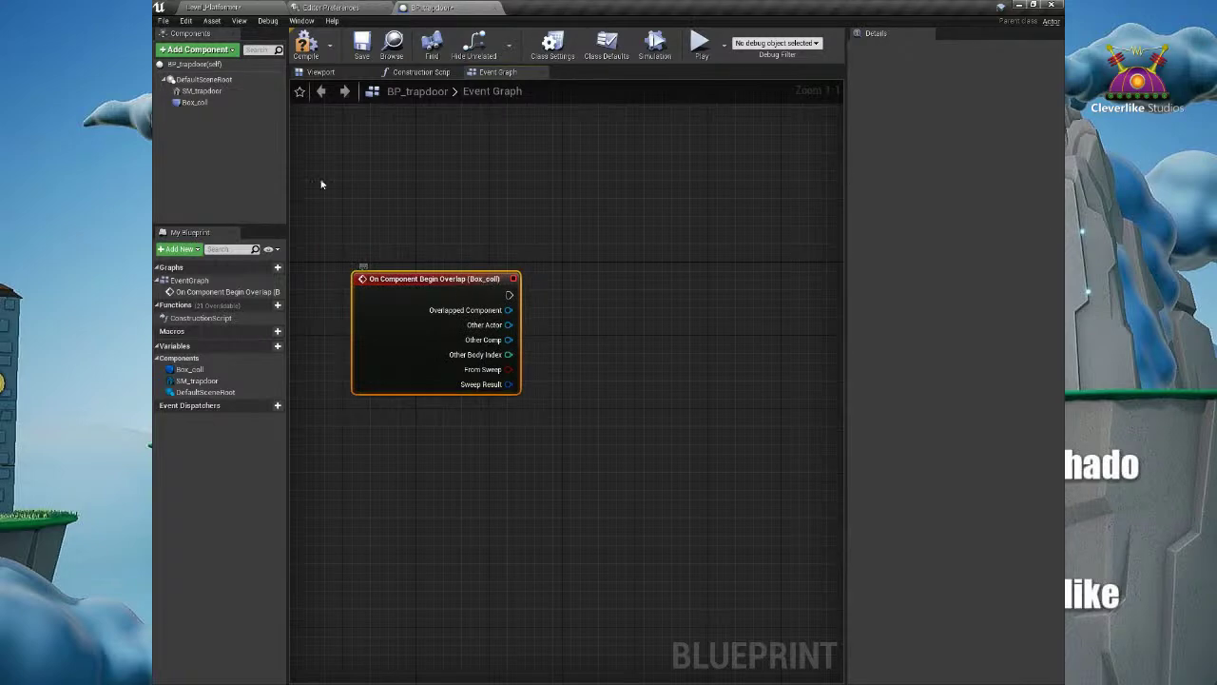
click(202, 92)
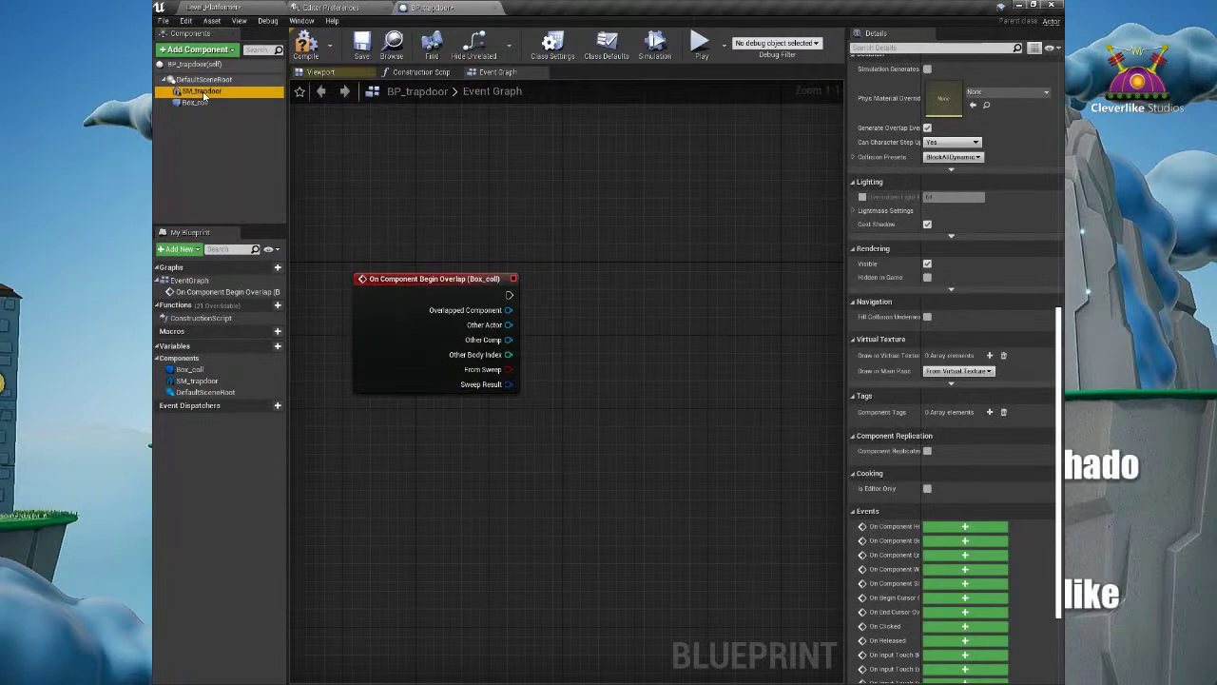
drag(509, 294, 617, 286)
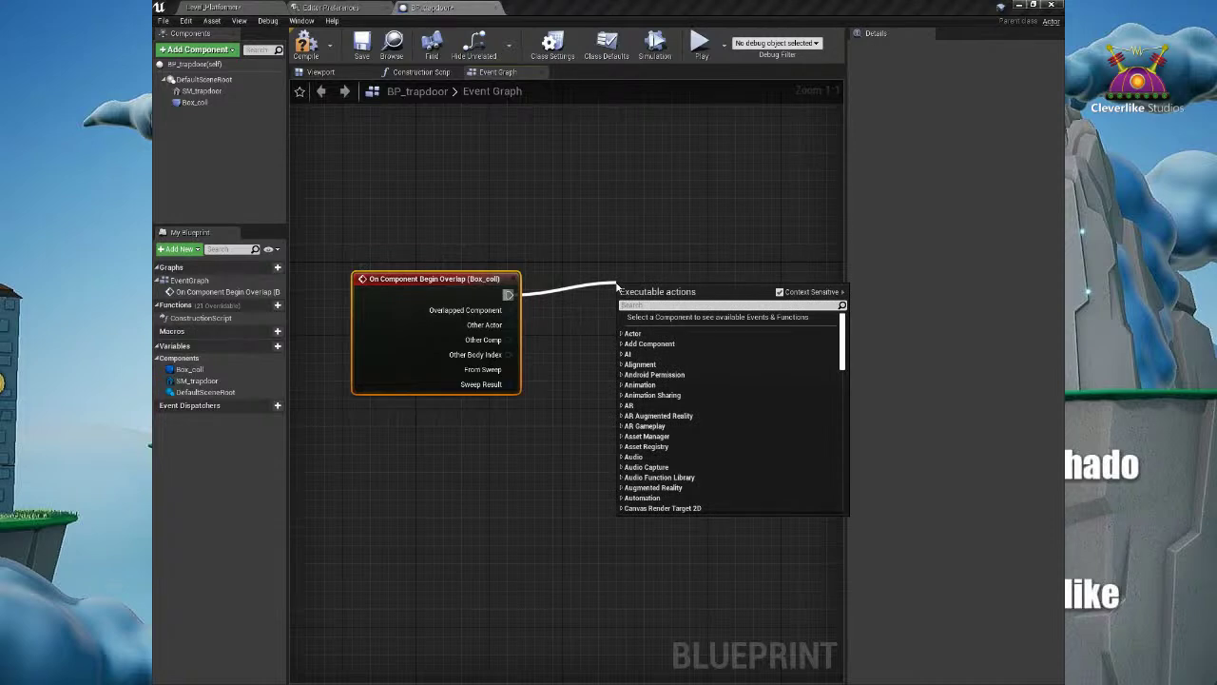
text(set lo)
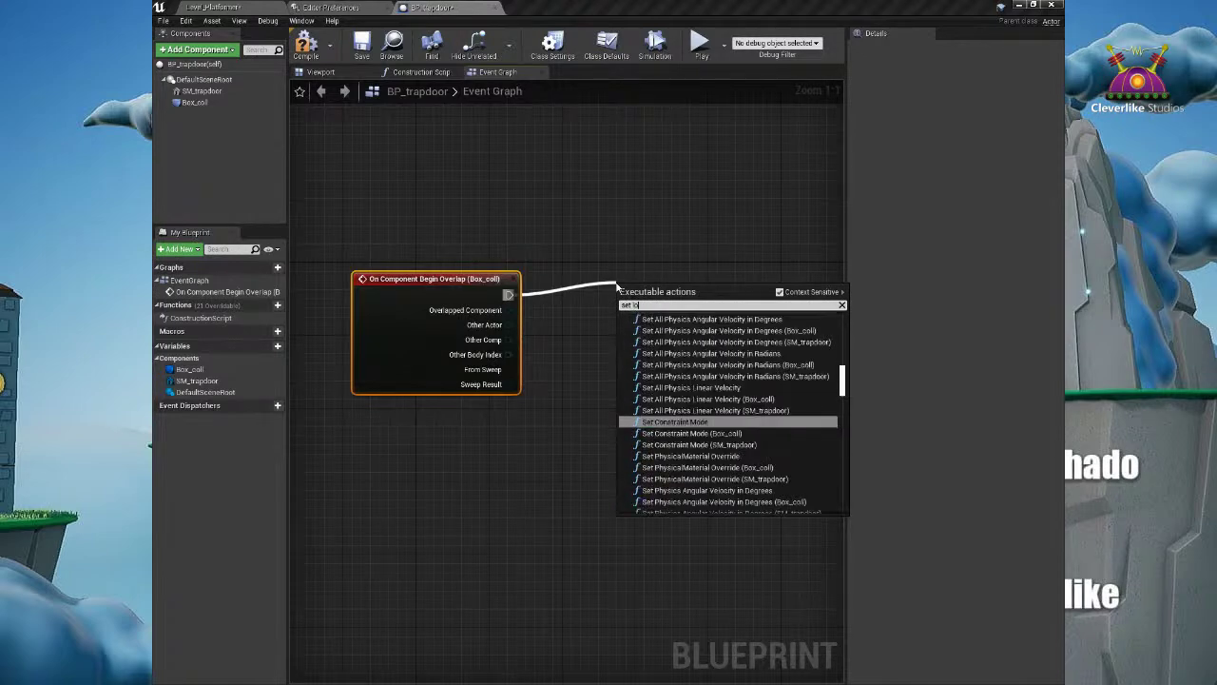
text(cal ro)
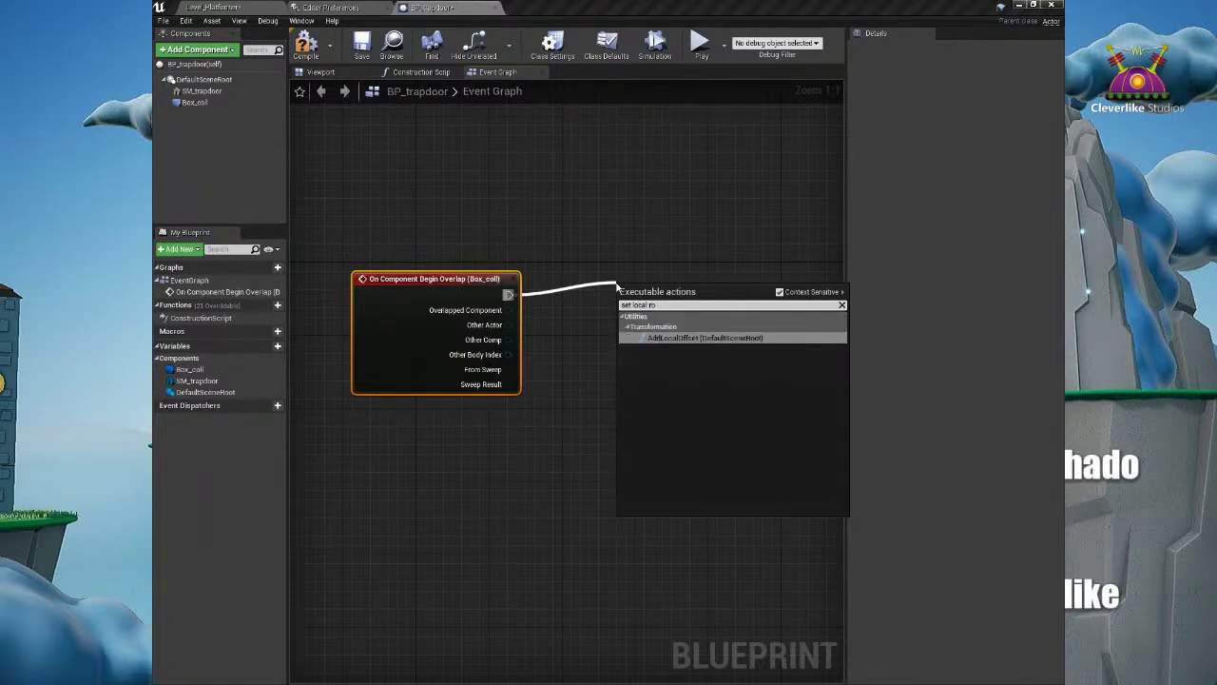
key(BackSpace)
key(BackSpace)
key(BackSpace)
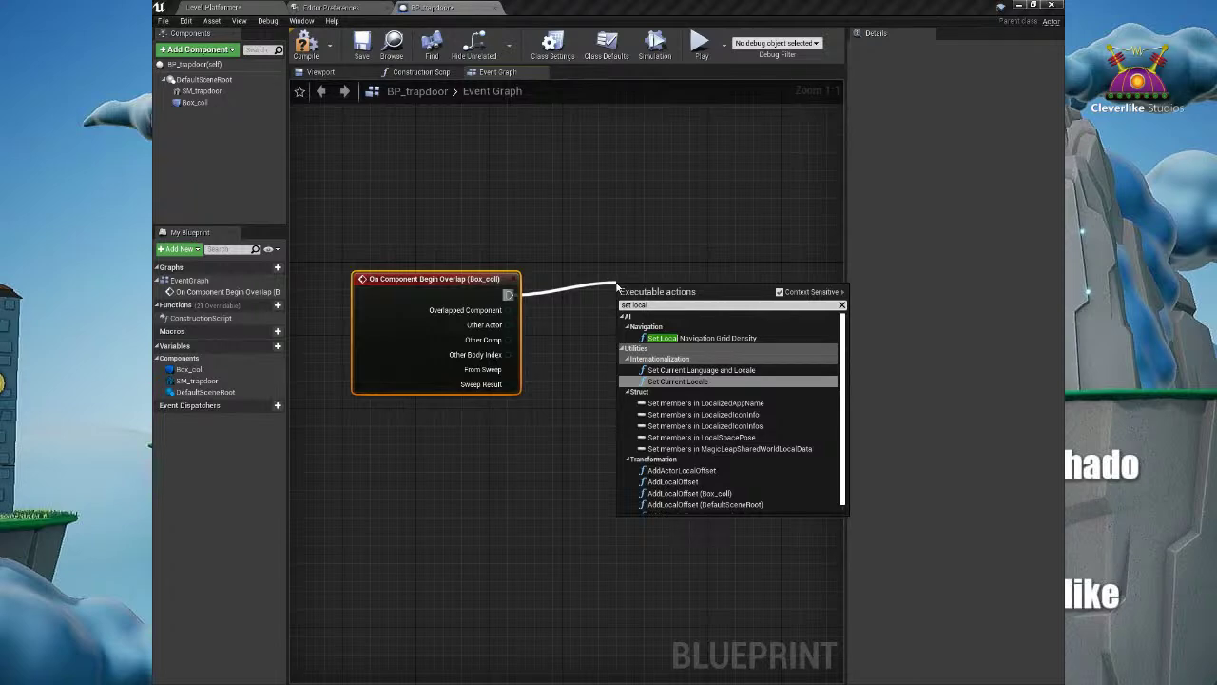
text(ro)
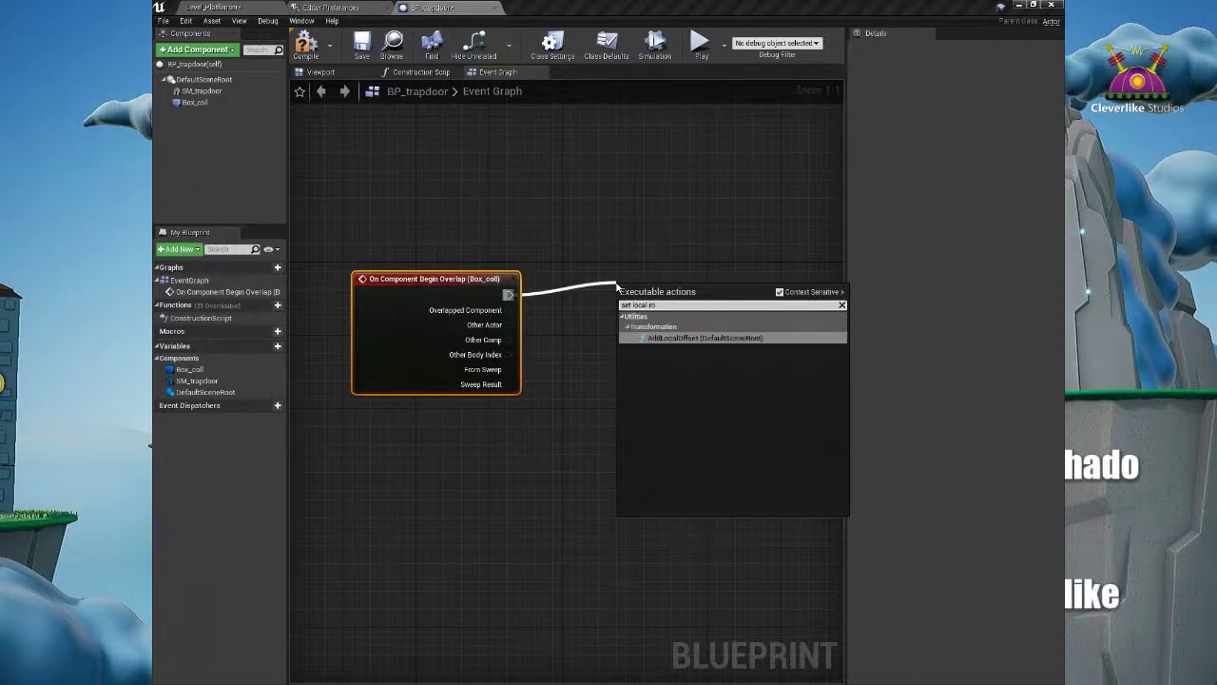
key(BackSpace)
key(BackSpace)
key(BackSpace)
key(BackSpace)
key(BackSpace)
key(BackSpace)
key(BackSpace)
key(BackSpace)
key(BackSpace)
key(BackSpace)
key(BackSpace)
key(BackSpace)
text(ad)
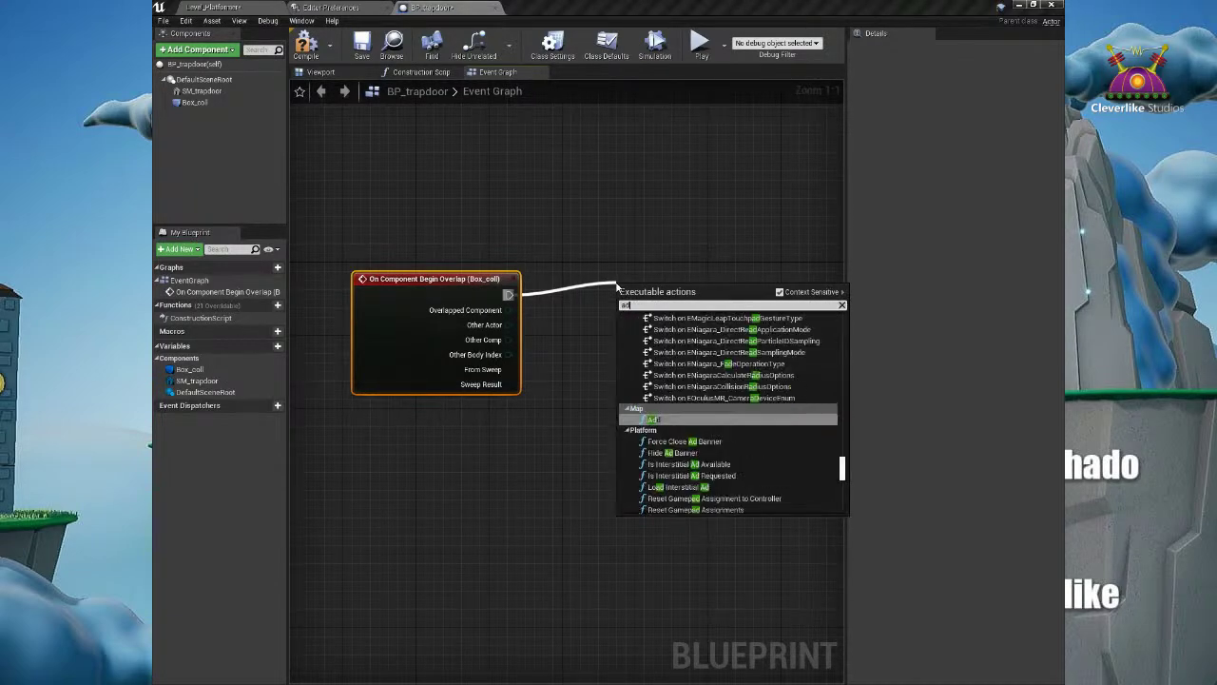
text(d loc)
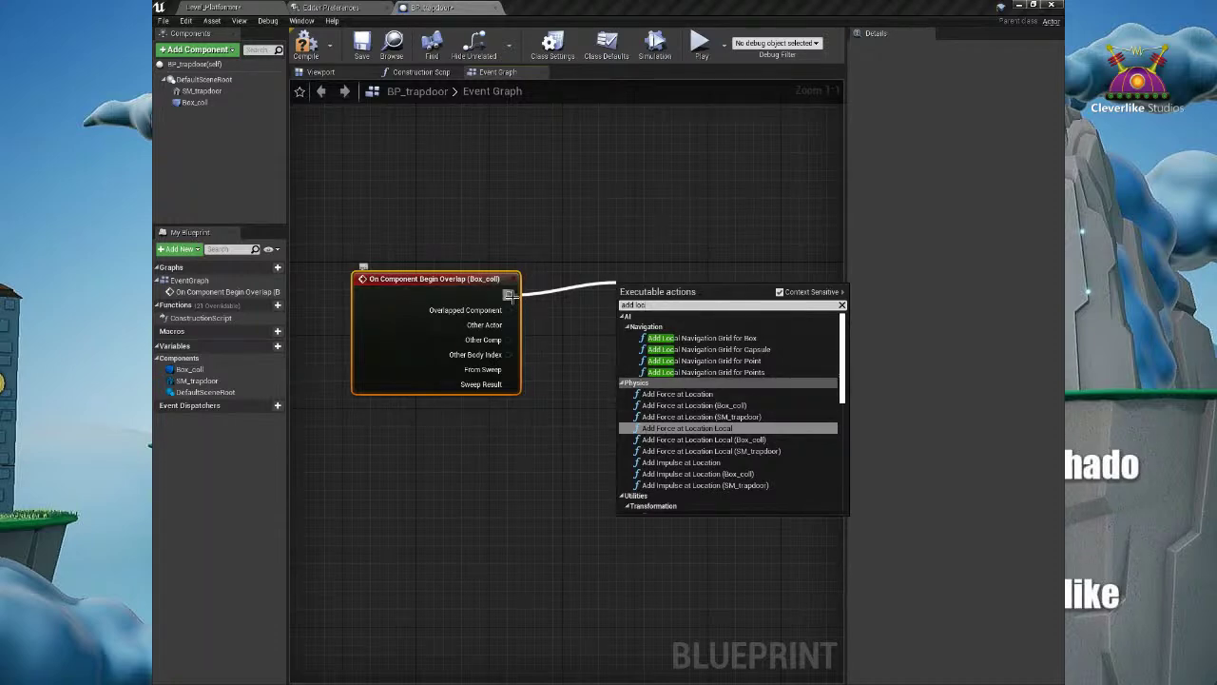
click(407, 224)
Step: Add an SM_trapdoor reference to the Event Graph and create an AddLocalRotation node targeting it
click(199, 93)
drag(198, 93, 692, 278)
text(set)
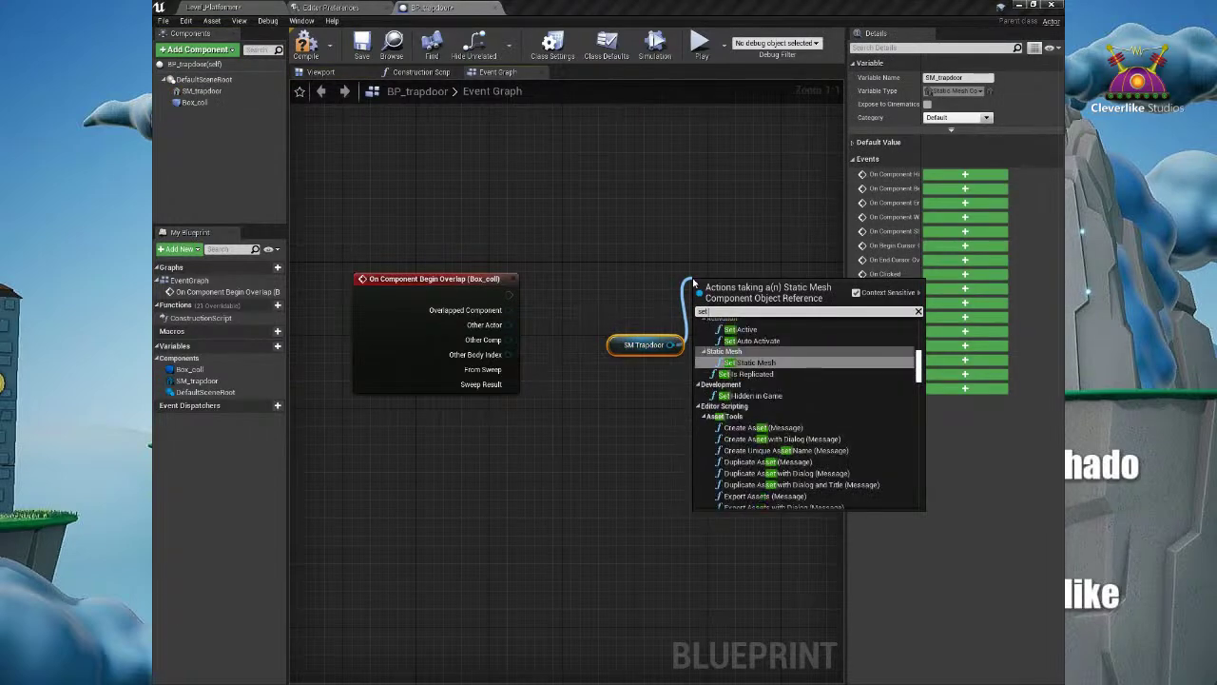
text( local)
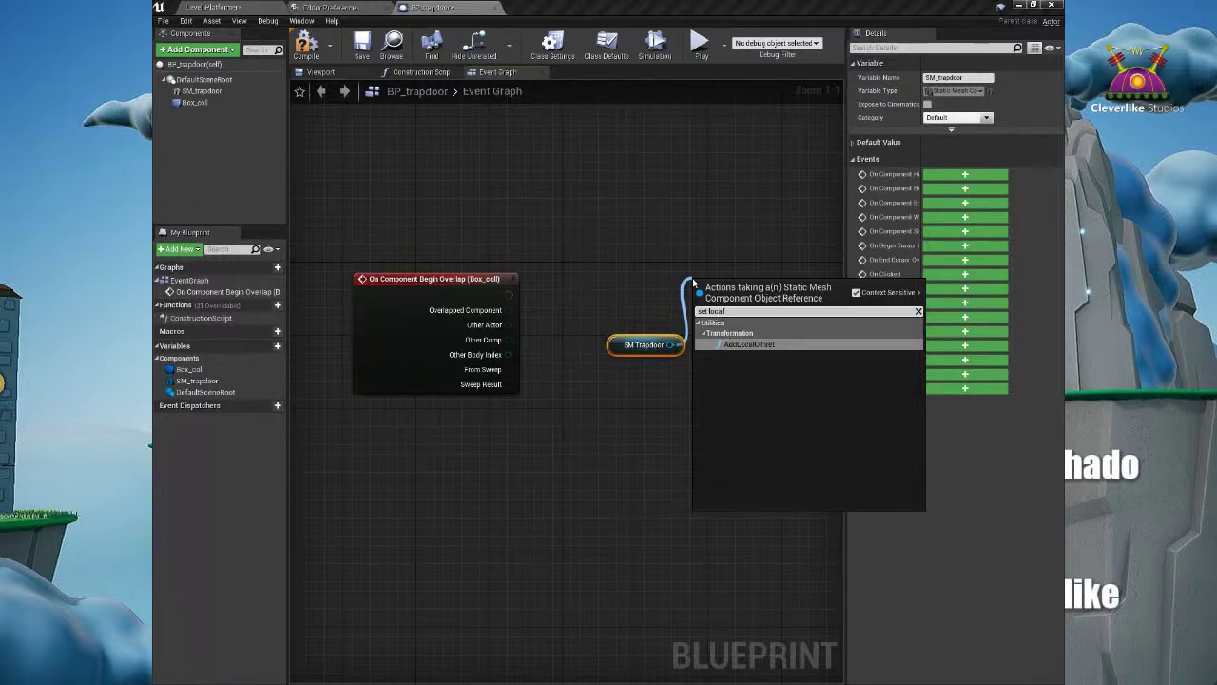
key(BackSpace)
key(BackSpace)
key(BackSpace)
key(BackSpace)
key(BackSpace)
key(BackSpace)
key(BackSpace)
key(BackSpace)
key(BackSpace)
text(rotati)
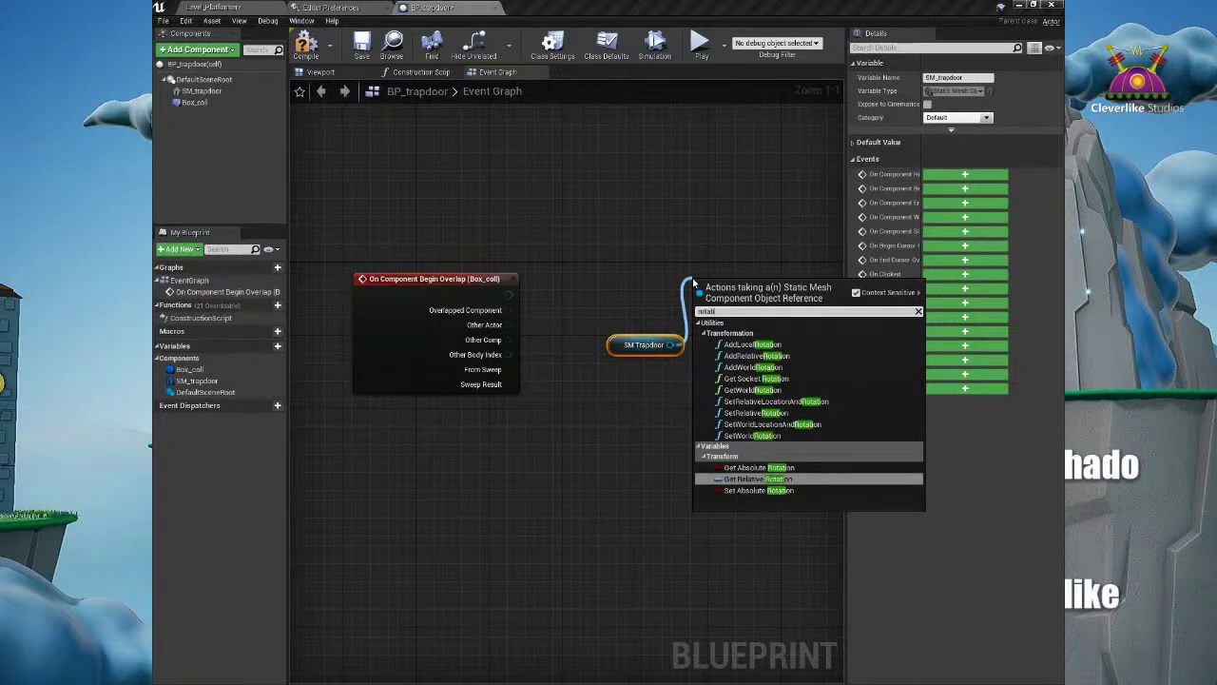
click(751, 344)
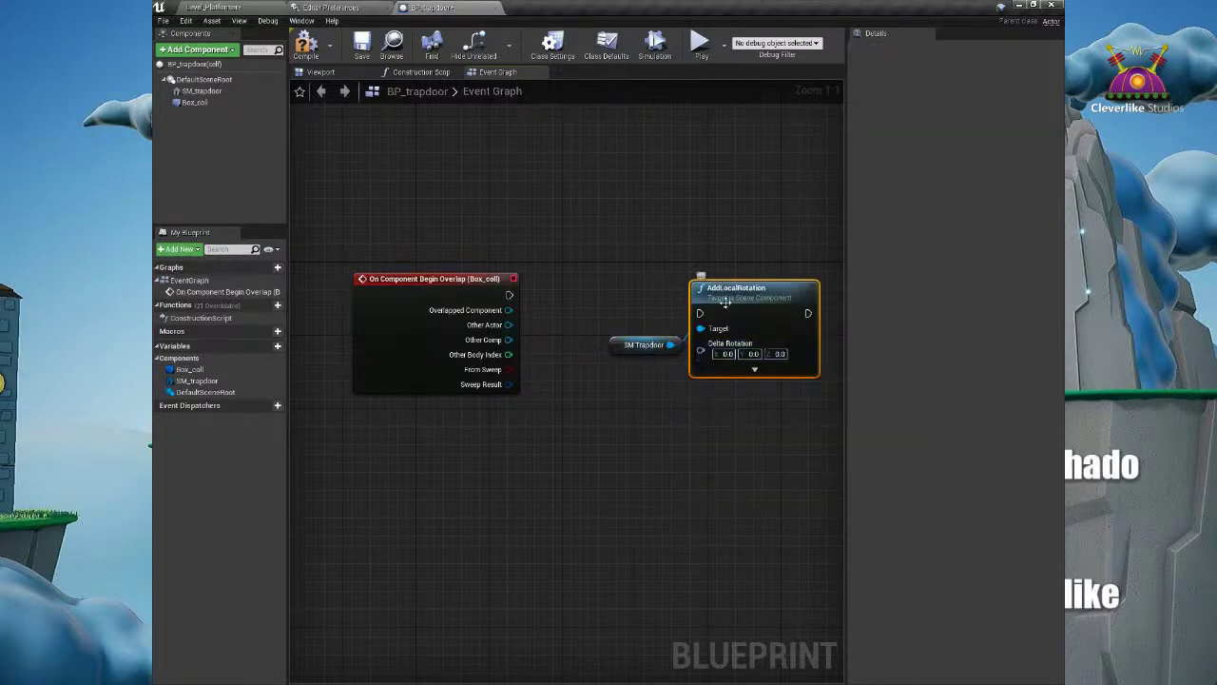
Step: Connect the On Component Begin Overlap event to AddLocalRotation, and arrange the SM Trapdoor reference below and between the two nodes
drag(611, 344, 575, 407)
drag(721, 291, 693, 290)
drag(589, 404, 561, 417)
drag(513, 296, 695, 274)
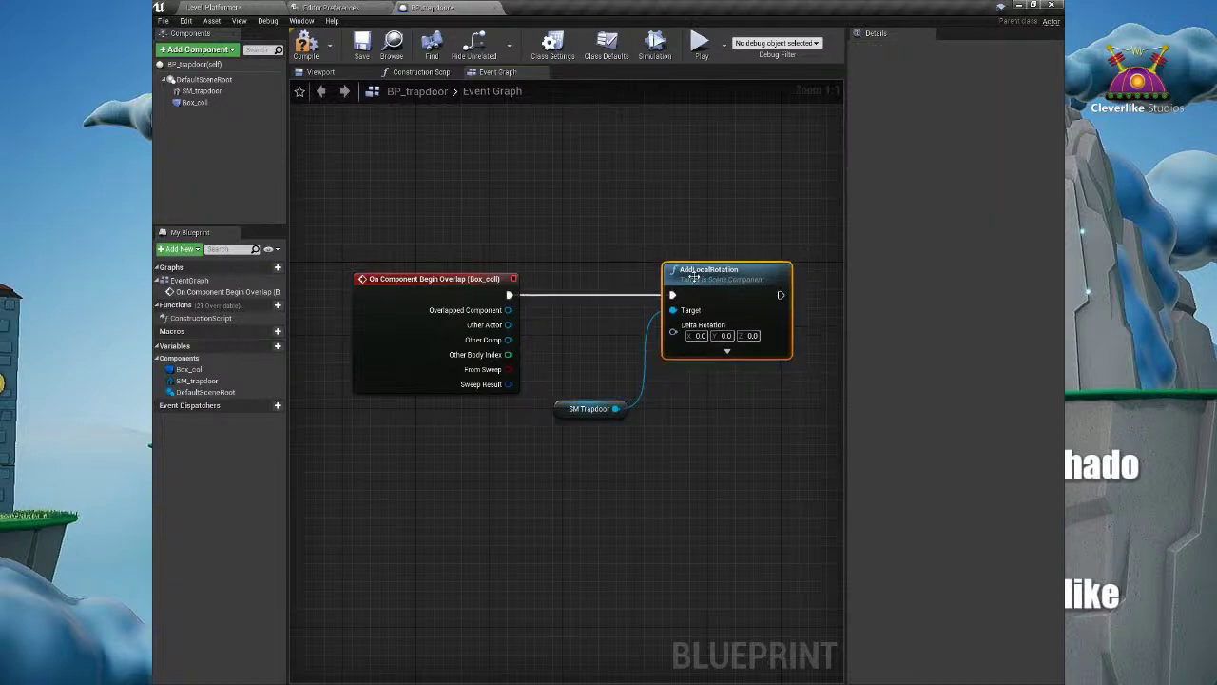
drag(568, 409, 569, 390)
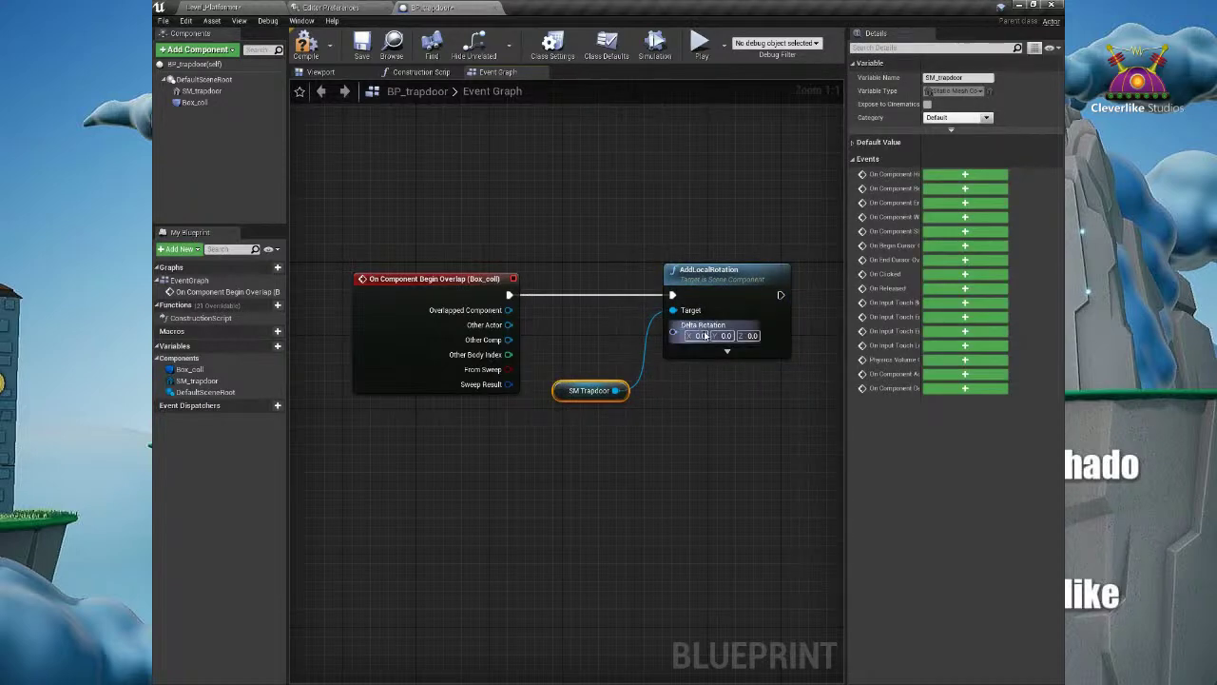
Step: Examine the SM_trapdoor mesh in the blueprint's 3D view, and float the BP_trapdoor editor over the level for comparison
click(754, 336)
click(324, 73)
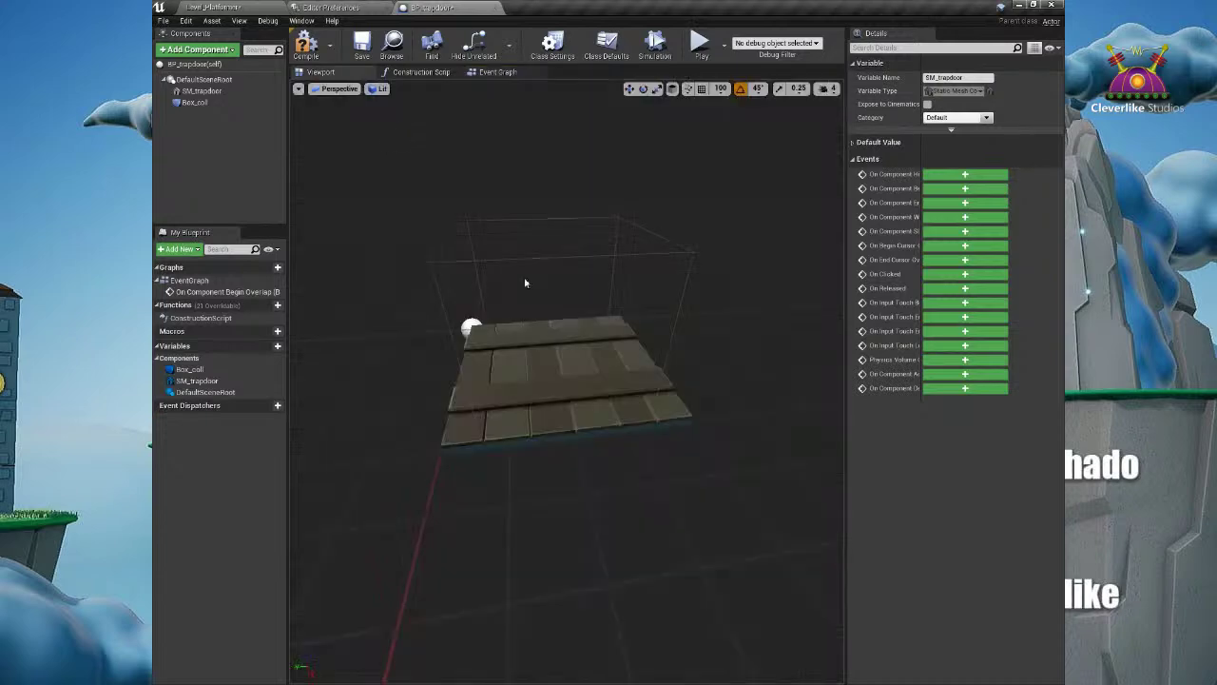
click(538, 366)
drag(539, 390, 633, 407)
drag(418, 7, 608, 137)
click(214, 7)
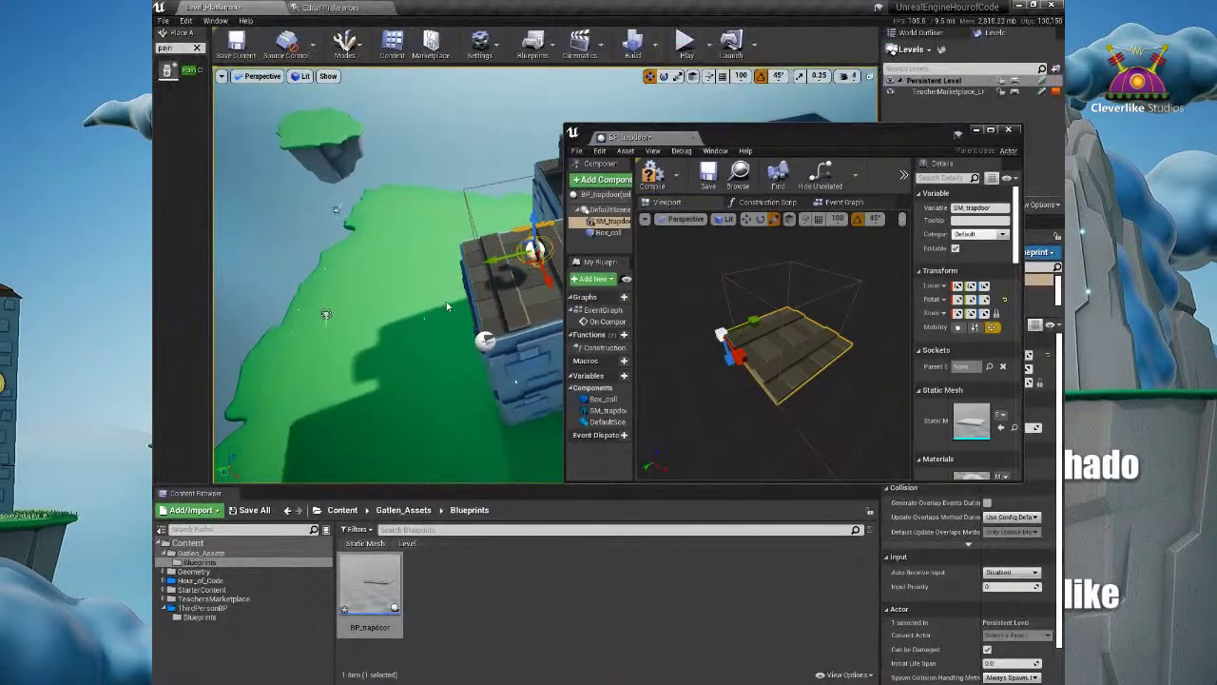
Step: Test-rotate the placed trapdoor and its blueprint mesh to find the opening axis, and dock the BP_trapdoor editor again
click(500, 306)
key(e)
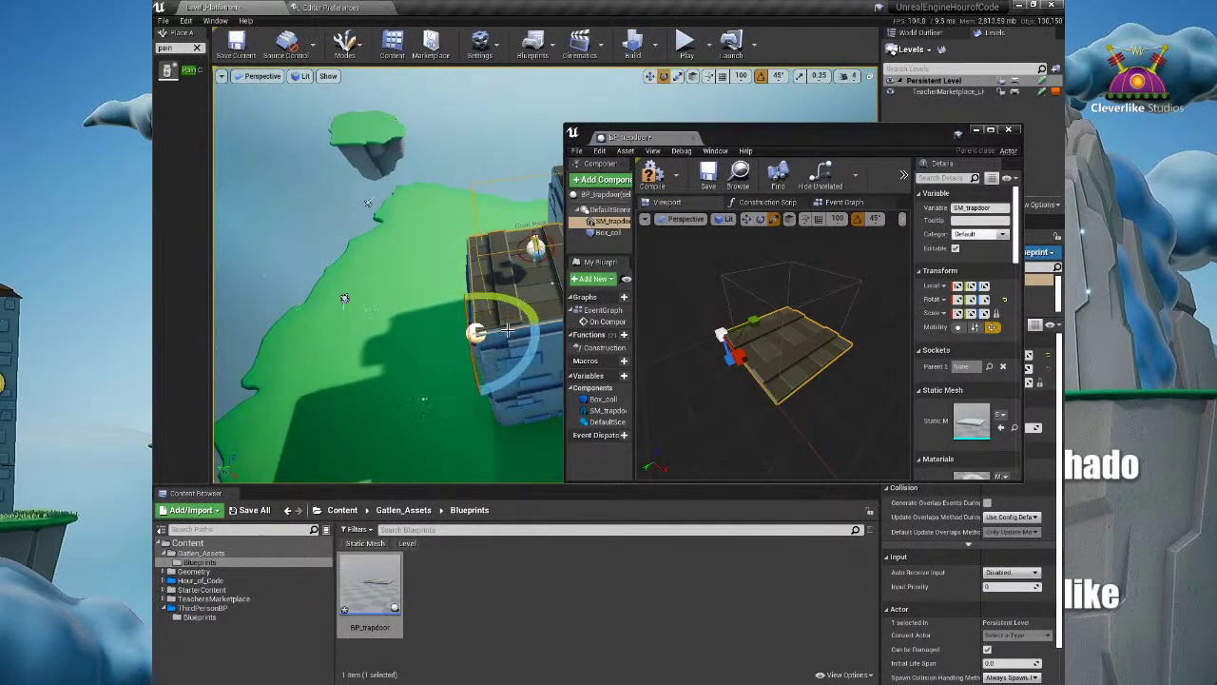
mouse_move(496, 355)
mouse_down()
mouse_move(728, 414)
mouse_move(505, 372)
mouse_up()
click(757, 348)
key(e)
drag(756, 347, 770, 399)
drag(673, 134, 581, 5)
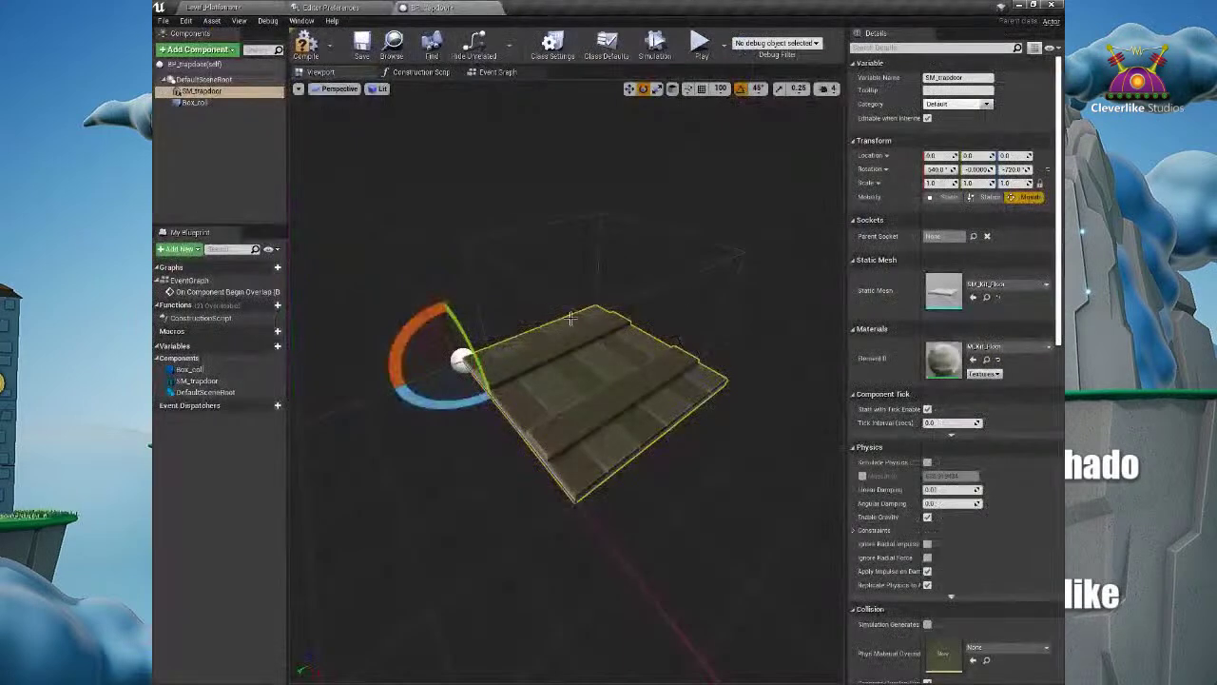
Step: Set the Y delta rotation of the AddLocalRotation node to 90 in the Event Graph
click(495, 71)
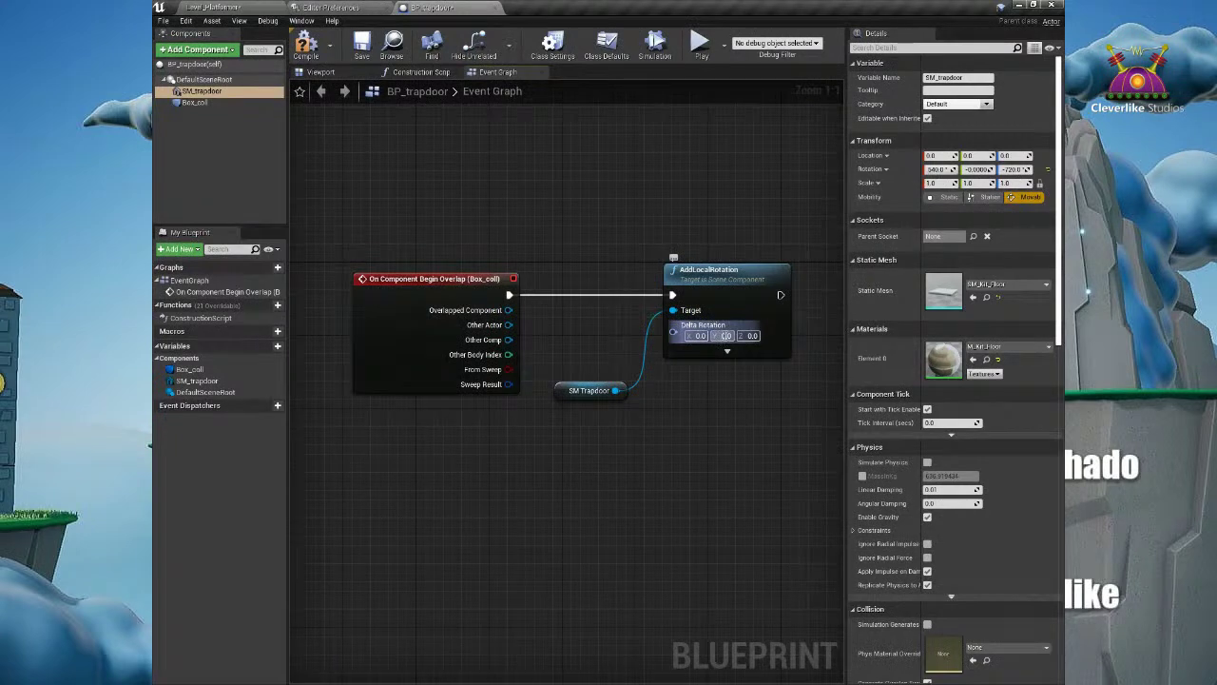
text(90)
key(Return)
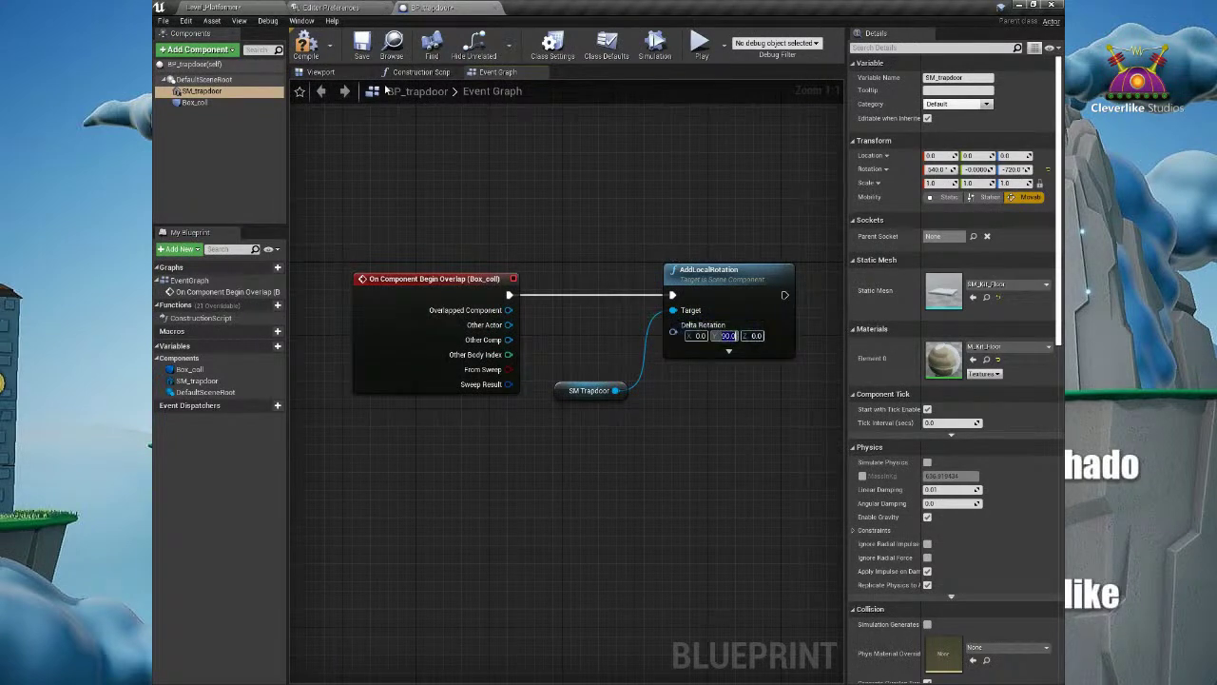
Step: Test-rotate SM_trapdoor in the 3D view to check its swing direction, and set AddLocalRotation's Y delta rotation to -90
click(328, 72)
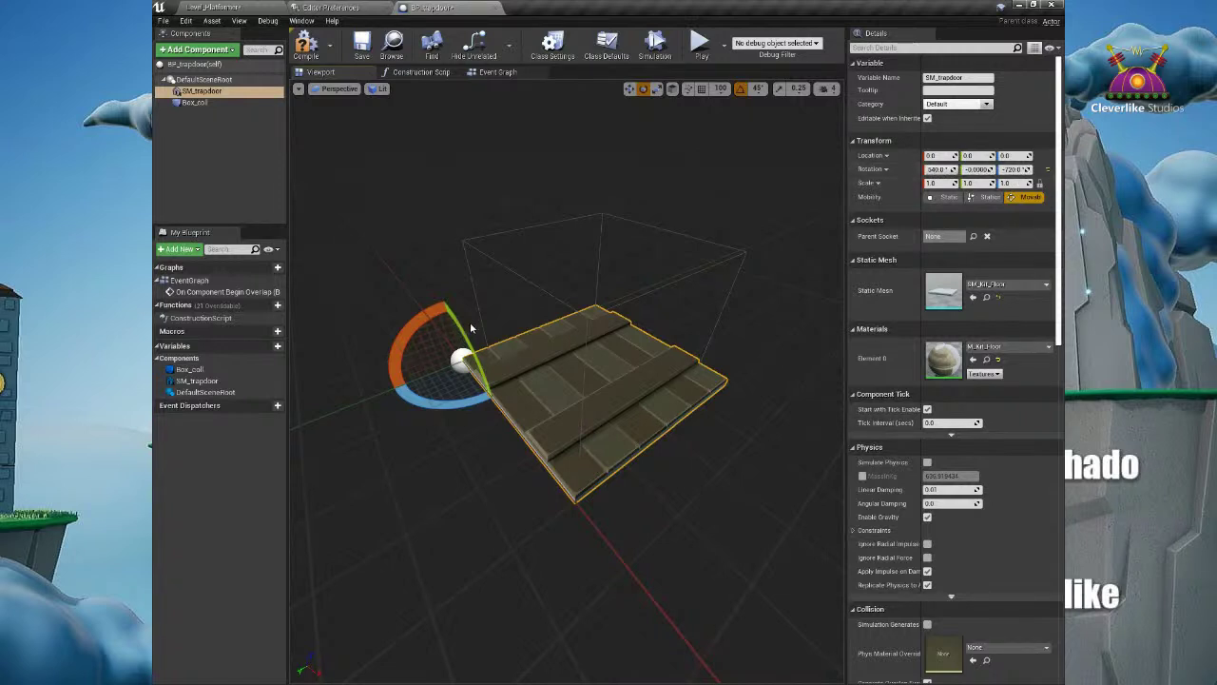
drag(472, 325, 504, 371)
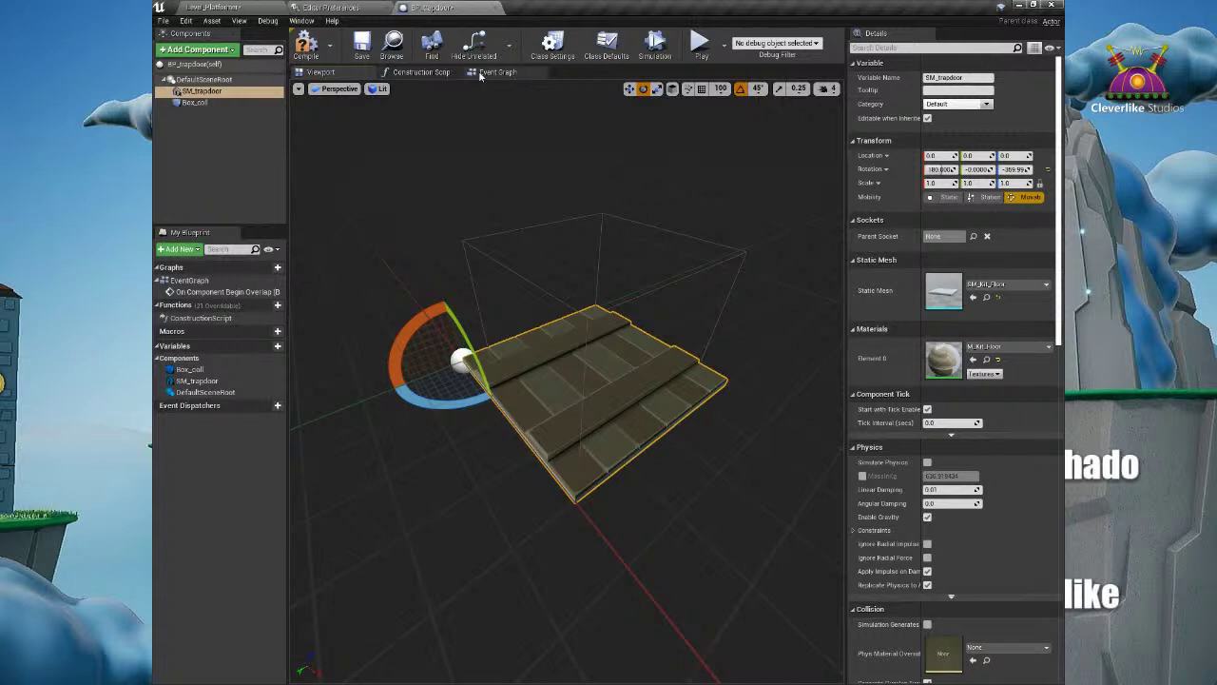
click(486, 74)
click(727, 335)
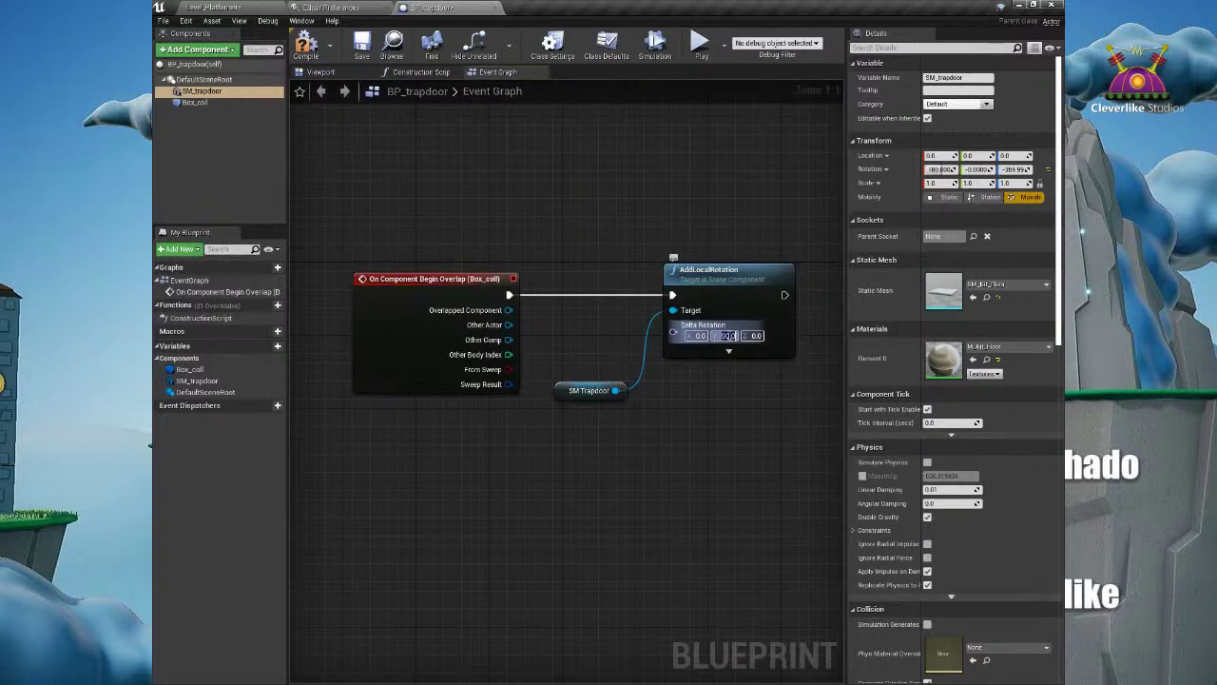
text(-90)
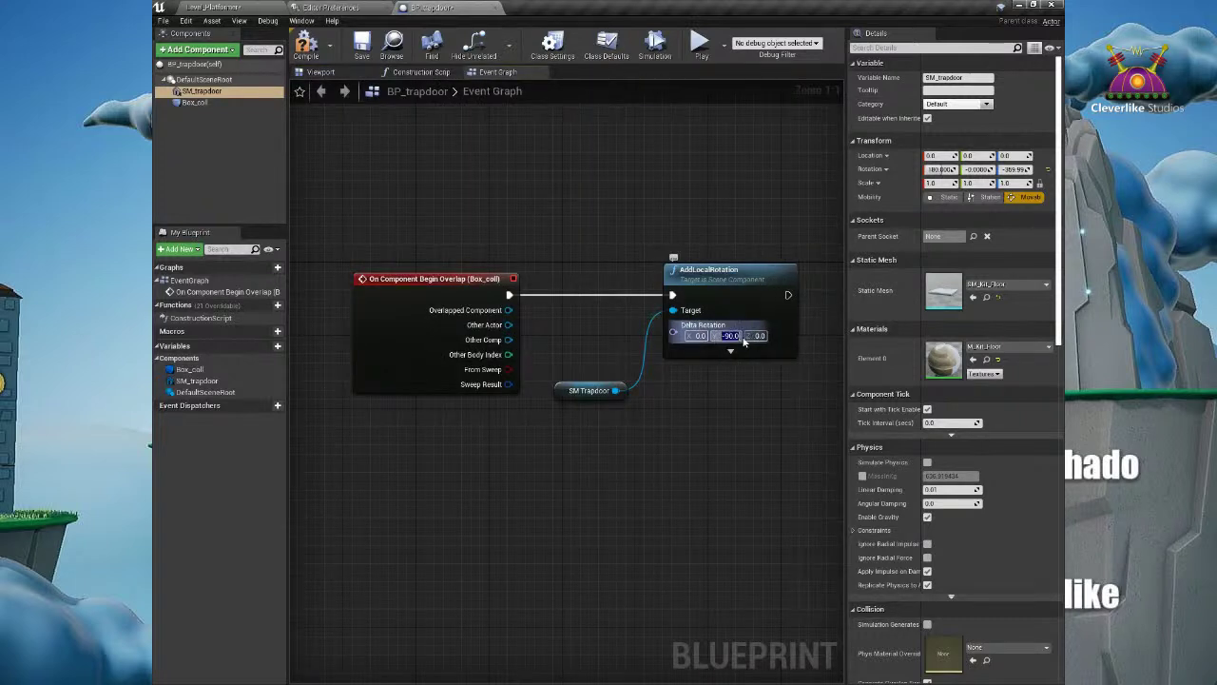
key(Return)
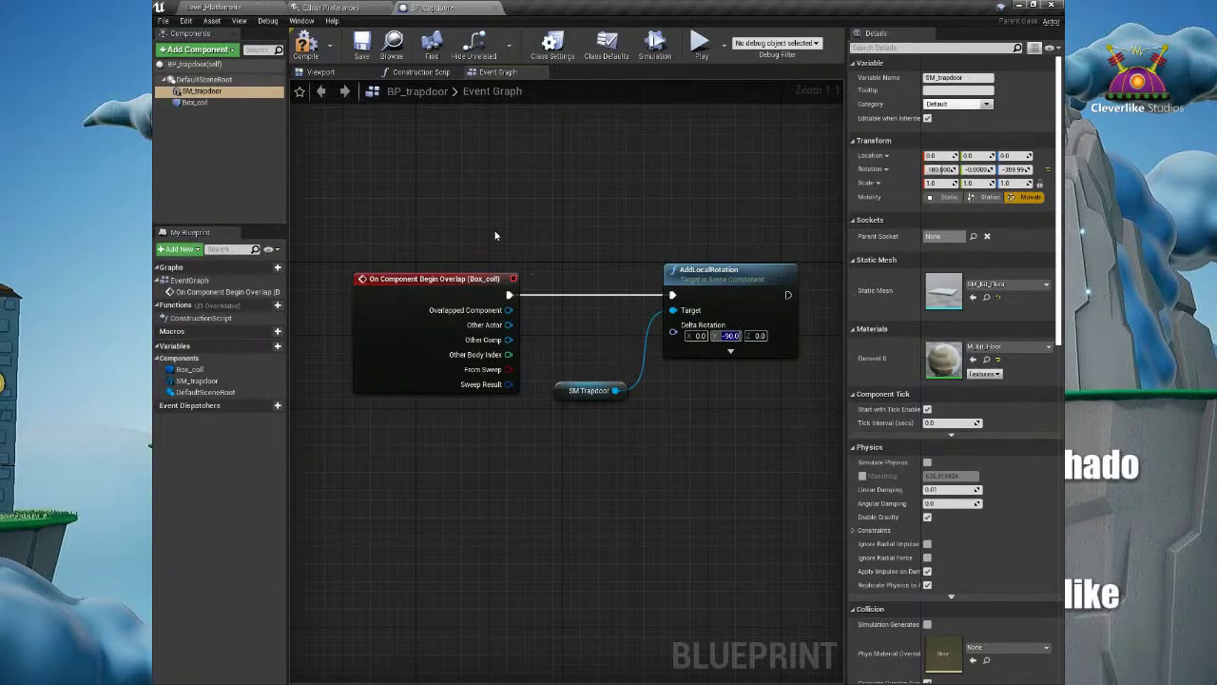
Step: Compile BP_trapdoor and select the overlap event, SM Trapdoor and AddLocalRotation nodes together
click(306, 46)
drag(698, 218, 438, 463)
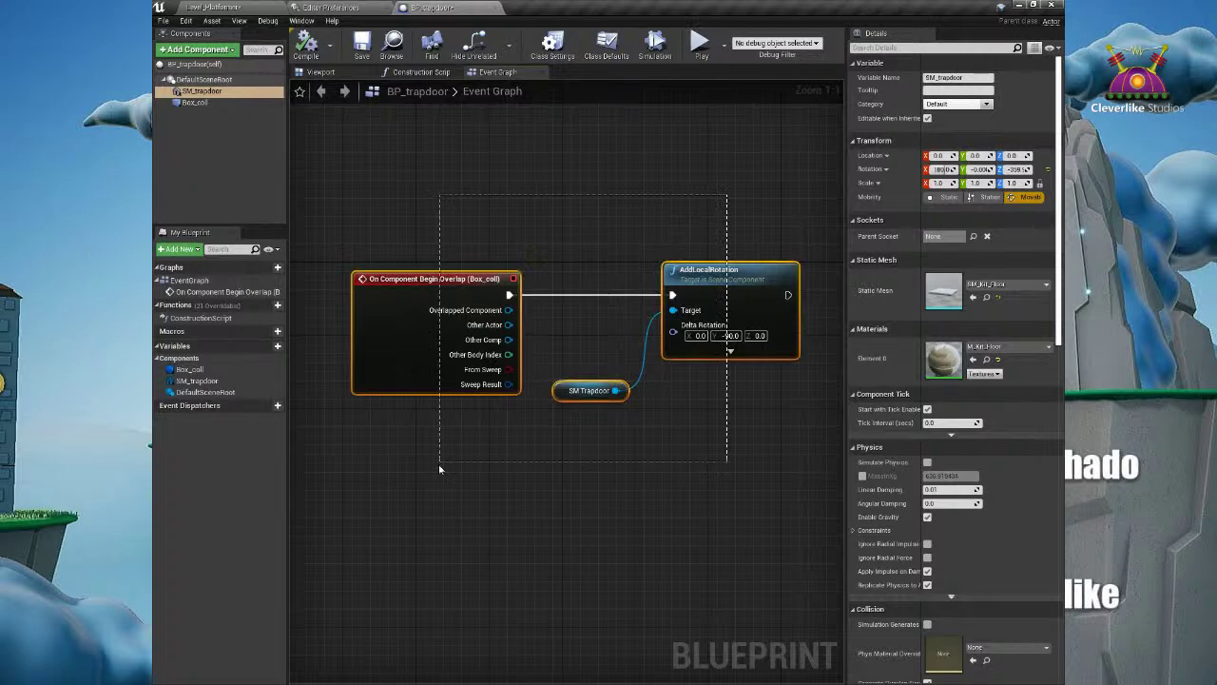
drag(709, 178, 472, 472)
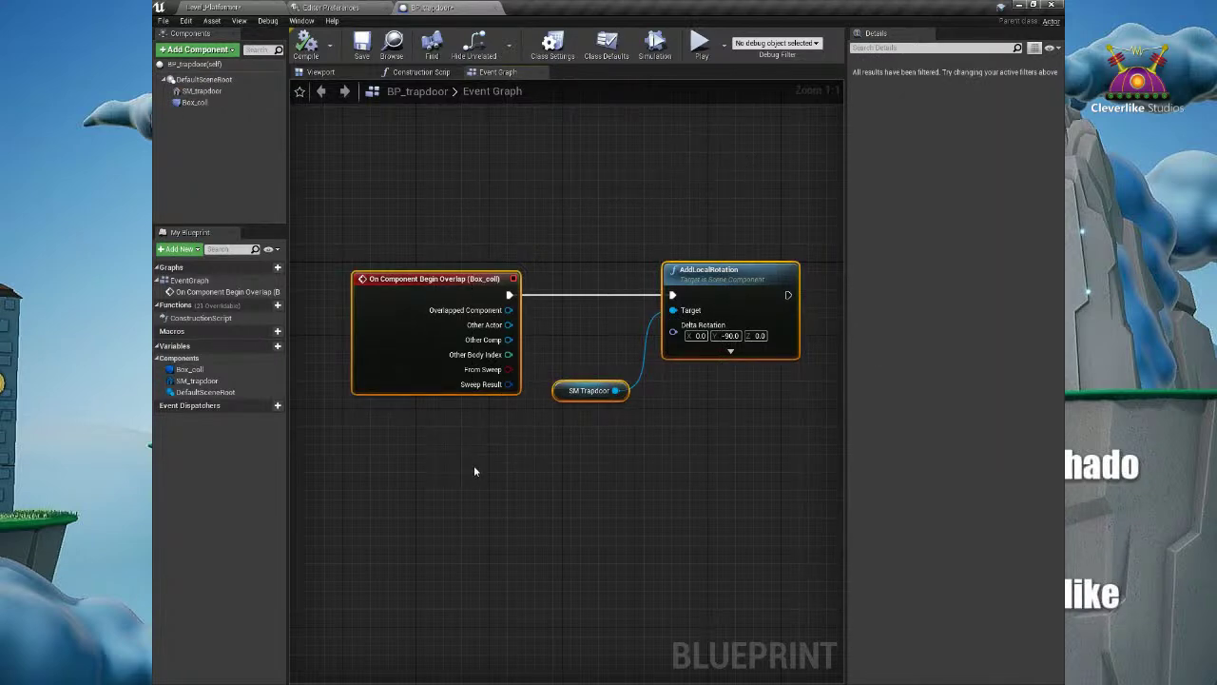
Step: Play-test the level by walking the character up to the roof and onto the trapdoor, and review the trapdoor after stopping
click(244, 6)
click(697, 43)
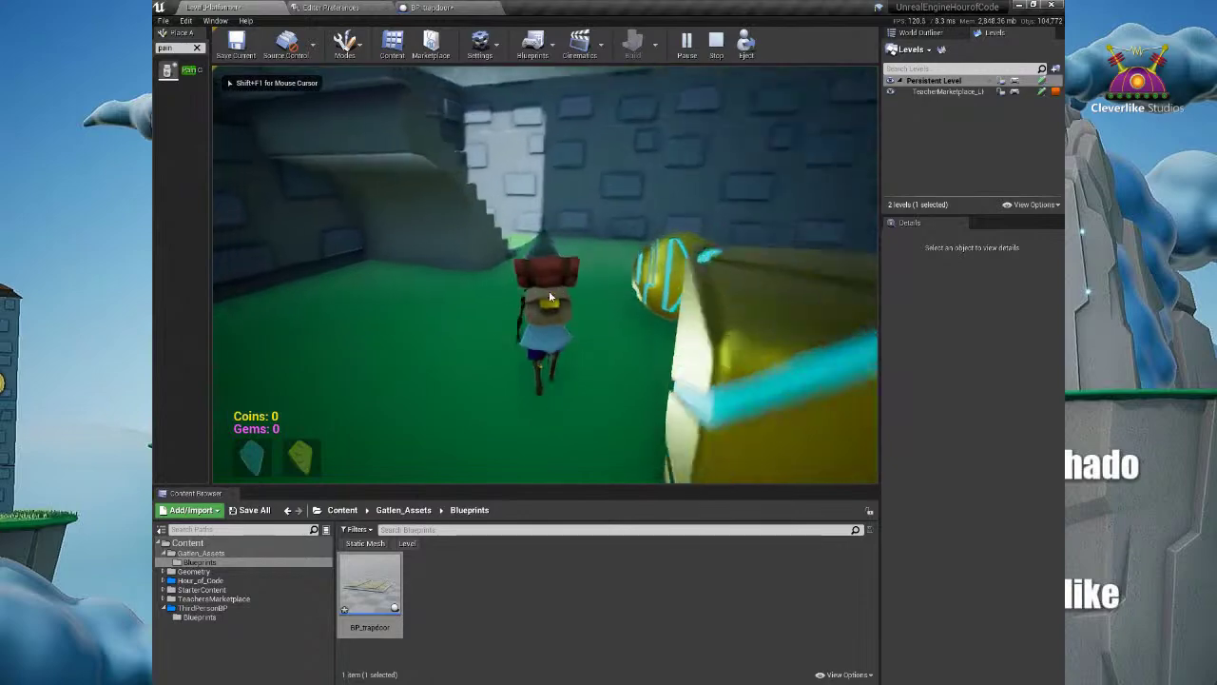
key(w)
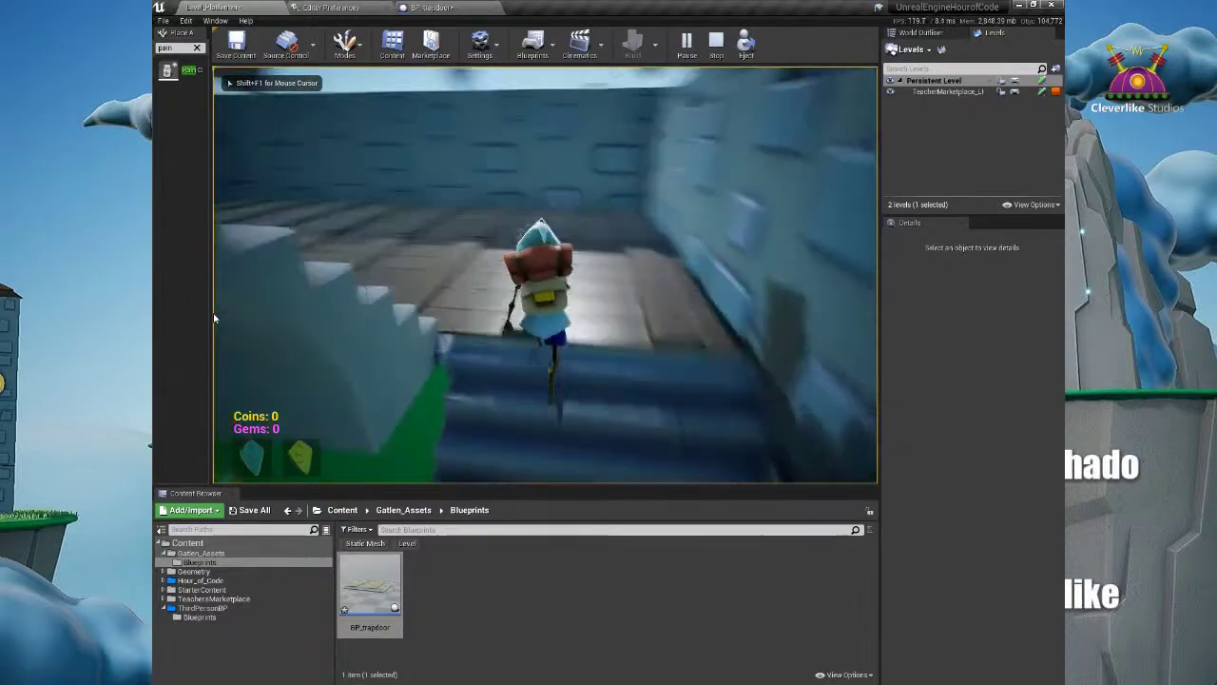
key(w)
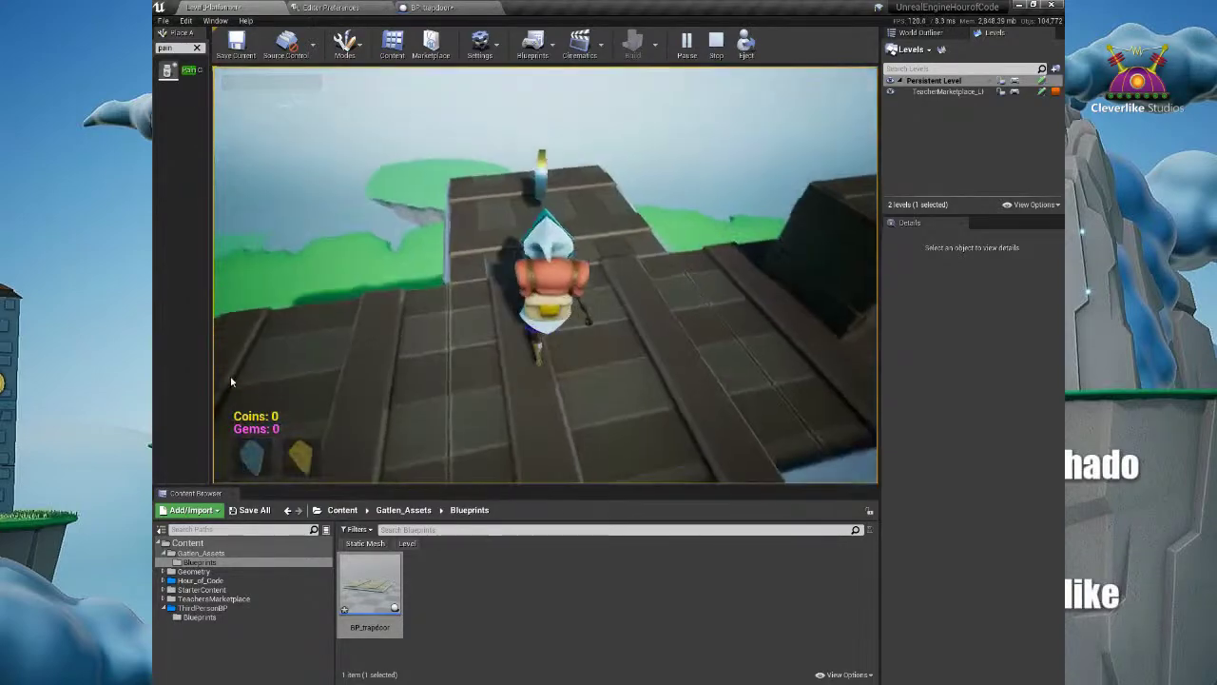
key(w)
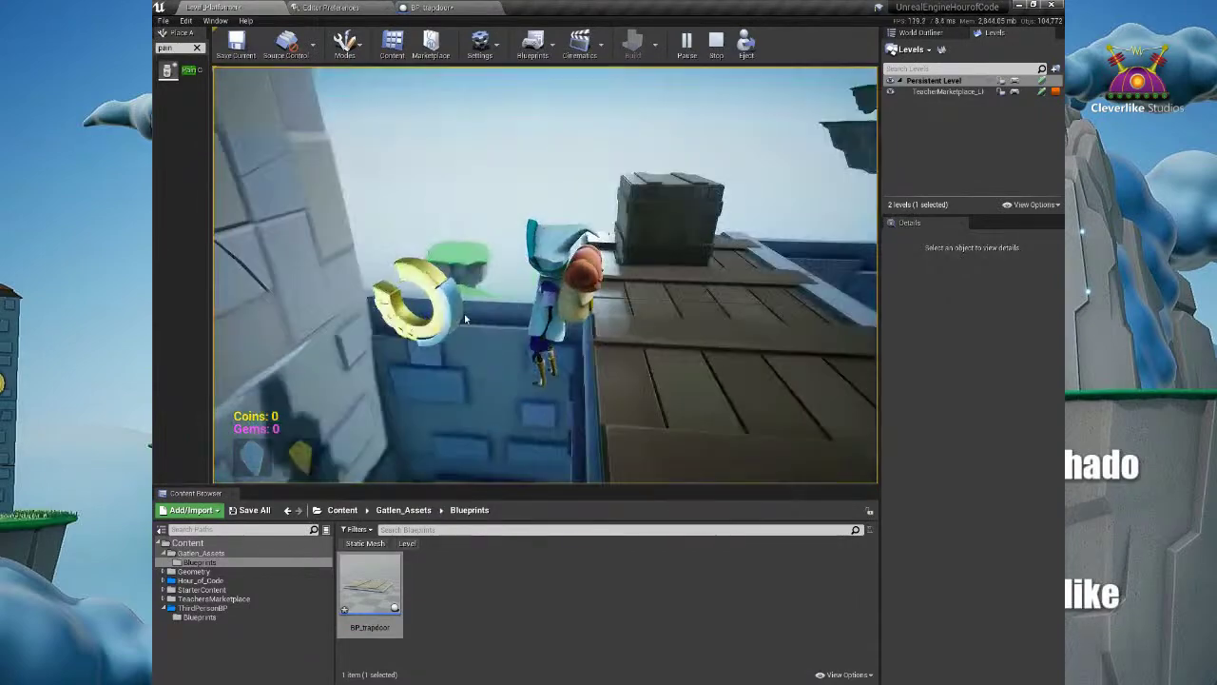
key(w)
key(space)
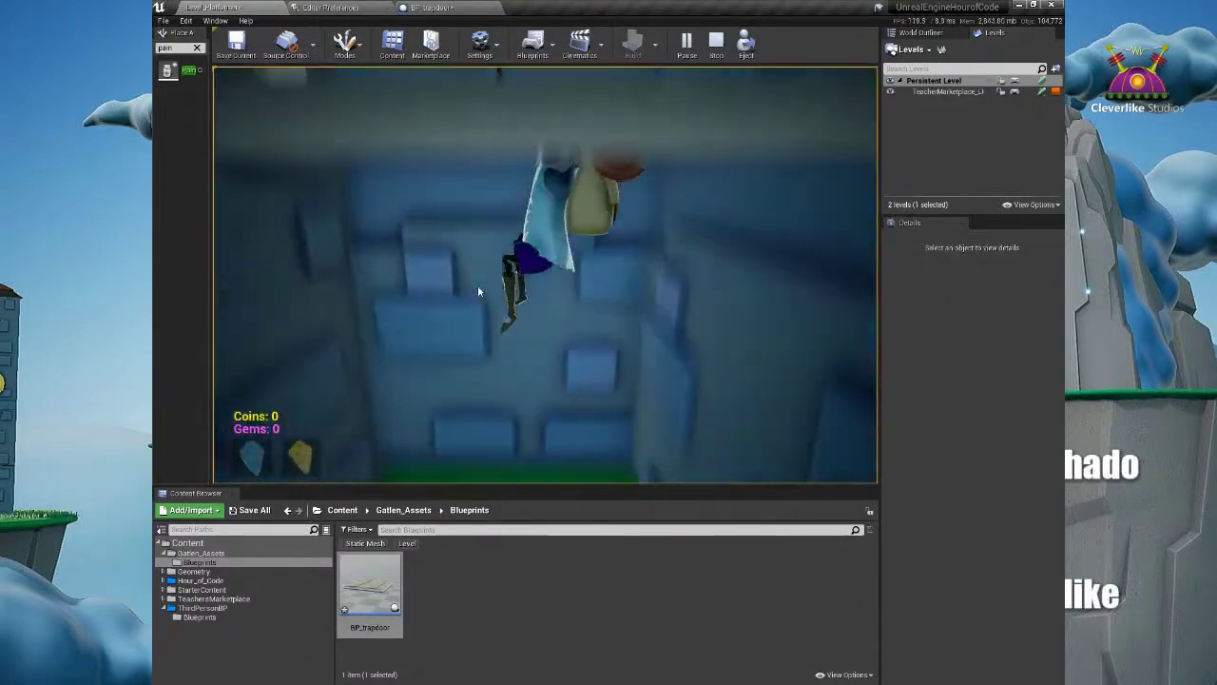
key(Escape)
right_drag(478, 284, 489, 238)
right_drag(433, 5, 155, 5)
key(w)
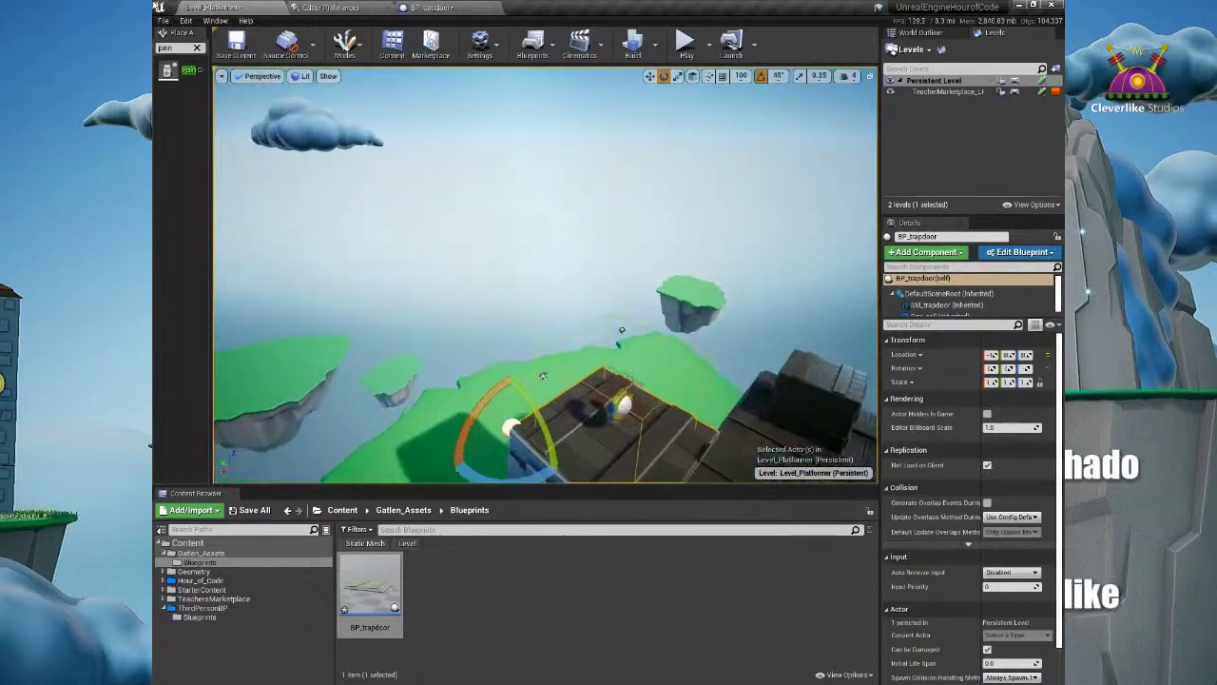
Step: Return to the BP_trapdoor Event Graph and change AddLocalRotation's Y delta rotation to 90
click(456, 6)
click(729, 336)
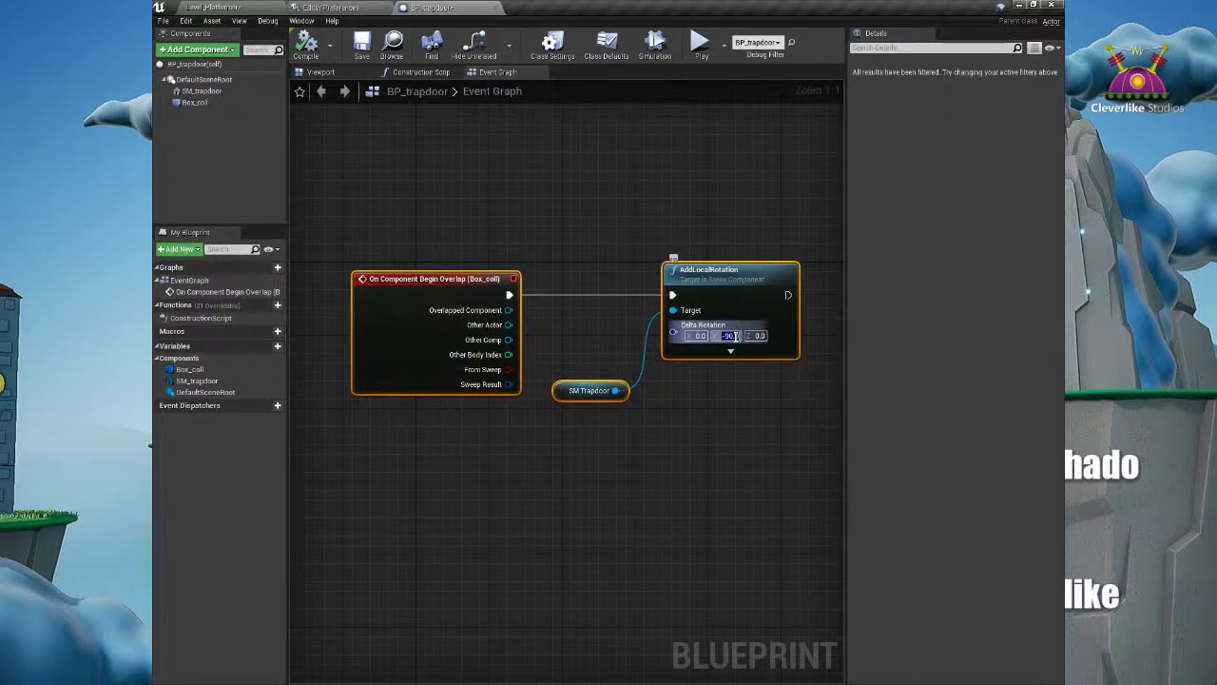
text(90)
key(Return)
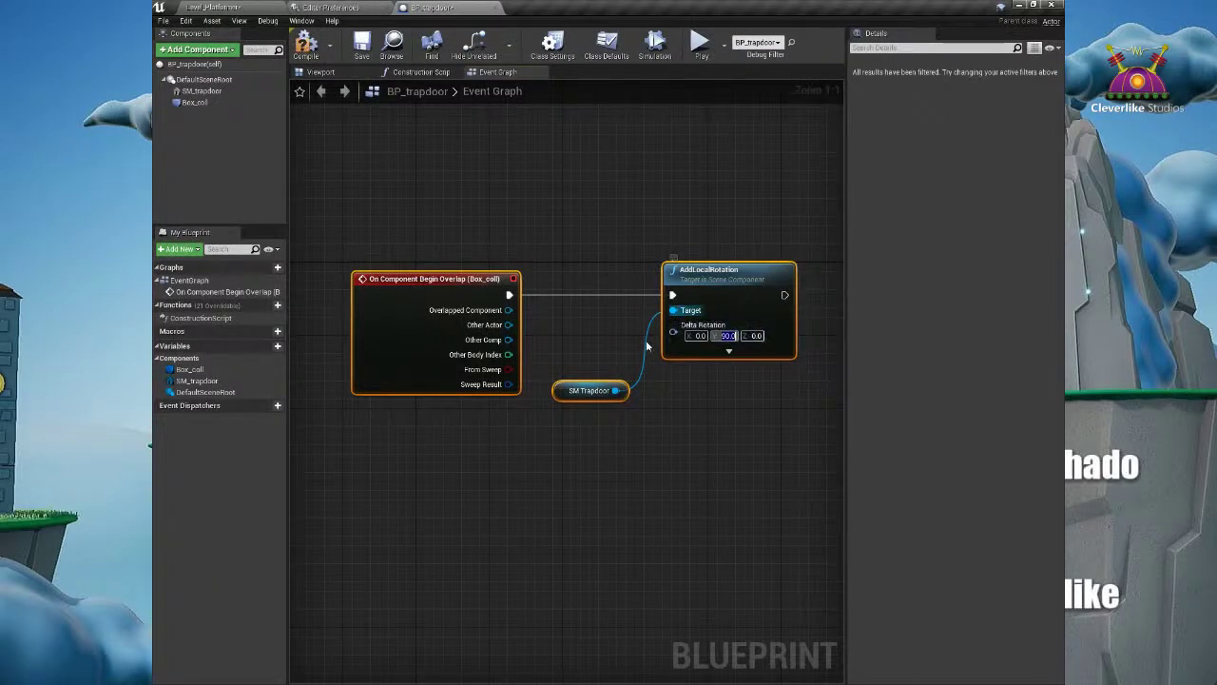
Step: Play-test the level from the roof floor, walking onto the trapdoor, through the house and back up the stairs, and stop the session
click(250, 8)
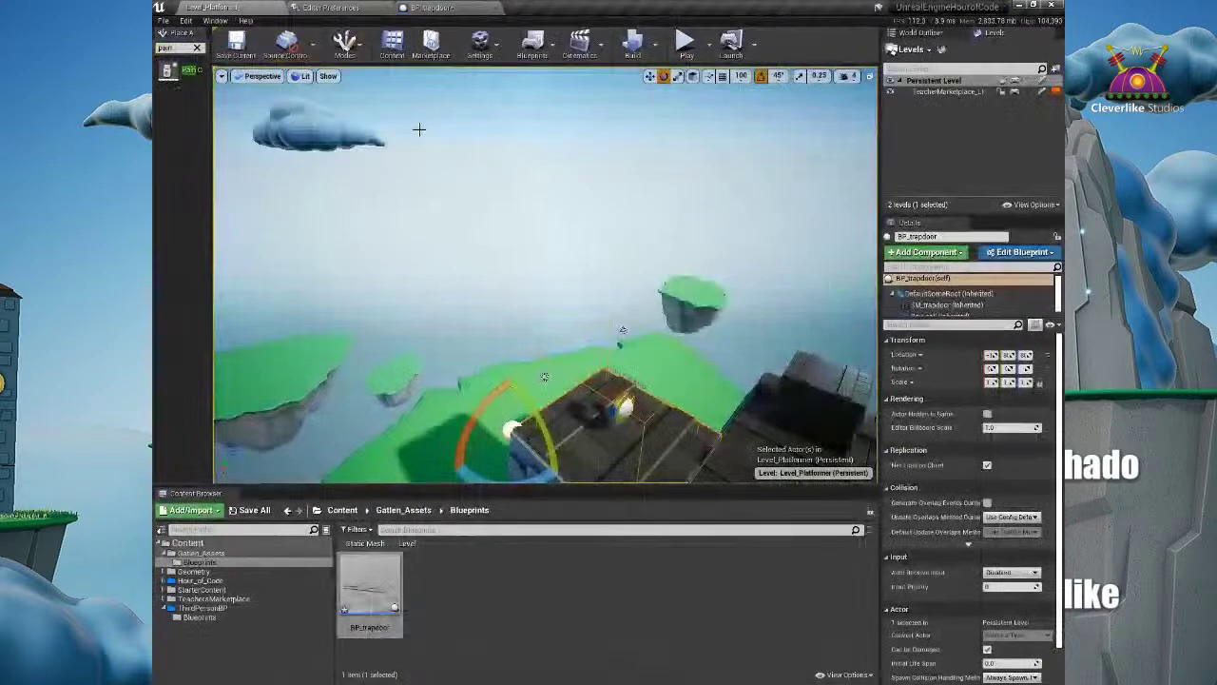
scroll(682, 294, up, 3)
right_click(686, 294)
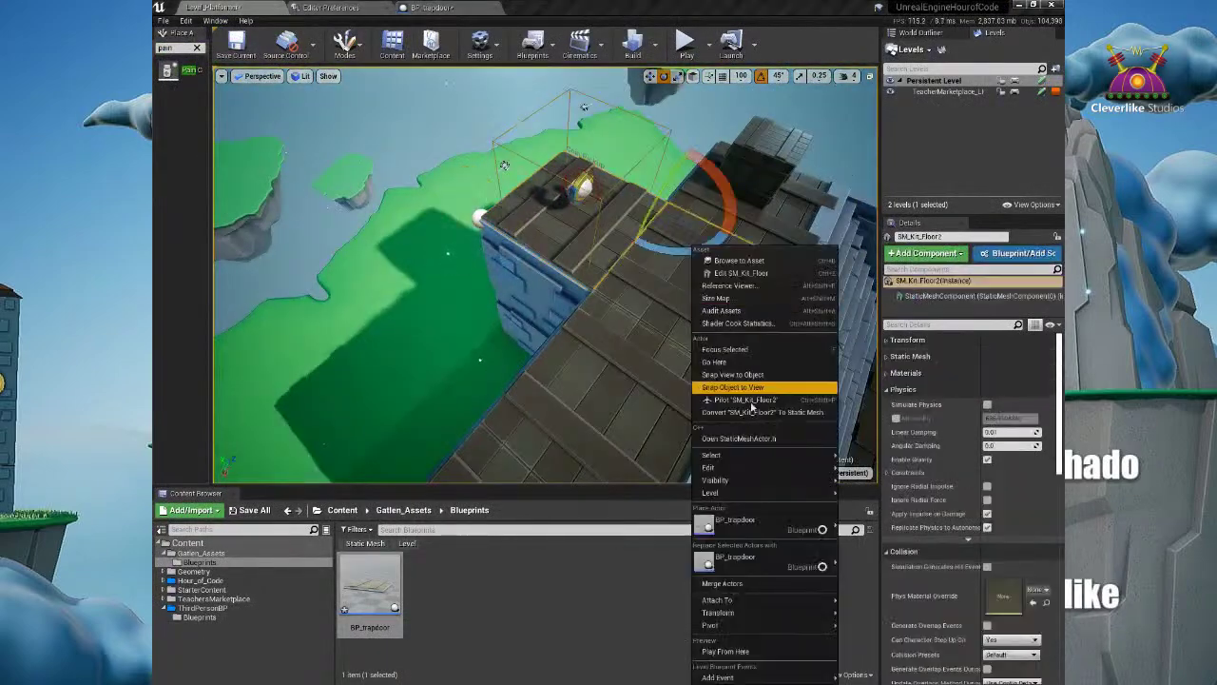
click(765, 652)
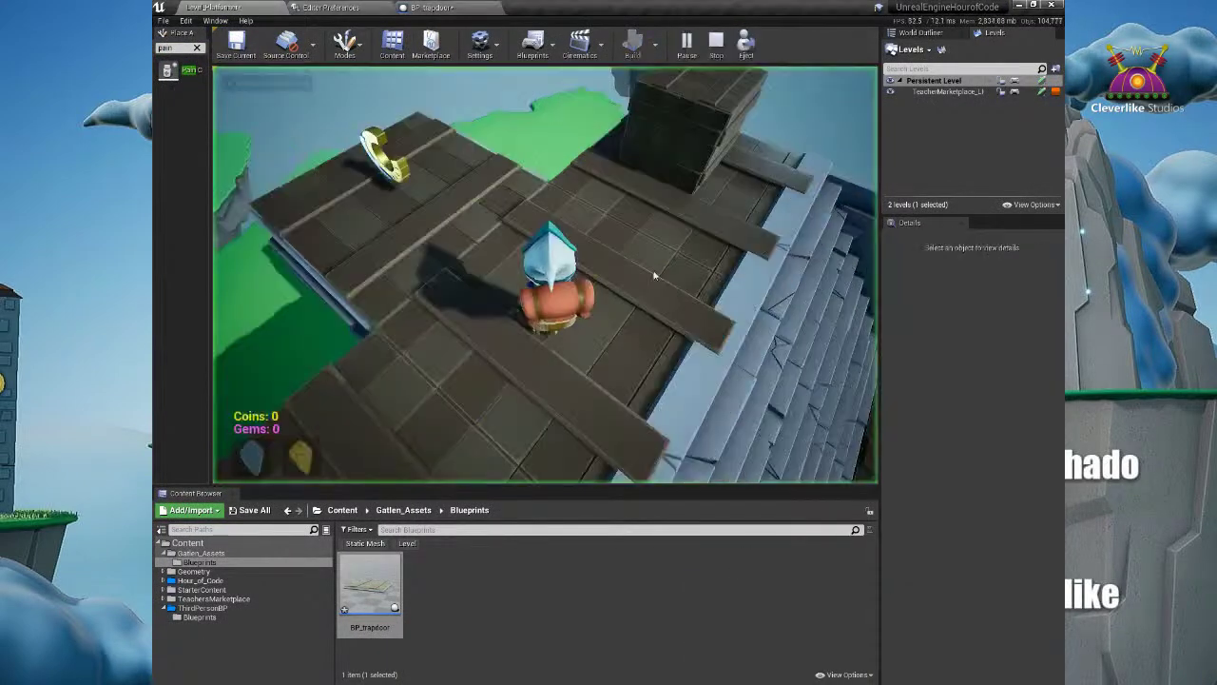
click(654, 275)
key(w)
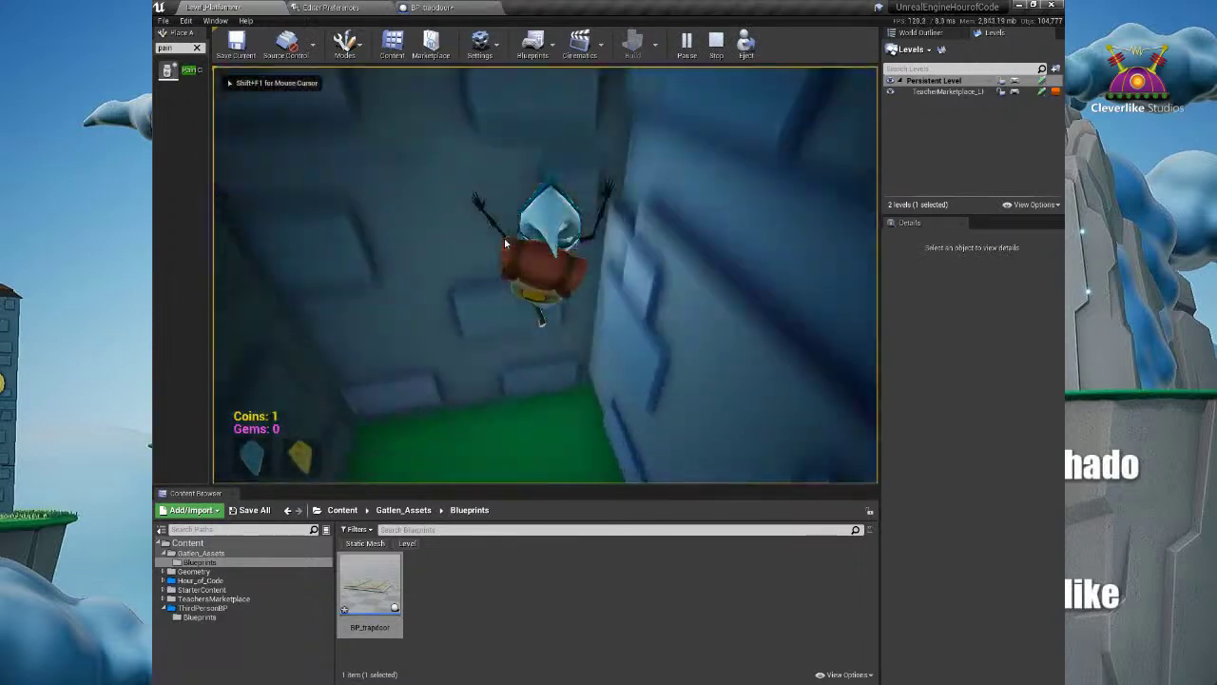
key(w)
key(w)
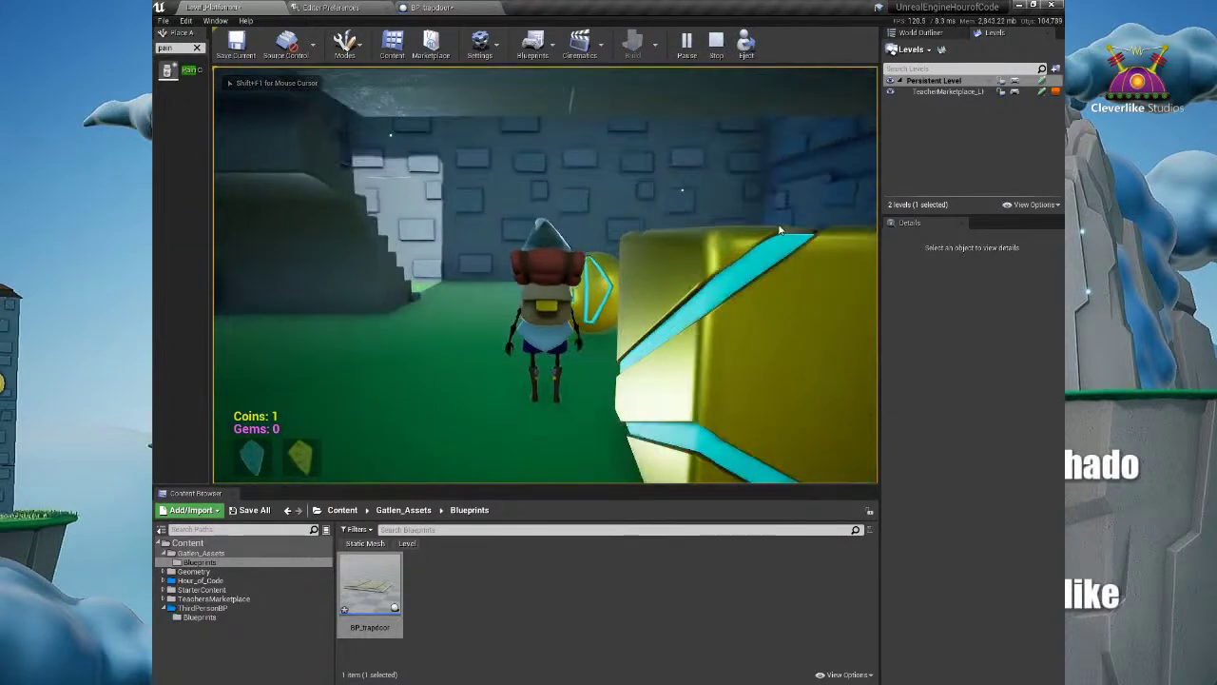
key(w)
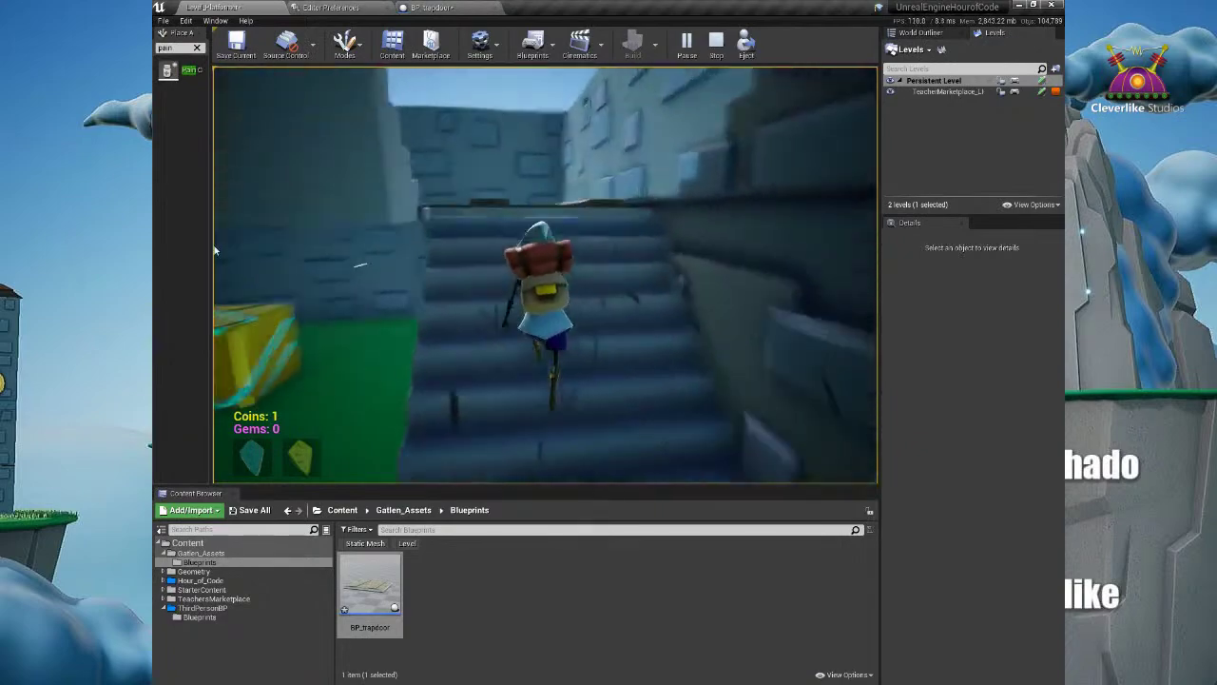
key(w)
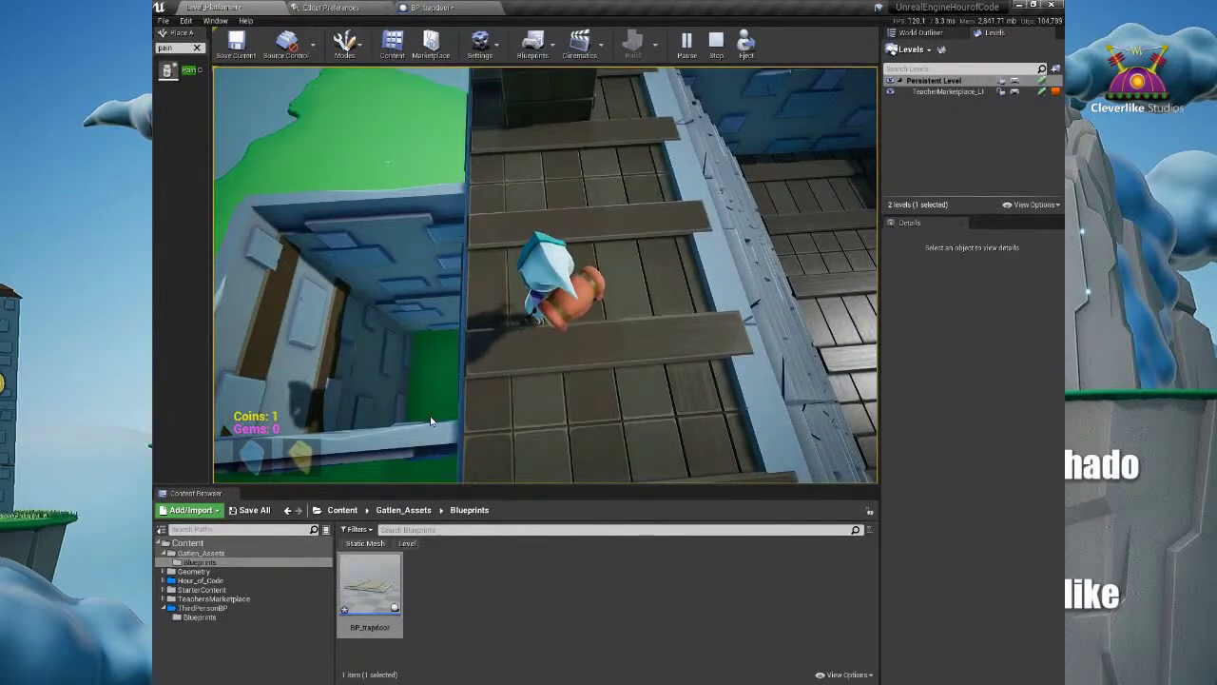
key(Escape)
Step: In BP_trapdoor's Event Graph, move the AddLocalRotation and SM Trapdoor nodes together farther from the overlap event to make room between them
click(479, 296)
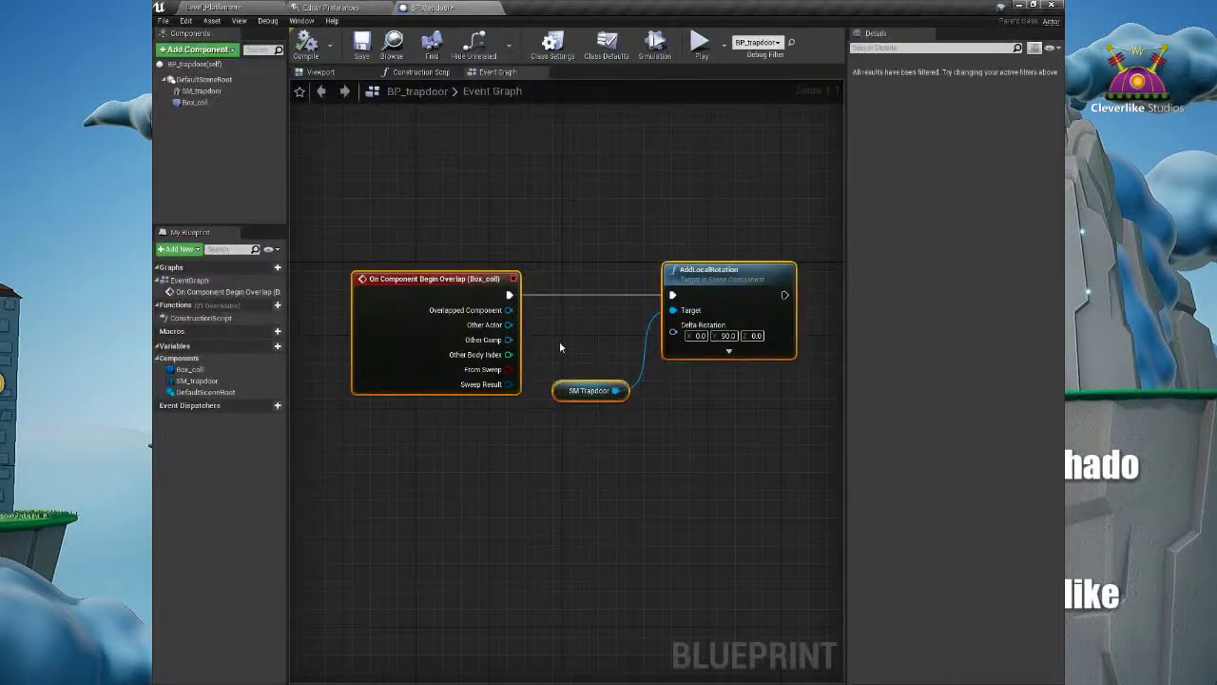
scroll(562, 320, up, 2)
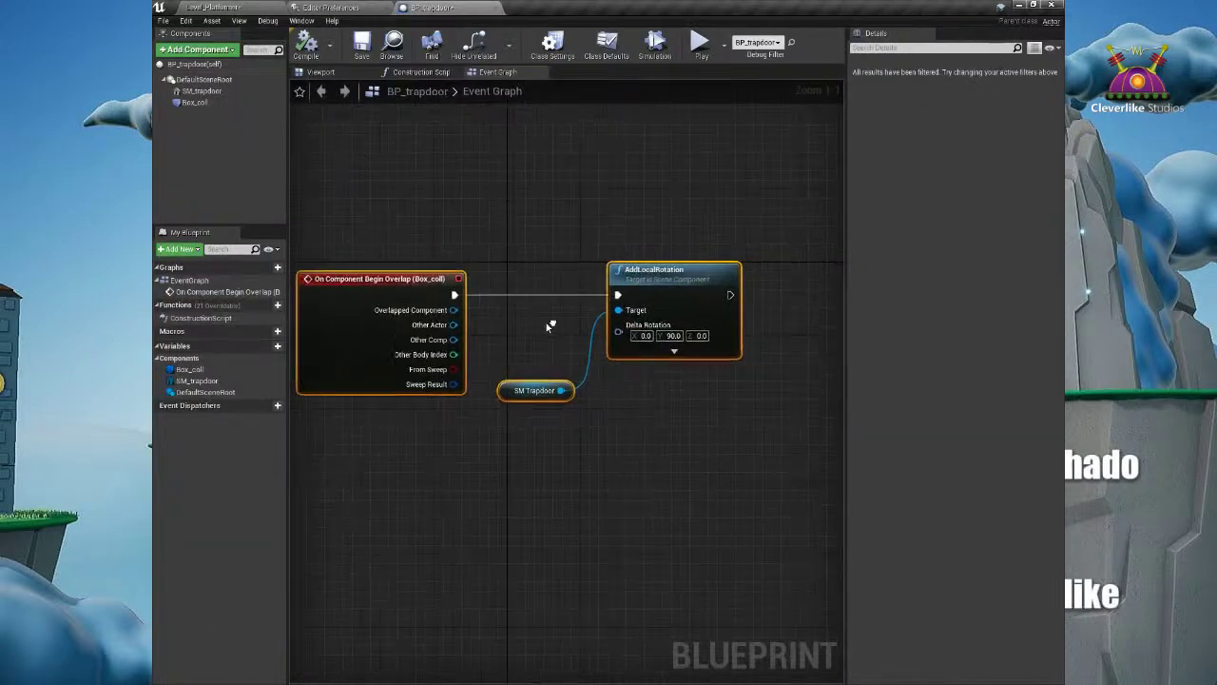
drag(698, 201, 523, 445)
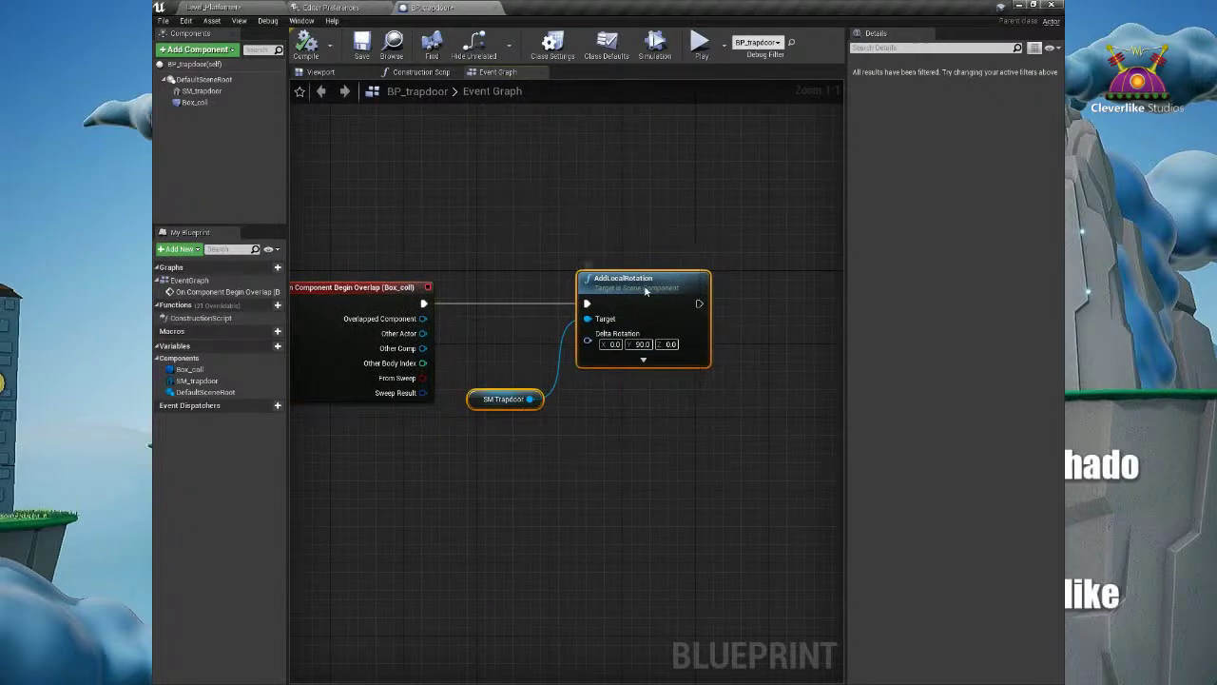
drag(646, 285, 784, 295)
right_drag(574, 270, 443, 263)
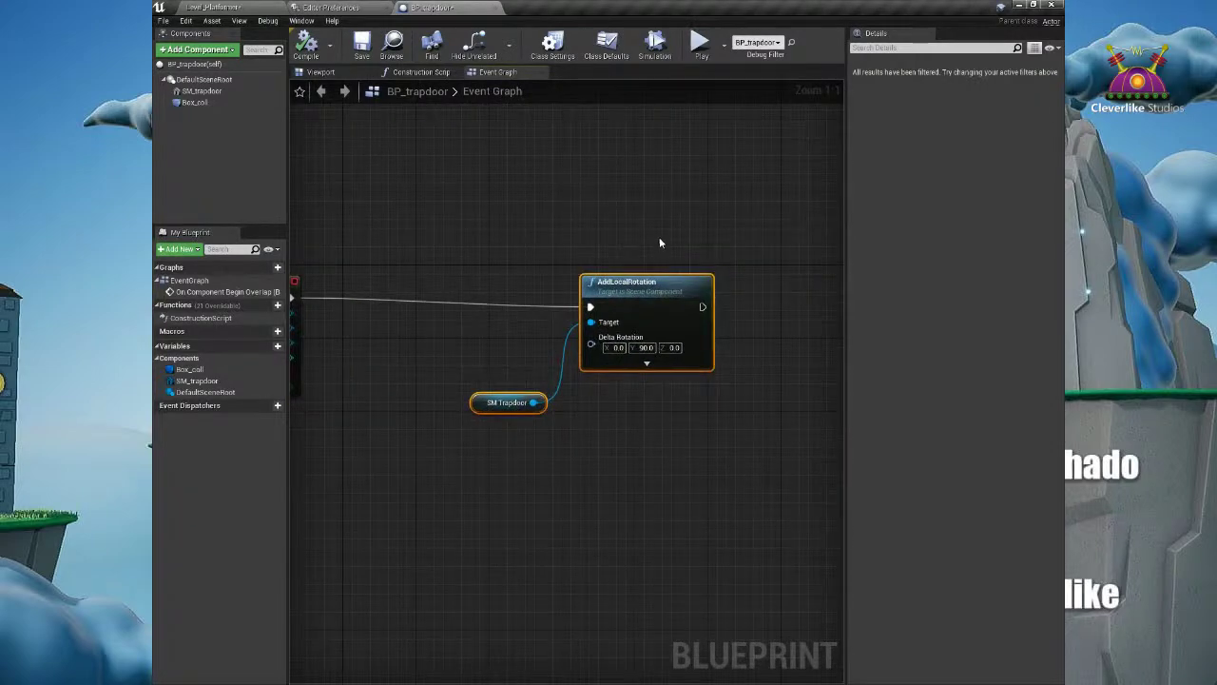
drag(631, 293, 686, 284)
right_drag(519, 269, 635, 307)
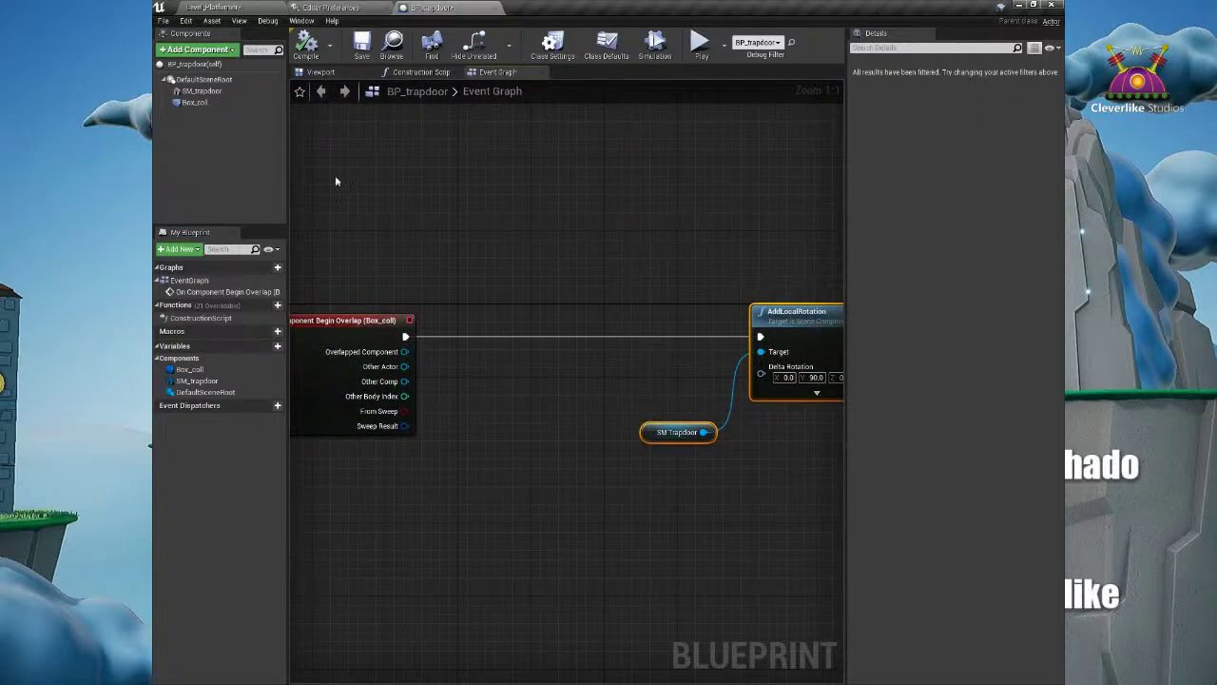
Step: From the level editor, open the BP_door_lever blueprint in Hour_of_Code's Blueprints folder
click(210, 7)
click(226, 581)
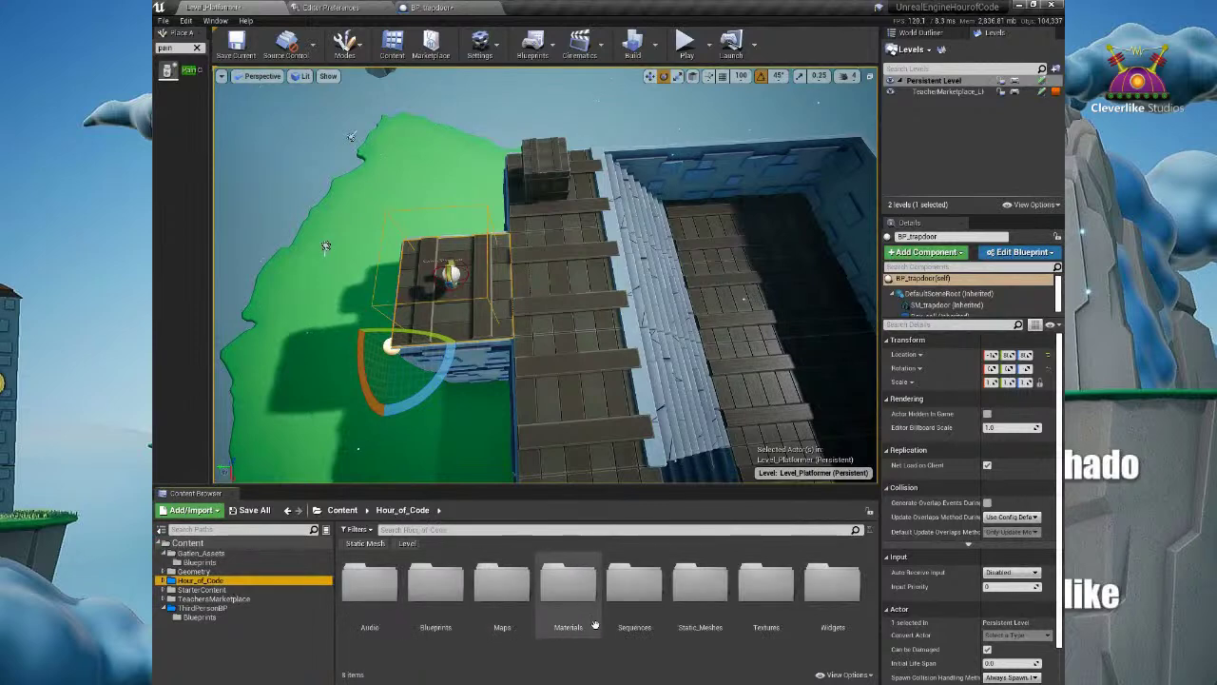
click(453, 592)
double_click(454, 592)
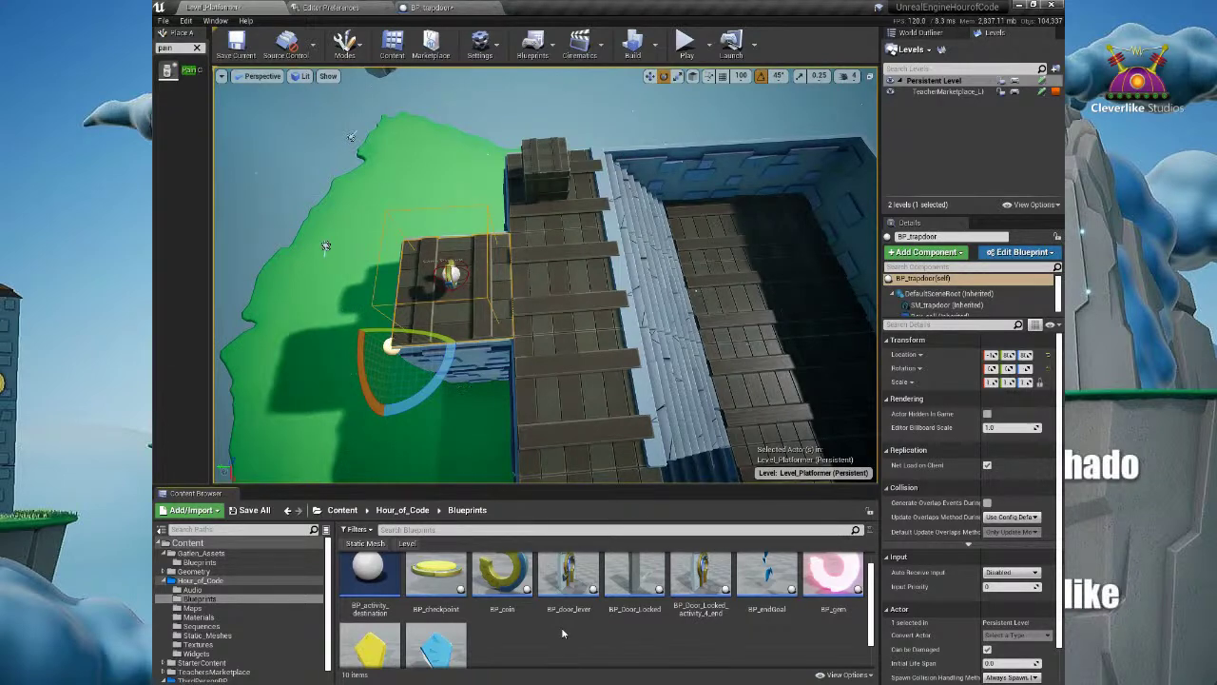
click(576, 568)
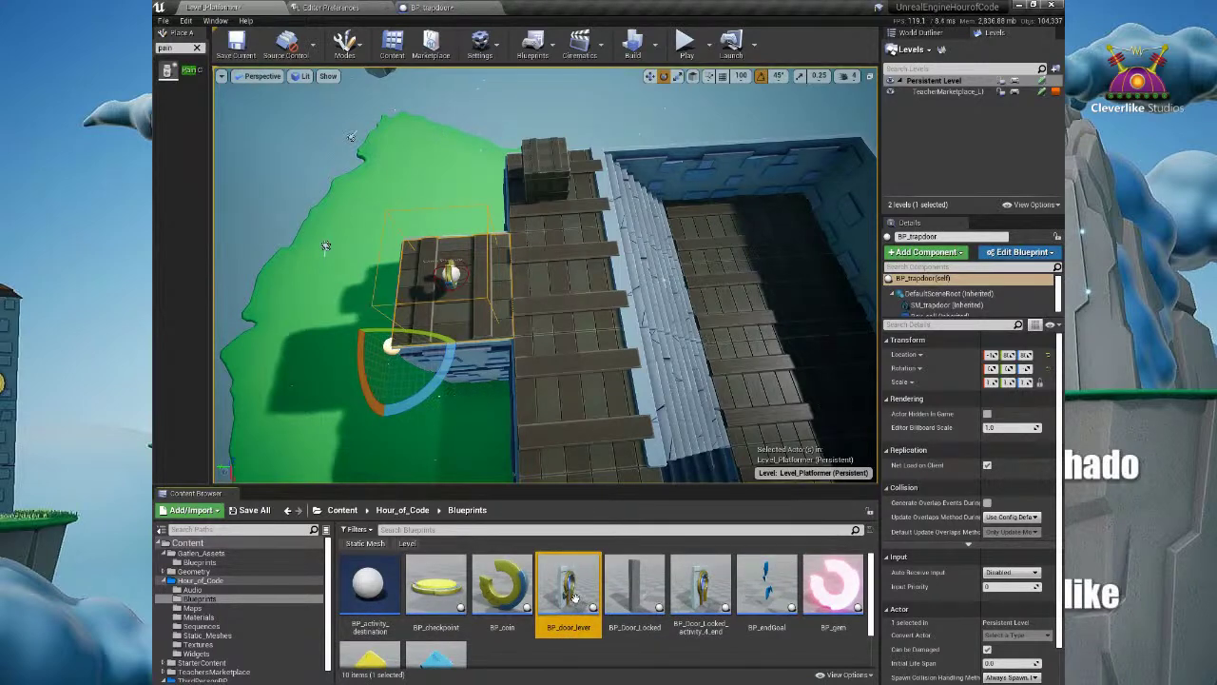
double_click(573, 594)
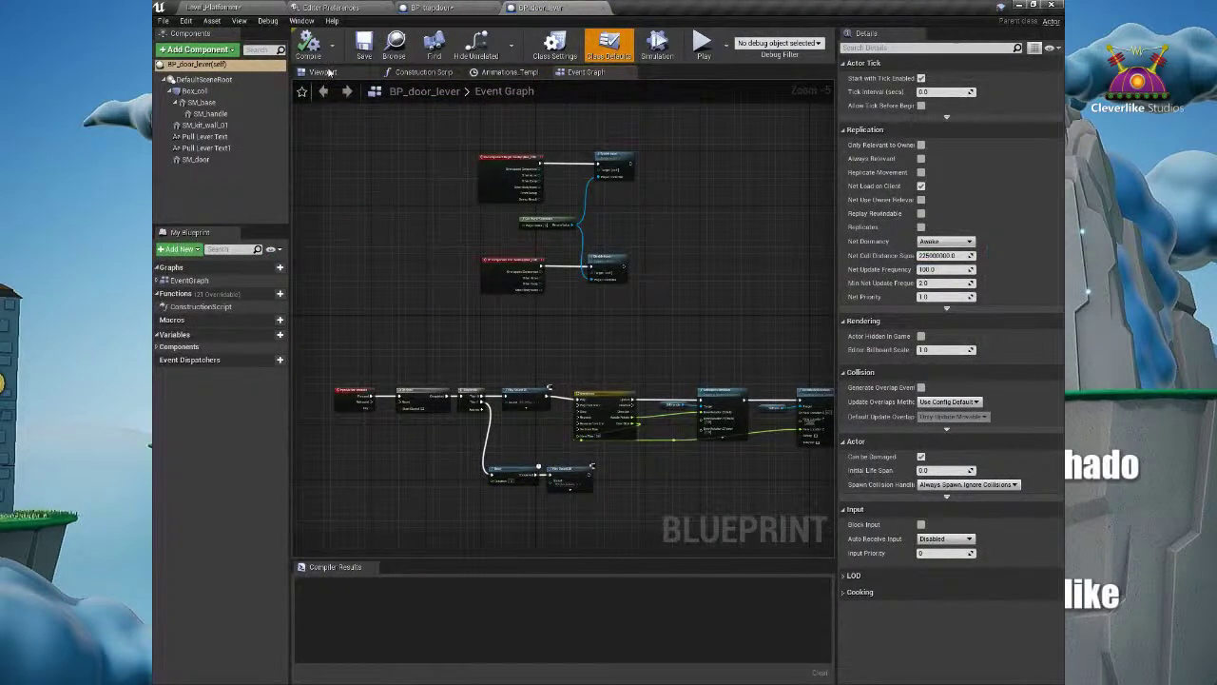
Step: View the lever door in 3D and select its SM_handle component
click(324, 71)
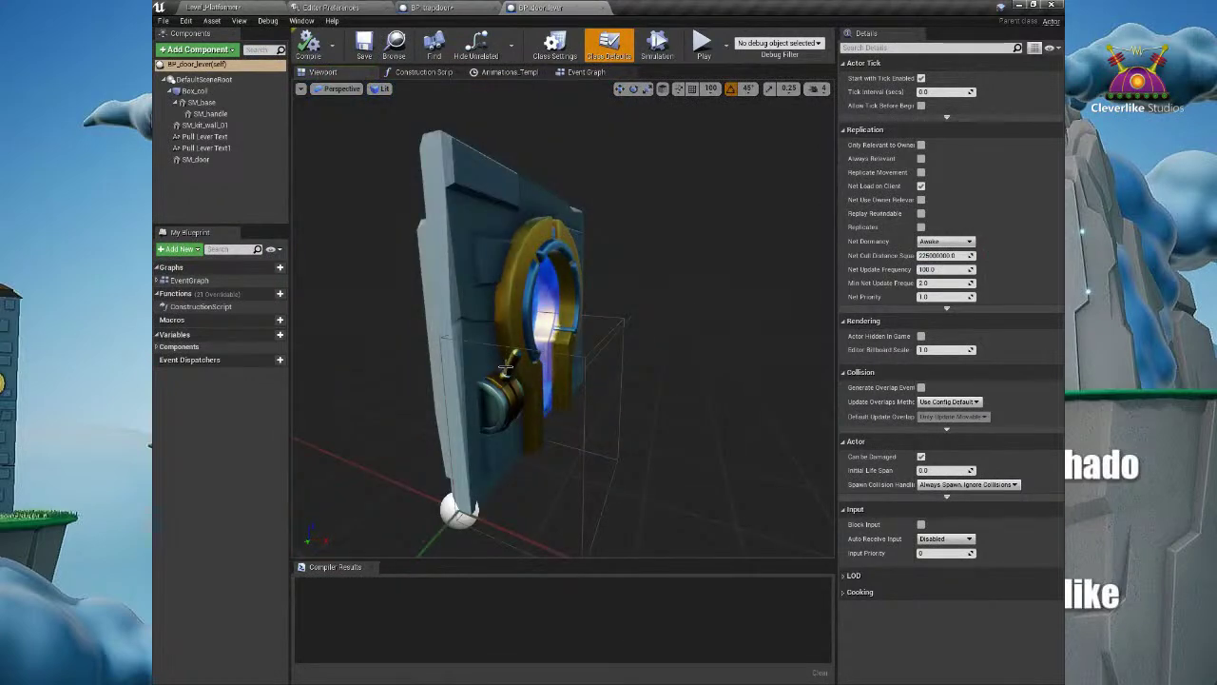
click(509, 378)
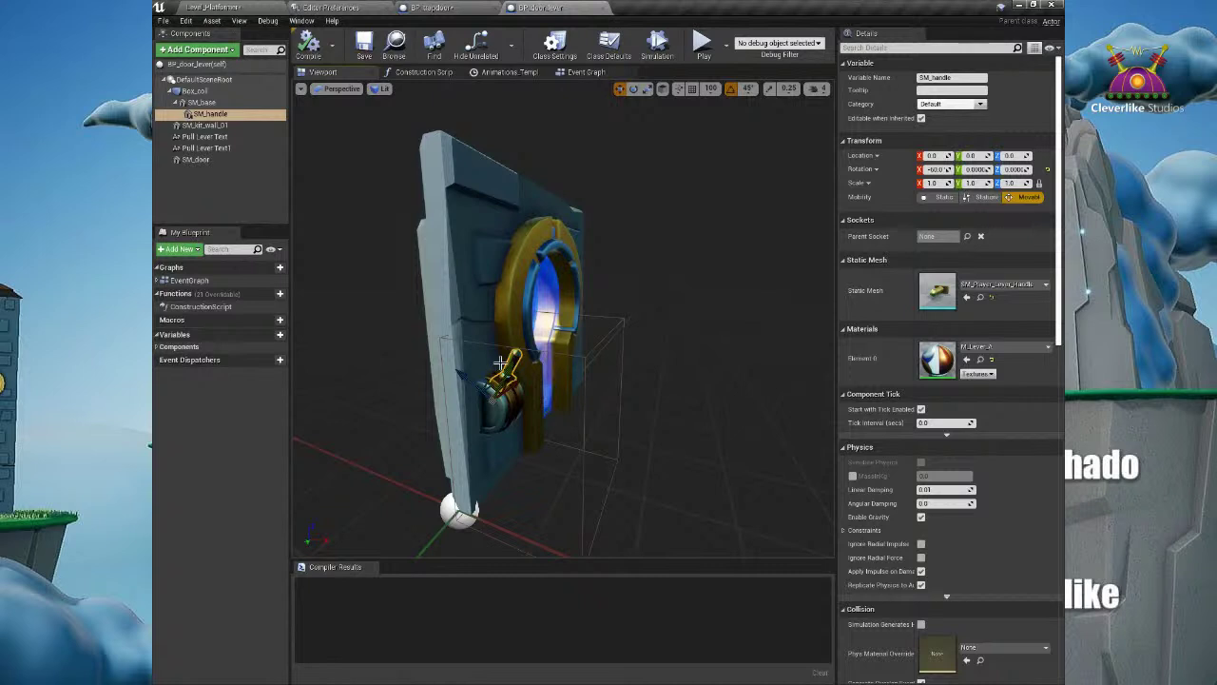
click(213, 114)
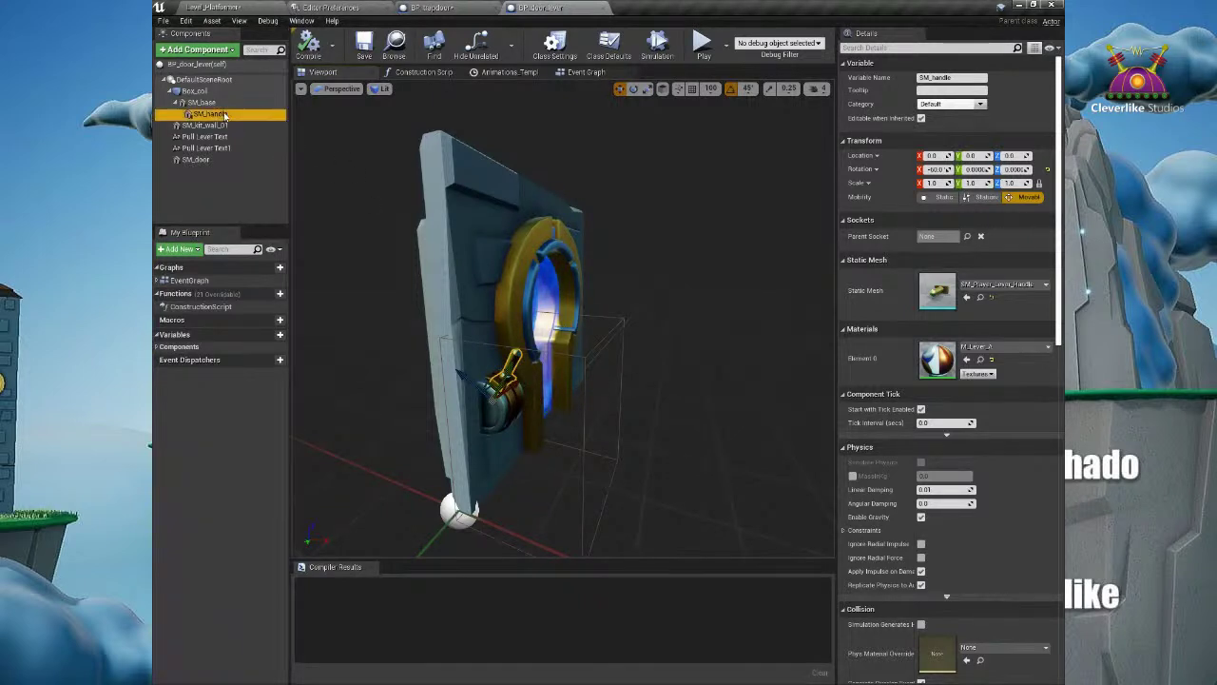
Step: Search BP_door_lever's Event Graph for "handle" and go to the SM Handle node
click(585, 73)
key(ctrl+f)
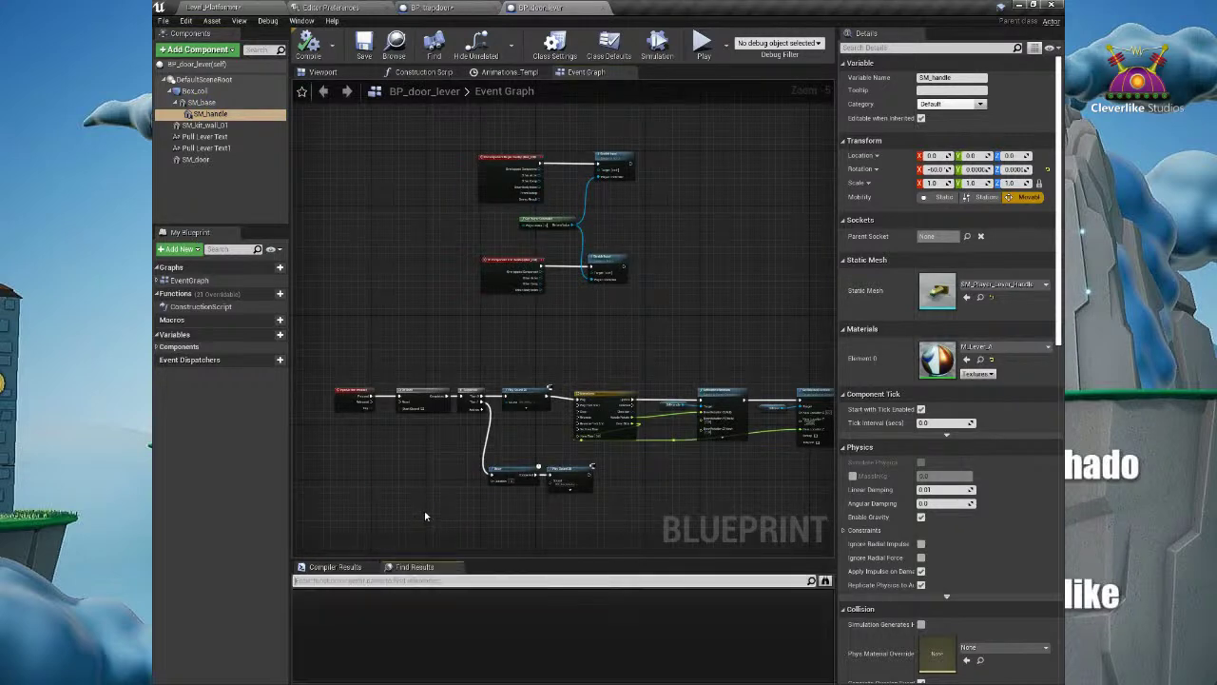
text(handle)
click(371, 614)
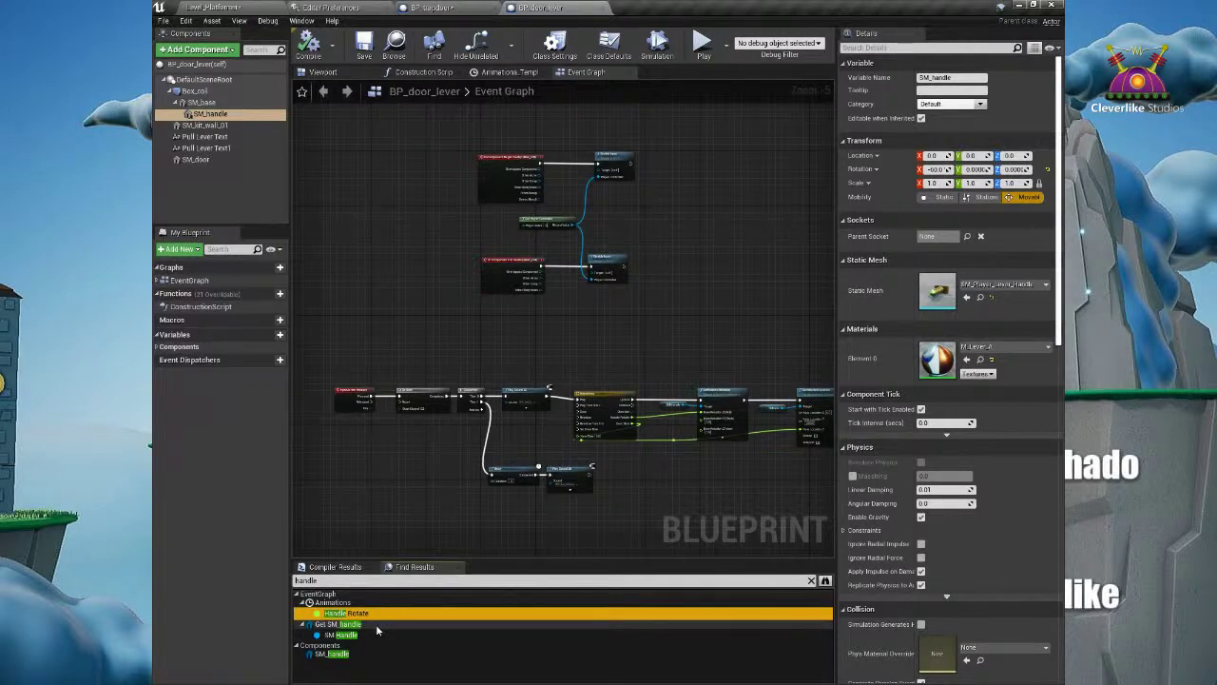
click(379, 635)
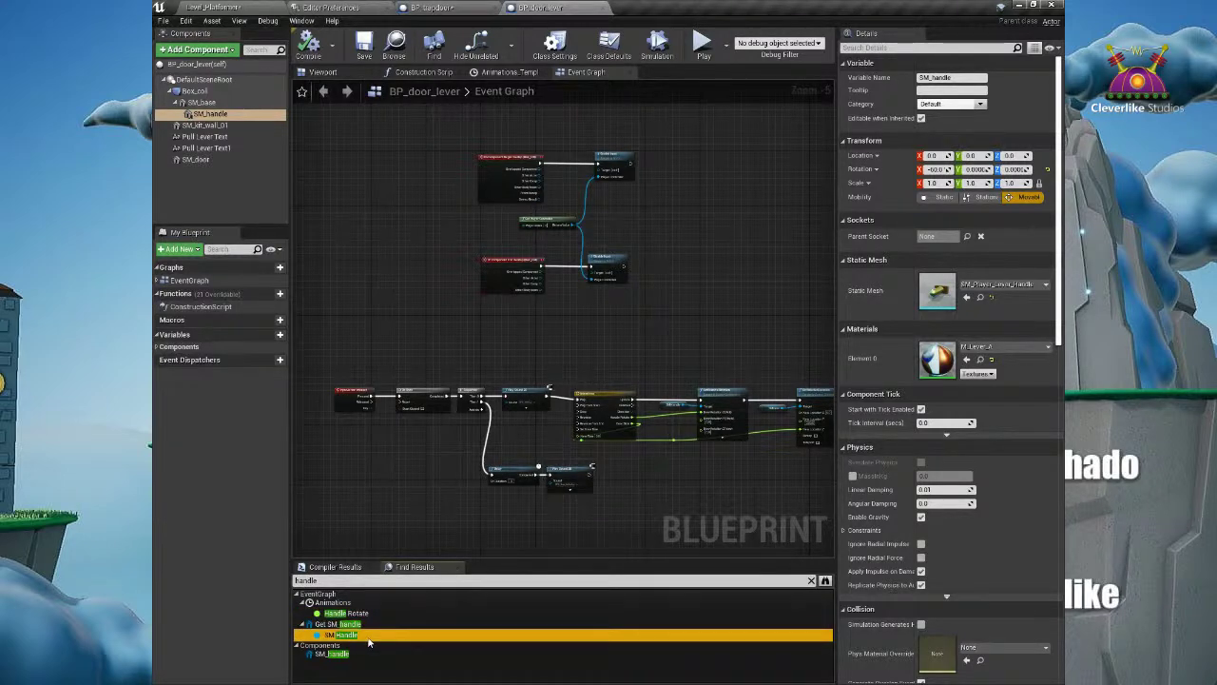
double_click(368, 636)
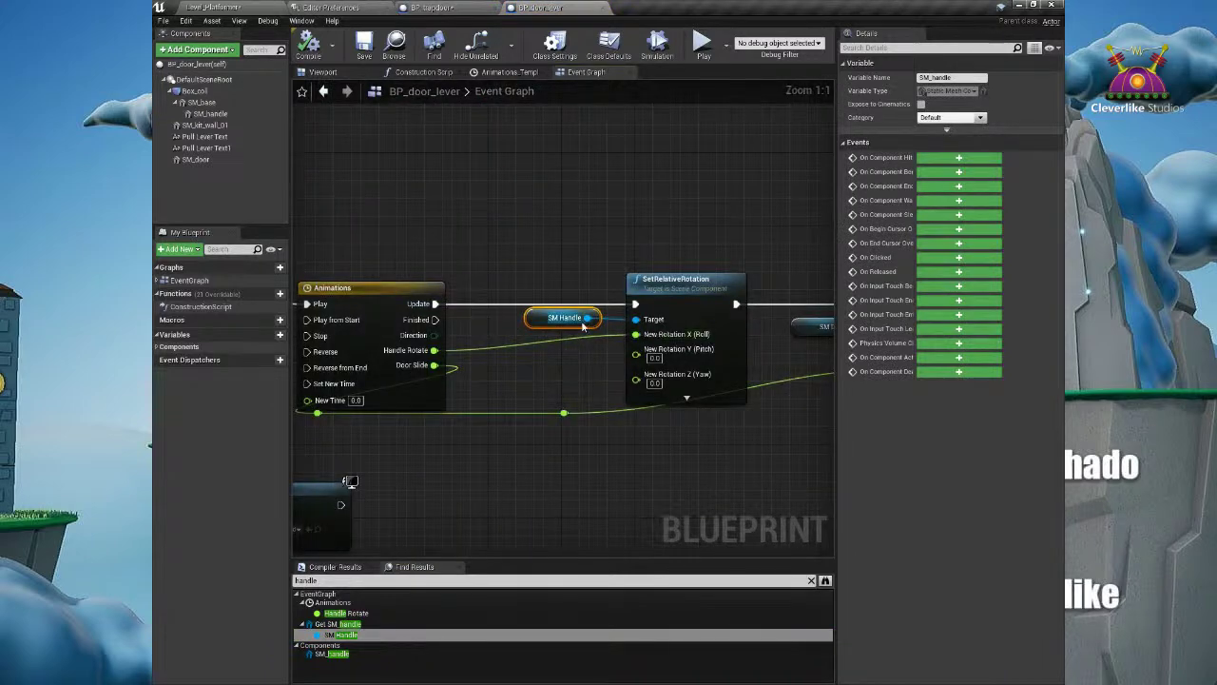
Step: Compare the lever handle's SetRelativeRotation setup with AddLocalRotation in BP_trapdoor, returning to the Animations timeline in BP_door_lever
click(673, 287)
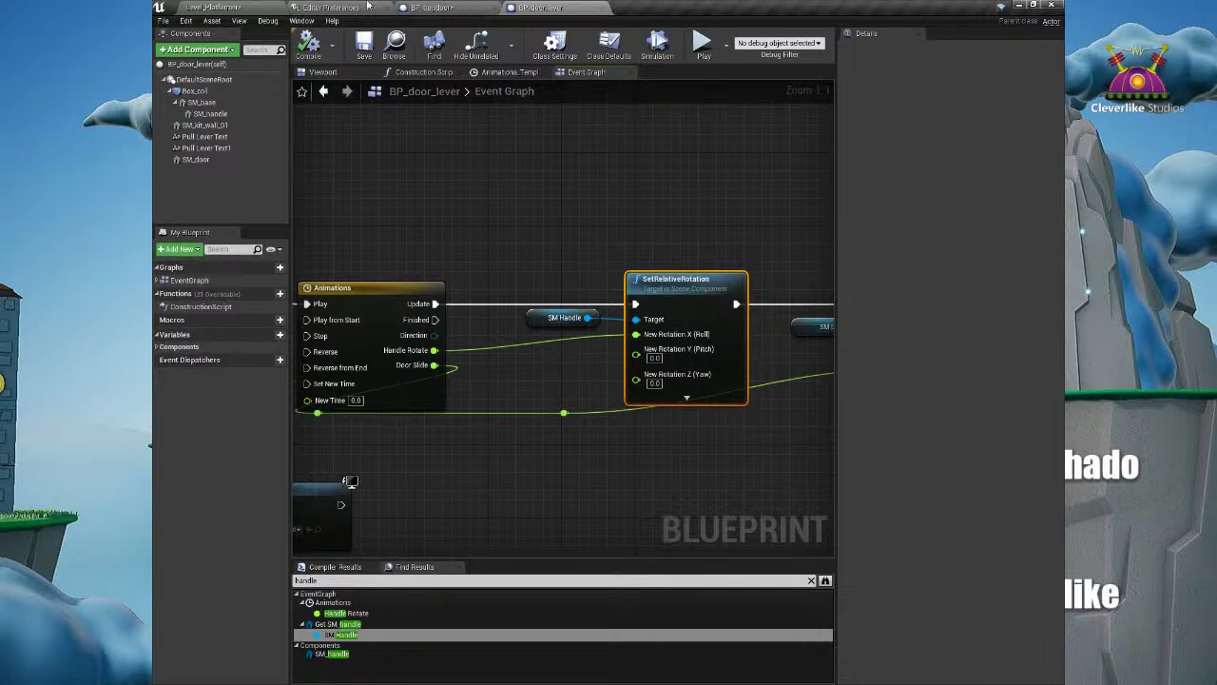
click(423, 7)
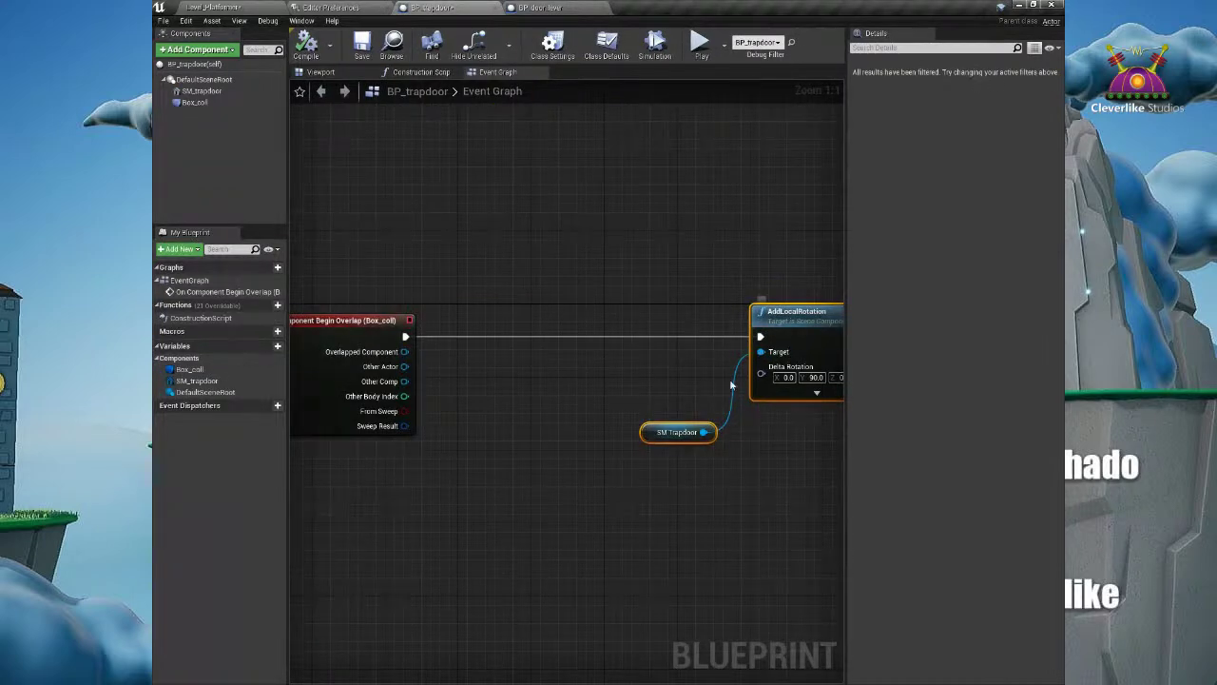
click(544, 7)
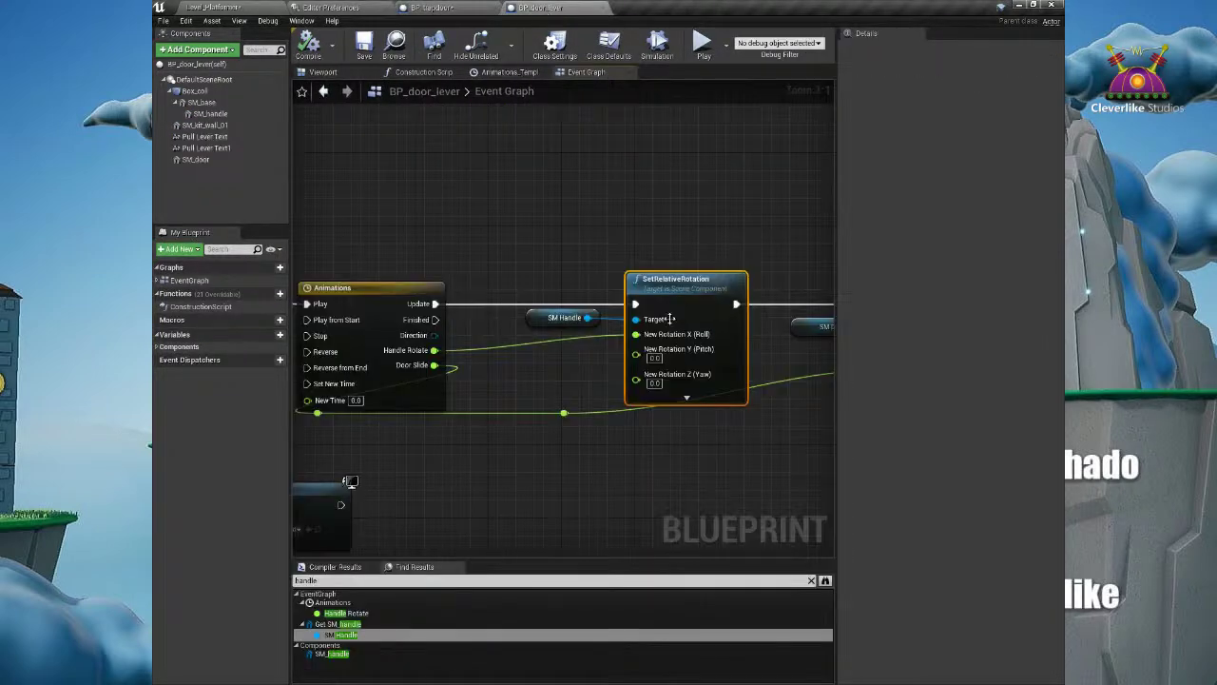
right_drag(529, 266, 619, 256)
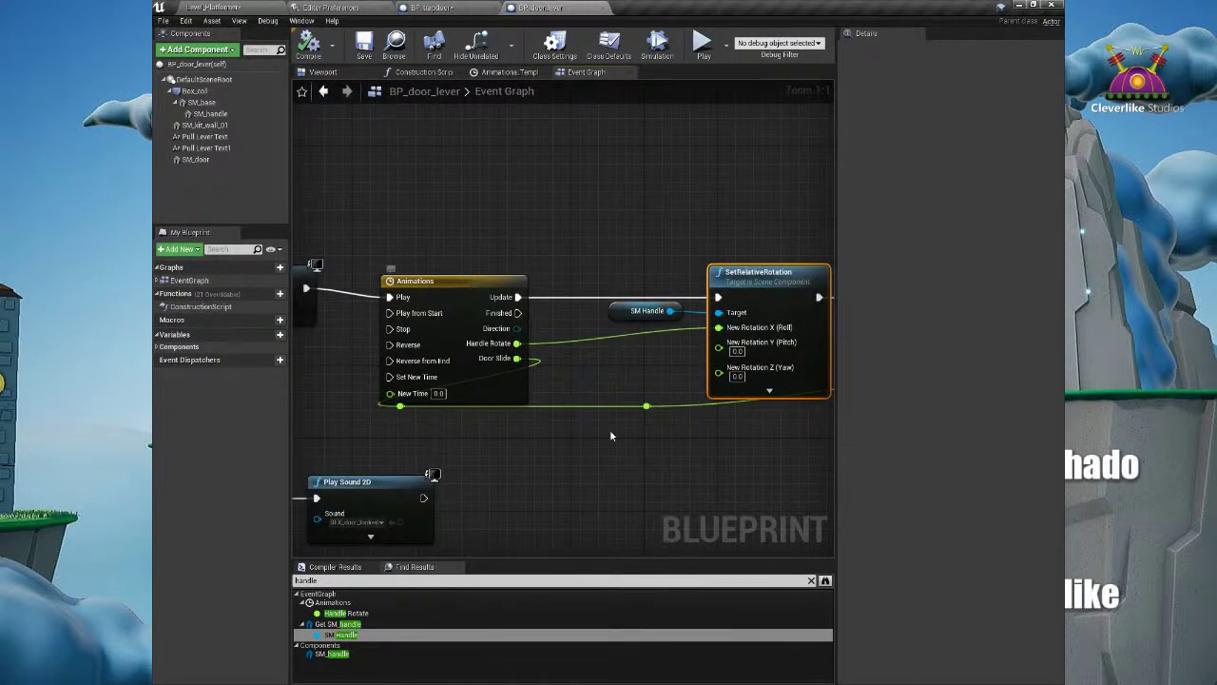
Step: Move the two reroute points of the Door Slide wire clear of the Animations timeline node
drag(662, 417, 396, 395)
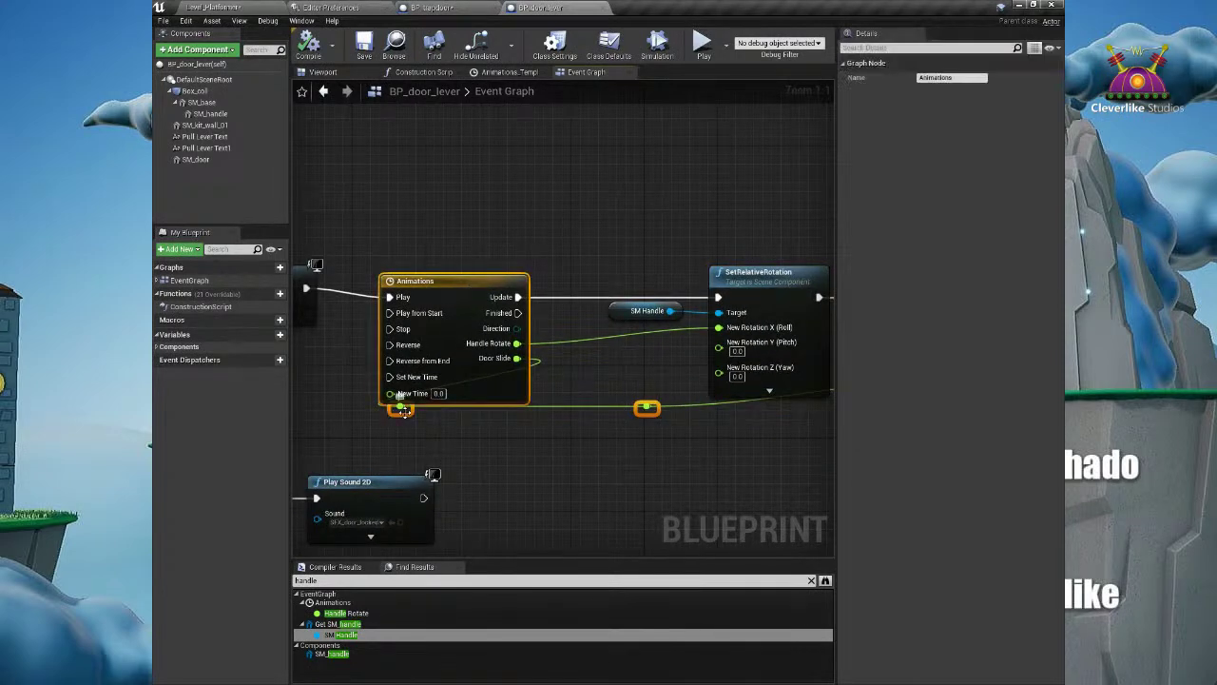
ctrl+click(477, 386)
drag(647, 407, 786, 494)
click(681, 439)
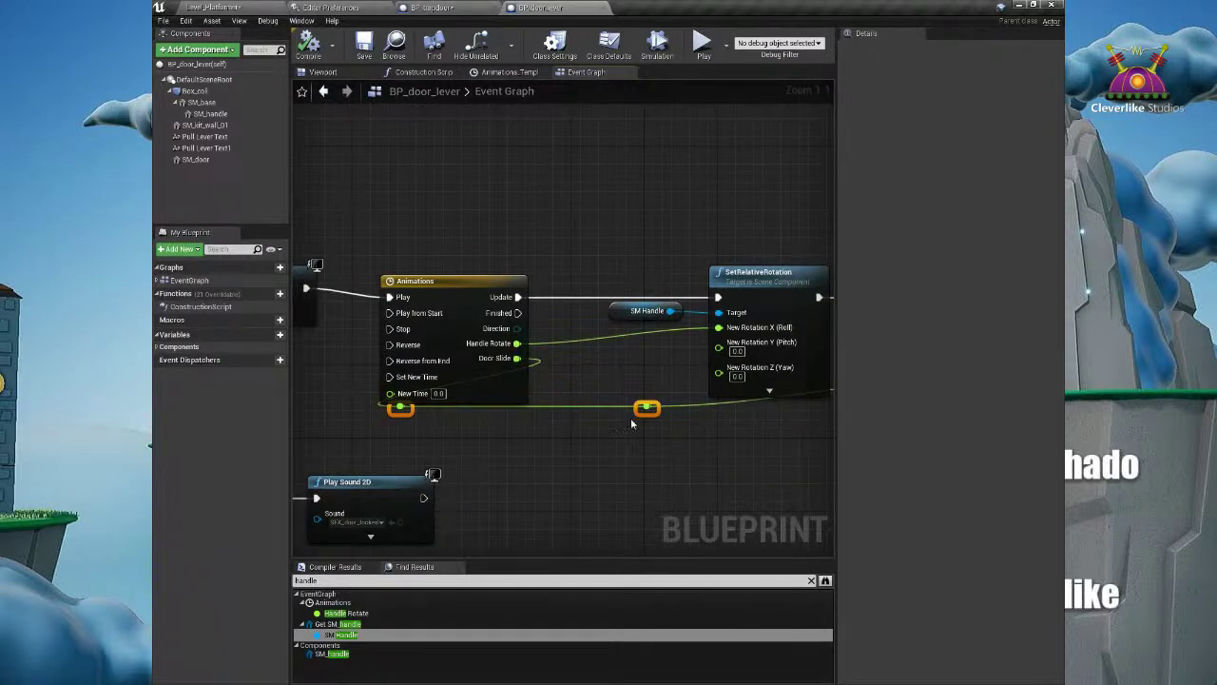
drag(642, 416, 797, 443)
Step: Examine how the Animations timeline, SM Handle and SetRelativeRotation nodes work together to rotate the lever handle
click(450, 285)
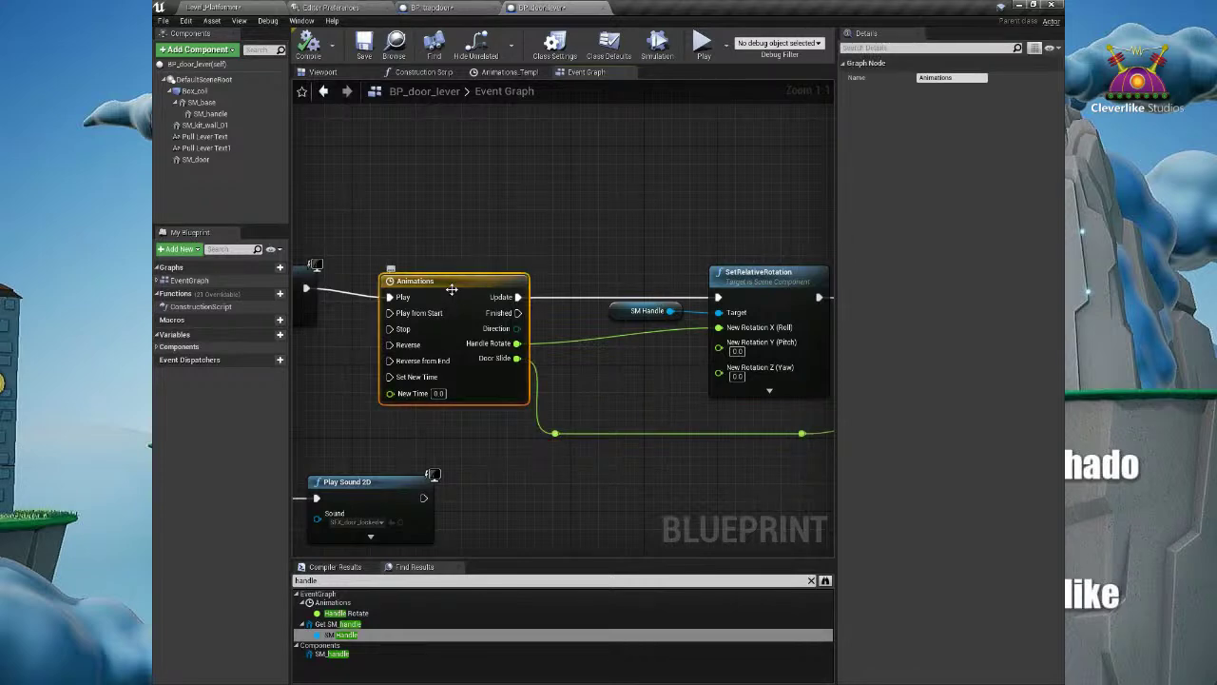
click(643, 310)
click(734, 284)
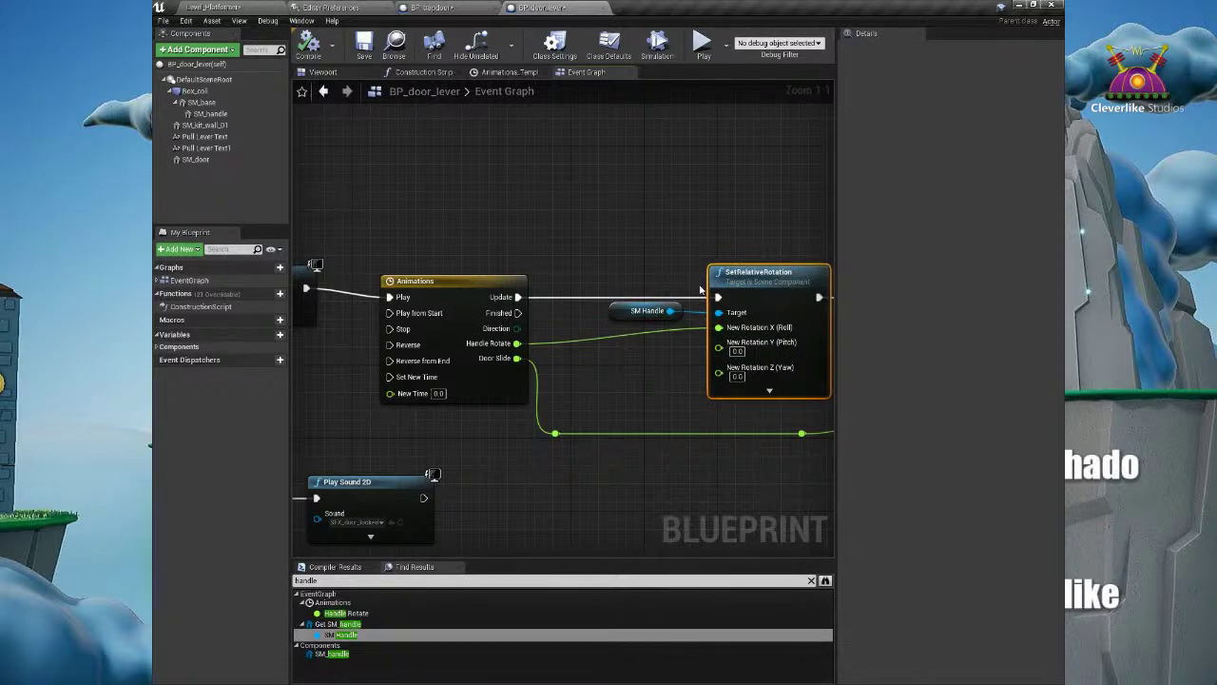
click(453, 283)
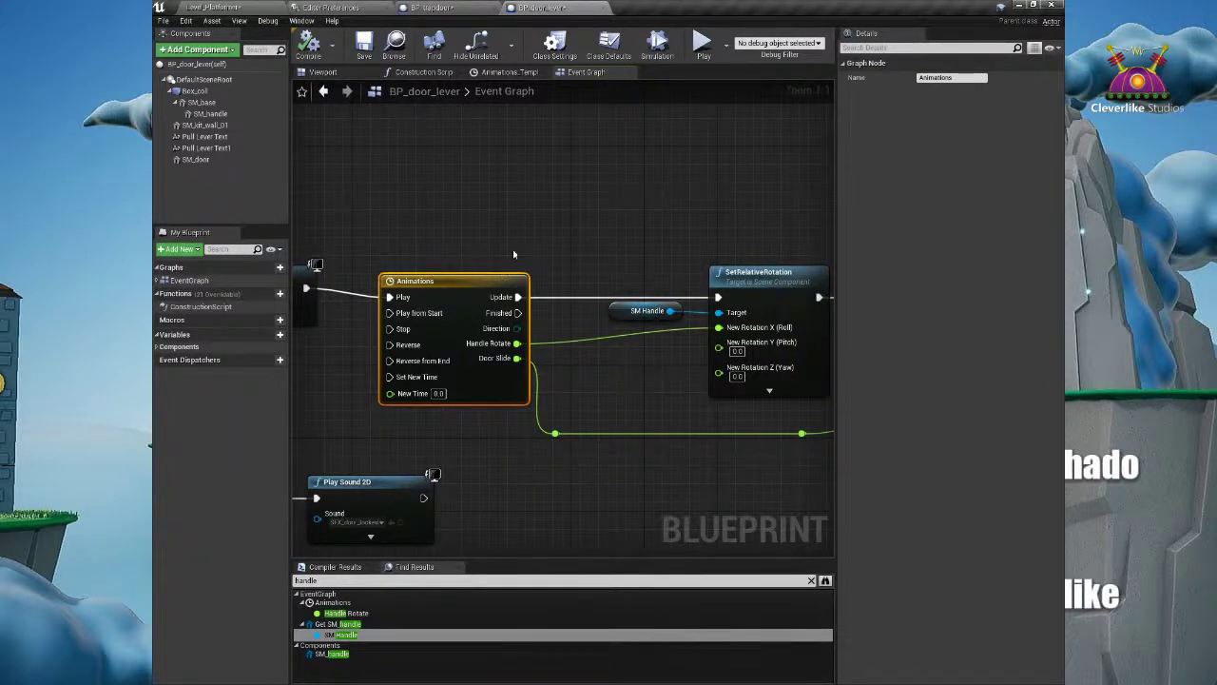
Step: In BP_trapdoor, add a timeline between the Box_coll overlap event and AddLocalRotation, and name it TrapRoatation
click(481, 8)
drag(469, 326, 534, 275)
text(timeline)
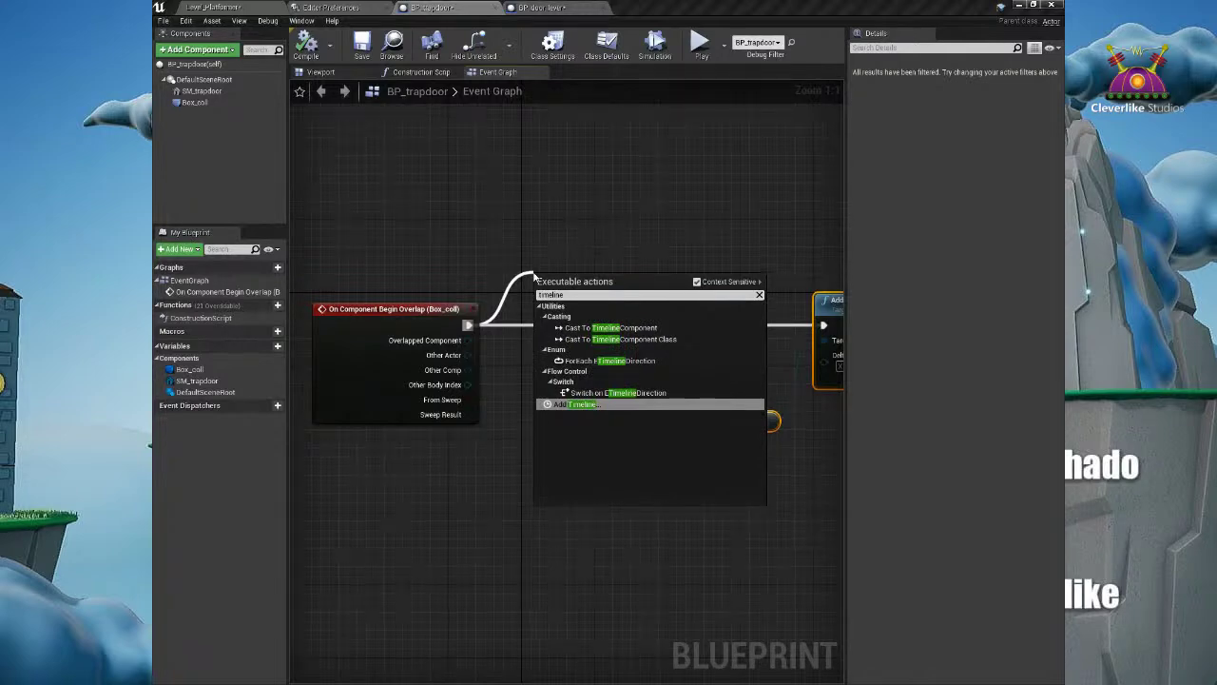
click(609, 405)
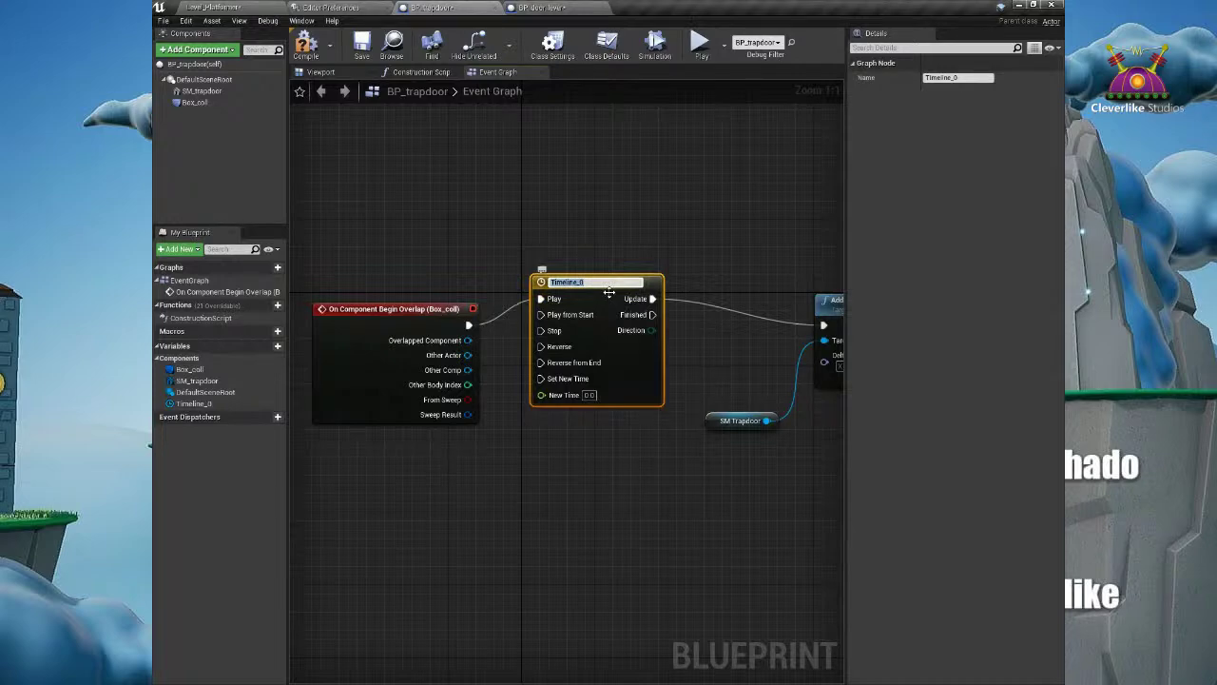
text(TrapRoatation)
key(Return)
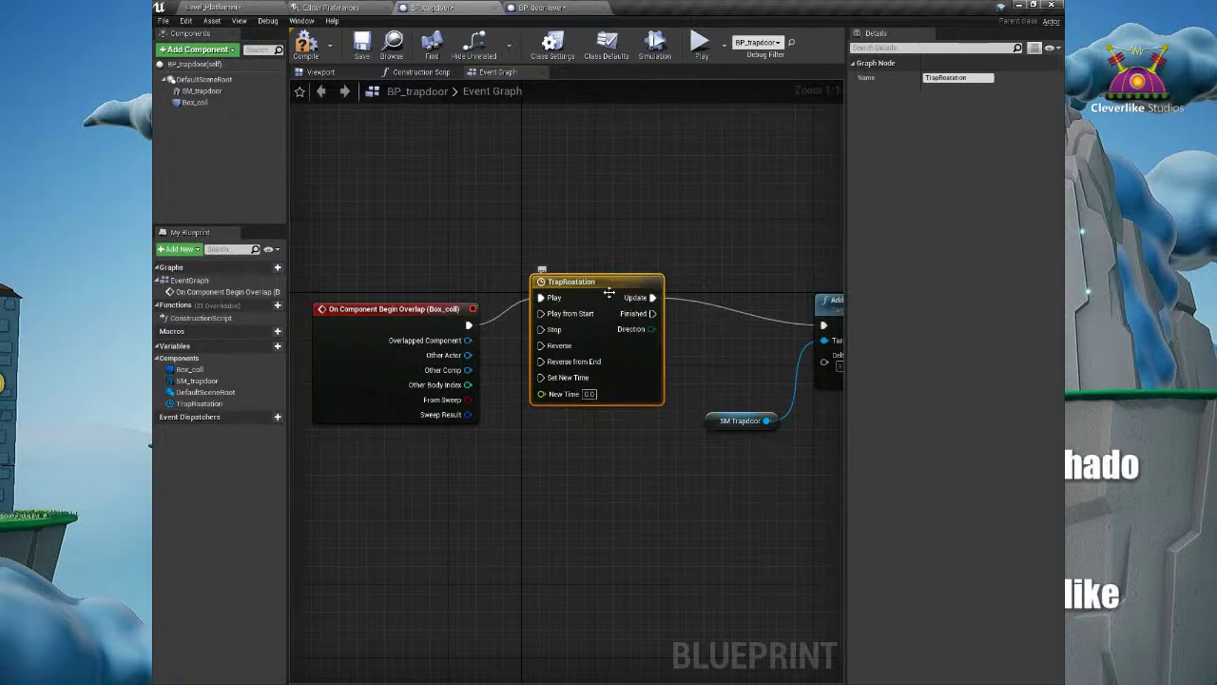
Step: Replace the AddLocalRotation node with a SetRelativeRotation node that targets SM Trapdoor, placed beside the TrapRoatation timeline
right_drag(712, 271, 604, 291)
drag(777, 259, 765, 459)
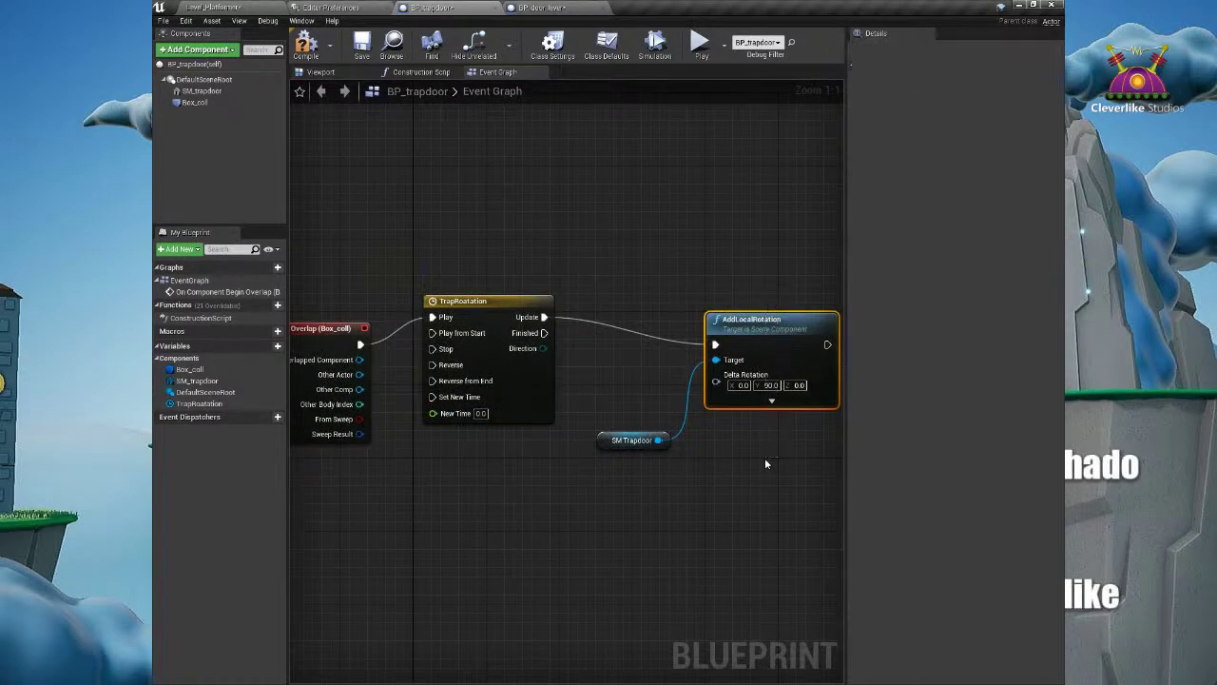
key(Delete)
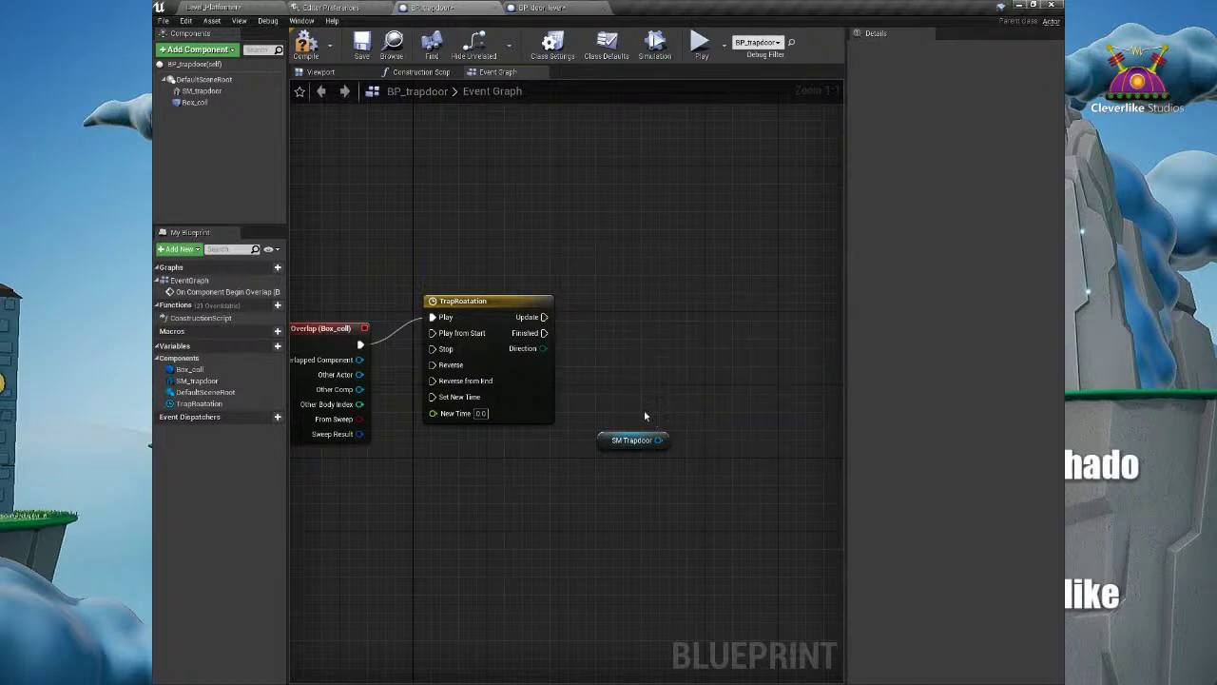
drag(660, 440, 696, 388)
text(se)
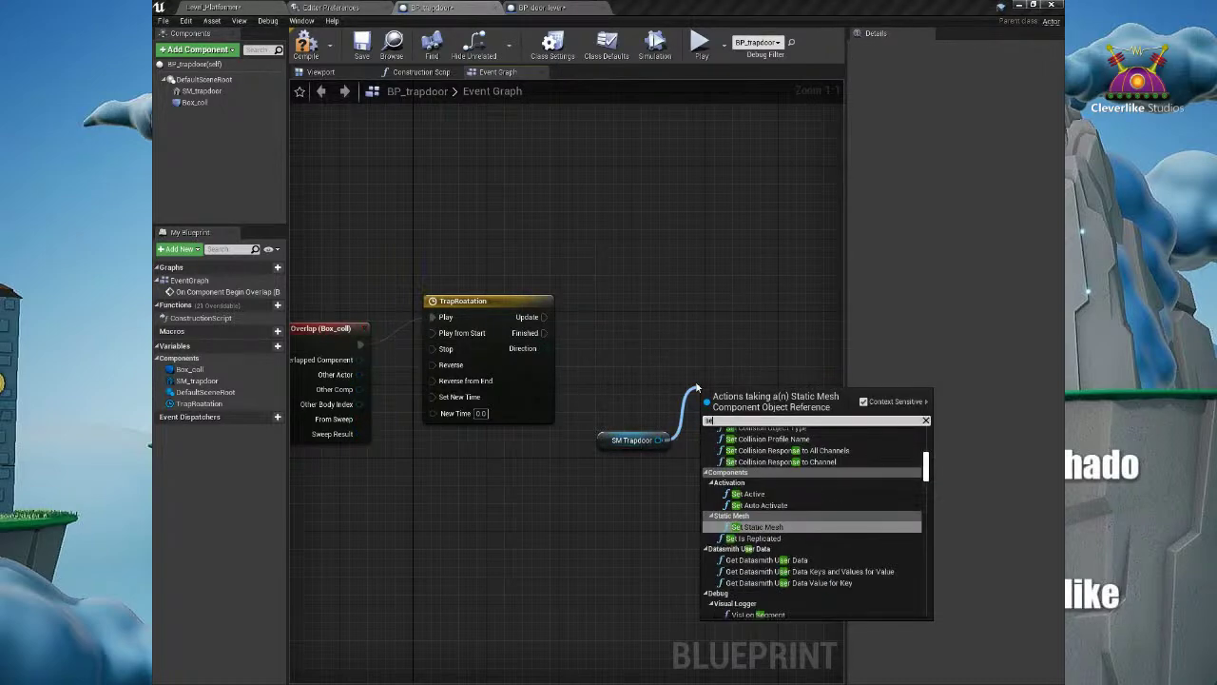
text(t relative)
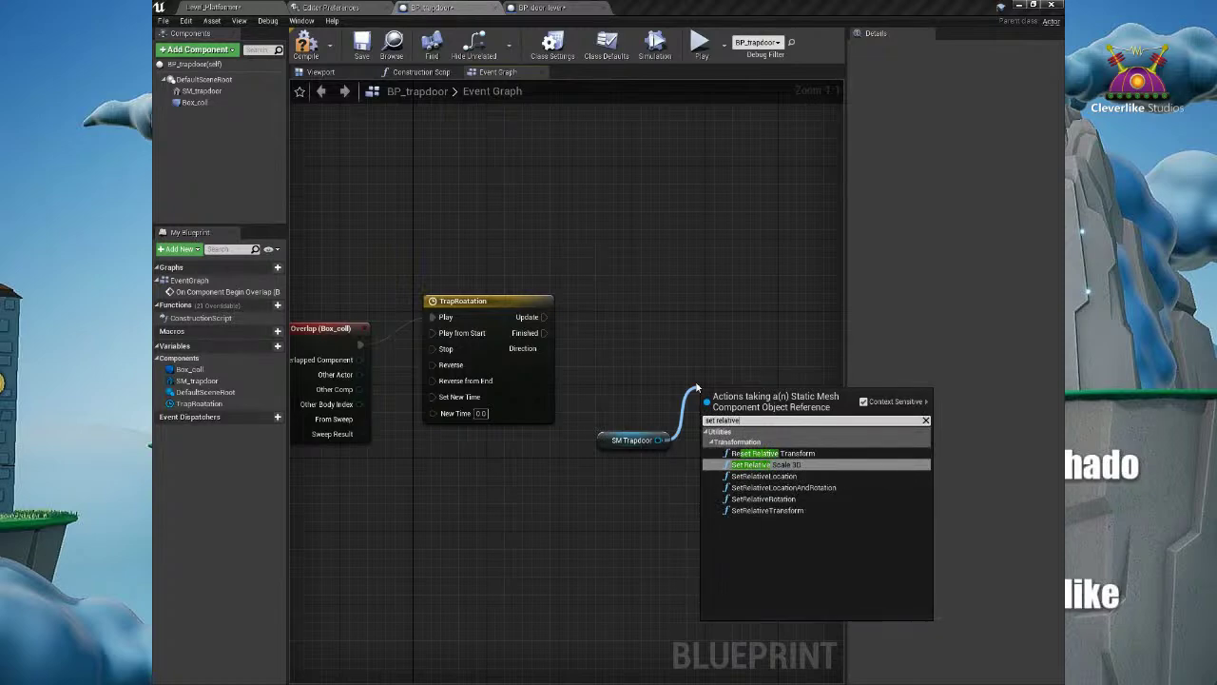
click(790, 502)
drag(765, 398, 768, 302)
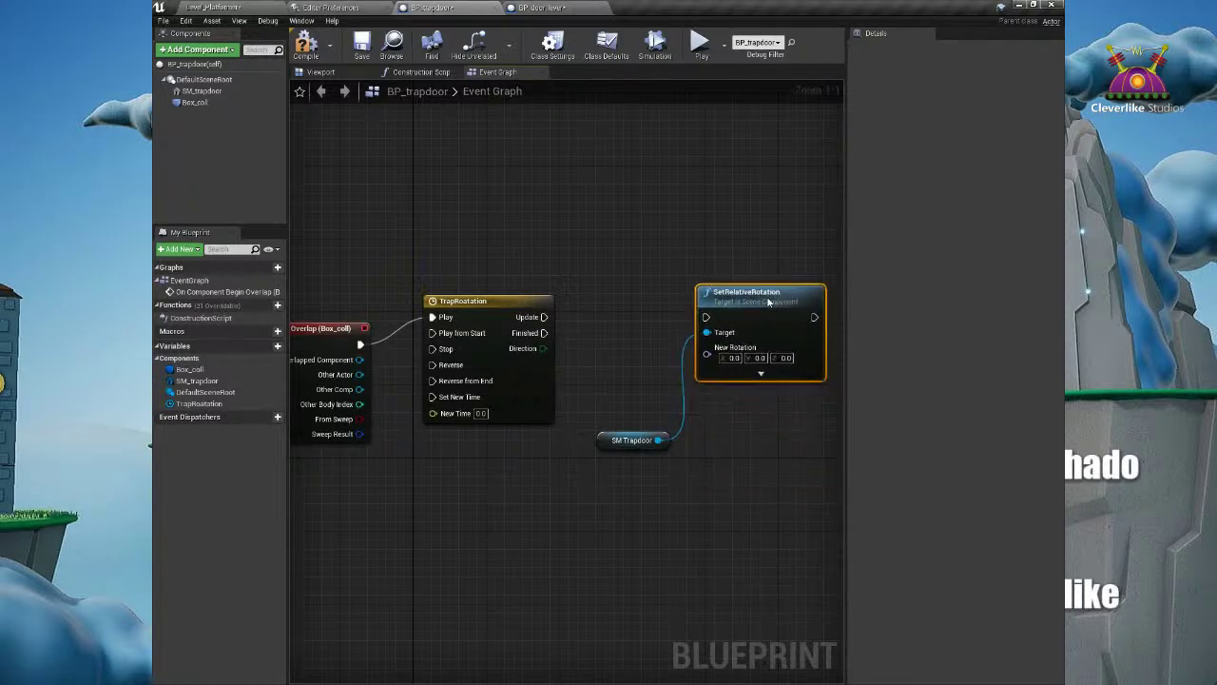
Step: Connect the TrapRoatation timeline's Update output to SetRelativeRotation and move the SM Trapdoor node between them
drag(510, 303, 761, 312)
drag(601, 439, 614, 354)
right_drag(660, 408, 624, 407)
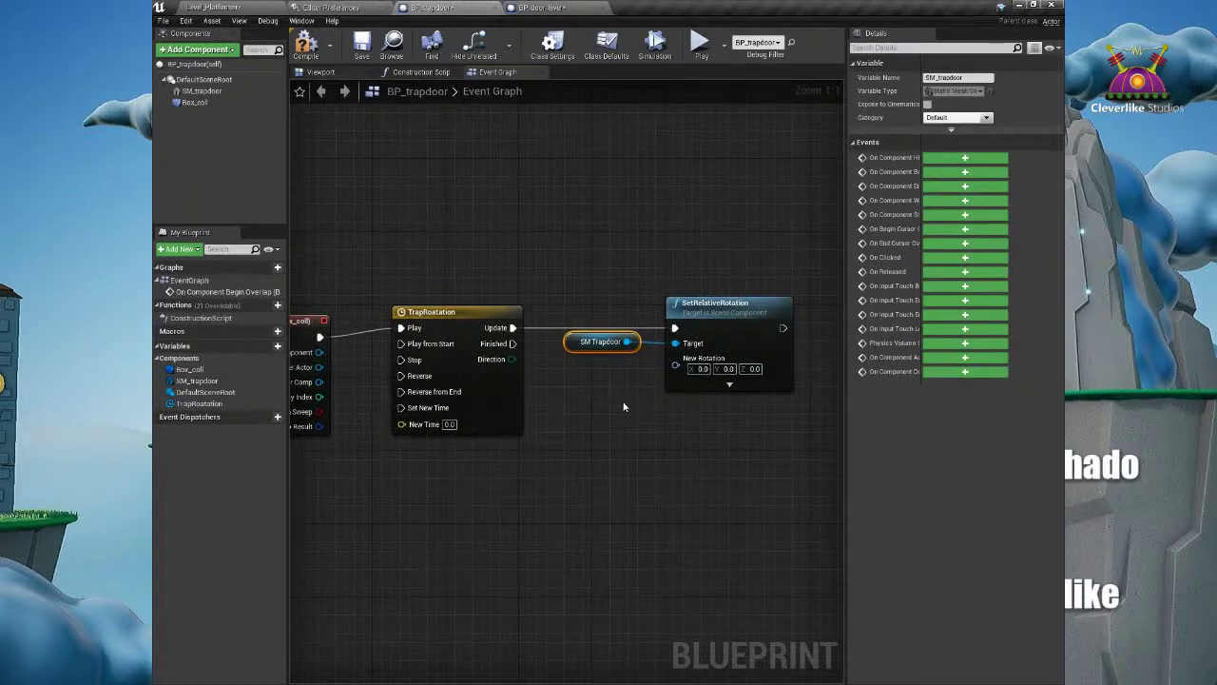
Step: Look briefly inside the TrapRoatation timeline, return to the event graph and check the timeline's name field
click(471, 313)
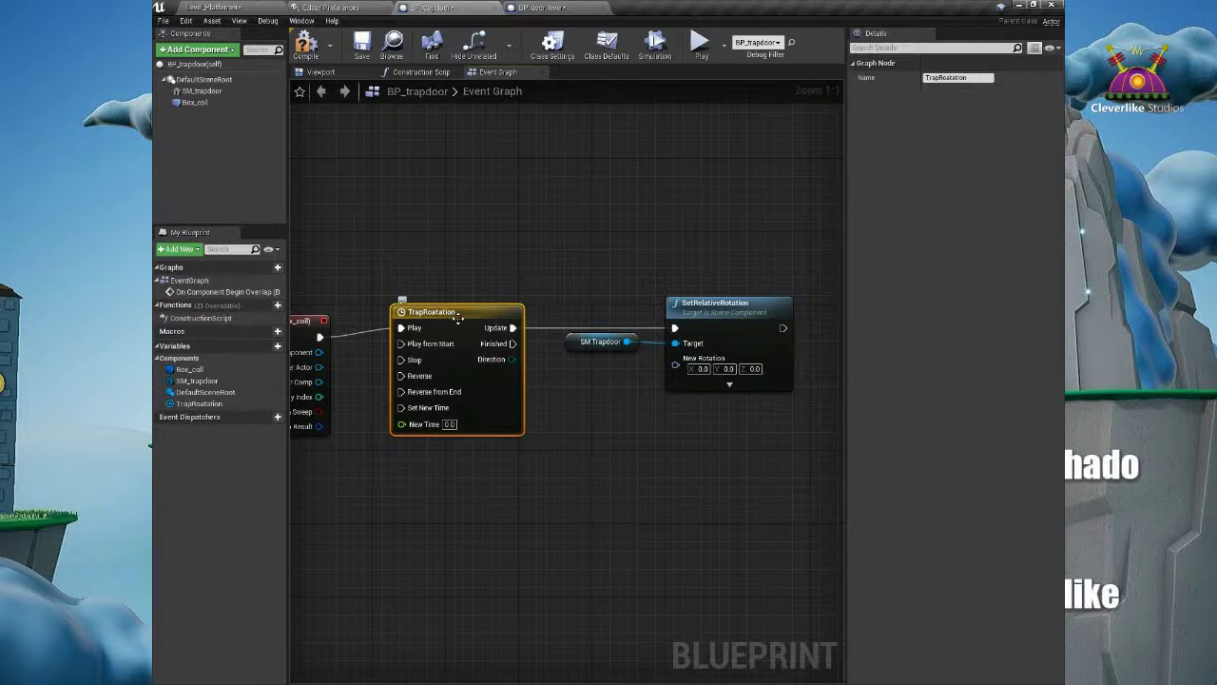
double_click(444, 311)
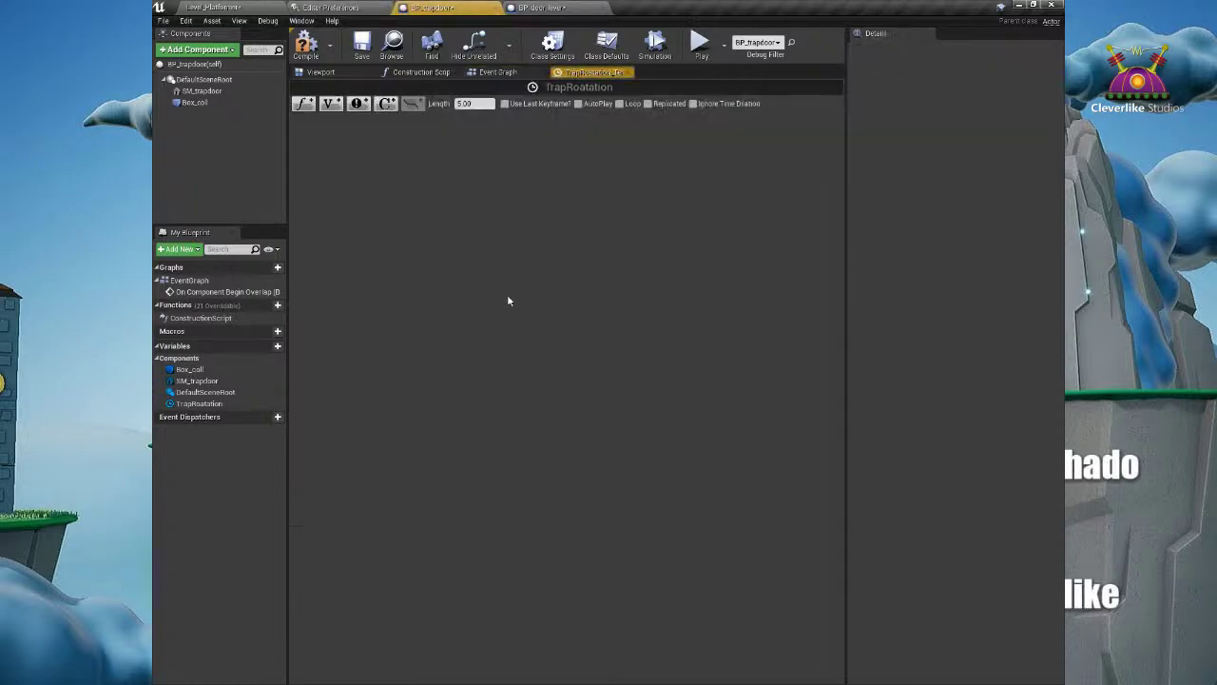
click(502, 74)
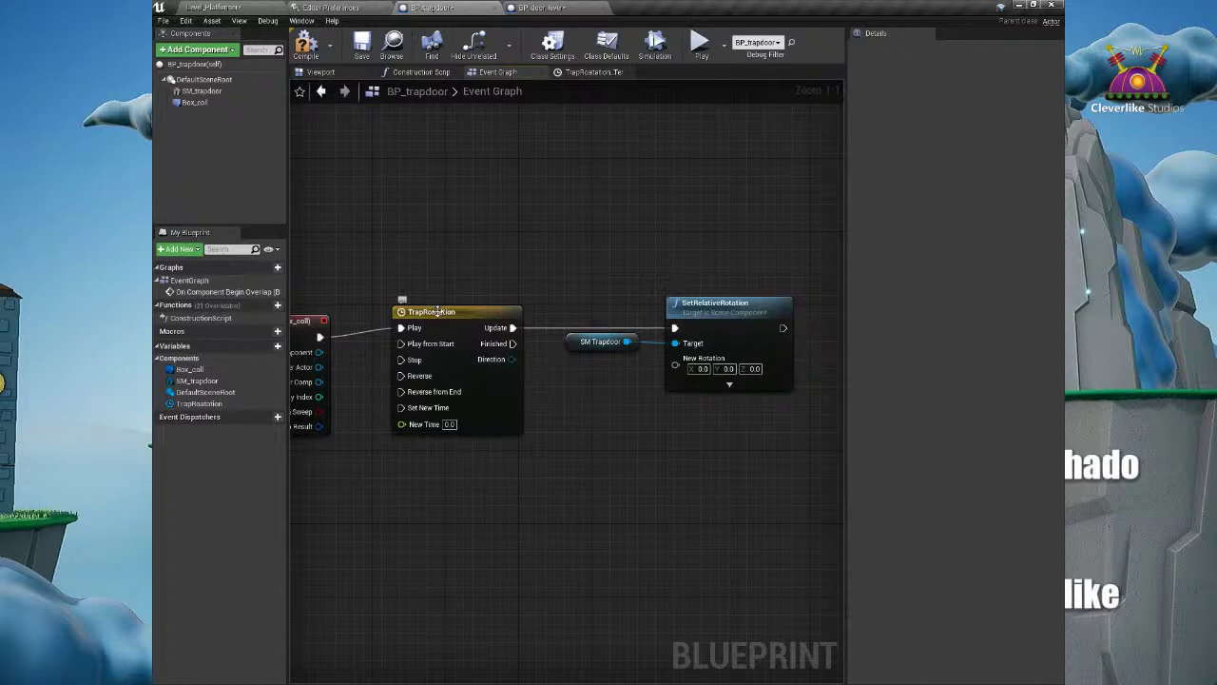
click(428, 314)
click(967, 80)
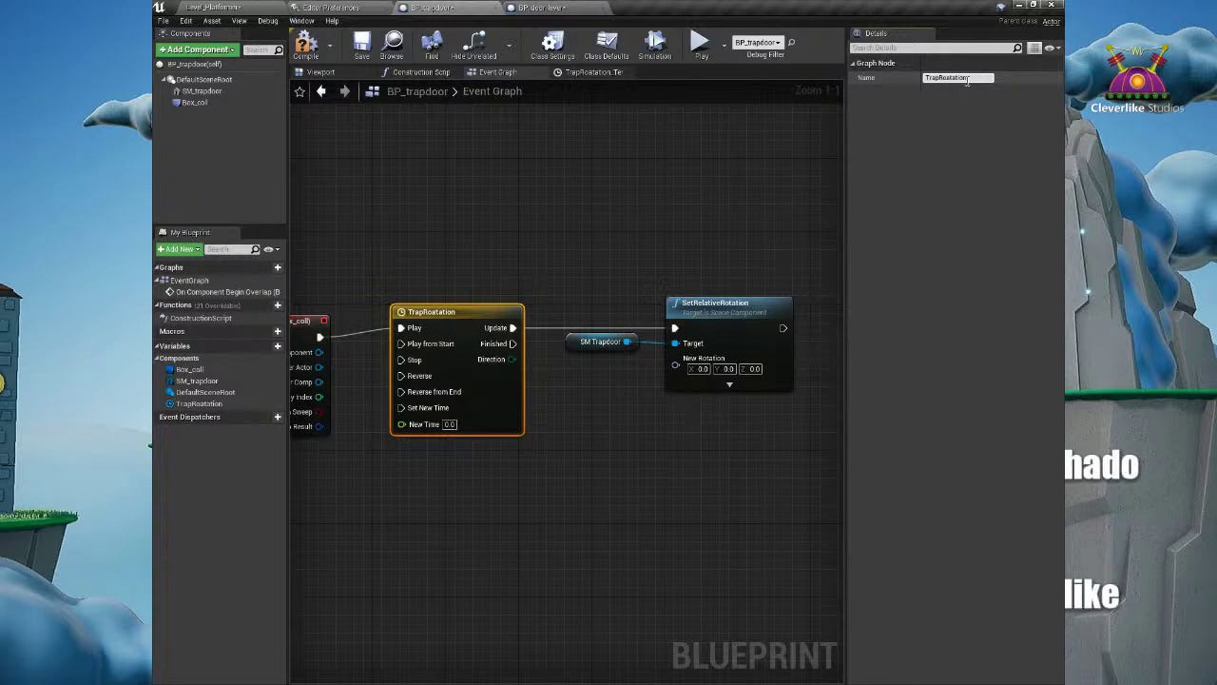
right_drag(641, 306, 654, 279)
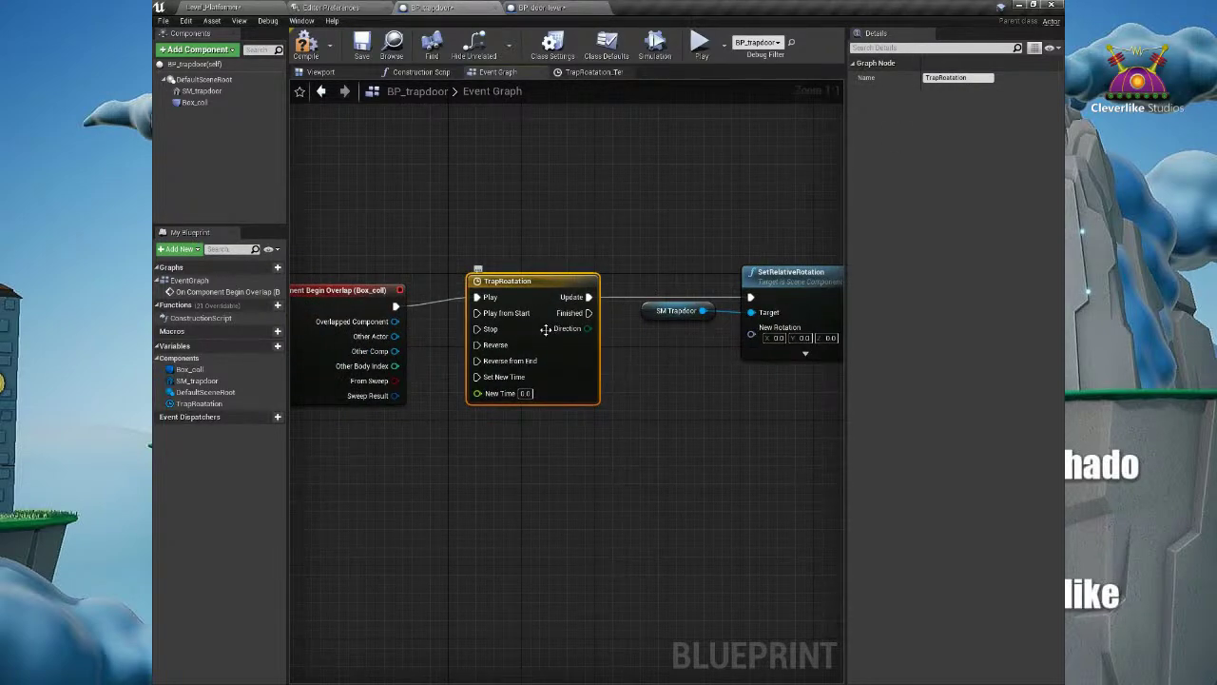
Step: Open the TrapRoatation timeline and add a float track named DoorDrop
double_click(547, 285)
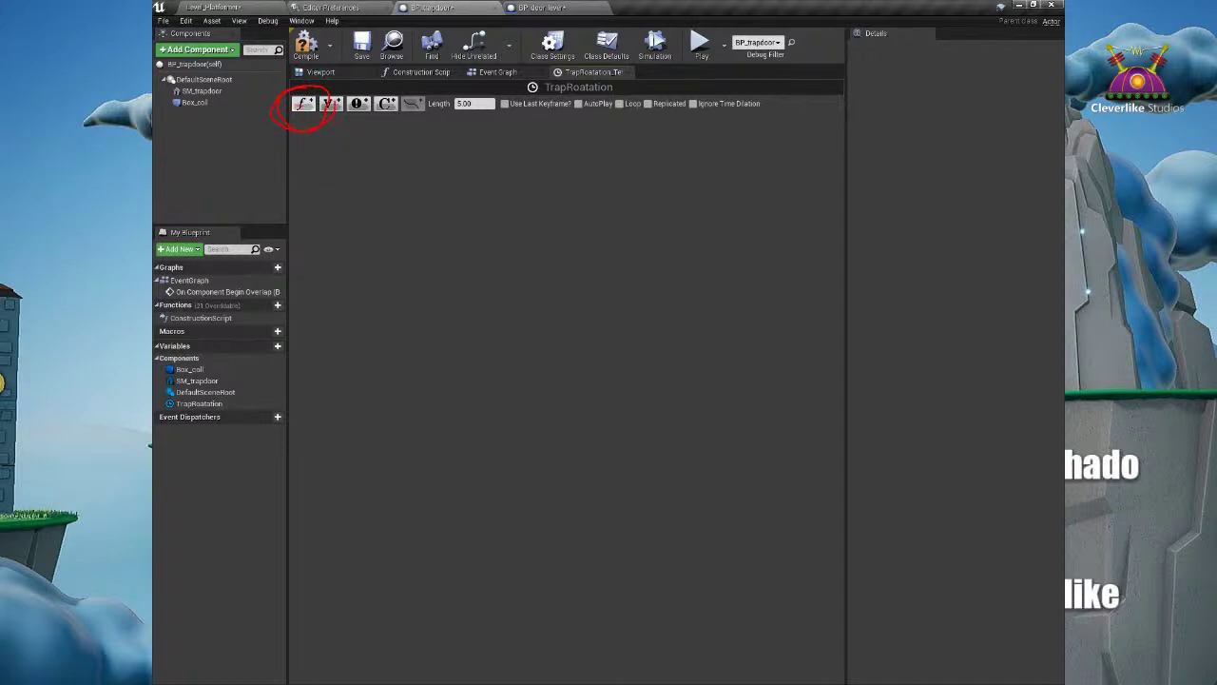
click(304, 103)
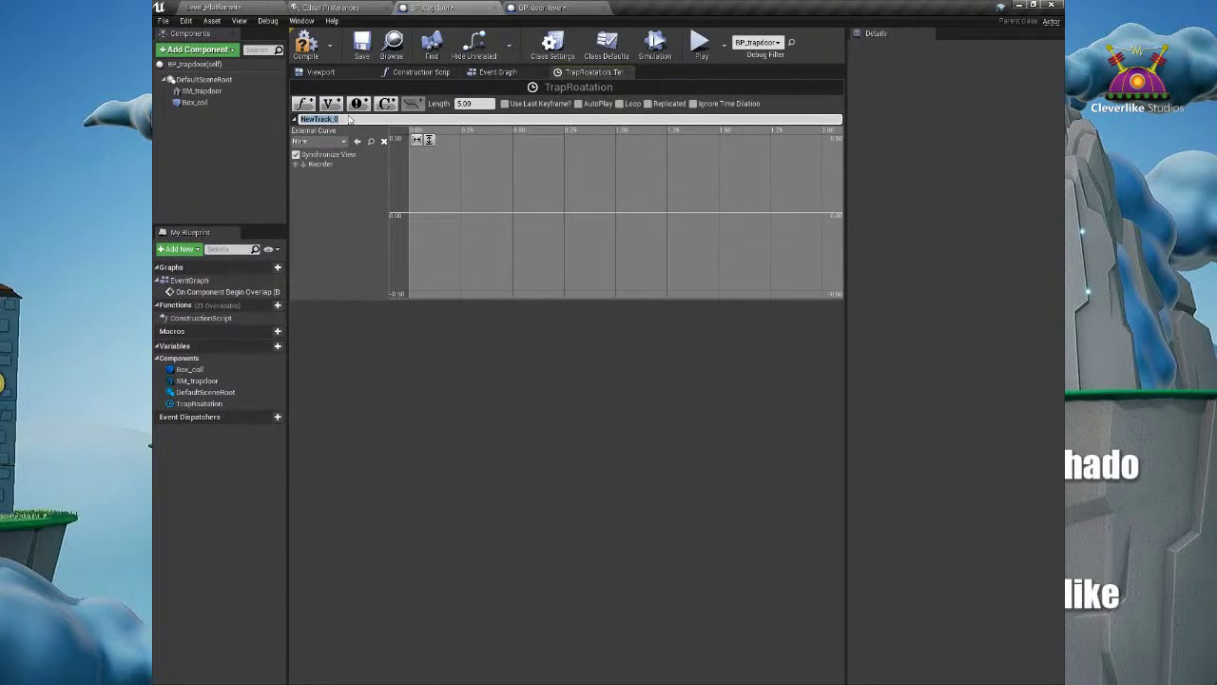
key(BackSpace)
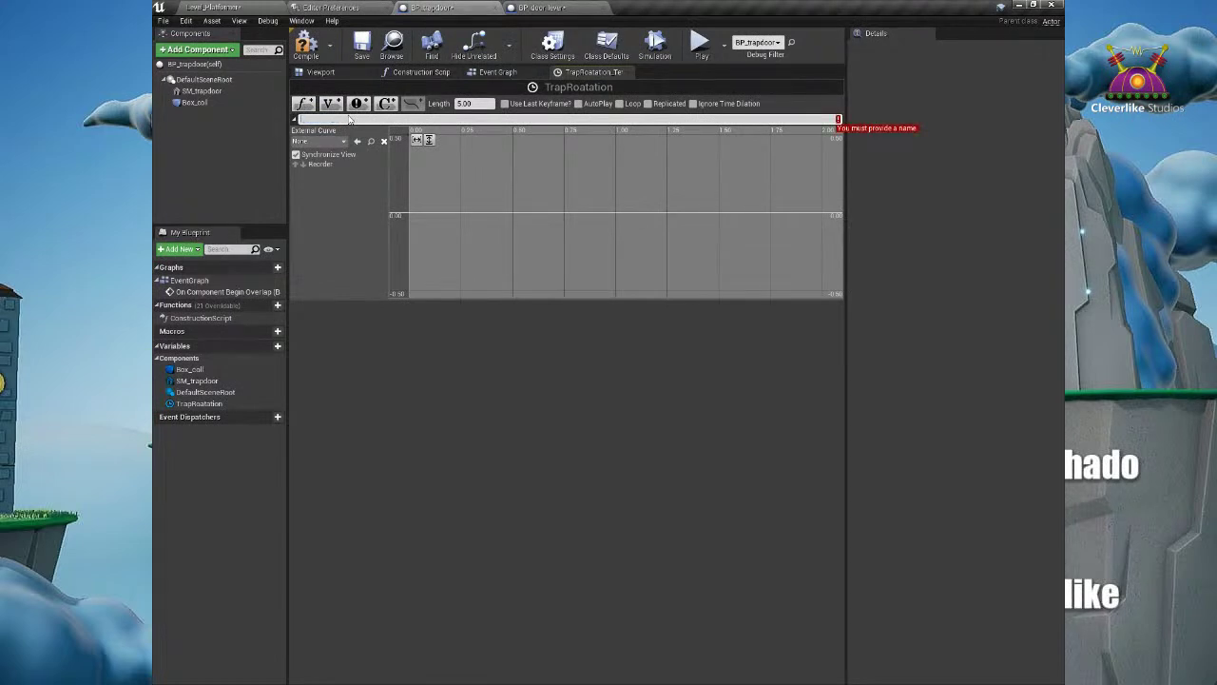
text(Deg)
text(rDrop)
key(Return)
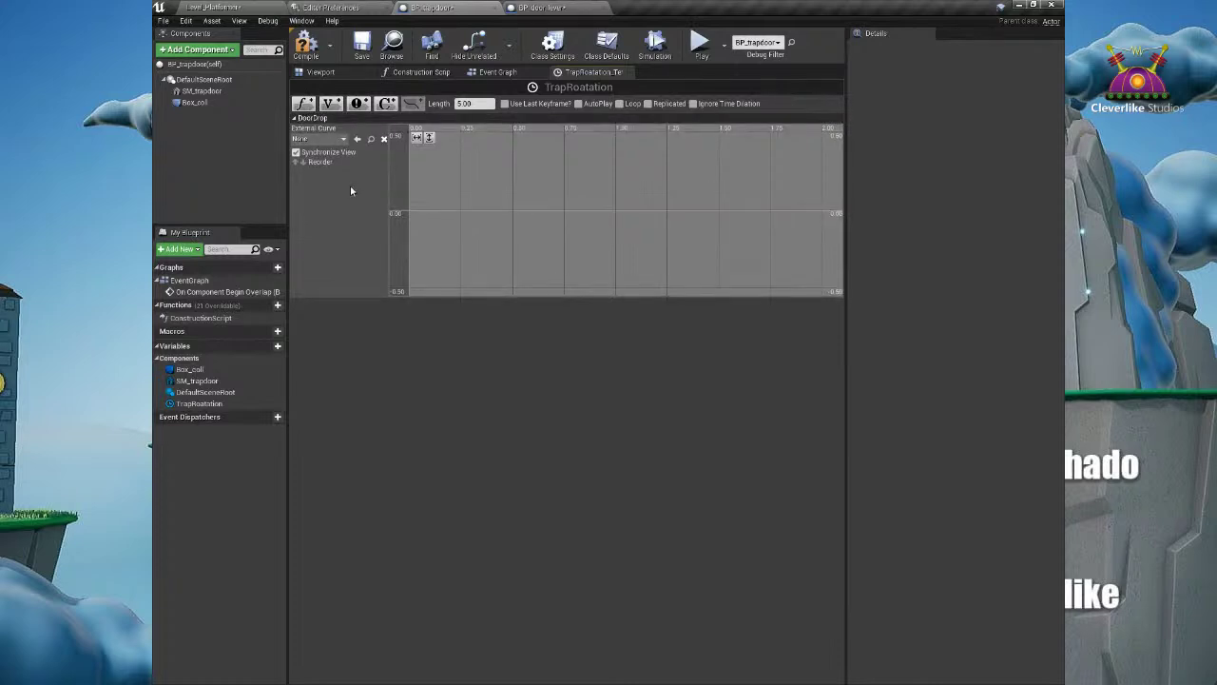
Step: Add two keys to the DoorDrop curve and set the first key to time 0 and value 0
shift+click(435, 183)
shift+click(671, 153)
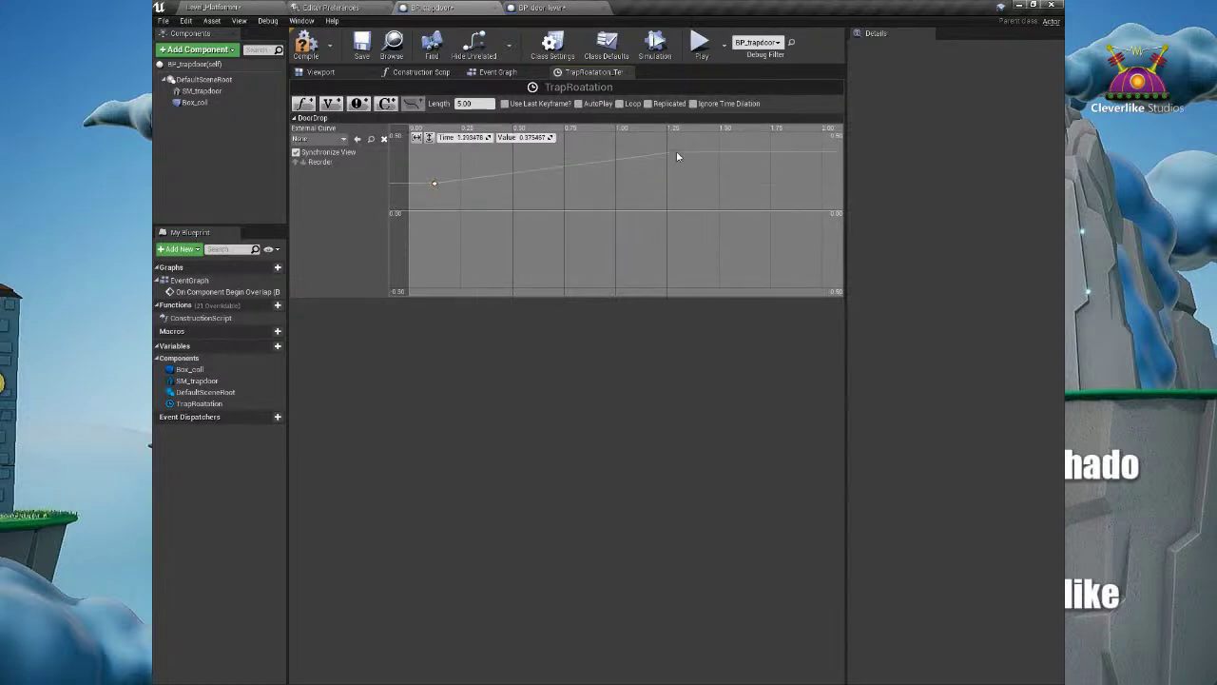
click(435, 183)
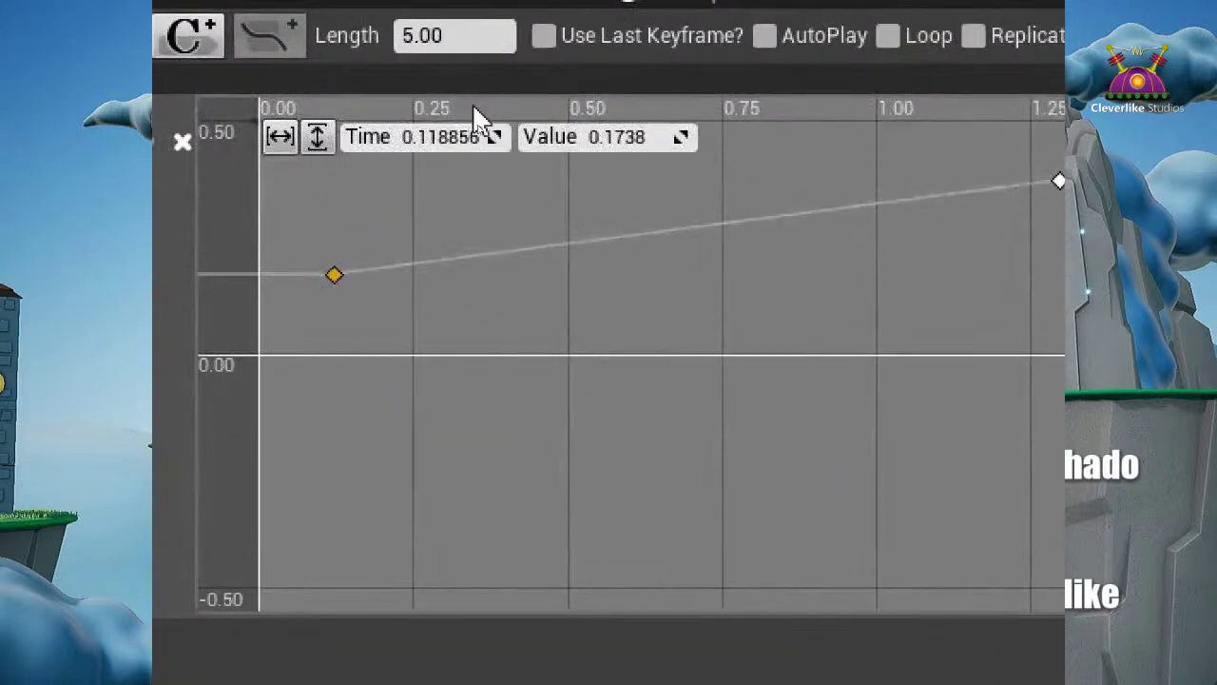
click(467, 136)
text(0)
key(Return)
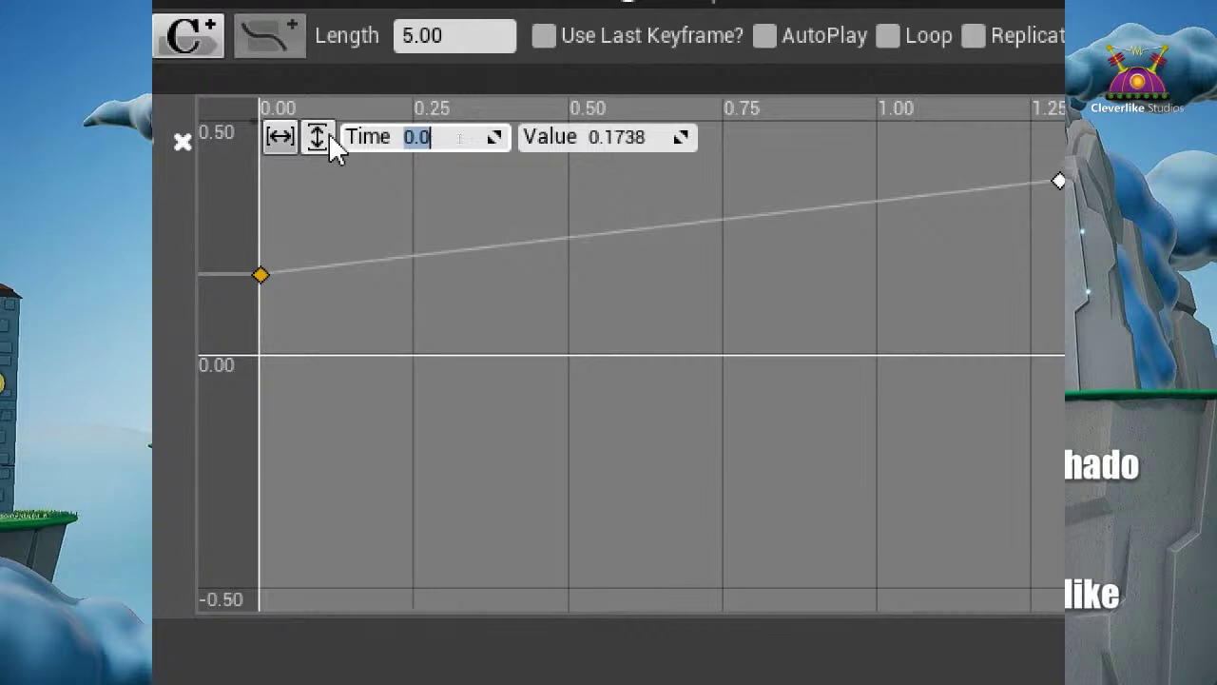
click(609, 137)
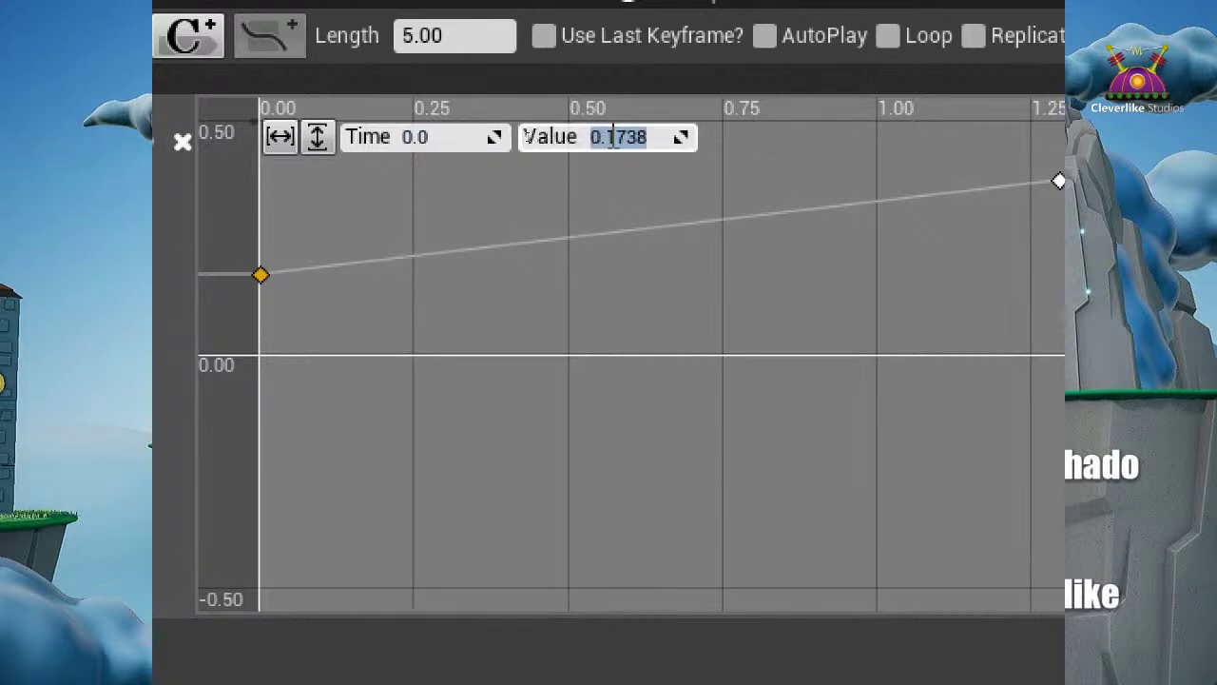
text(0)
key(Return)
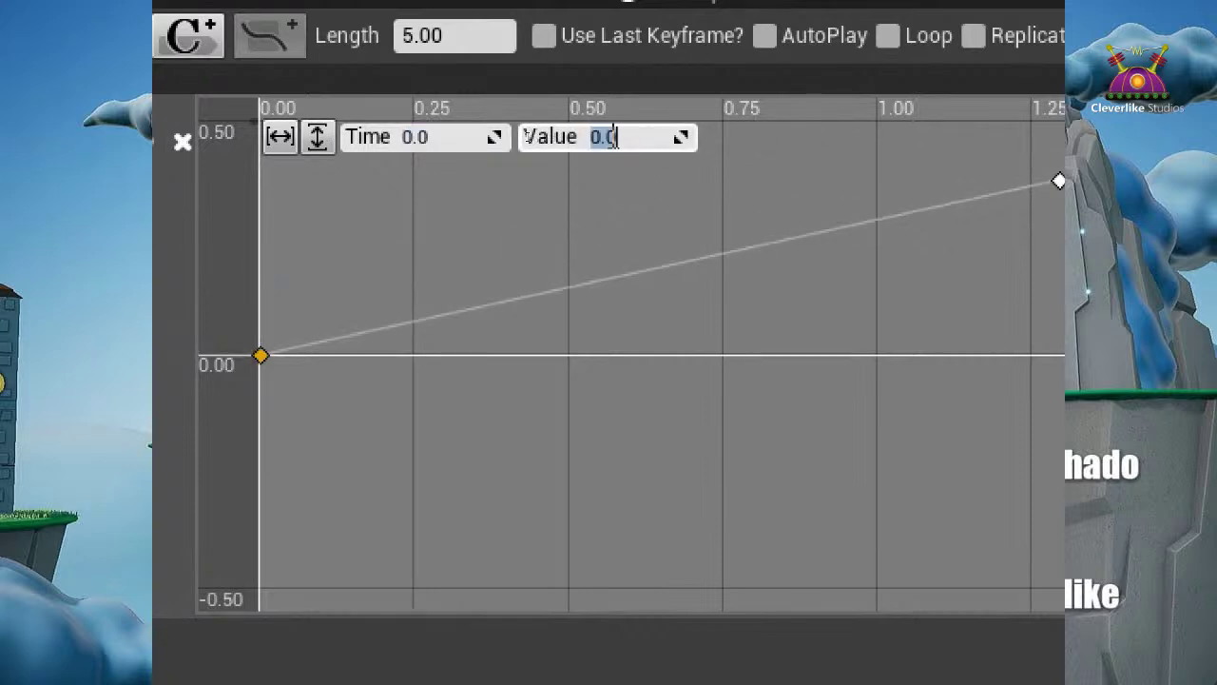
Step: Set the DoorDrop curve's second key to time 0.25 and value 90, and fit the curve in view
drag(875, 124, 763, 232)
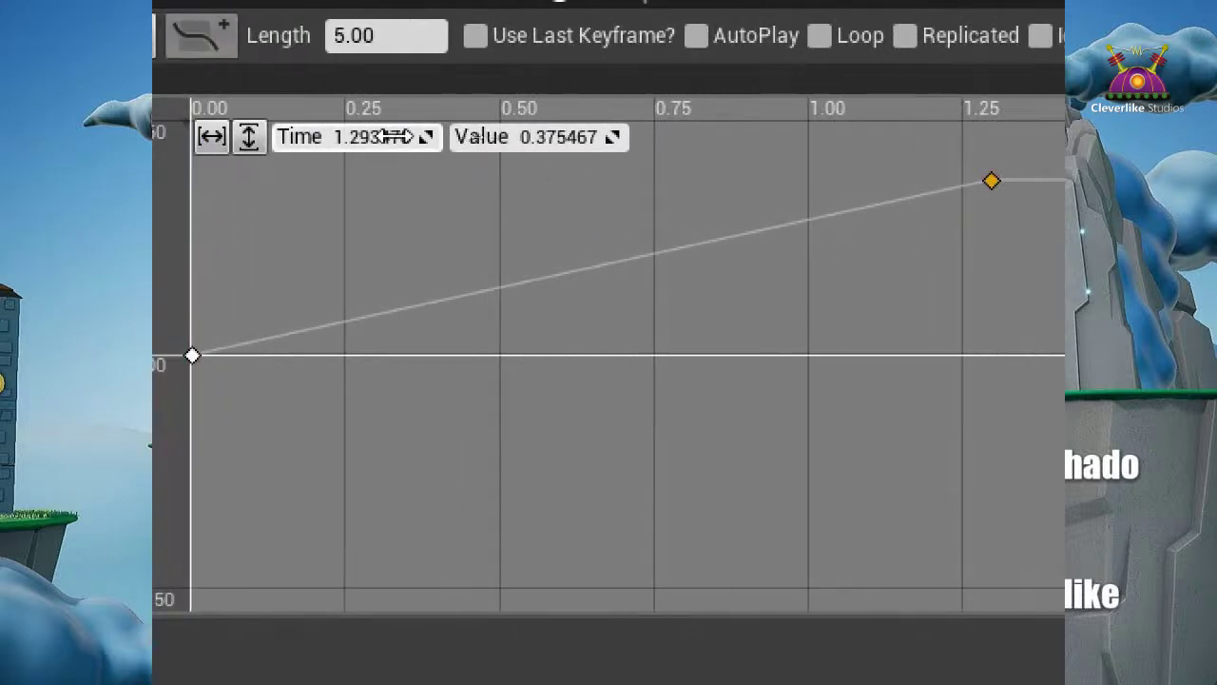
click(399, 136)
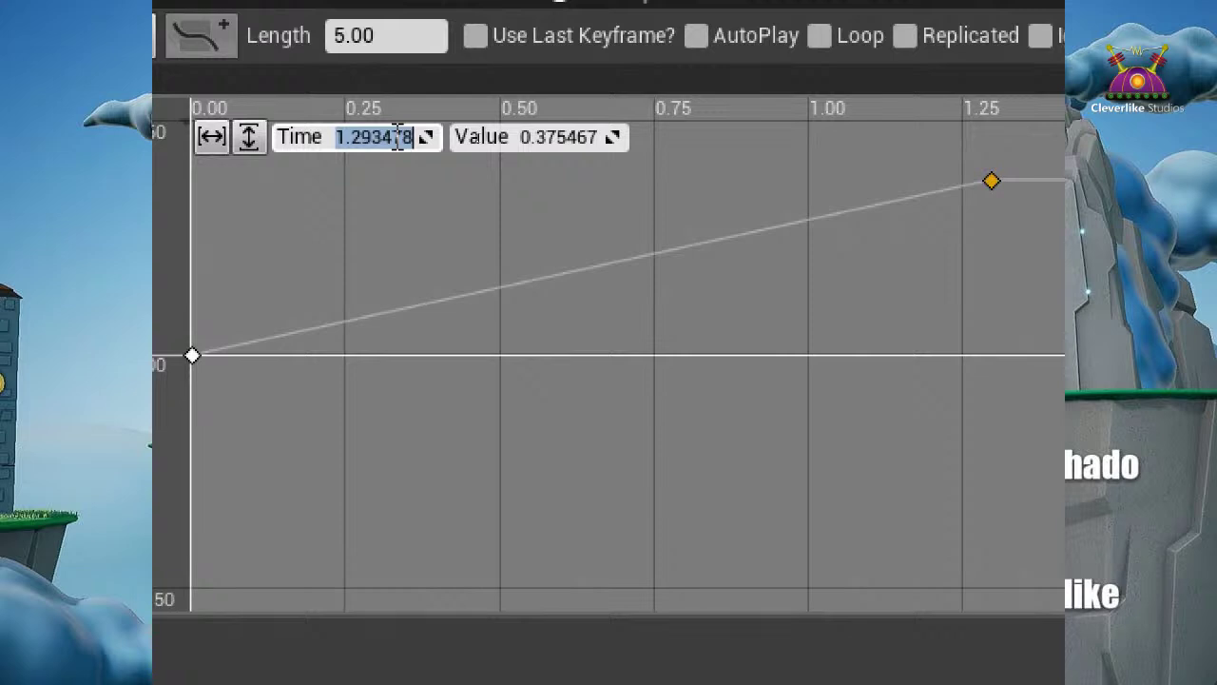
text(.25)
key(Return)
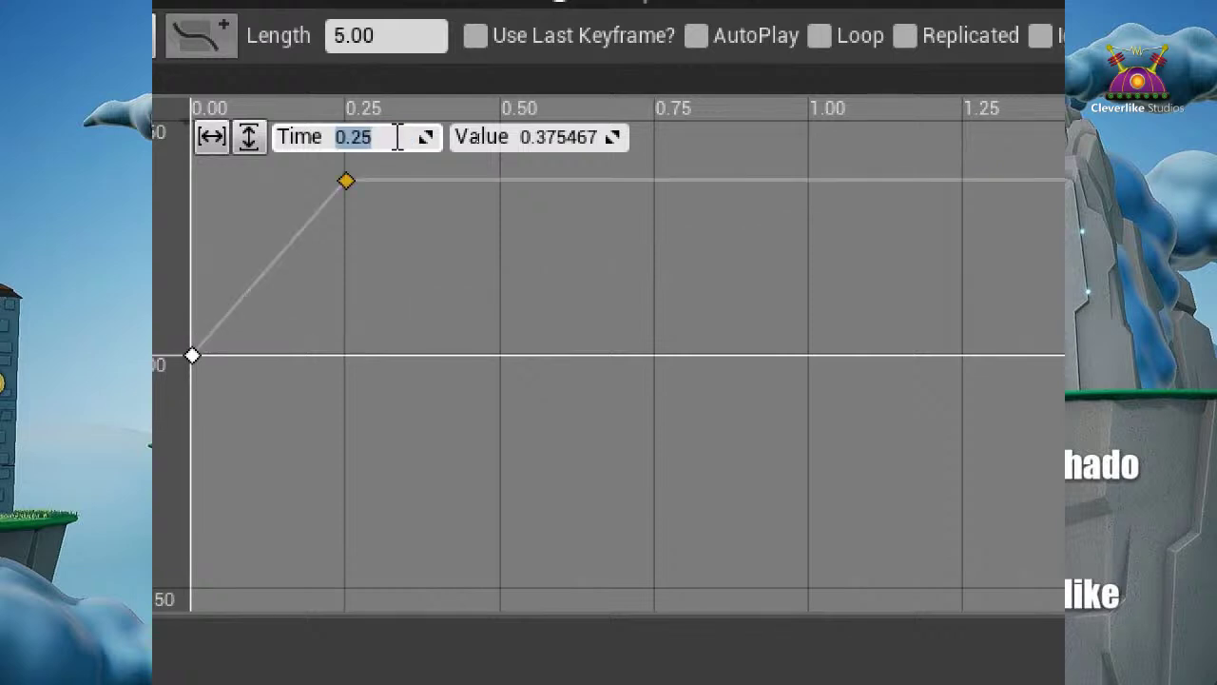
click(514, 137)
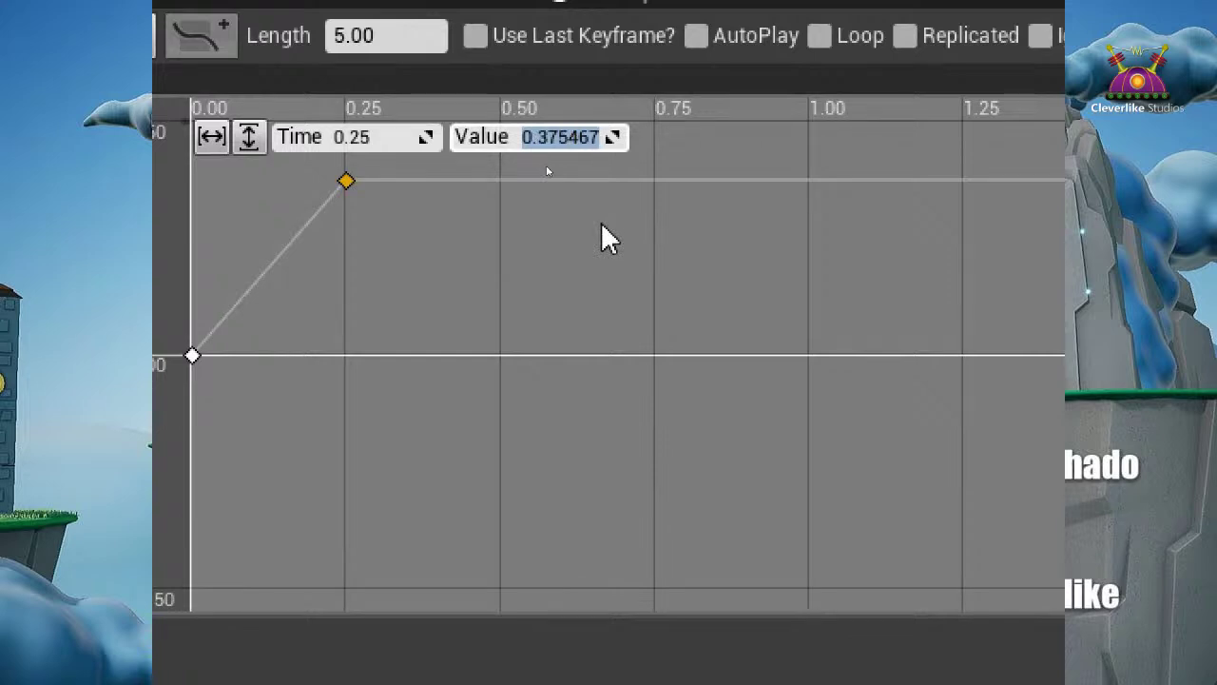
text(90)
key(Return)
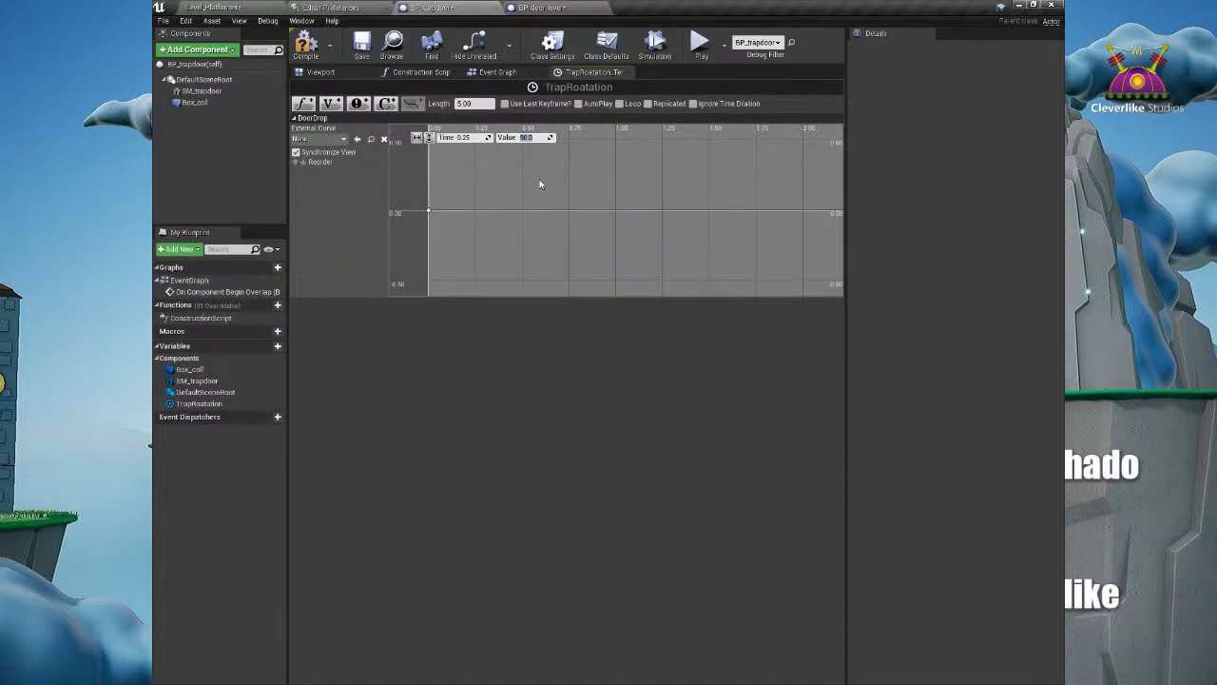
click(491, 174)
key(f)
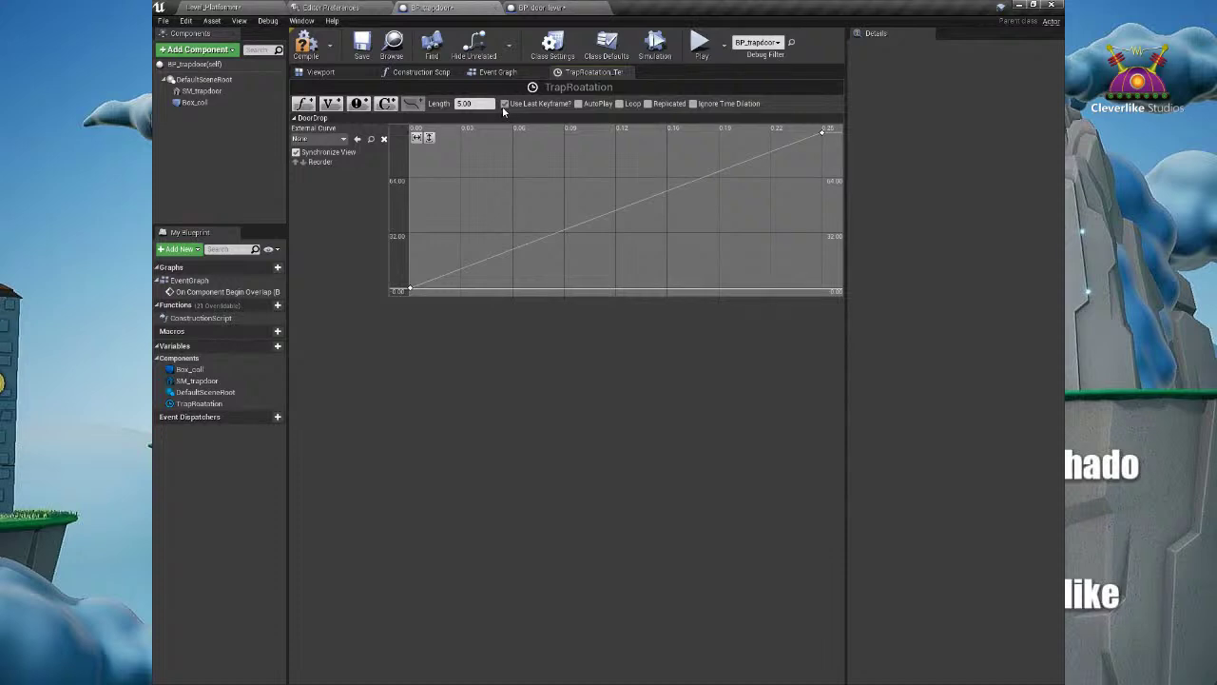
Step: Set the TrapRoatation timeline's length to 0.25 so it matches the last DoorDrop key
scroll(799, 208, down, 5)
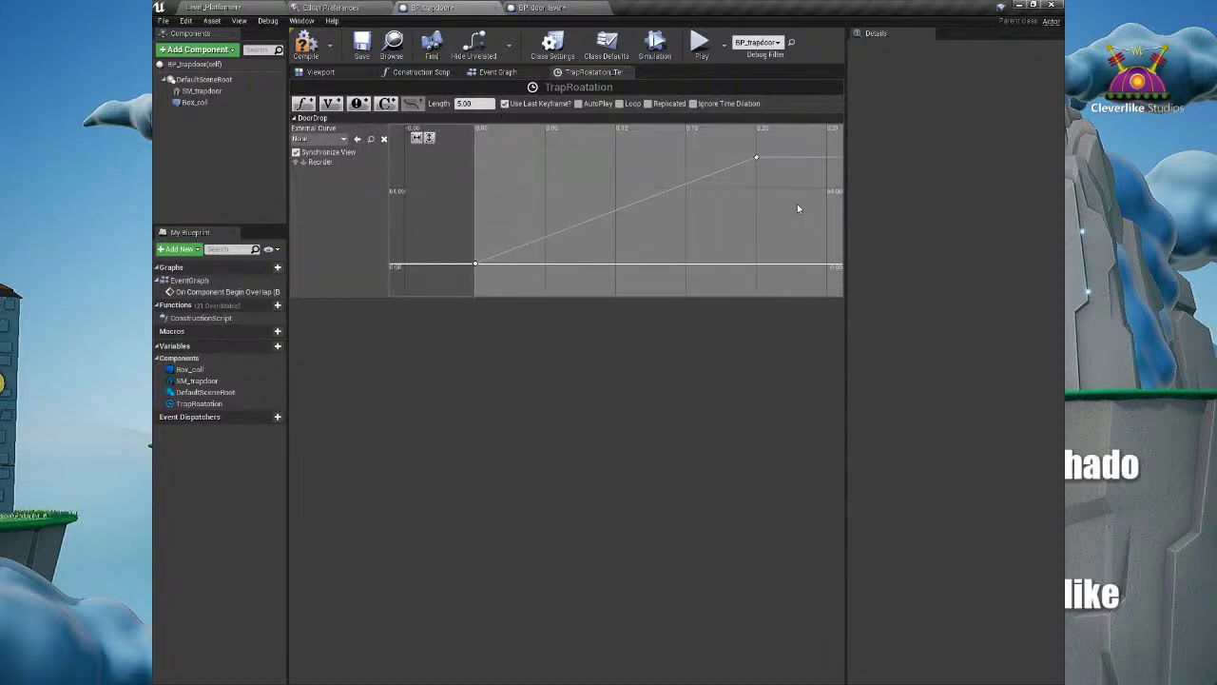
scroll(798, 204, down, 2)
scroll(654, 180, up, 1)
right_drag(762, 182, 504, 201)
right_drag(742, 203, 651, 225)
scroll(545, 201, down, 4)
scroll(545, 202, down, 7)
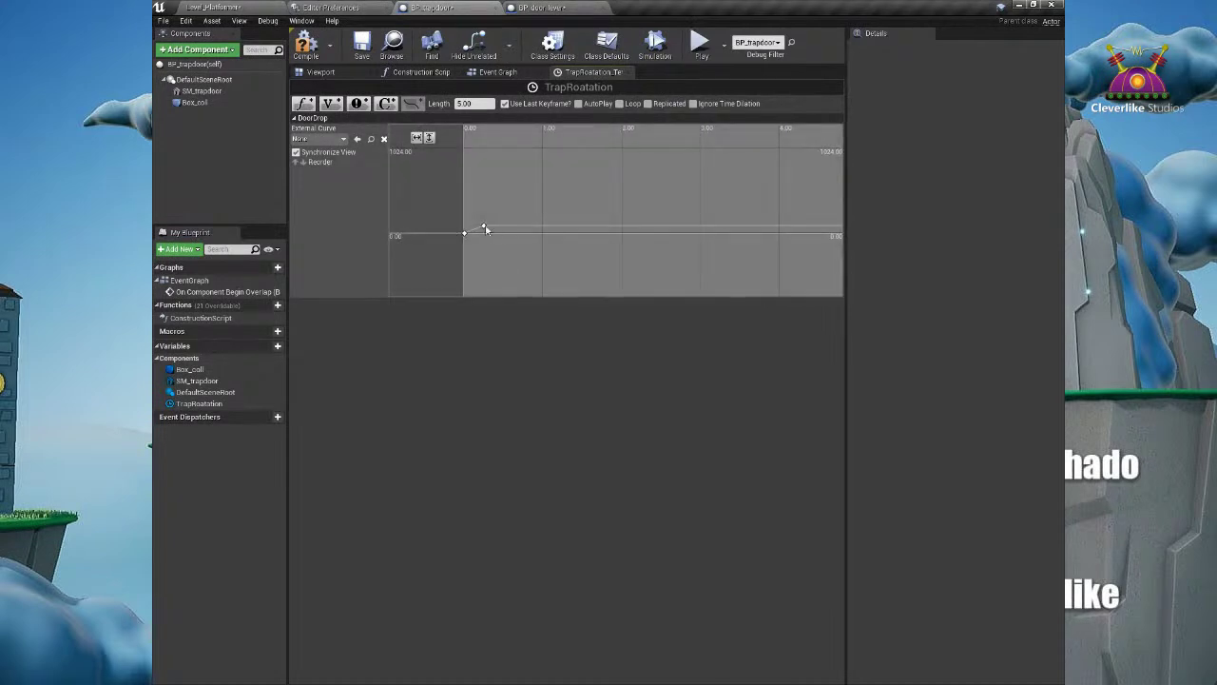
scroll(509, 215, up, 4)
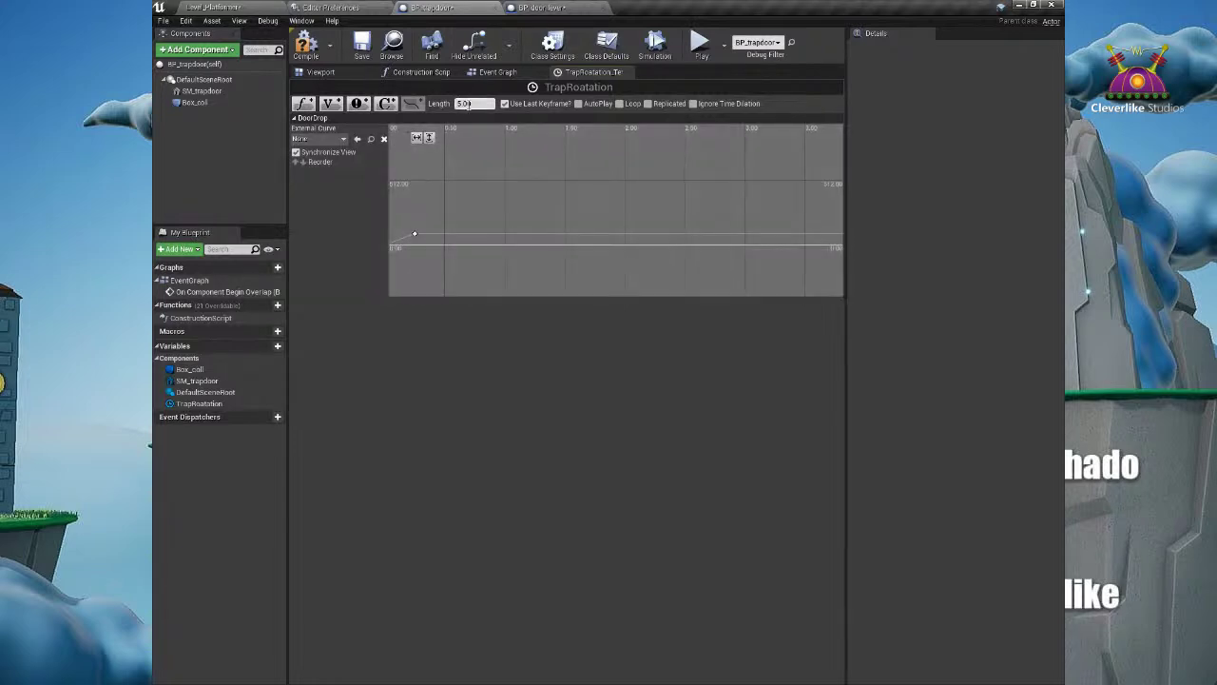
text(0.25)
key(Return)
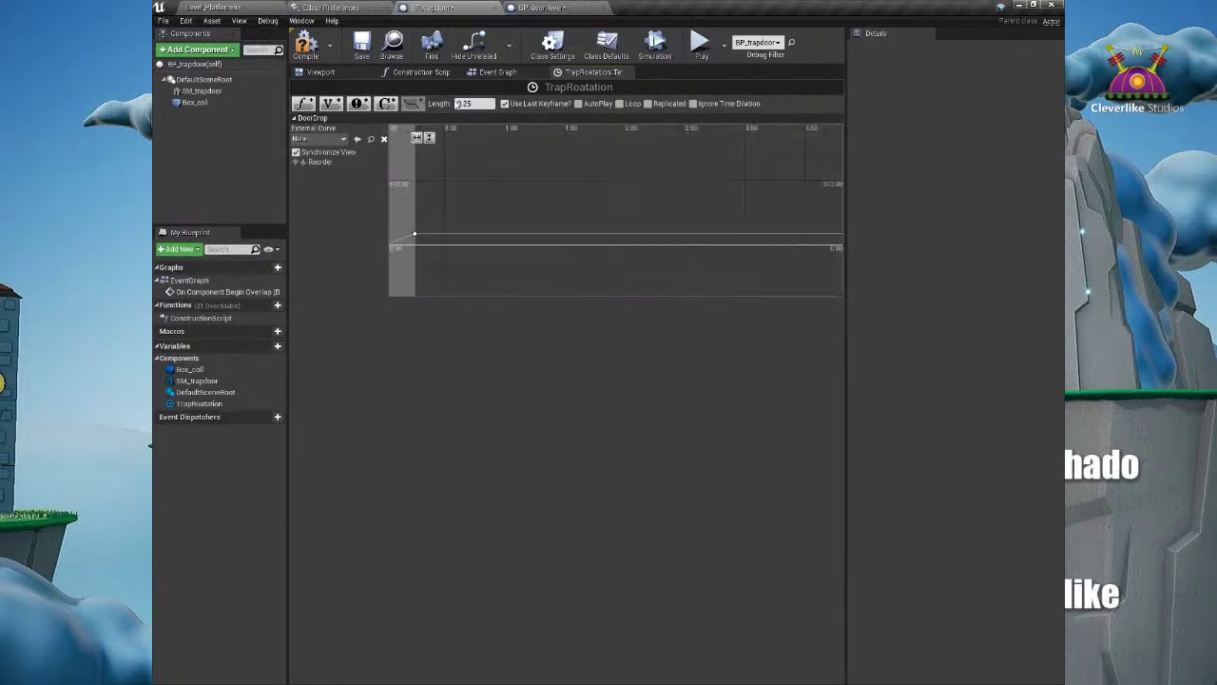
right_drag(434, 232, 565, 218)
scroll(503, 232, up, 8)
right_drag(435, 186, 519, 167)
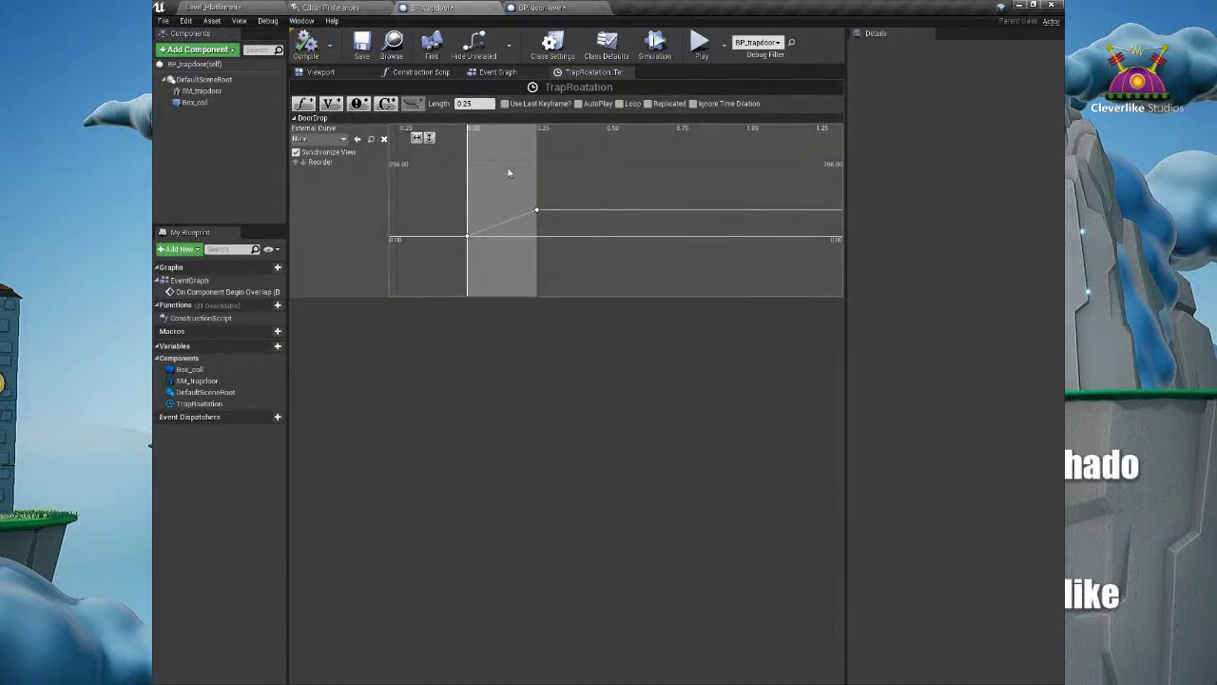
Step: In the BP_trapdoor event graph, split the New Rotation pin of the SetRelativeRotation node into separate axis pins
click(505, 75)
right_drag(595, 235, 485, 197)
drag(483, 304, 538, 313)
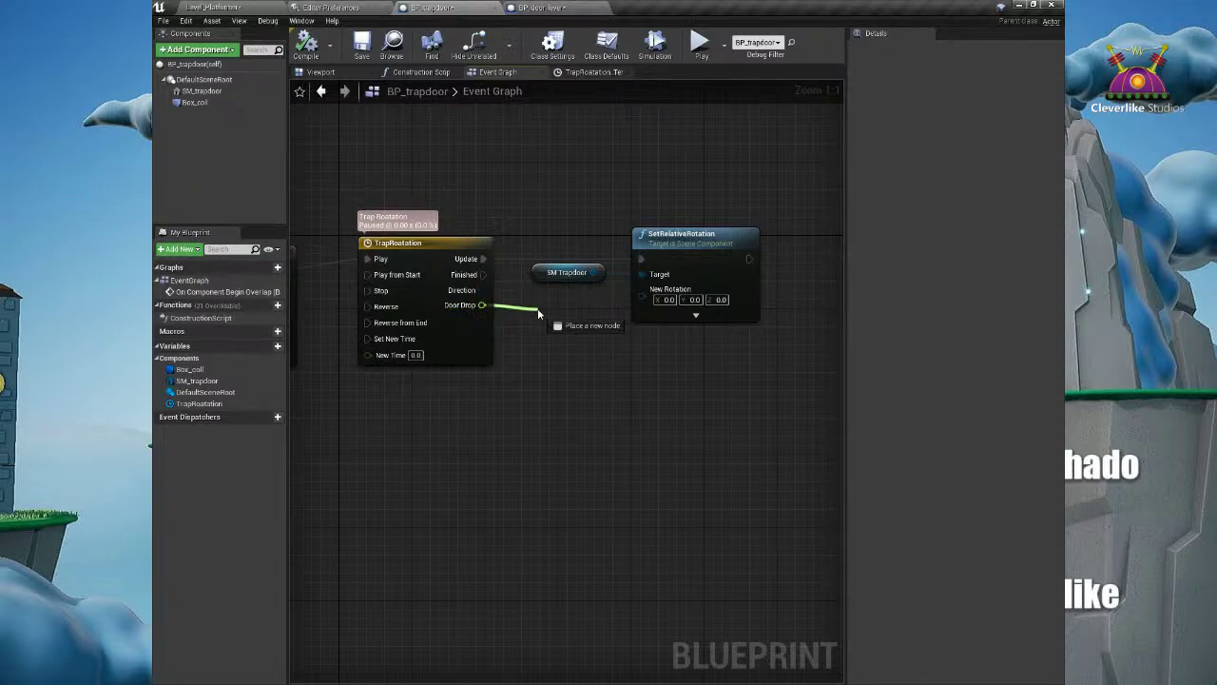
drag(544, 311, 586, 314)
click(561, 353)
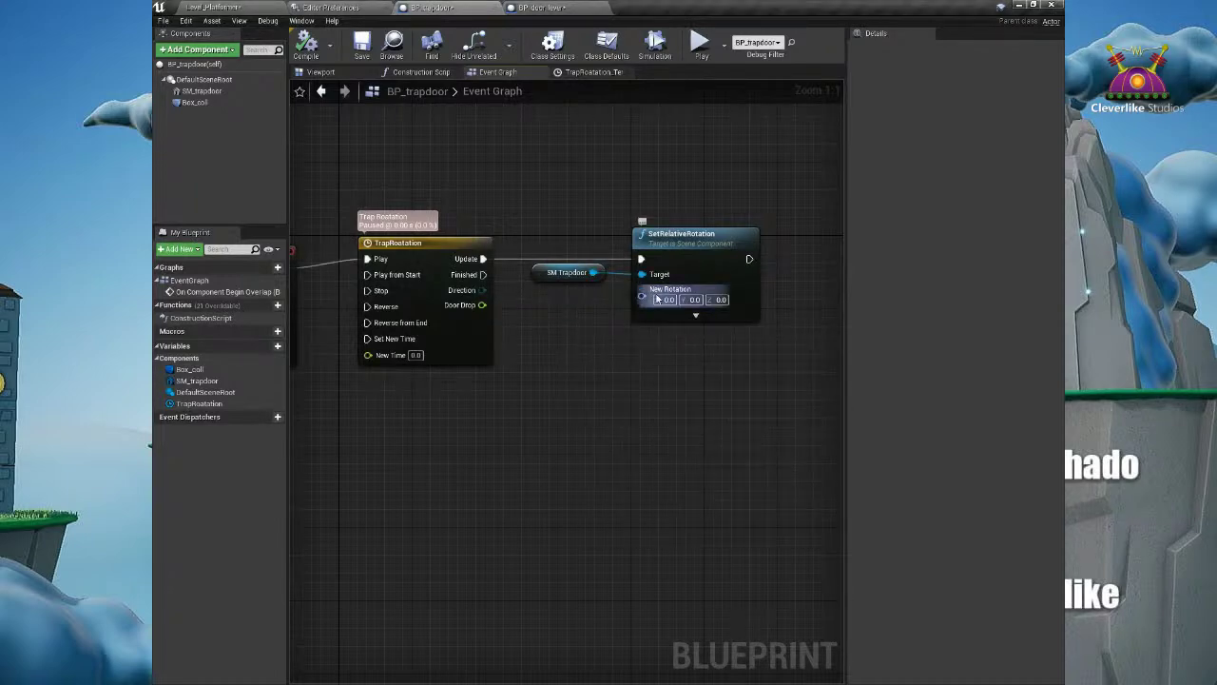
scroll(653, 301, up, 7)
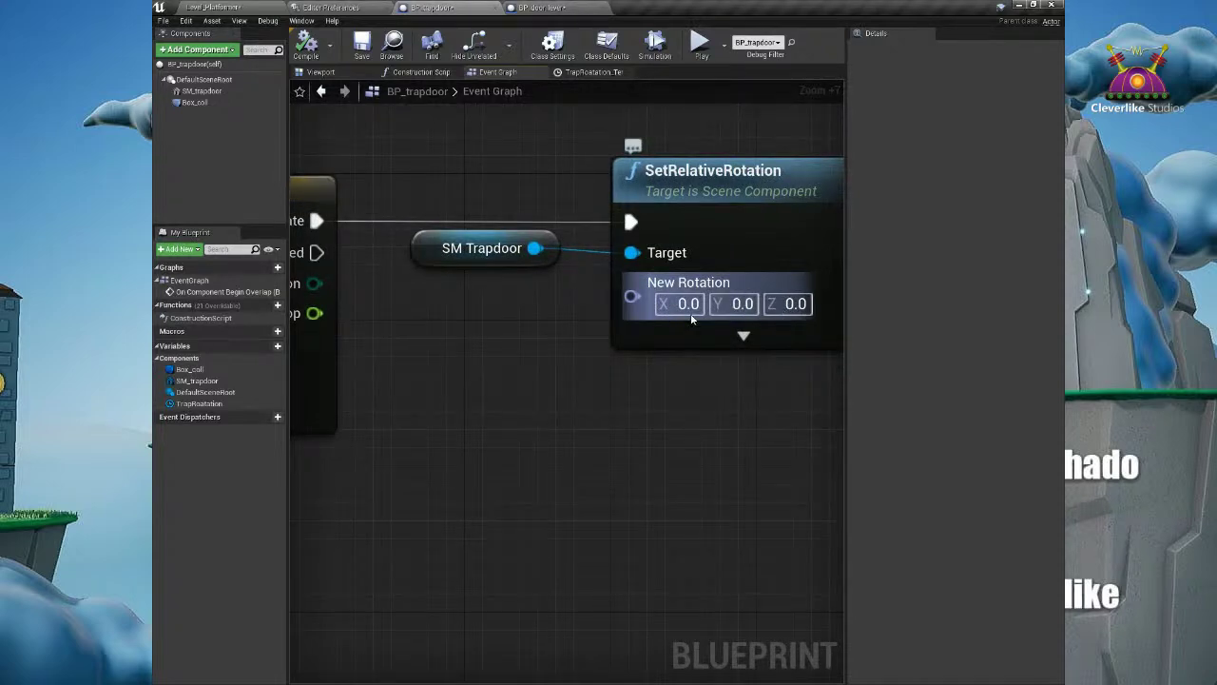
right_click(650, 302)
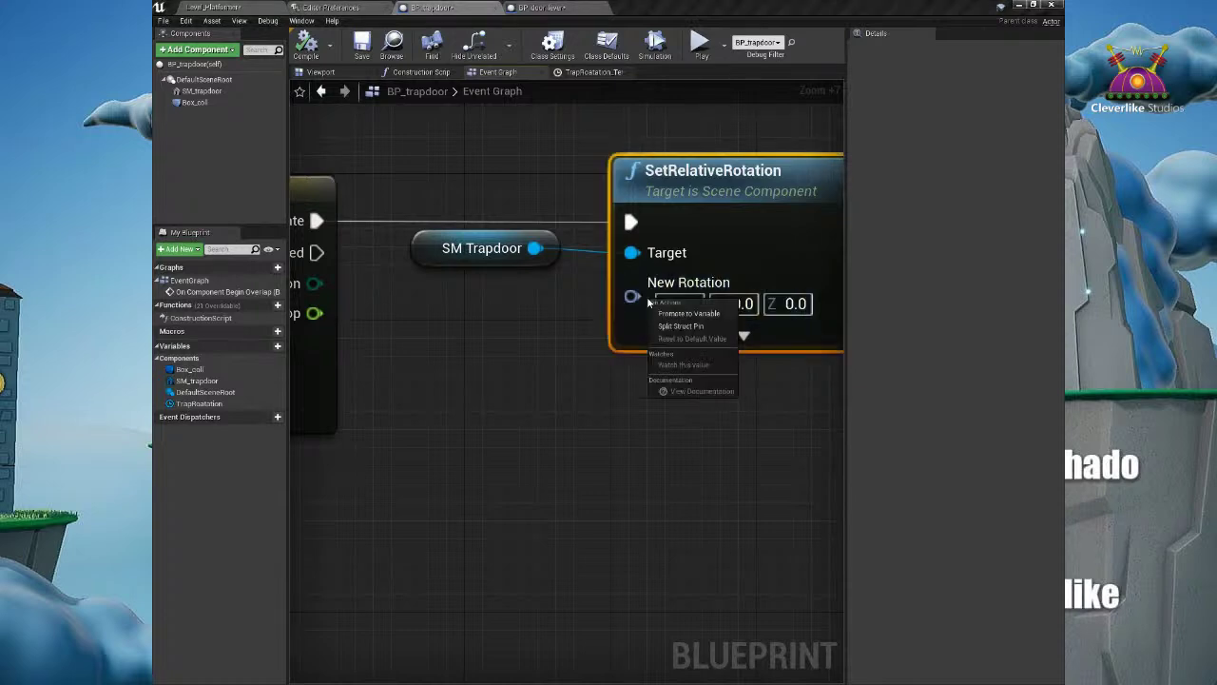
click(710, 328)
Step: Connect the timeline's Door Drop output to New Rotation Y (Pitch) on the SetRelativeRotation node
scroll(554, 340, down, 2)
mouse_move(484, 357)
right_down()
mouse_move(606, 359)
mouse_move(504, 358)
right_up()
scroll(606, 364, down, 1)
drag(419, 321, 644, 343)
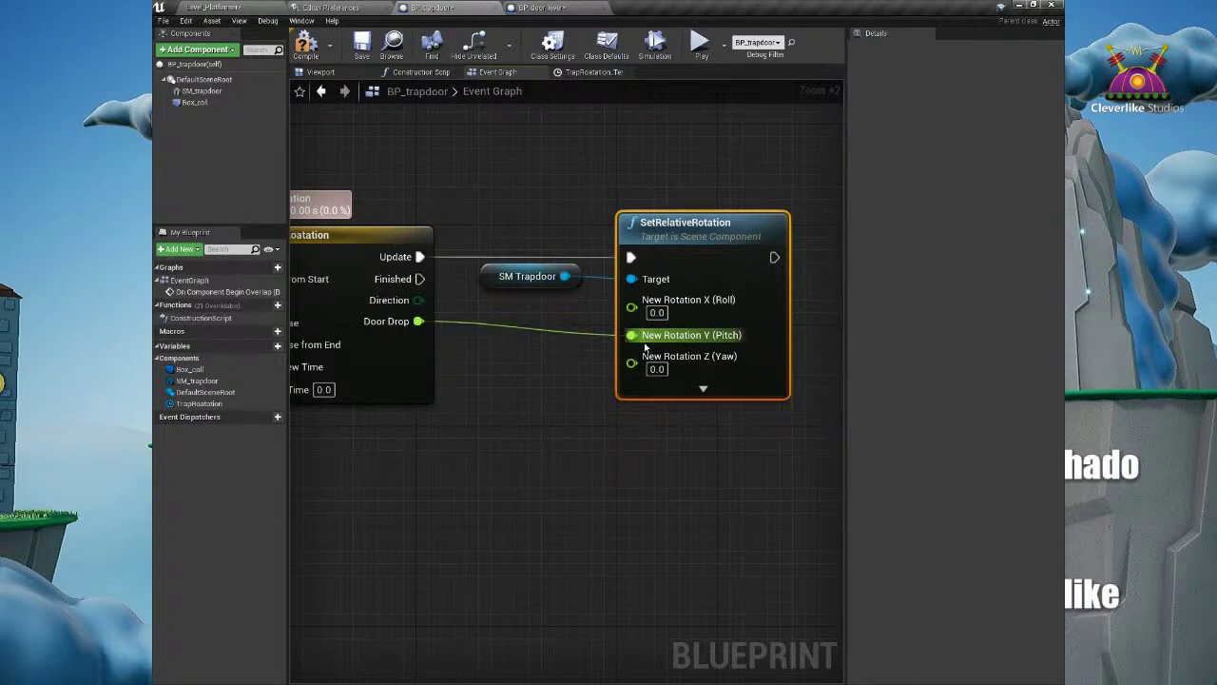
Step: Tidy the graph by repositioning the overlap event, the TrapRoatation timeline and the SetRelativeRotation node
scroll(515, 357, down, 2)
right_drag(516, 357, 599, 391)
scroll(564, 367, down, 2)
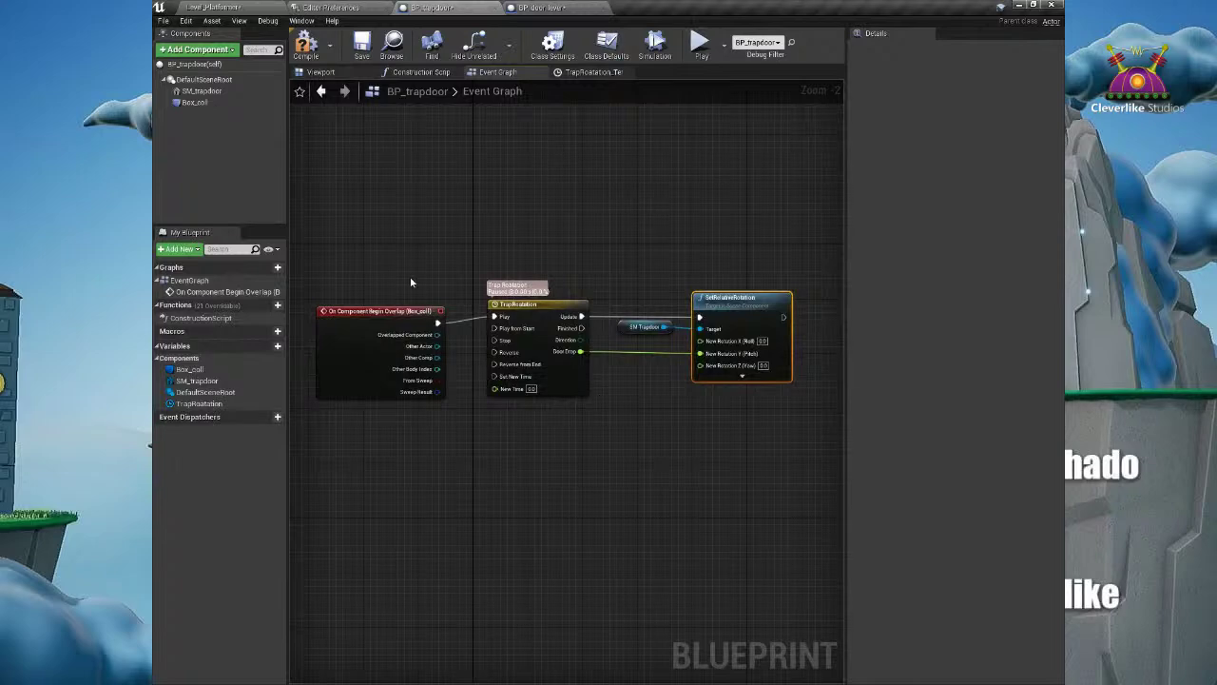
drag(377, 312, 371, 264)
drag(559, 307, 553, 301)
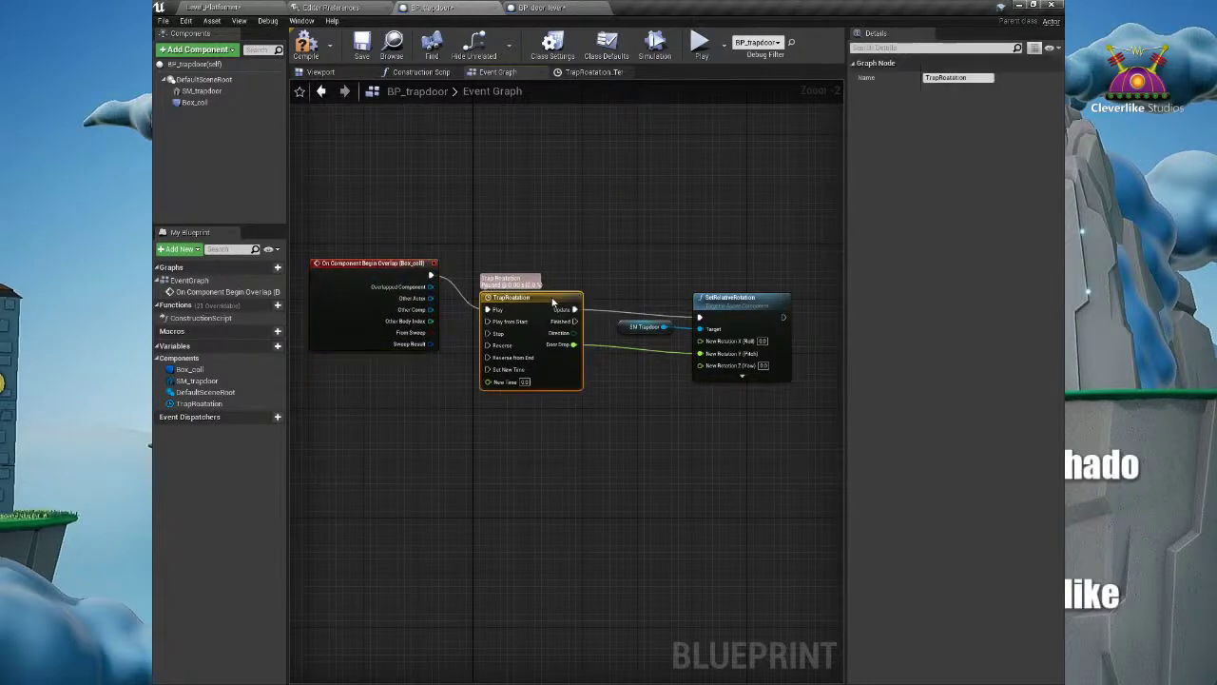
click(628, 327)
drag(739, 304, 739, 296)
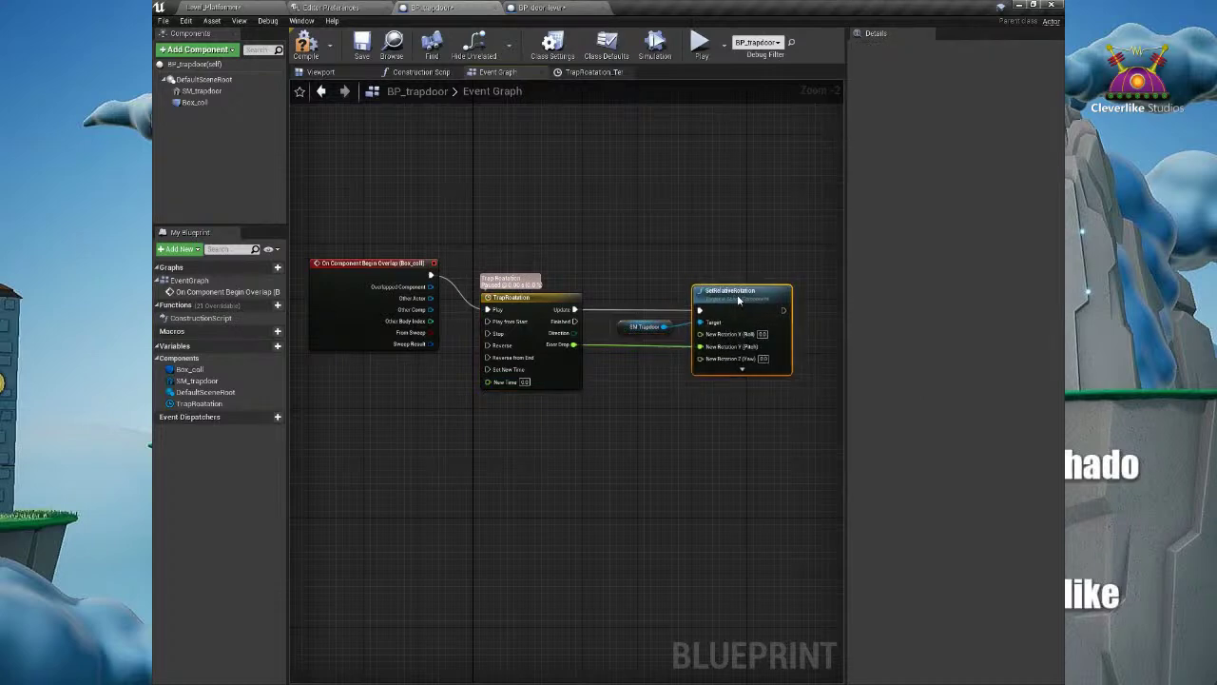
click(628, 325)
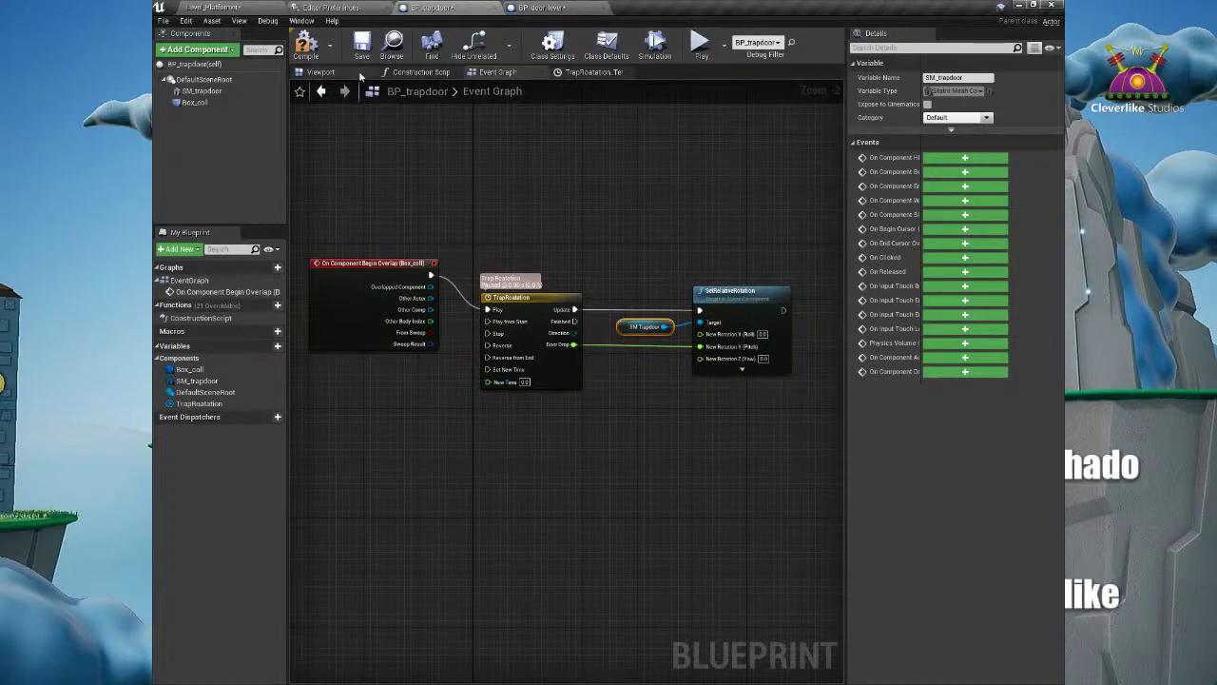
Step: Play the level from the floor beside the trapdoor, run the character over the trapdoor to test it, and end the play session
click(260, 6)
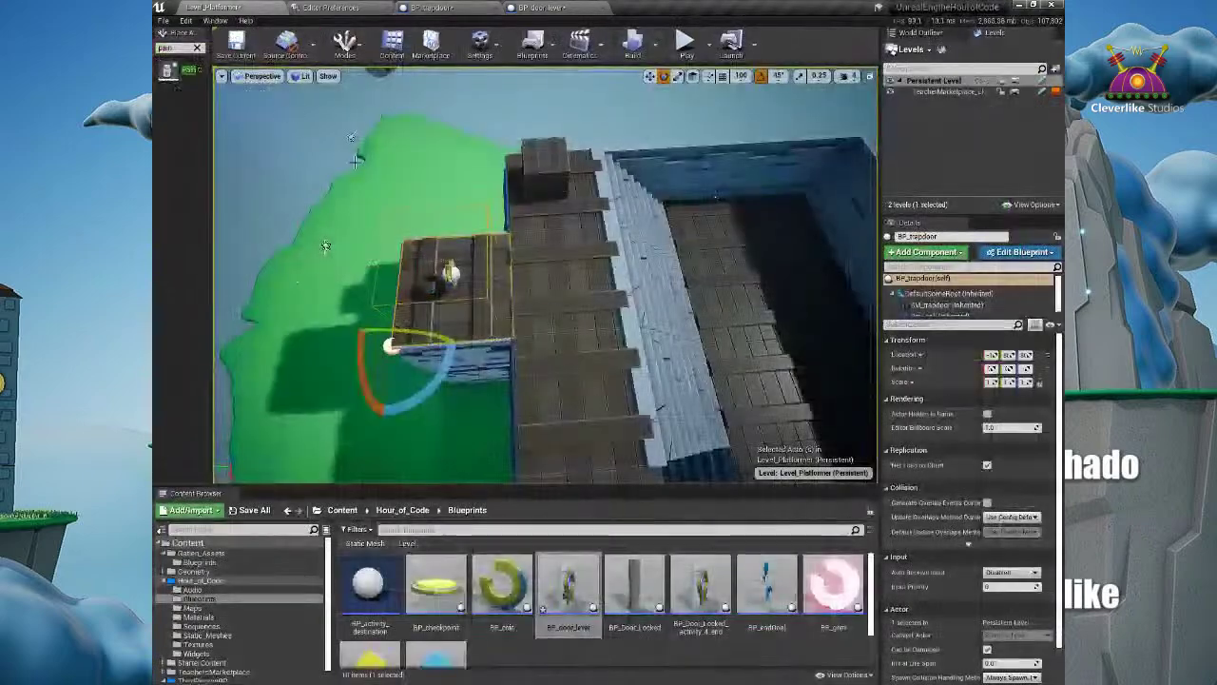
right_click(557, 249)
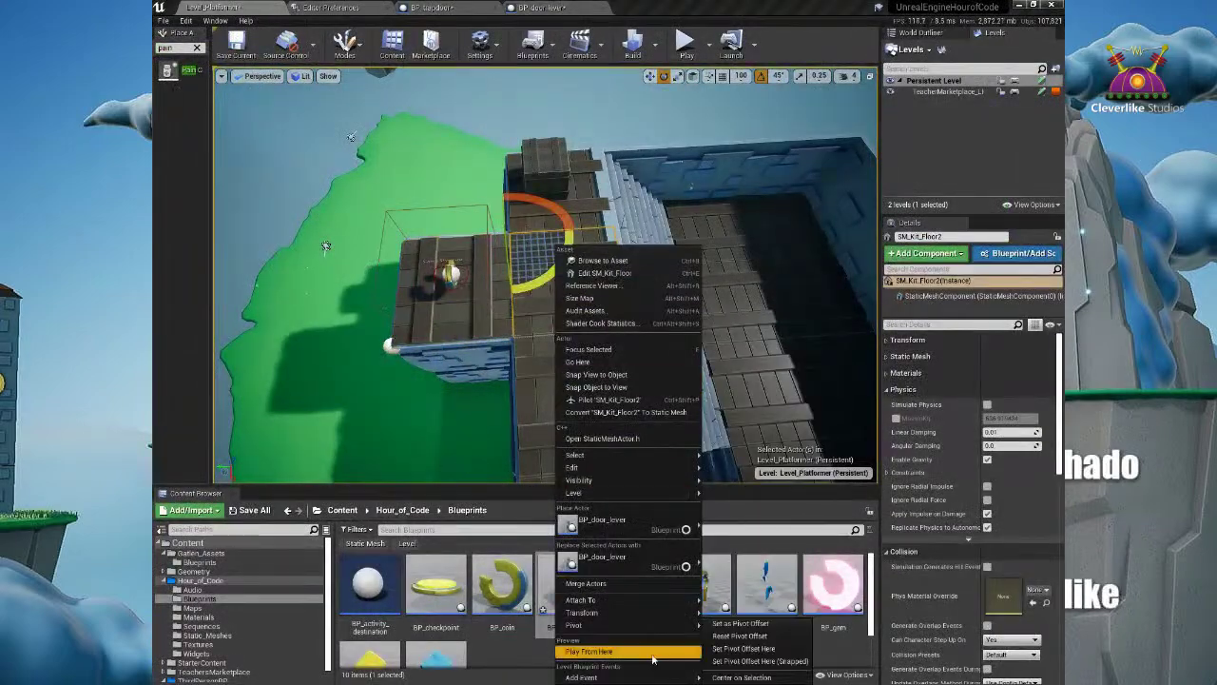
click(656, 652)
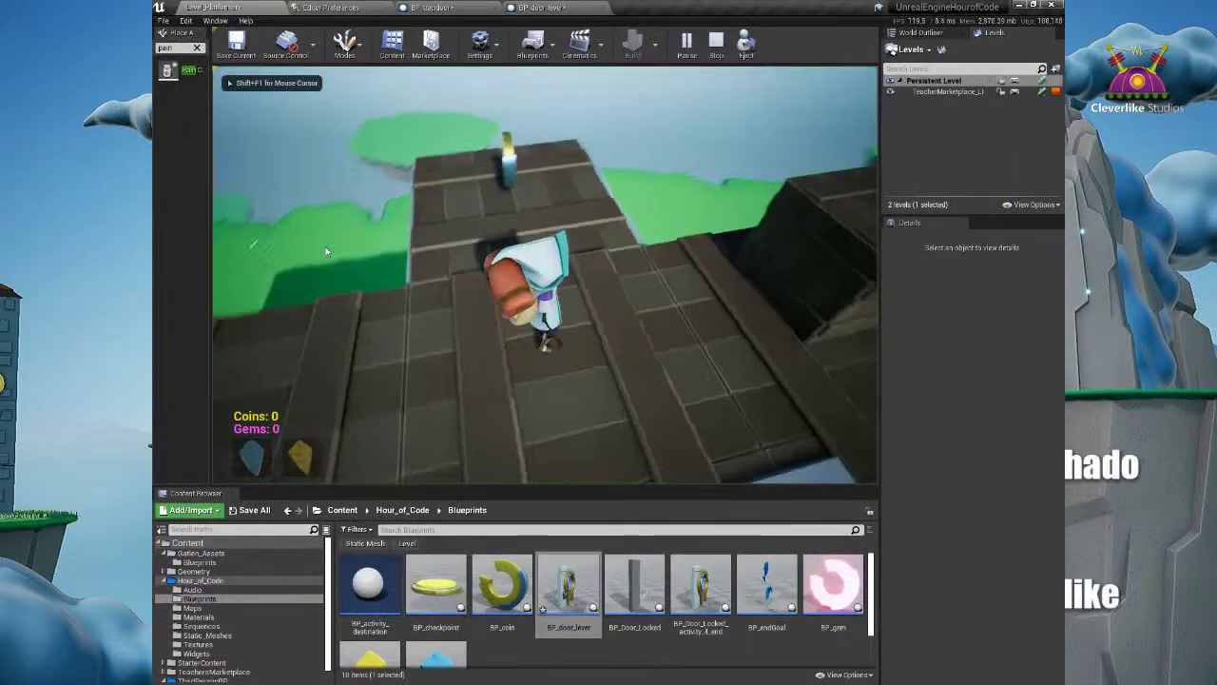
key(w)
key(space)
key(w)
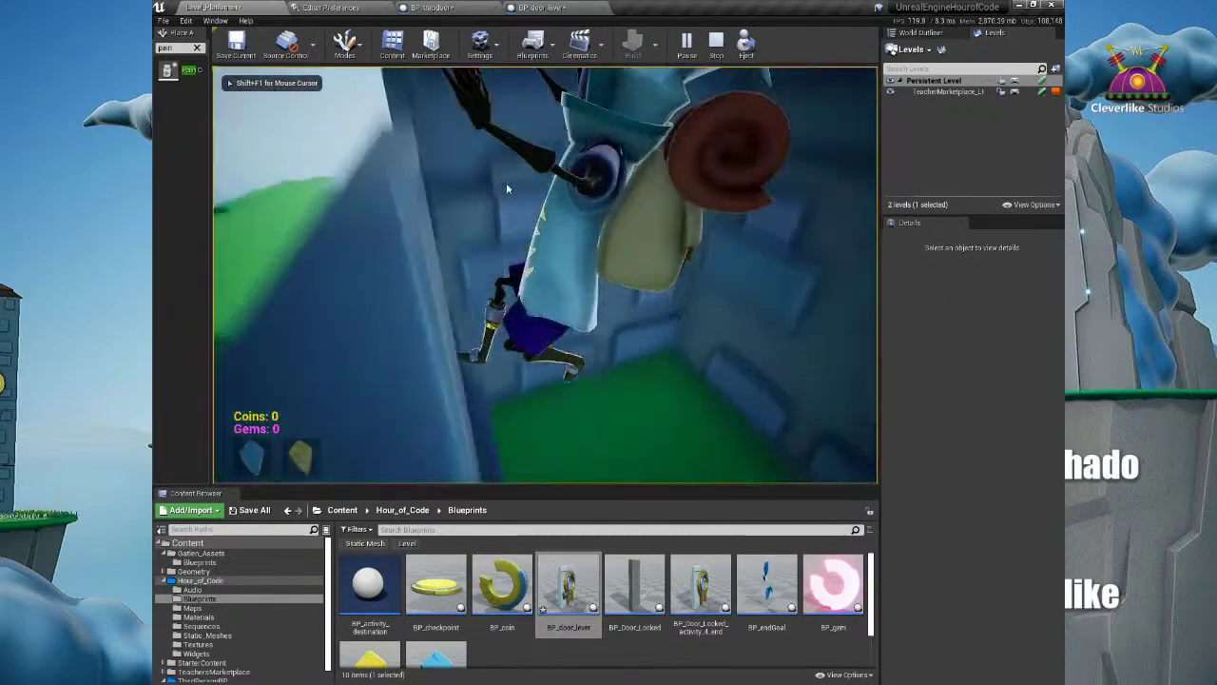
key(w)
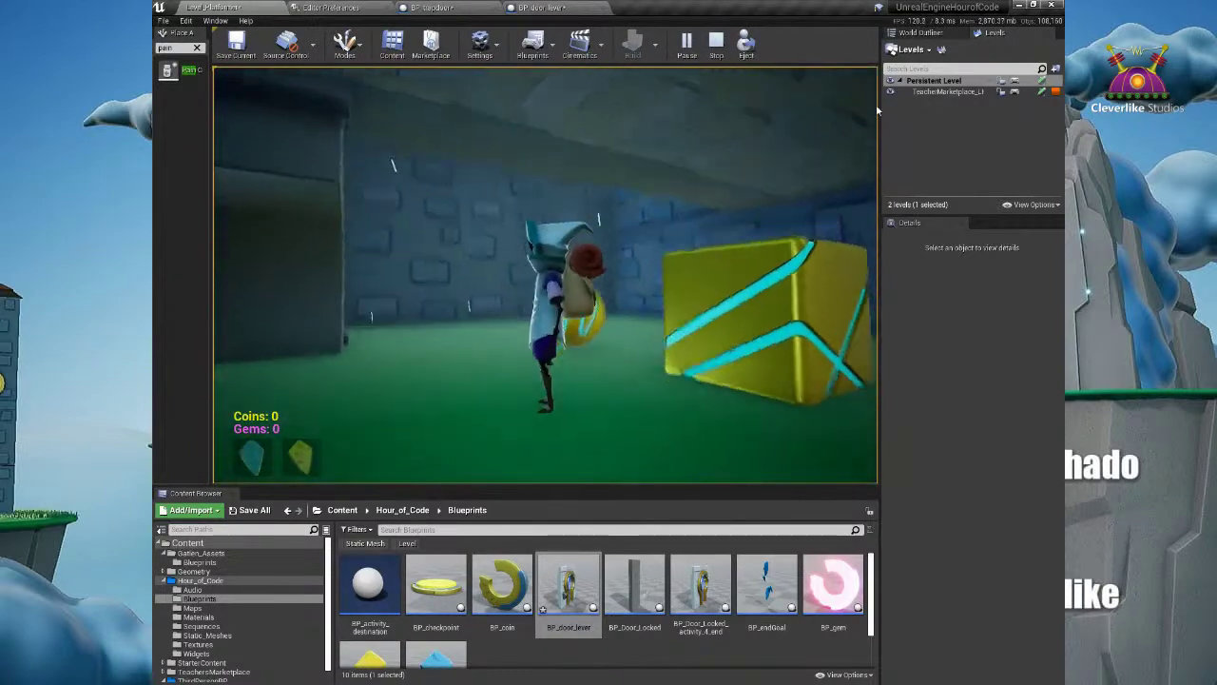
key(w)
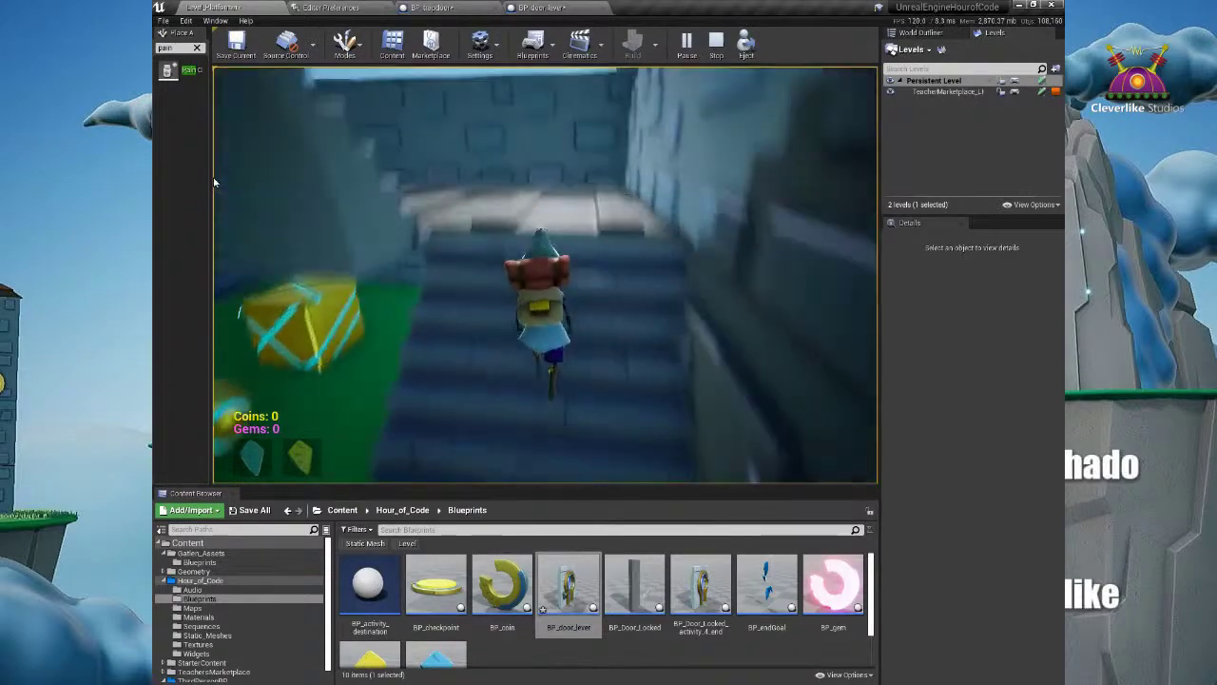
key(w)
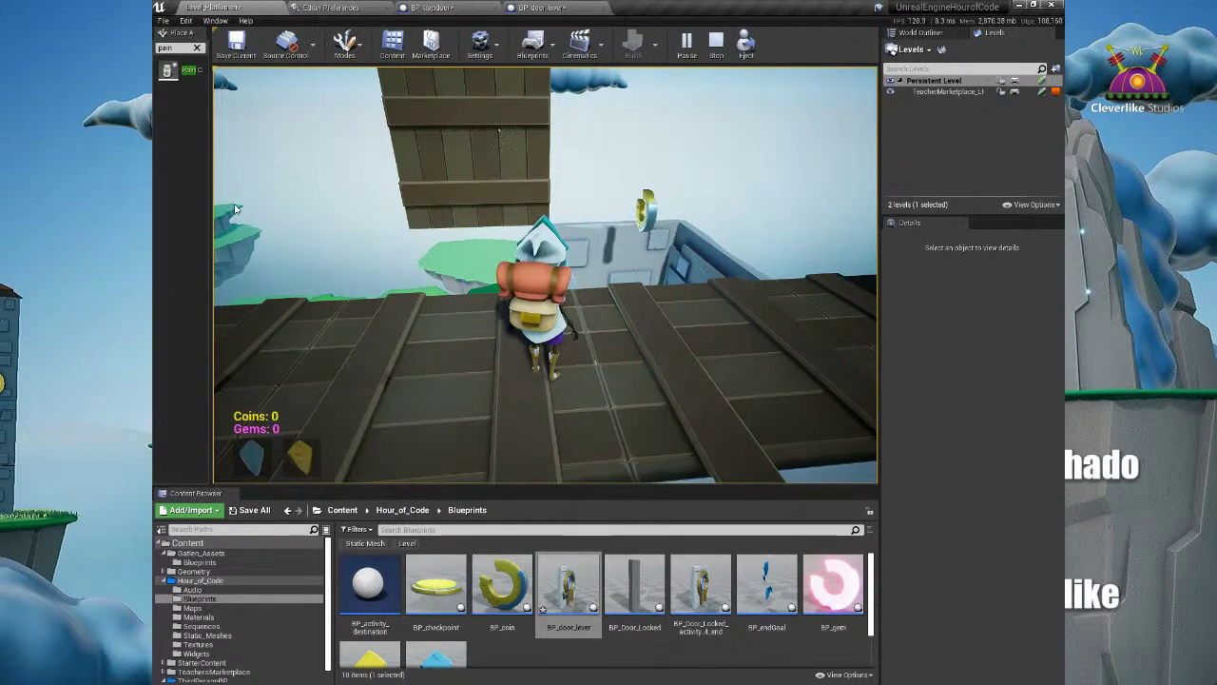
key(Escape)
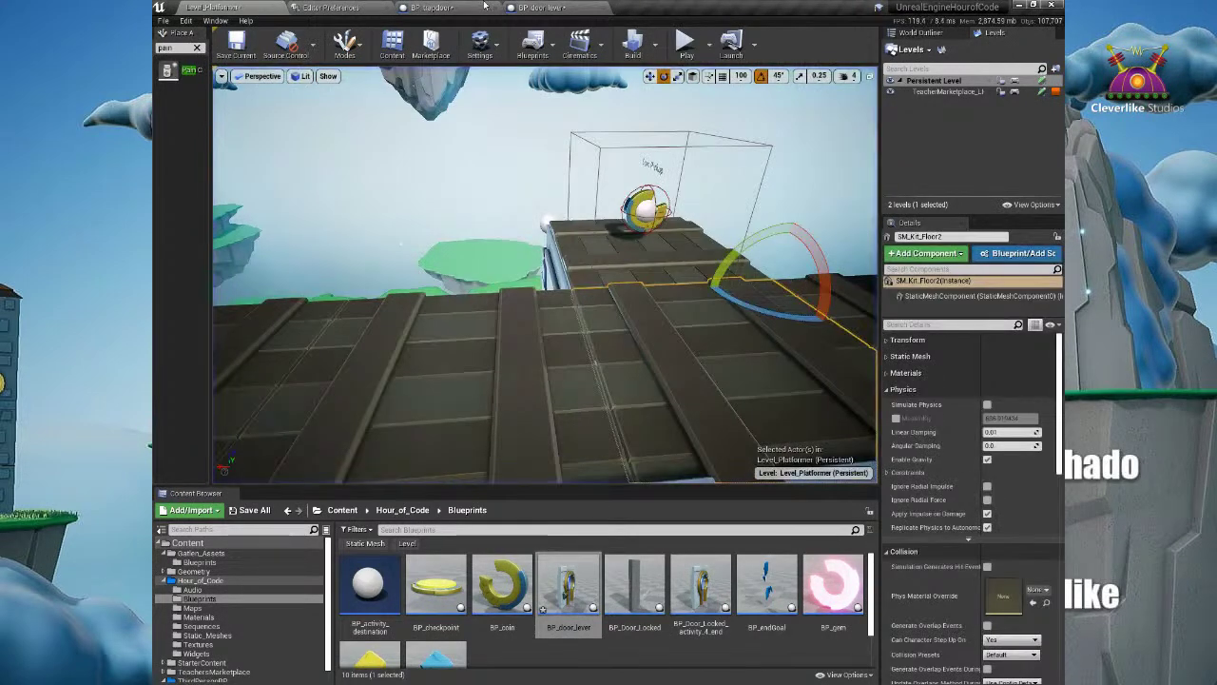
Step: In BP_trapdoor's viewport, clean up the SM_trapdoor mesh's rotation to X 180, Y 0 and Z 360 degrees
click(541, 7)
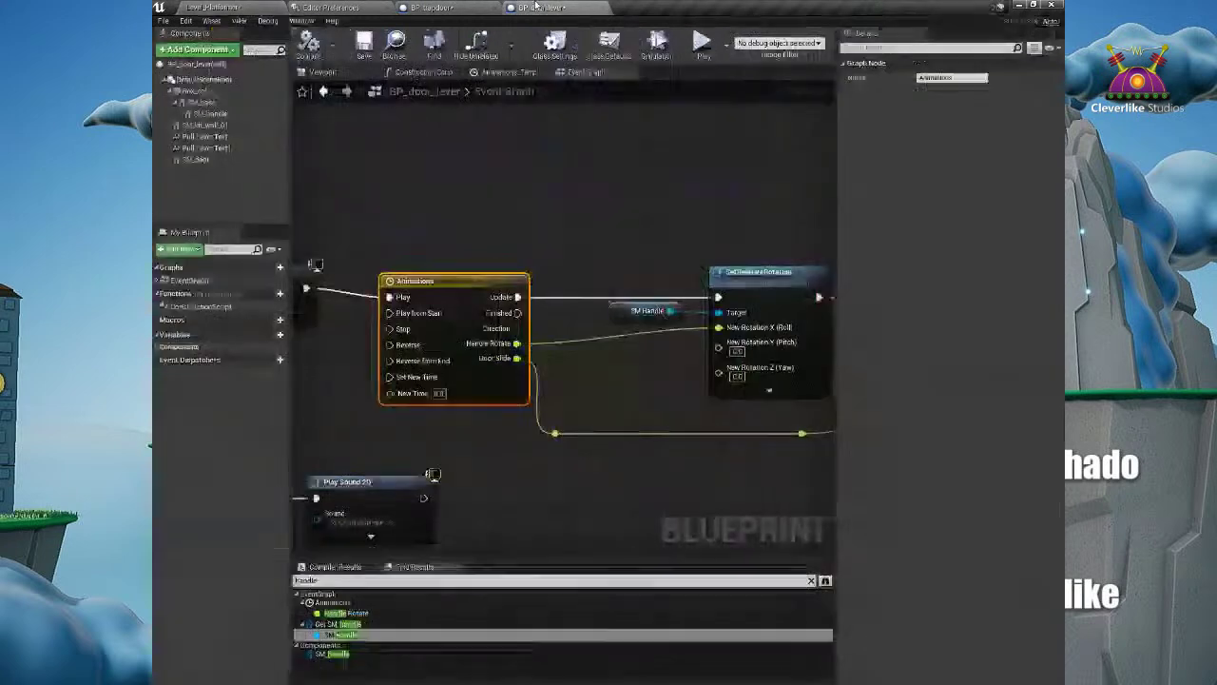
click(328, 73)
click(435, 8)
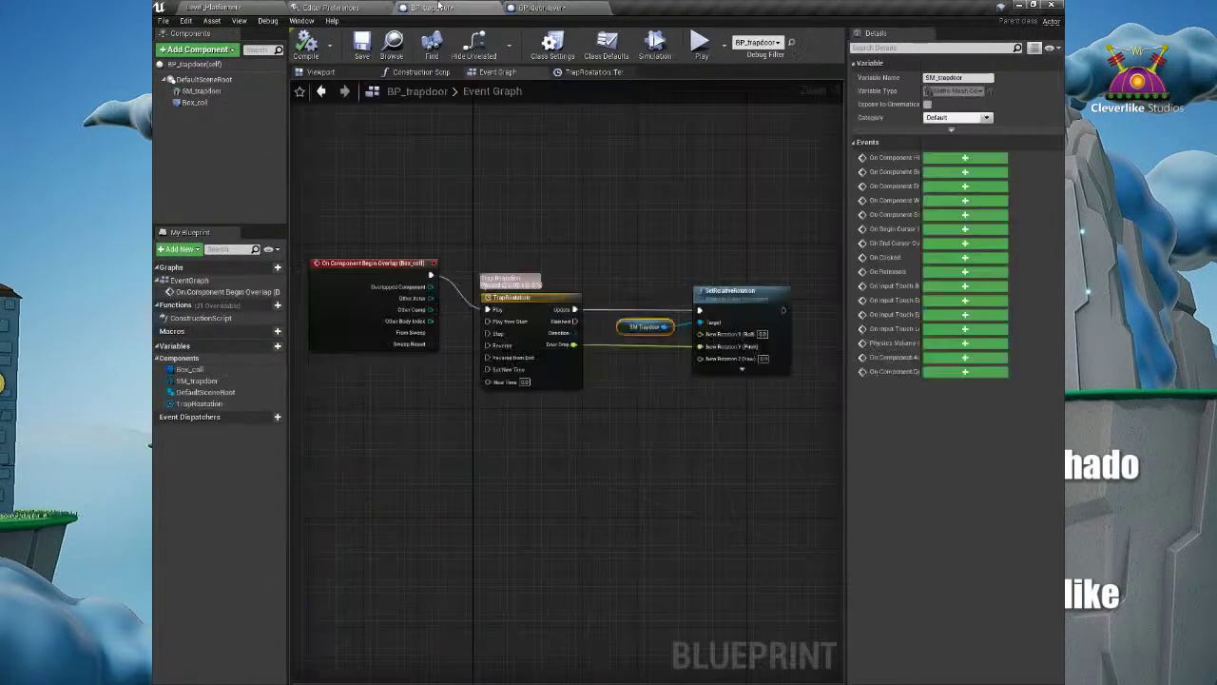
click(321, 72)
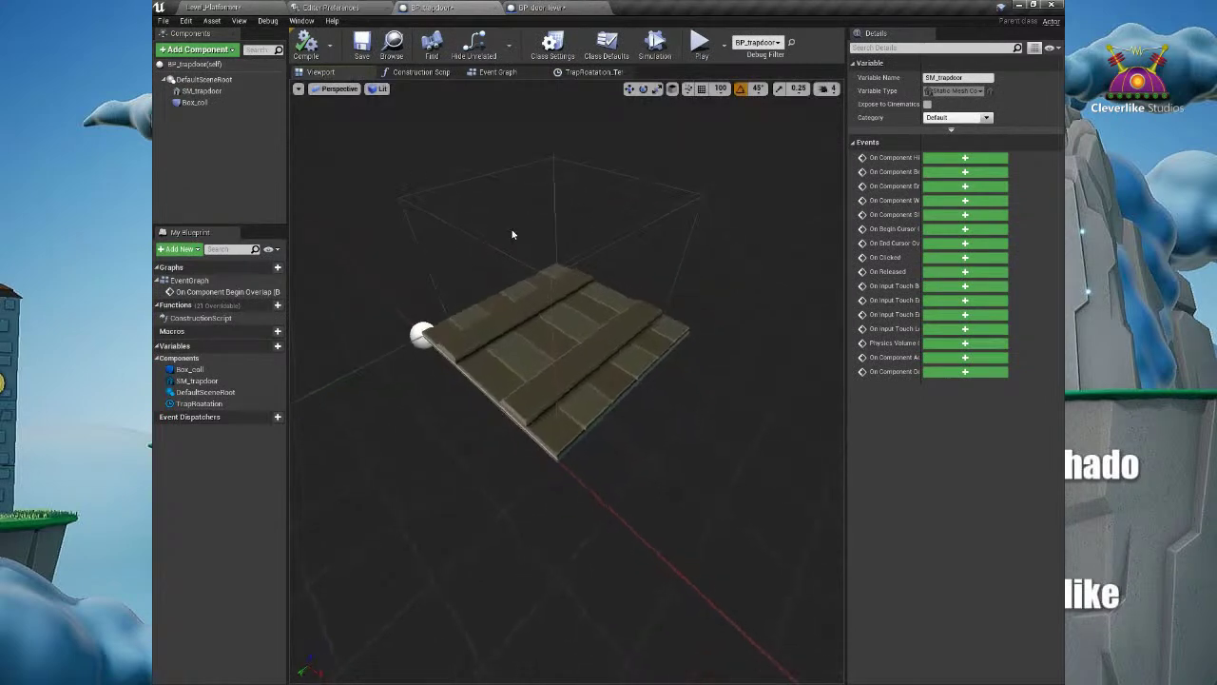
click(520, 318)
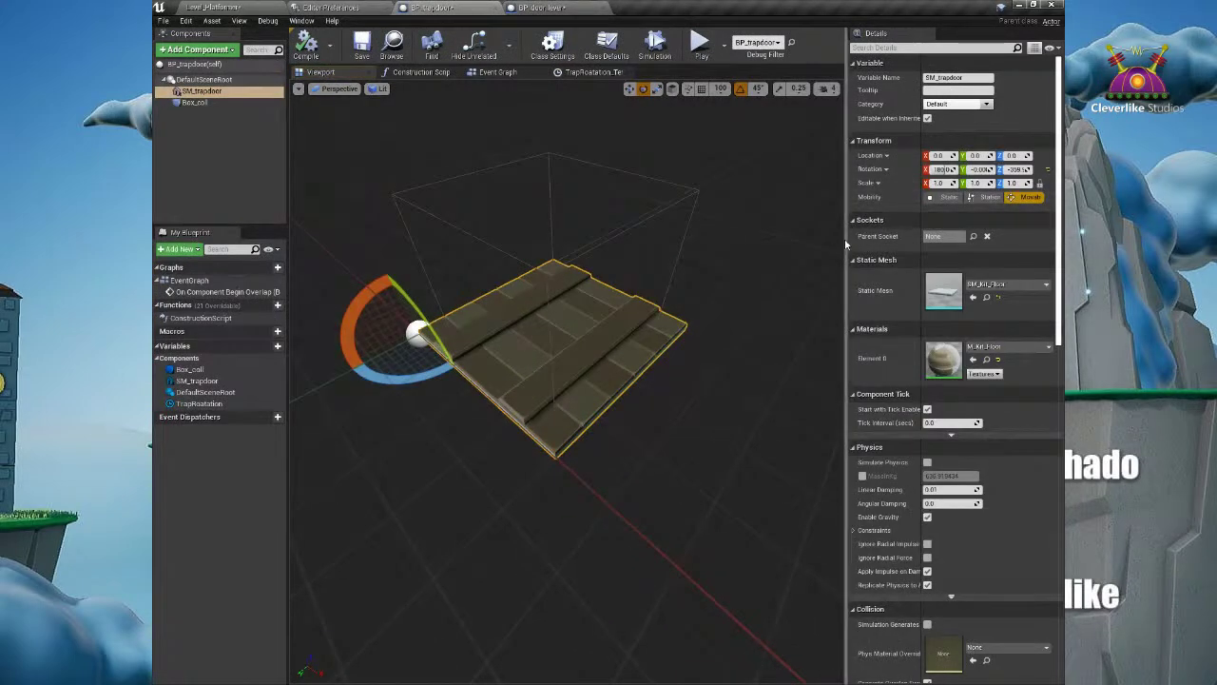
drag(846, 246, 709, 247)
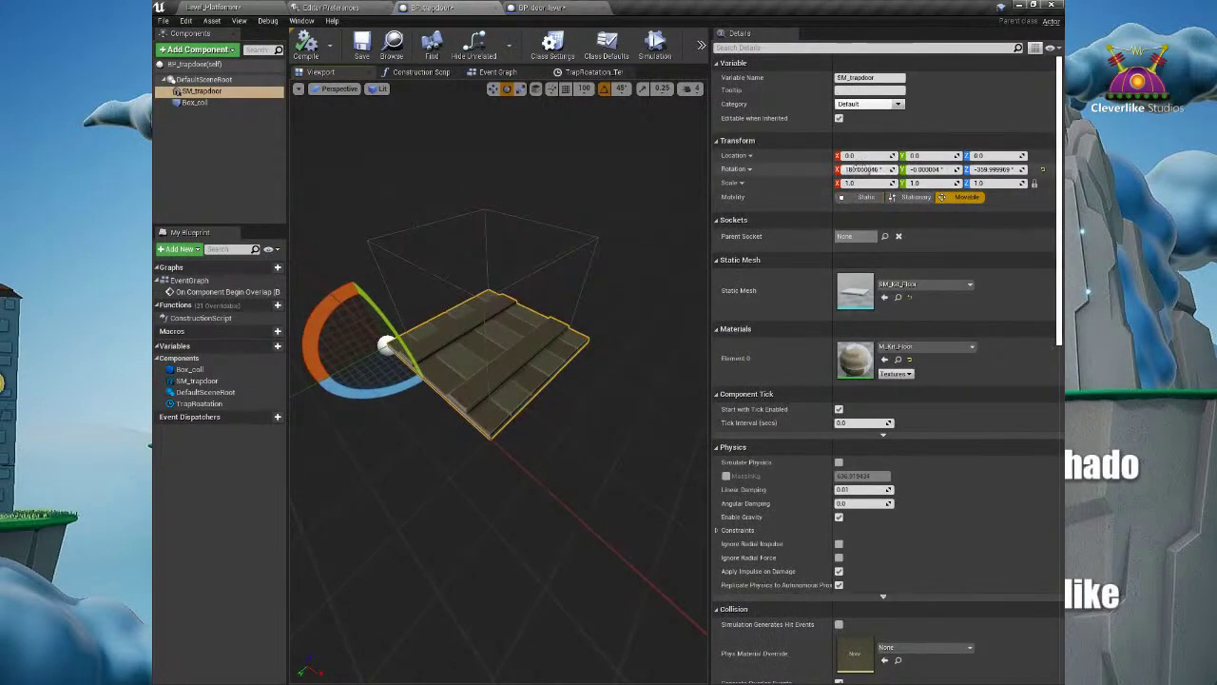
click(993, 170)
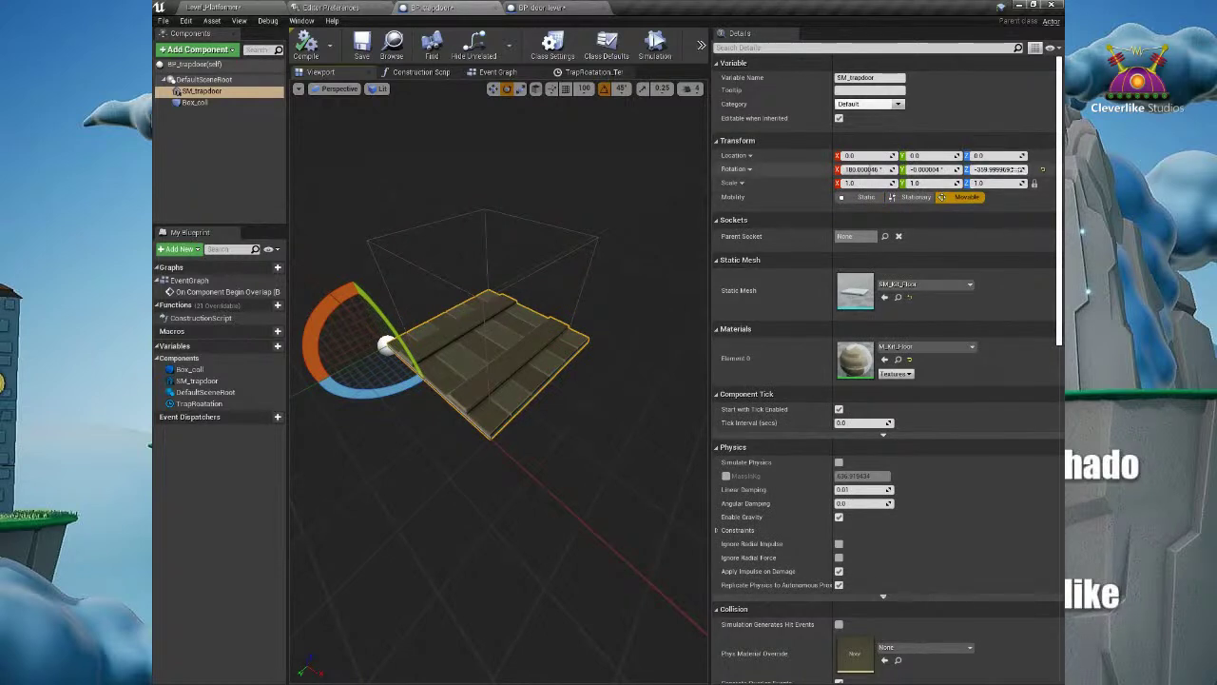
key(Return)
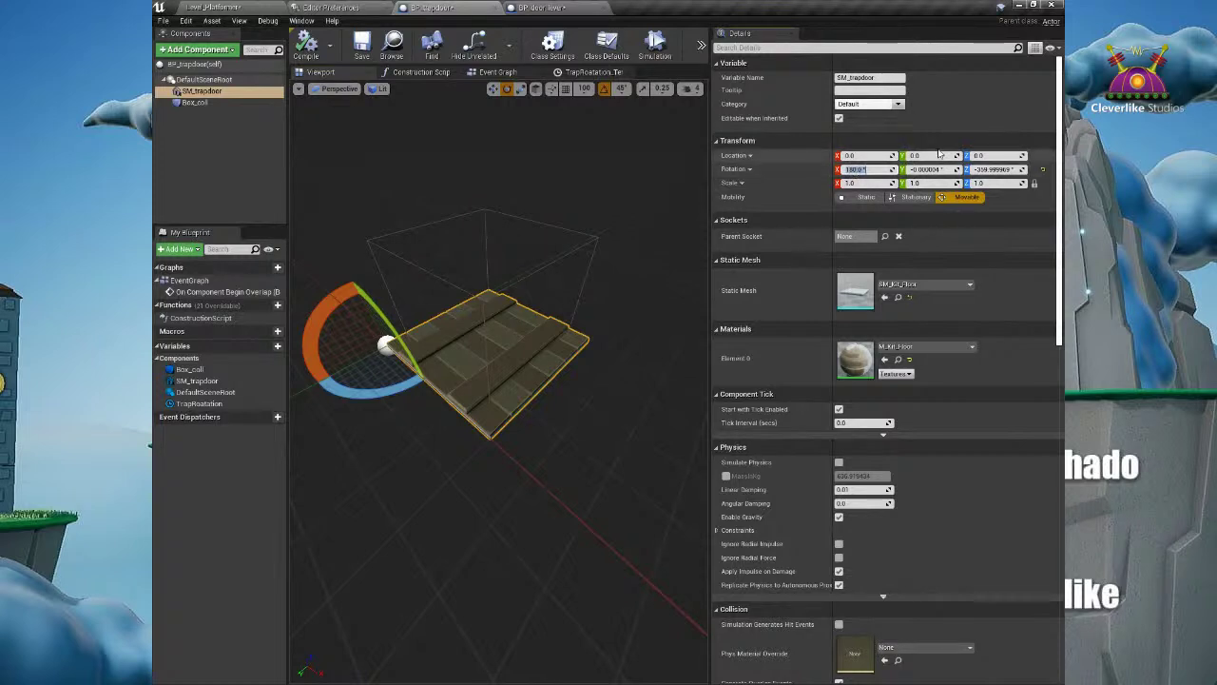
text(0)
key(Return)
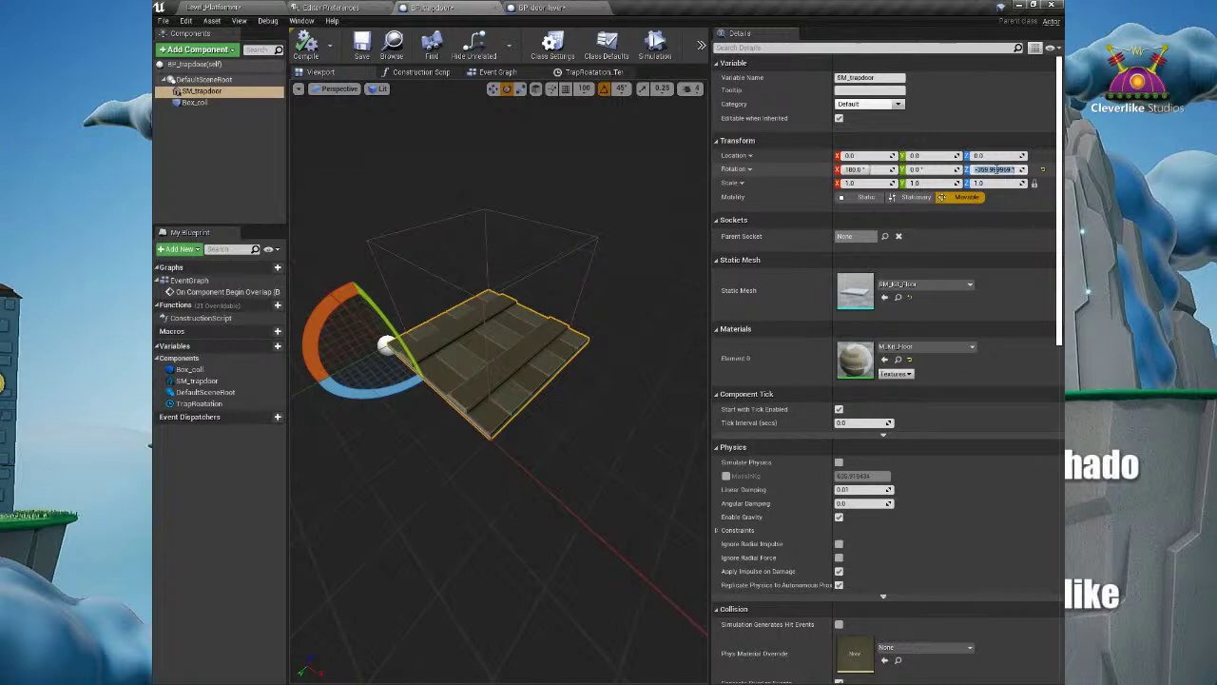
key(Return)
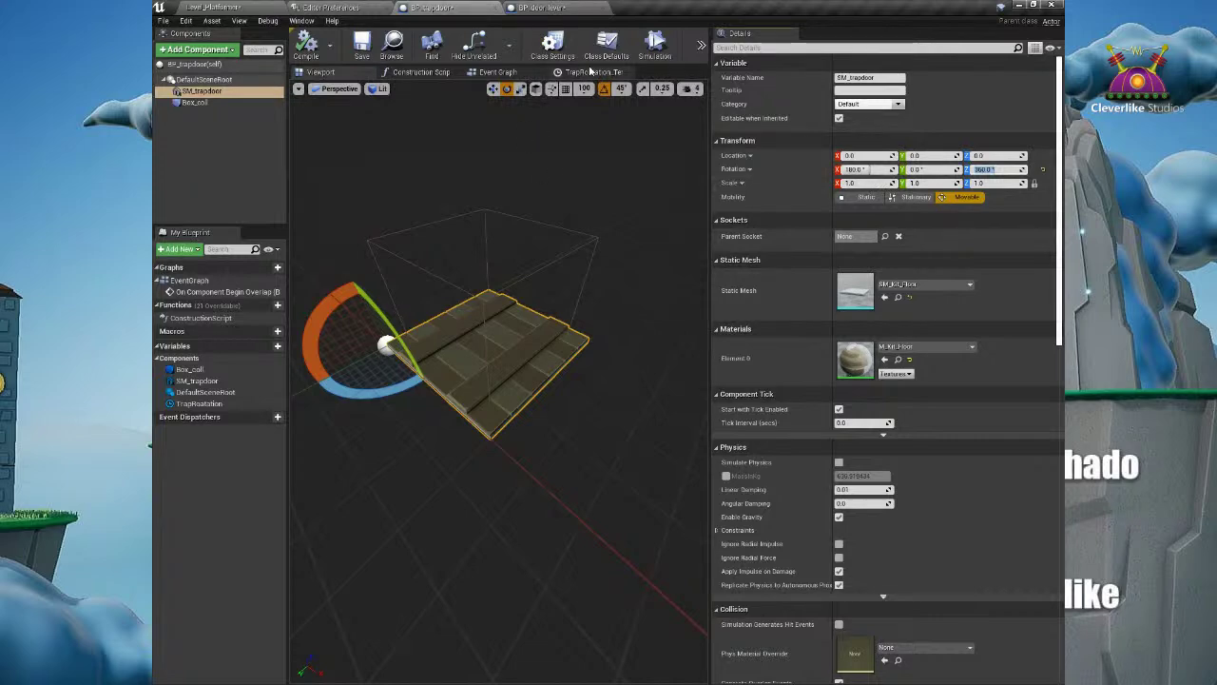
Step: Undock the event graph into a floating window so the SetRelativeRotation node sits beside the trapdoor mesh's rotation values
drag(511, 72, 518, 274)
right_drag(646, 396, 495, 345)
right_drag(705, 389, 587, 344)
scroll(593, 397, up, 3)
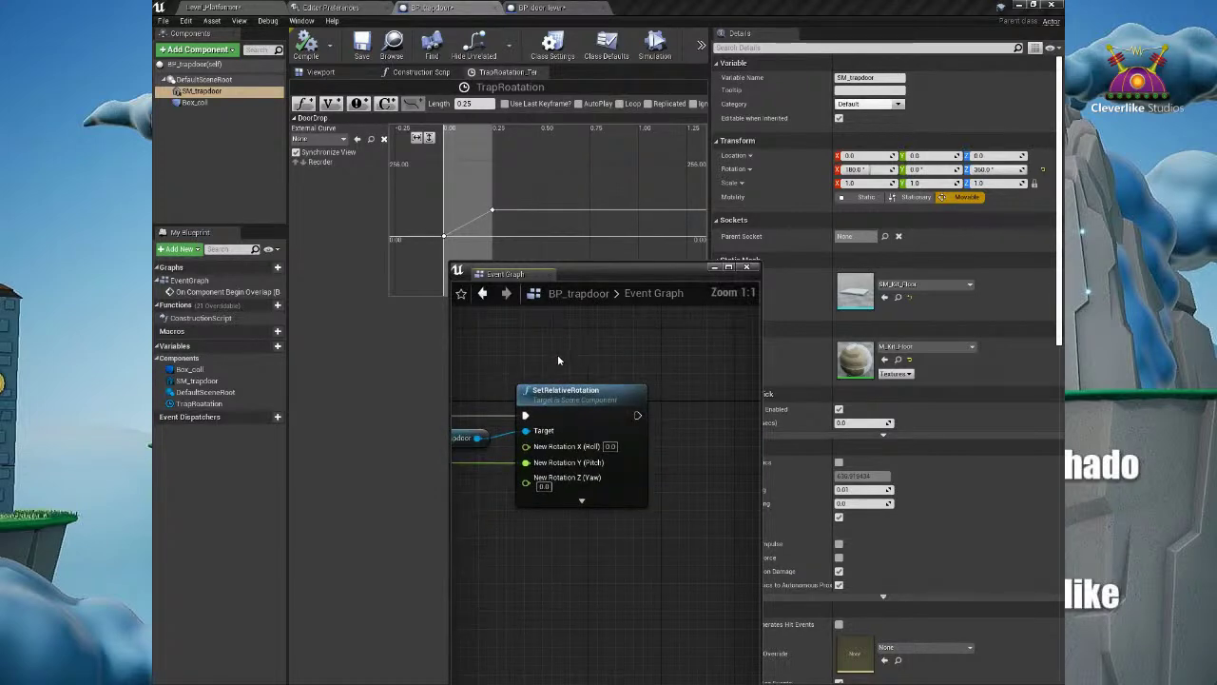
scroll(595, 355, up, 4)
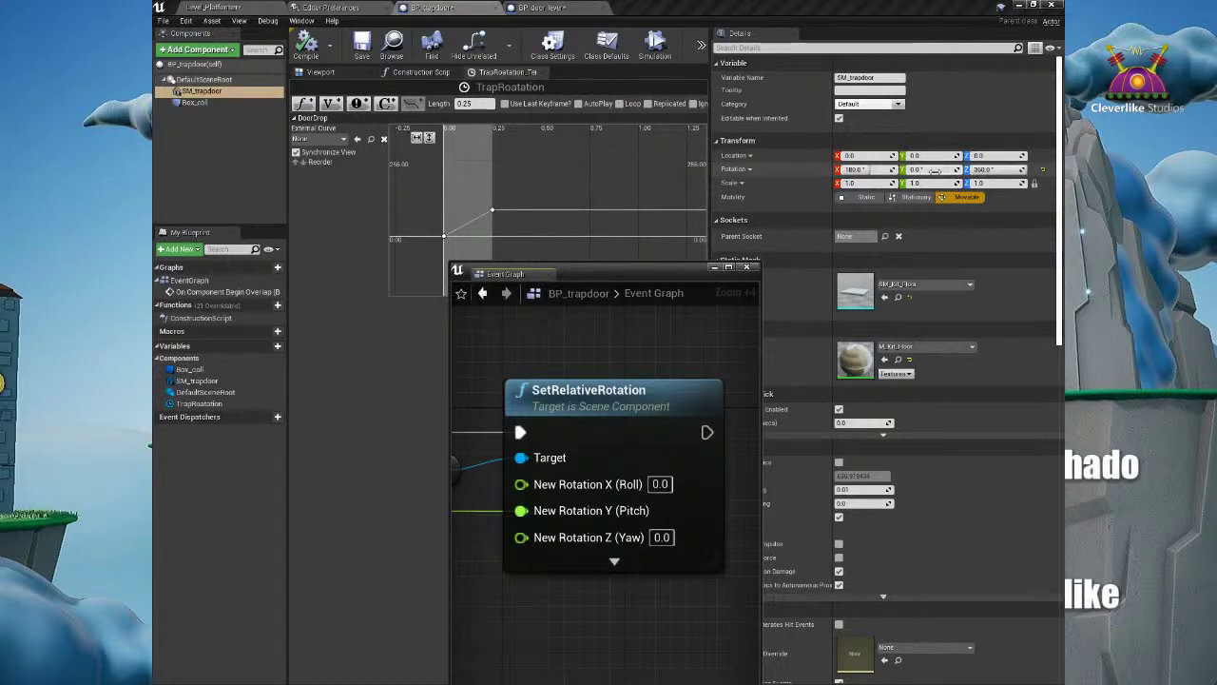
Step: Set SetRelativeRotation's New Rotation X (Roll) to 180 and New Rotation Z (Yaw) to 360
click(670, 485)
text(180)
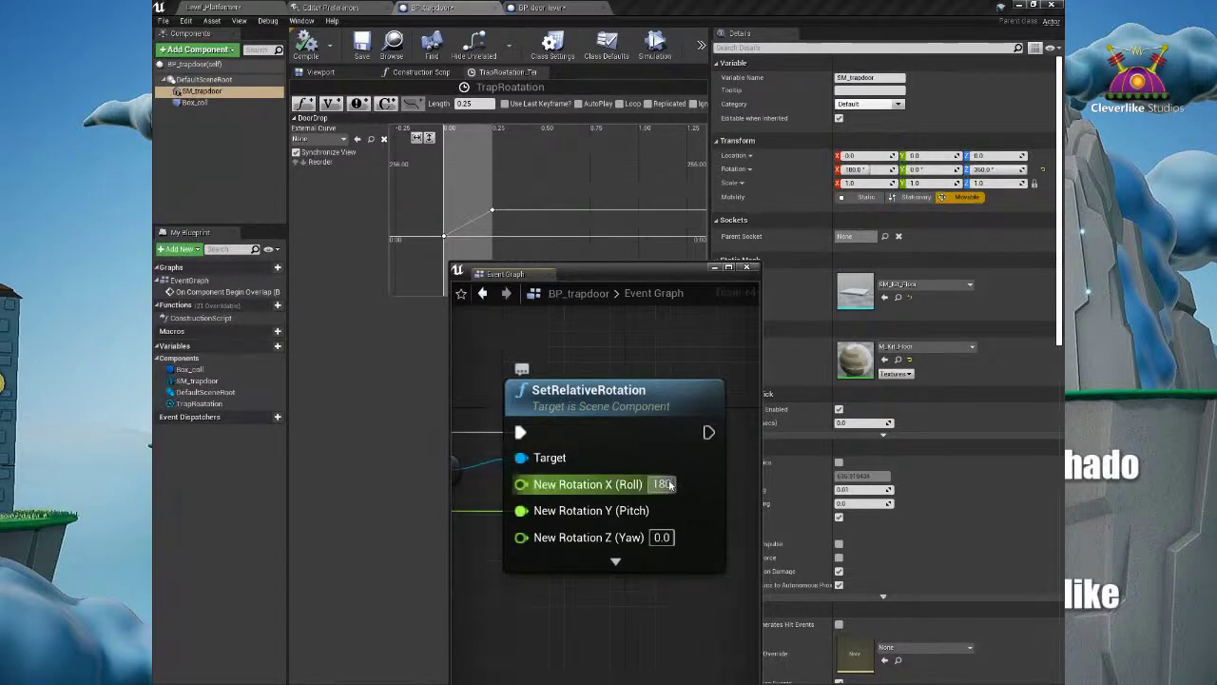
key(Return)
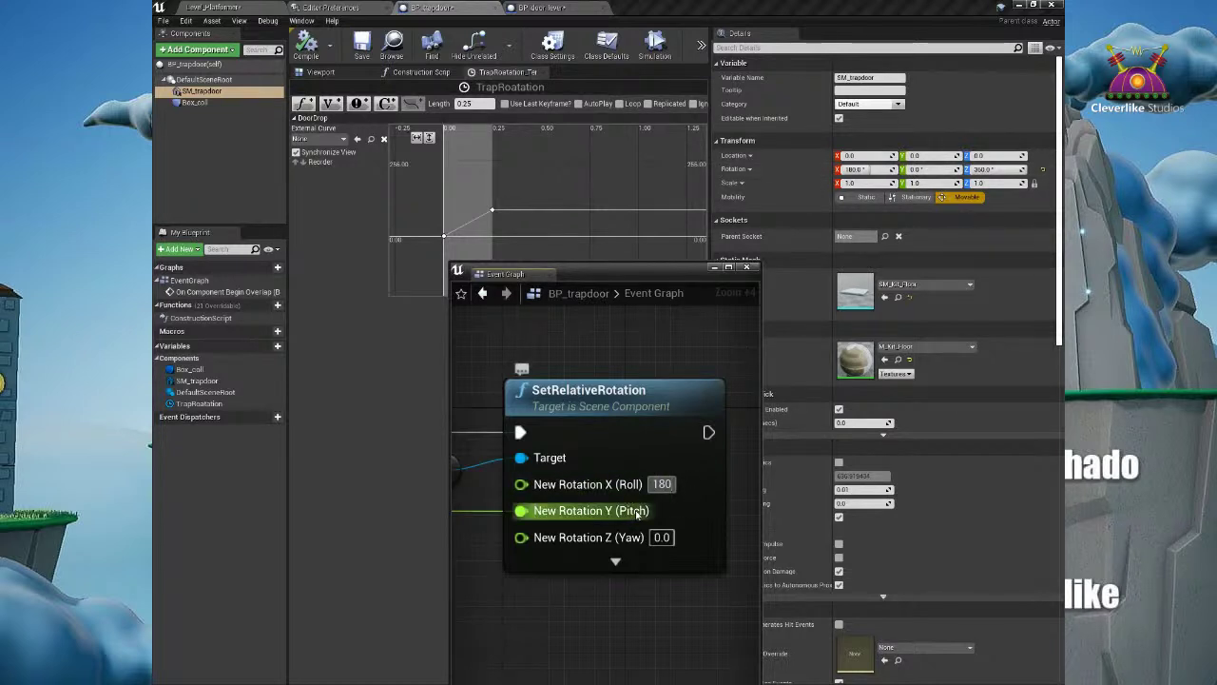
click(662, 538)
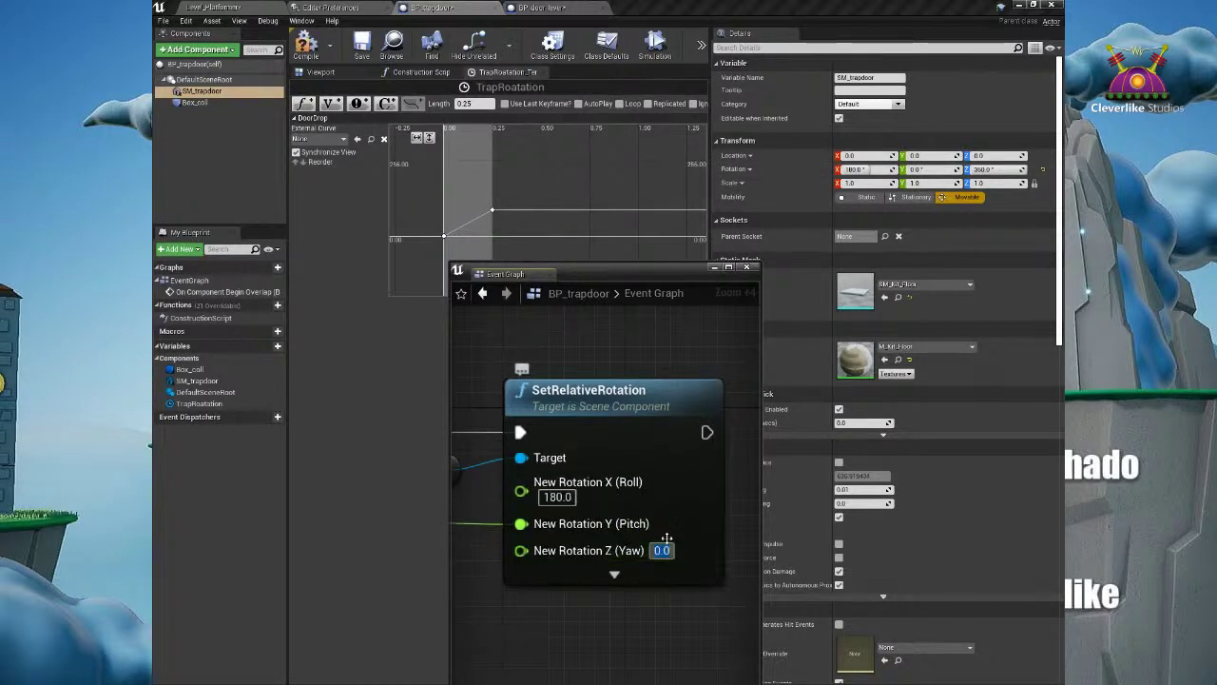
text(360)
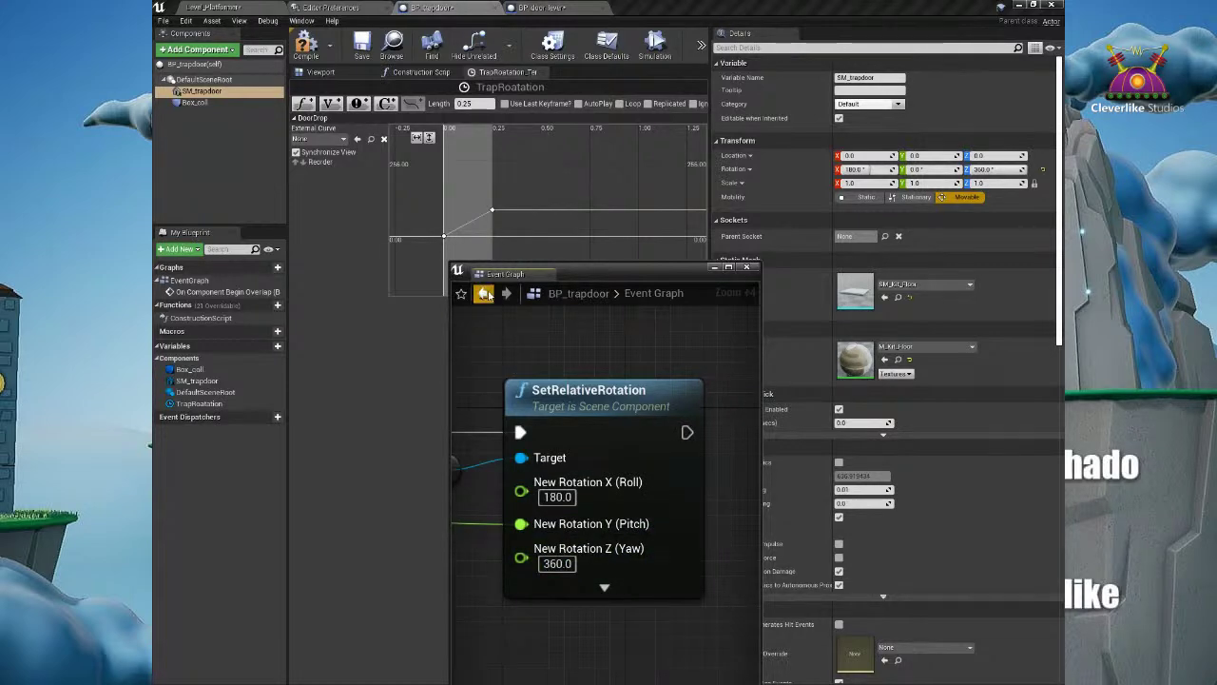
Step: Dock the event graph back into the BP_trapdoor editor and return to the Level_Platformer viewport
drag(521, 278, 371, 77)
scroll(539, 179, down, 2)
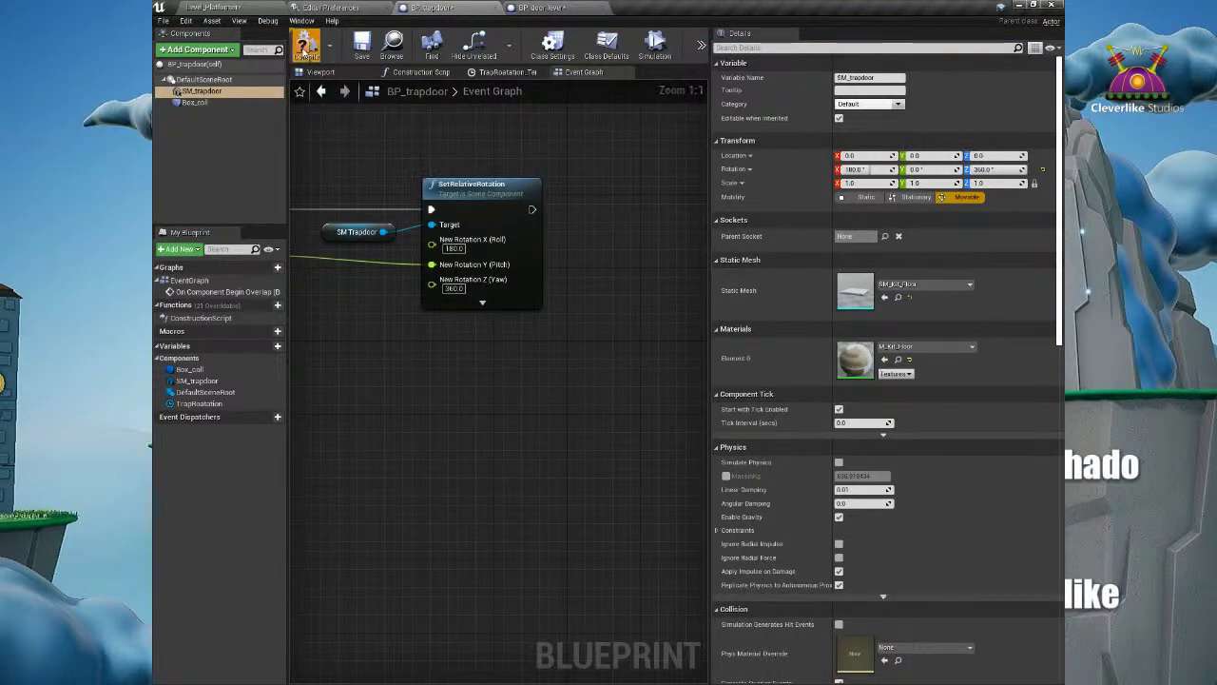
right_drag(397, 167, 544, 255)
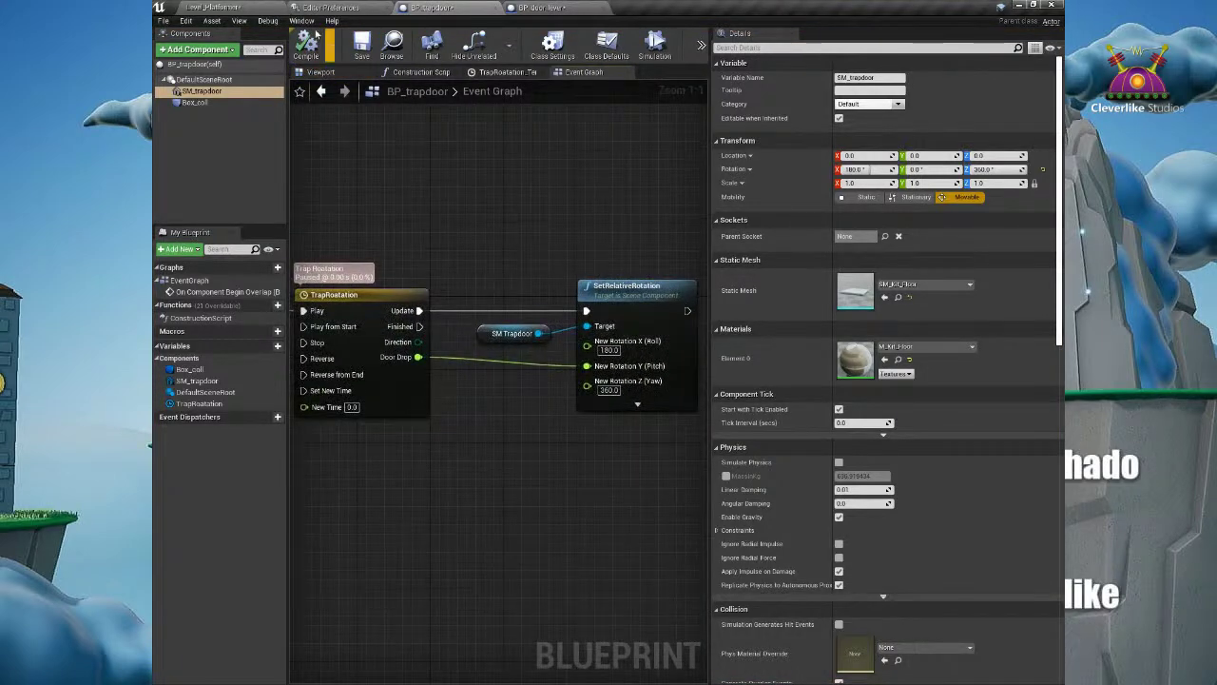
click(264, 7)
scroll(593, 284, down, 5)
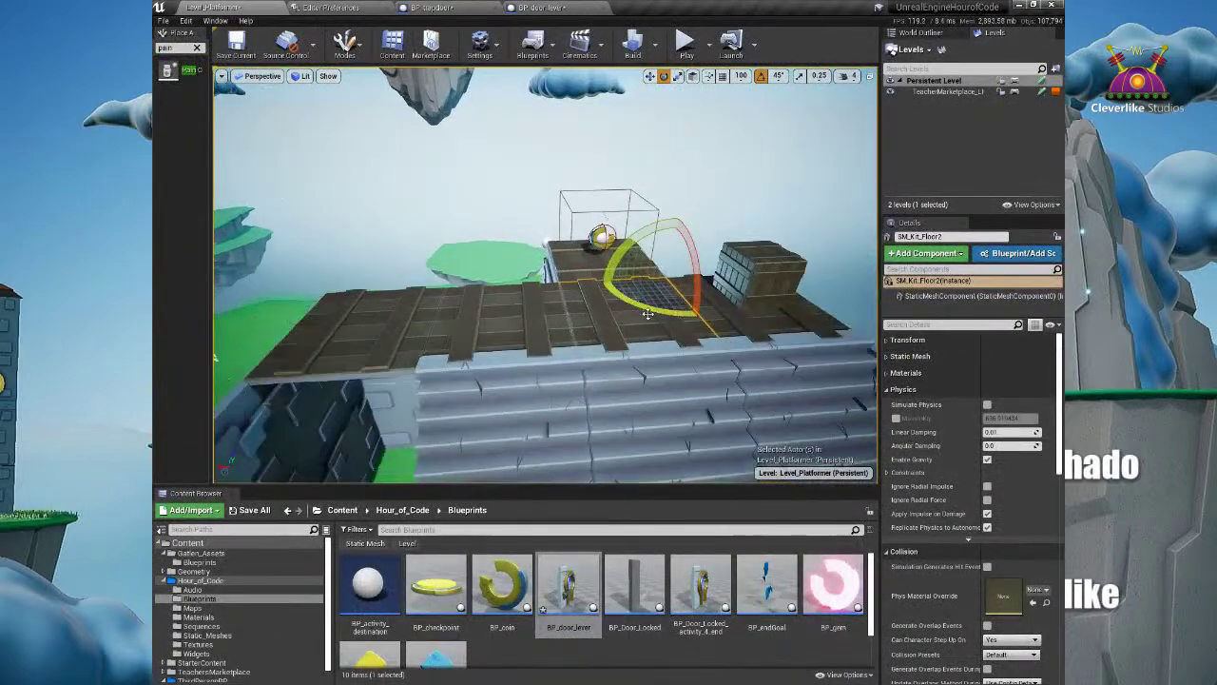
Step: Play the level from the roof floor and walk across the trapdoor to test how it opens
right_click(629, 325)
click(685, 652)
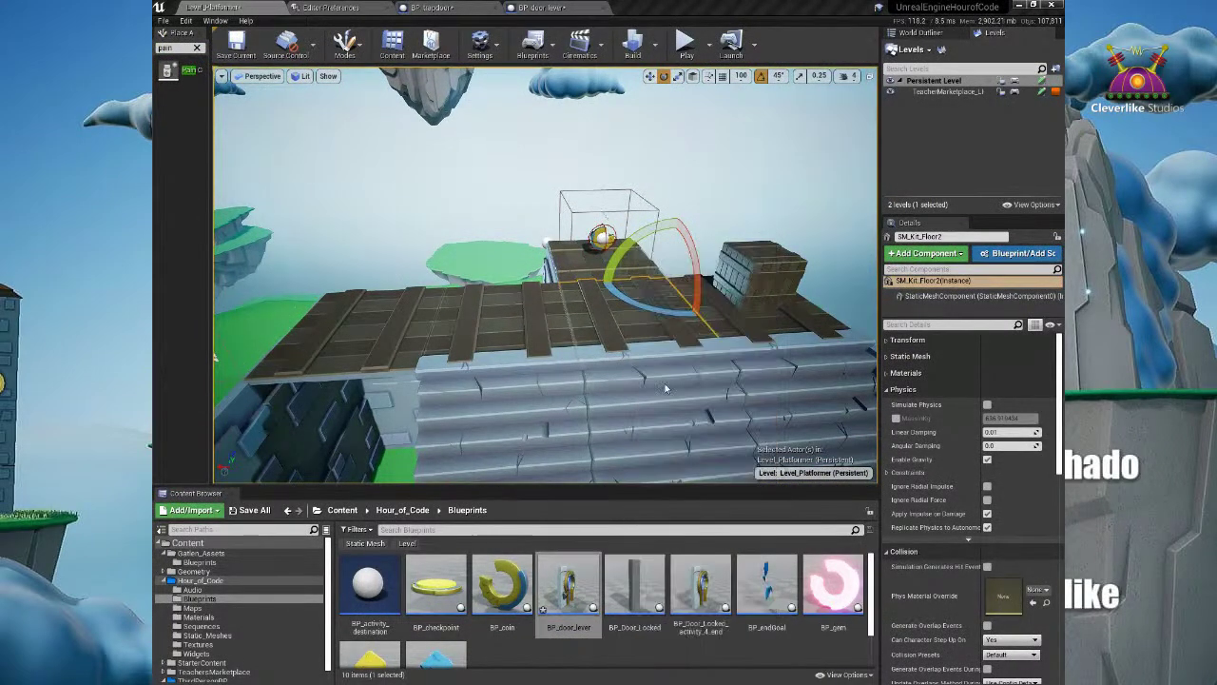
key(w)
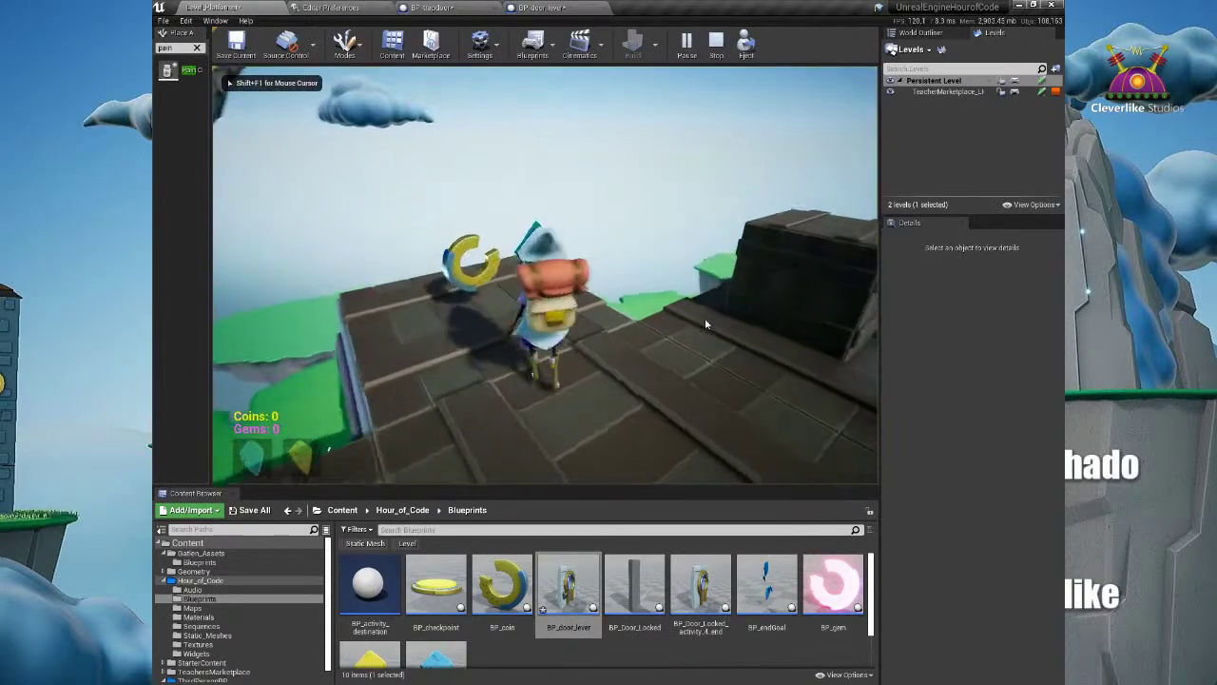
key(a)
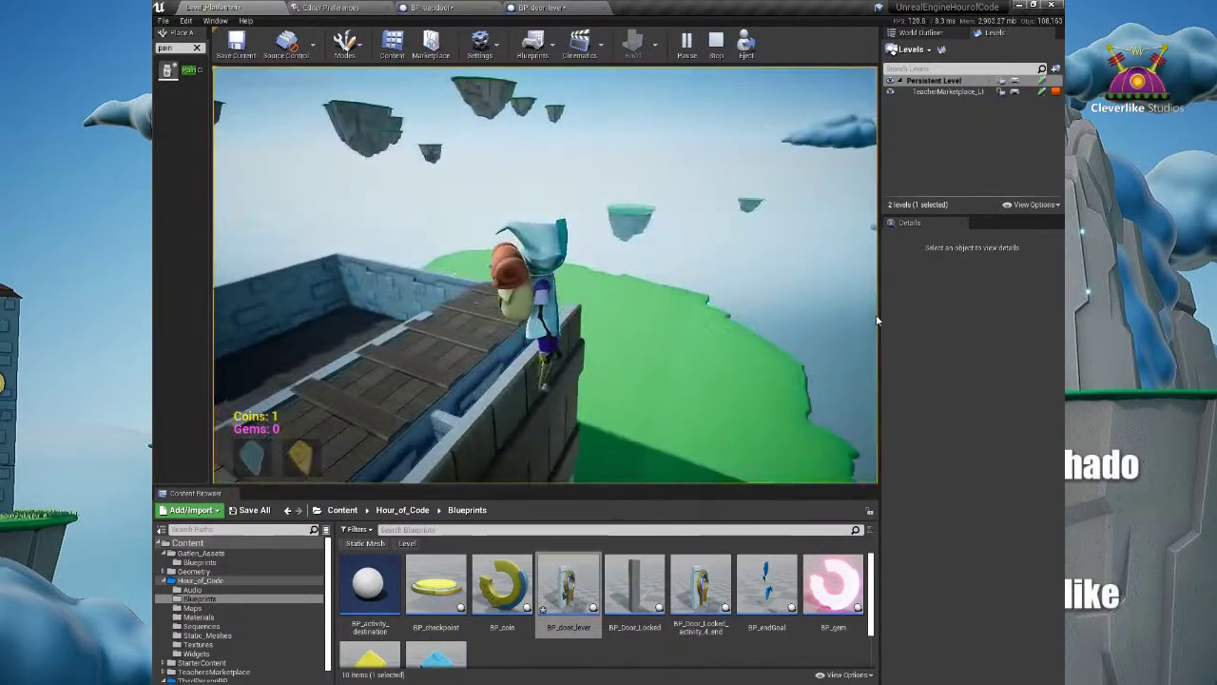
key(Escape)
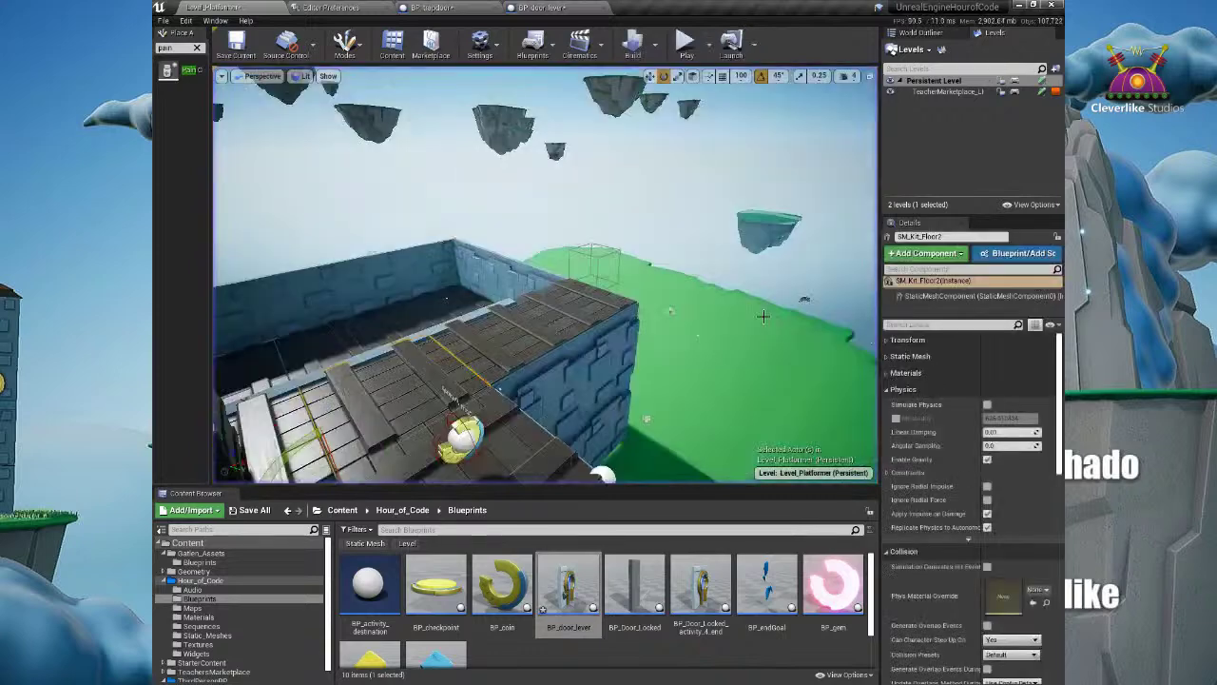
Step: In BP_trapdoor's TrapRoatation timeline, set the DoorDrop key at 0.25 seconds to -90 and compile the blueprint
click(542, 8)
click(435, 6)
right_drag(656, 333, 498, 324)
right_drag(344, 411, 579, 452)
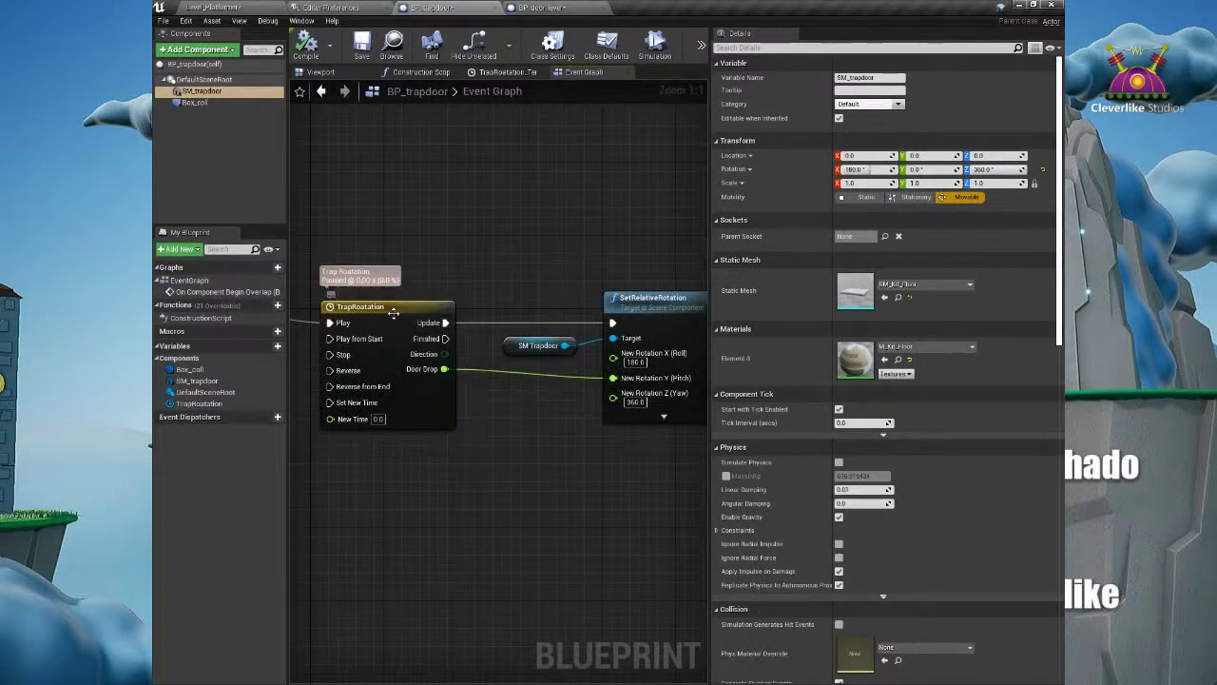
click(416, 376)
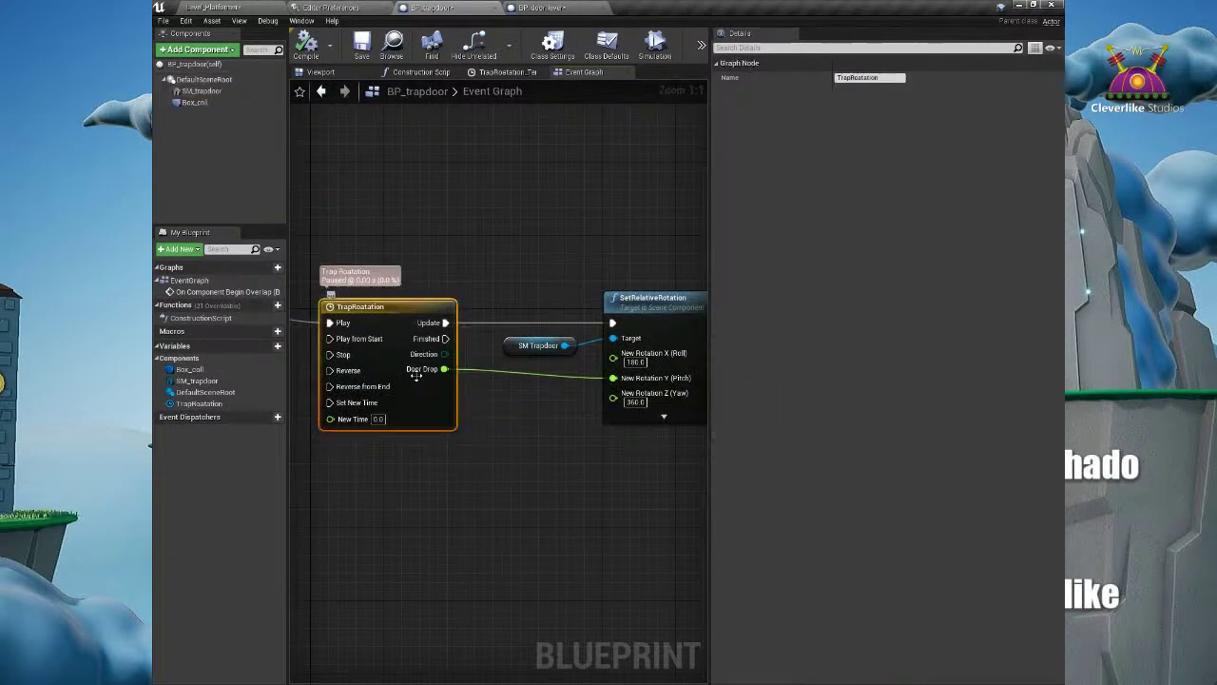
double_click(388, 308)
scroll(548, 275, up, 3)
right_drag(511, 220, 560, 195)
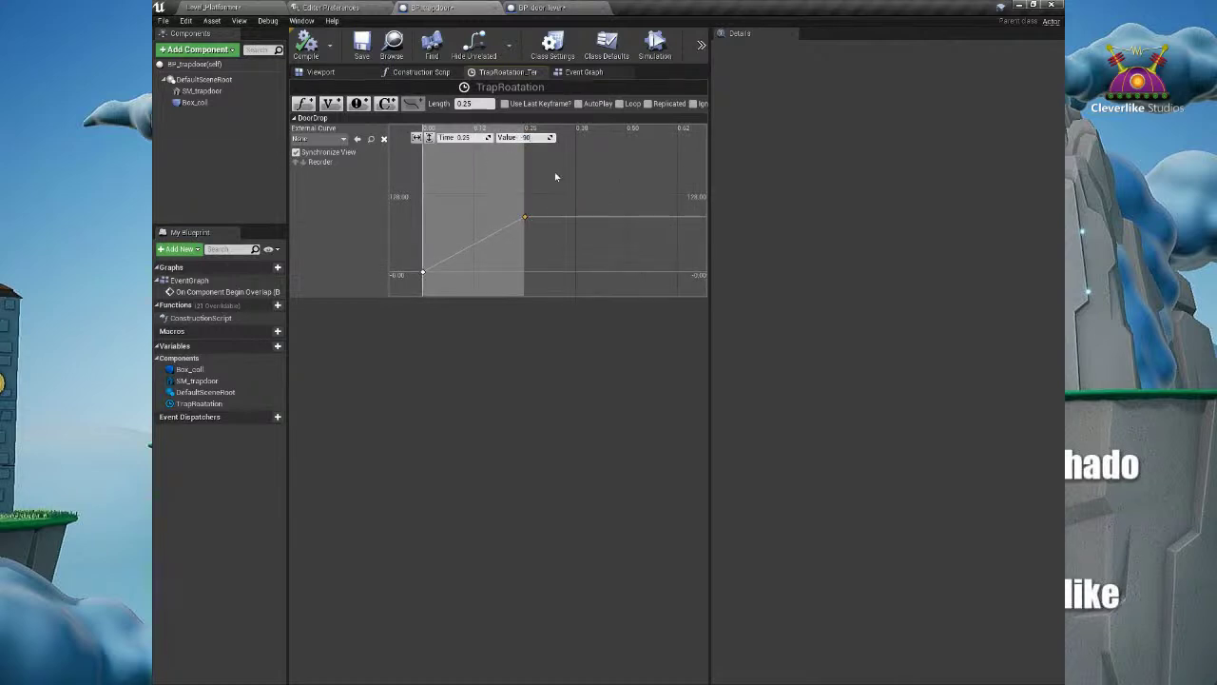
click(385, 105)
click(306, 50)
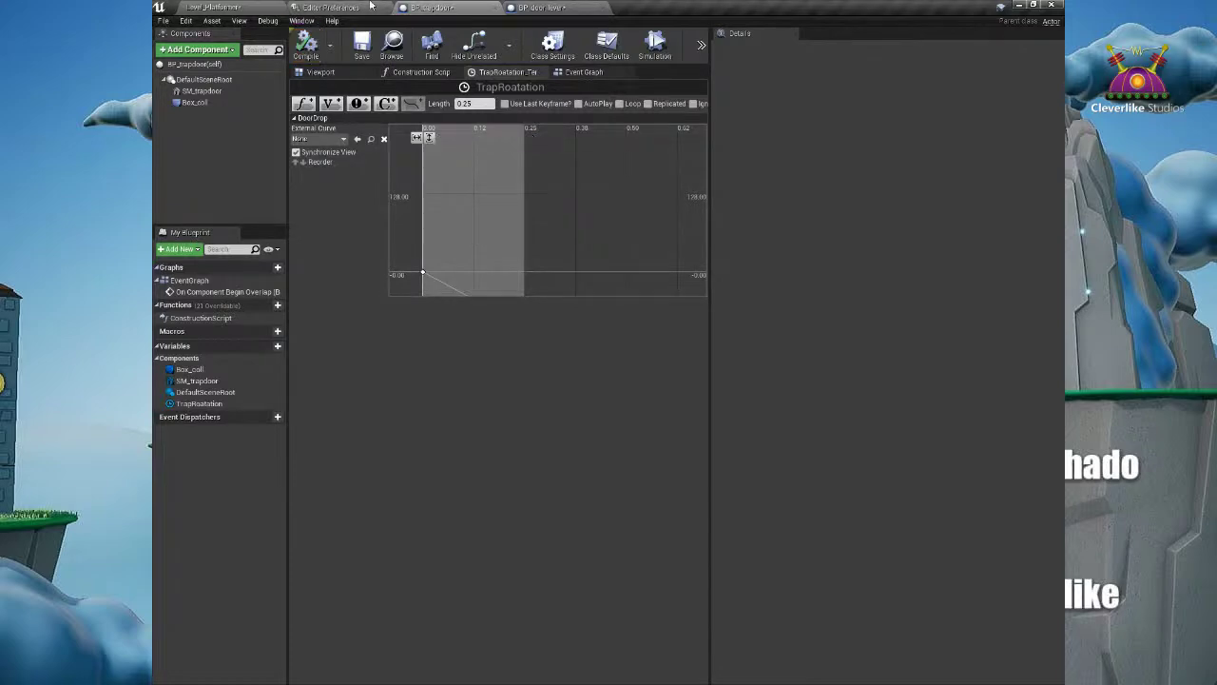
Step: Return to Level_Platformer, play from the roof floor and run onto the trapdoor to test the reversed swing
click(250, 7)
right_click(399, 386)
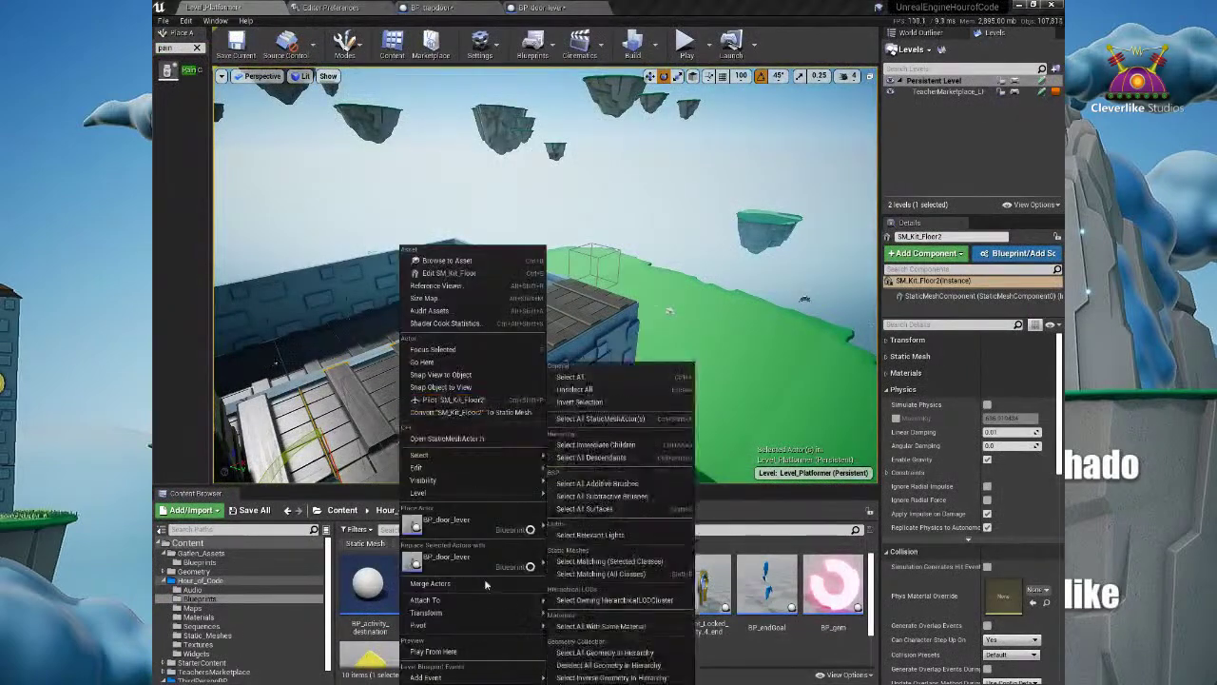
click(456, 650)
click(421, 338)
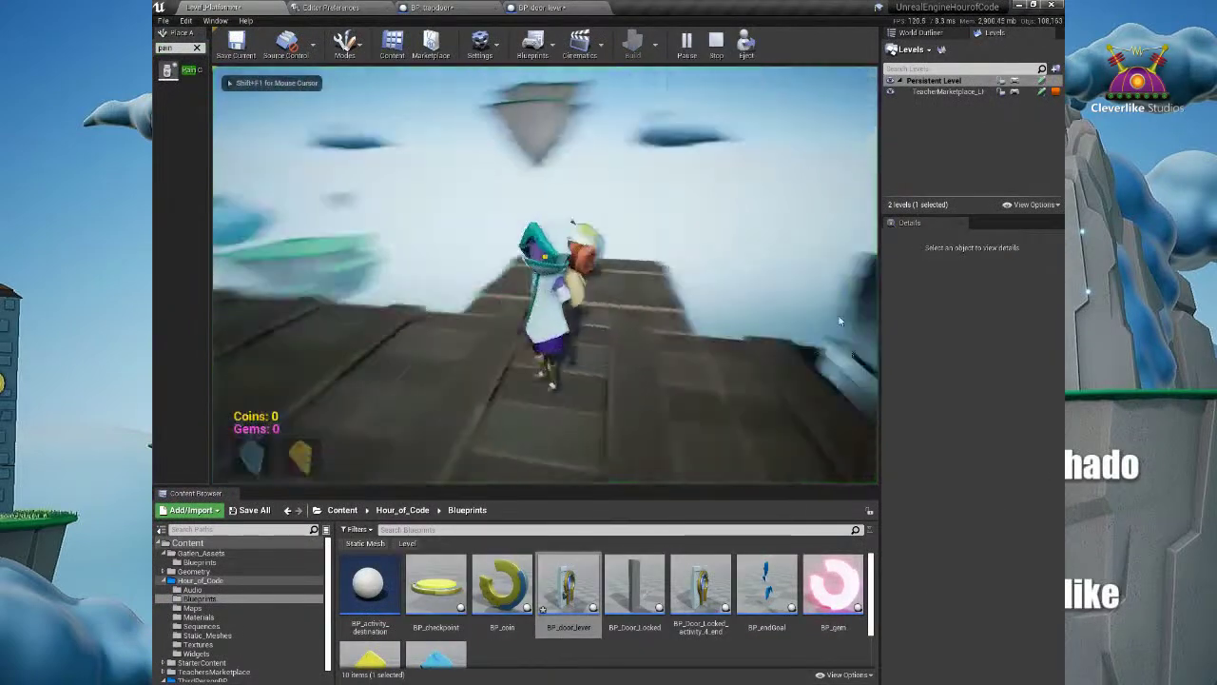
key(w)
key(w)
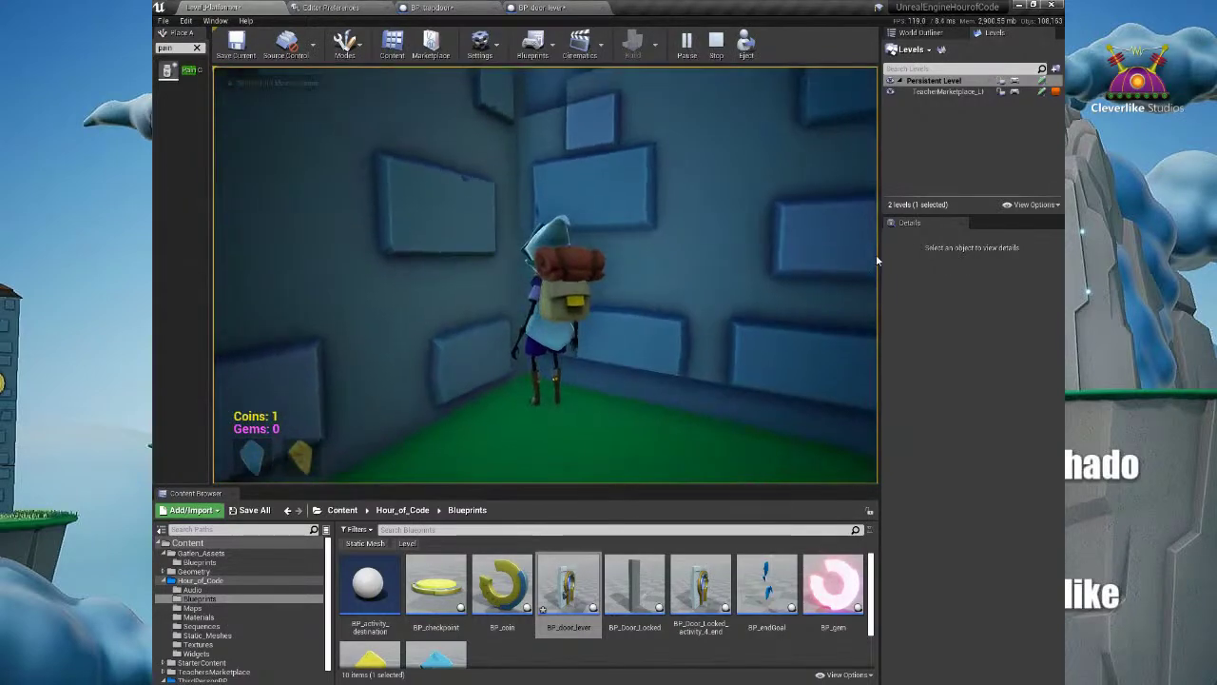
key(Escape)
Step: Duplicate BP_trapdoor in the level and place the copy directly next to the original along the roof's outer edge
scroll(622, 277, down, 8)
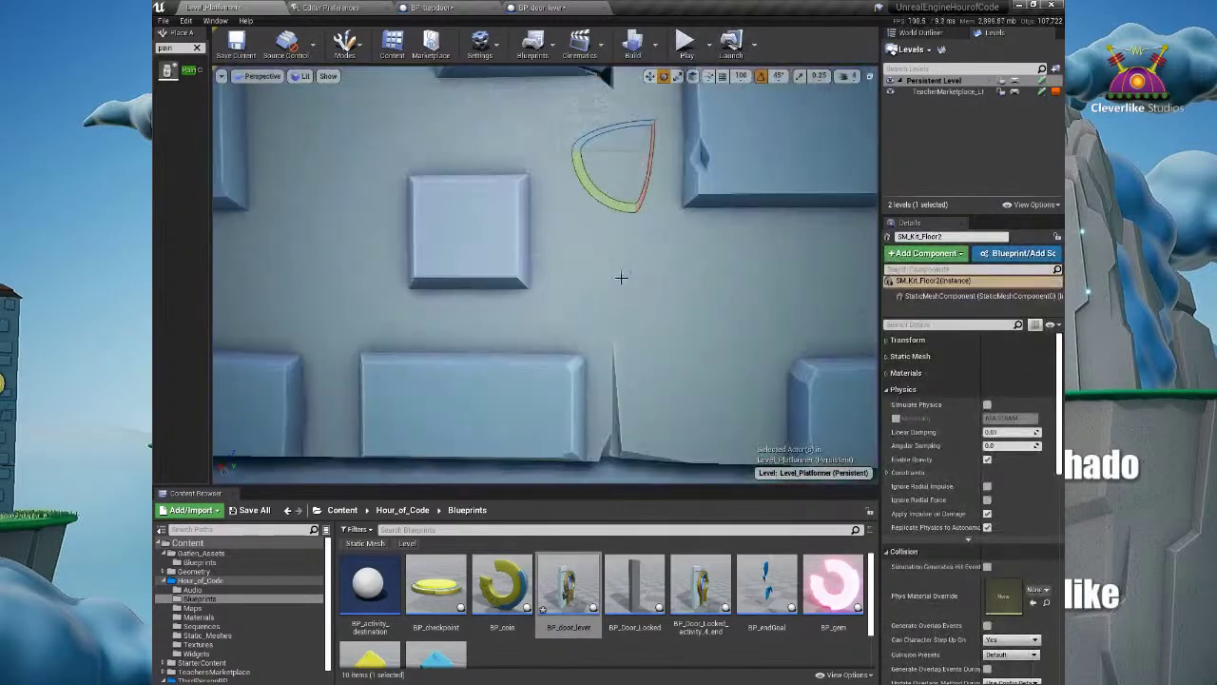
right_drag(606, 274, 657, 326)
right_drag(577, 280, 520, 261)
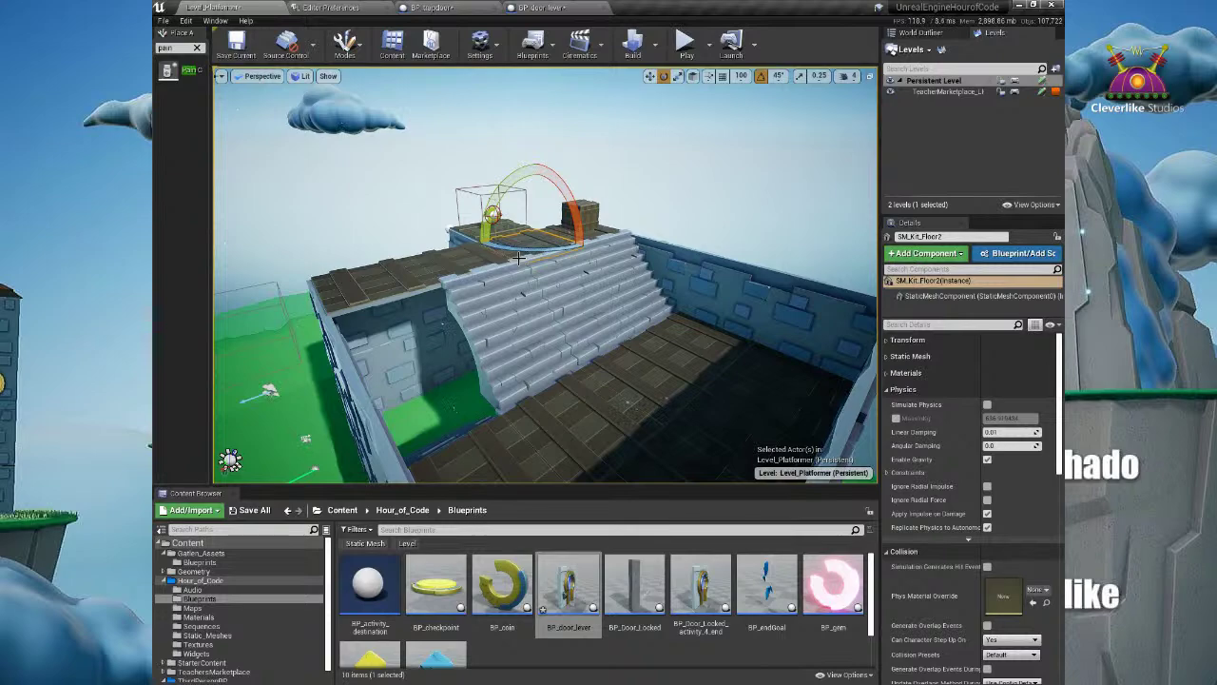
right_drag(477, 249, 450, 215)
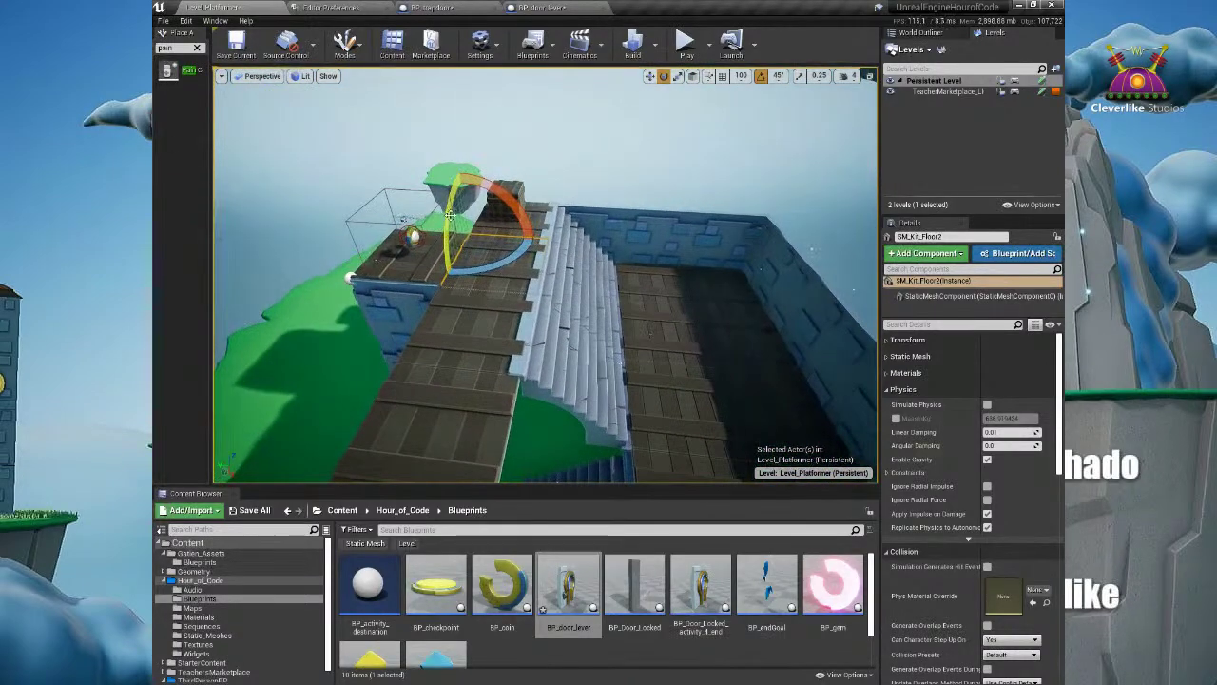
click(418, 274)
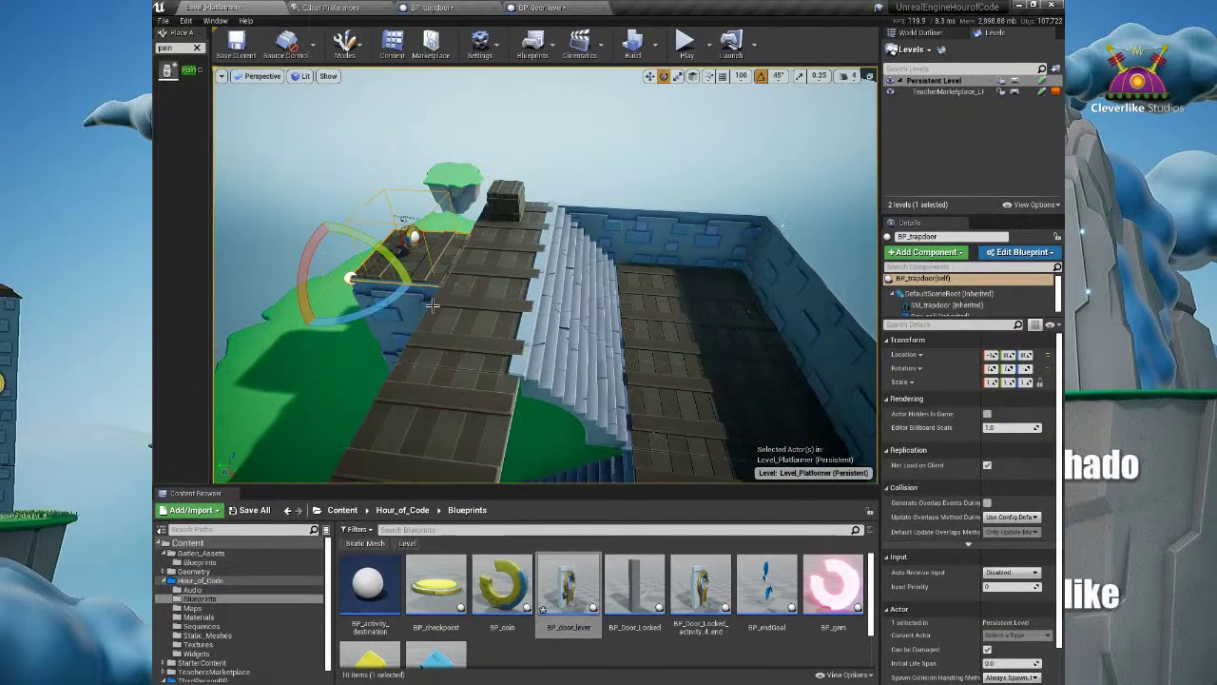
key(w)
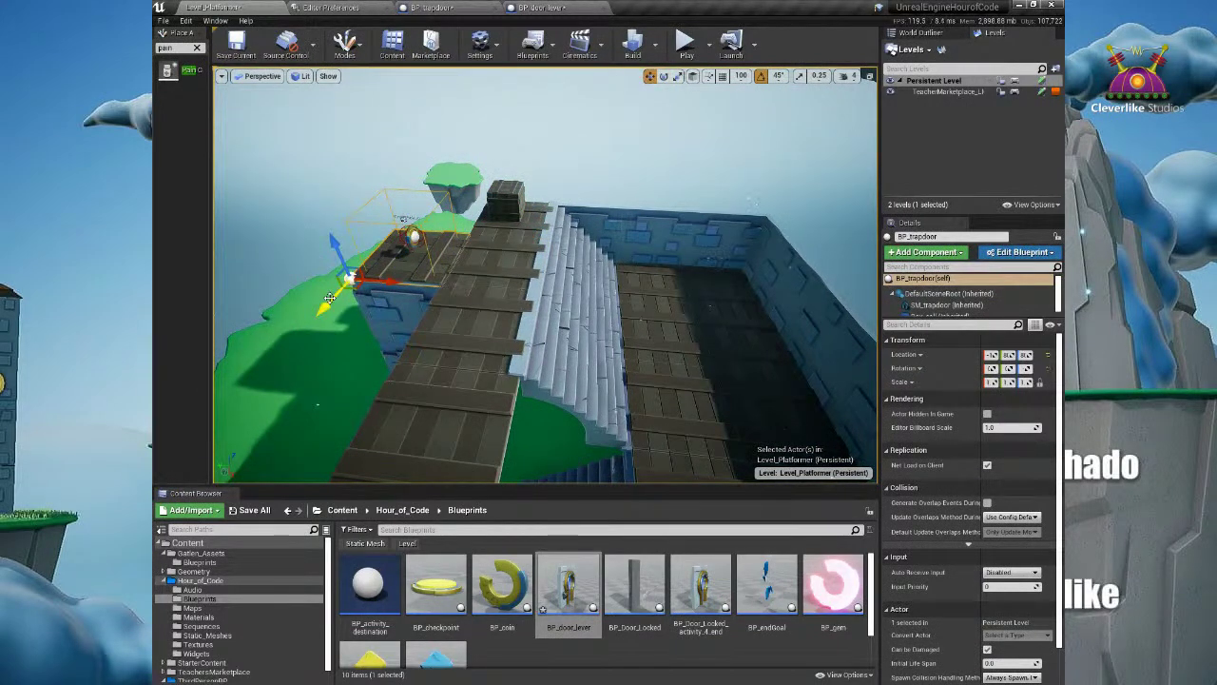
alt+drag(325, 308, 289, 420)
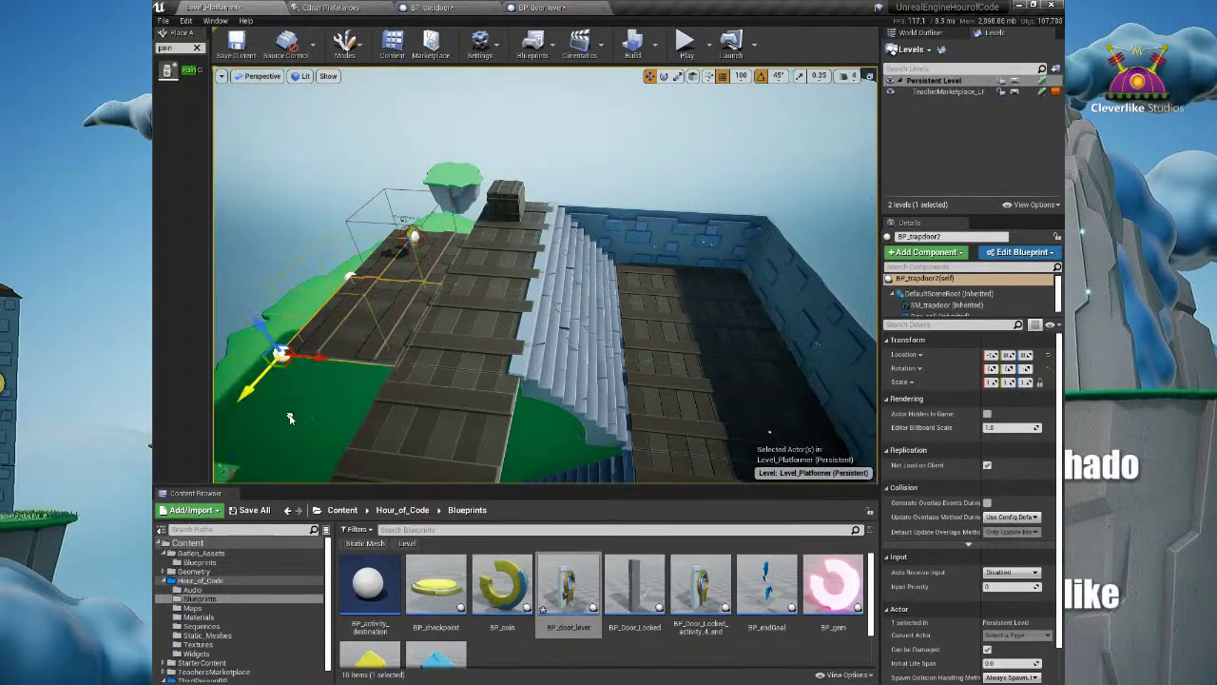
Step: Try to rotate the trapdoor copy about its vertical axis, away from the roof, and undo the rotation
right_drag(319, 400, 156, 576)
right_drag(405, 380, 599, 278)
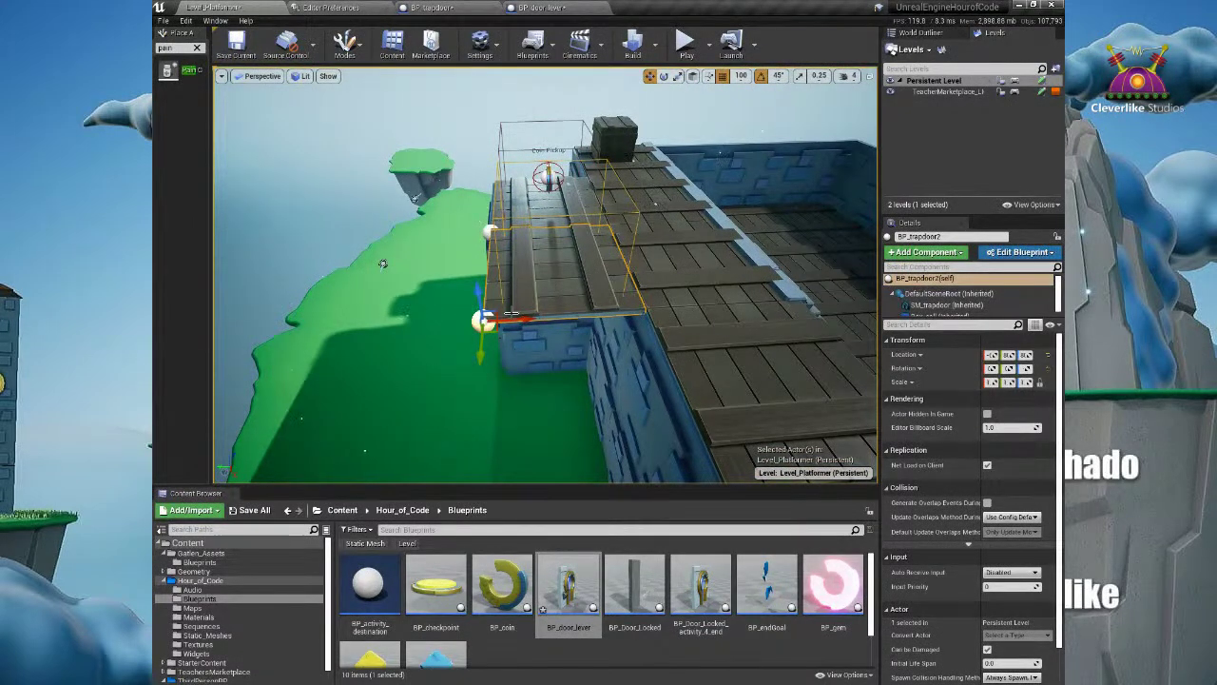
key(e)
drag(516, 293, 423, 293)
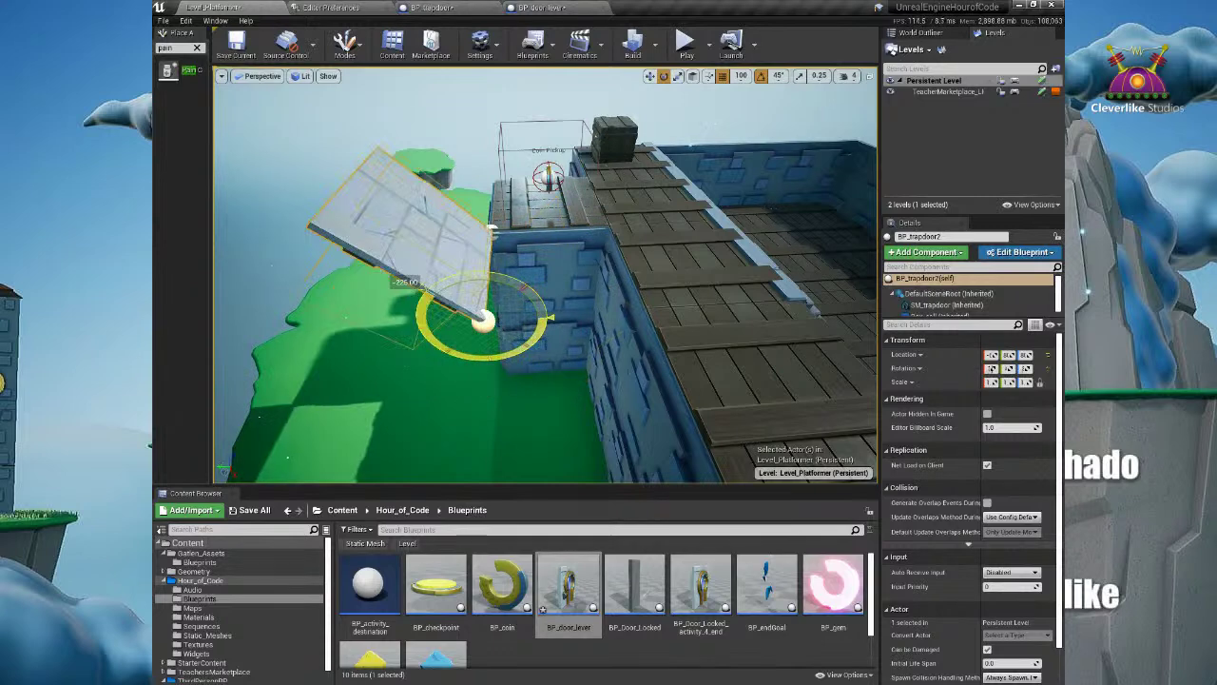
key(ctrl+z)
Step: Rotate and stretch the trapdoor copy into a long bridge, about 4.26 in Y scale, reaching outward from the roof floor's edge
key(w)
key(e)
drag(424, 333, 382, 264)
key(ctrl+z)
key(w)
drag(376, 327, 314, 327)
key(w)
drag(454, 322, 162, 327)
scroll(347, 296, down, 4)
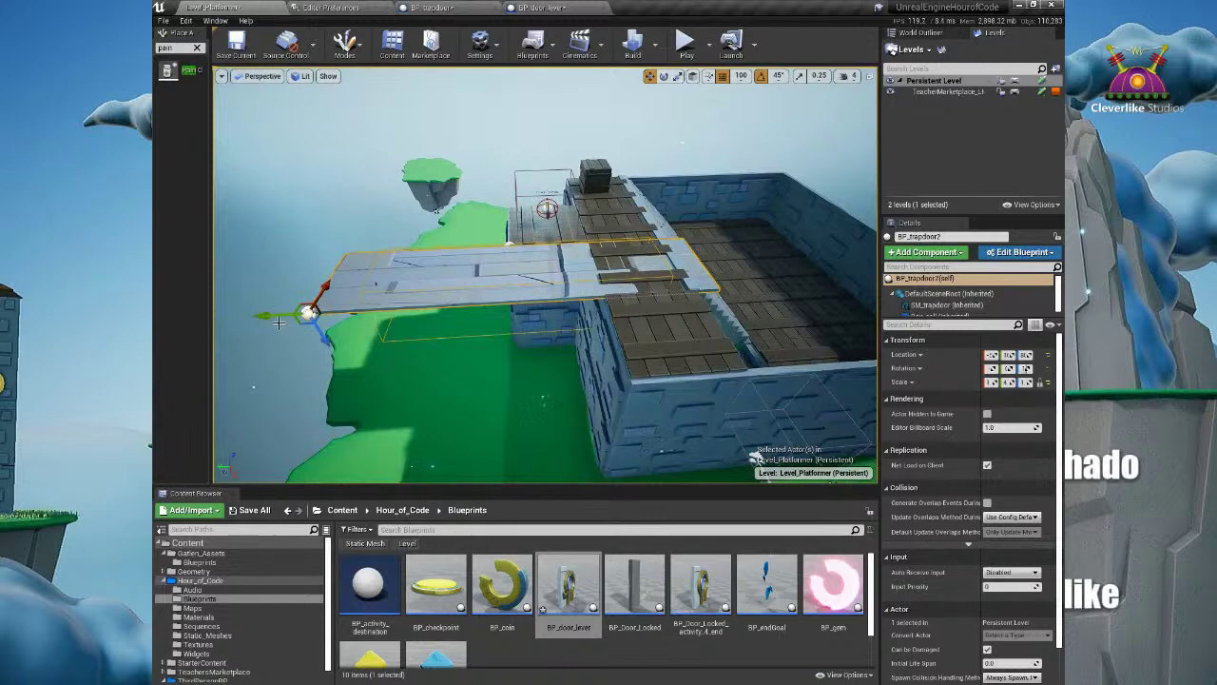
drag(259, 314, 156, 316)
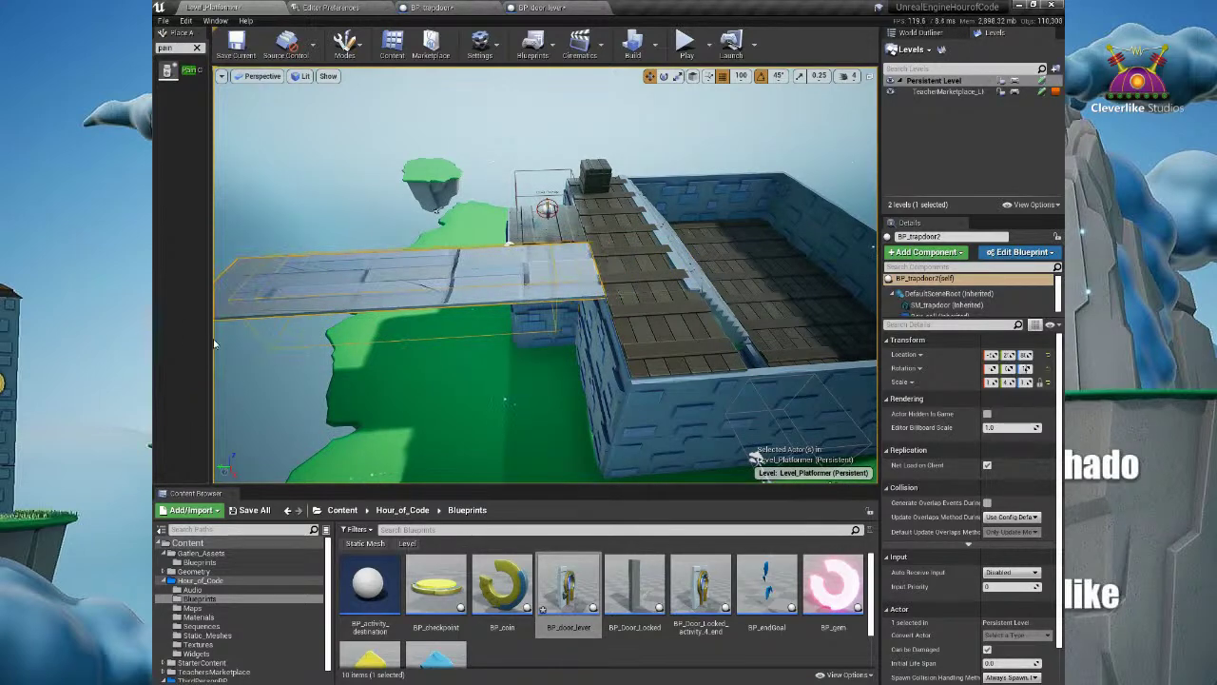
Step: Play from the roof floor and run onto the stretched trapdoor bridge to test whether it drops the character
right_click(626, 263)
click(688, 656)
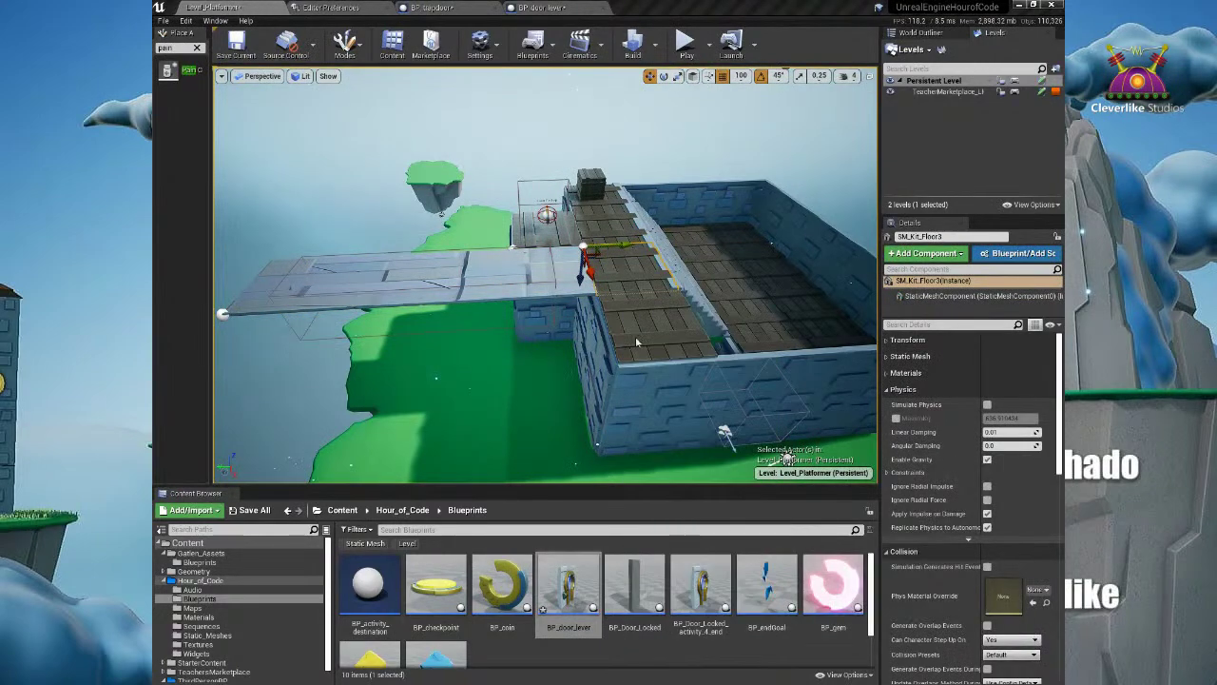
key(alt+p)
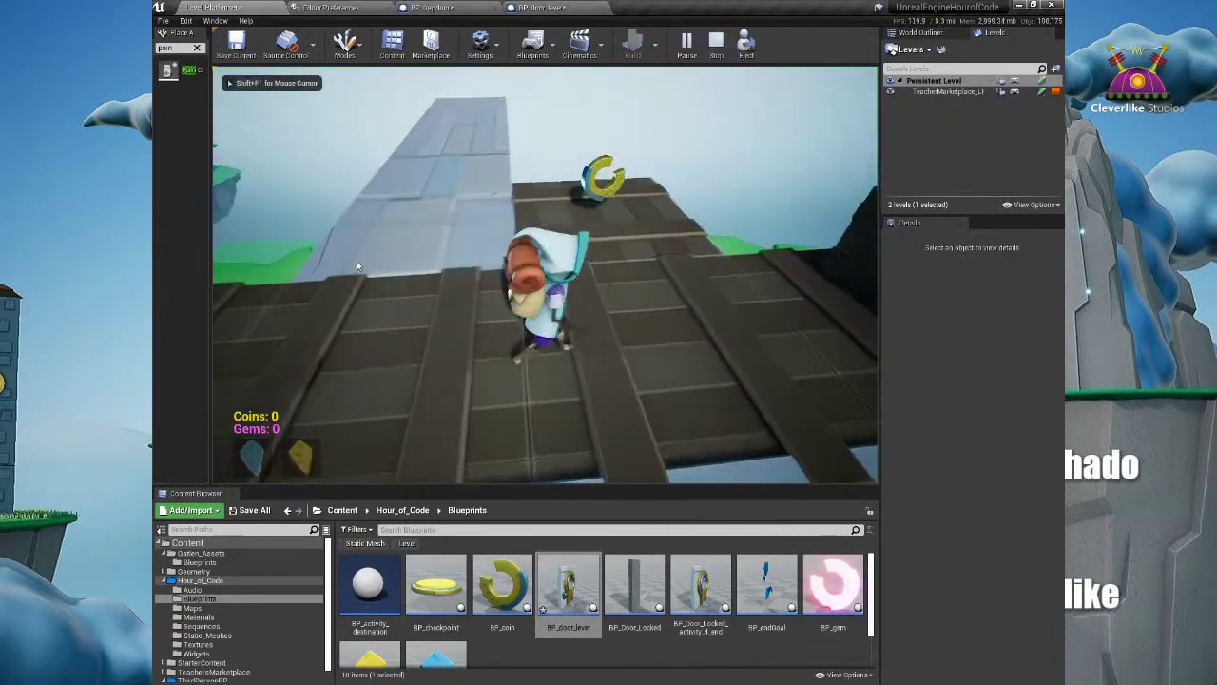
key(a)
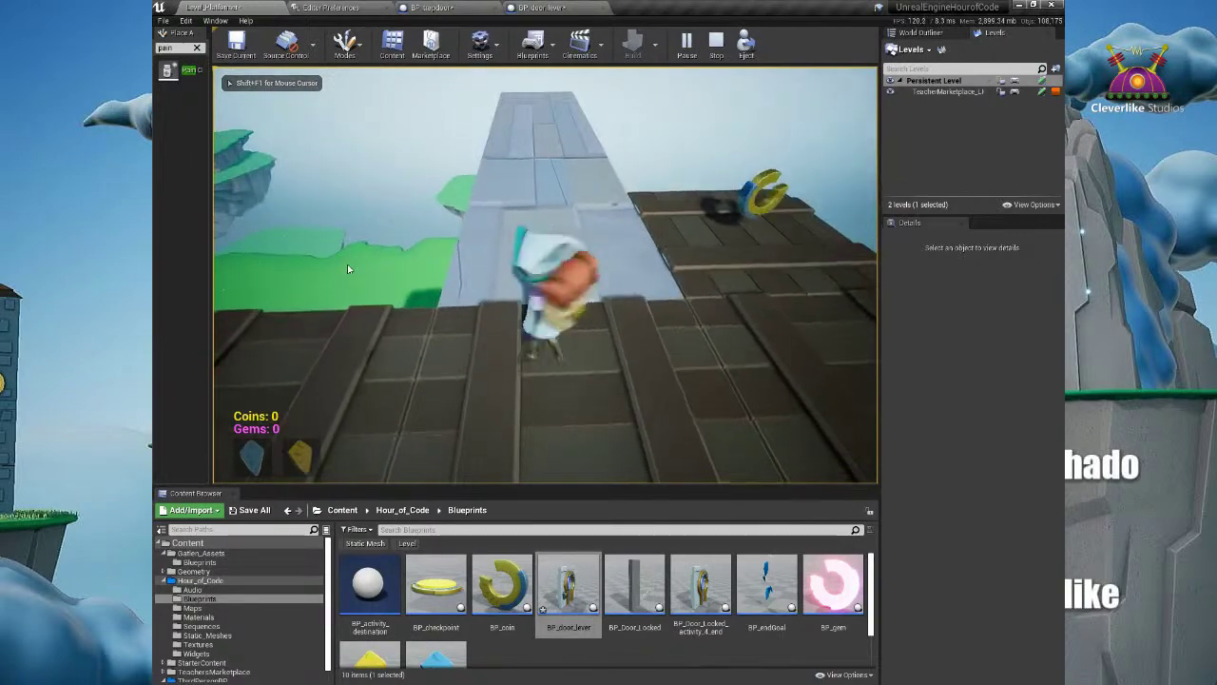
key(w)
key(space)
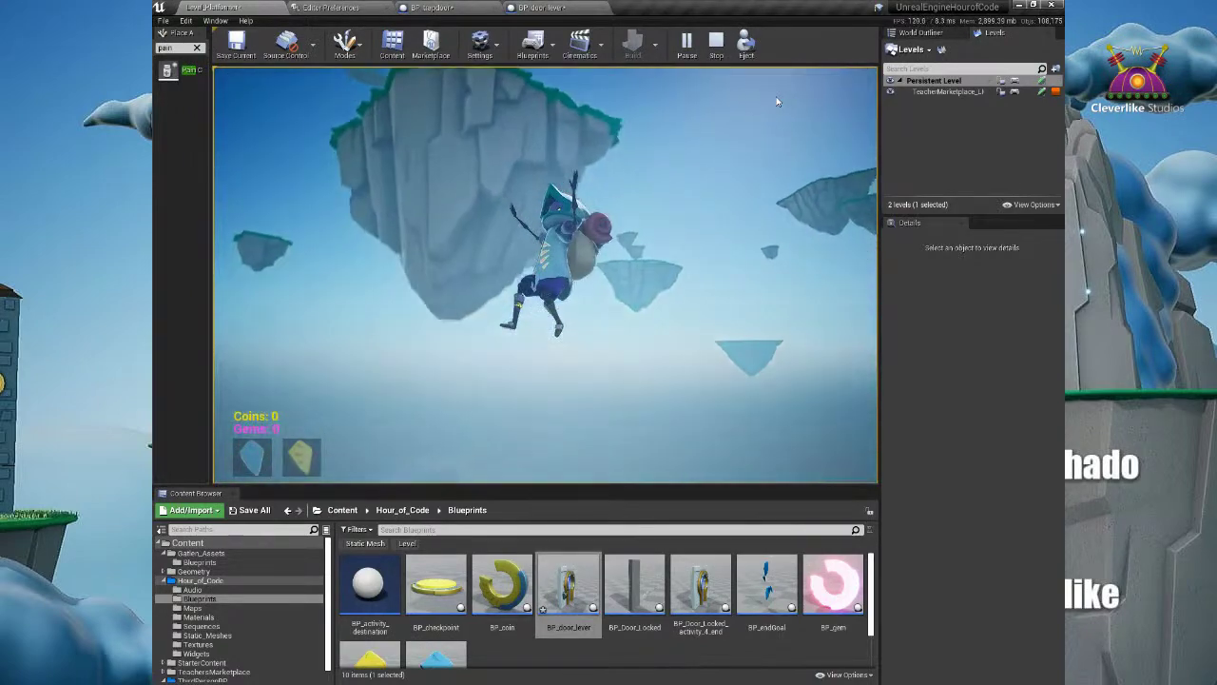
key(Escape)
Step: Undo the recent selection changes so the stretched trapdoor copy is the selected actor again
right_drag(673, 215, 571, 312)
key(w)
click(570, 311)
key(ctrl+z)
key(ctrl+z)
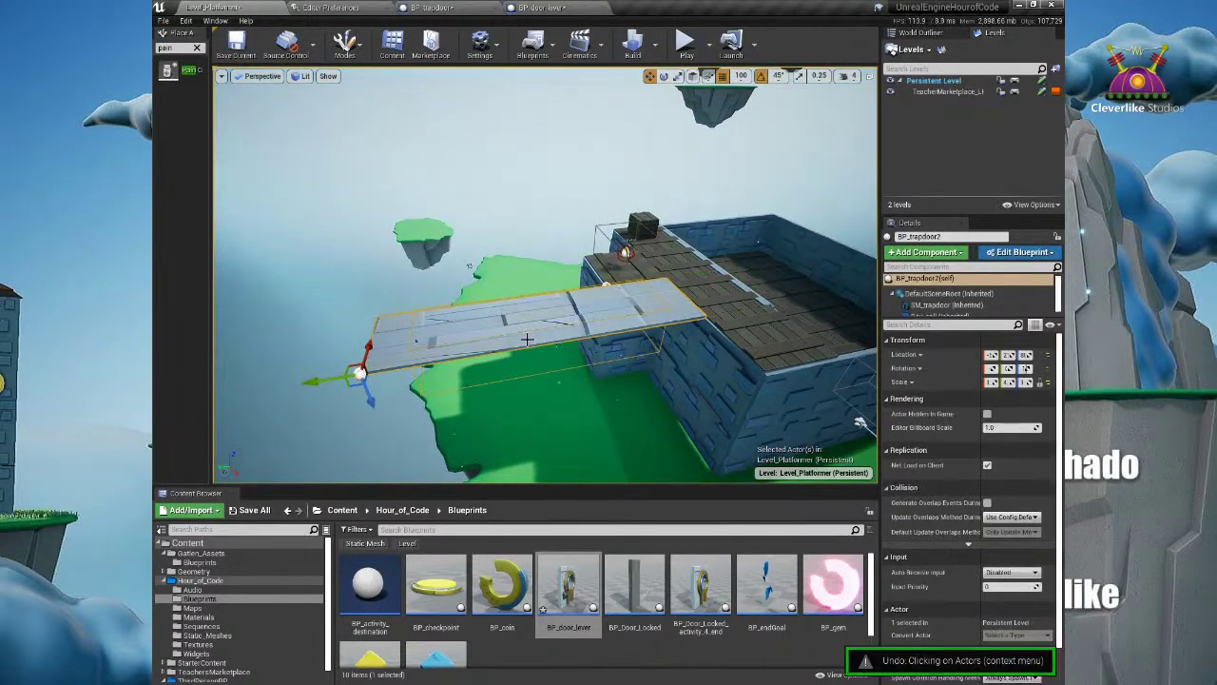
Step: Try to shorten the stretched trapdoor copy by scaling it along its length, and undo the scaling
key(e)
key(r)
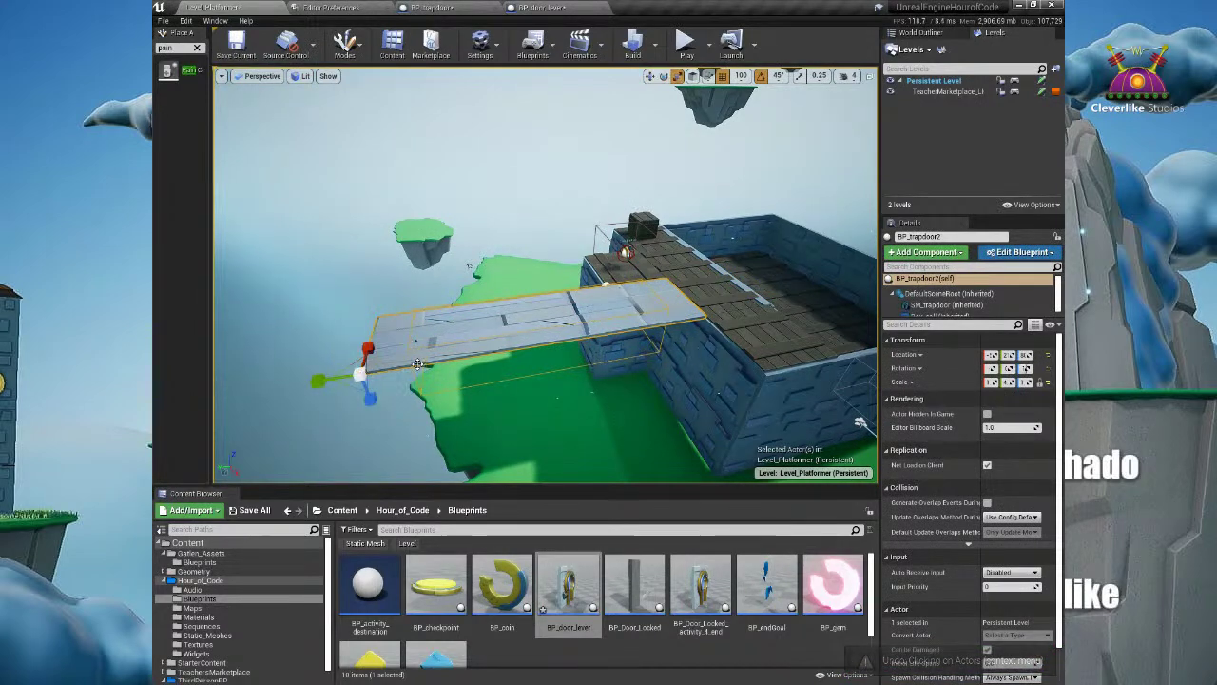
drag(322, 381, 500, 379)
key(ctrl+z)
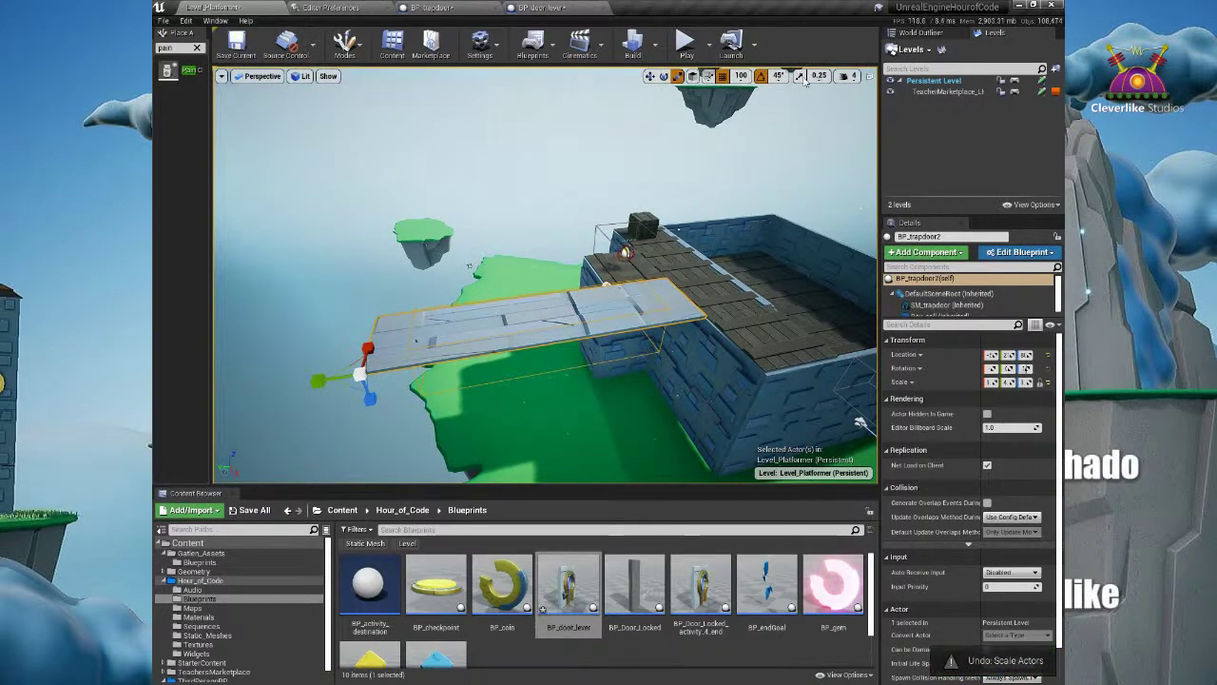
Step: Reset BP_trapdoor2's scale to its default and rework it into a long bridge extending outward from the roof floor
drag(878, 388, 726, 394)
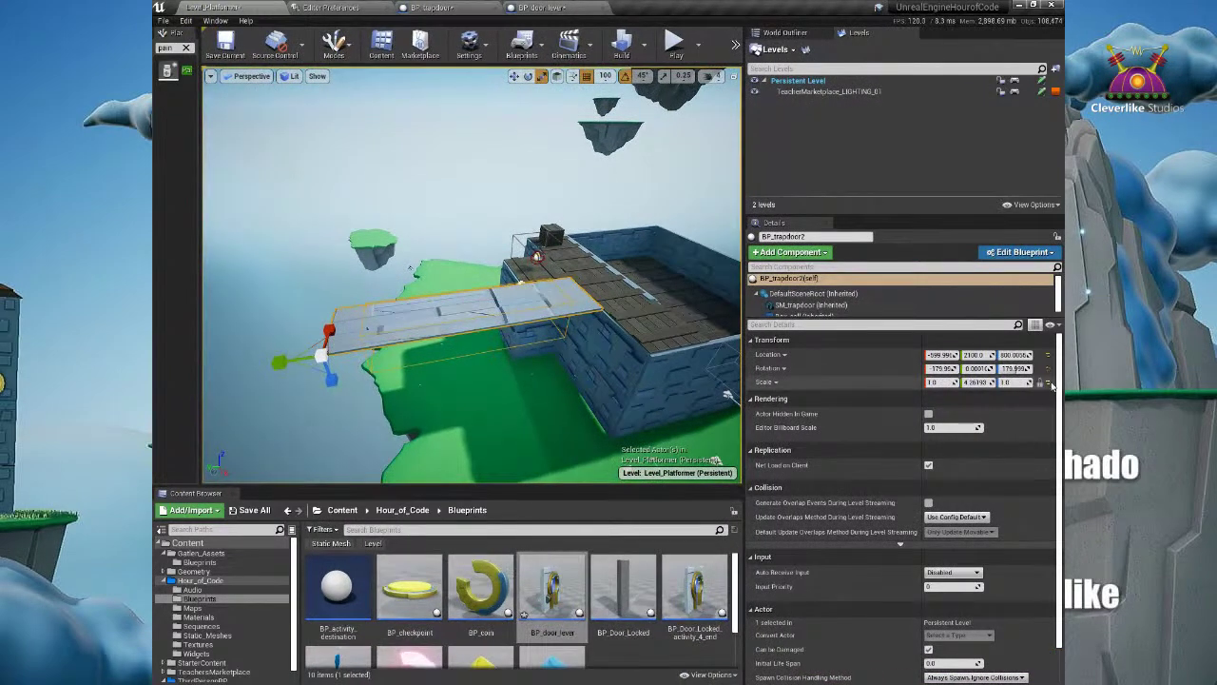
click(1048, 382)
key(e)
drag(362, 381, 592, 351)
key(w)
key(r)
Step: Play from the roof floor and run and jump onto the reworked trapdoor bridge to test its drop
right_click(600, 285)
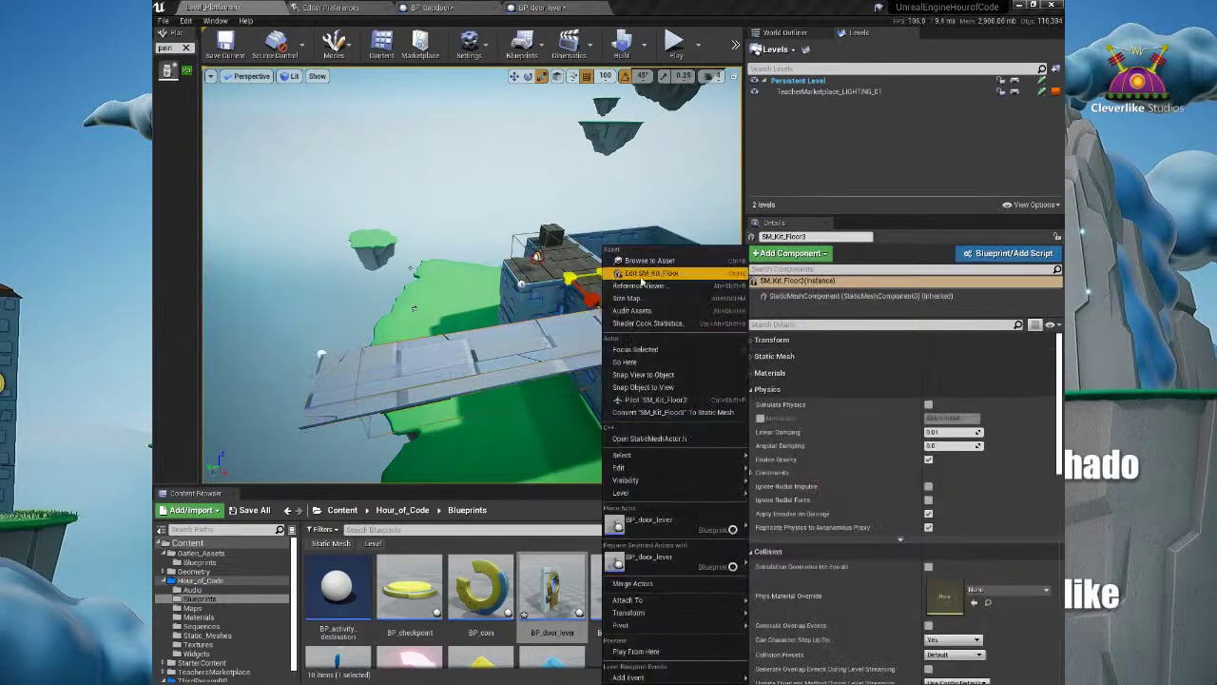
click(684, 652)
click(592, 293)
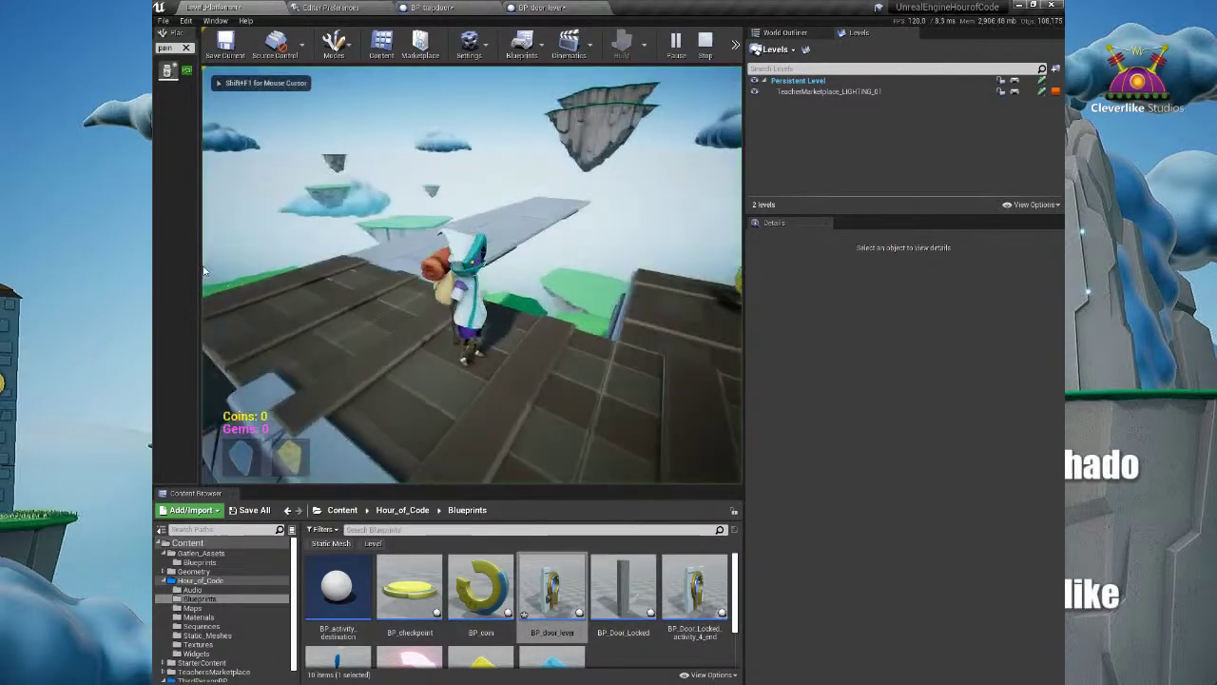
key(w)
key(space)
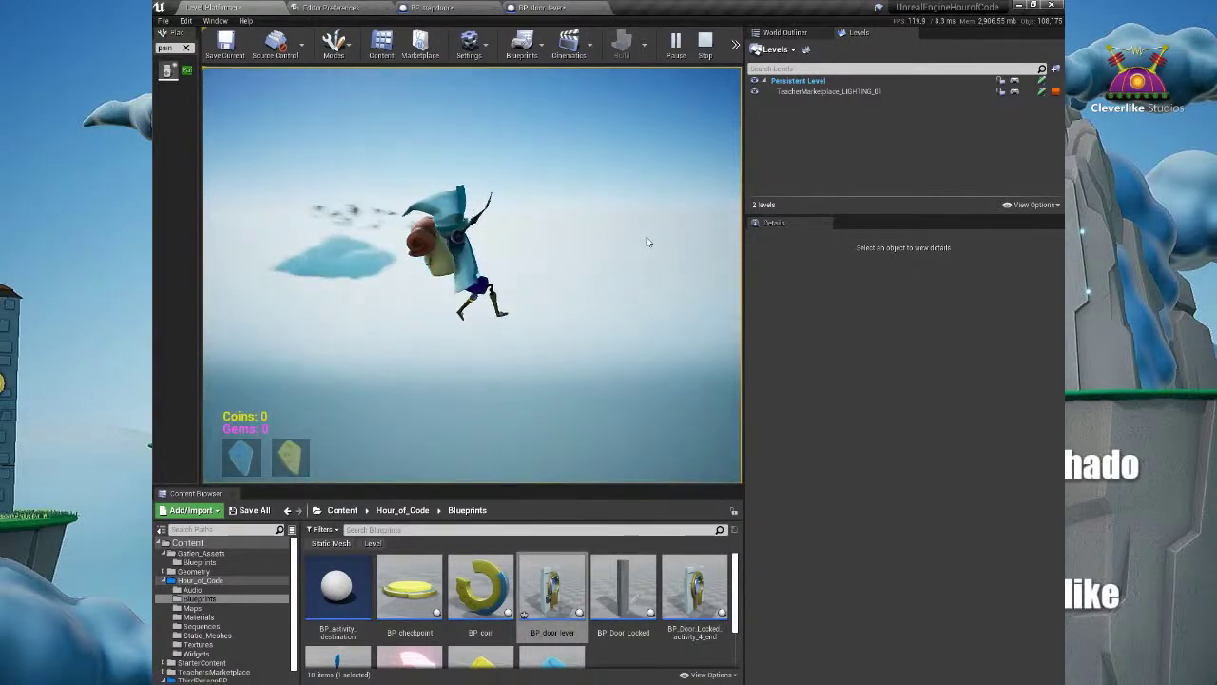
key(Escape)
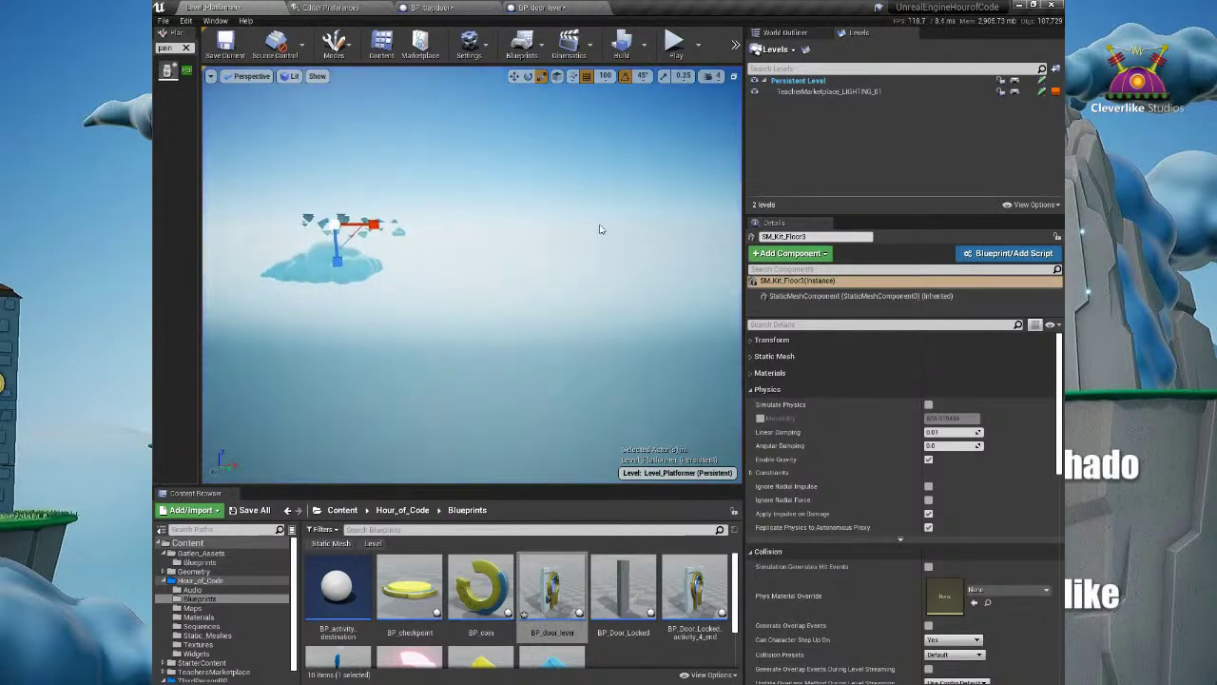
Step: Bring the whole house back into view around the selected floor piece and enlarge the level viewport
key(f)
alt+drag(576, 209, 602, 211)
scroll(489, 180, down, 5)
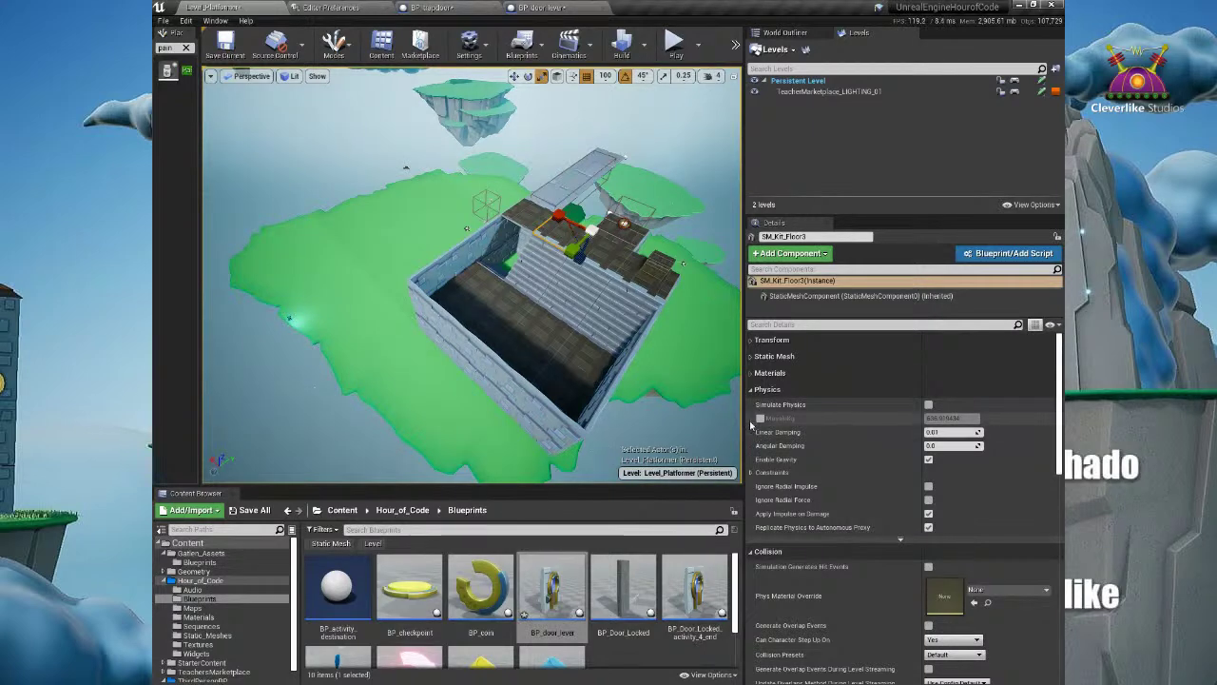
drag(744, 418, 949, 419)
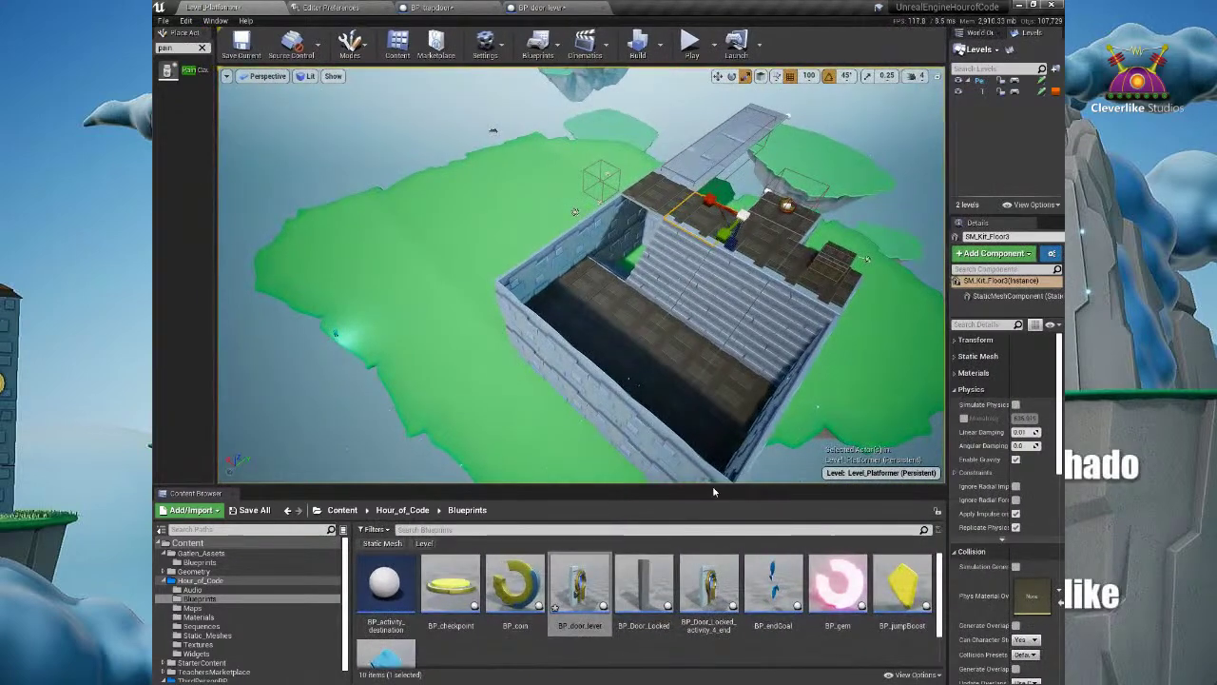
Step: Widen the Place Actors area and make the Content Browser slightly taller, keeping most of the space for the level viewport
drag(713, 487, 713, 403)
drag(213, 302, 381, 317)
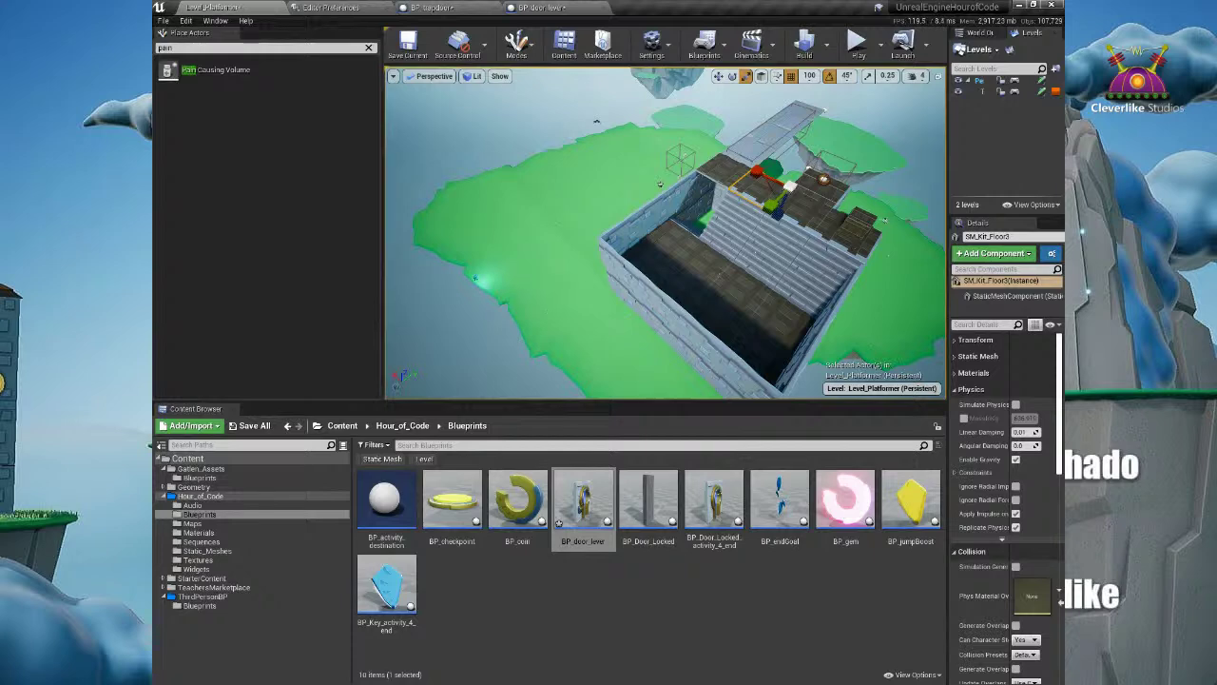
drag(383, 316, 300, 315)
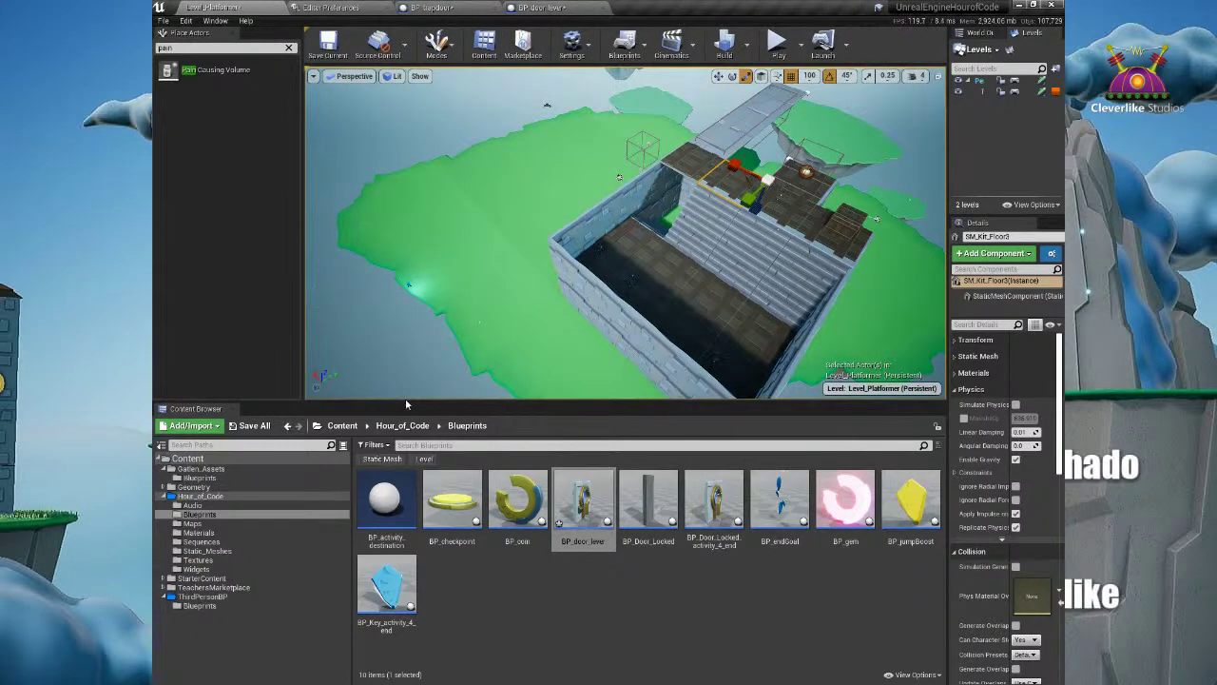
drag(405, 400, 419, 461)
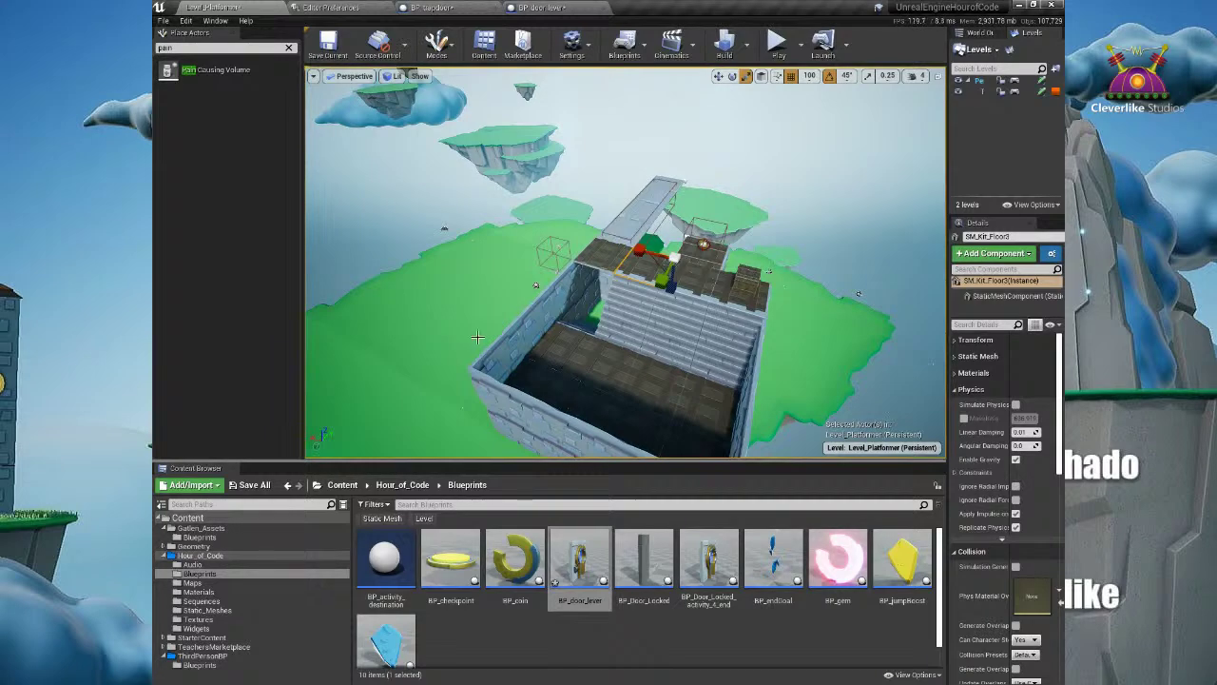
Step: View the house roof and bridge against the floating islands beyond, and deselect the BP_door_lever asset
right_drag(531, 280, 538, 289)
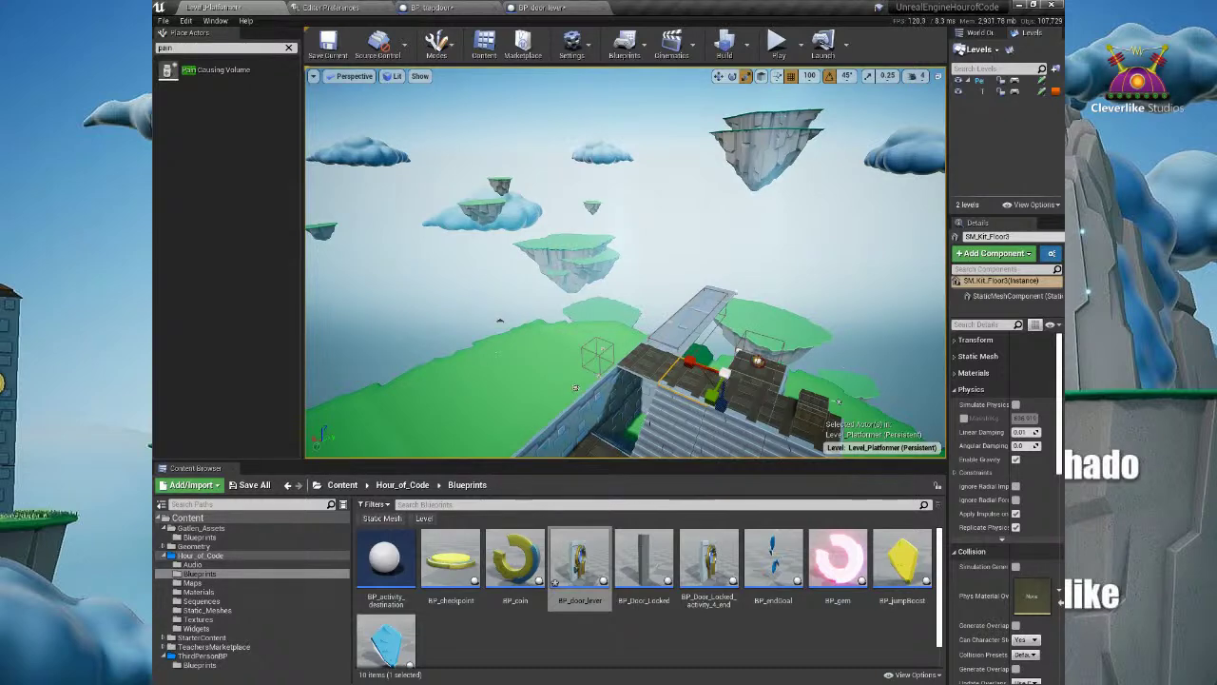
key(s)
right_drag(751, 292, 751, 291)
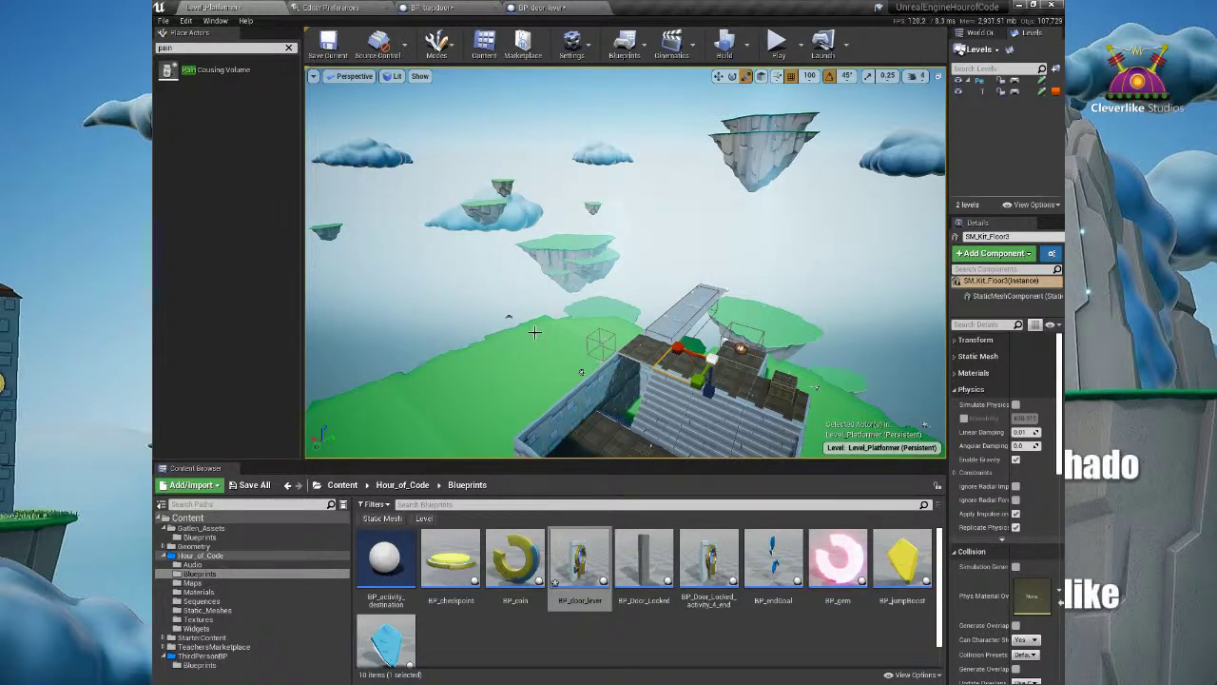
click(598, 640)
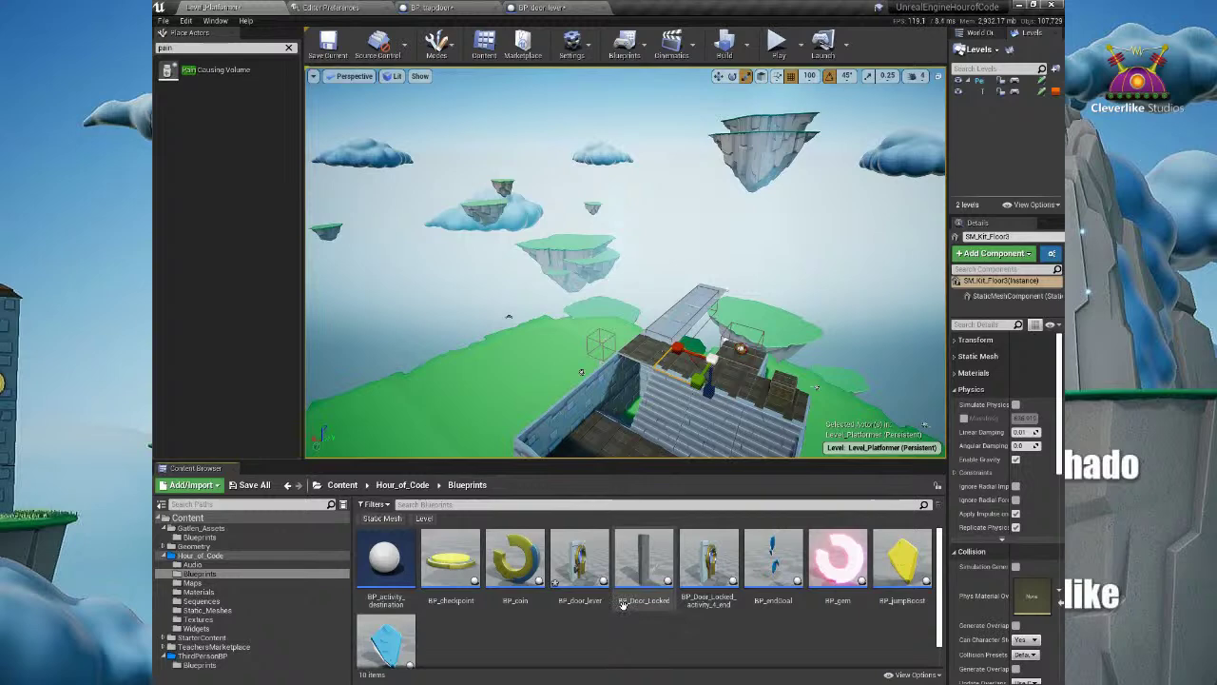